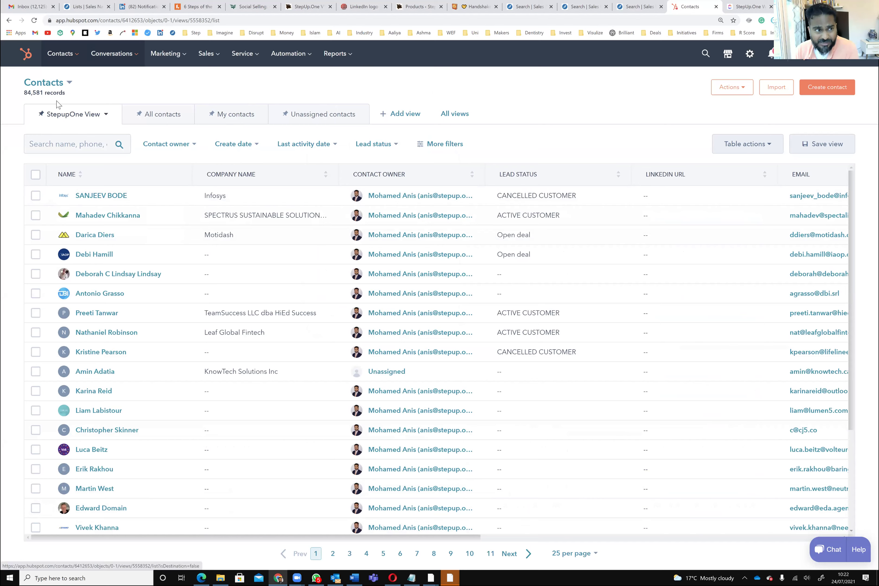
# Highlight the 84,581 records total in the HubSpot contacts view.
pyautogui.tripleClick(38, 93)
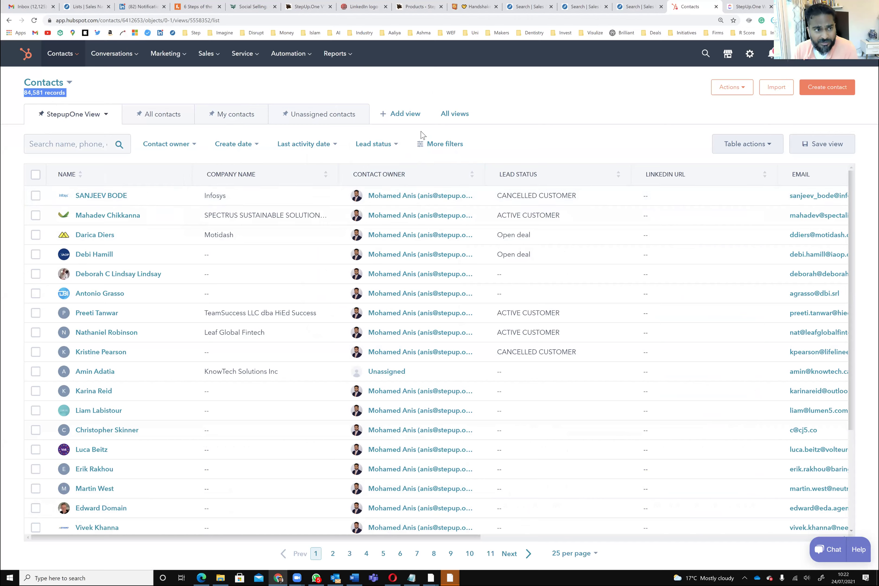
pyautogui.tripleClick(45, 94)
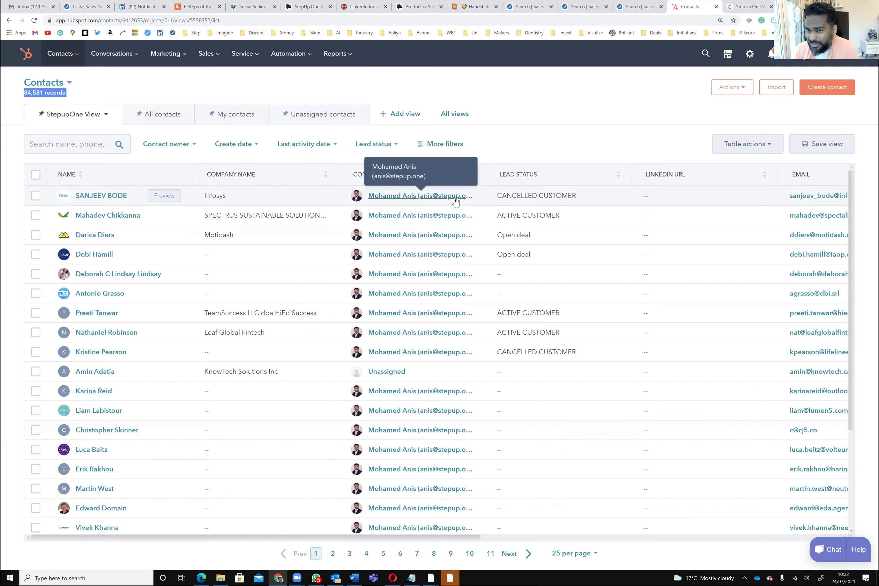
pyautogui.moveTo(44, 94)
pyautogui.mouseDown()
pyautogui.moveTo(52, 85)
pyautogui.moveTo(44, 95)
pyautogui.mouseUp()
pyautogui.tripleClick(44, 95)
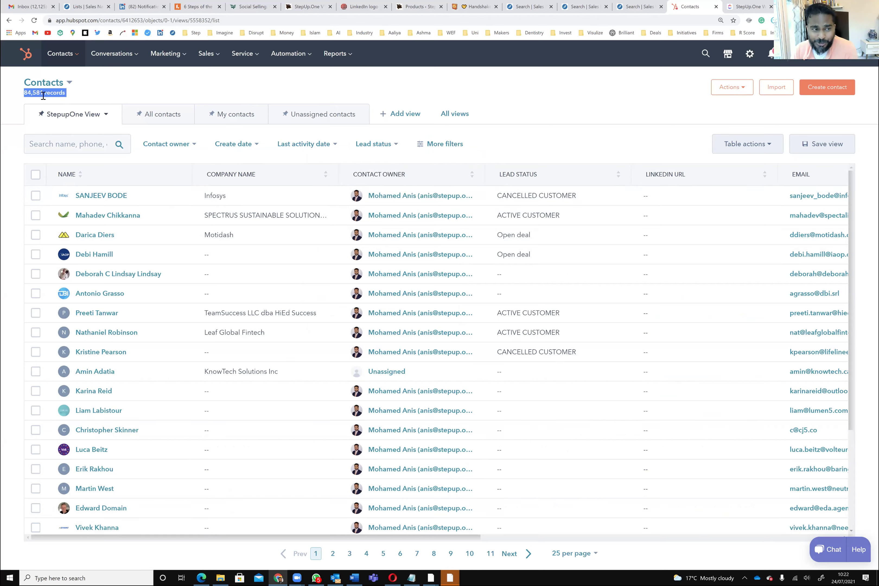
pyautogui.click(43, 95)
pyautogui.tripleClick(43, 95)
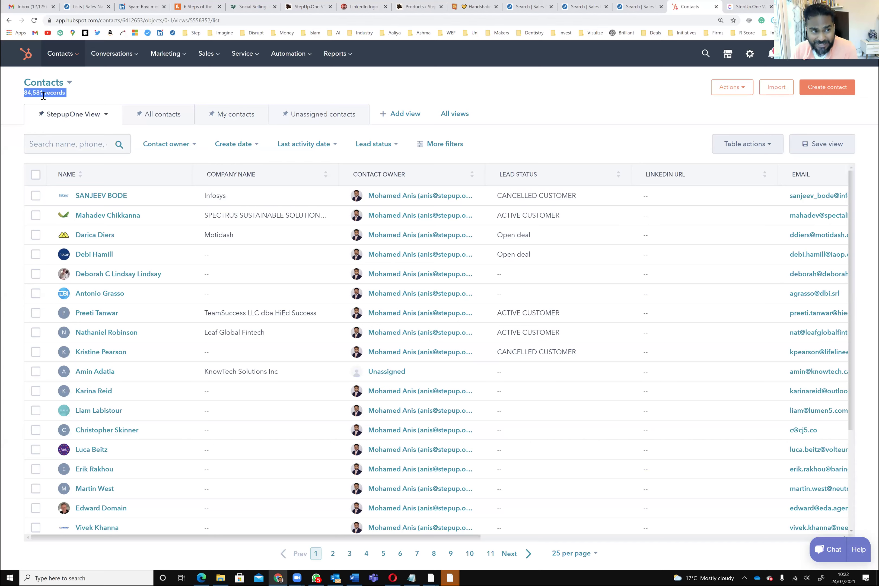
pyautogui.click(43, 95)
pyautogui.tripleClick(43, 95)
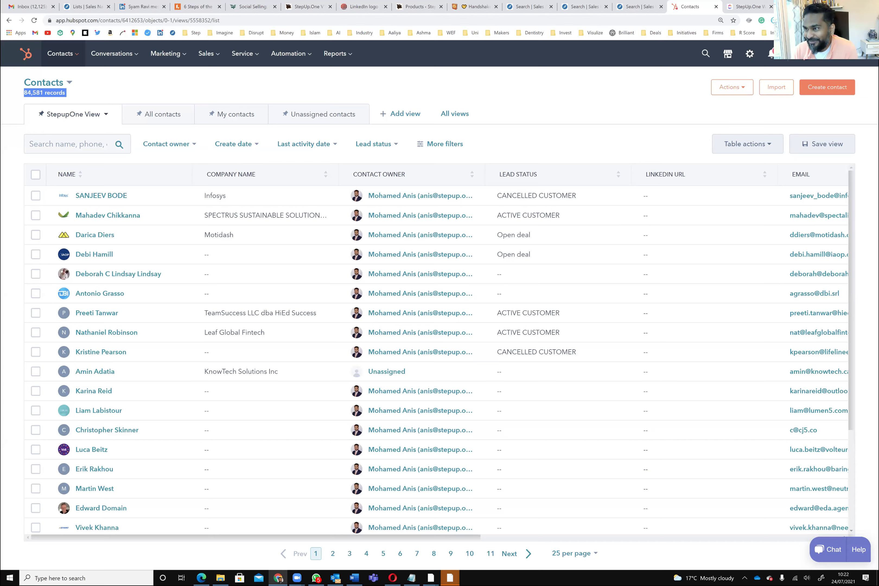
# Zoom the page to 175% to emphasize 84,581, then return to 150%.
pyautogui.hotkey('alt', 'f')
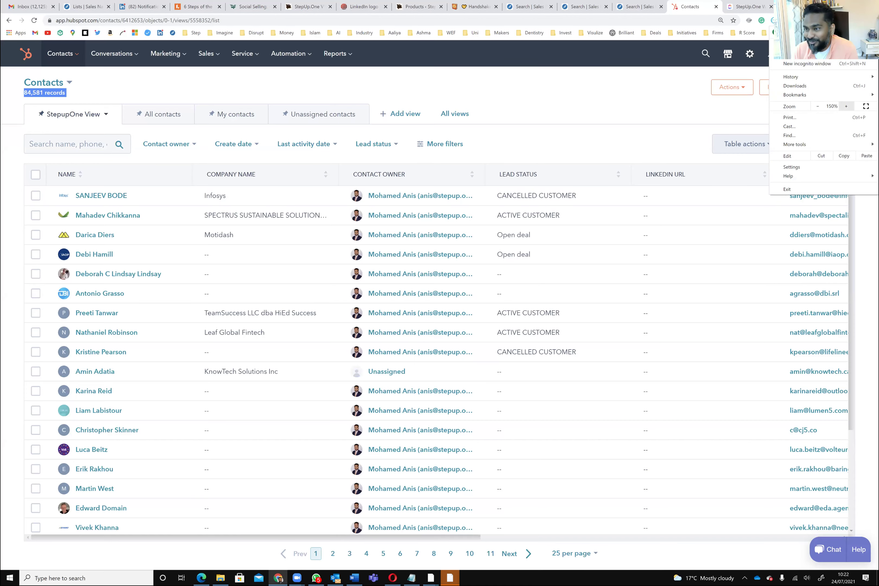
pyautogui.press('Return')
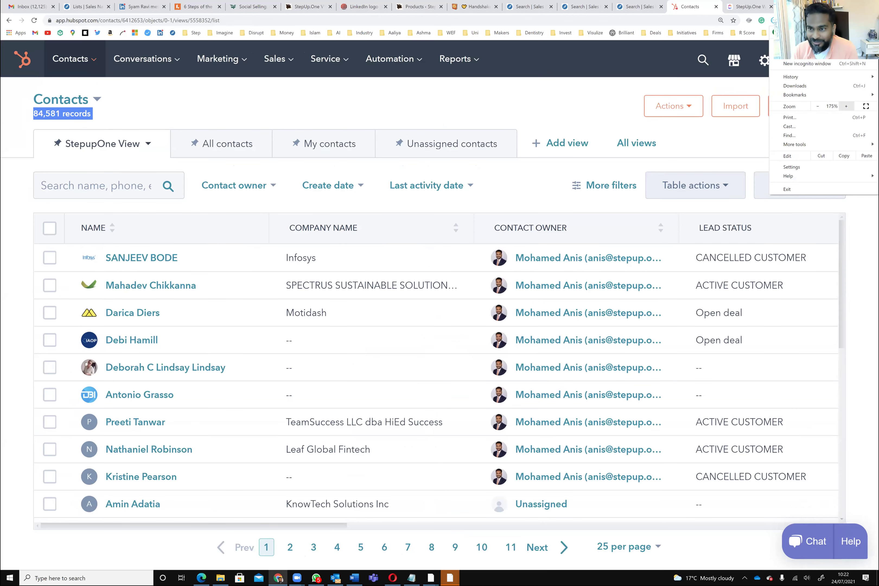
pyautogui.click(43, 128)
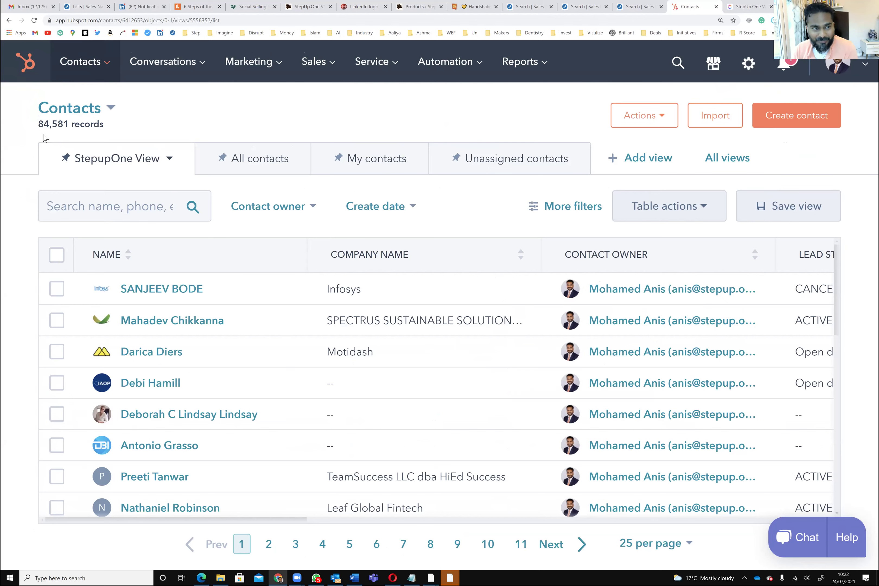
pyautogui.tripleClick(43, 127)
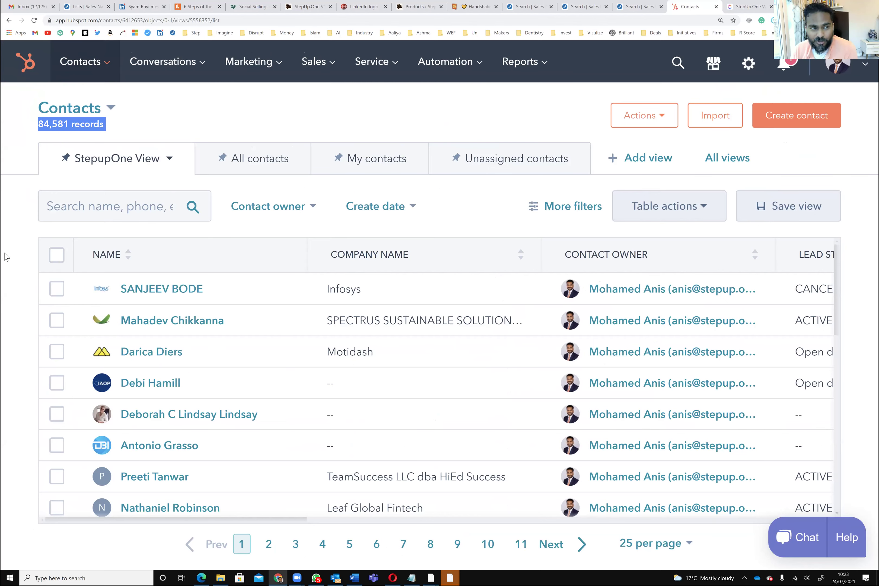
pyautogui.click(134, 127)
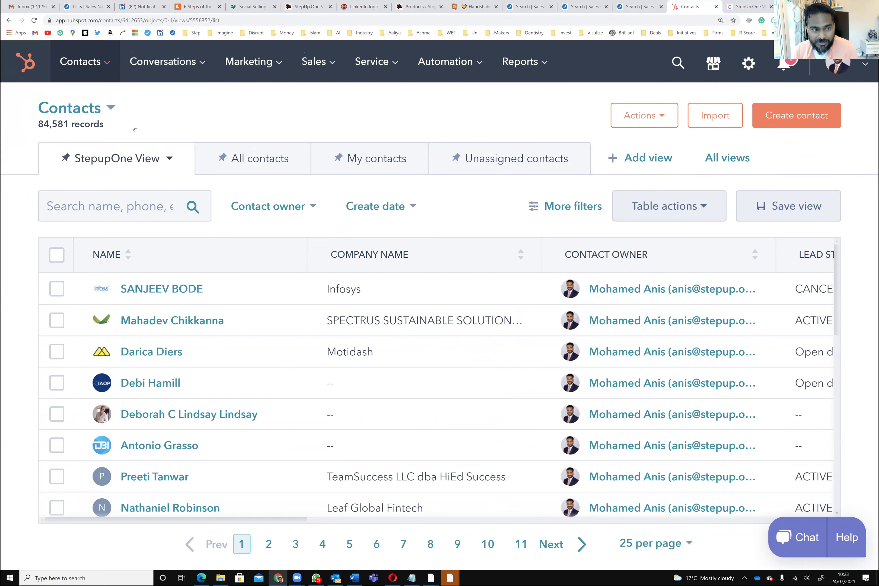
pyautogui.doubleClick(49, 126)
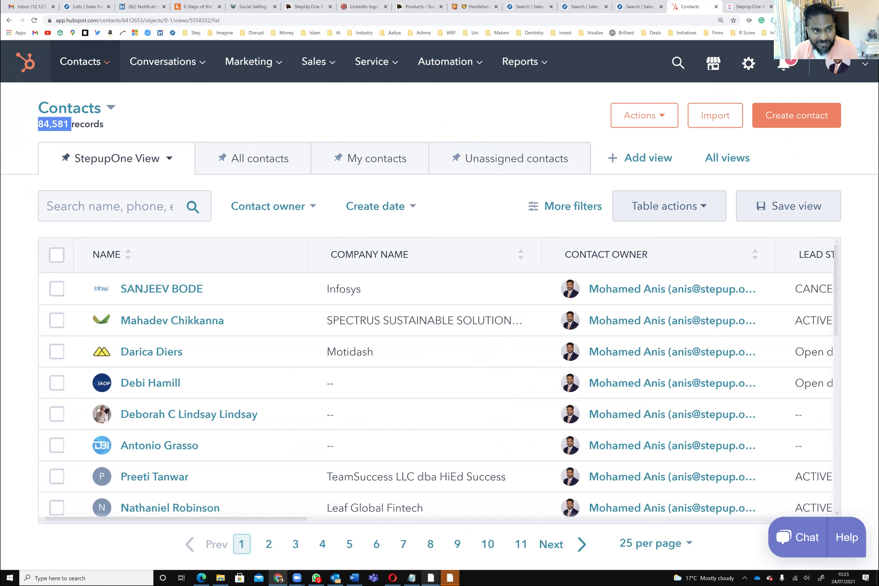
pyautogui.click(159, 128)
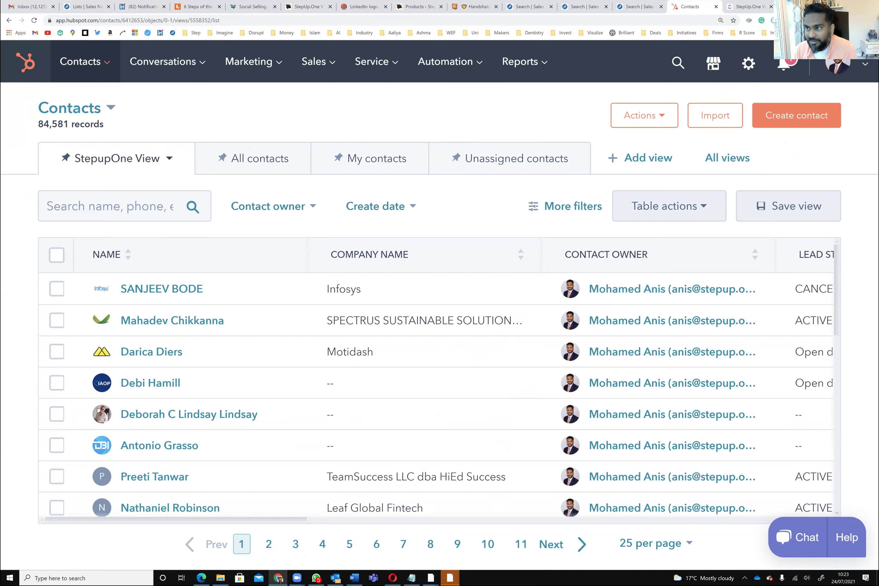
pyautogui.click(872, 20)
pyautogui.click(818, 106)
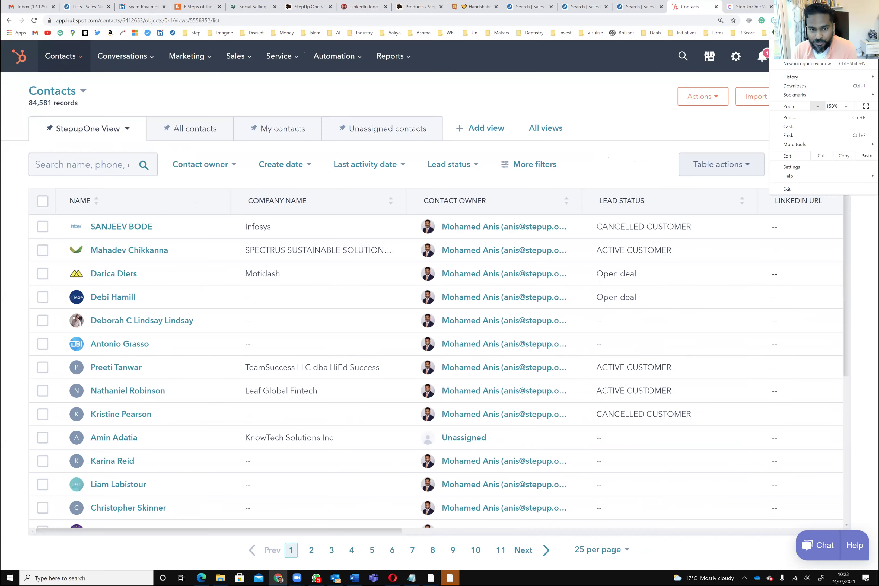
# Filter Lead status to Contacted on LinkedIn, Connected on LinkedIn and Contacted on Email, leaving 50,684 records.
pyautogui.click(476, 166)
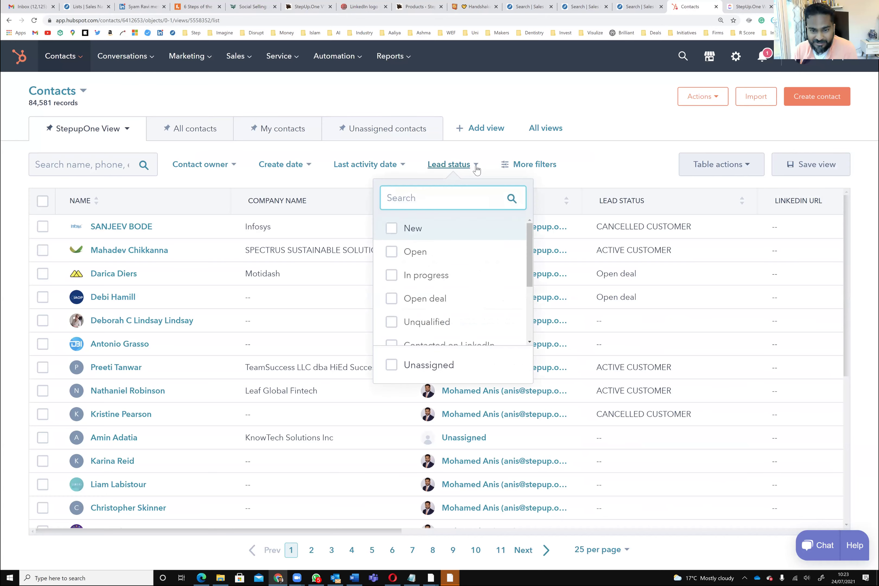
pyautogui.scroll(-3, 530, 270)
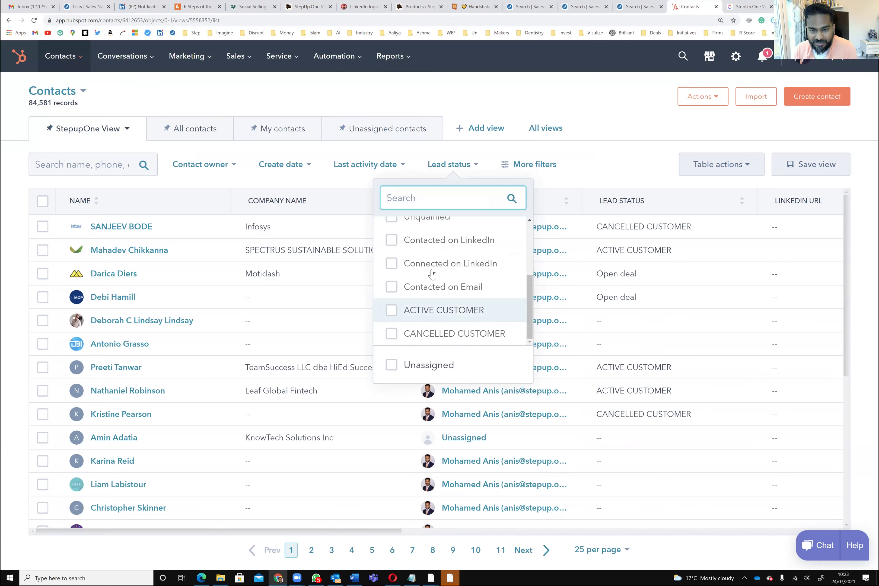
pyautogui.click(394, 244)
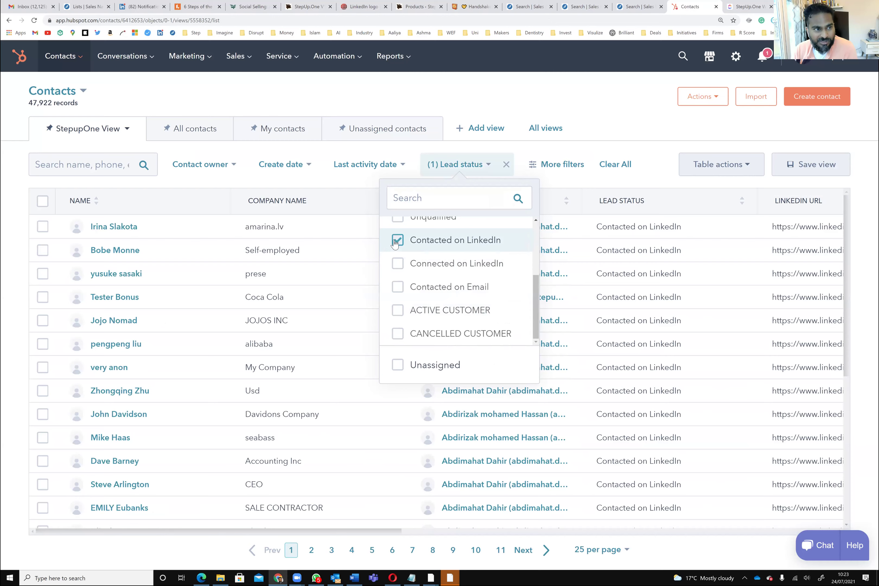
pyautogui.click(399, 264)
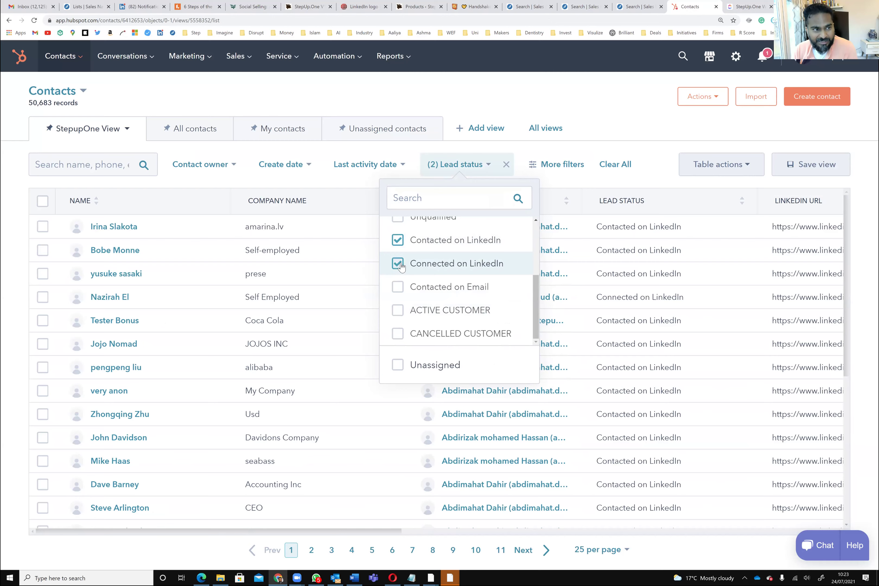
pyautogui.click(400, 292)
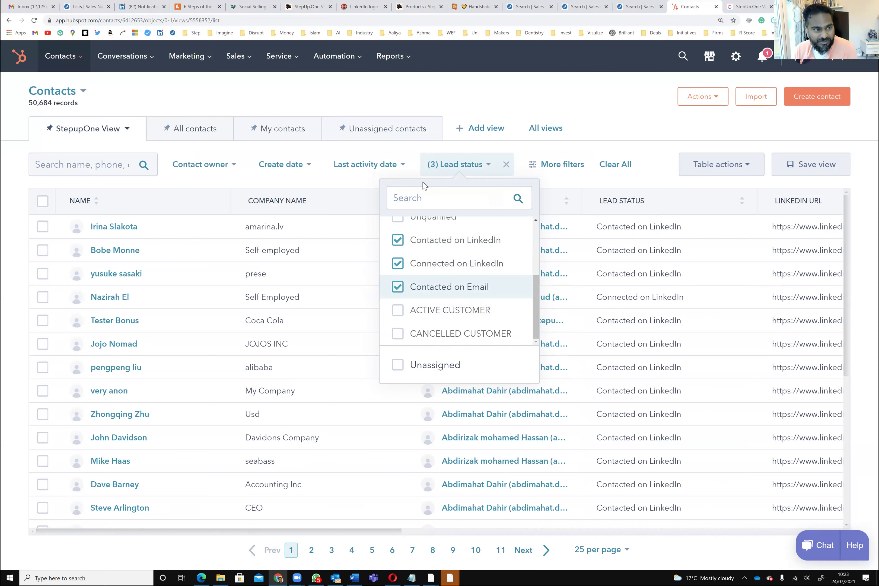
pyautogui.click(499, 96)
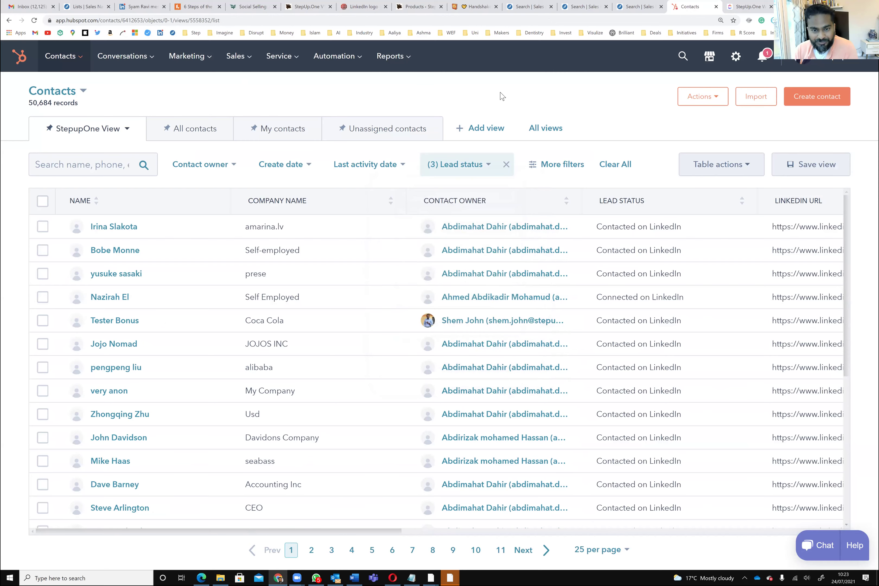
pyautogui.tripleClick(36, 107)
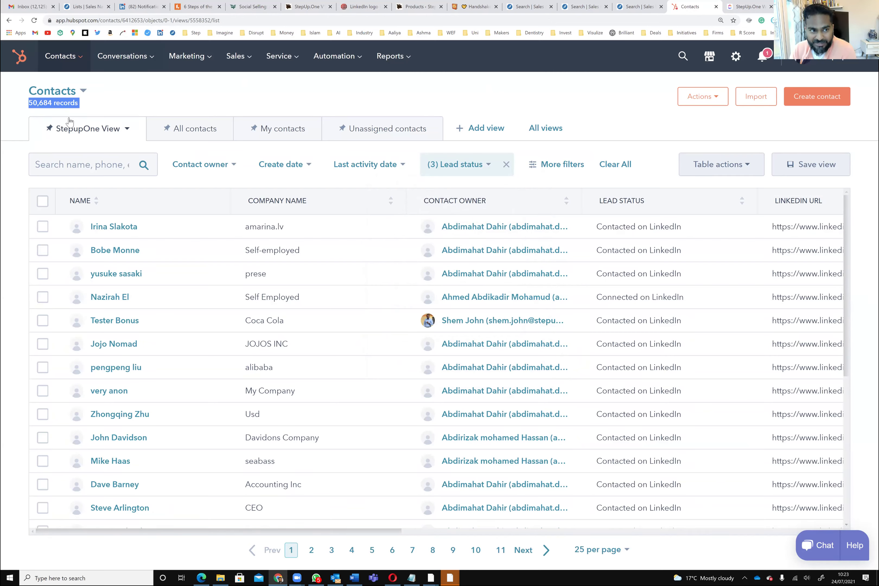
# Switch to the hubspot-crm-exports-stepupone-view-2021-07-24 workbook in Excel.
pyautogui.click(129, 115)
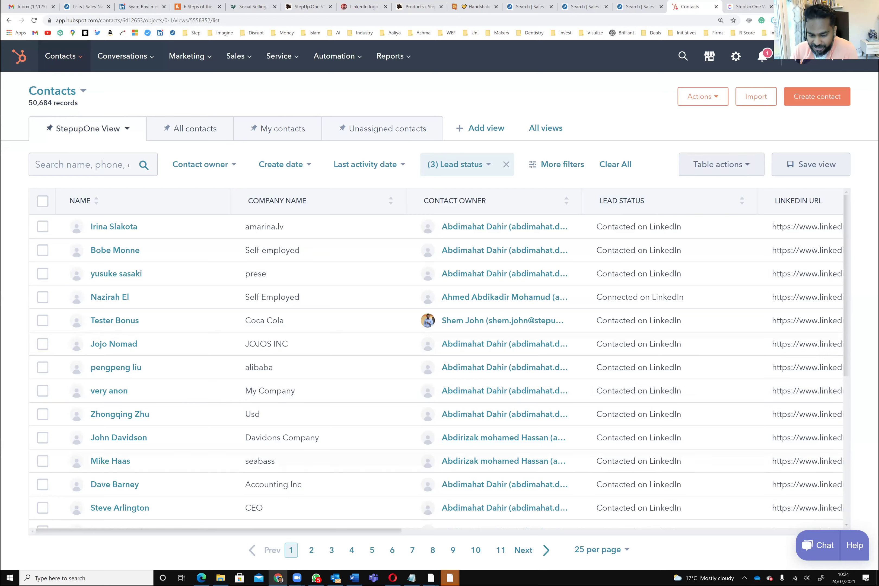
pyautogui.moveTo(450, 577)
pyautogui.click(534, 541)
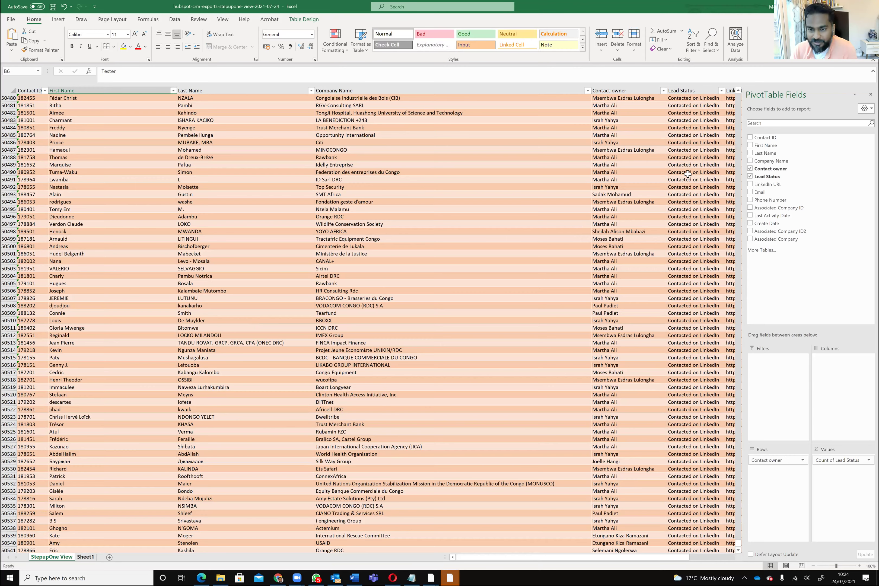
# Show Sheet1 and enlarge the Lead Status pivot chart.
pyautogui.hotkey('ctrl', 'pagedown')
pyautogui.click(422, 268)
pyautogui.moveTo(421, 268); pyautogui.dragTo(182, 130)
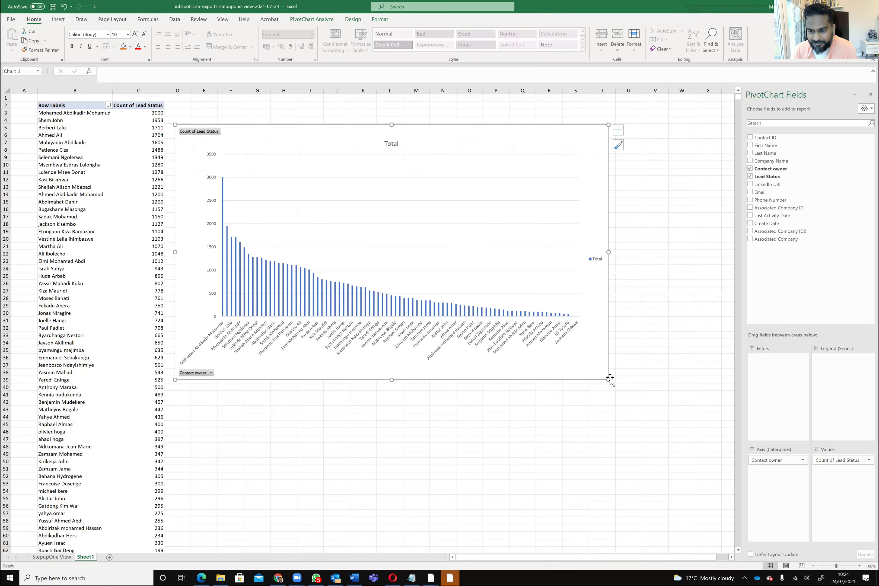
pyautogui.moveTo(715, 463); pyautogui.dragTo(713, 462)
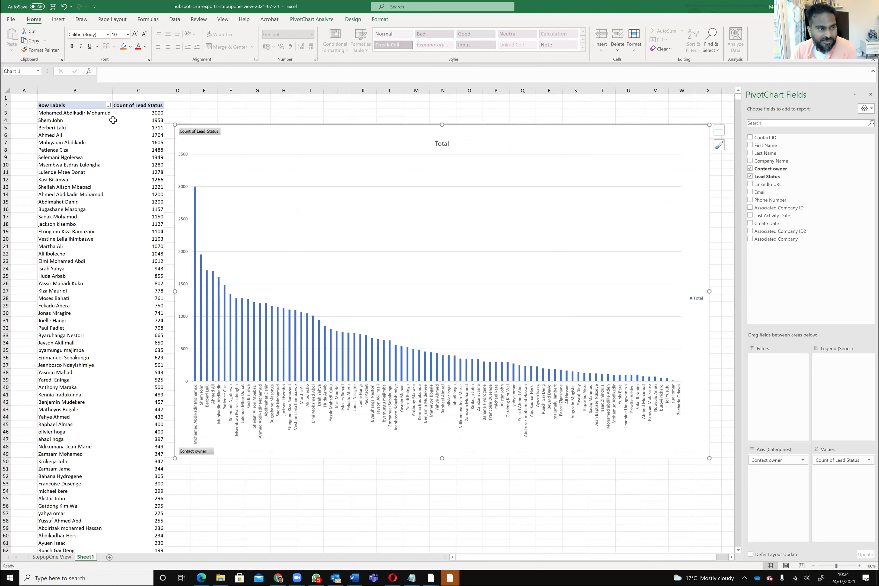
# Step through the top owners' lead counts: 3000, 1953, 1711, 1704, 1605.
pyautogui.click(141, 119)
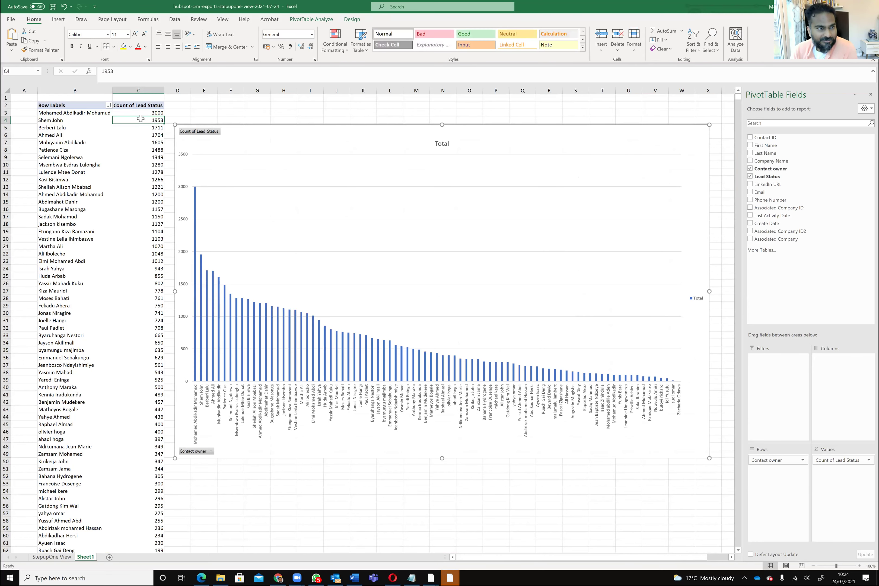
pyautogui.press('Up')
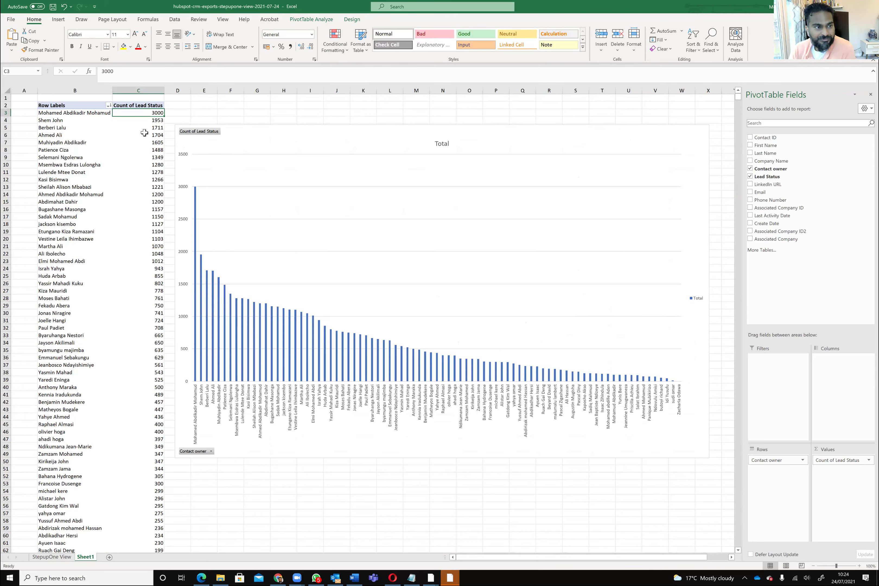
pyautogui.press('Down')
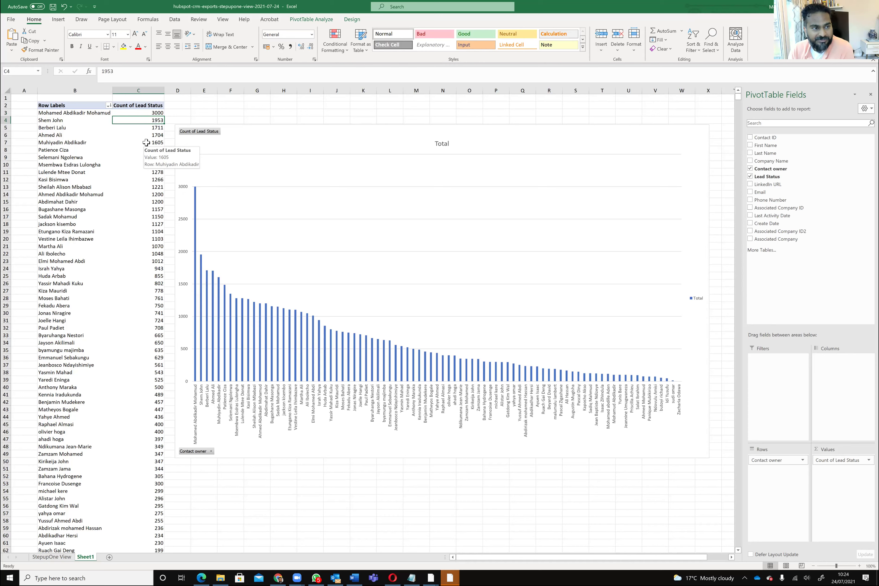
pyautogui.press('Down')
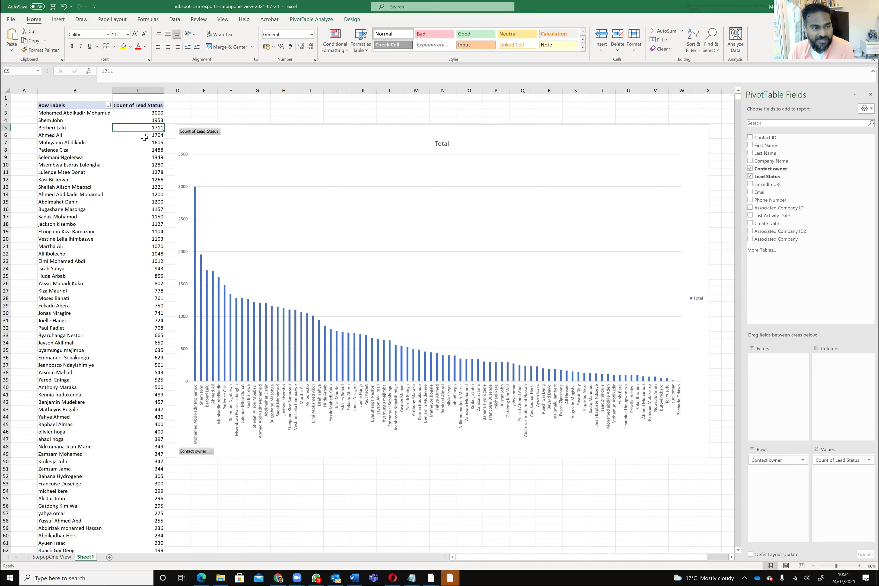
pyautogui.press('Down')
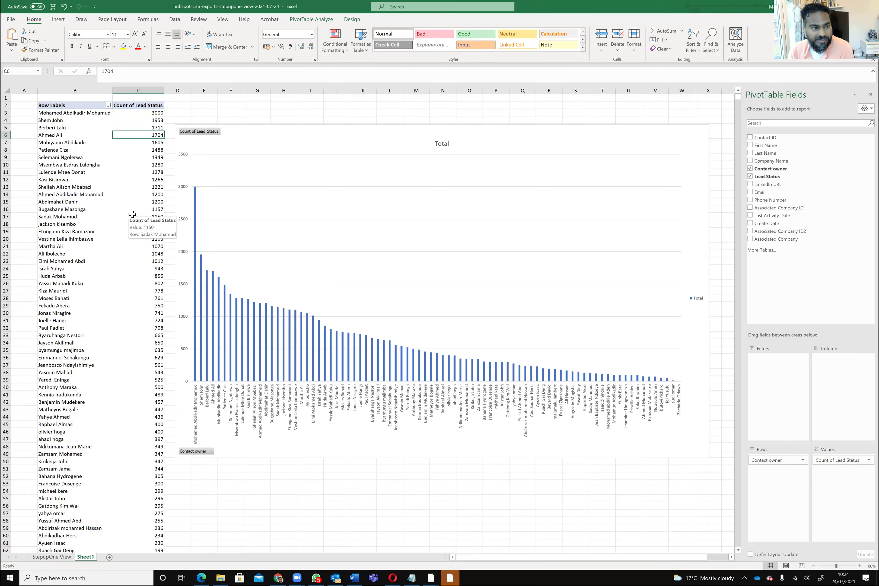
pyautogui.click(150, 143)
pyautogui.click(136, 150)
# Continue down the owner counts: 1349, 1280, 1278, 1266, 1221 and 1157.
pyautogui.click(135, 158)
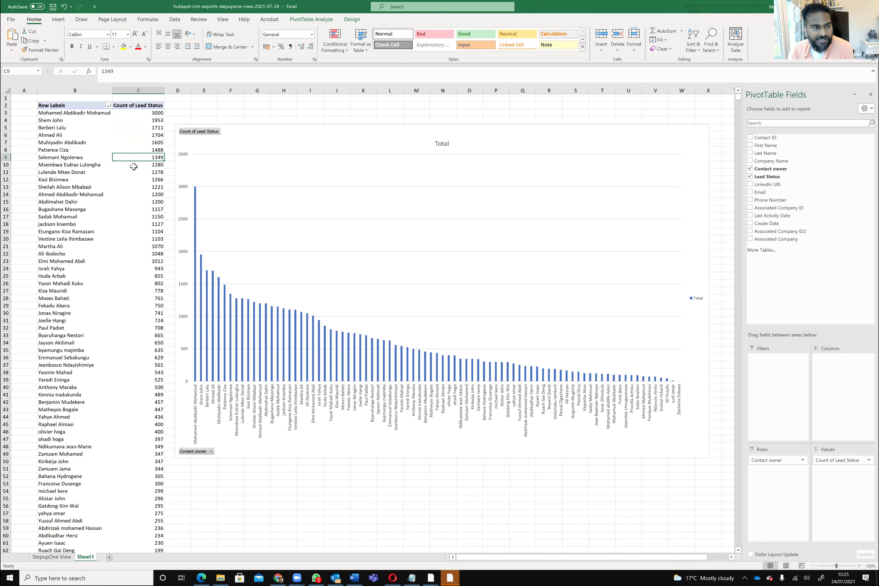
pyautogui.click(134, 165)
pyautogui.click(134, 174)
pyautogui.click(131, 180)
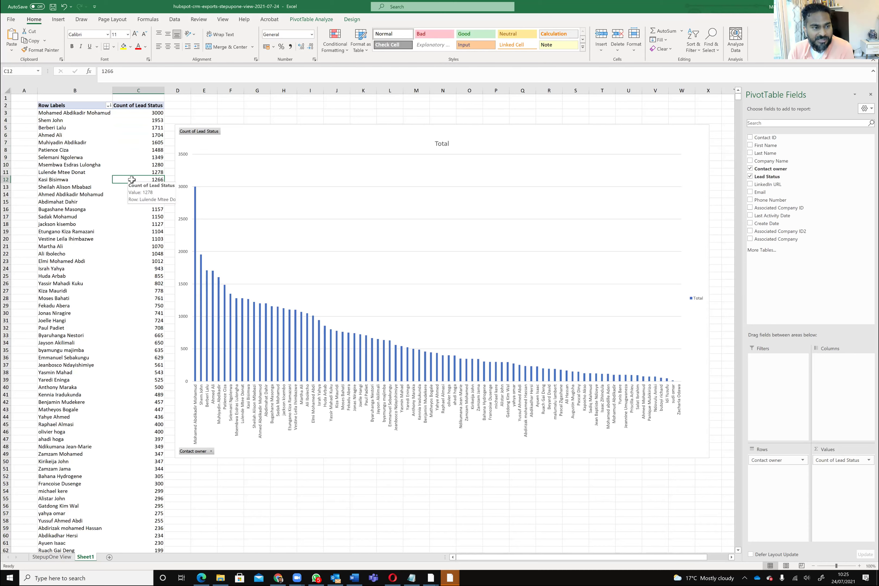
pyautogui.click(131, 187)
pyautogui.click(130, 196)
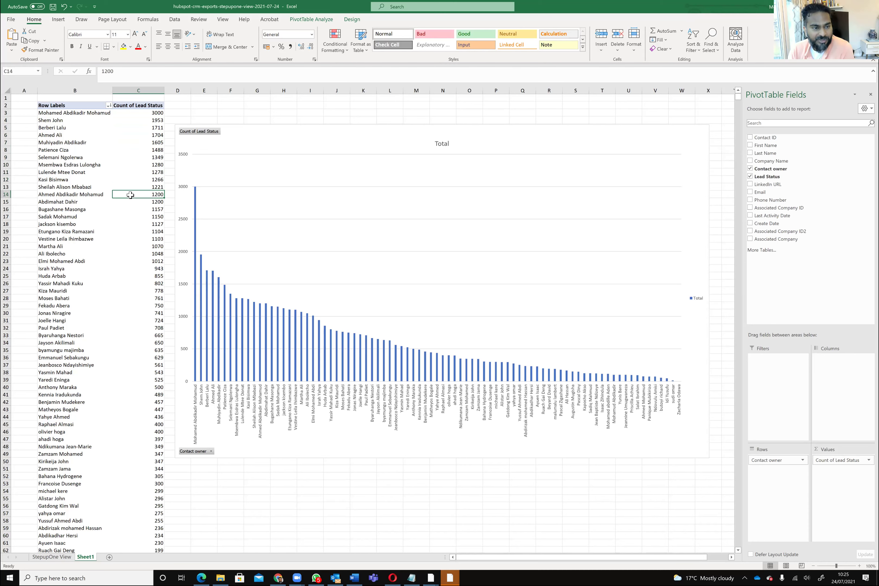
pyautogui.click(129, 210)
# Select the top twenty counts, check the 50610 Grand Total, and close the field list.
pyautogui.moveTo(128, 113); pyautogui.dragTo(165, 248)
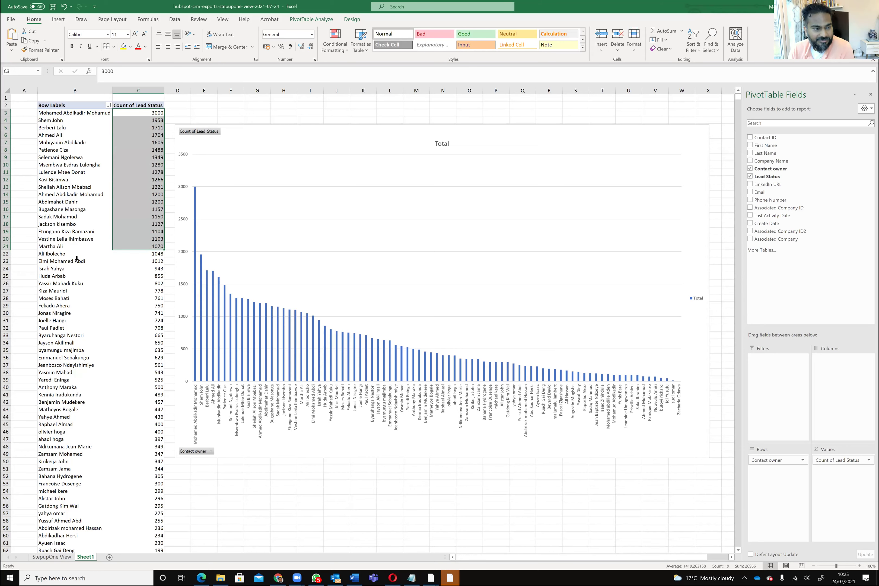
pyautogui.scroll(-2, 77, 258)
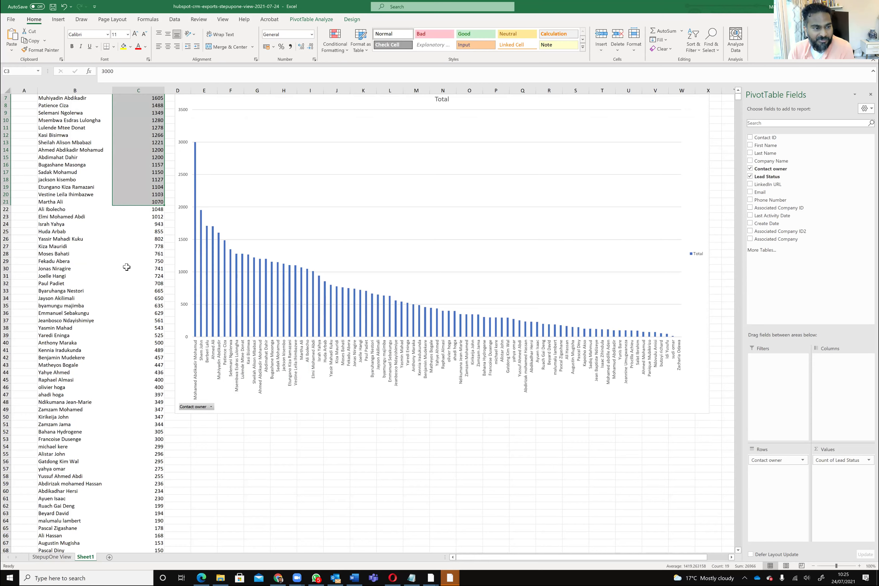
pyautogui.scroll(-6, 128, 230)
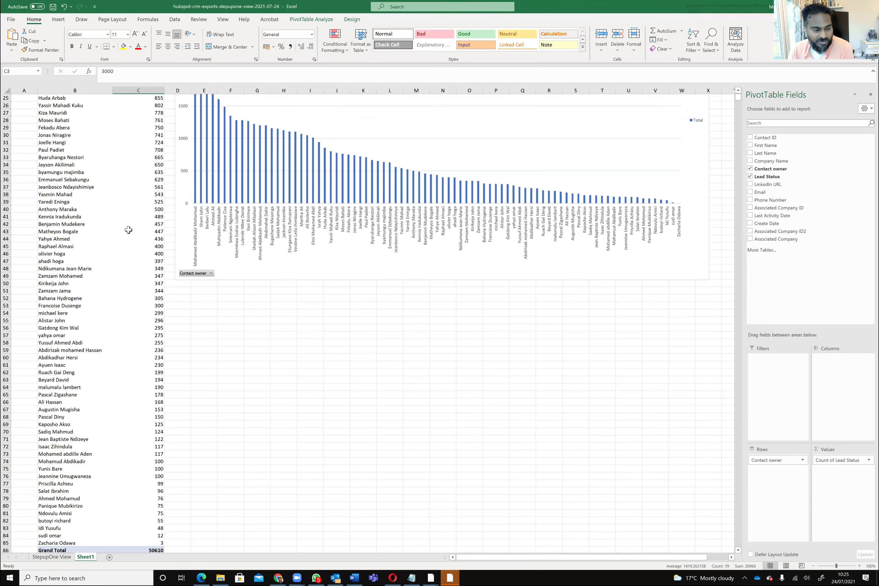
pyautogui.scroll(-3, 129, 230)
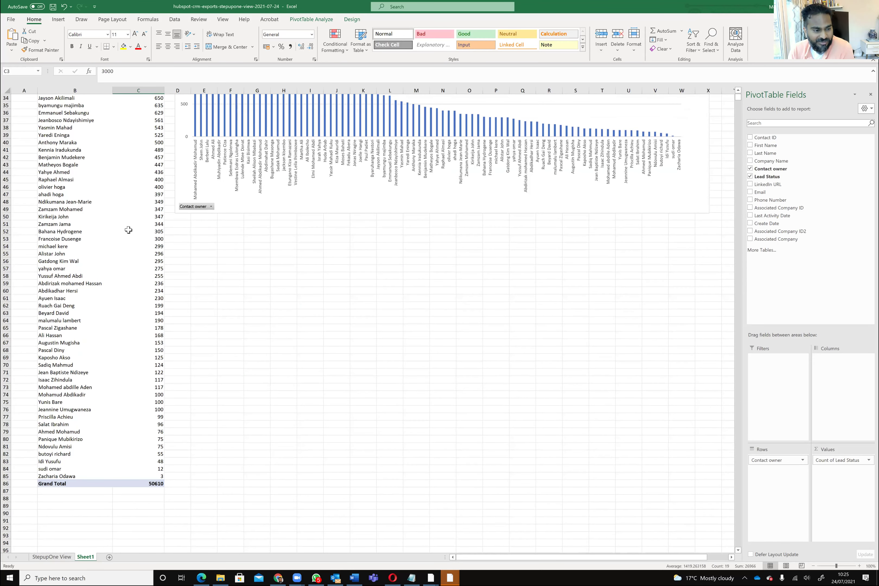
pyautogui.scroll(11, 129, 230)
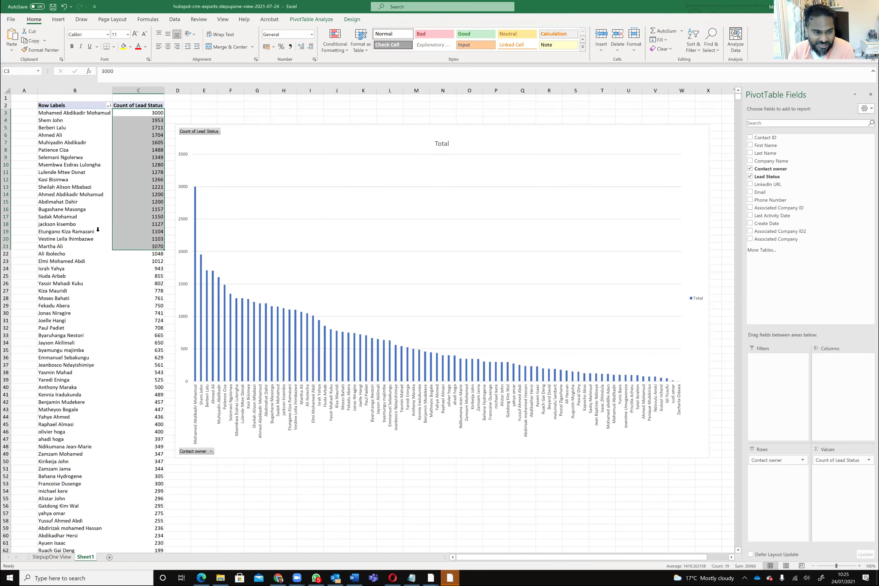
pyautogui.scroll(-11, 102, 226)
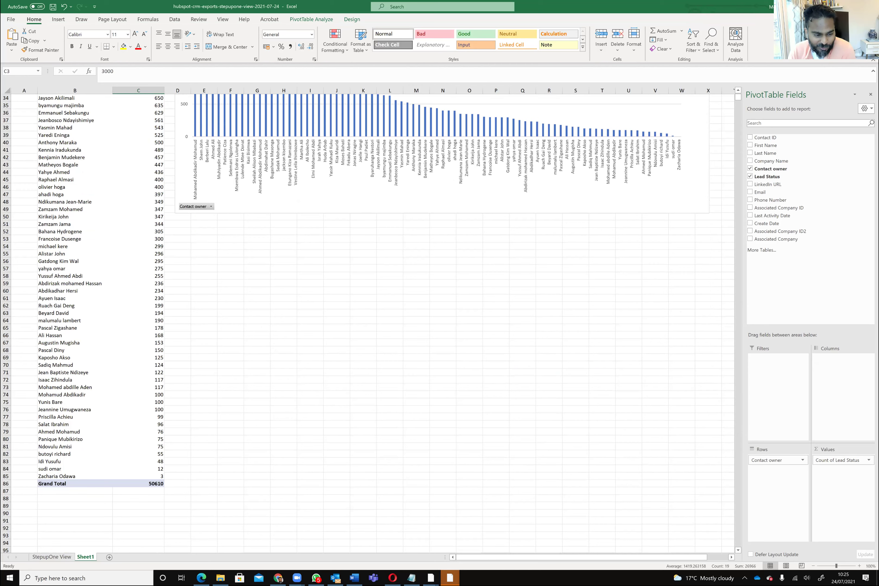
pyautogui.click(157, 480)
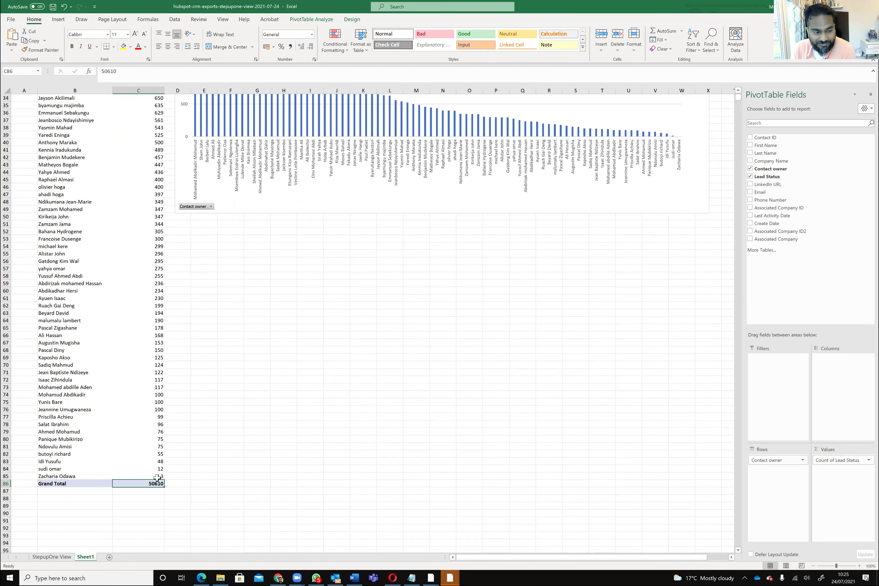
pyautogui.scroll(11, 367, 360)
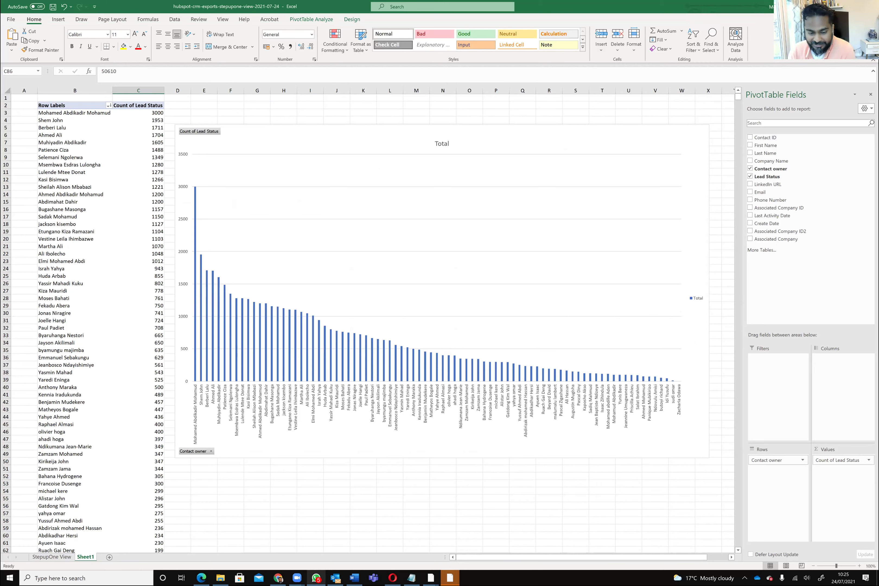
pyautogui.click(366, 482)
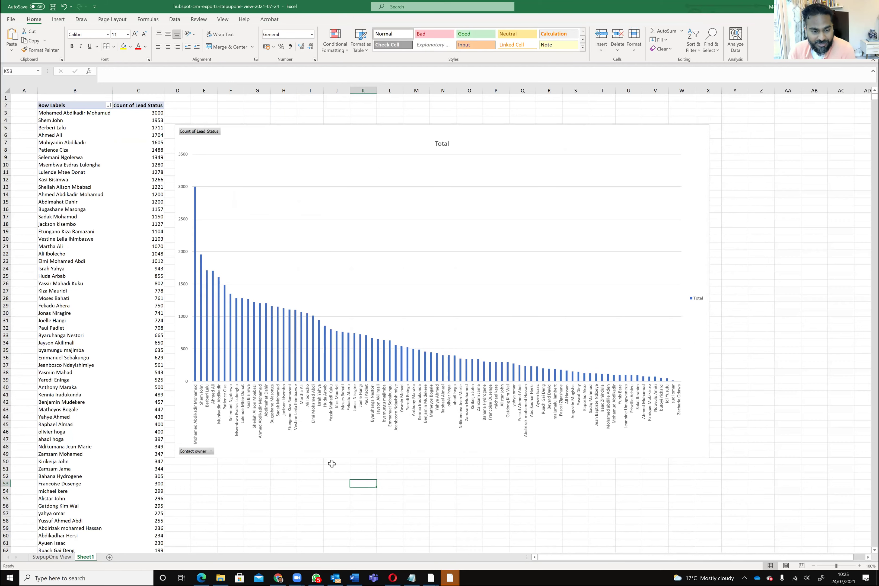
# Reselect the lead-count chart to restore the field list, then pick an owner lower in the list.
pyautogui.click(331, 459)
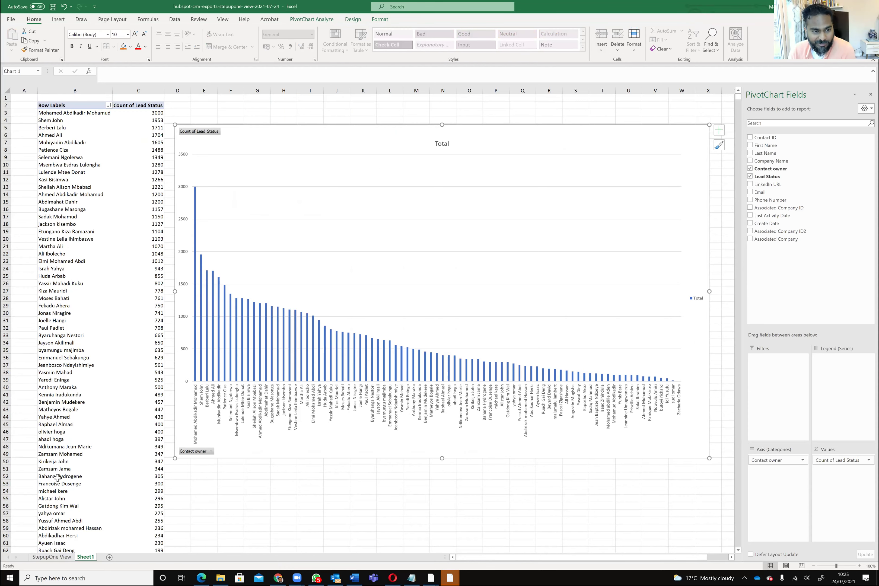
pyautogui.scroll(-4, 57, 478)
pyautogui.scroll(-3, 57, 478)
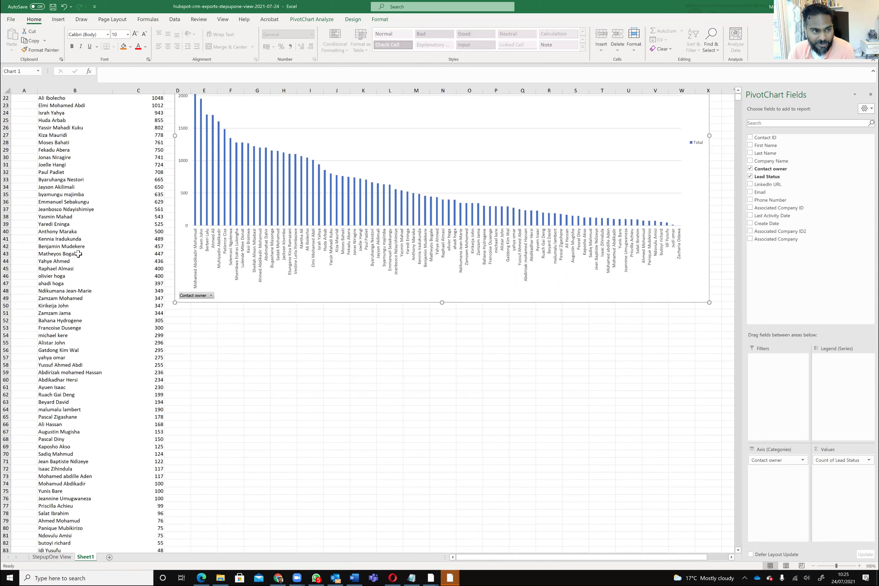
pyautogui.click(83, 218)
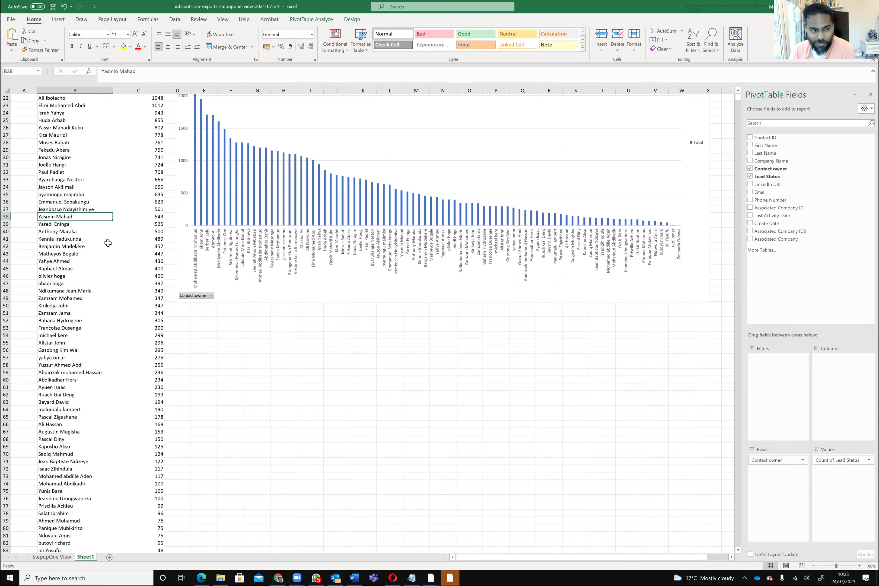
# Select owners and counts in rows 29 to 67 to read their combined Sum.
pyautogui.moveTo(98, 157); pyautogui.dragTo(150, 401)
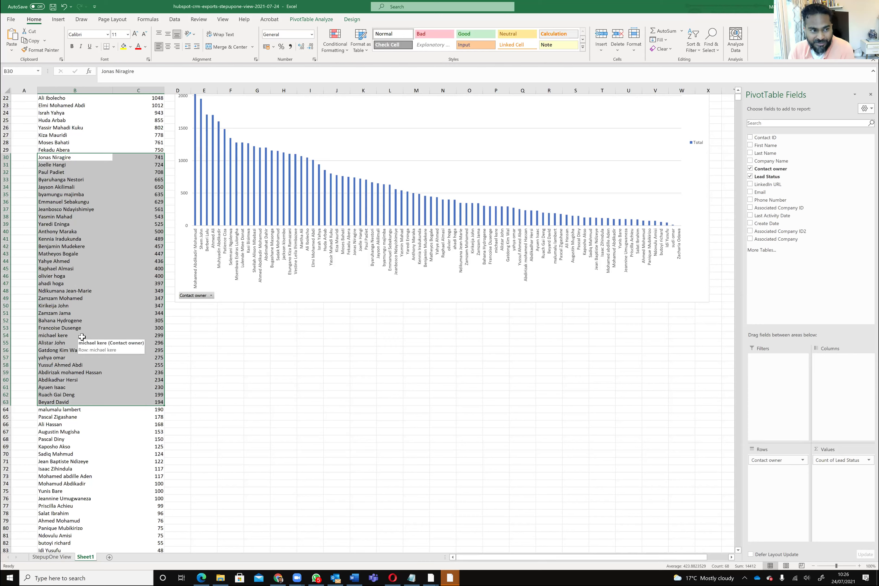
pyautogui.click(76, 276)
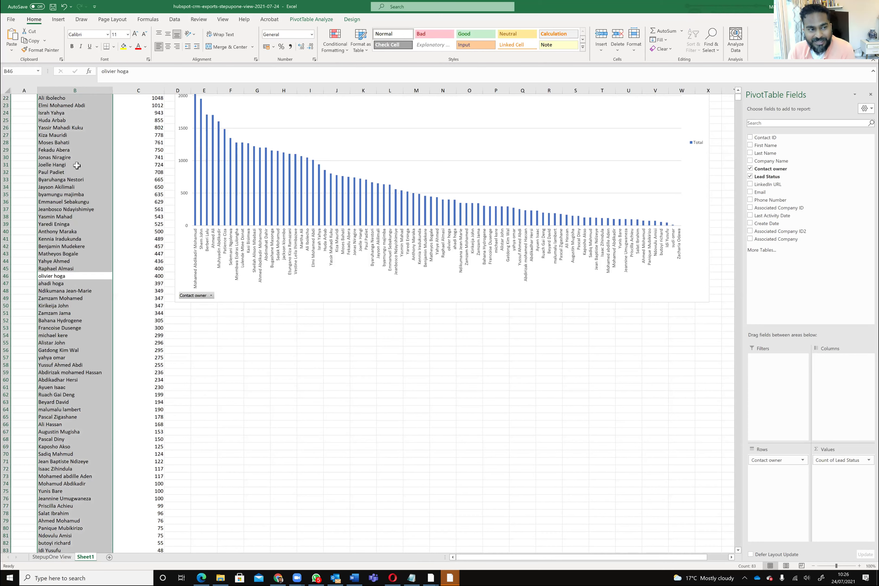
pyautogui.click(77, 165)
pyautogui.moveTo(73, 151); pyautogui.dragTo(155, 476)
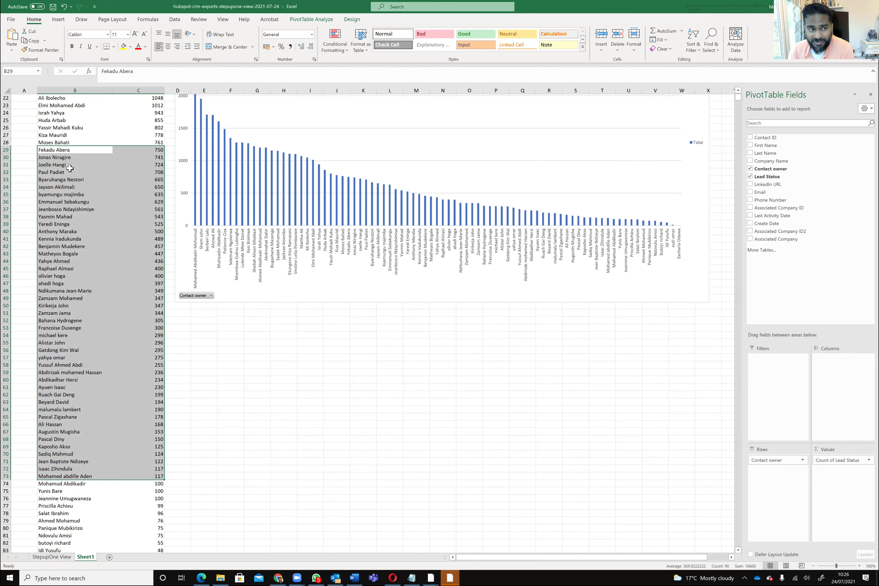
pyautogui.click(64, 148)
pyautogui.click(62, 147)
pyautogui.click(60, 170)
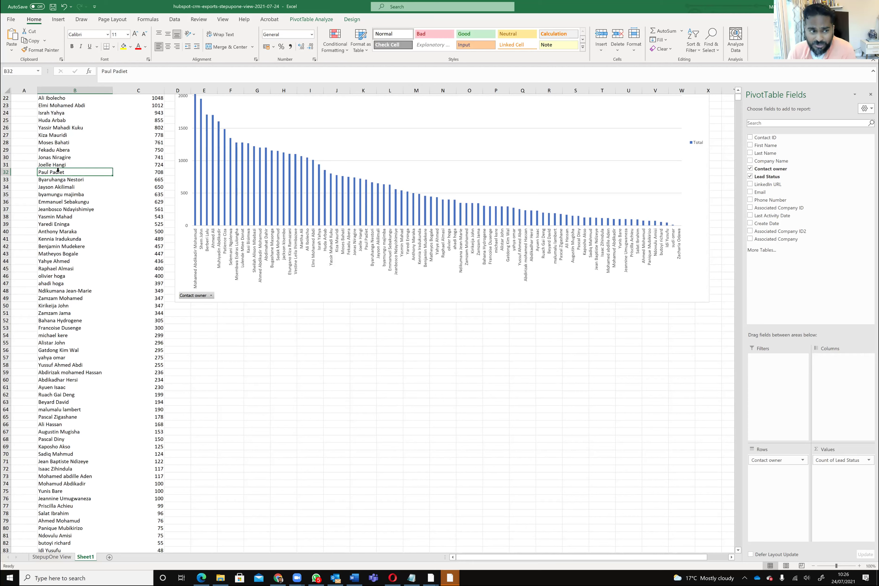
pyautogui.click(68, 210)
pyautogui.moveTo(66, 150); pyautogui.dragTo(80, 172)
pyautogui.moveTo(114, 251); pyautogui.dragTo(139, 435)
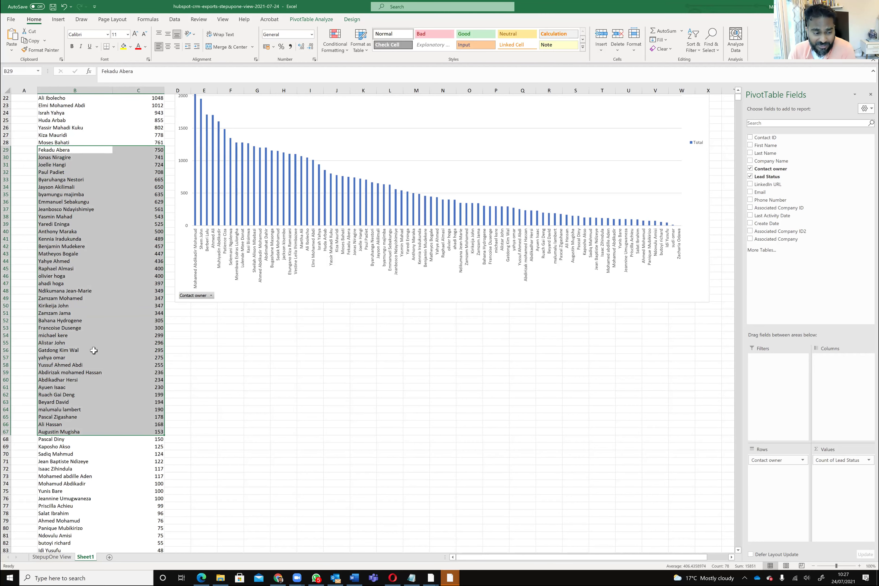
pyautogui.scroll(-6, 115, 320)
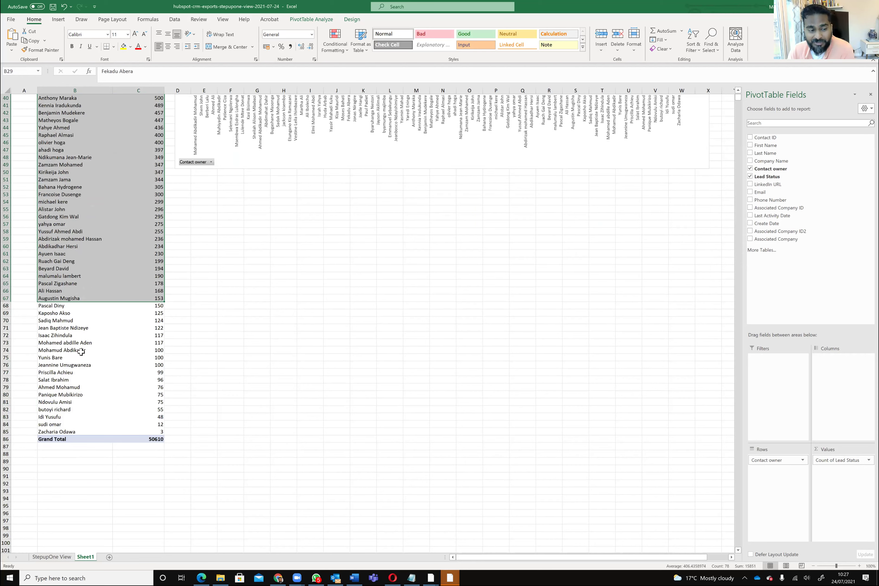
# Select owners and counts in rows 68 to 85 (150 down to 3) and check the totals.
pyautogui.moveTo(60, 306); pyautogui.dragTo(129, 335)
pyautogui.moveTo(129, 385); pyautogui.dragTo(128, 431)
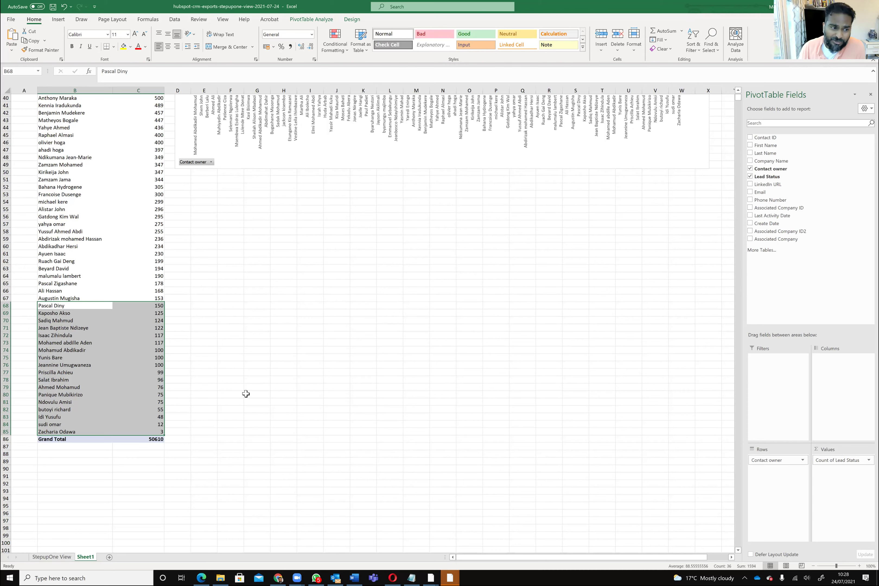
pyautogui.click(80, 423)
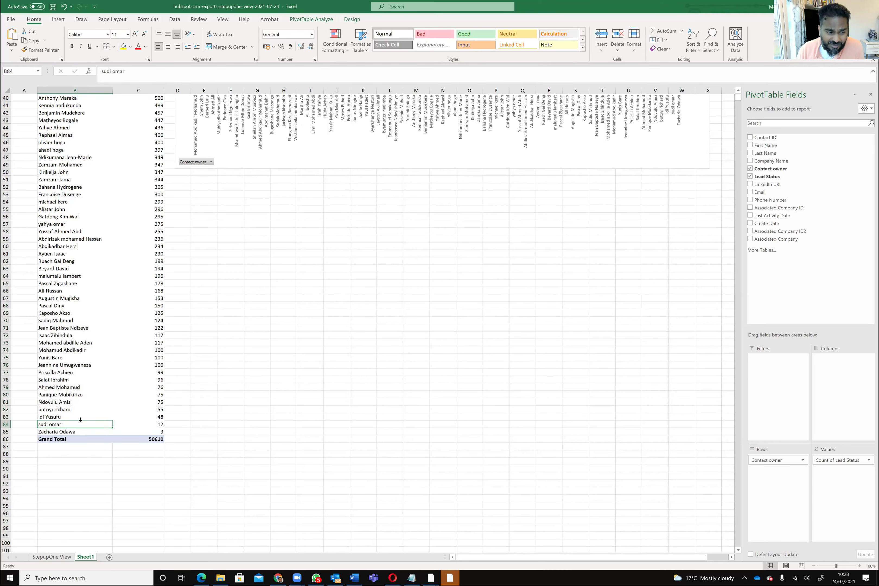
pyautogui.click(79, 416)
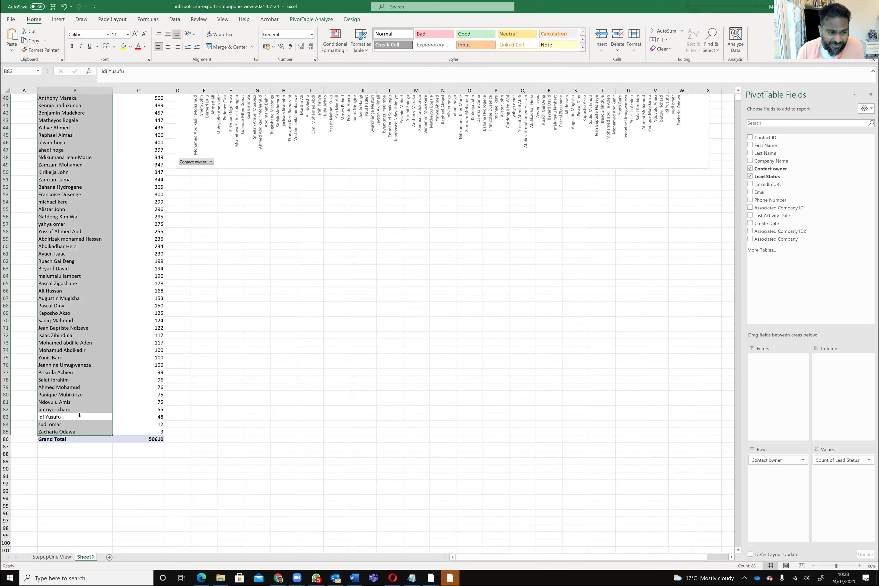
pyautogui.click(75, 398)
pyautogui.click(75, 416)
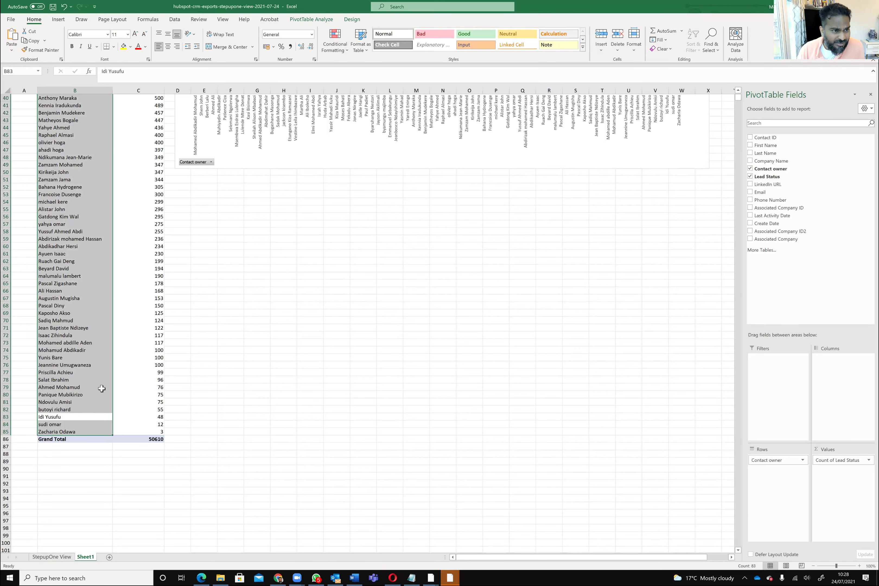
pyautogui.scroll(13, 102, 388)
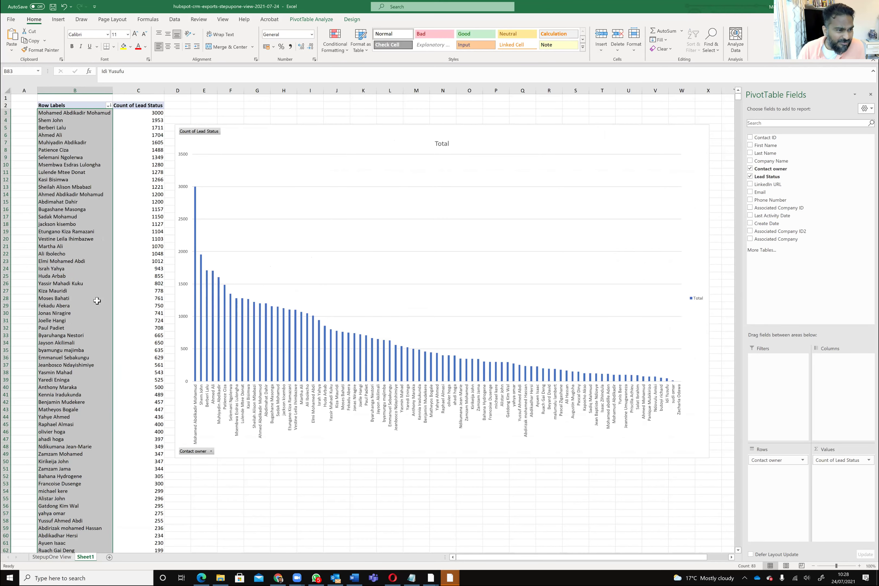
pyautogui.click(97, 276)
pyautogui.click(94, 217)
pyautogui.click(83, 180)
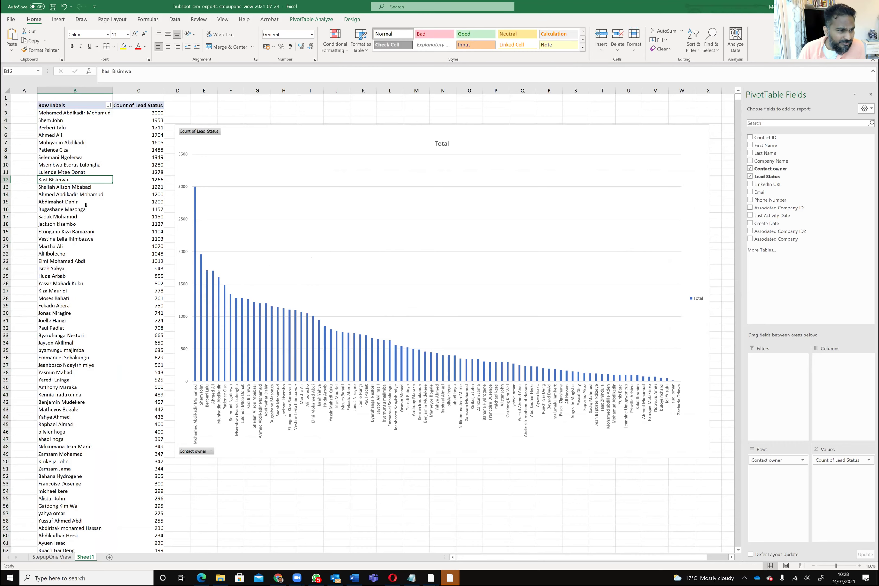
pyautogui.scroll(-6, 89, 213)
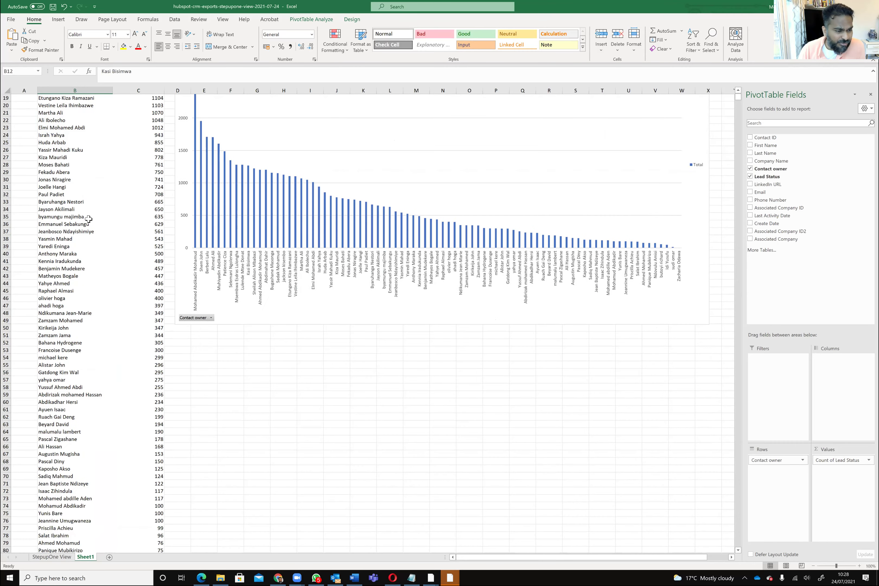
pyautogui.scroll(-4, 83, 477)
pyautogui.click(83, 477)
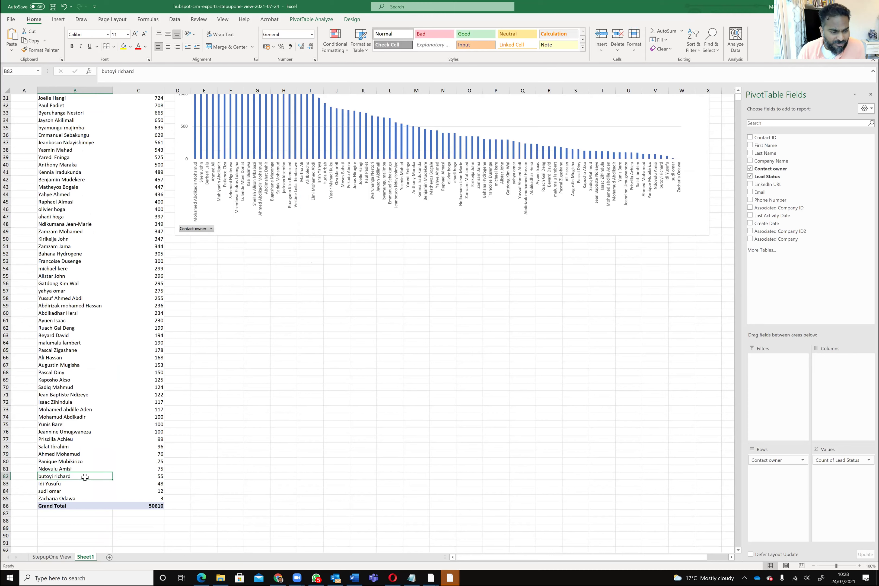
pyautogui.click(85, 465)
pyautogui.click(84, 441)
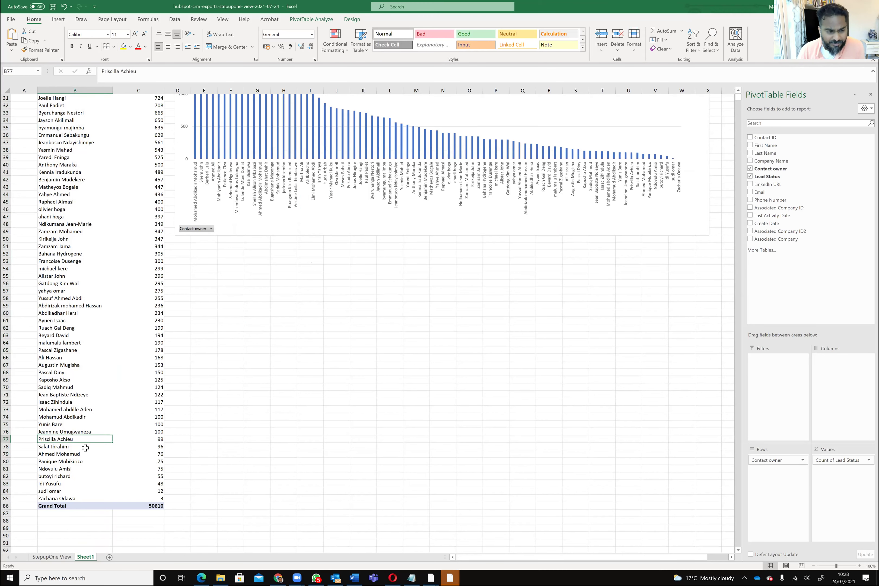
pyautogui.click(85, 410)
pyautogui.click(85, 417)
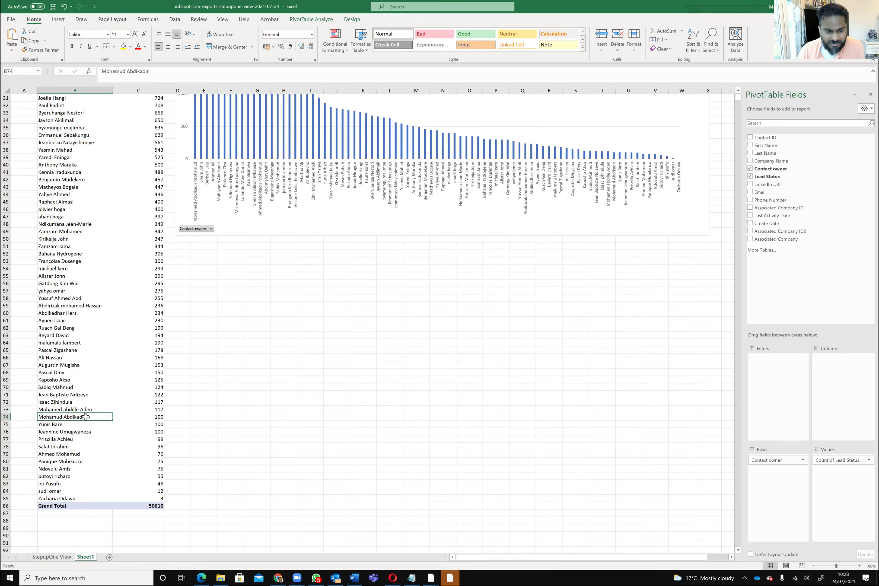
pyautogui.press('Up')
pyautogui.press('Up')
pyautogui.press('Up')
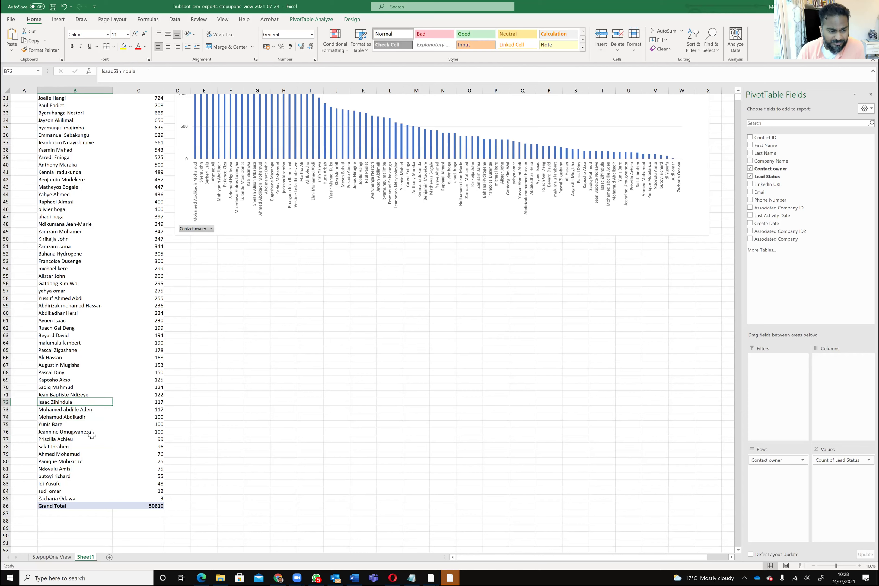
pyautogui.press('Up')
pyautogui.press('Up')
pyautogui.press('Up')
pyautogui.press('Down')
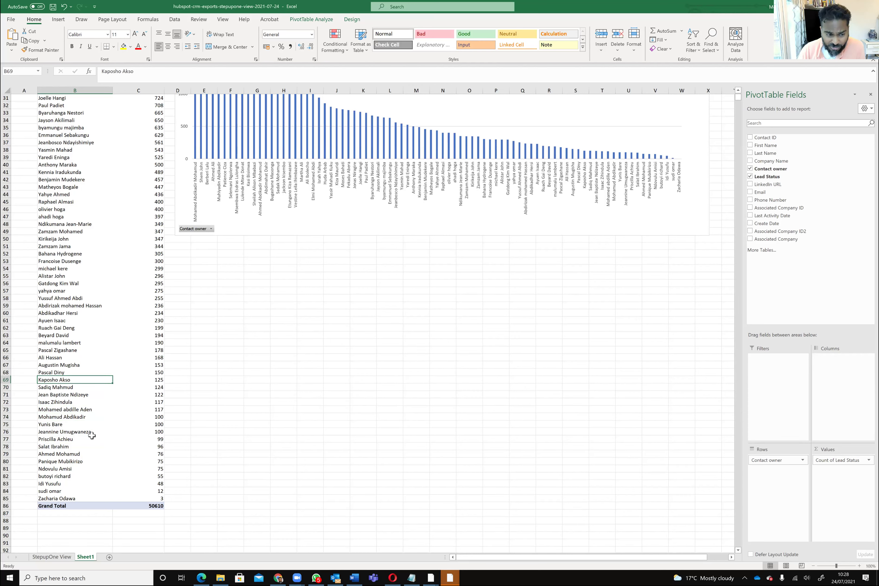
pyautogui.press('Up')
pyautogui.press('Up')
pyautogui.press('Up')
pyautogui.press('Up')
pyautogui.press('Down')
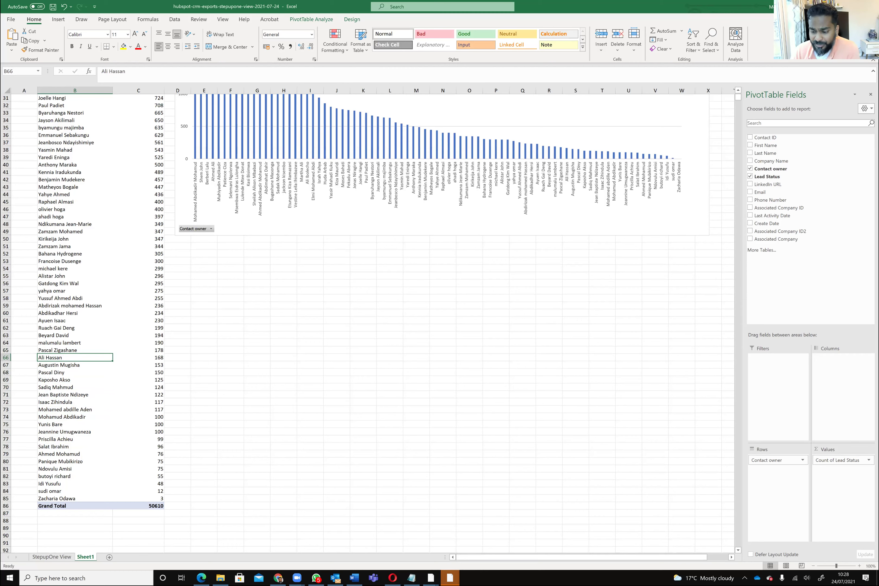
pyautogui.scroll(1, 270, 297)
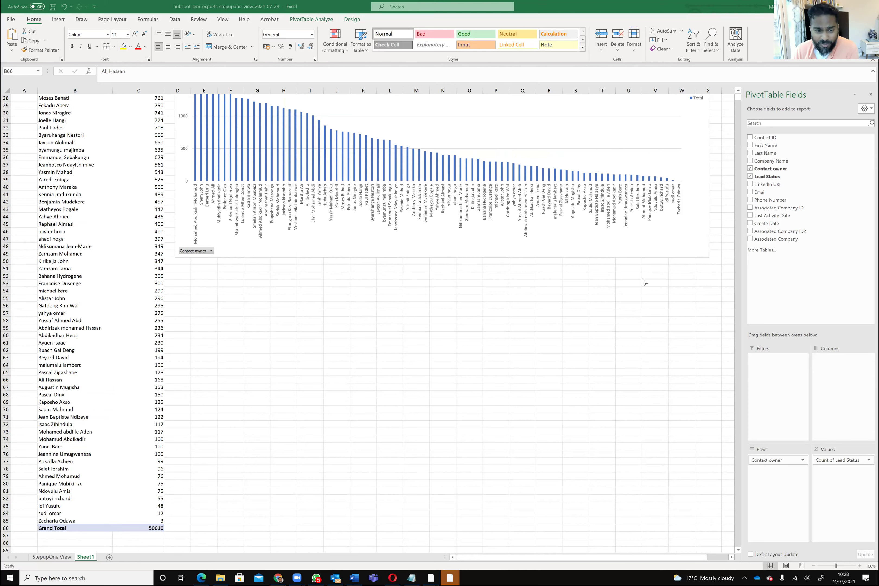
pyautogui.scroll(9, 351, 340)
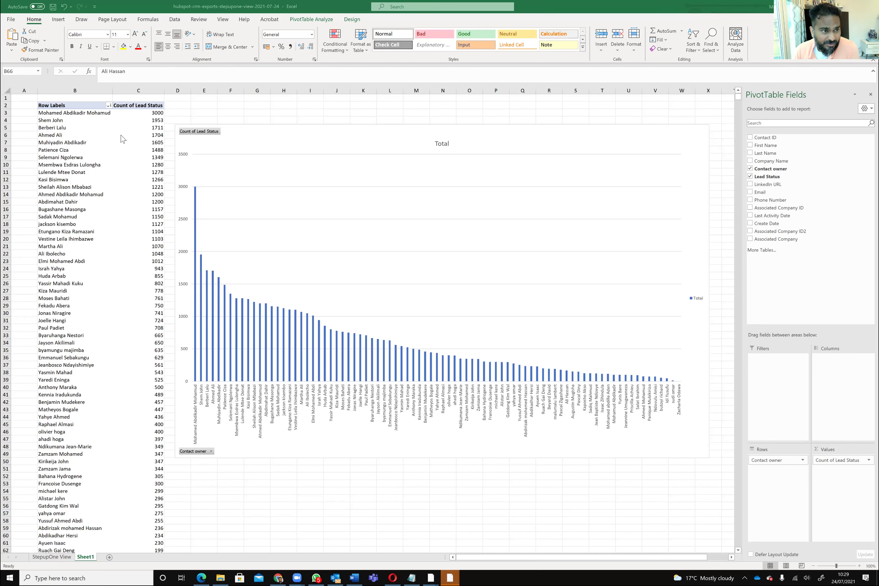
pyautogui.click(152, 113)
pyautogui.click(152, 142)
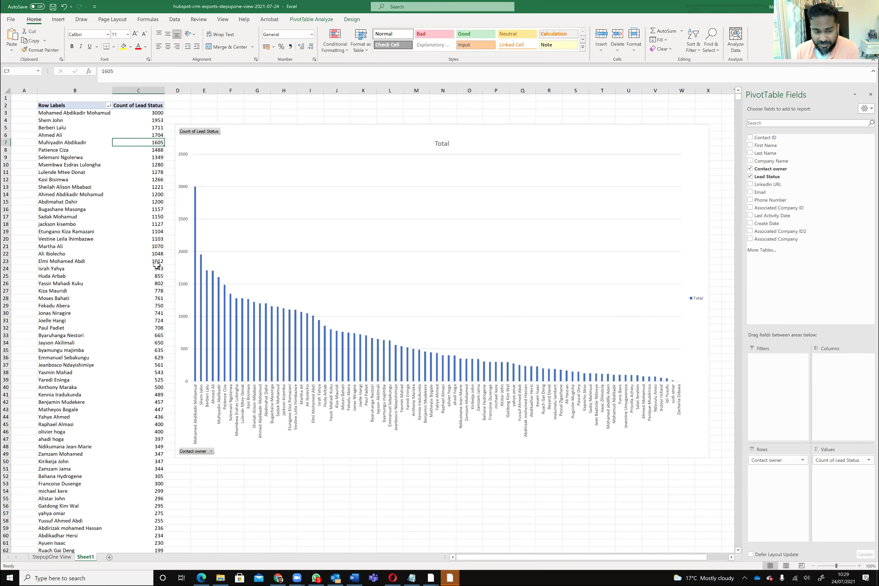
pyautogui.scroll(-5, 157, 264)
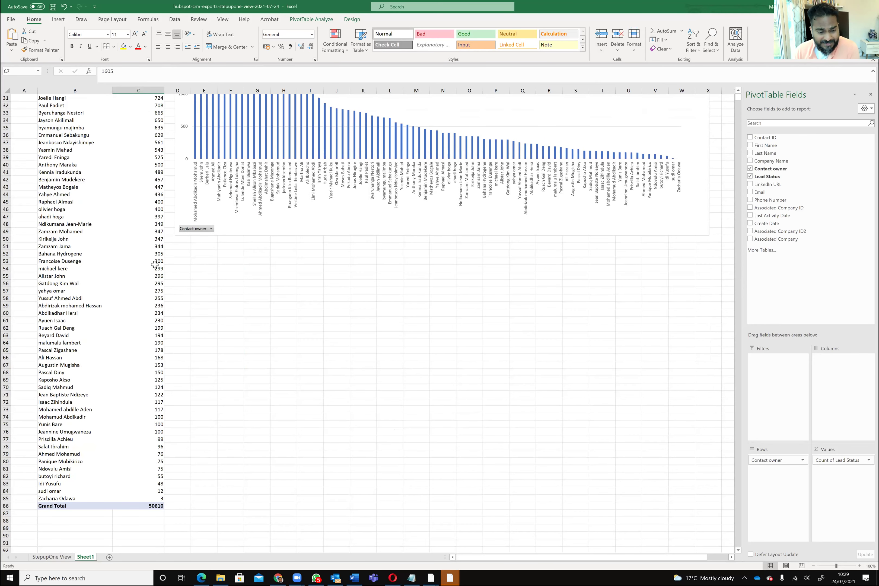
pyautogui.scroll(5, 157, 264)
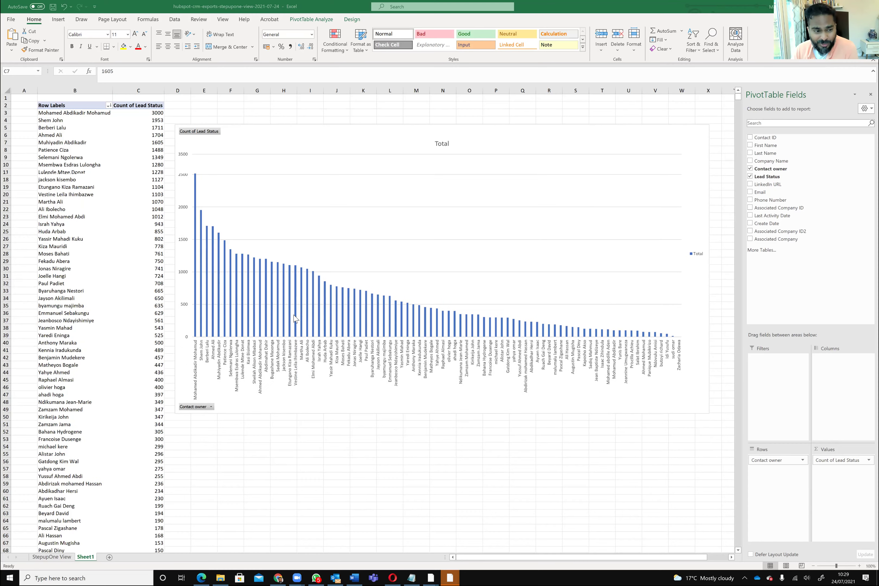
pyautogui.scroll(-7, 89, 408)
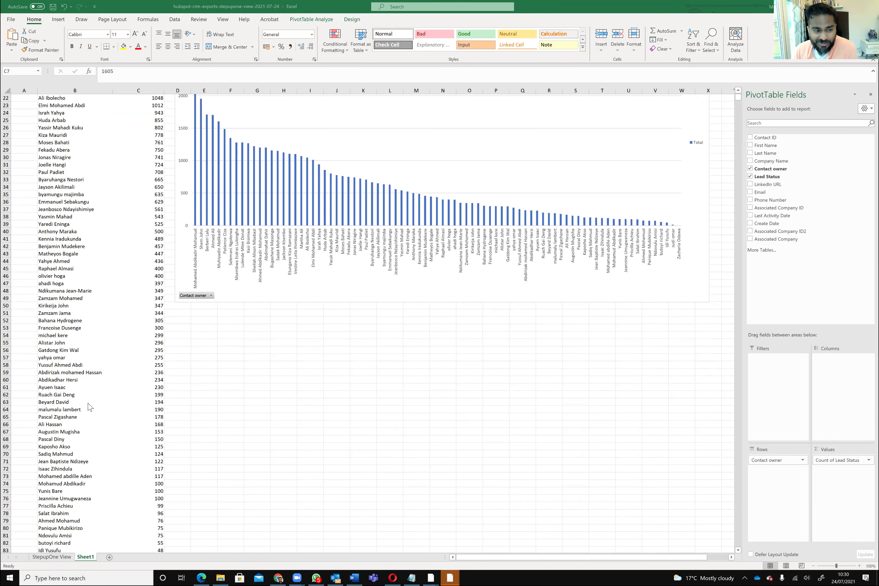
pyautogui.scroll(-3, 90, 407)
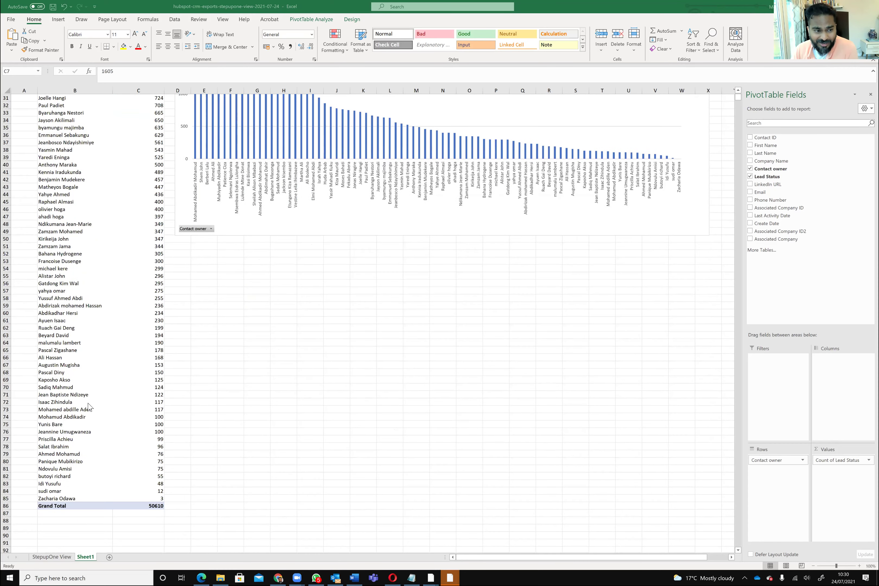
pyautogui.click(95, 248)
pyautogui.click(93, 261)
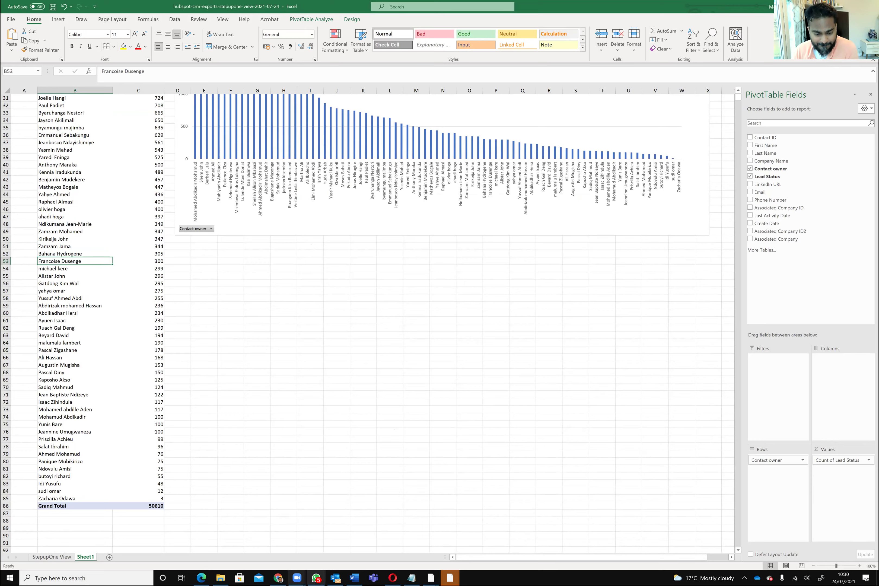
pyautogui.click(278, 578)
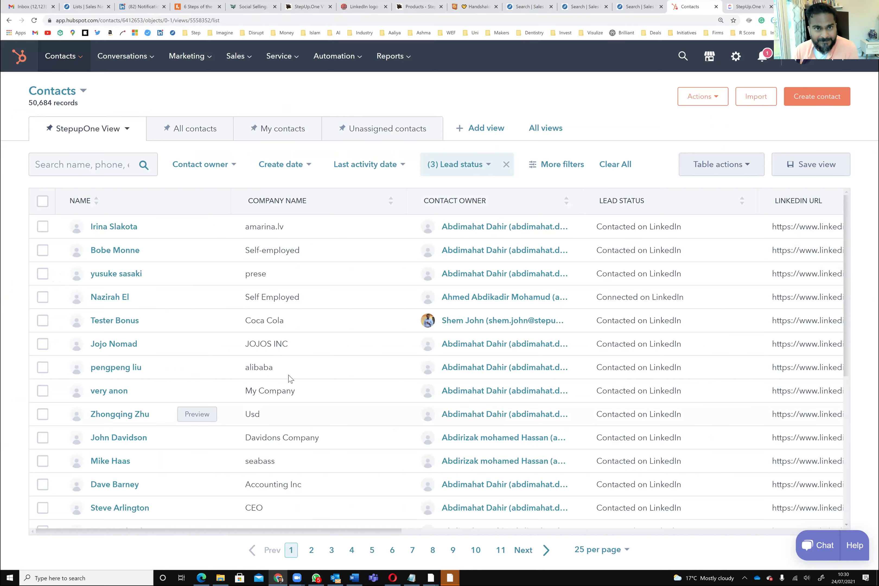
# Switch to the StepUp.One Weekly Actions list in ClickUp.
pyautogui.hotkey('ctrl', 'Tab')
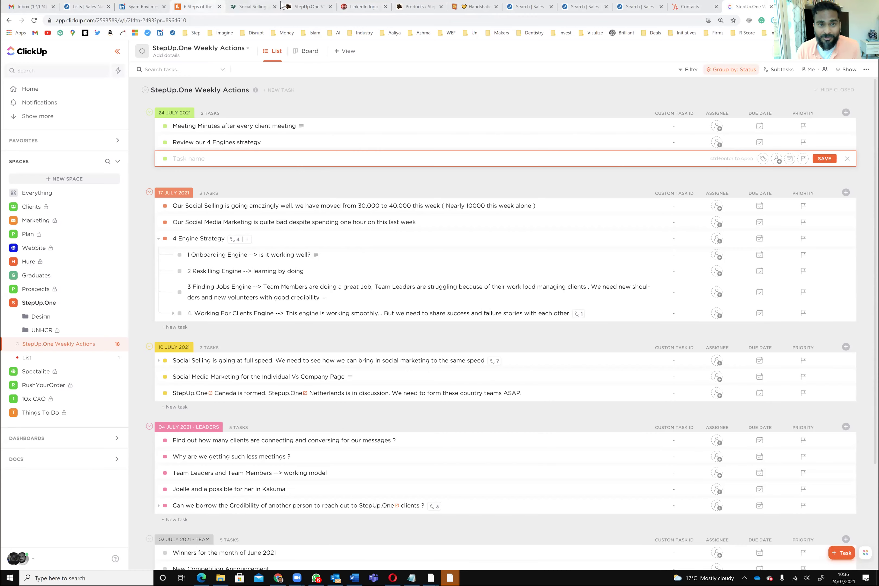
# Return to the HubSpot contacts list filtered to 50,684 records.
pyautogui.click(690, 7)
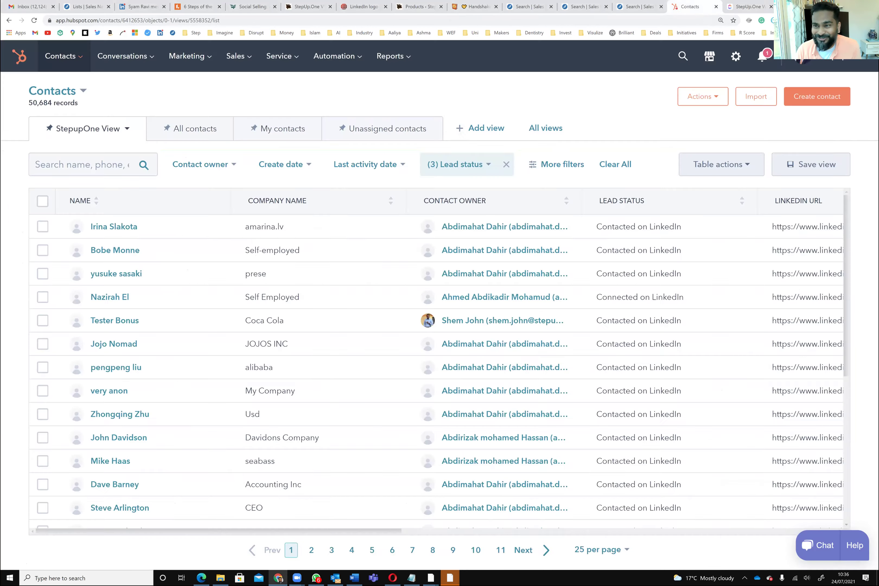
# Review the StepupOne View contacts, then go back to the new ClickUp task's name field.
pyautogui.click(747, 6)
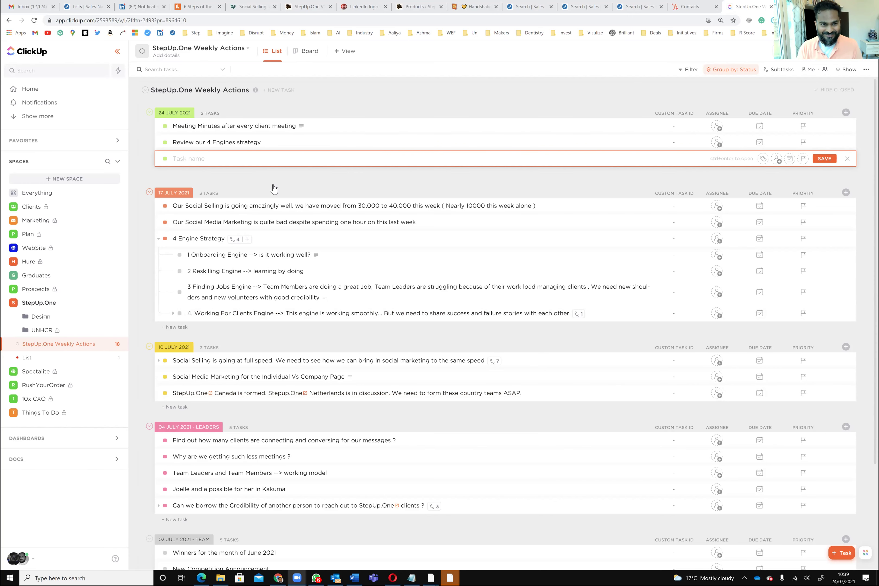
pyautogui.click(250, 158)
# Title the task 'We need a leader for Social Media Marketing -->' followed by two candidates' names.
pyautogui.write('We need a lead')
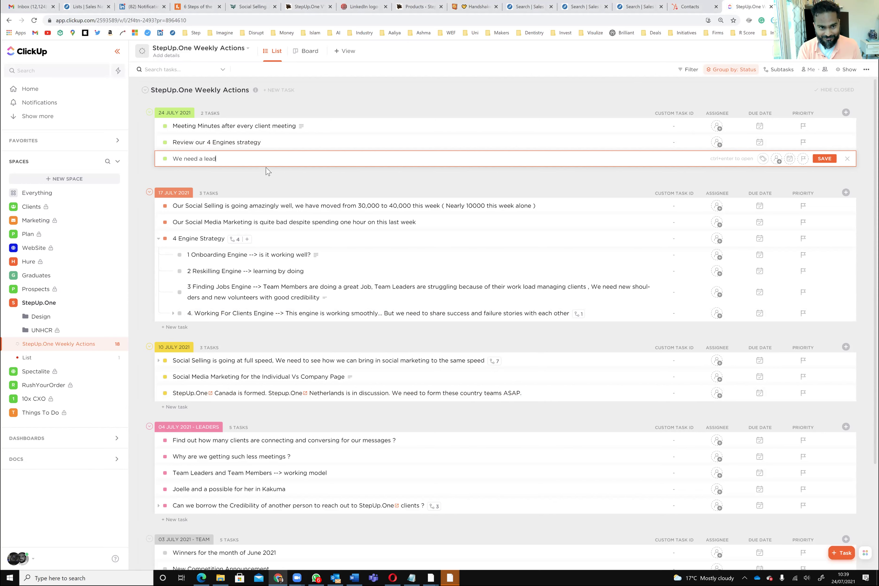
pyautogui.write('er for Social Media Marketing --> ')
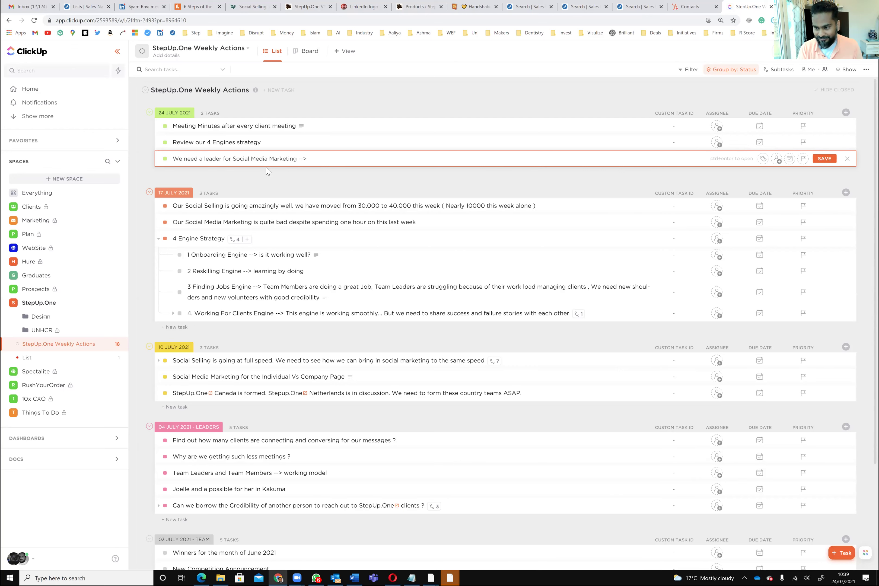
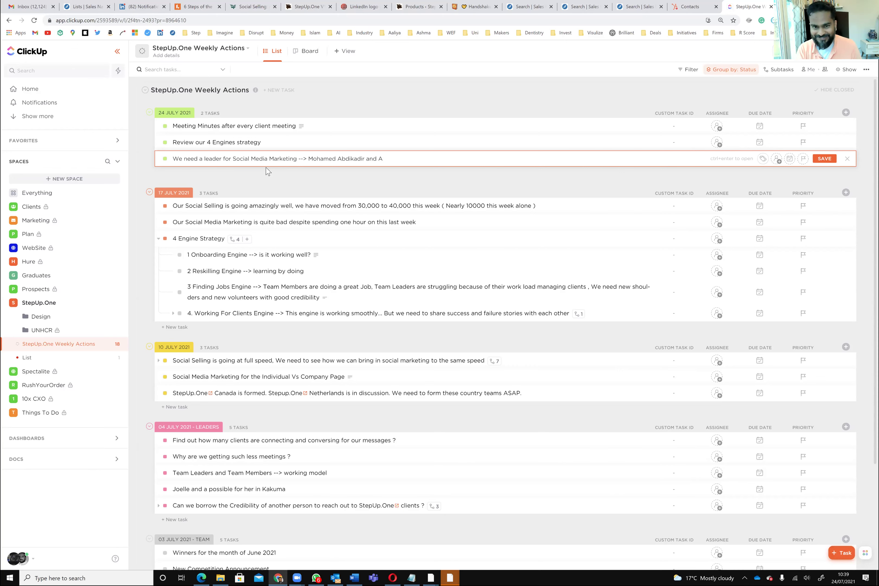
pyautogui.write('Kaposho')
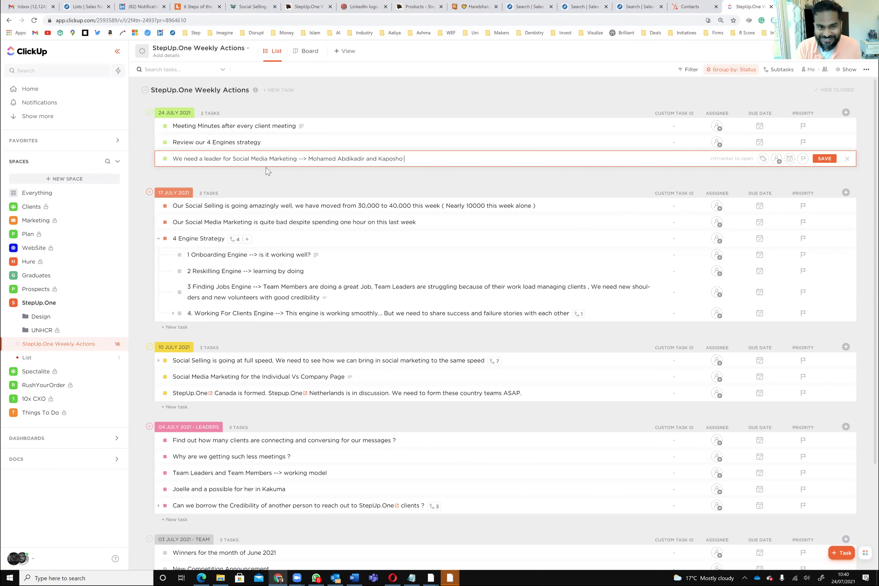
pyautogui.hotkey('ctrl', 'a')
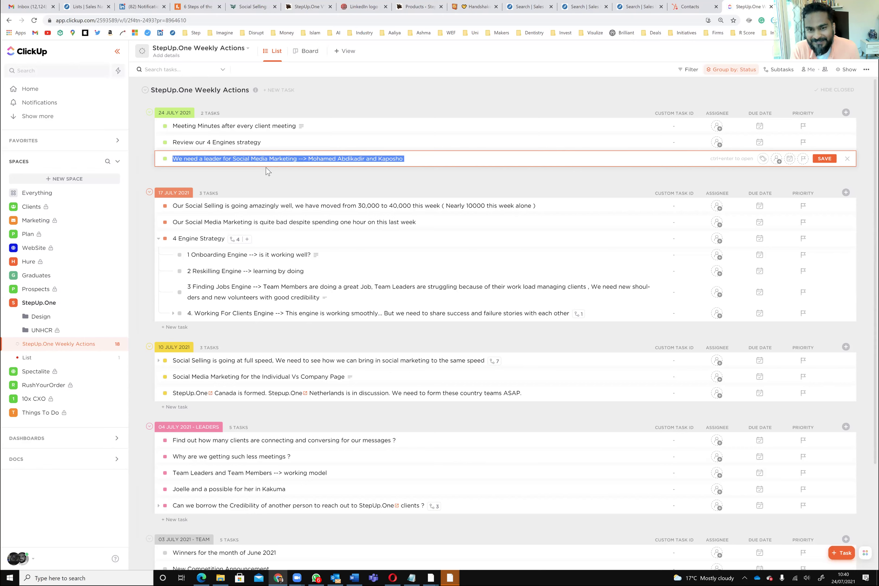
# Save the Social Media Marketing leader task under 24 July, then return to the HubSpot contacts list.
pyautogui.press('End')
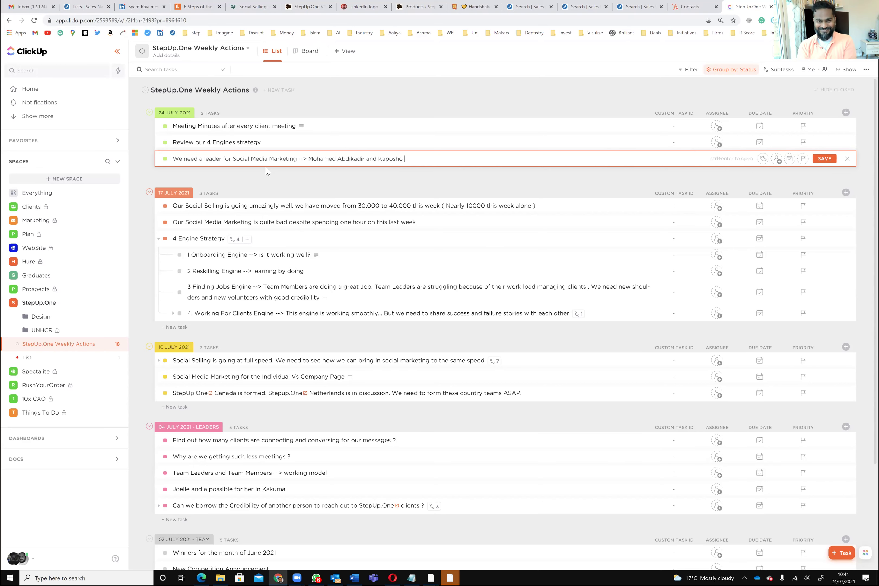
pyautogui.press('Return')
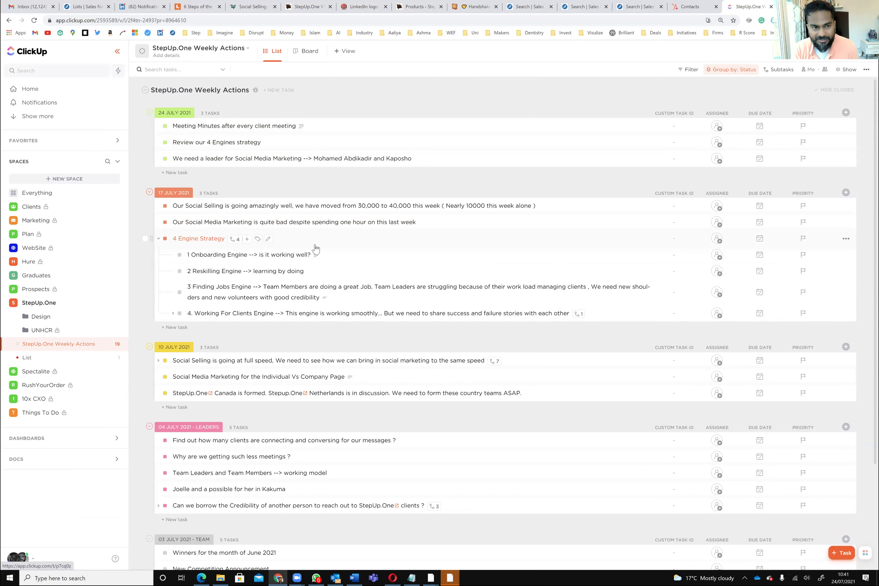
pyautogui.click(175, 173)
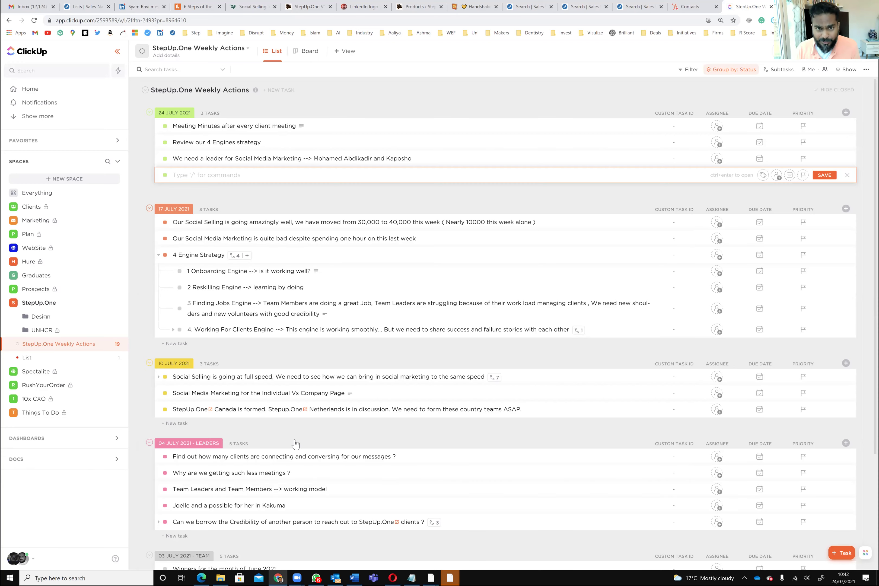
pyautogui.click(688, 6)
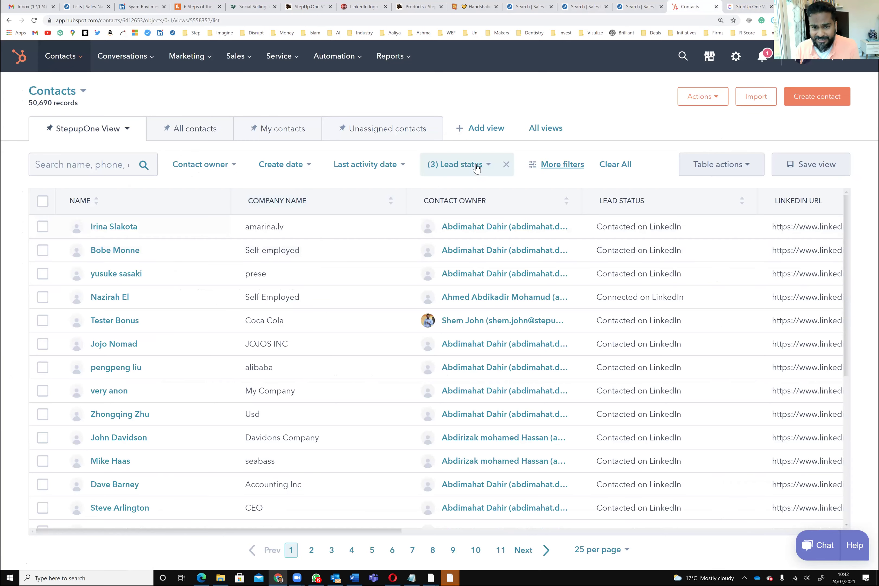
# Move from HubSpot's table actions to the exported Excel workbook and select the pivot's owner rows and counts.
pyautogui.click(684, 172)
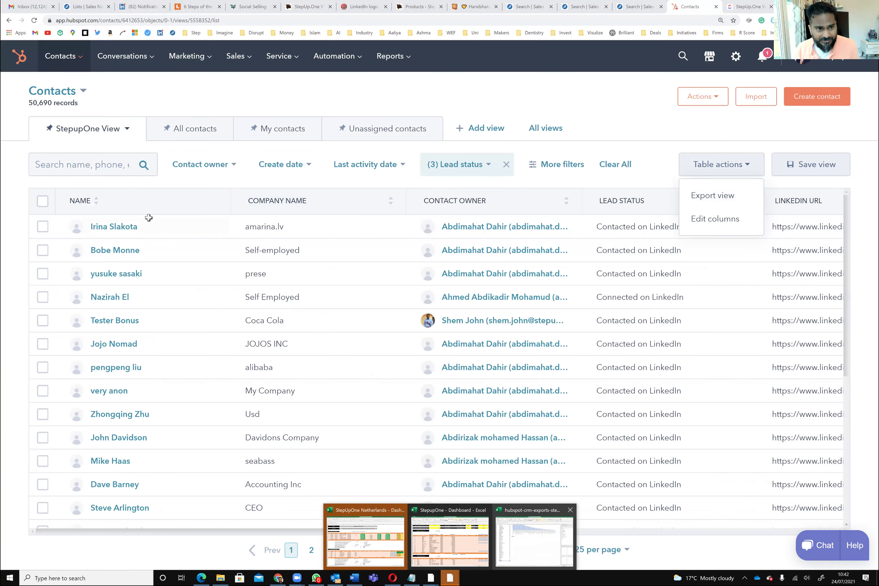
pyautogui.click(363, 535)
pyautogui.scroll(10, 130, 141)
pyautogui.click(105, 109)
pyautogui.moveTo(105, 108); pyautogui.dragTo(191, 539)
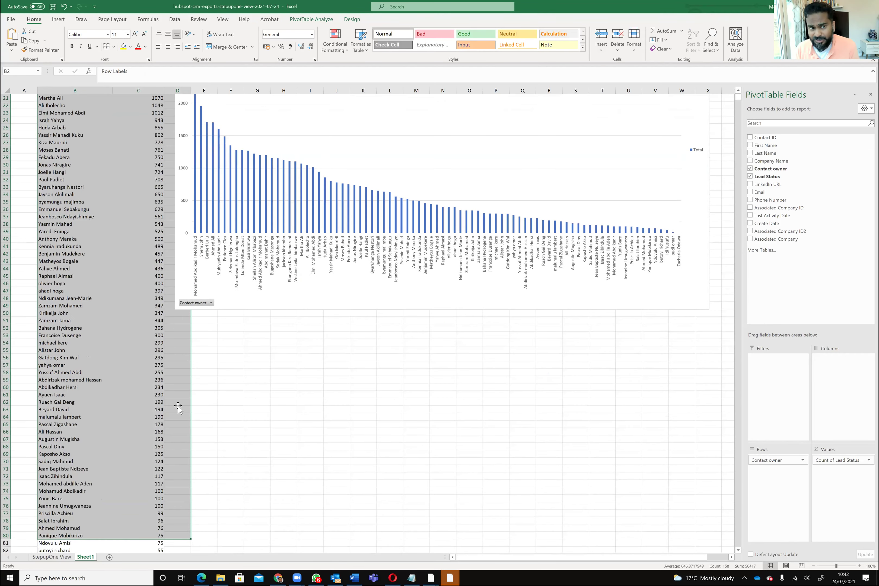
pyautogui.scroll(7, 153, 163)
pyautogui.click(194, 101)
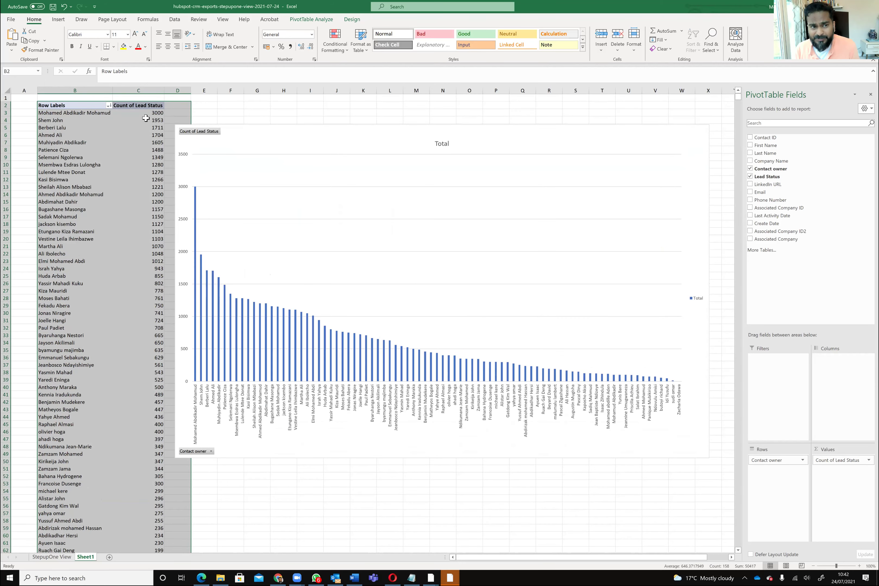
pyautogui.click(138, 105)
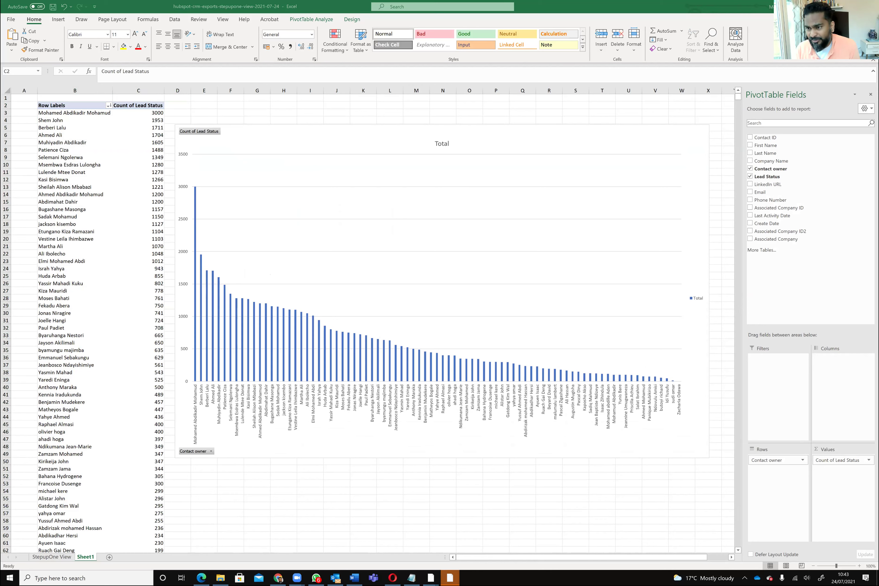
pyautogui.hotkey('alt', 'Tab')
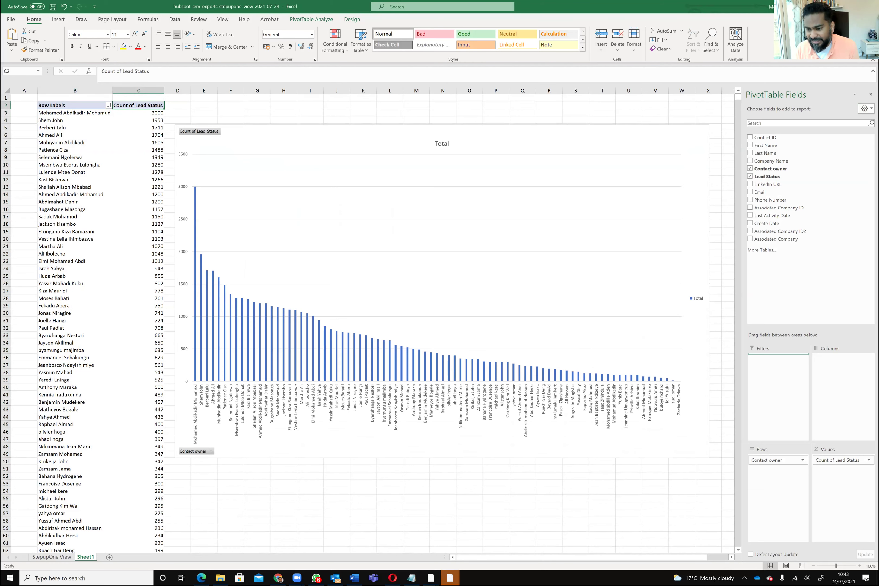
pyautogui.moveTo(768, 177); pyautogui.dragTo(778, 469)
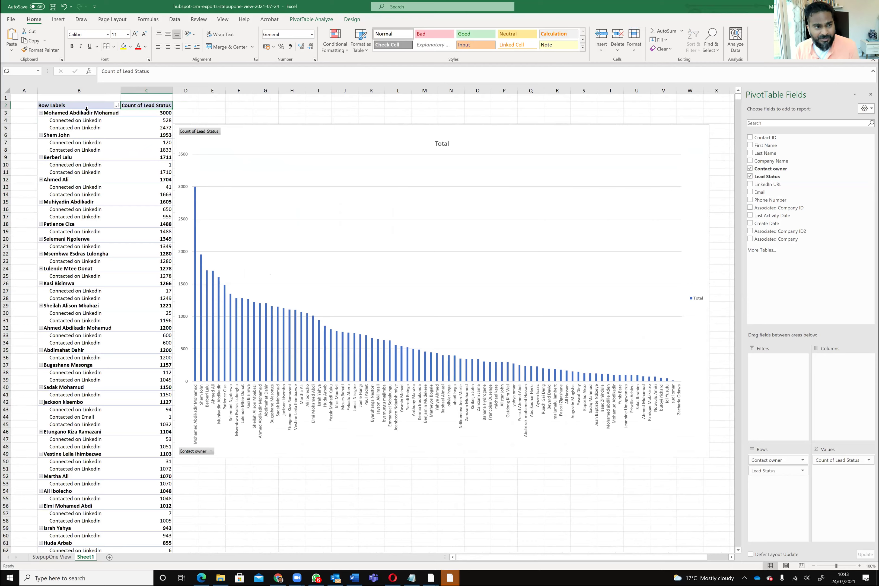
# Make Lead Status the pivot columns, move the chart off the table, and widen the status columns.
pyautogui.click(162, 114)
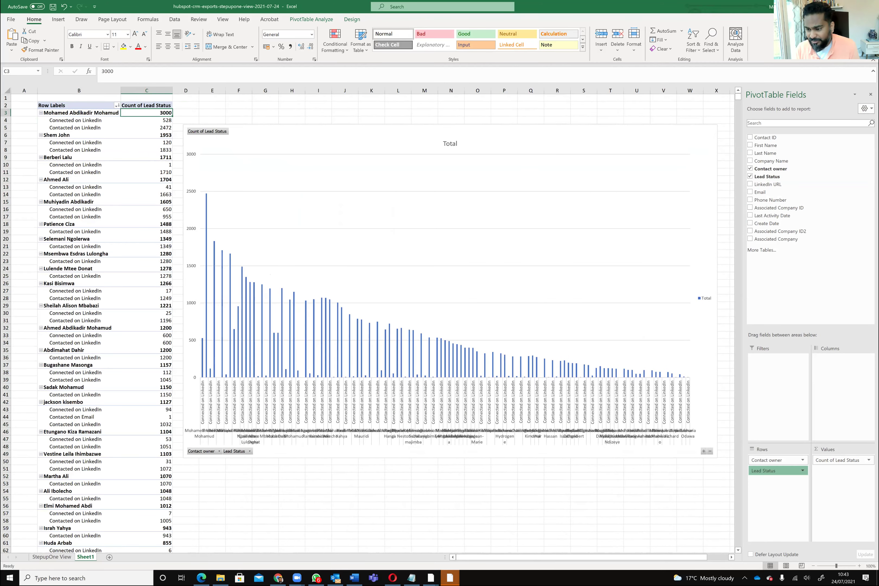
pyautogui.moveTo(772, 471); pyautogui.dragTo(840, 359)
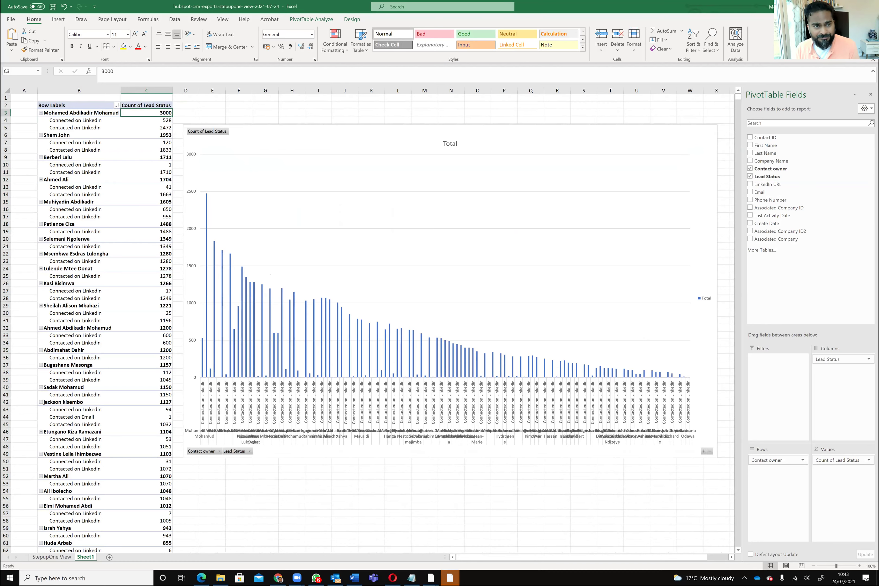
pyautogui.moveTo(338, 134); pyautogui.dragTo(579, 157)
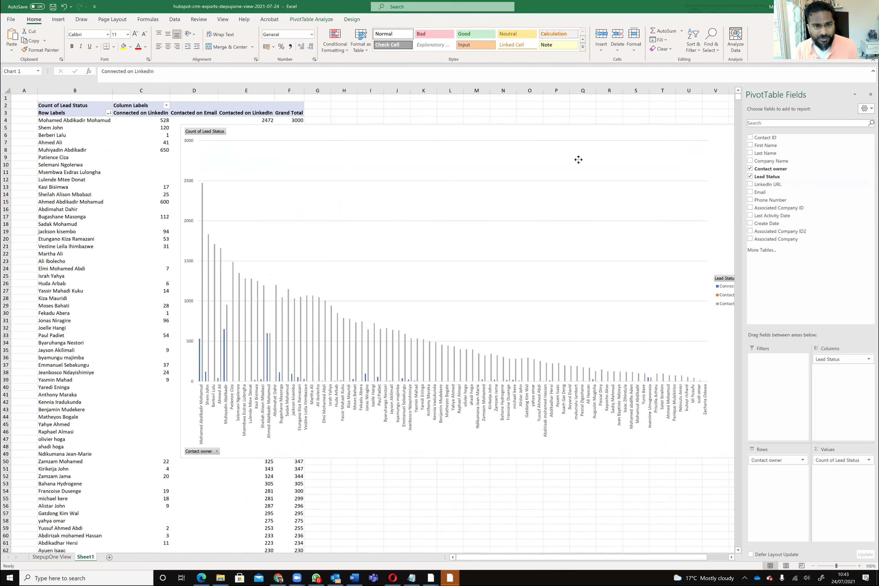
pyautogui.moveTo(275, 92); pyautogui.dragTo(434, 116)
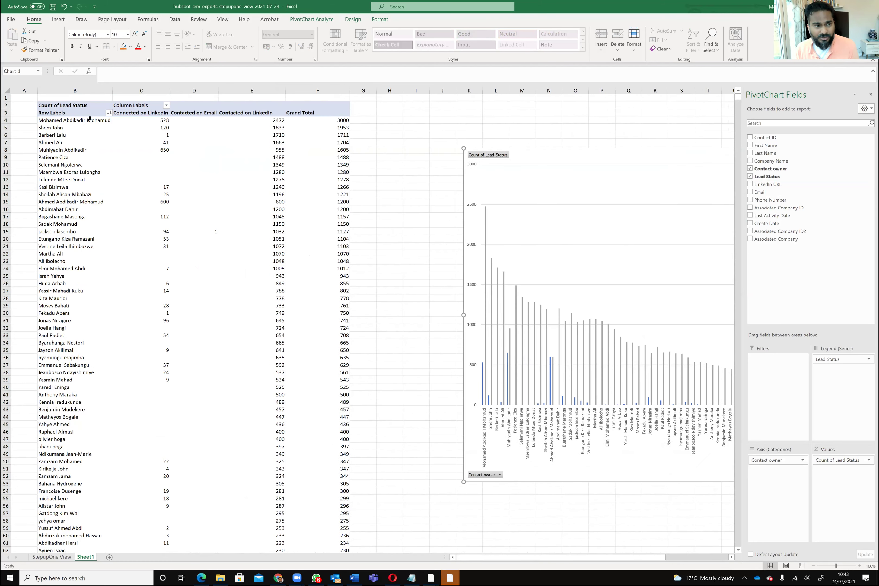
pyautogui.click(68, 128)
pyautogui.click(330, 129)
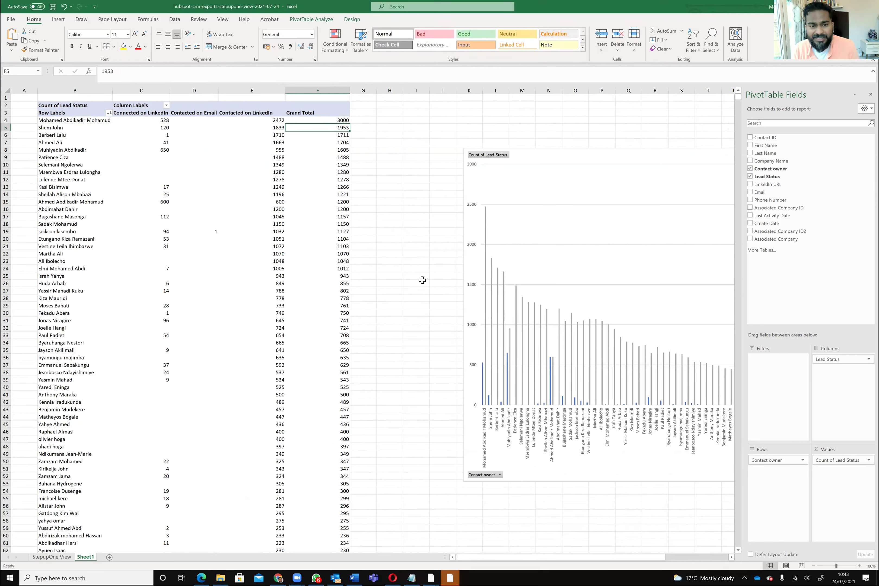
# Check each owner's lead-status counts and totals in the pivot, then go back to ClickUp's Weekly Actions list.
pyautogui.press('Left')
pyautogui.press('Left')
pyautogui.press('Left')
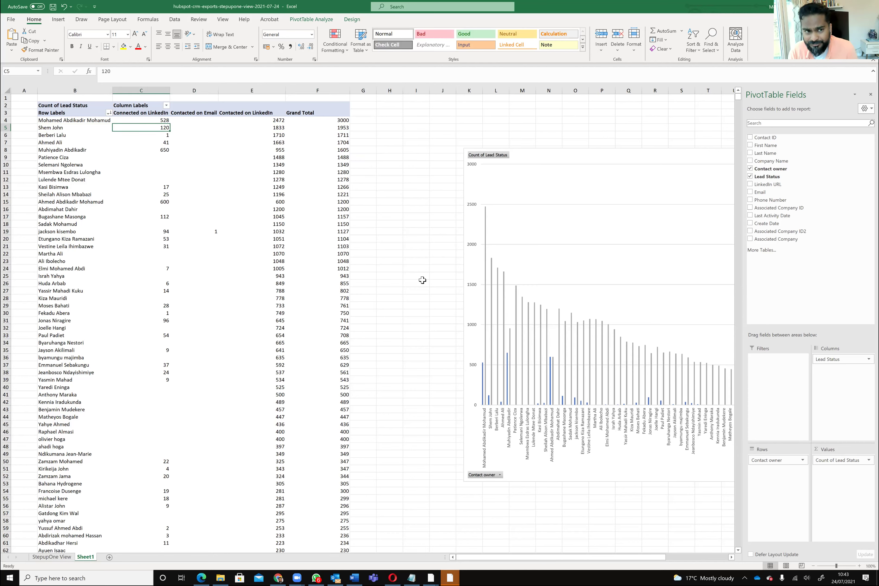
pyautogui.press('Down')
pyautogui.press('Down')
pyautogui.press('Down')
pyautogui.press('Right')
pyautogui.press('Right')
pyautogui.press('Right')
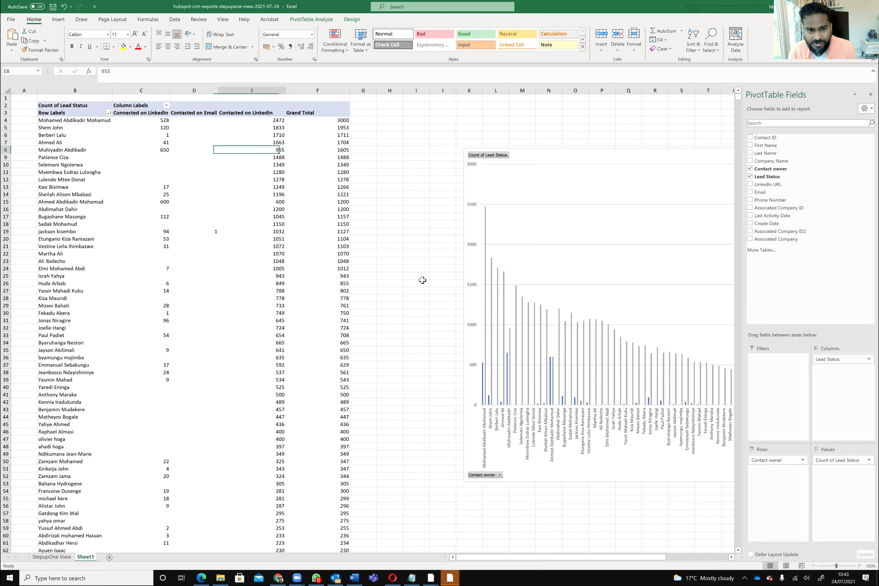
pyautogui.press('Left')
pyautogui.press('Left')
pyautogui.press('Left')
pyautogui.press('Left')
pyautogui.press('Right')
pyautogui.press('Right')
pyautogui.press('Left')
pyautogui.press('Left')
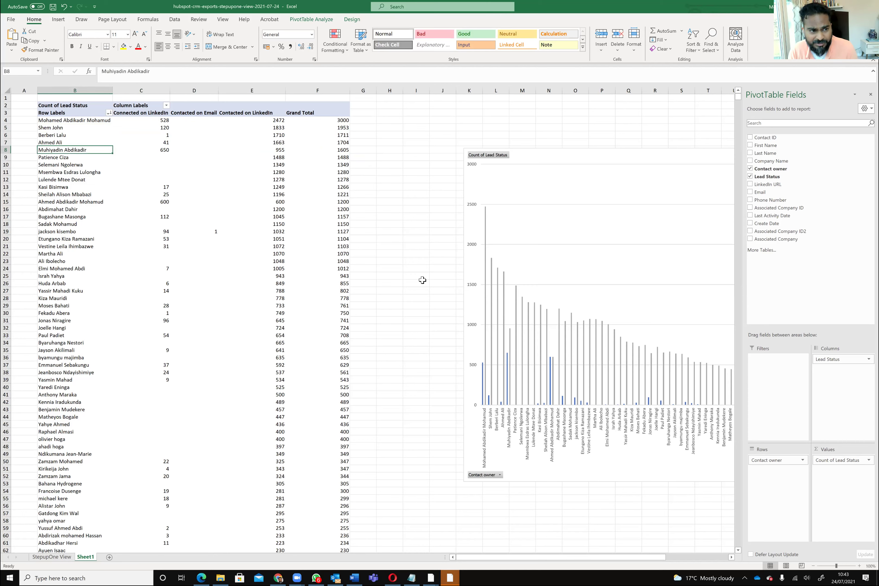
pyautogui.press('Down')
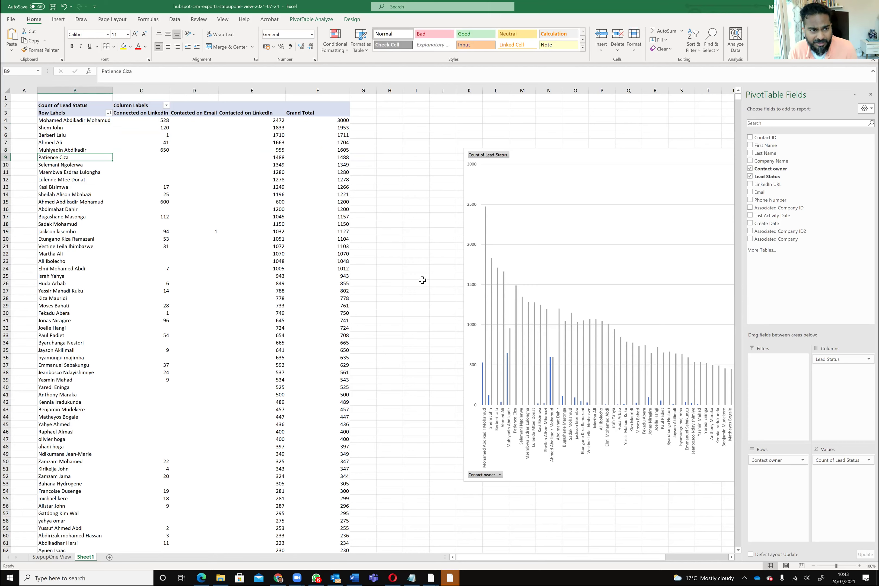
pyautogui.press('Right')
pyautogui.press('Right')
pyautogui.press('Right')
pyautogui.press('Left')
pyautogui.press('Left')
pyautogui.press('Left')
pyautogui.press('Right')
pyautogui.press('Left')
pyautogui.press('Down')
pyautogui.press('Right')
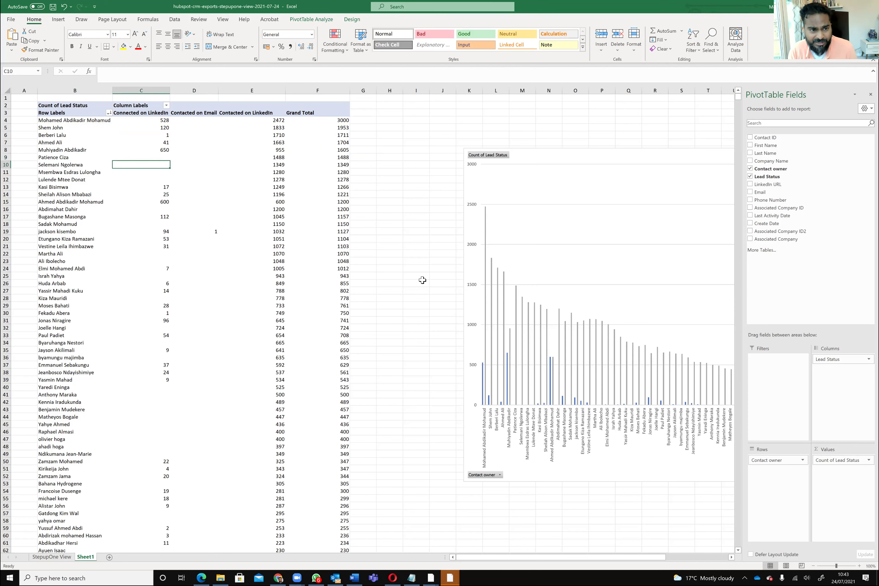
pyautogui.press('Down')
pyautogui.press('Down')
pyautogui.press('Down')
pyautogui.press('Down')
pyautogui.press('Right')
pyautogui.press('Right')
pyautogui.press('Right')
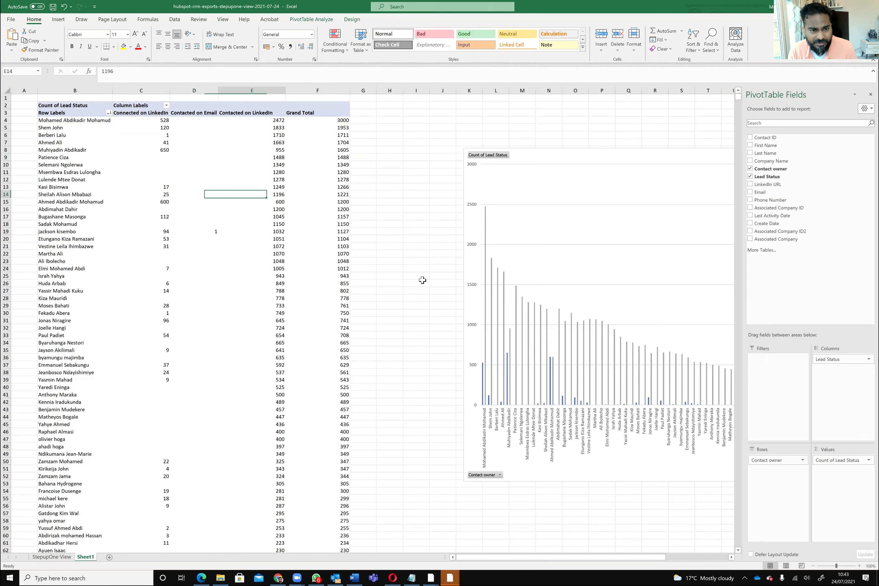
pyautogui.press('Down')
pyautogui.press('Left')
pyautogui.press('Left')
pyautogui.press('Left')
pyautogui.press('Left')
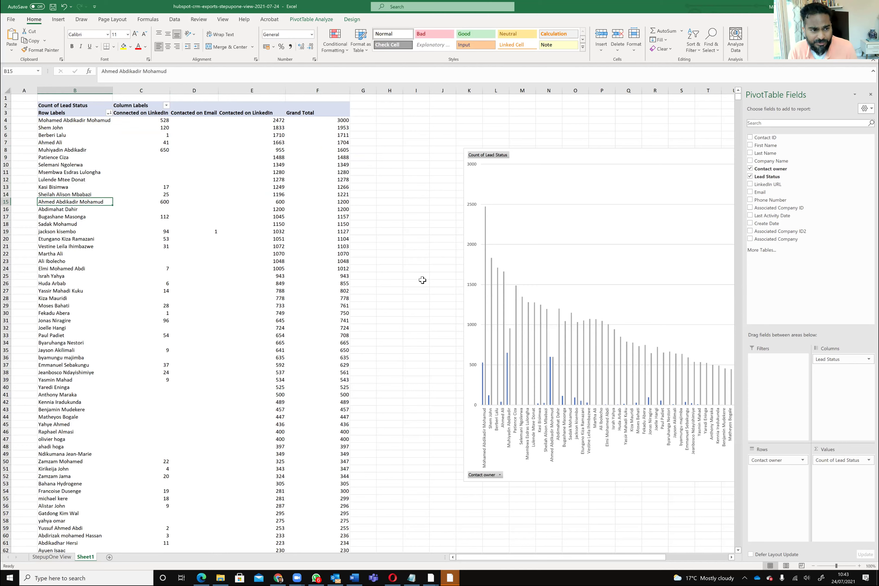
pyautogui.press('Right')
pyautogui.press('Right')
pyautogui.press('Right')
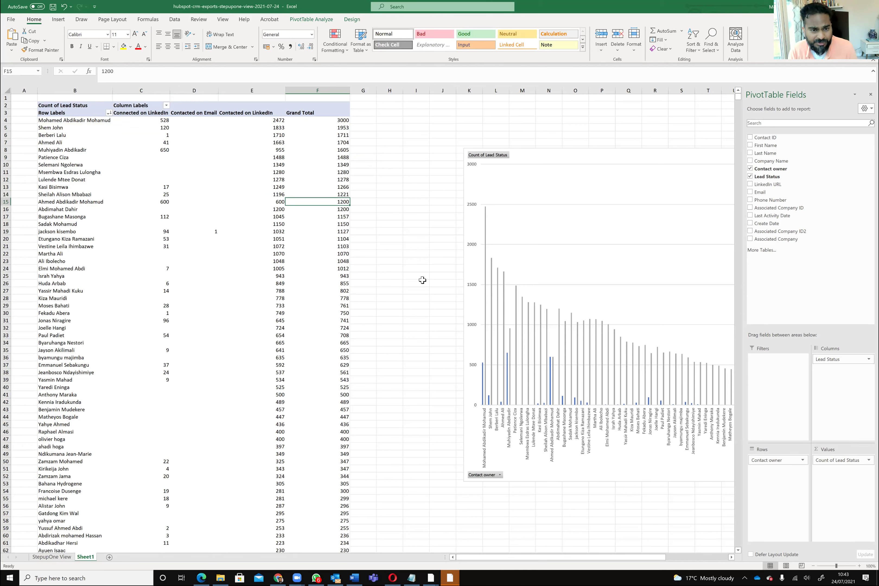
pyautogui.press('Left')
pyautogui.press('Left')
pyautogui.press('Up')
pyautogui.press('Up')
pyautogui.press('Up')
pyautogui.press('Up')
pyautogui.press('Up')
pyautogui.press('Up')
pyautogui.press('Up')
pyautogui.press('Up')
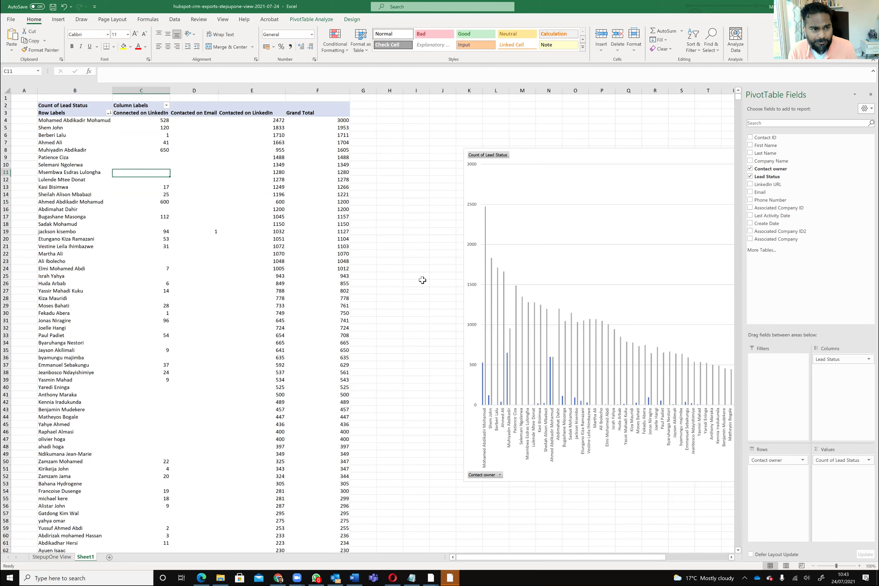
pyautogui.press('Right')
pyautogui.press('Right')
pyautogui.press('Right')
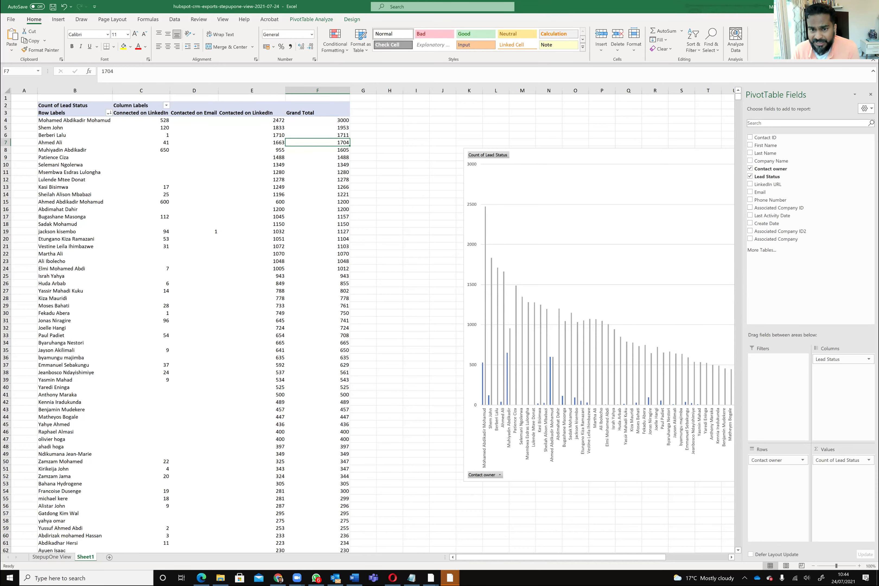
pyautogui.hotkey('alt', 'Tab')
pyautogui.hotkey('ctrl', 'Tab')
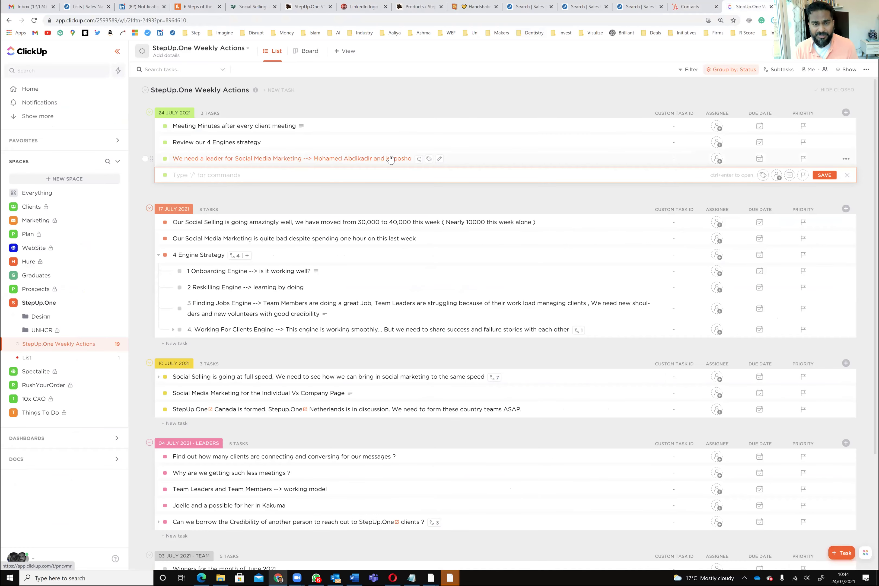
# Open the 'We need a leader…' task, select its title, and close it again.
pyautogui.click(391, 159)
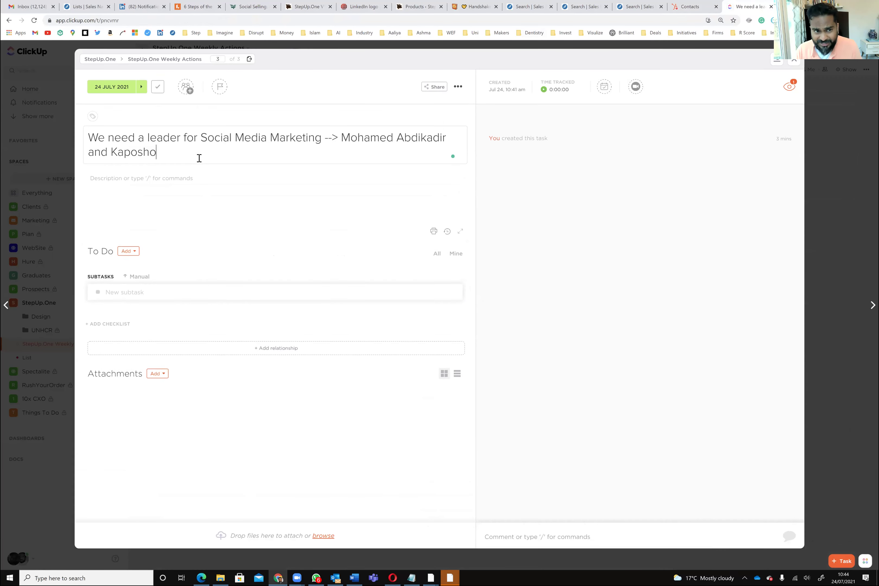
pyautogui.tripleClick(202, 151)
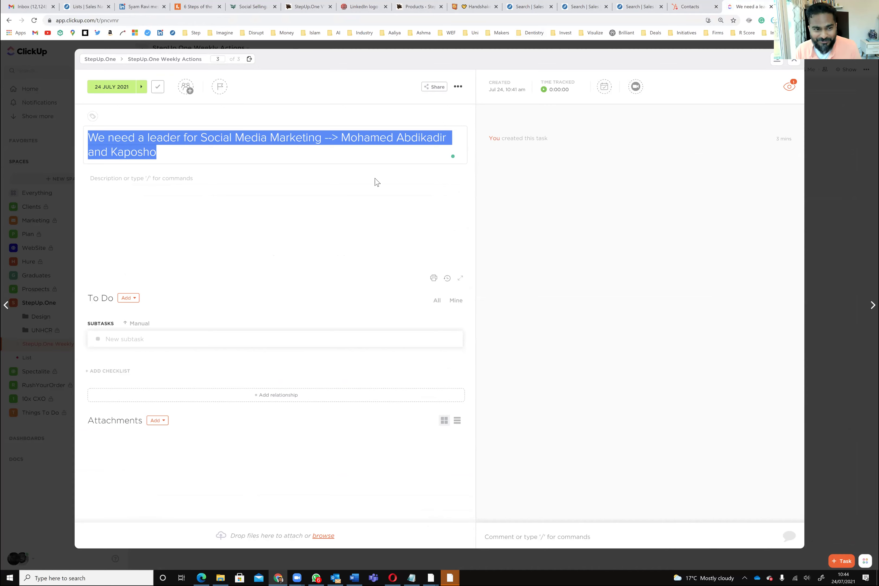
pyautogui.press('Escape')
# Draft a new task named 'Leader for the Social Selling Engine' and reopen the social media leader task.
pyautogui.click(183, 175)
pyautogui.write('Social')
pyautogui.press('Home')
pyautogui.write('Leader for the Social')
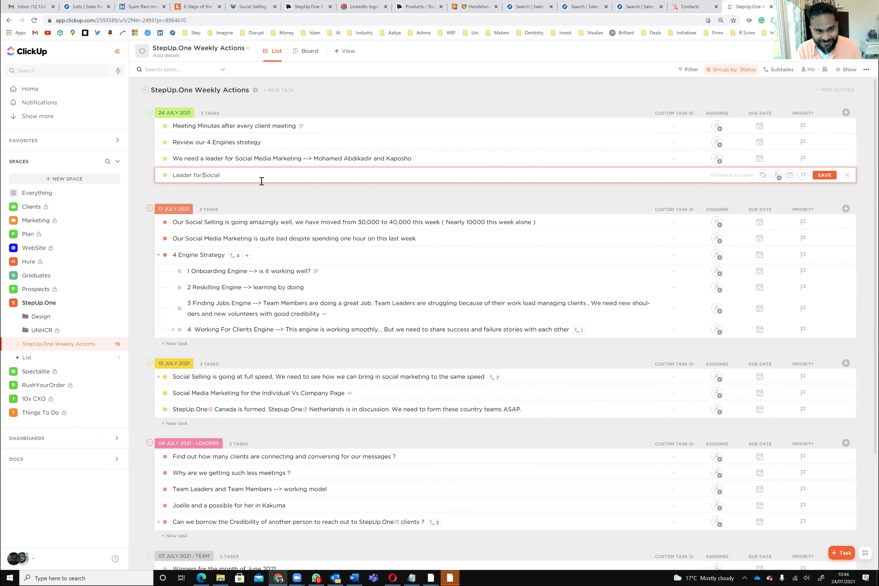
pyautogui.write(' Selling Engine -->')
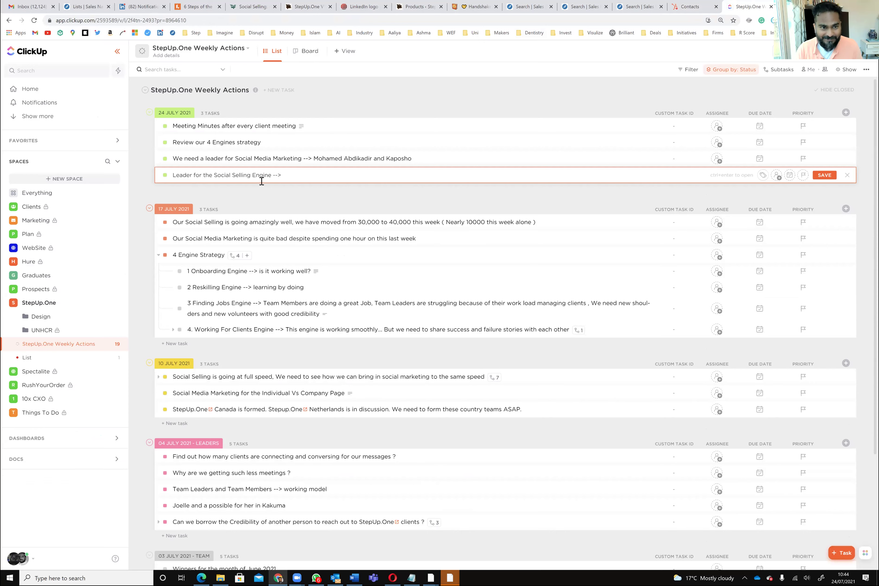
pyautogui.click(203, 160)
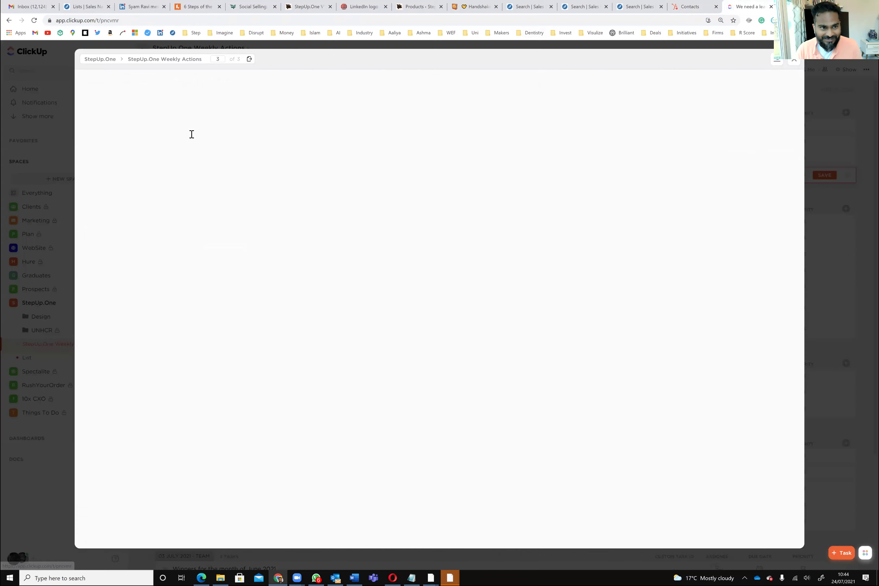
# Retitle the task 'Leader for Social Media Marketing Engine -->' and start a bracket with the outgoing owner's name.
pyautogui.moveTo(149, 137); pyautogui.dragTo(2, 138)
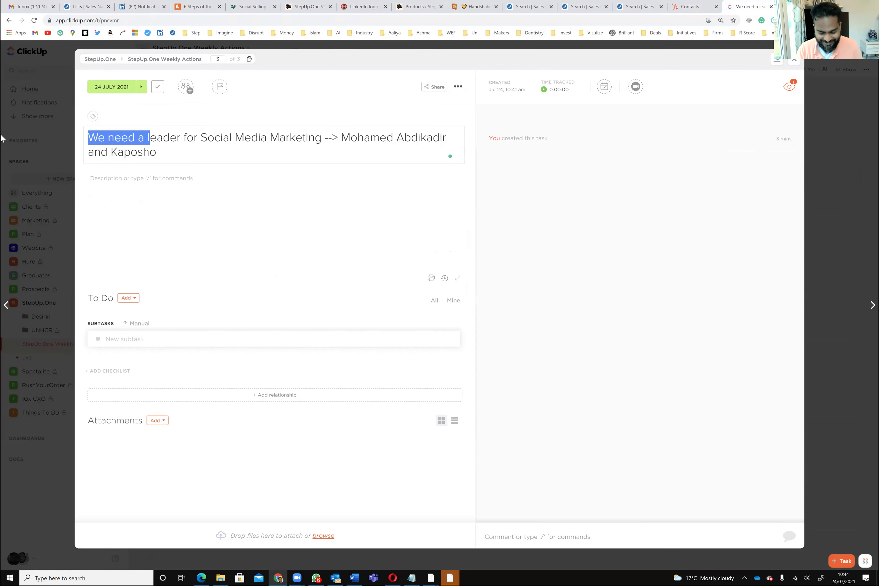
pyautogui.write('L')
pyautogui.press('Right')
pyautogui.press('Right')
pyautogui.press('Right')
pyautogui.press('Right')
pyautogui.press('Right')
pyautogui.press('Right')
pyautogui.press('Right')
pyautogui.press('Right')
pyautogui.press('Right')
pyautogui.press('Right')
pyautogui.press('Right')
pyautogui.press('Right')
pyautogui.press('Right')
pyautogui.press('Right')
pyautogui.press('Right')
pyautogui.press('Right')
pyautogui.press('Right')
pyautogui.press('Right')
pyautogui.press('Right')
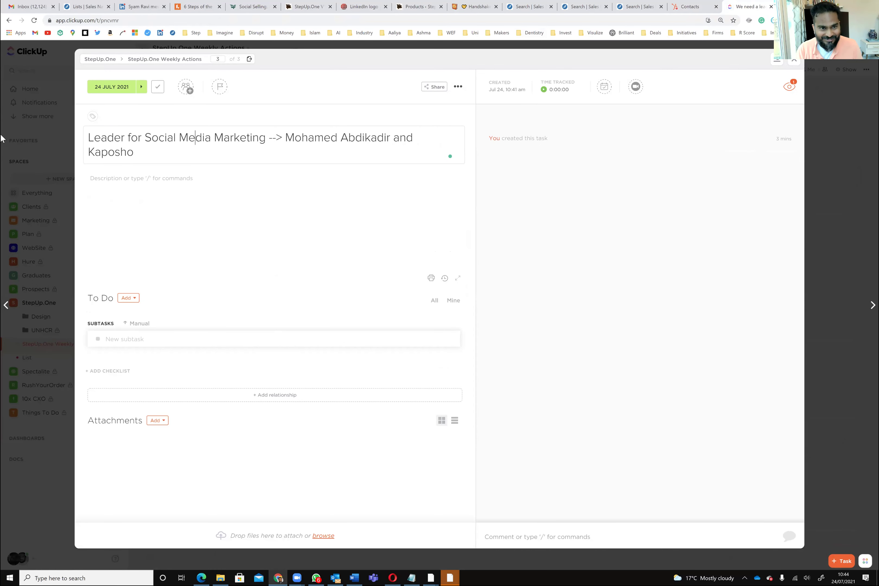
pyautogui.write('Engine')
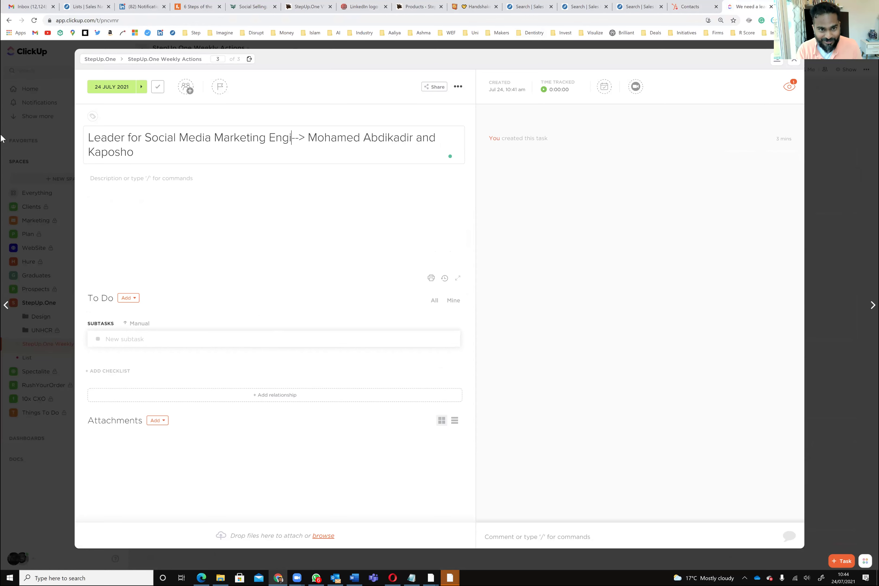
pyautogui.press('Right')
pyautogui.press('Right')
pyautogui.press('Right')
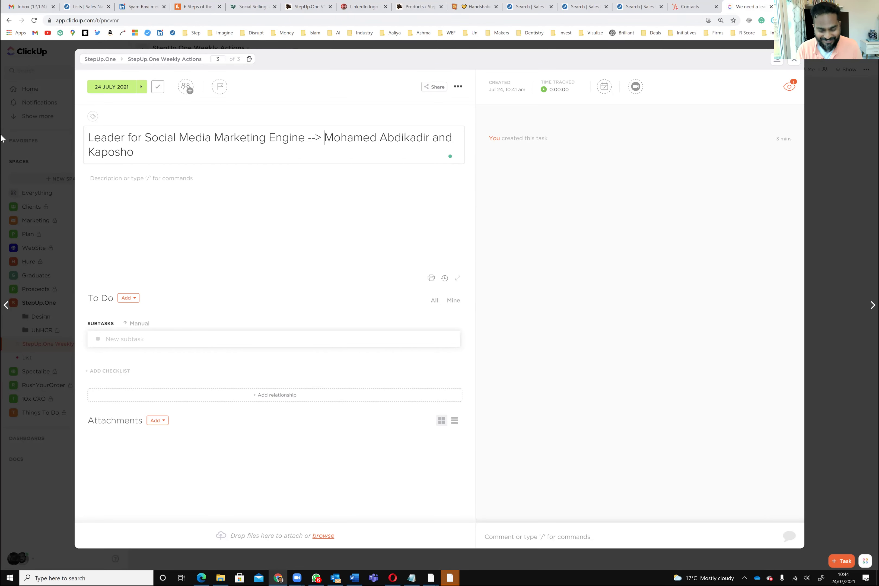
pyautogui.write('( Jean')
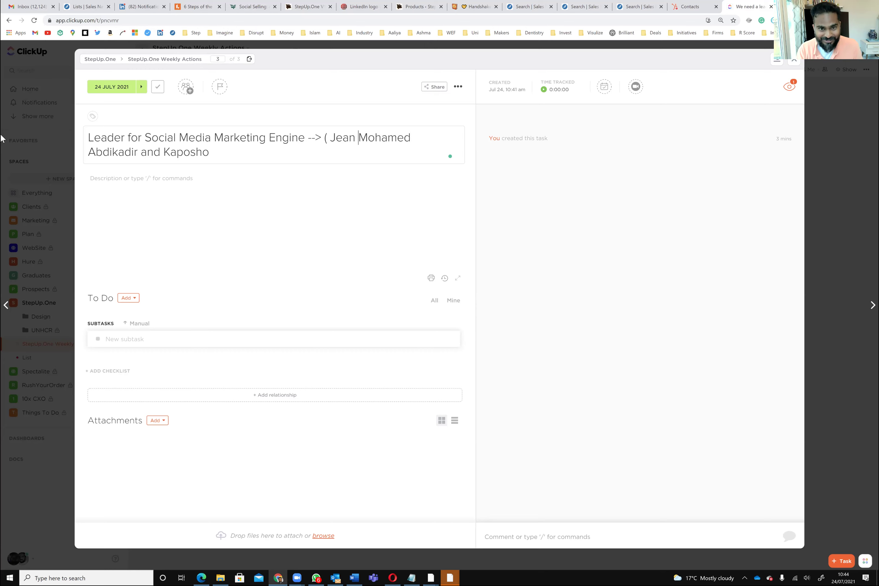
pyautogui.press('BackSpace')
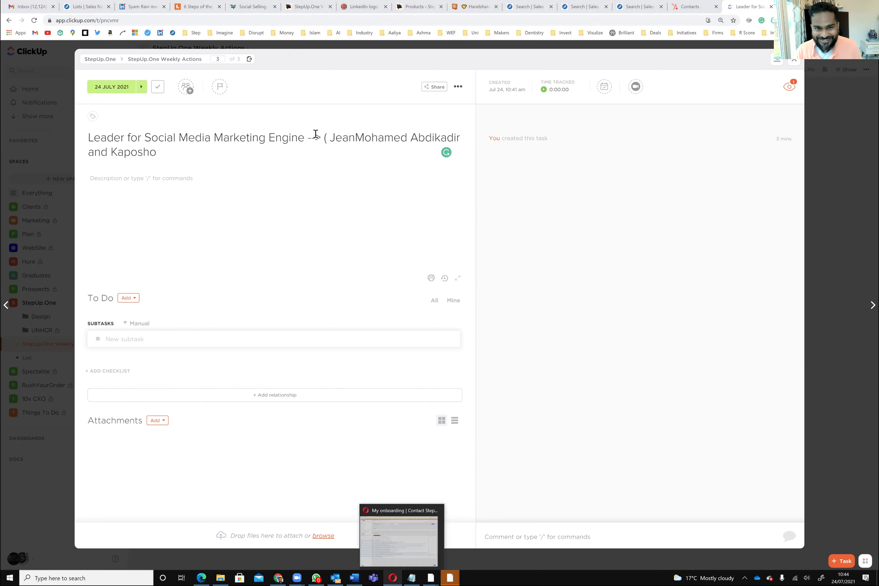
# Add the incoming owner's full name with an arrow to the bracket, tidy the title, and mark it complete.
pyautogui.click(333, 143)
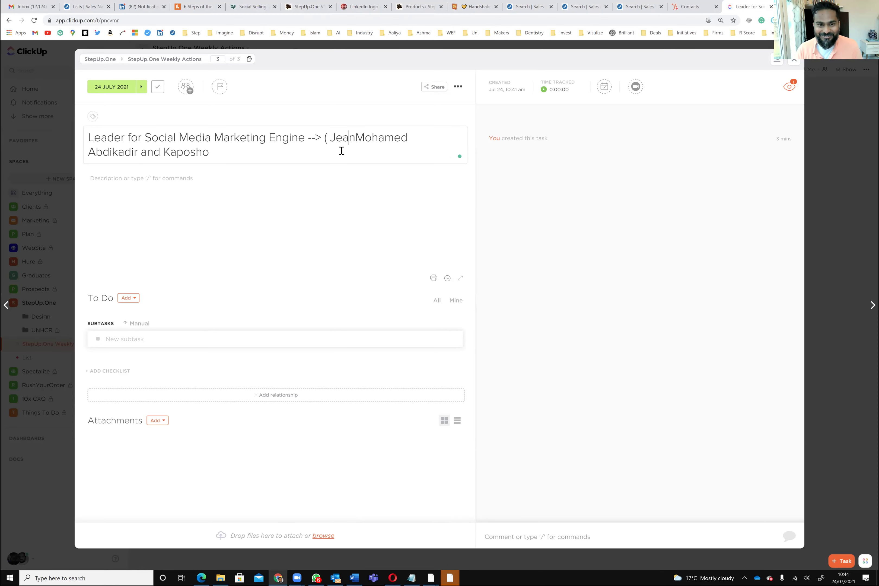
pyautogui.doubleClick(347, 136)
pyautogui.press('Left')
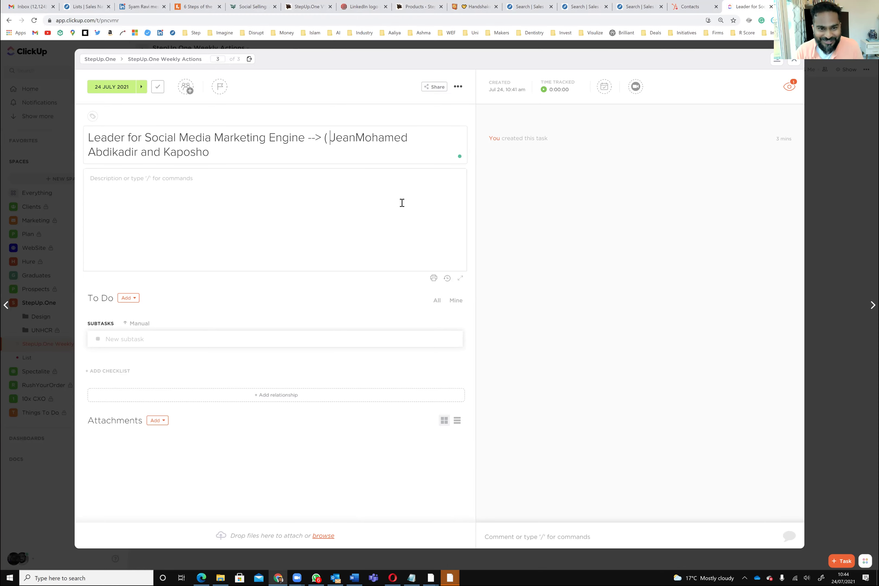
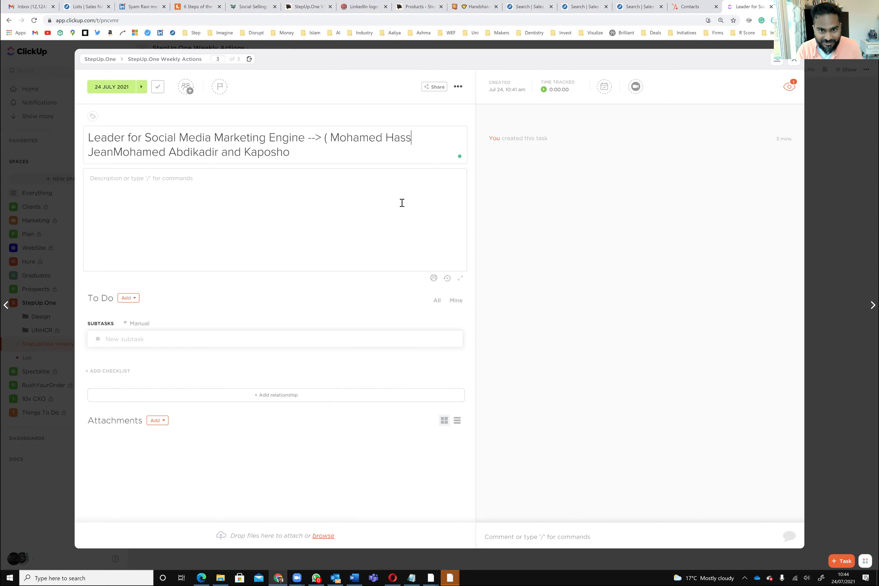
pyautogui.write('--')
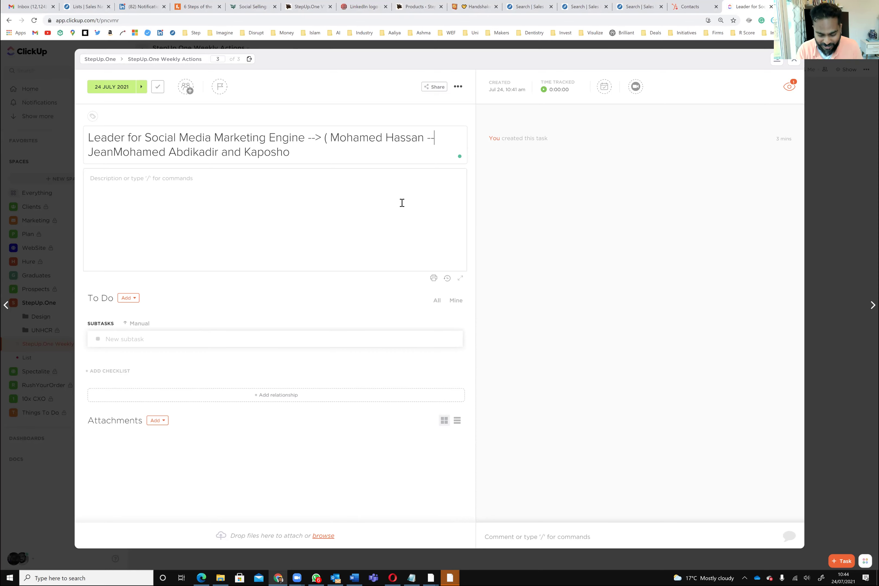
pyautogui.write('>')
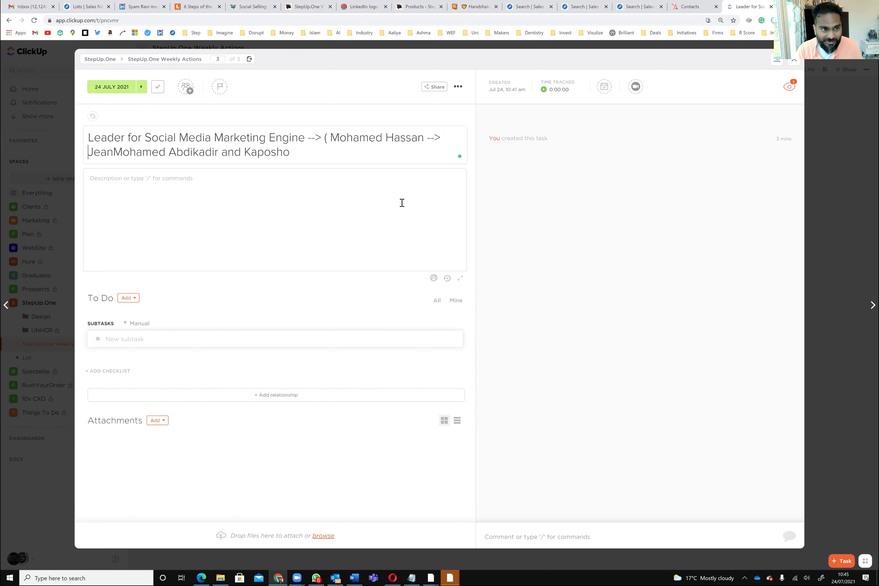
pyautogui.hotkey('shift', 'Right')
pyautogui.hotkey('shift', 'Right')
pyautogui.hotkey('shift', 'Right')
pyautogui.hotkey('shift', 'Right')
pyautogui.press('BackSpace')
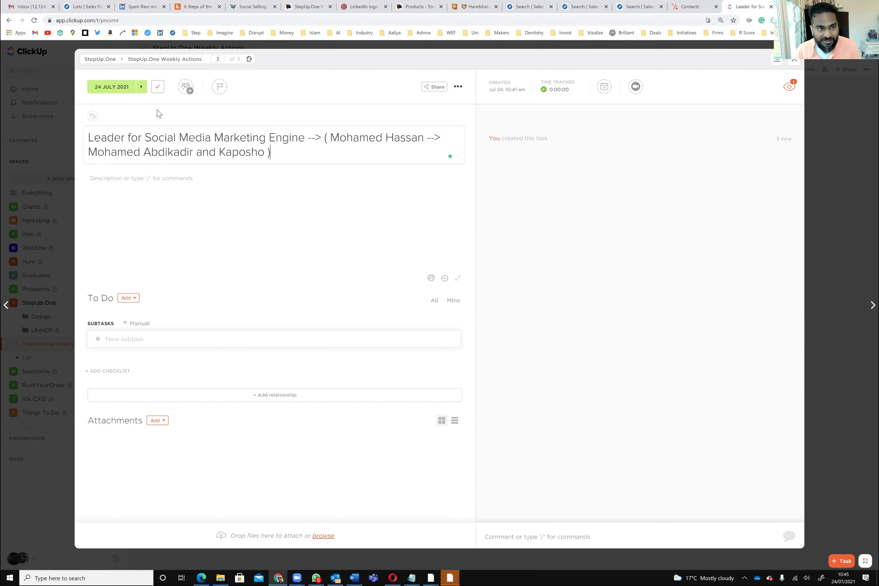
pyautogui.click(157, 87)
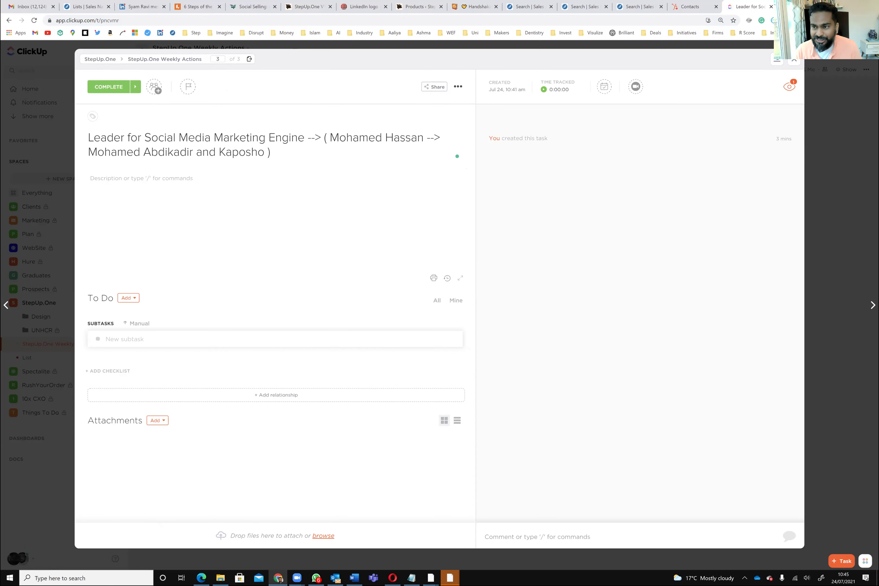
# Close the task details and save the new 'Leader for the Social Selling Engine -->' task.
pyautogui.click(794, 59)
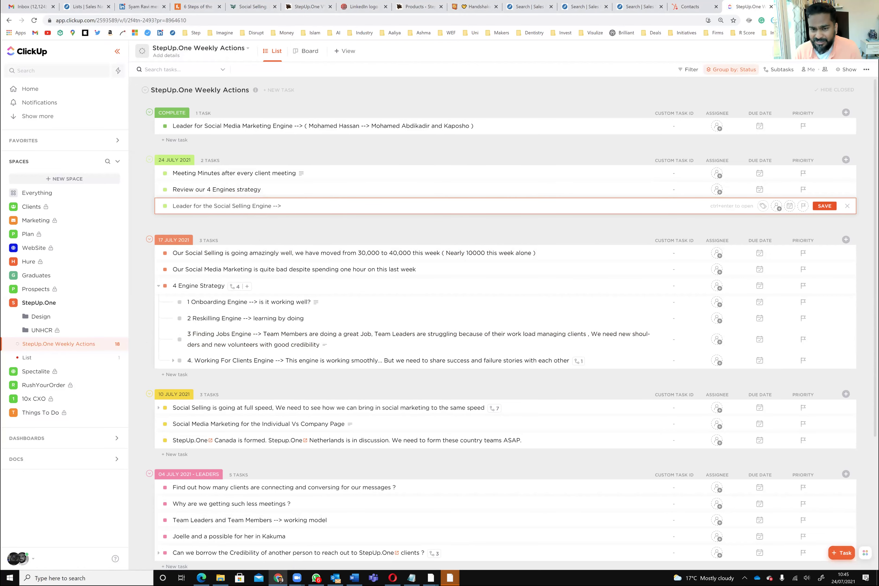
pyautogui.press('Return')
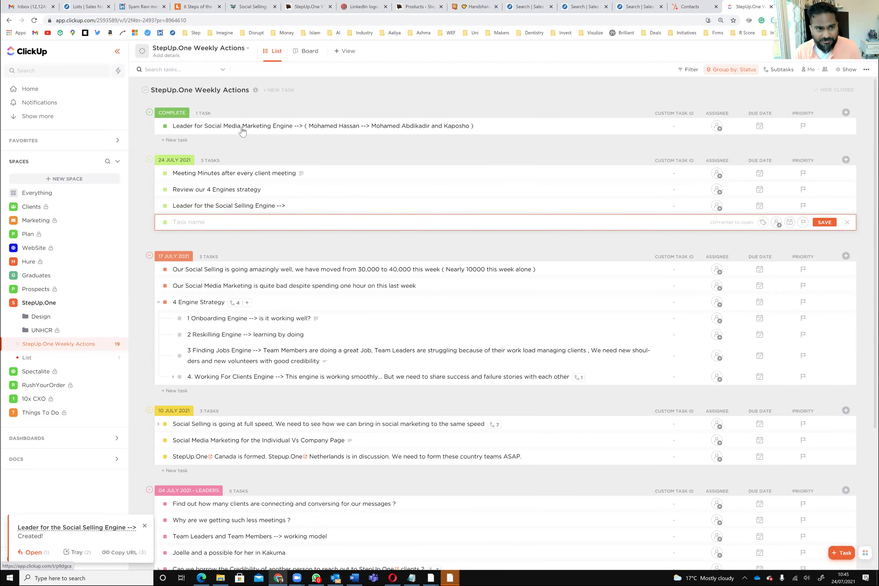
pyautogui.moveTo(243, 127); pyautogui.dragTo(246, 220)
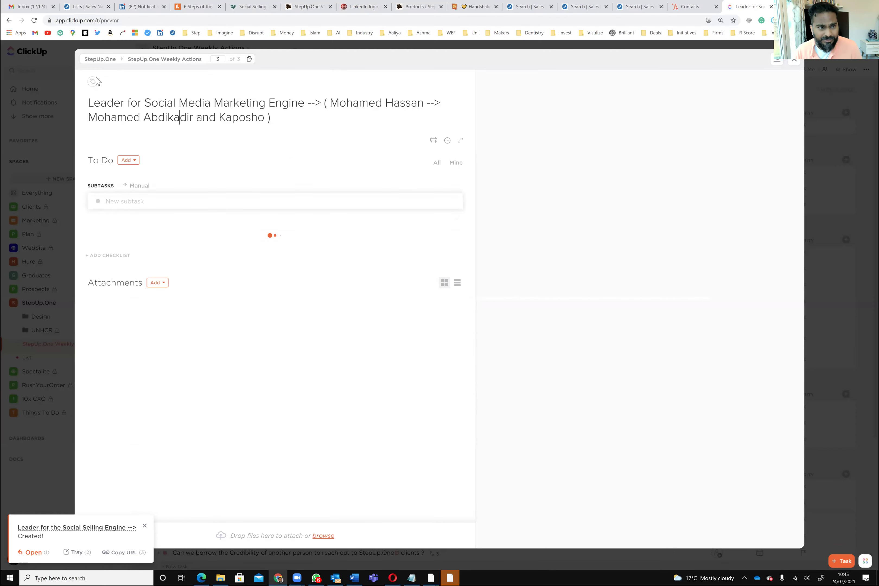
# Change the Social Media Marketing leader task's status from Complete back to 24 JULY 2021.
pyautogui.click(136, 91)
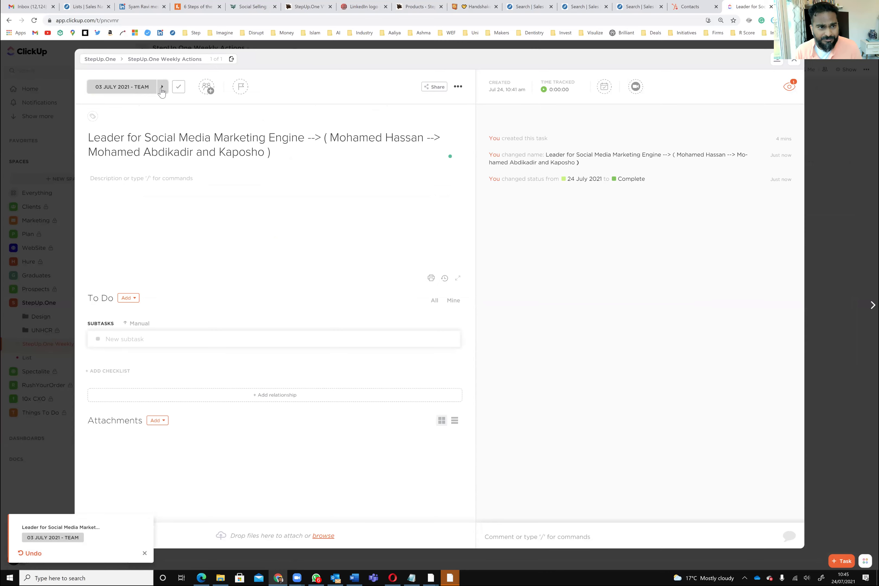
pyautogui.click(151, 90)
pyautogui.click(151, 88)
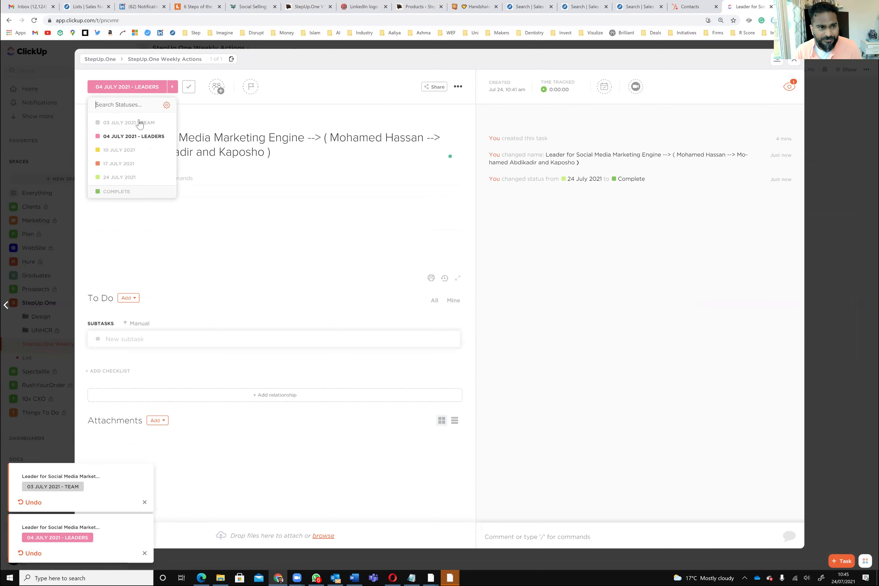
pyautogui.click(132, 180)
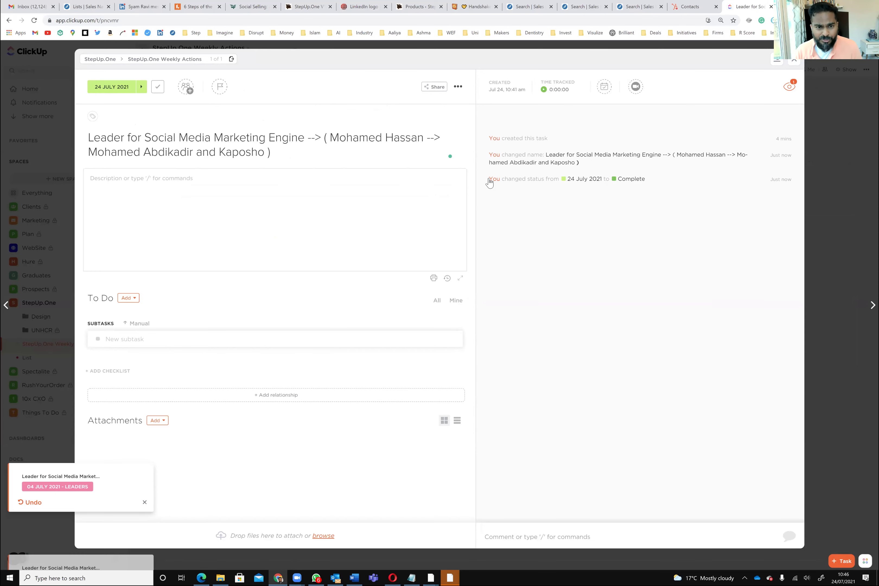
pyautogui.press('Escape')
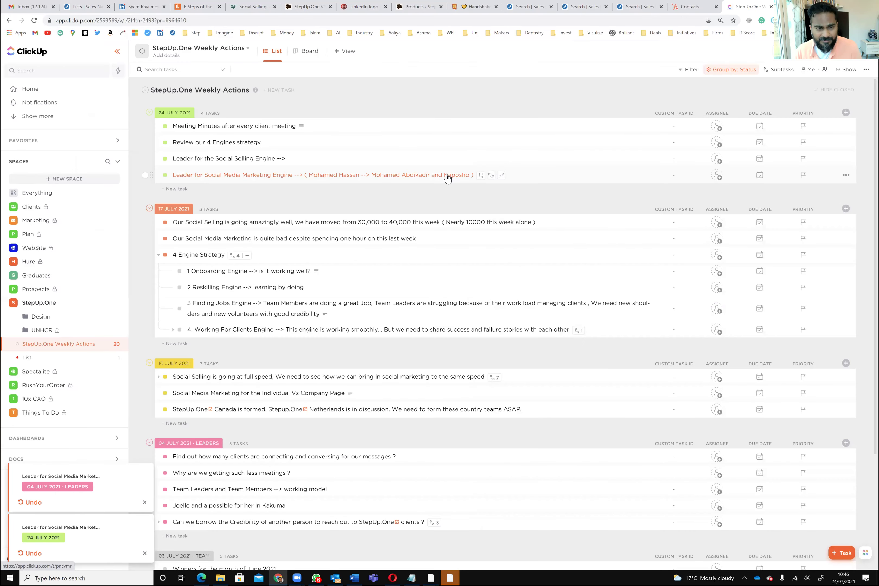
pyautogui.click(447, 176)
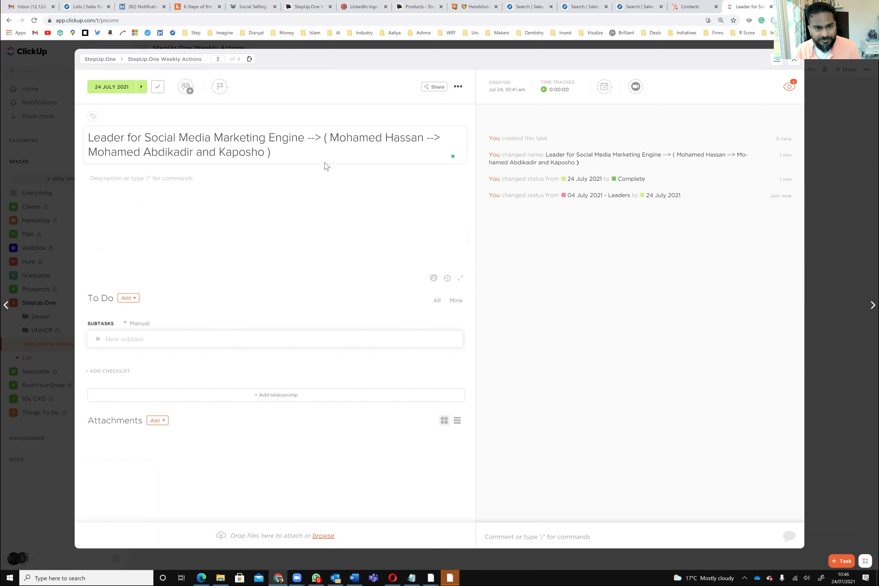
# Append '--> 3 posts a week' to the Social Media Marketing leader task title.
pyautogui.press('End')
pyautogui.press('Right')
pyautogui.press('Right')
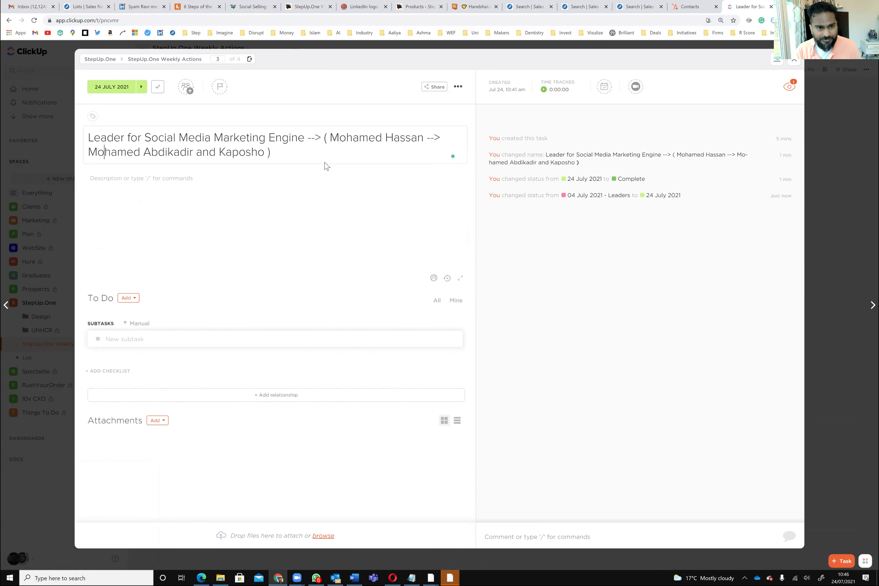
pyautogui.write('-->')
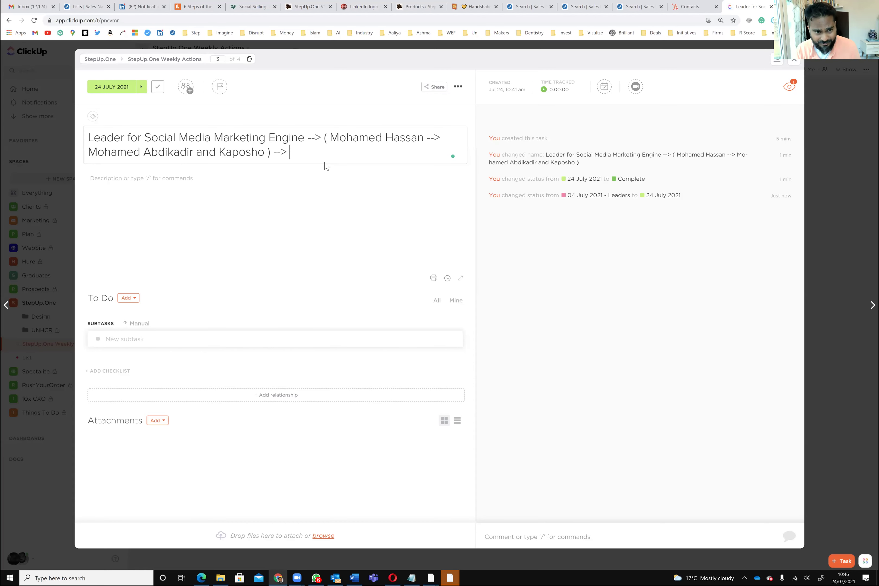
pyautogui.write('3 posts a week')
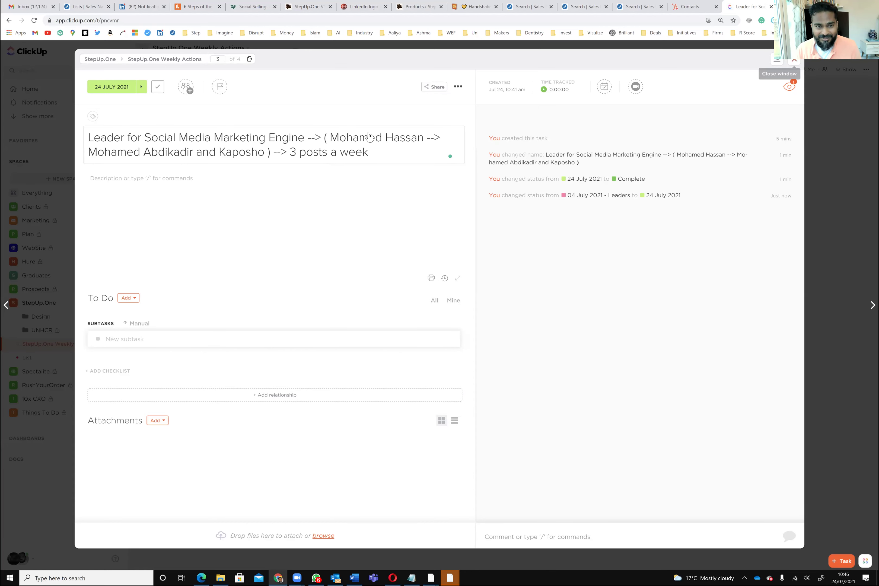
pyautogui.press('Escape')
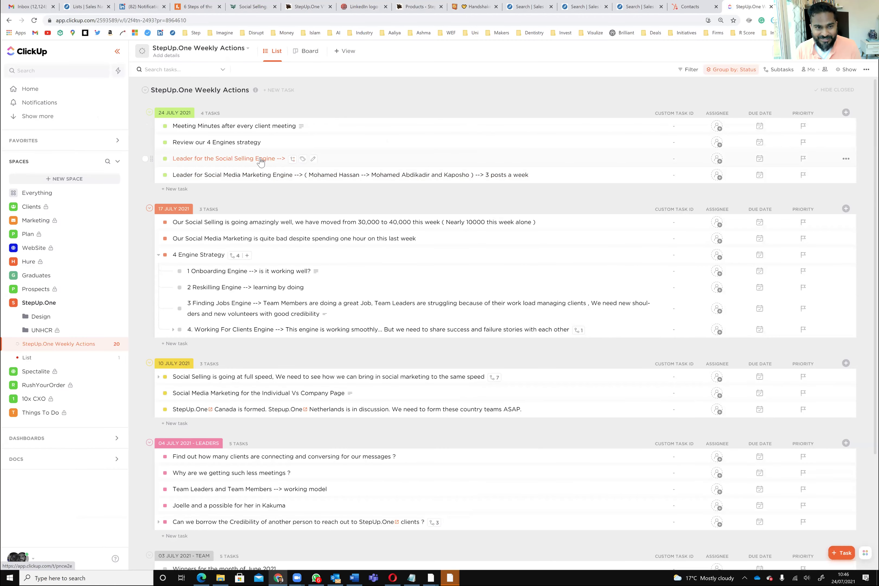
pyautogui.click(274, 158)
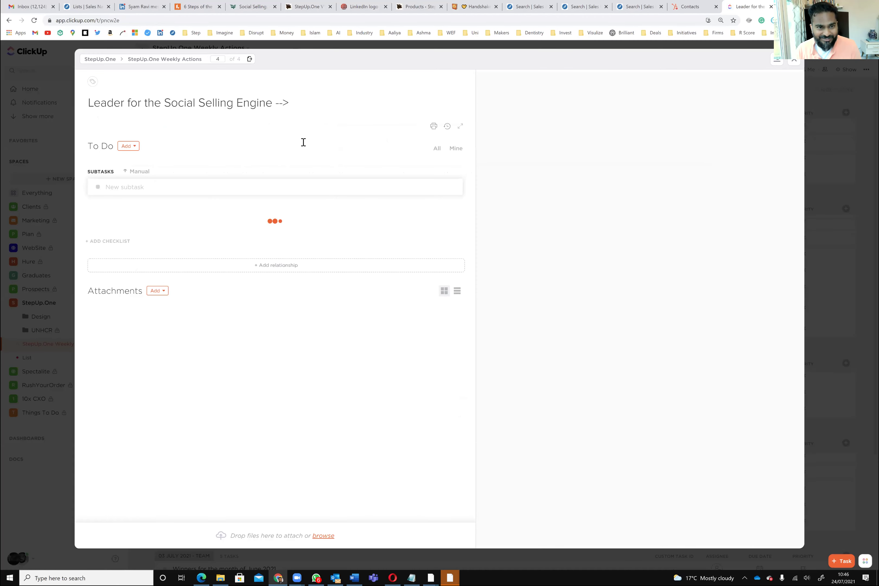
# Extend the Social Selling Engine title with who reports weekly and a '(10k to 12K a week' target.
pyautogui.click(288, 139)
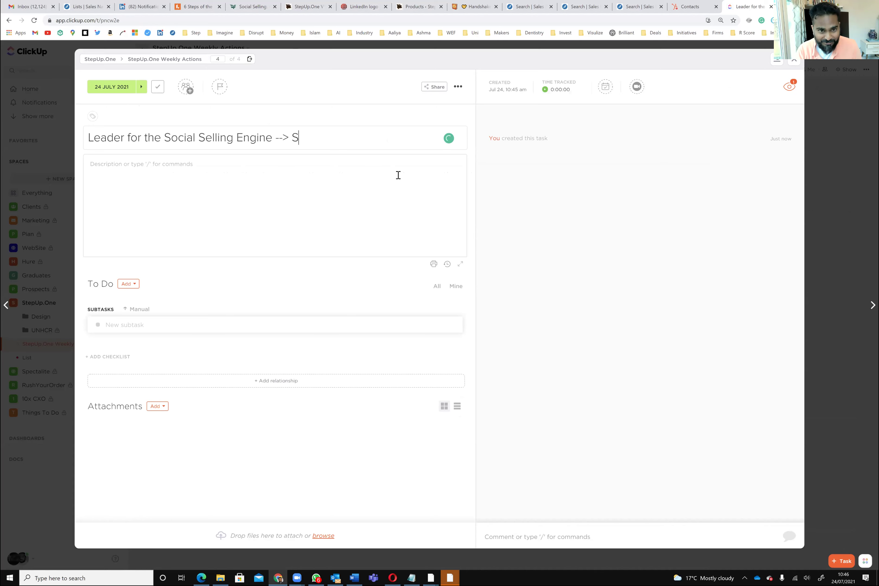
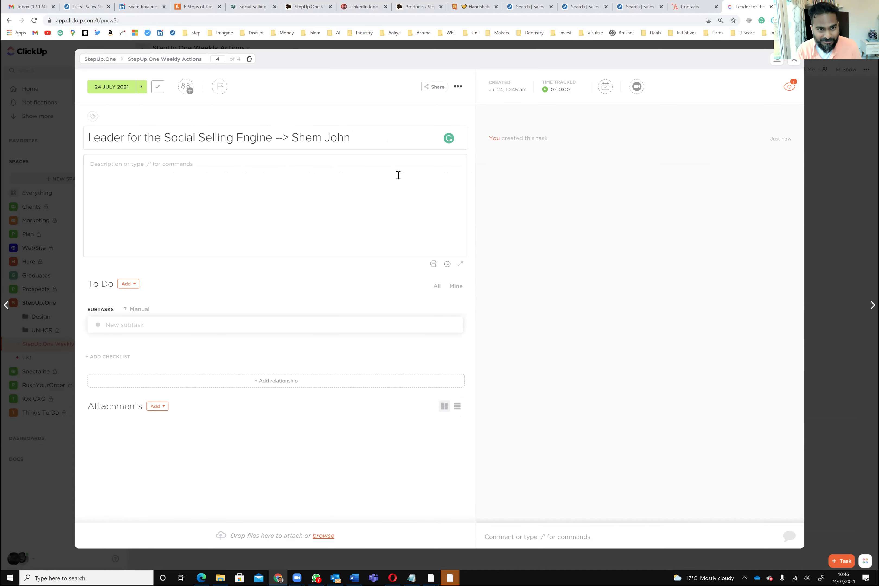
pyautogui.write(' wi')
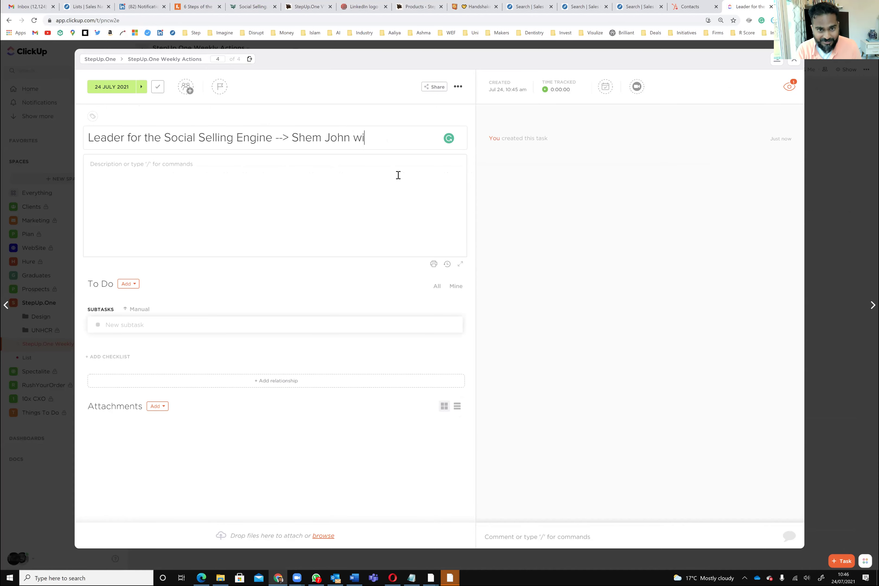
pyautogui.write('ll report every week')
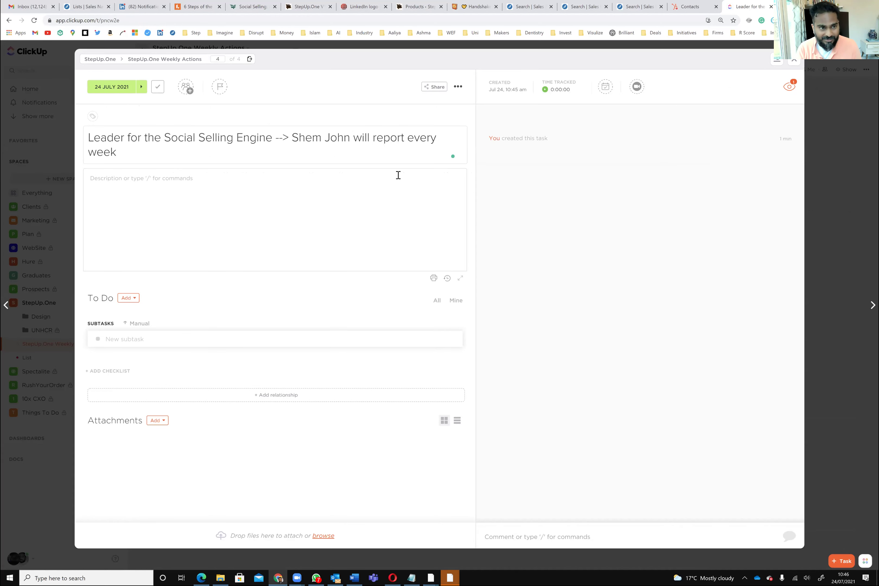
pyautogui.write(' on where ')
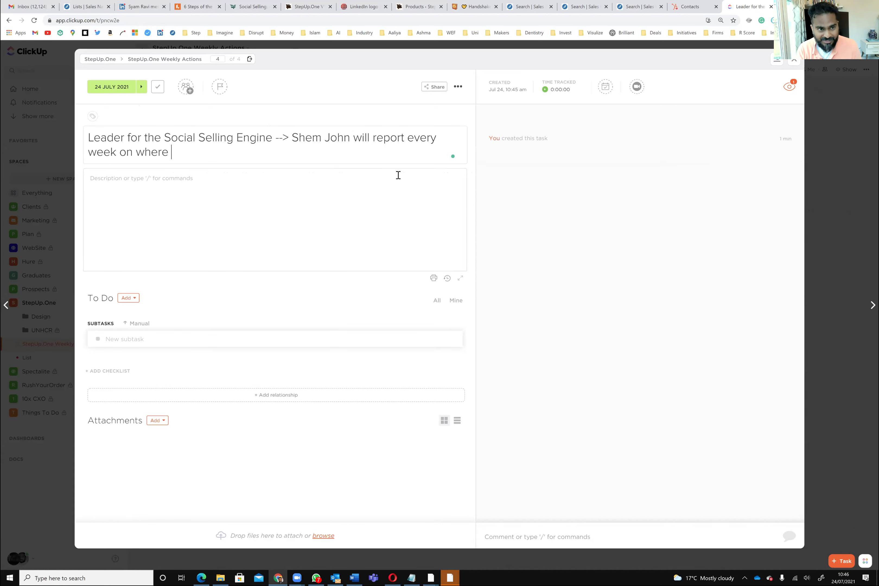
pyautogui.write('we stand')
pyautogui.write('.')
pyautogui.write(' (')
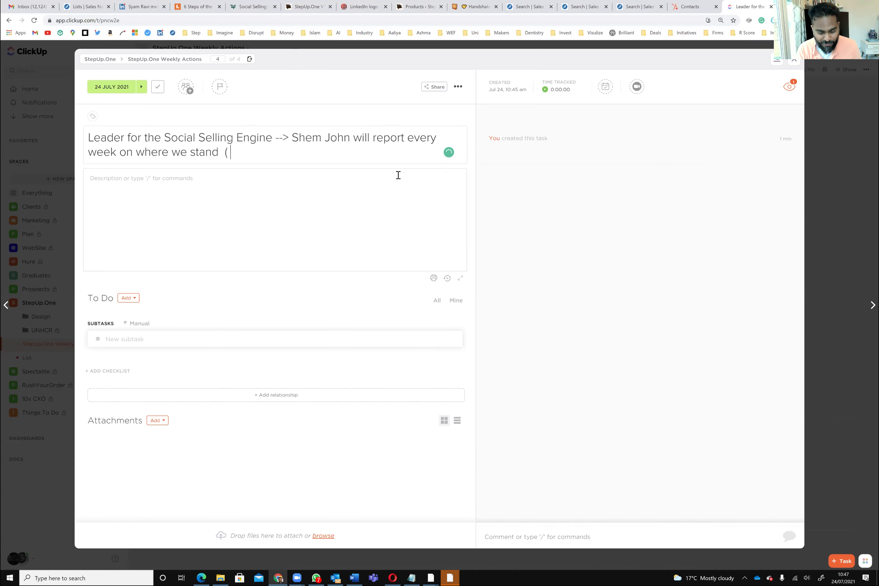
pyautogui.write('10k to 15')
pyautogui.press('BackSpace')
pyautogui.write('2K')
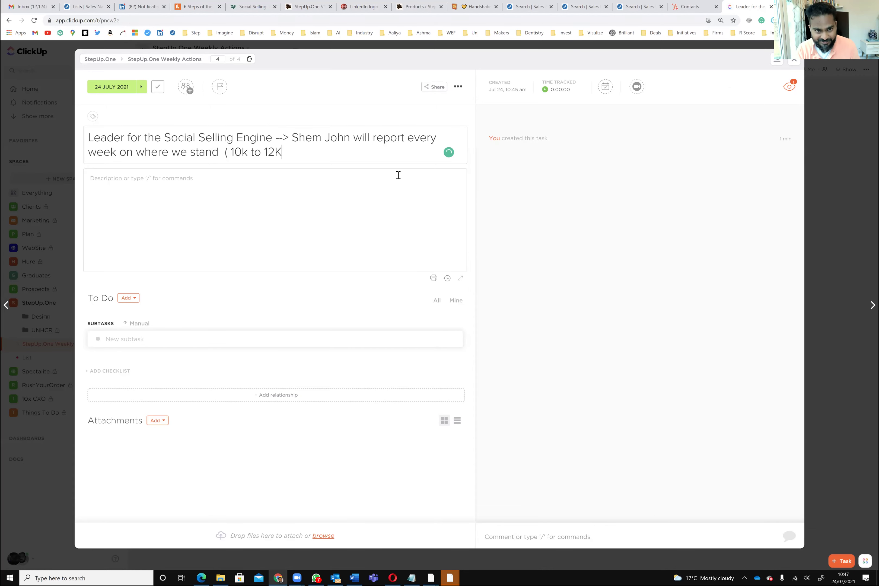
pyautogui.write(' a week')
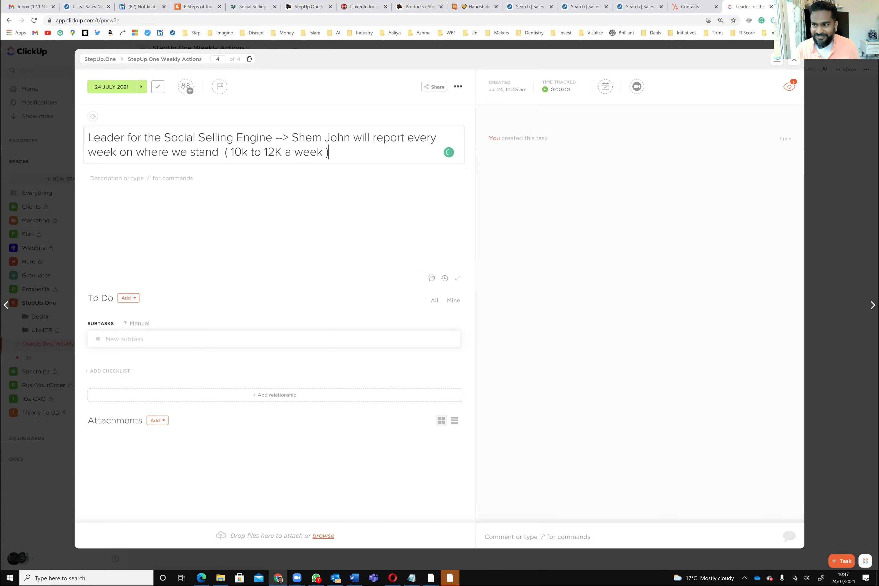
pyautogui.press('Escape')
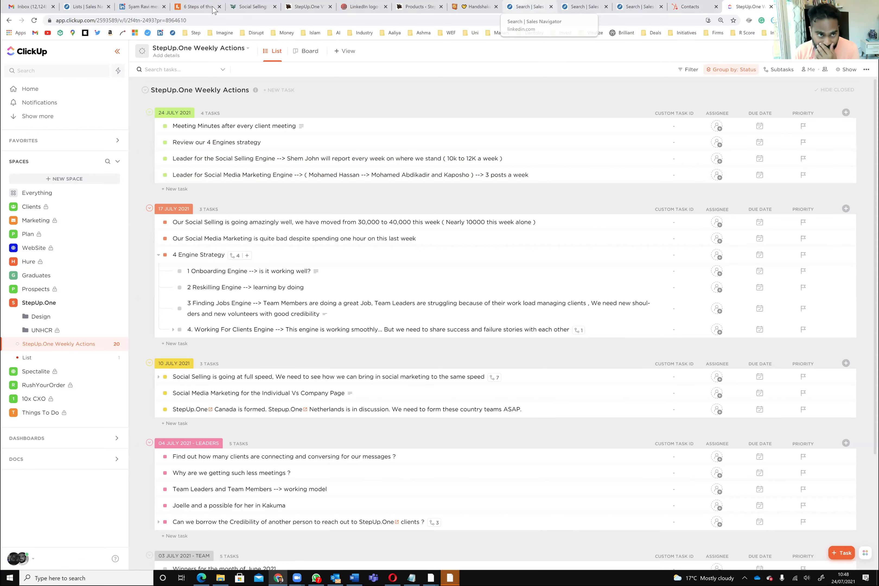
# Go to the StepUp.One company page as admin through LinkedIn's Me menu.
pyautogui.click(138, 7)
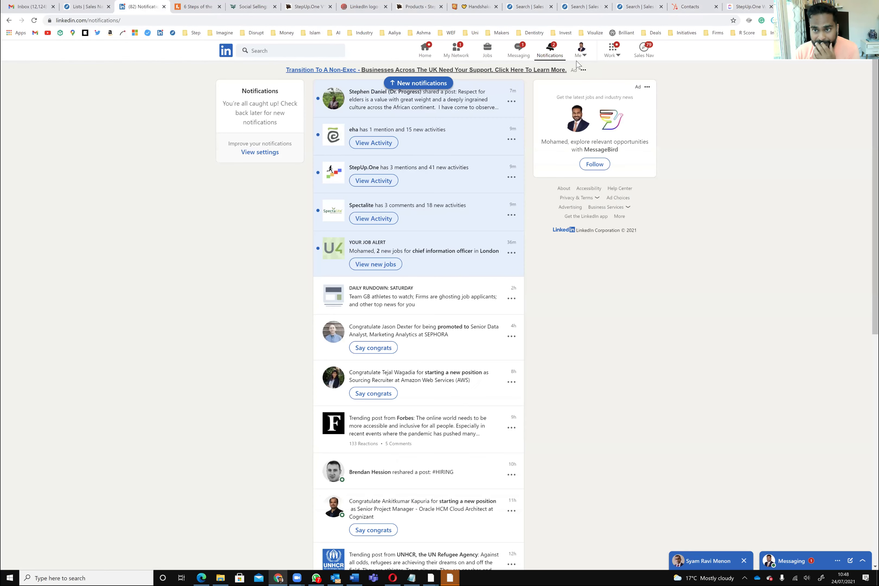
pyautogui.click(581, 59)
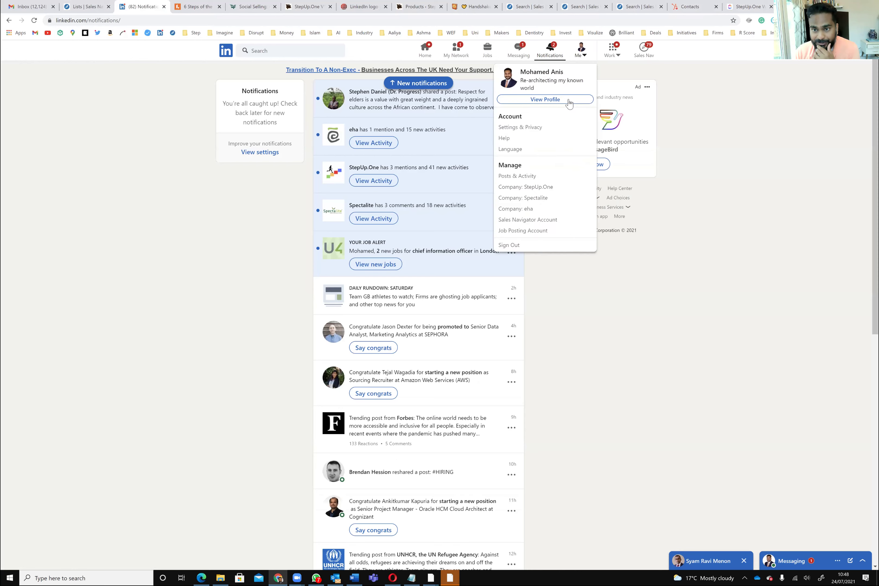
pyautogui.click(544, 188)
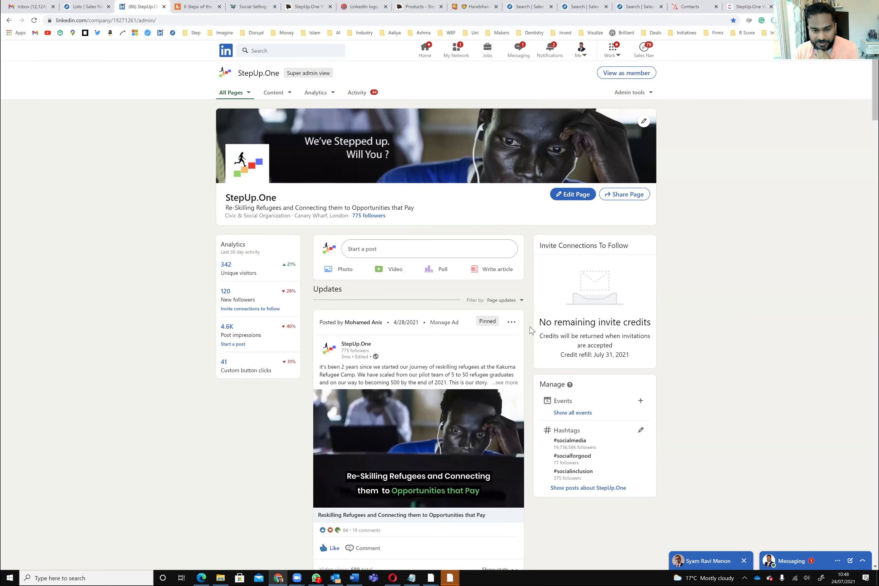
pyautogui.scroll(-10, 531, 331)
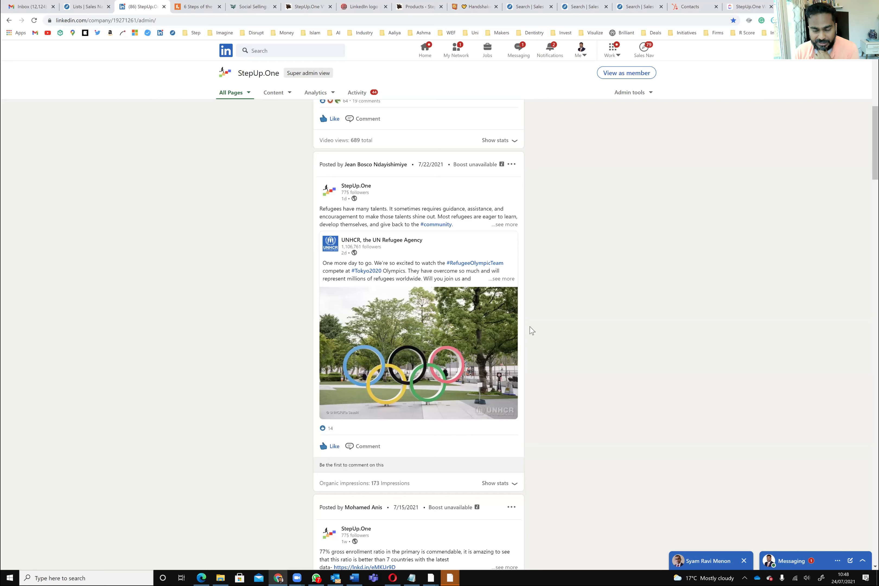
pyautogui.scroll(10, 531, 330)
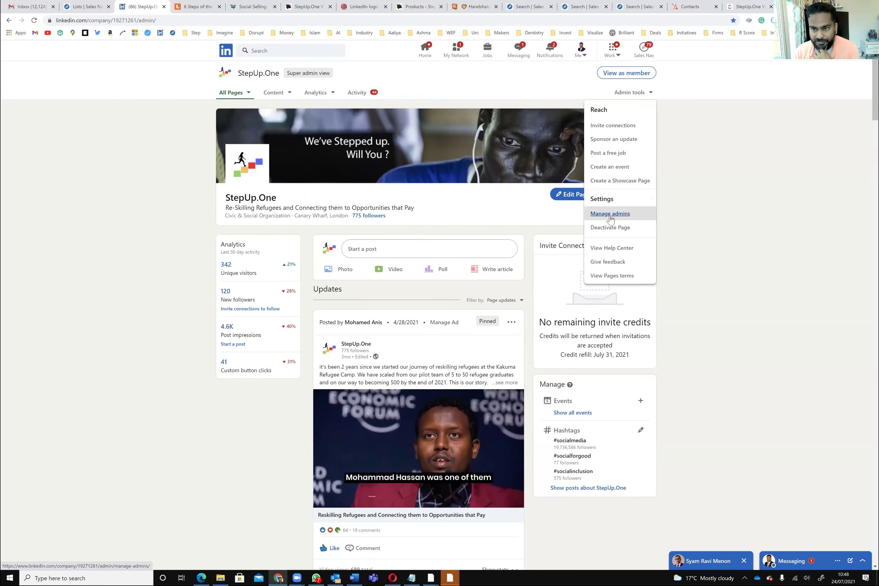
# Bring up the StepUp.One Admin Roles page listing its 9 page admins.
pyautogui.click(611, 217)
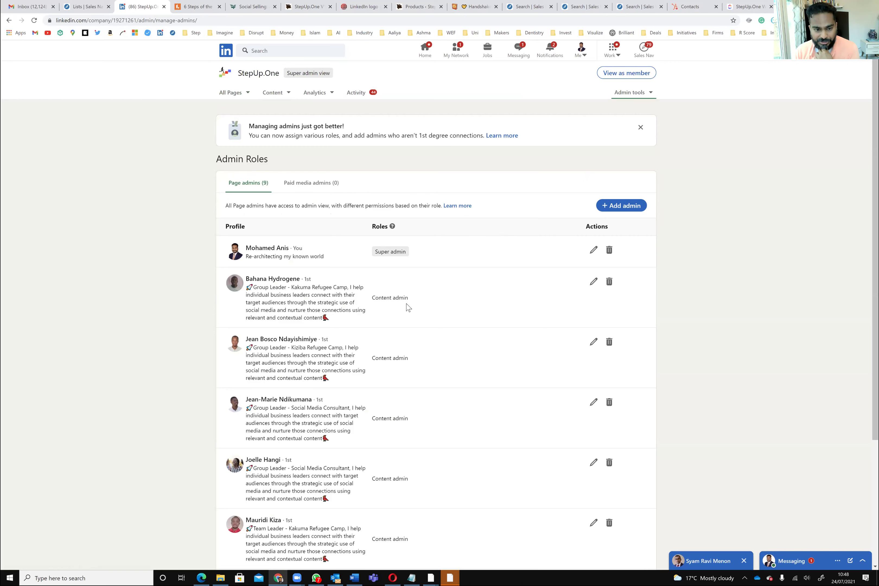
pyautogui.scroll(-4, 301, 258)
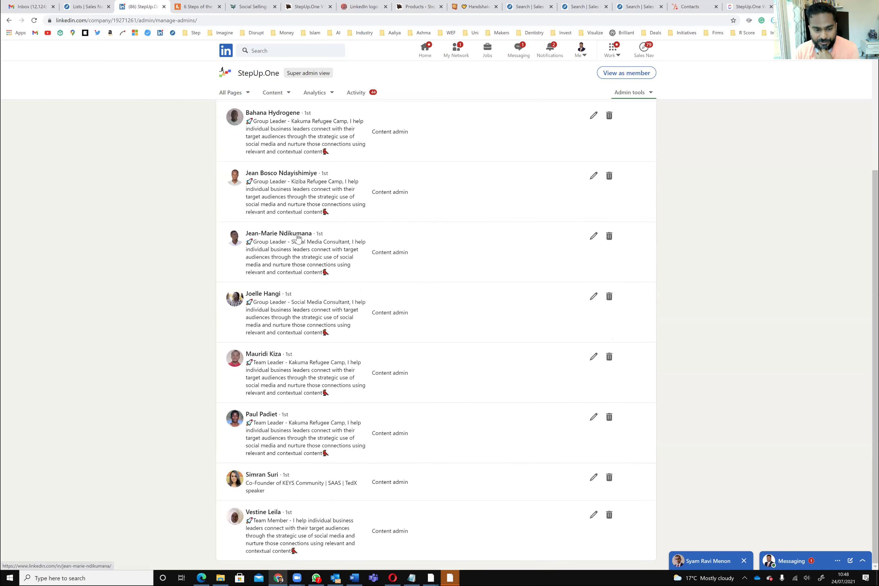
pyautogui.scroll(5, 296, 288)
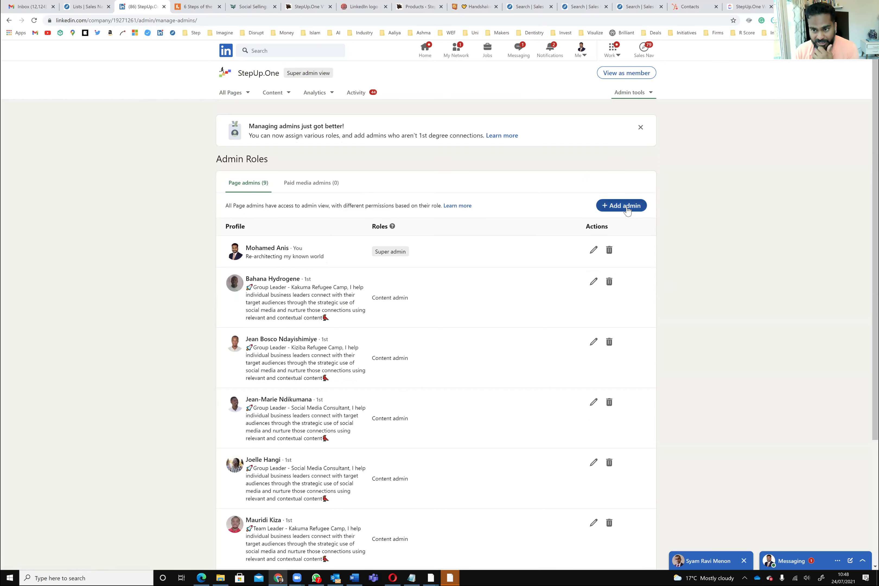
# Start adding a page admin and search for the member by name, retyping after a typo.
pyautogui.click(615, 205)
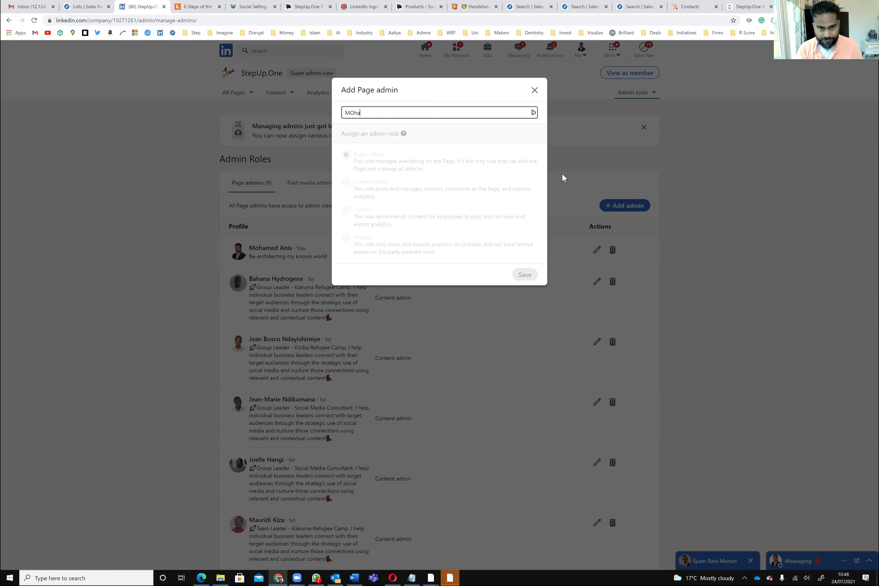
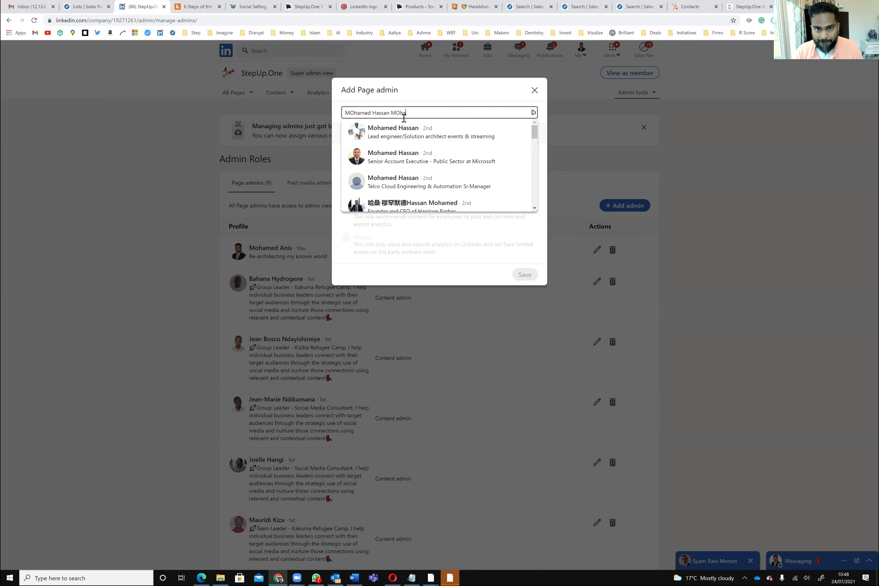
pyautogui.hotkey('ctrl', 'a')
pyautogui.press('BackSpace')
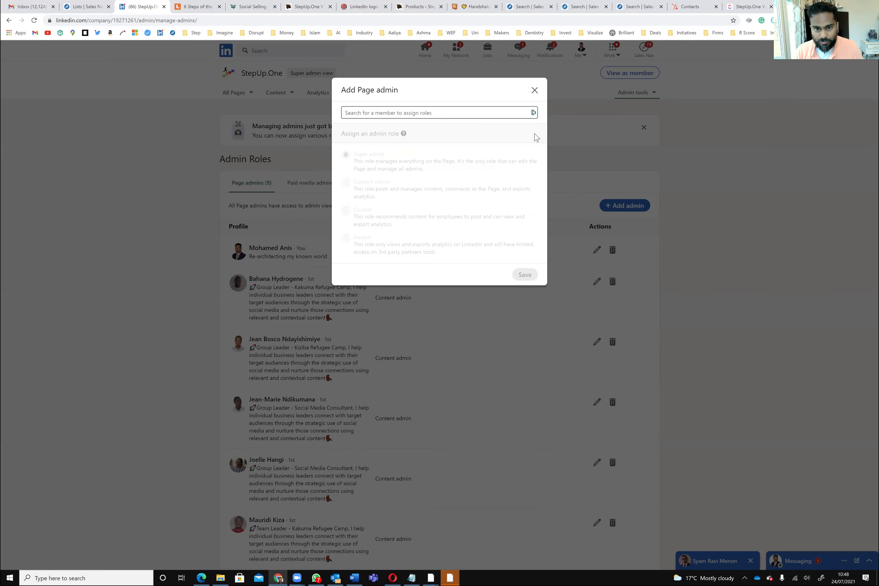
pyautogui.write('Mo')
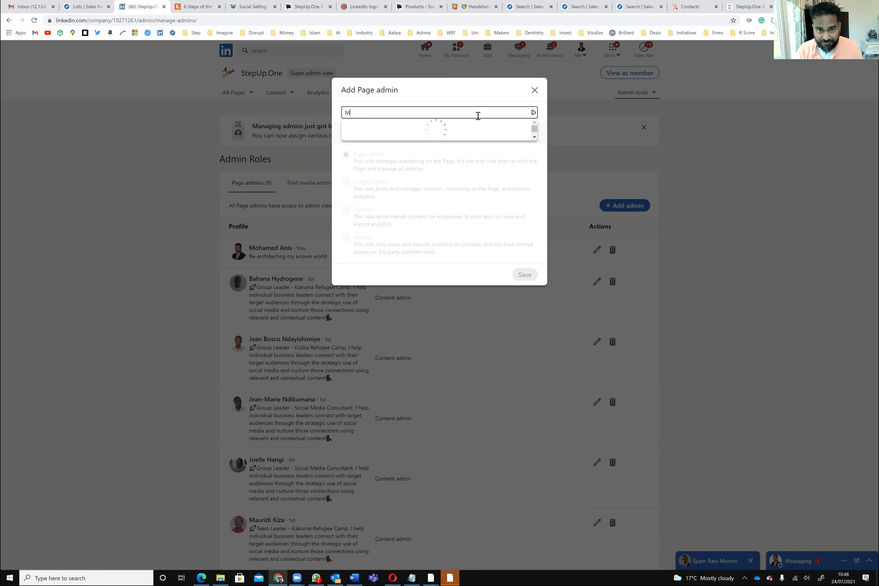
pyautogui.write('hamed Has')
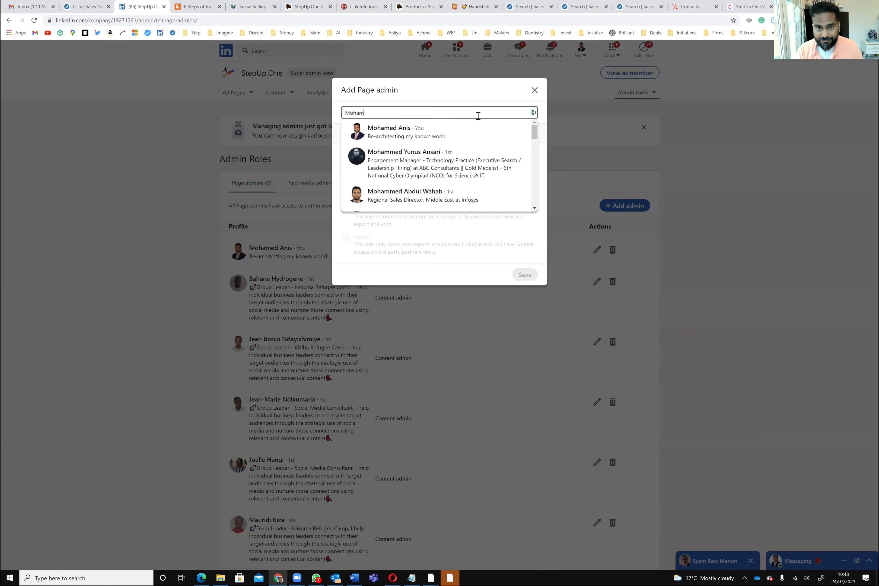
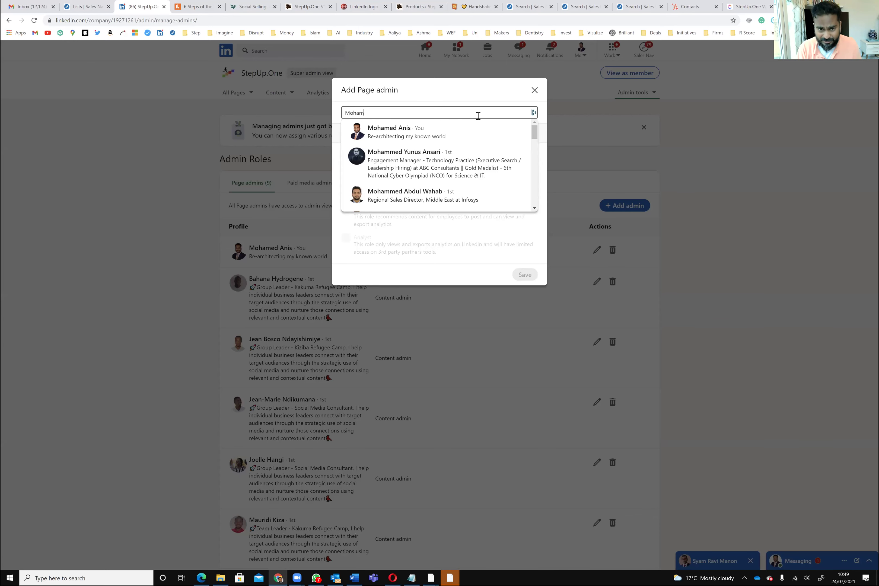
# Enter the member's name in the admin search, correcting the mistyped surname.
pyautogui.write('ed ')
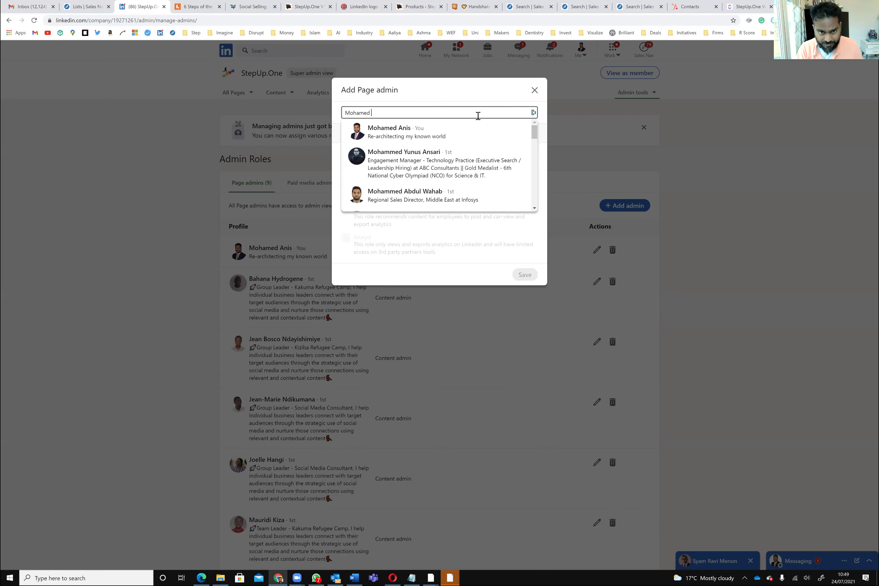
pyautogui.write('Has')
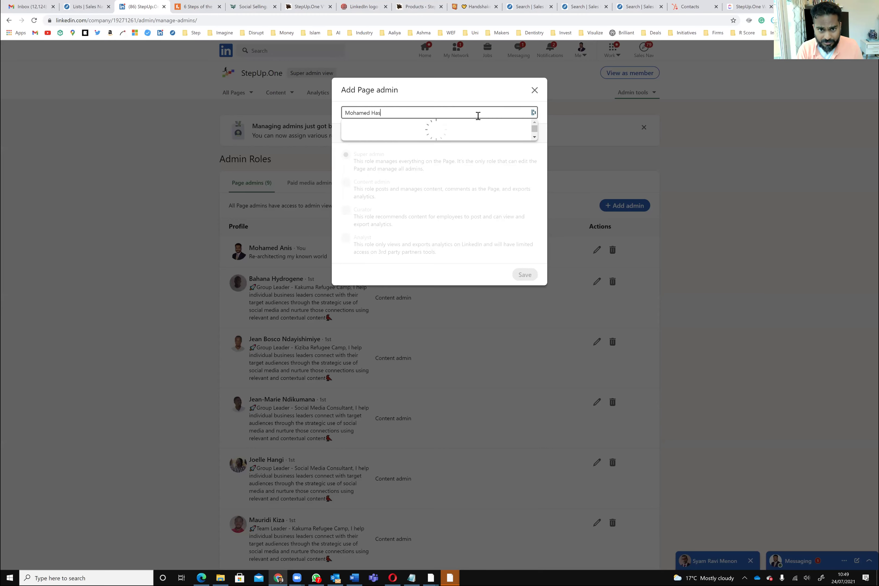
pyautogui.hotkey('ctrl', 'shift', 'Left')
pyautogui.write('Mohamed')
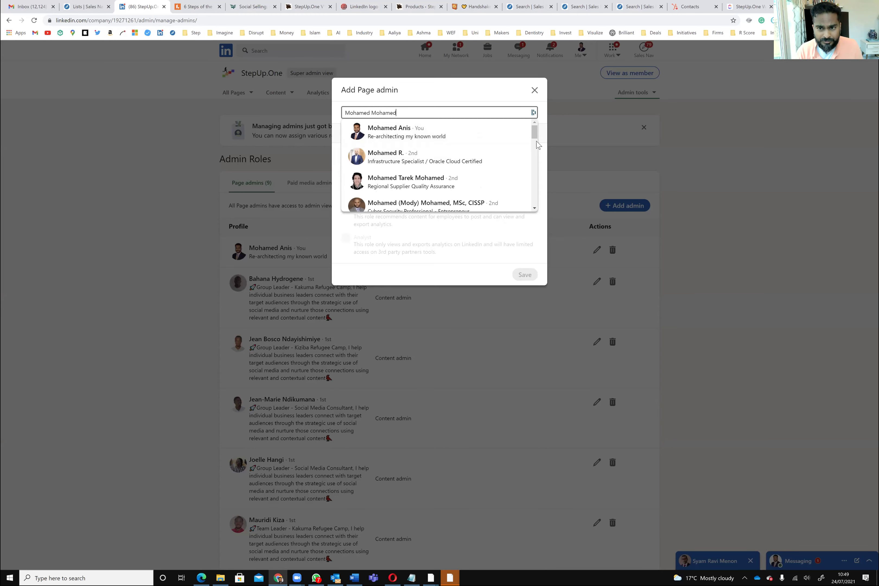
# Clear the member search and close the Add Page admin dialog without adding anyone.
pyautogui.click(535, 141)
pyautogui.click(476, 121)
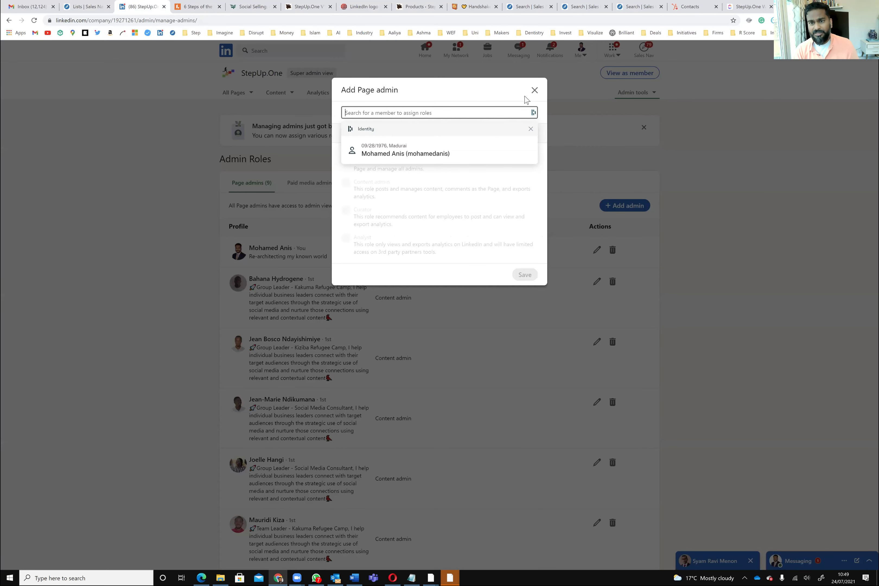
pyautogui.click(534, 90)
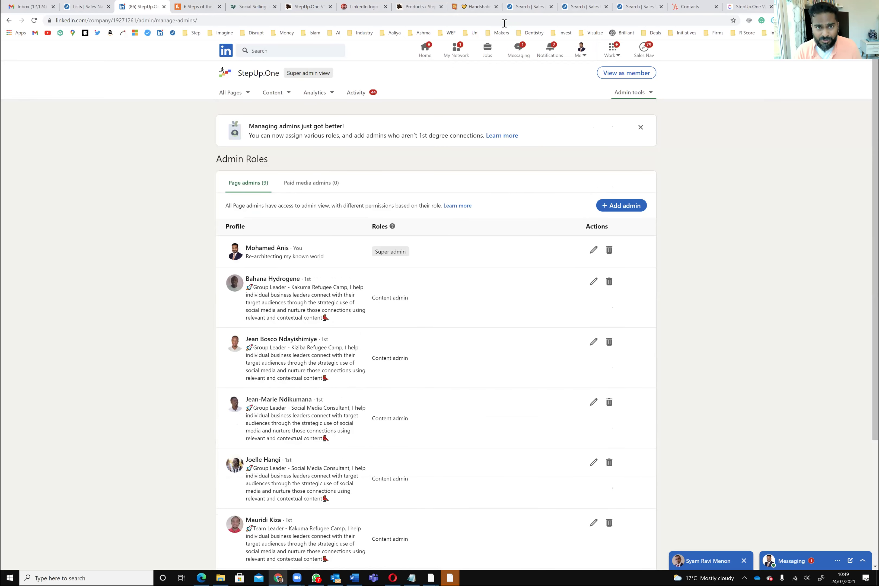
pyautogui.hotkey('ctrl', 't')
# Go to the Hootsuite dashboard and sign in to reach the Stepup.One streams board.
pyautogui.write('hoo')
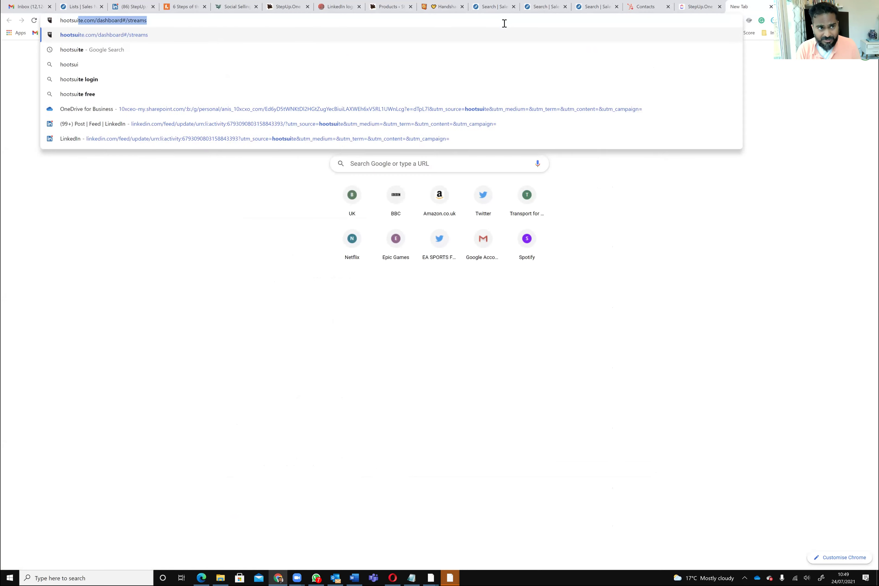
pyautogui.write('tsuite')
pyautogui.press('Return')
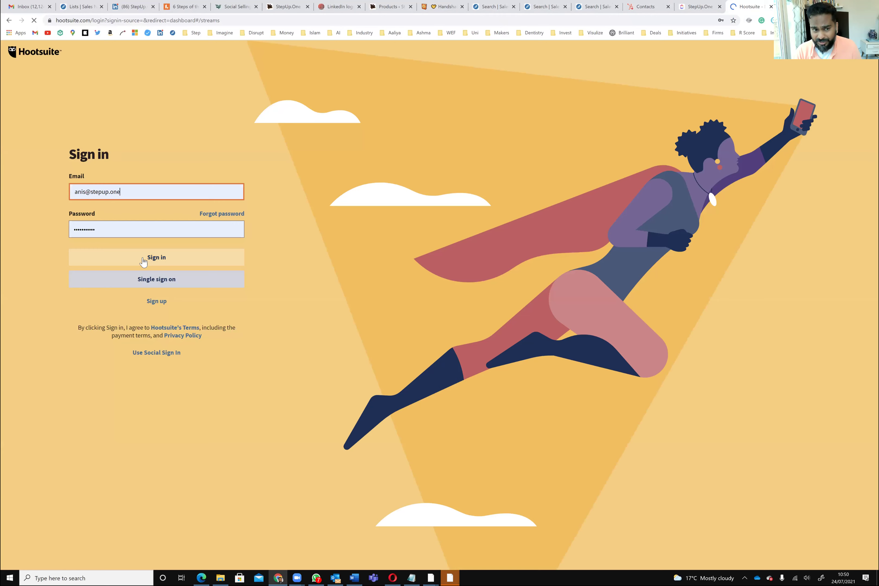
pyautogui.click(143, 258)
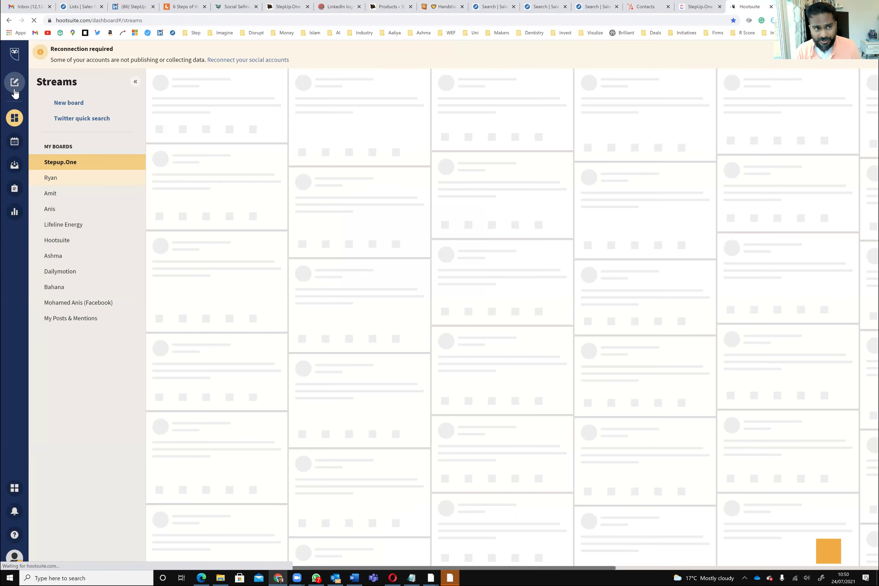
pyautogui.click(13, 86)
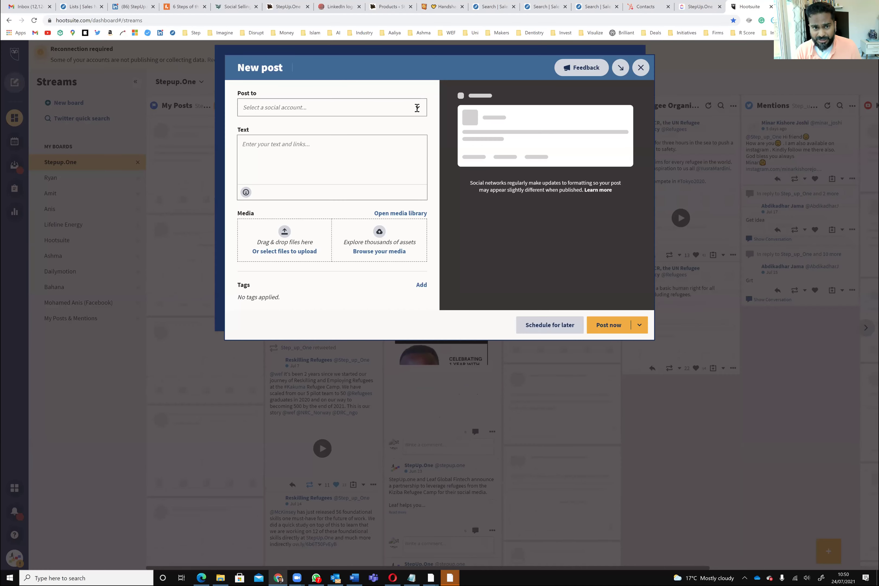
# Address the post to Stepup.One Team's Instagram, LinkedIn, Twitter and Facebook accounts.
pyautogui.click(418, 109)
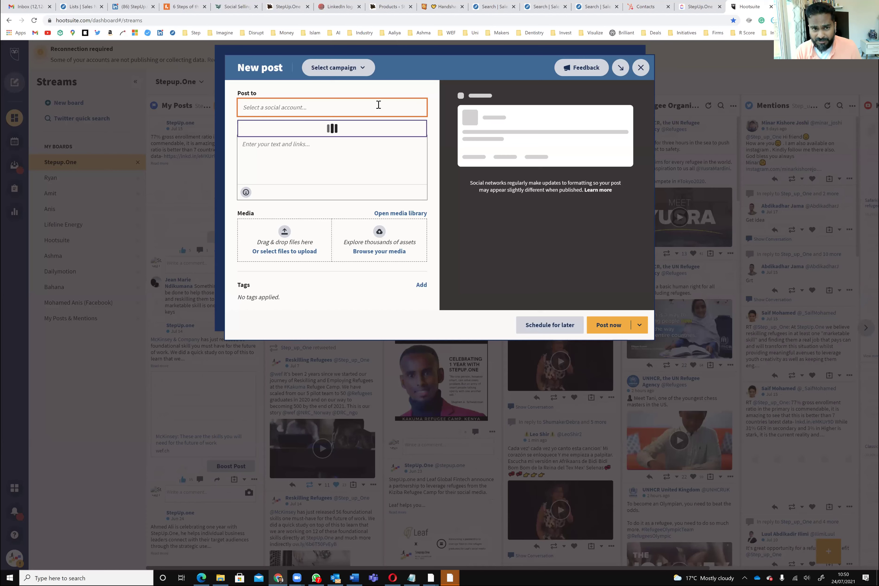
pyautogui.moveTo(426, 140); pyautogui.dragTo(427, 280)
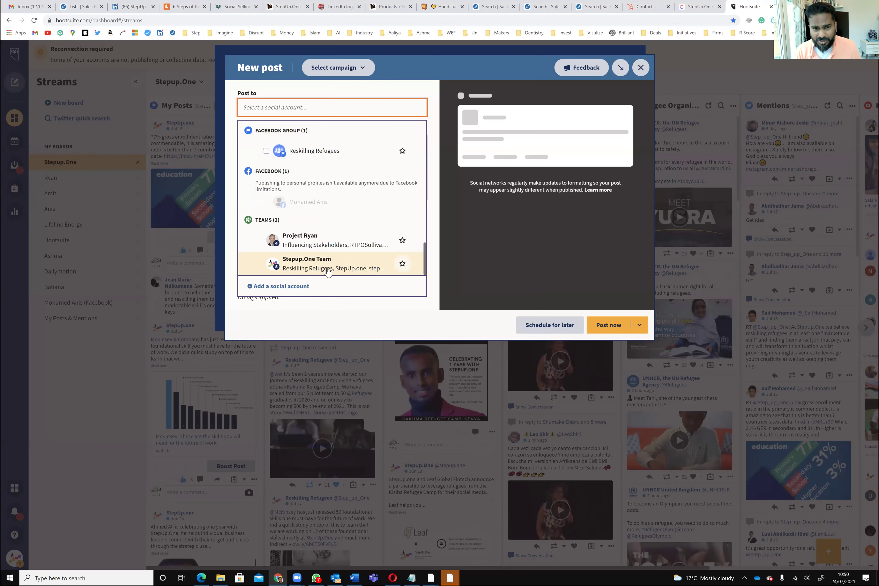
pyautogui.click(328, 272)
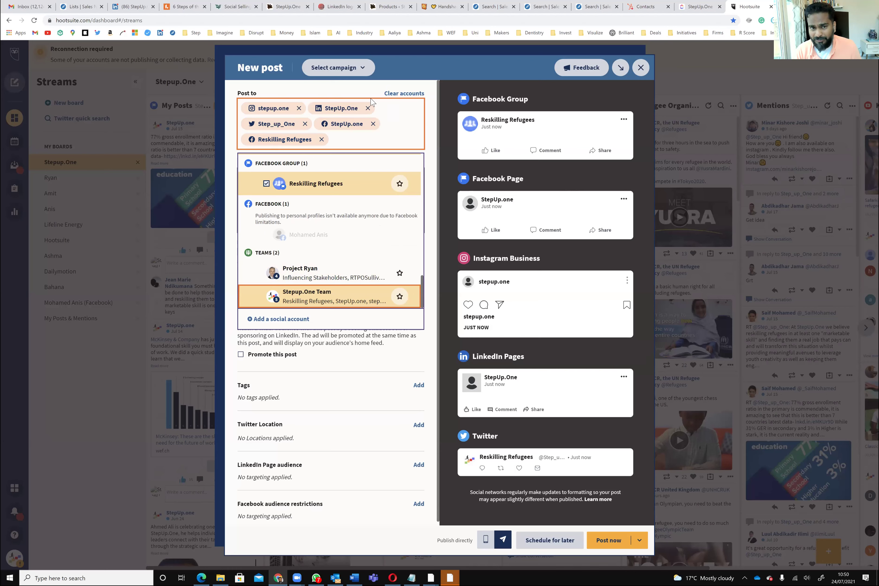
pyautogui.click(434, 153)
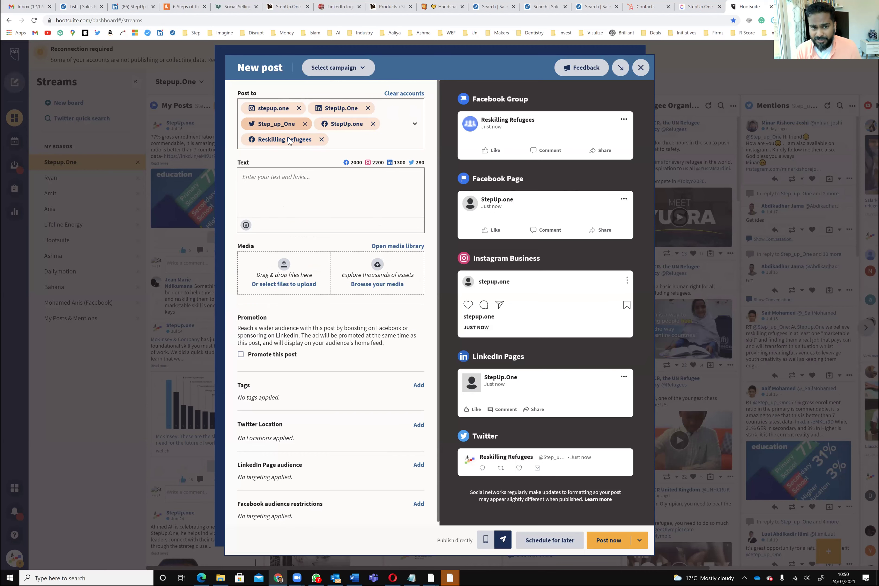
# Write 'What an amazing start for the Tokyo Olympics for the Refugee Team....' as the post text.
pyautogui.click(265, 183)
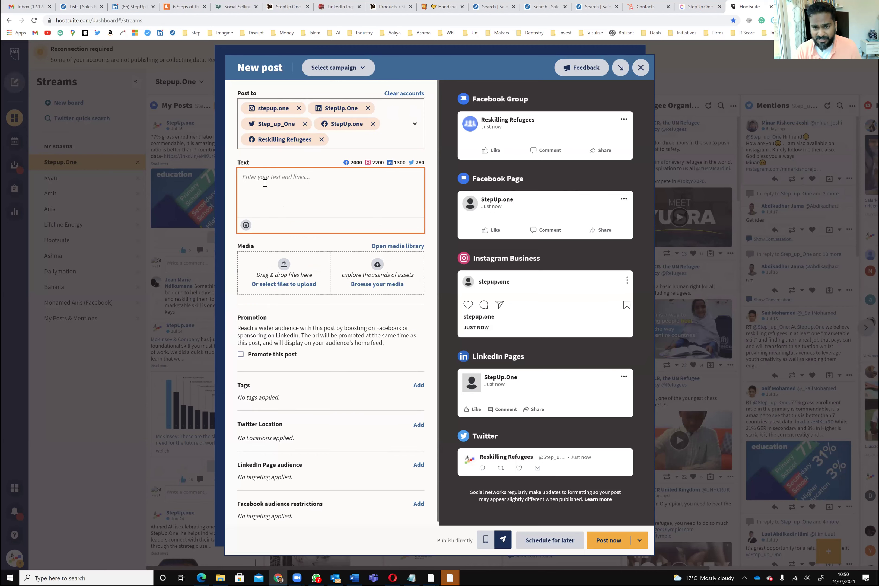
pyautogui.write('What a')
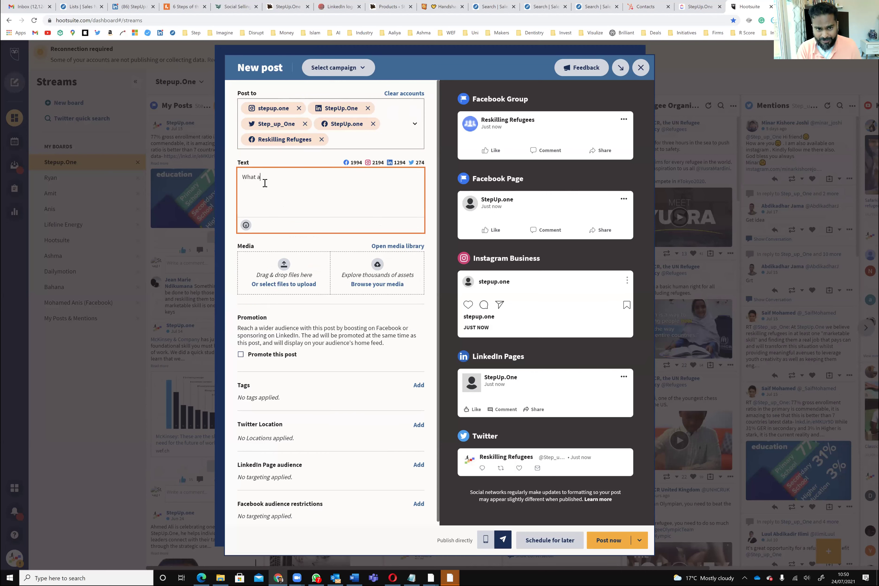
pyautogui.write('n amazing start fr t')
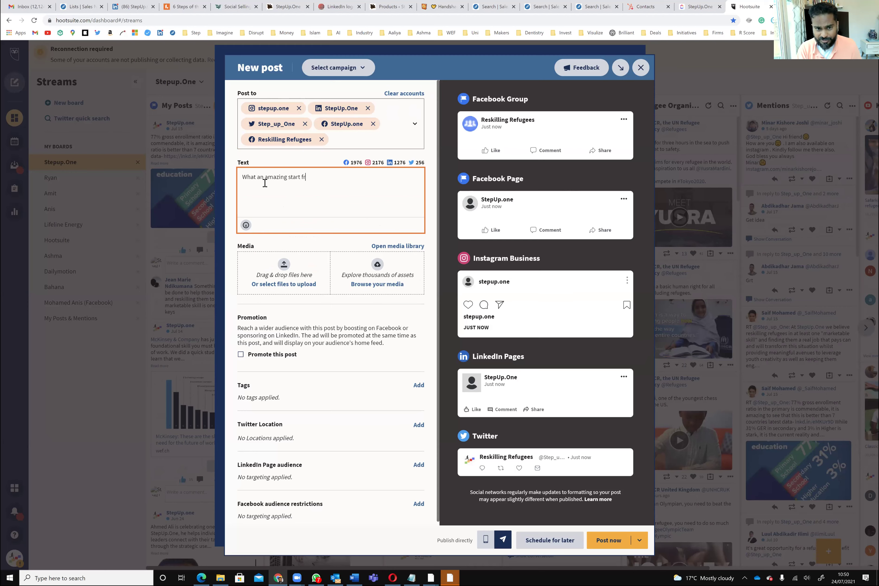
pyautogui.press('BackSpace')
pyautogui.press('BackSpace')
pyautogui.press('BackSpace')
pyautogui.press('BackSpace')
pyautogui.write('for the ')
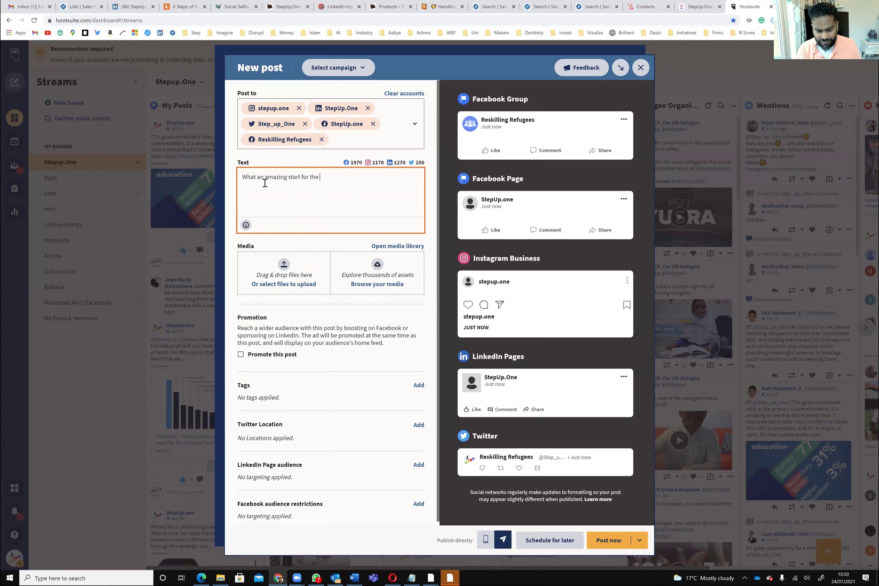
pyautogui.write('Tokyo O')
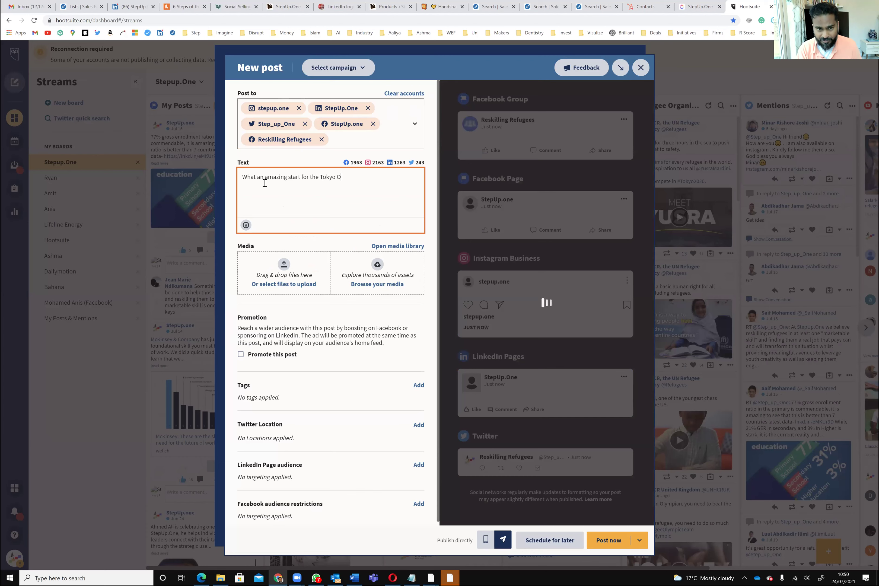
pyautogui.write('lympics fo rthe')
pyautogui.press('BackSpace')
pyautogui.press('BackSpace')
pyautogui.press('BackSpace')
pyautogui.press('BackSpace')
pyautogui.press('BackSpace')
pyautogui.press('BackSpace')
pyautogui.write('r the Refug')
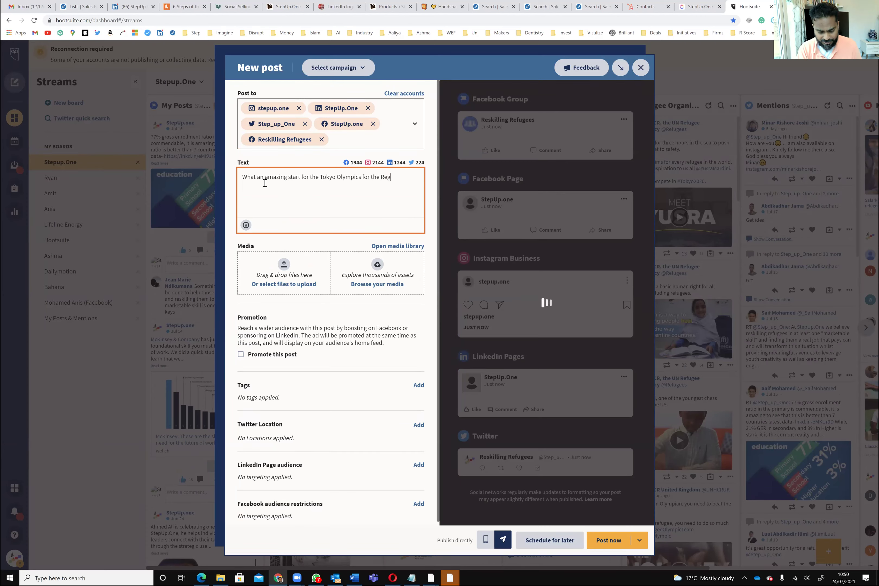
pyautogui.write('ee Team')
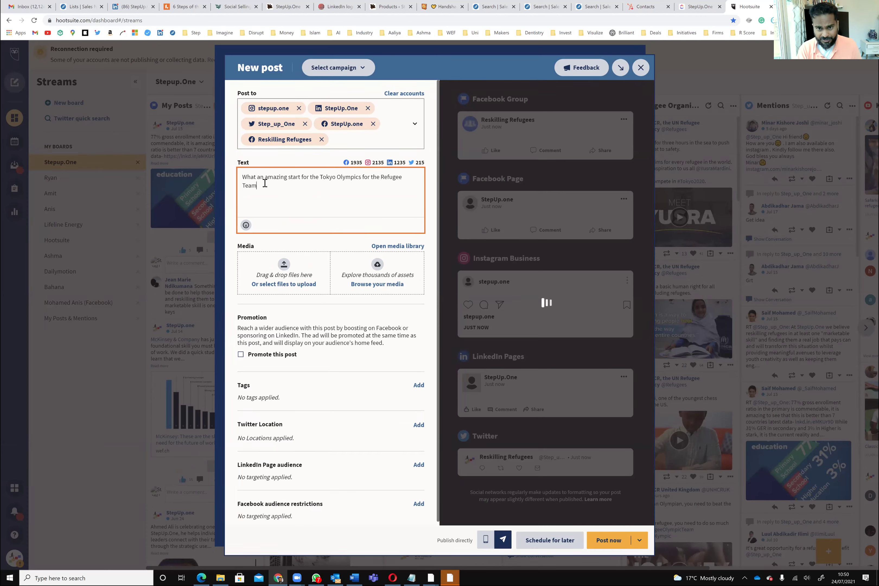
pyautogui.write('......')
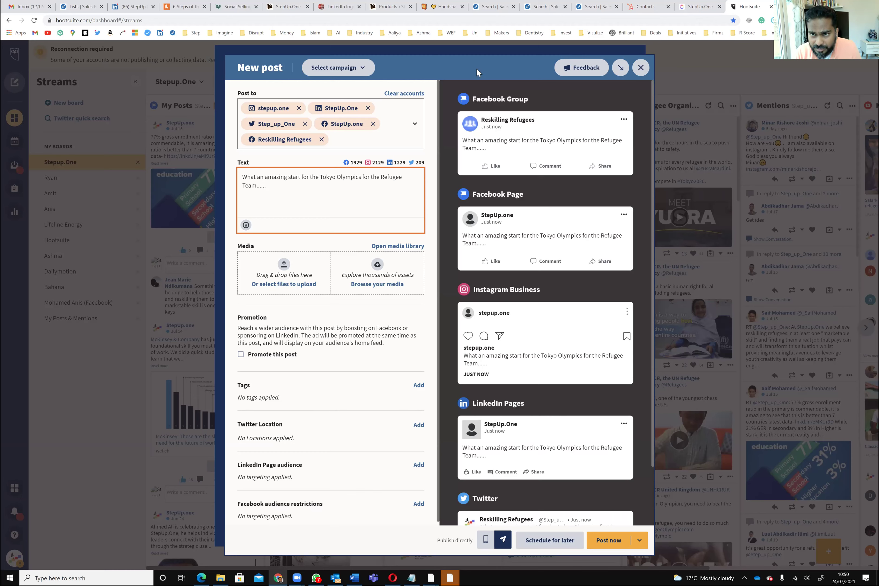
pyautogui.tripleClick(295, 177)
# Replace the post text with 'Running for Safety to Running for Gold !!!', removing stray words.
pyautogui.write('Run')
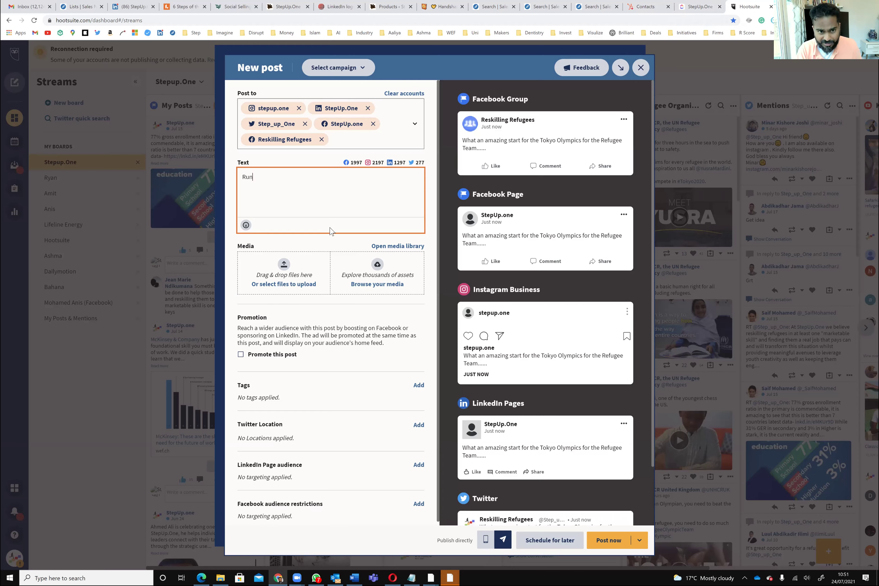
pyautogui.write('ning for Safety ')
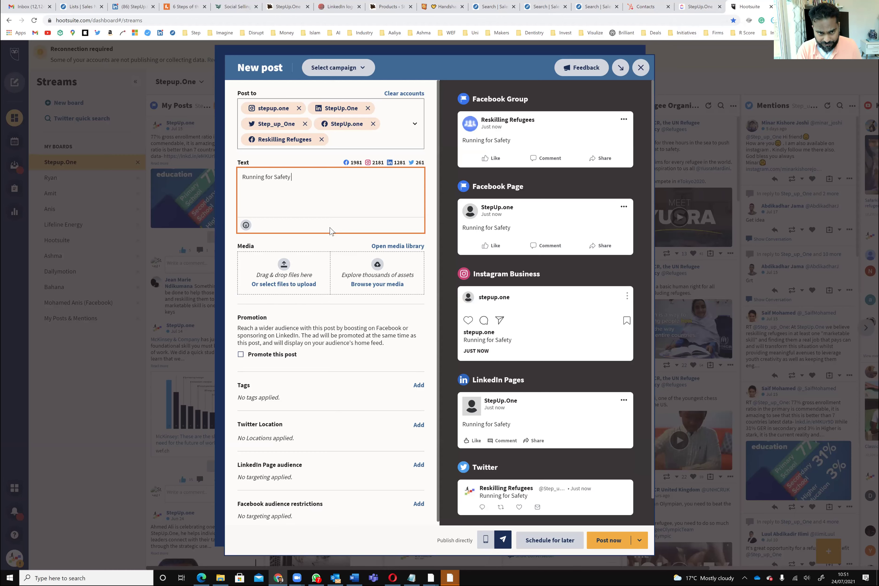
pyautogui.write('to Running ')
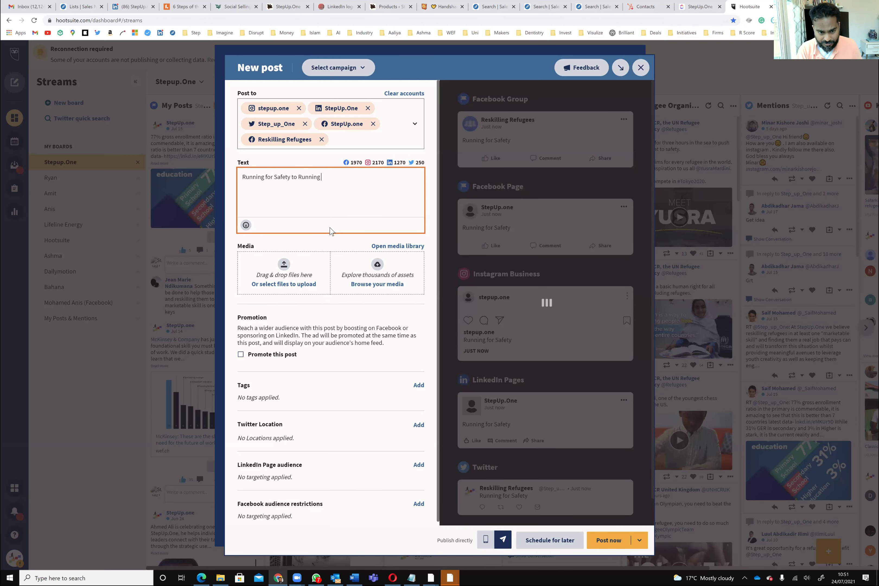
pyautogui.write('for Gold')
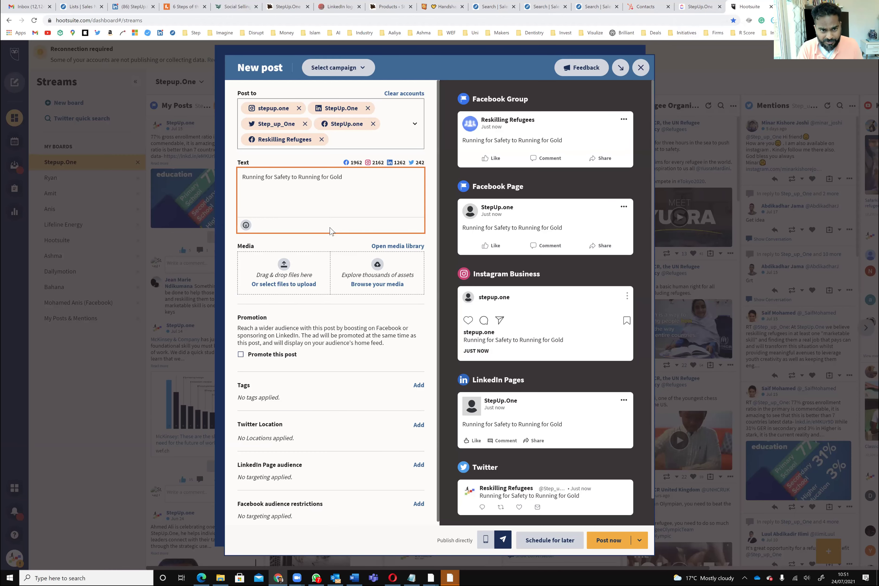
pyautogui.press('Home')
pyautogui.press('End')
pyautogui.write('!')
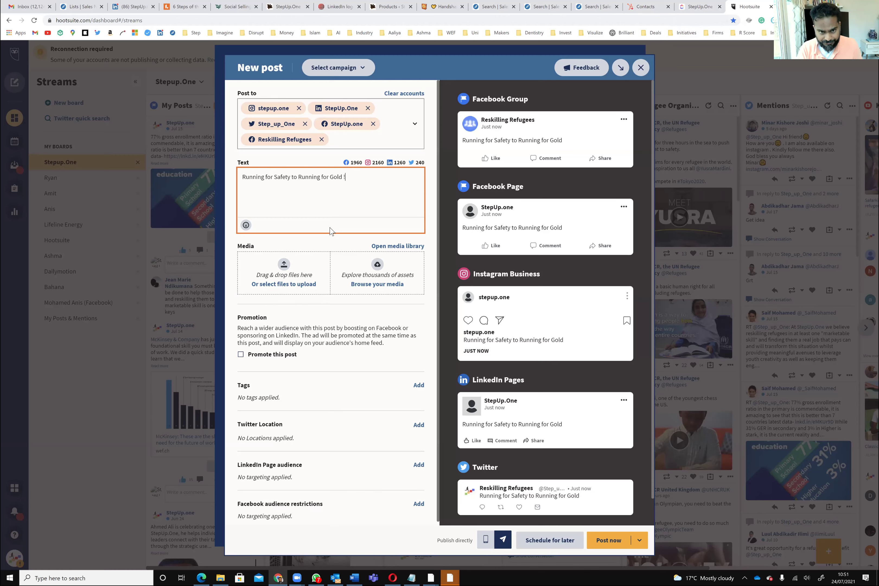
pyautogui.write('!! What an a')
pyautogui.press('BackSpace')
pyautogui.press('BackSpace')
pyautogui.press('BackSpace')
pyautogui.press('BackSpace')
pyautogui.press('BackSpace')
pyautogui.press('BackSpace')
pyautogui.press('BackSpace')
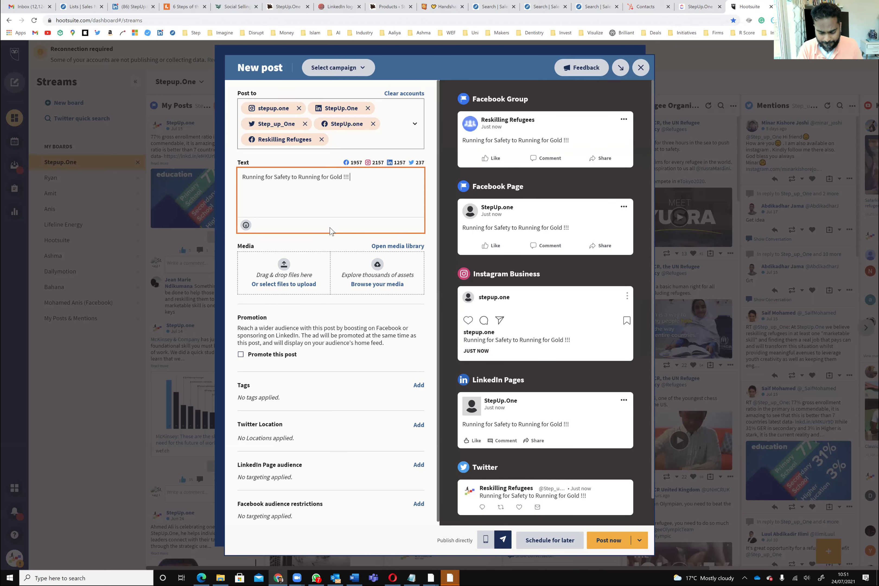
pyautogui.write('Imagine')
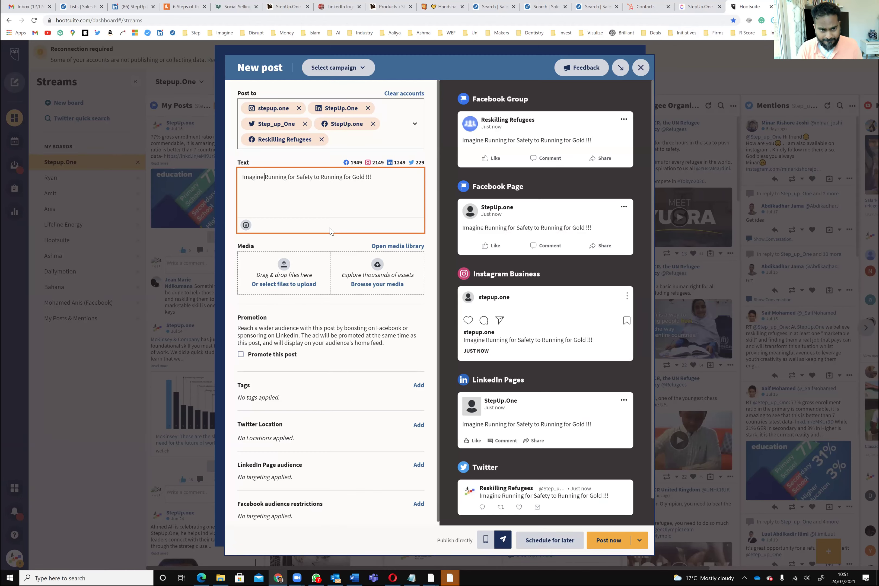
pyautogui.hotkey('ctrl', 'shift', 'Left')
pyautogui.press('BackSpace')
# Put the cursor at the end of the finished post text and open a new browser tab.
pyautogui.hotkey('ctrl', 'a')
pyautogui.press('Right')
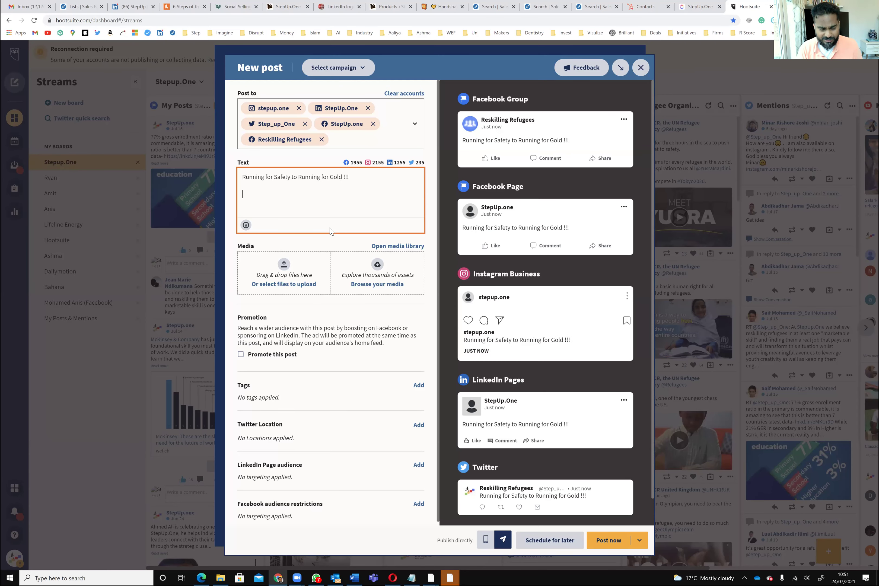
pyautogui.hotkey('ctrl', 'a')
pyautogui.press('Right')
pyautogui.hotkey('ctrl', 'a')
pyautogui.press('Right')
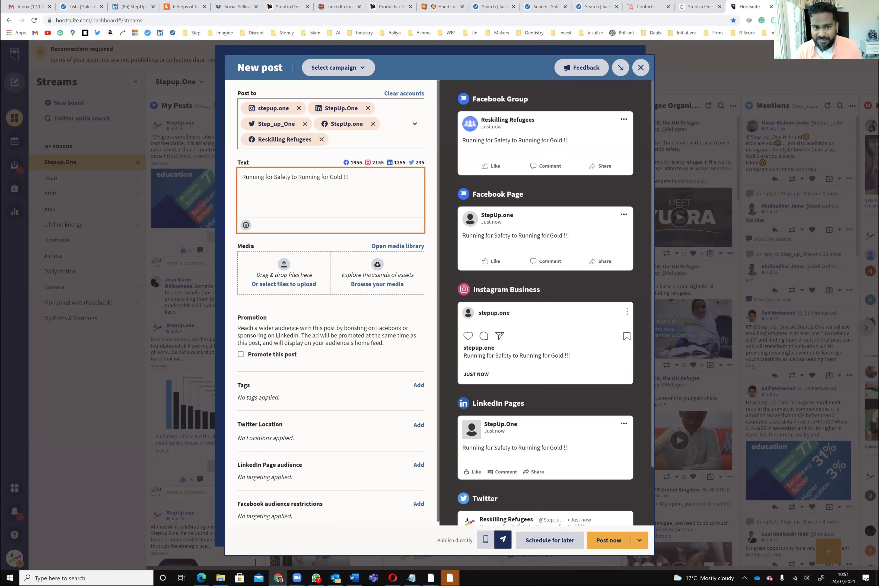
pyautogui.hotkey('ctrl', 't')
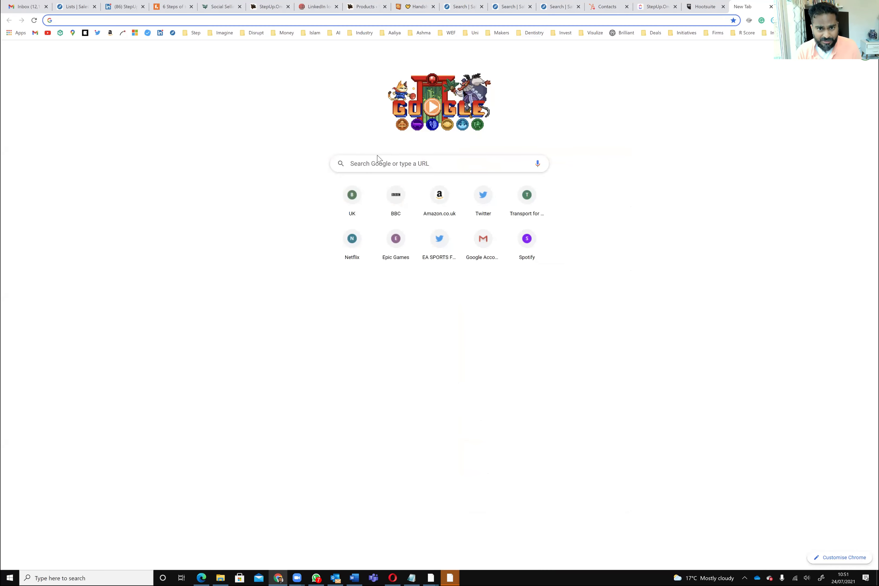
# Google 'Refugee Olympic team' and show only image results.
pyautogui.click(371, 166)
pyautogui.write('Ref')
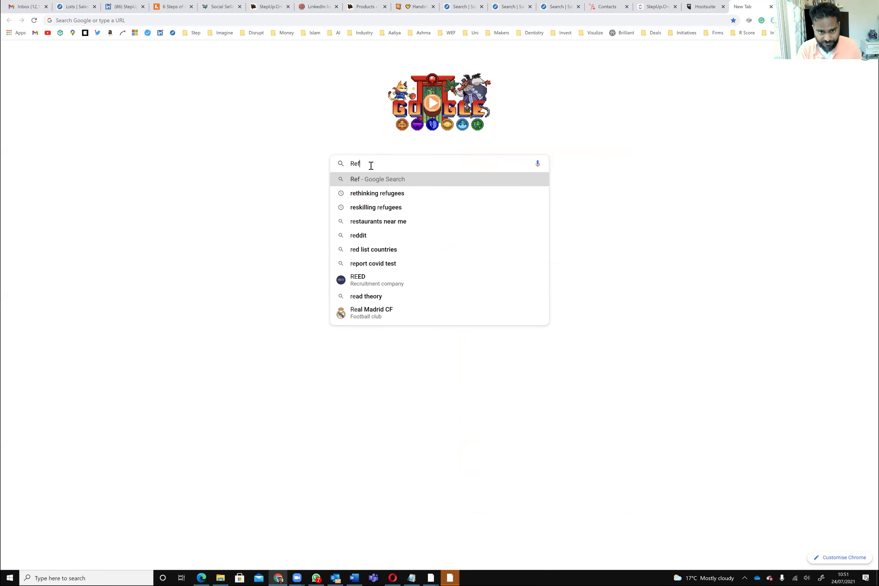
pyautogui.write('ugee Ol')
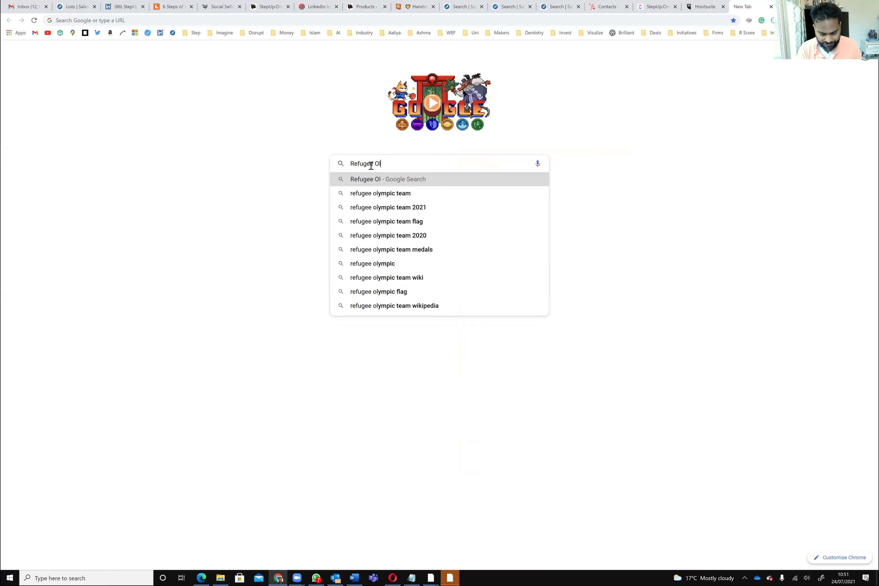
pyautogui.write('ympic')
pyautogui.press('Right')
pyautogui.press('Return')
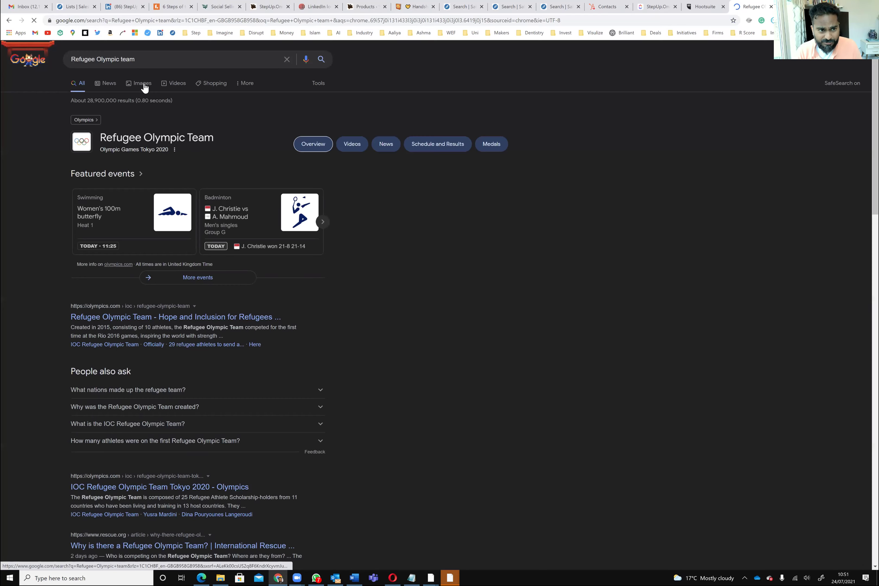
pyautogui.click(144, 84)
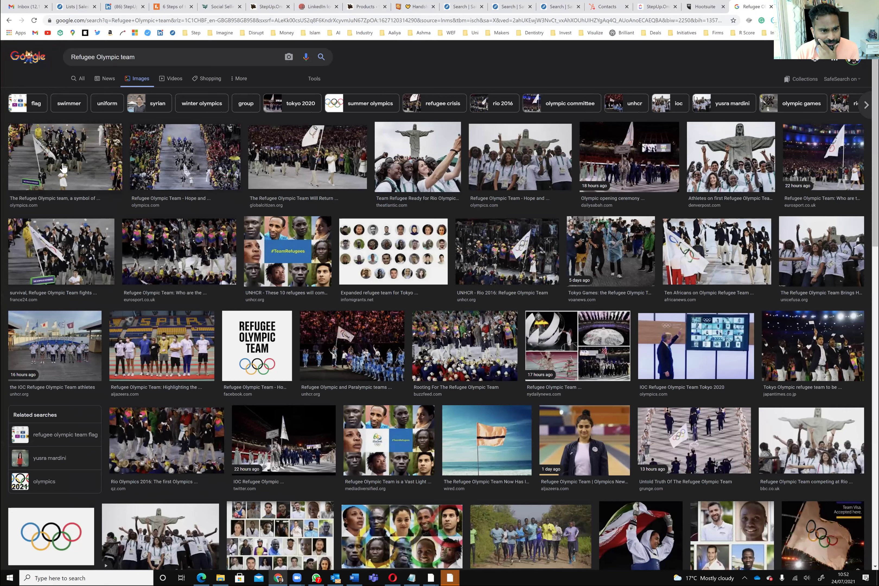
# Preview the Will Return, symbol of hope, Hope and Inclusion and Global Citizen flag photos.
pyautogui.click(303, 173)
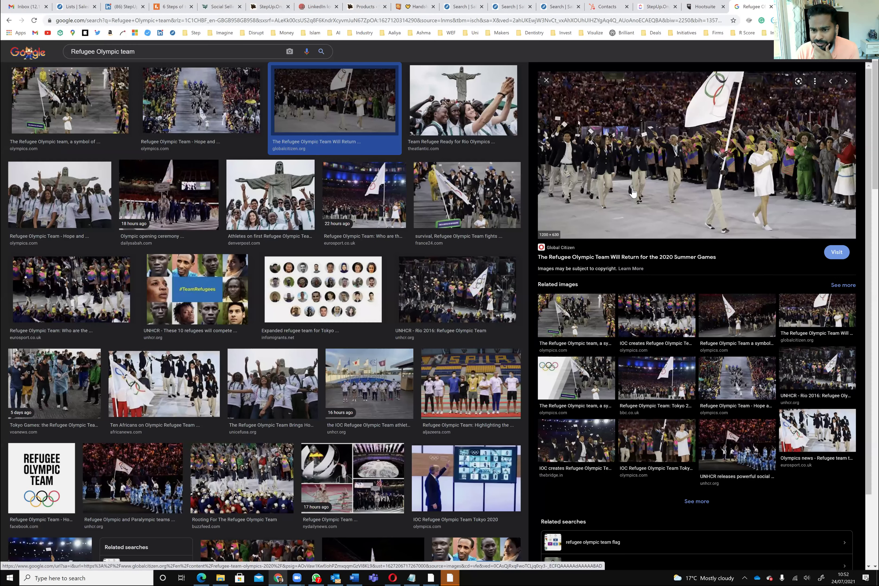
pyautogui.click(61, 121)
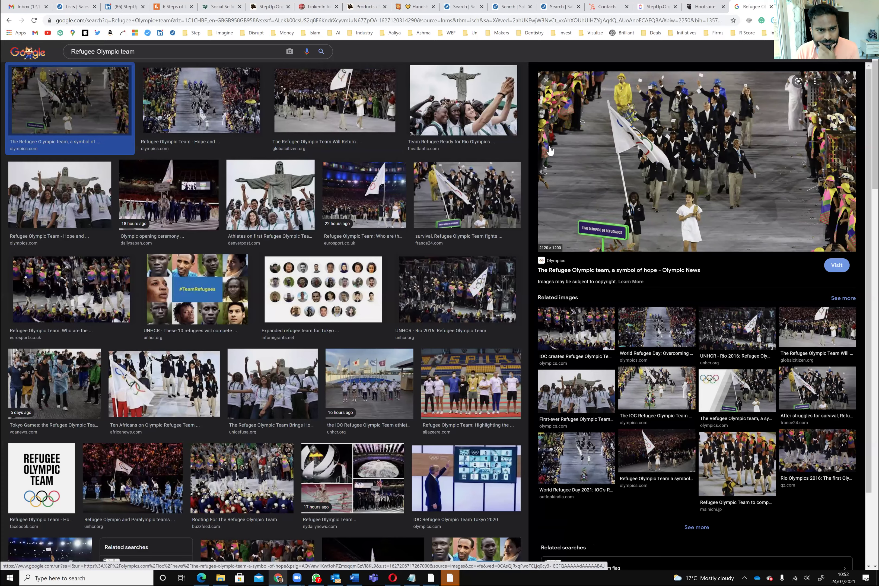
pyautogui.click(322, 111)
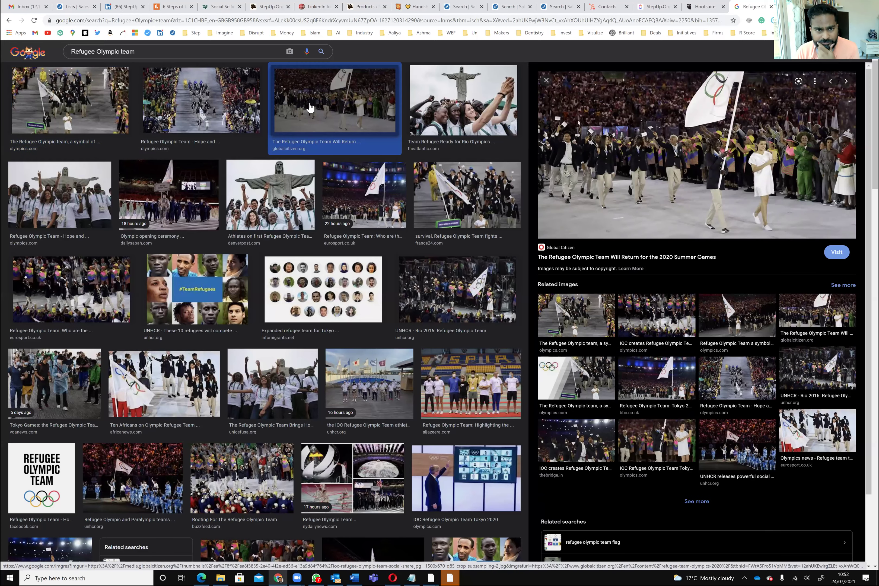
pyautogui.click(104, 117)
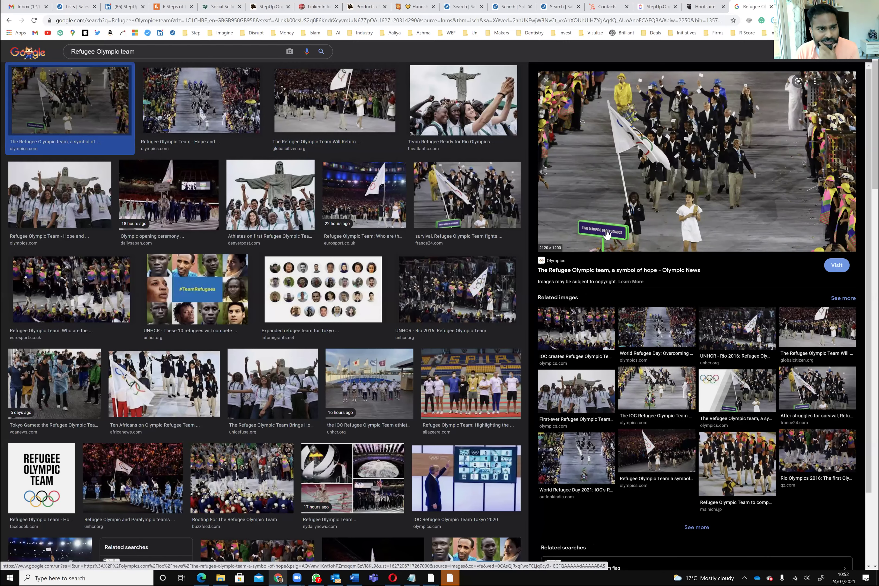
pyautogui.click(201, 113)
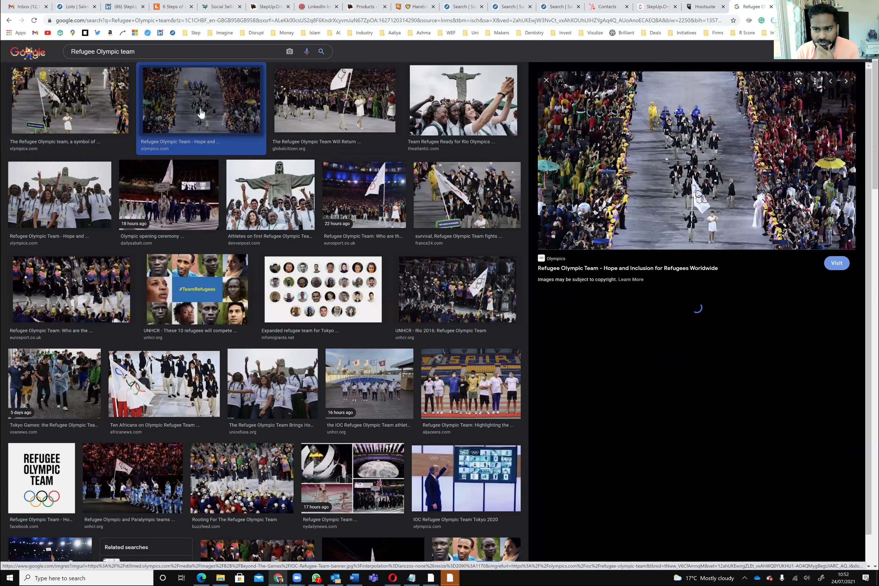
pyautogui.click(312, 113)
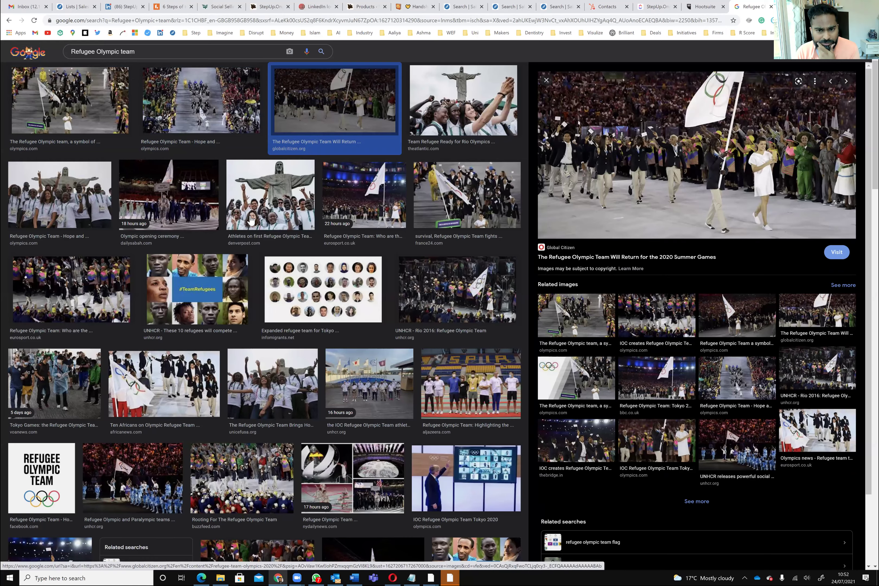
# Preview the UNHCR #TeamRefugees image, then revisit the flag, Hope and Inclusion and symbol of hope photos.
pyautogui.scroll(-2, 251, 220)
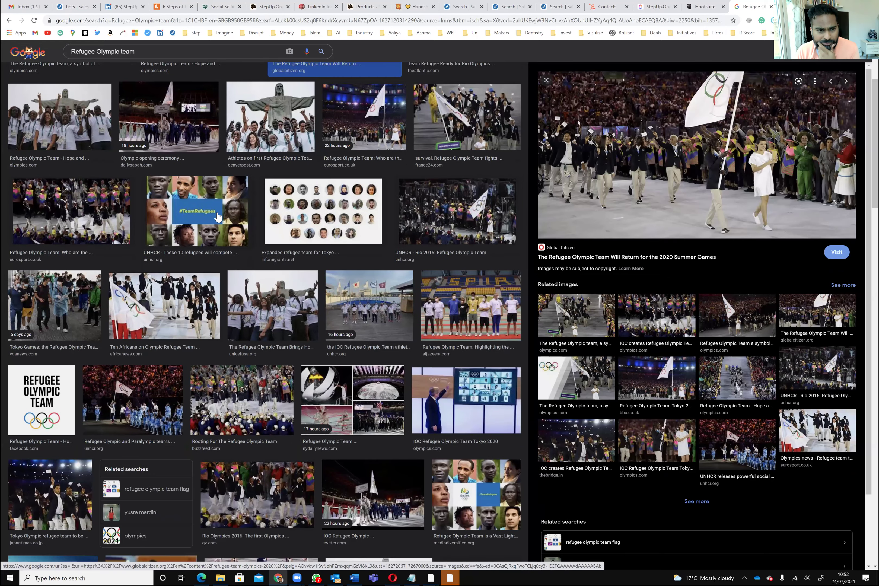
pyautogui.click(182, 218)
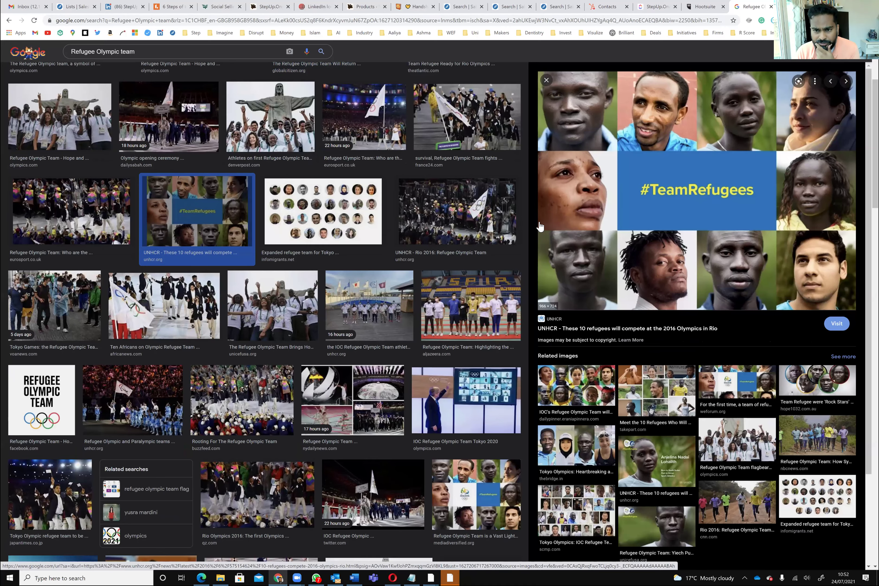
pyautogui.scroll(3, 540, 226)
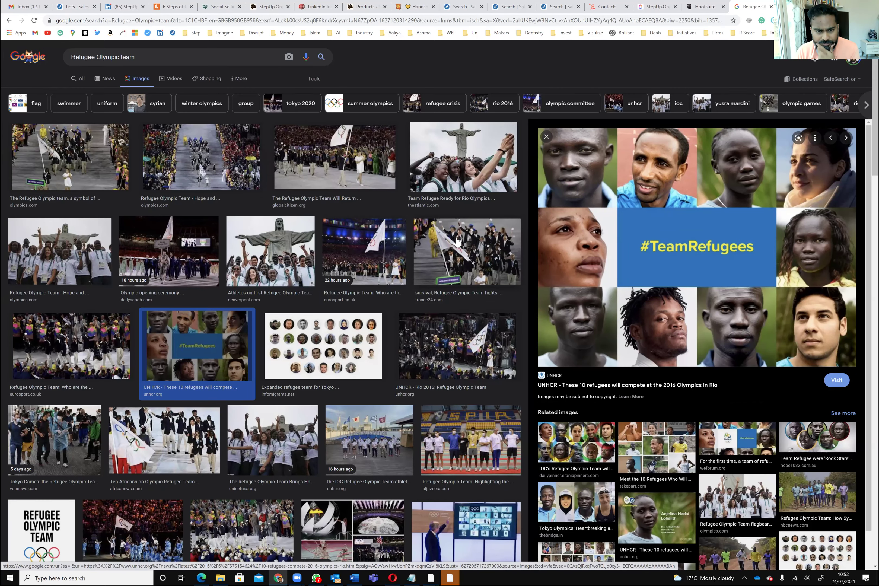
pyautogui.scroll(-3, 457, 241)
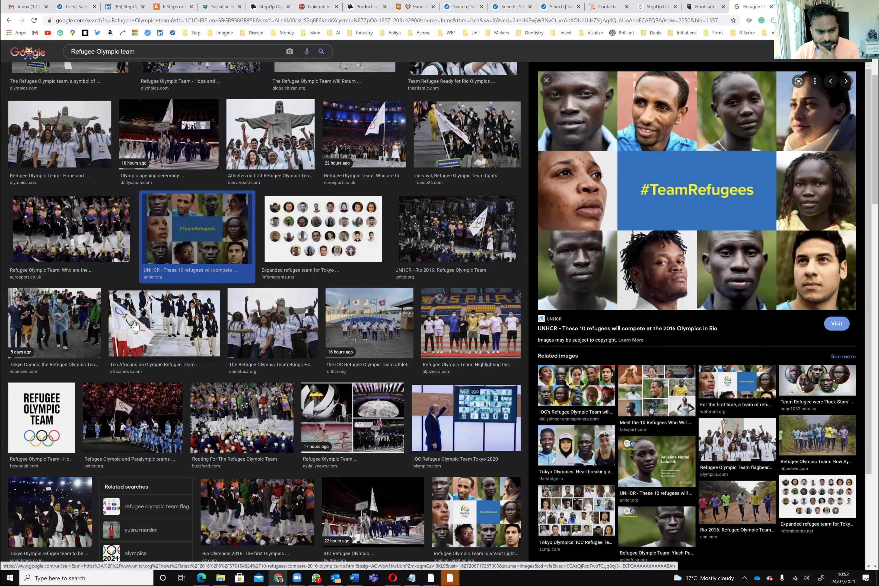
pyautogui.scroll(3, 135, 326)
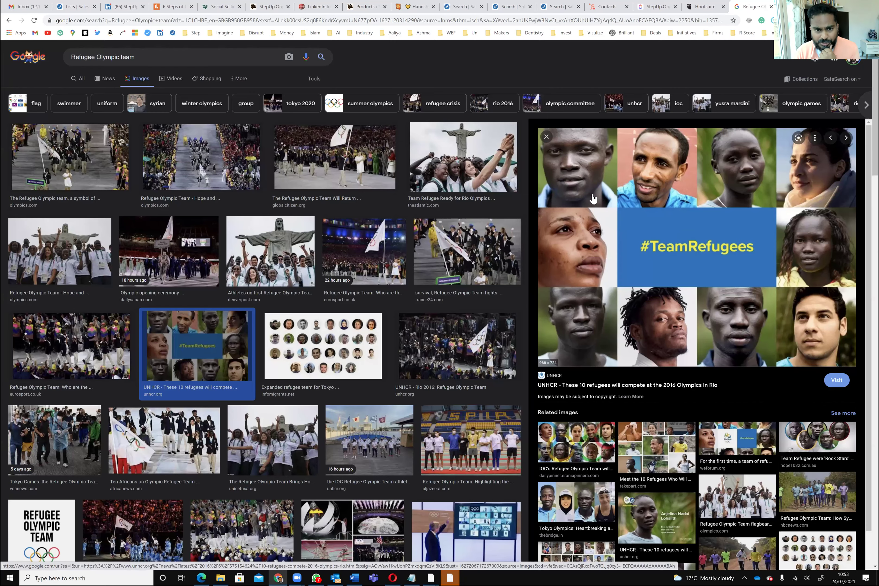
pyautogui.click(346, 169)
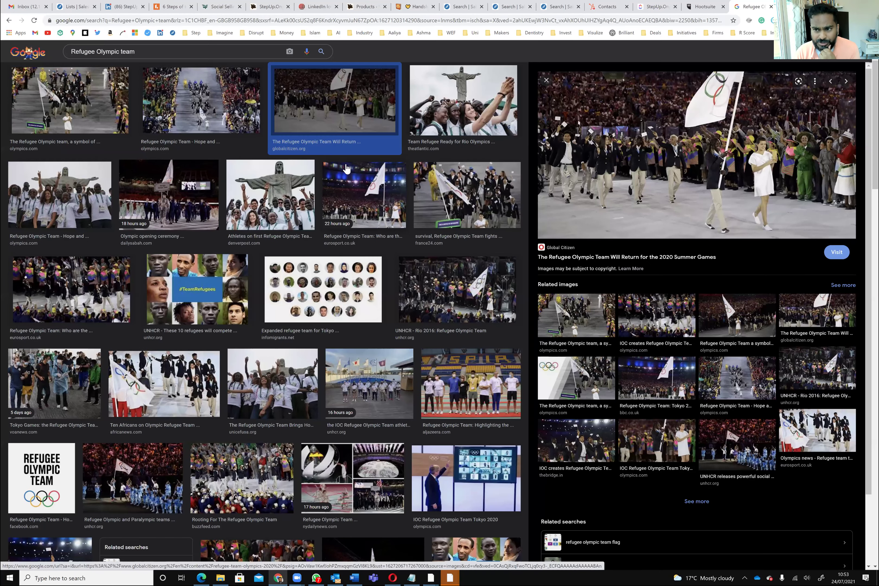
pyautogui.click(199, 105)
pyautogui.click(106, 108)
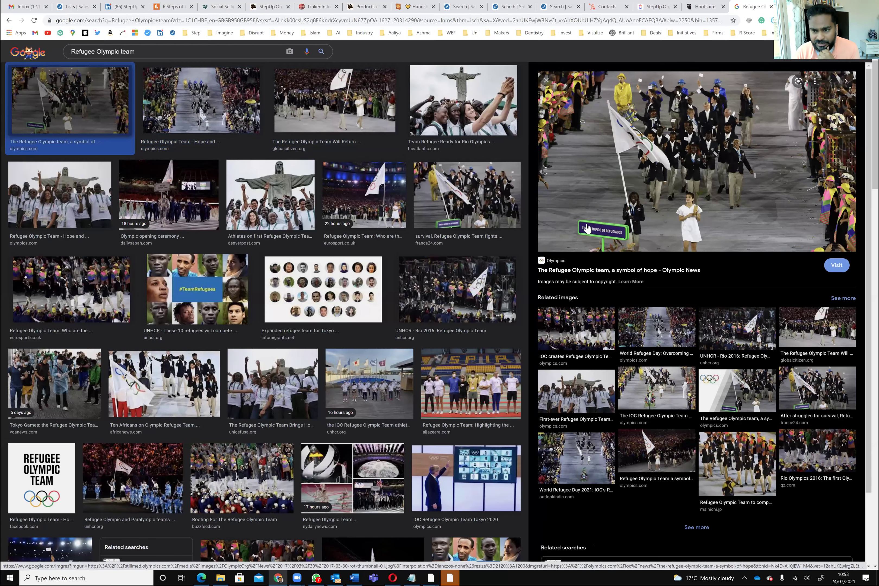
# Open the olympics.com article 'The Refugee Olympic team, a symbol of hope' in a new tab.
pyautogui.rightClick(642, 182)
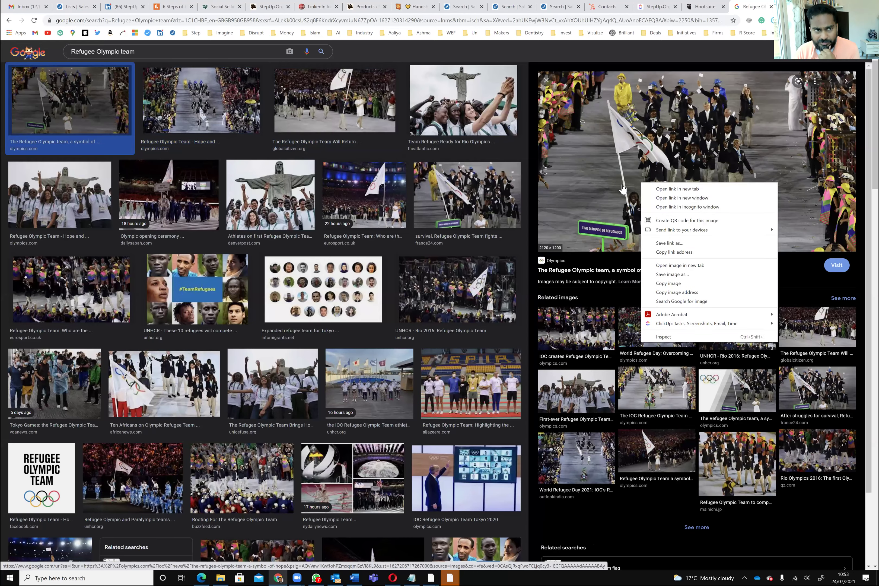
pyautogui.press('Escape')
pyautogui.press('Return')
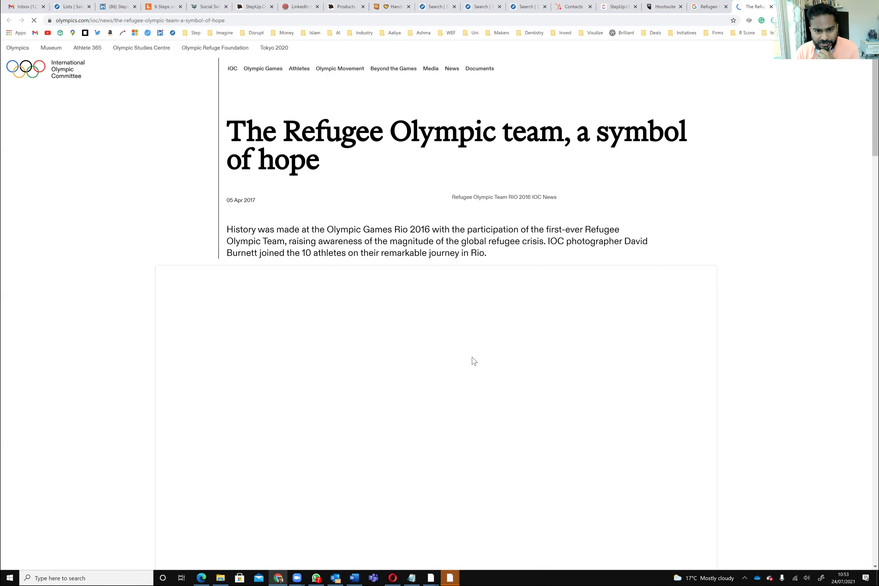
pyautogui.scroll(-4, 426, 318)
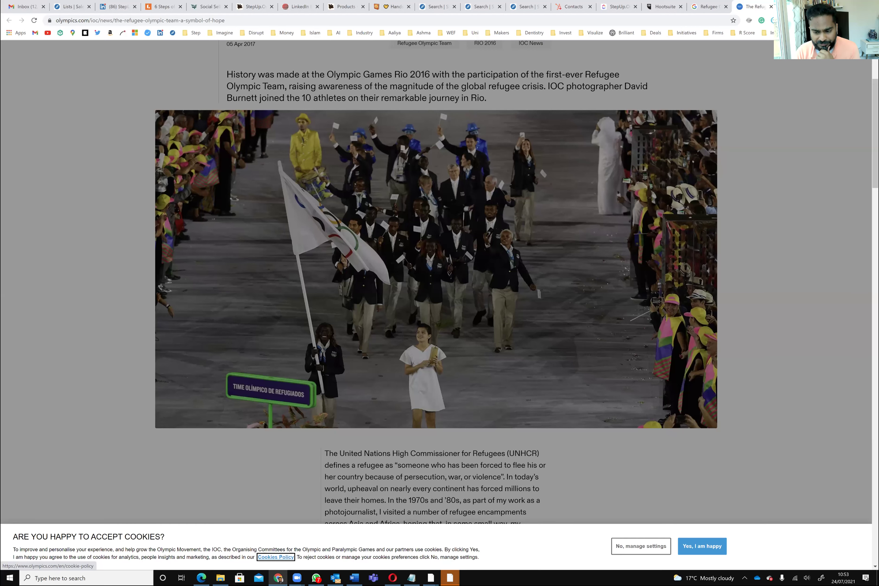
pyautogui.scroll(4, 535, 408)
pyautogui.scroll(-5, 535, 407)
# Copy the article's photo and return to the Hootsuite post draft.
pyautogui.rightClick(455, 147)
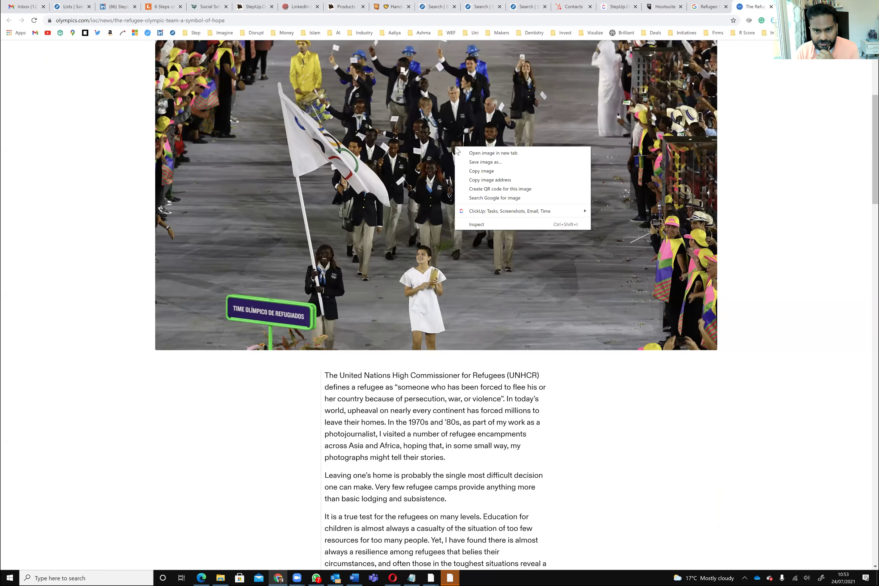
pyautogui.click(469, 173)
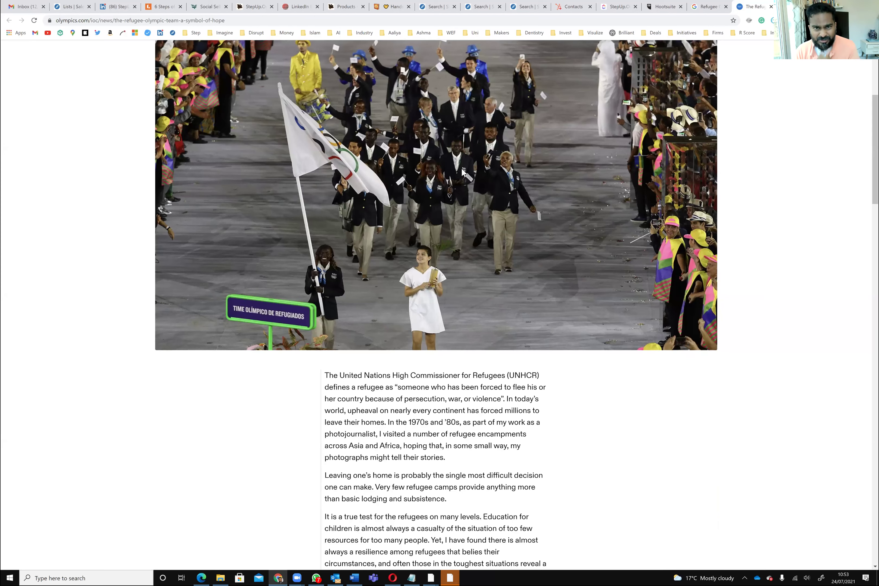
pyautogui.click(645, 11)
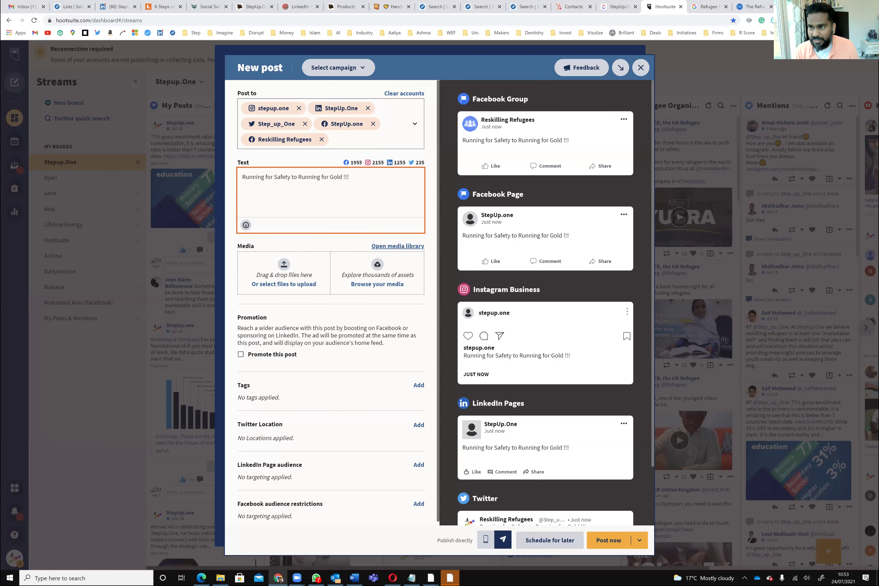
# Try dragging the Olympics article photo into the Hootsuite post's media area, then return to the article.
pyautogui.hotkey('ctrl', 'Tab')
pyautogui.hotkey('ctrl', 'Tab')
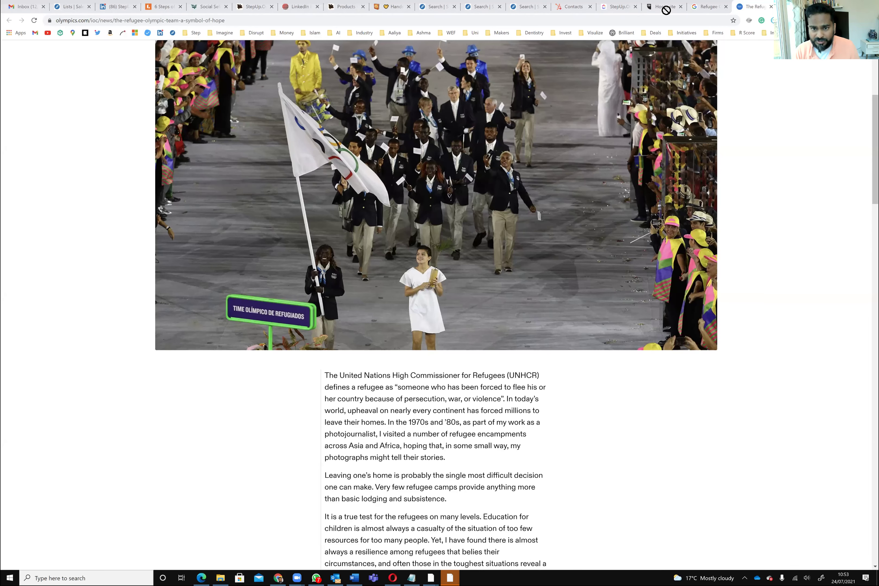
pyautogui.hotkey('alt', 'Tab')
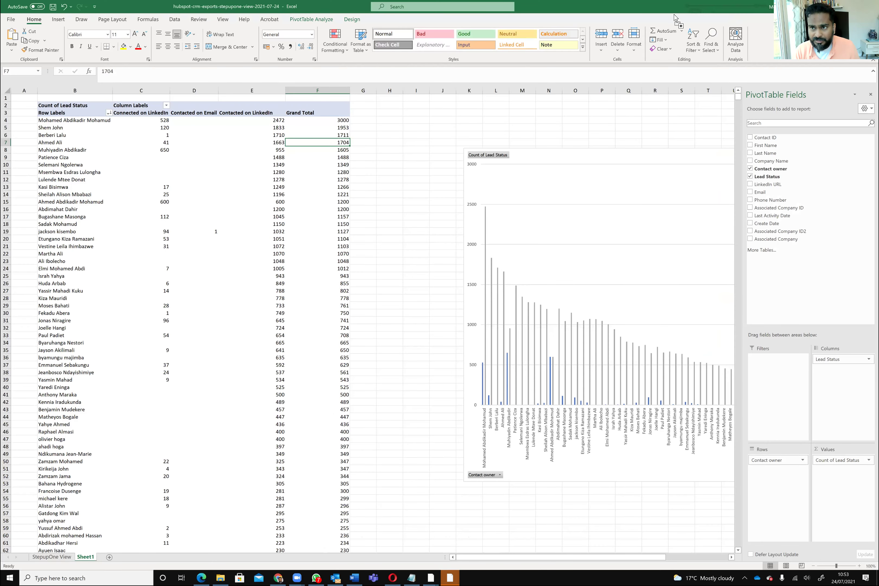
pyautogui.hotkey('alt', 'Tab')
pyautogui.moveTo(668, 5); pyautogui.dragTo(271, 271)
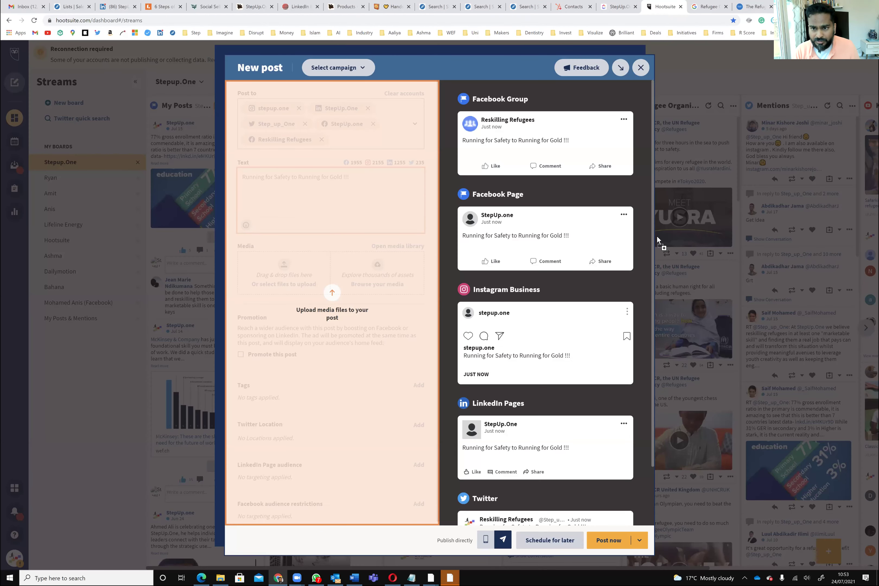
pyautogui.moveTo(657, 236); pyautogui.dragTo(634, 211)
pyautogui.hotkey('alt', 'Tab')
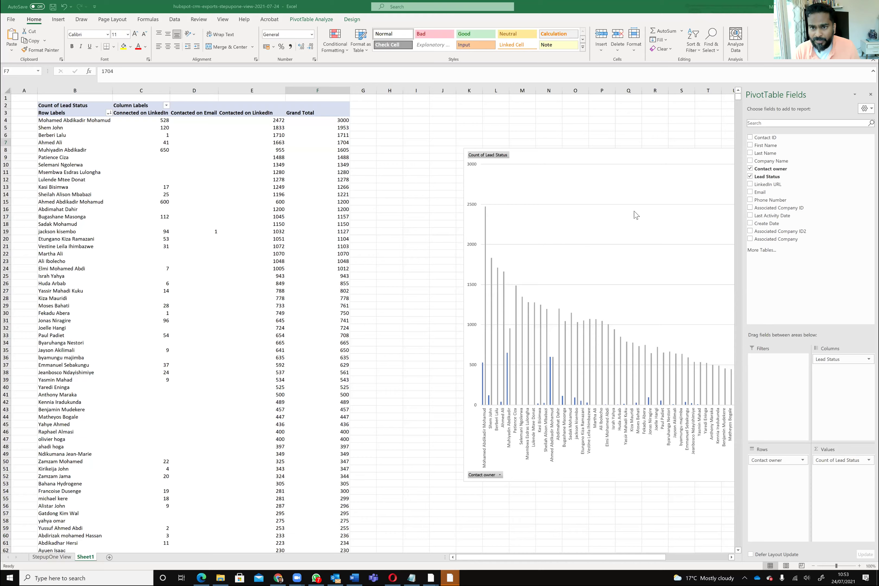
pyautogui.hotkey('alt', 'Tab')
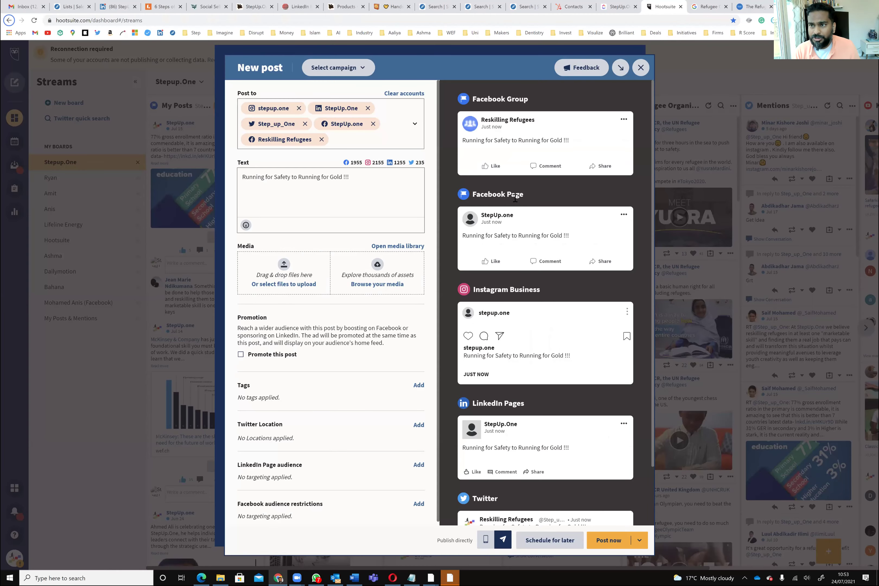
pyautogui.hotkey('alt', 'Tab')
pyautogui.hotkey('alt', 'Tab')
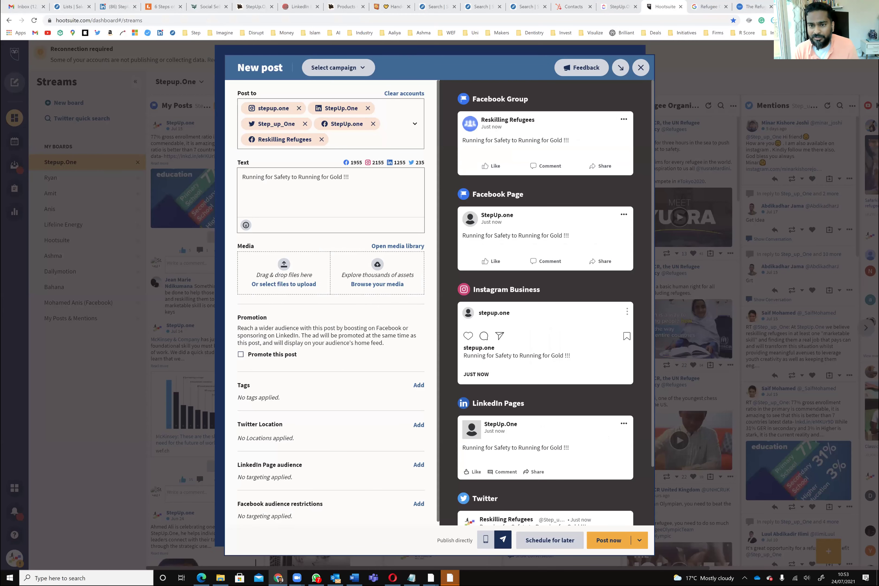
pyautogui.hotkey('ctrl', 'Tab')
pyautogui.hotkey('ctrl', 'Tab')
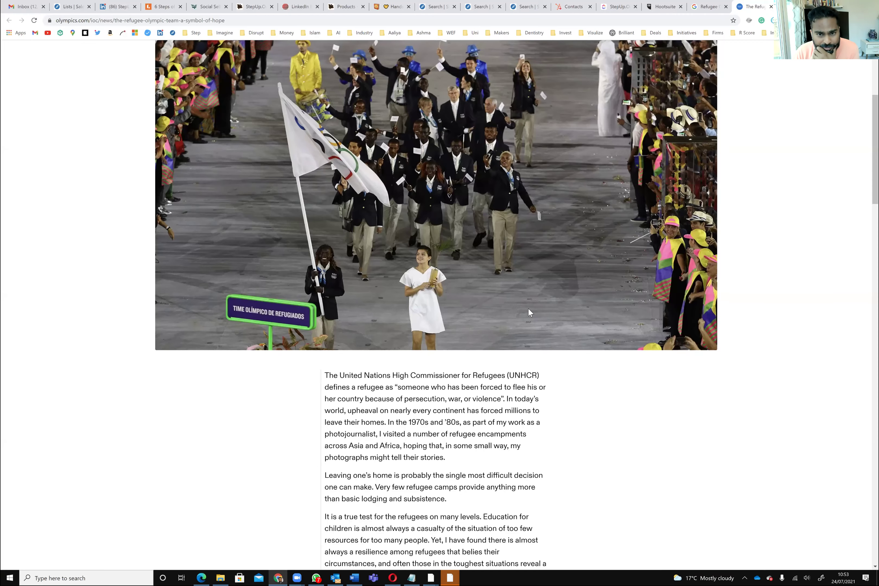
pyautogui.scroll(5, 529, 309)
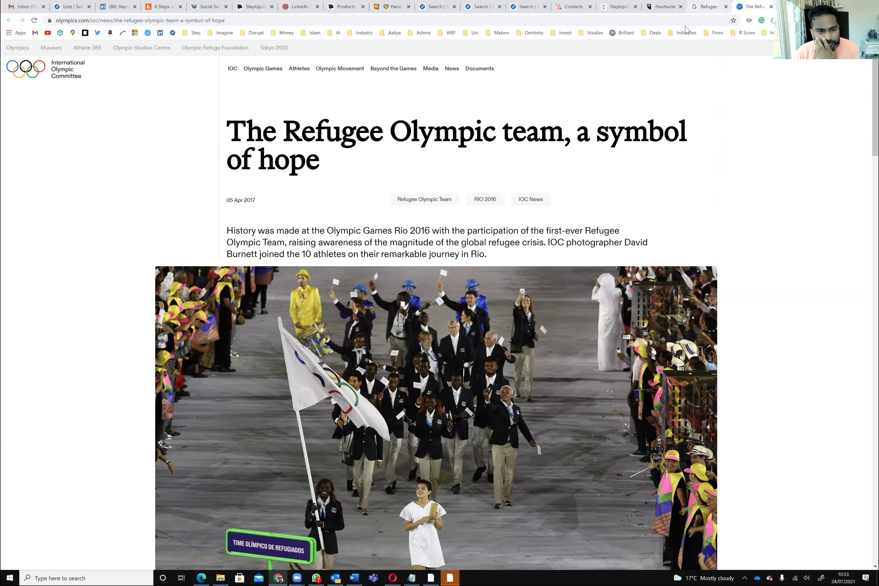
# Refine the image search to 'Tokyo Refugee Olympic team'.
pyautogui.click(705, 7)
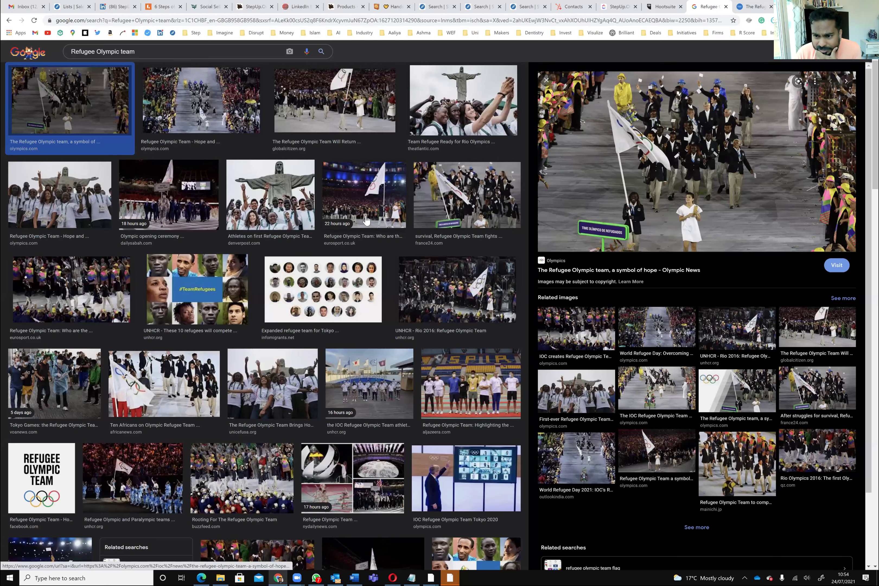
pyautogui.scroll(2, 367, 227)
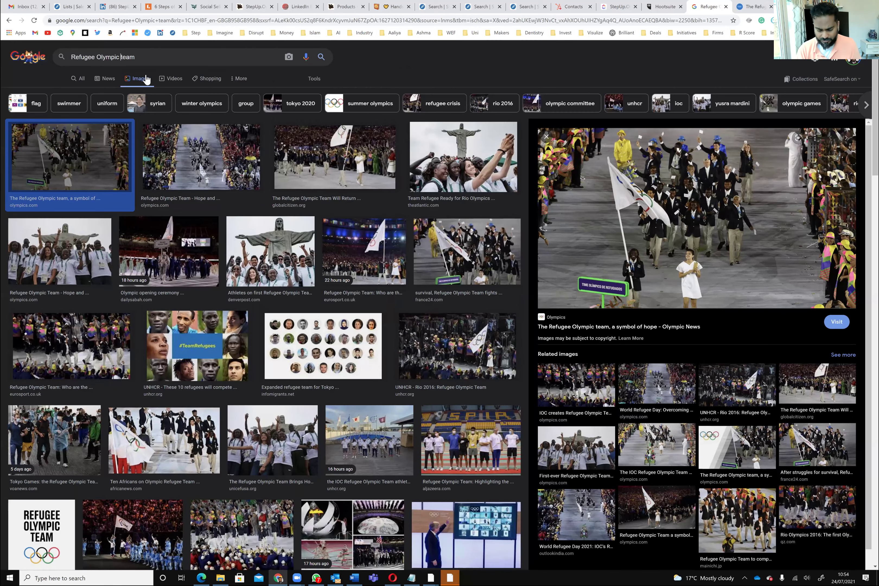
pyautogui.write('Tokyo')
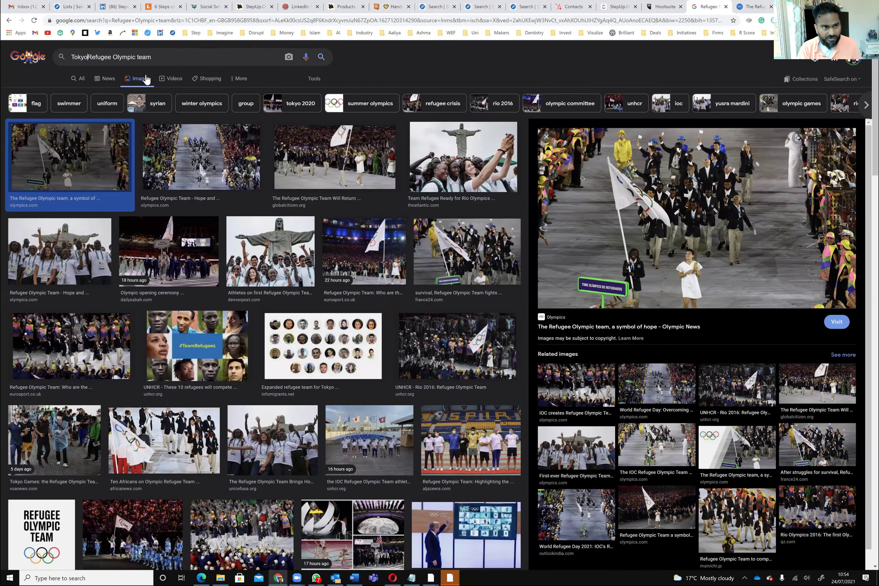
pyautogui.press('Return')
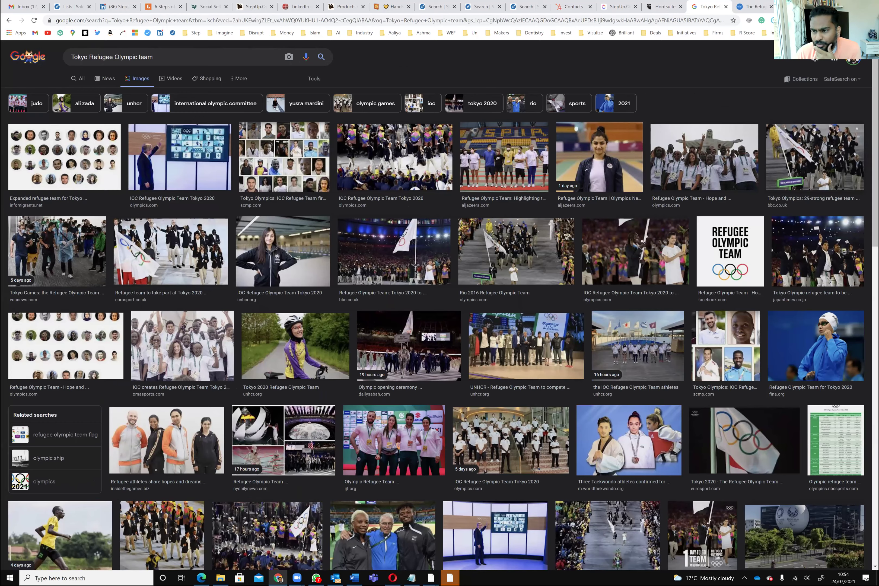
# Preview the BBC 29-strong refugee team photo, then open Eurosport's Refugee Team at Tokyo 2020 article.
pyautogui.click(772, 176)
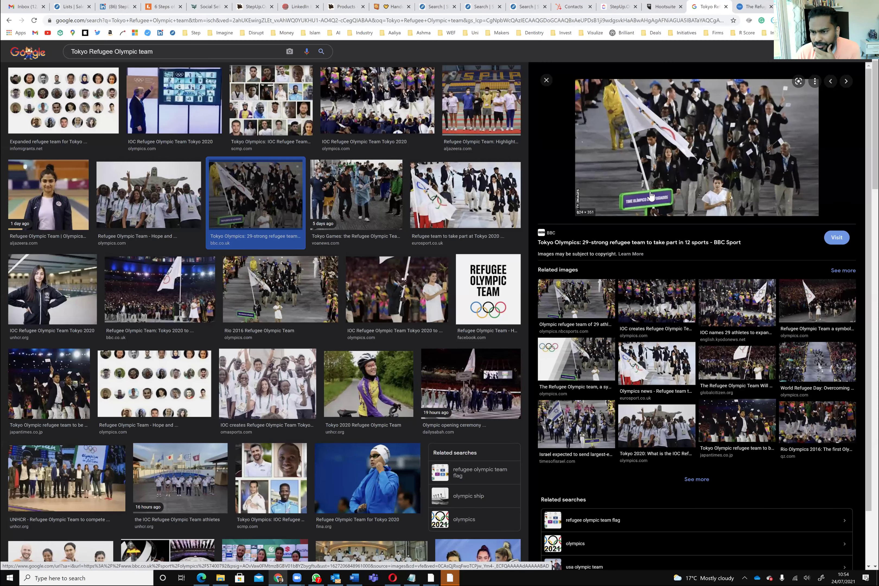
pyautogui.scroll(2, 648, 200)
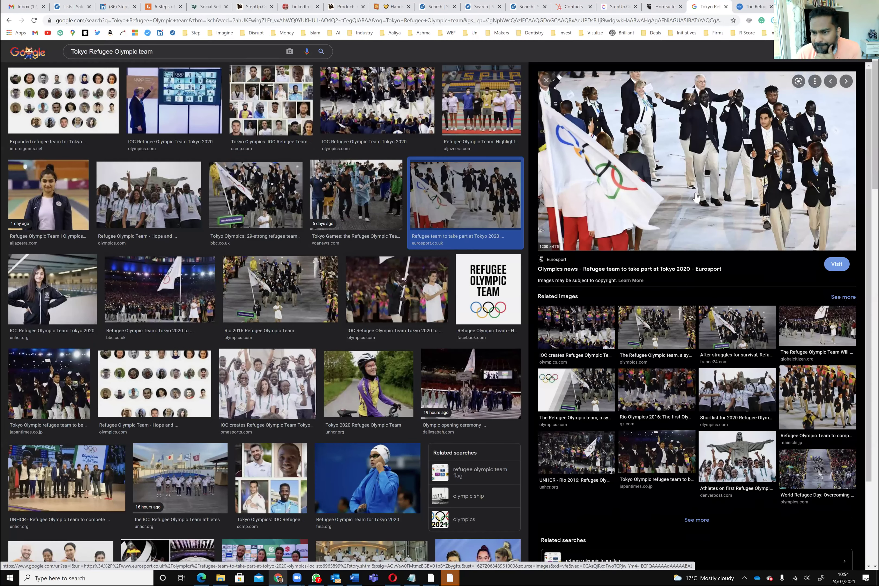
pyautogui.scroll(2, 692, 197)
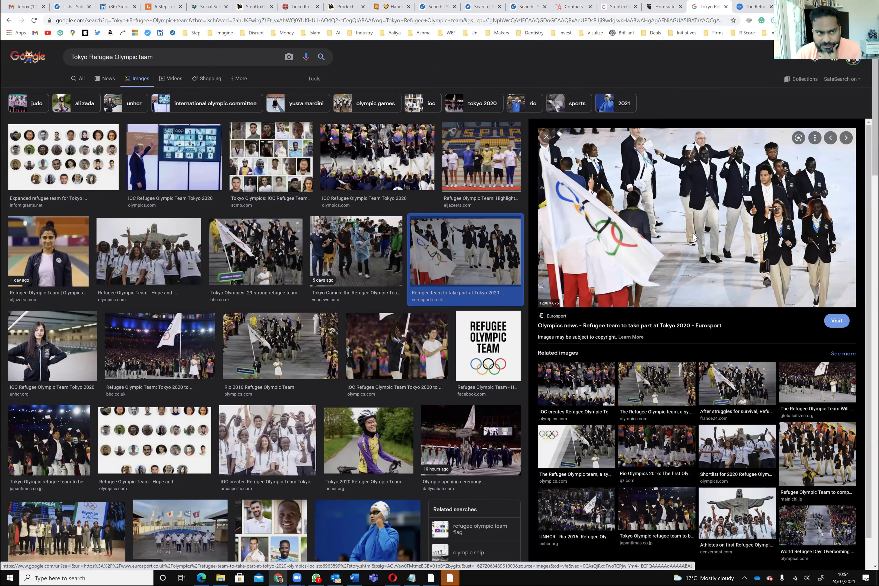
pyautogui.click(462, 273)
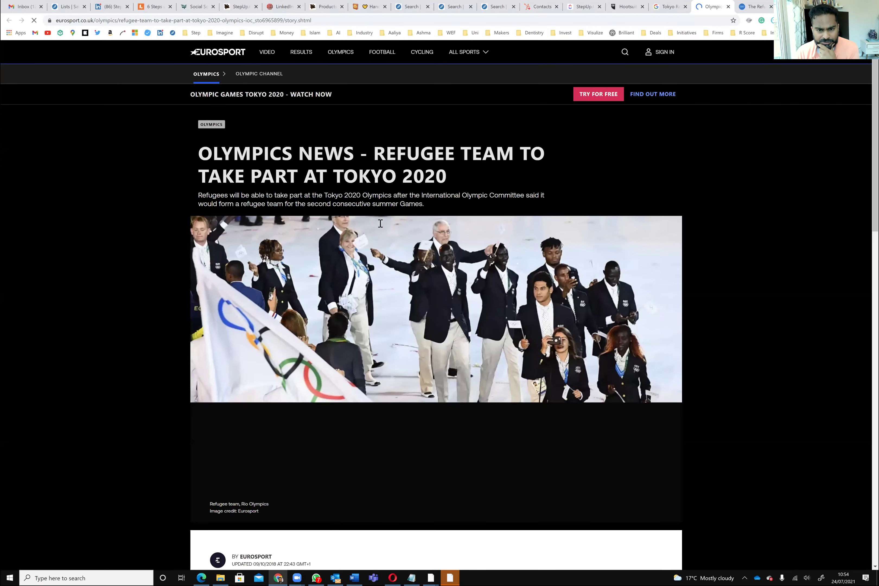
# Accept the Eurosport cookie notice and save the refugee team photo to Downloads as .webp.
pyautogui.scroll(-3, 380, 224)
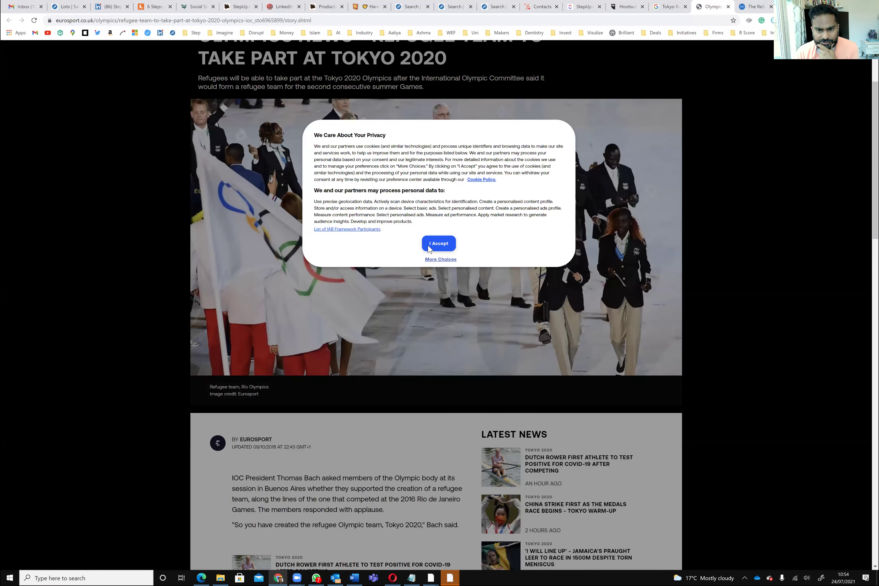
pyautogui.click(438, 250)
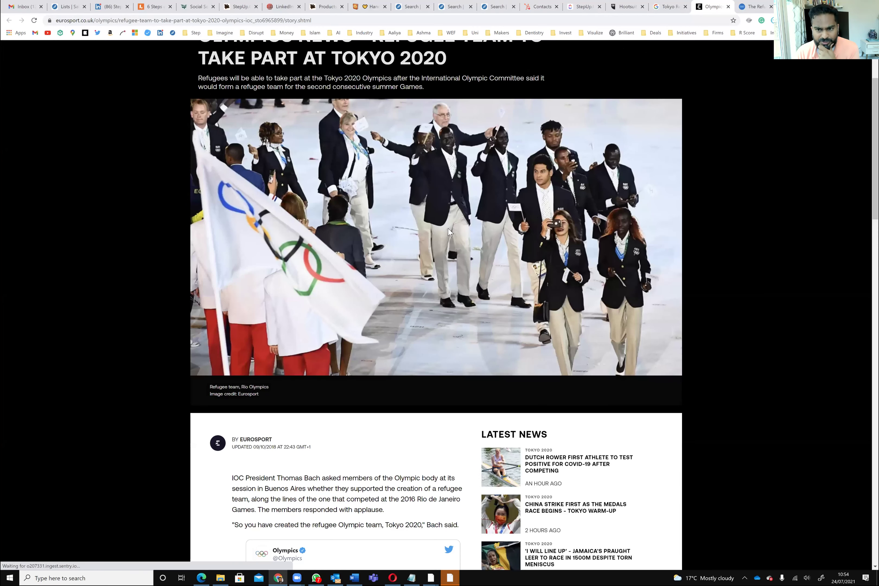
pyautogui.rightClick(436, 198)
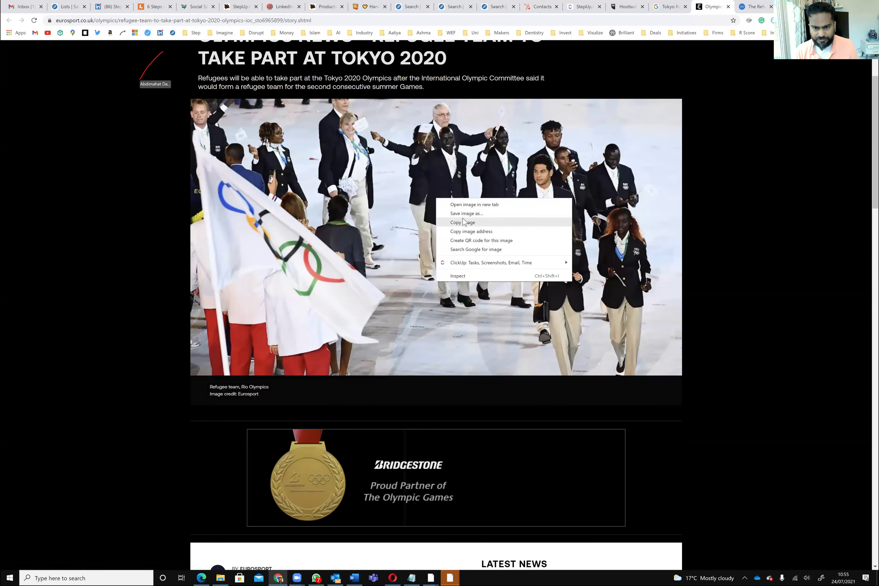
pyautogui.click(464, 215)
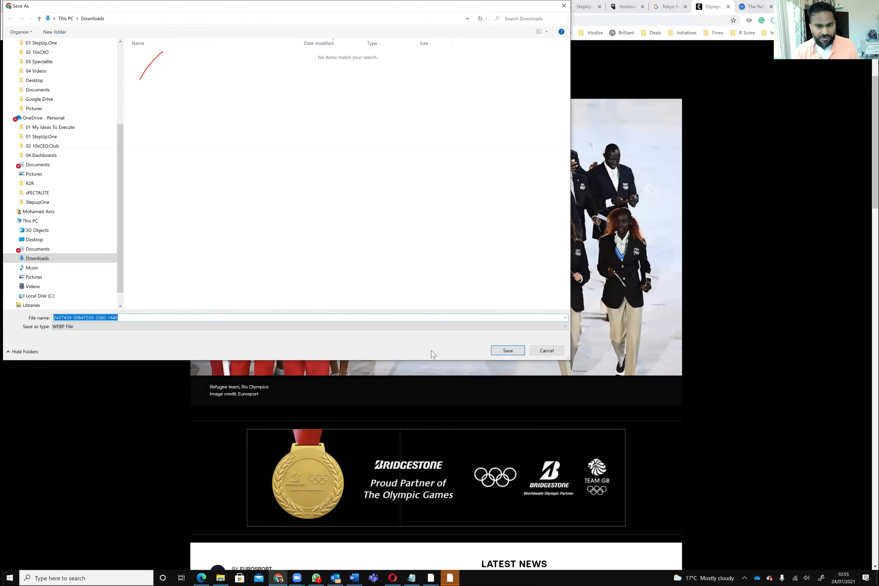
pyautogui.press('BackSpace')
pyautogui.press('Escape')
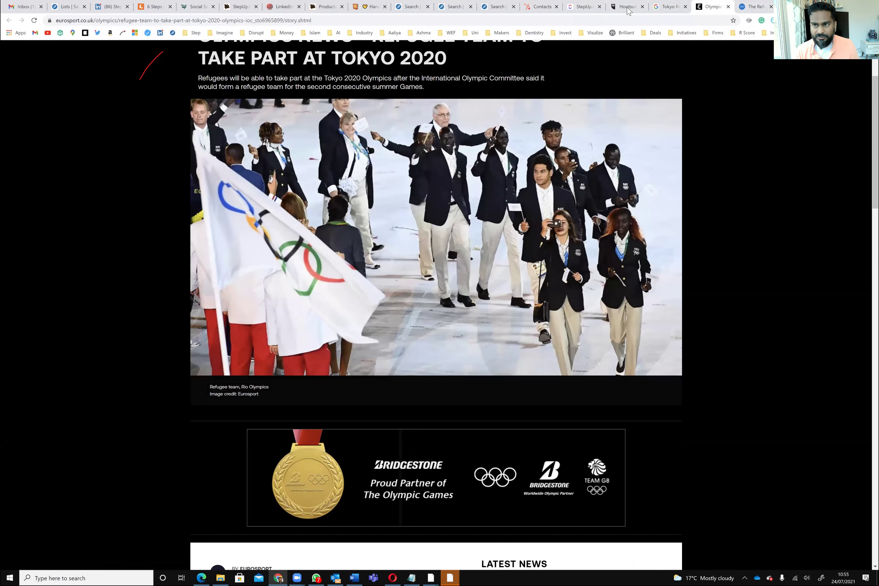
# Cancel a duplicate save of the photo and return to the Tokyo Refugee Olympic team image results.
pyautogui.click(620, 6)
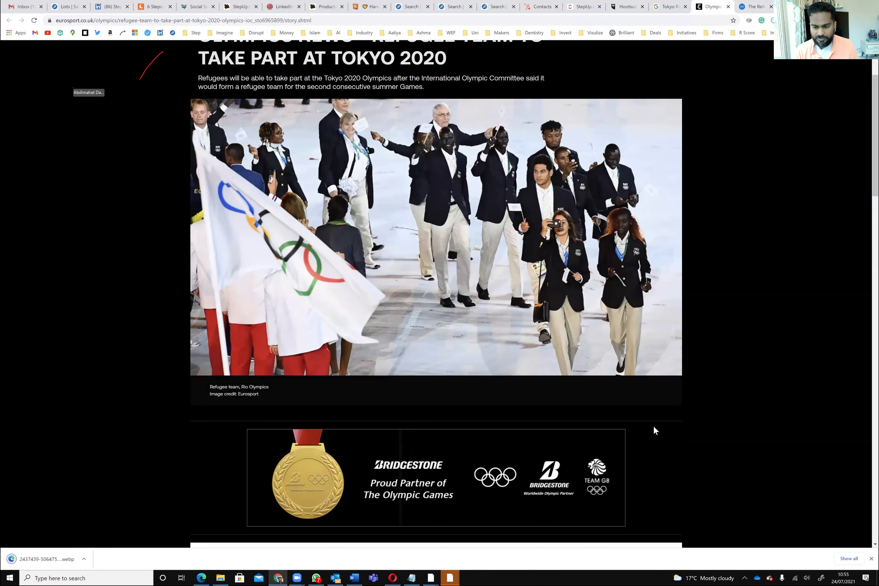
pyautogui.rightClick(461, 244)
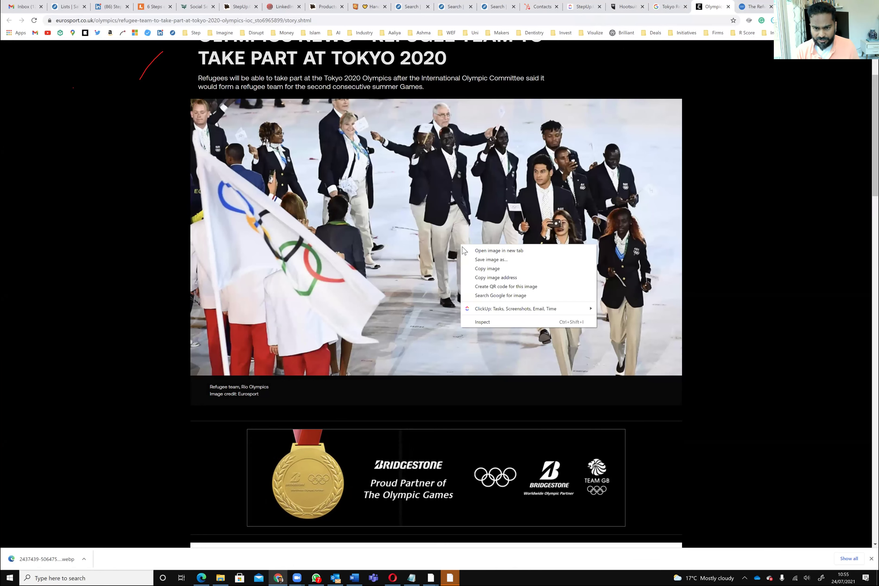
pyautogui.click(475, 263)
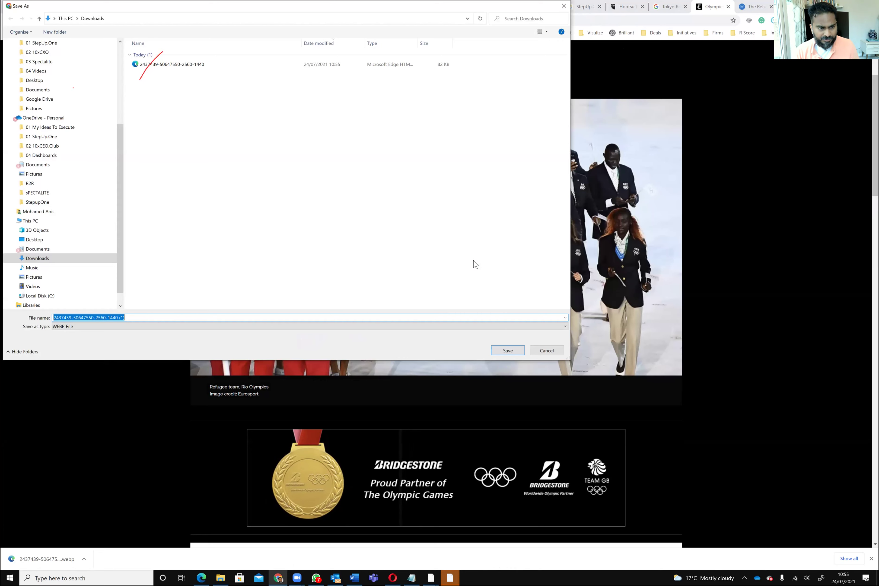
pyautogui.click(547, 351)
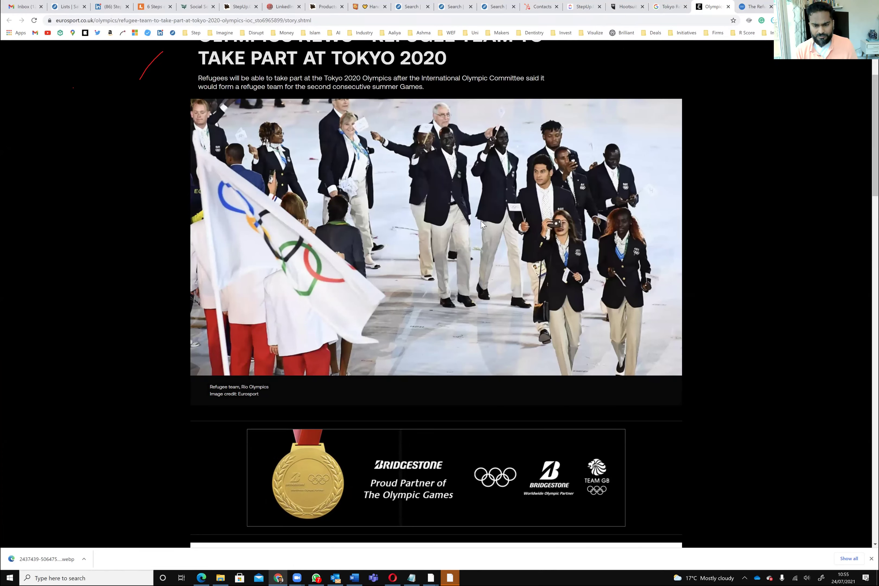
pyautogui.hotkey('alt', 'Tab')
pyautogui.hotkey('alt', 'Tab')
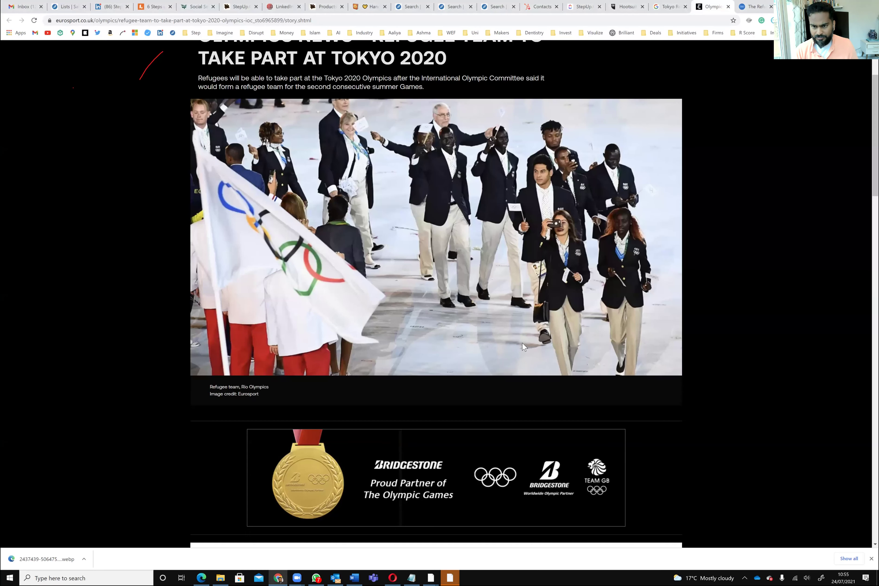
pyautogui.click(669, 7)
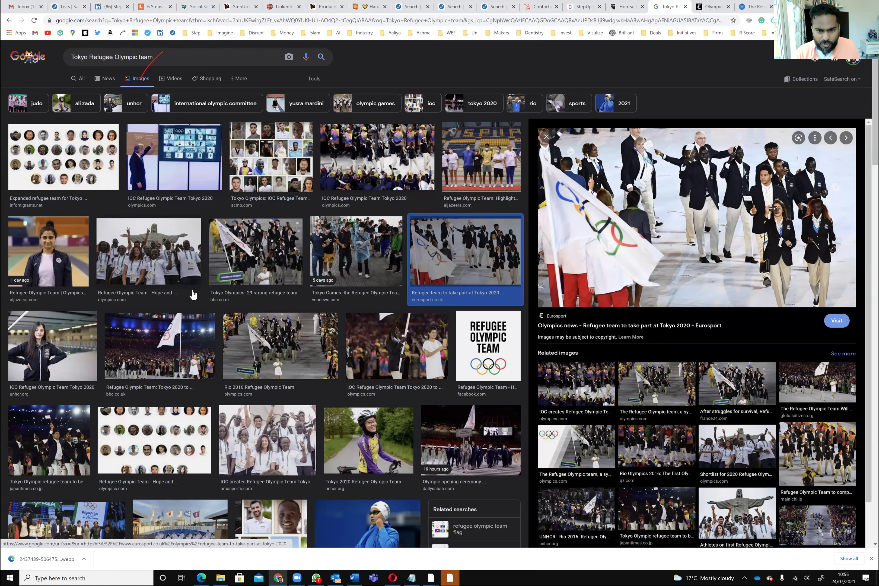
# Remove 'Olympic' from the search and preview the olympics.com, Independent and BBC refugee team images.
pyautogui.scroll(-2, 201, 267)
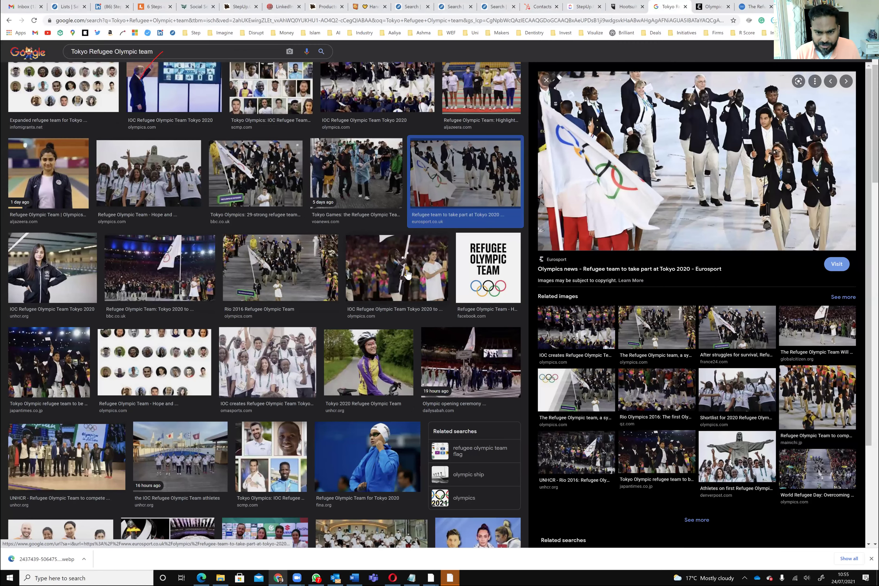
pyautogui.click(339, 304)
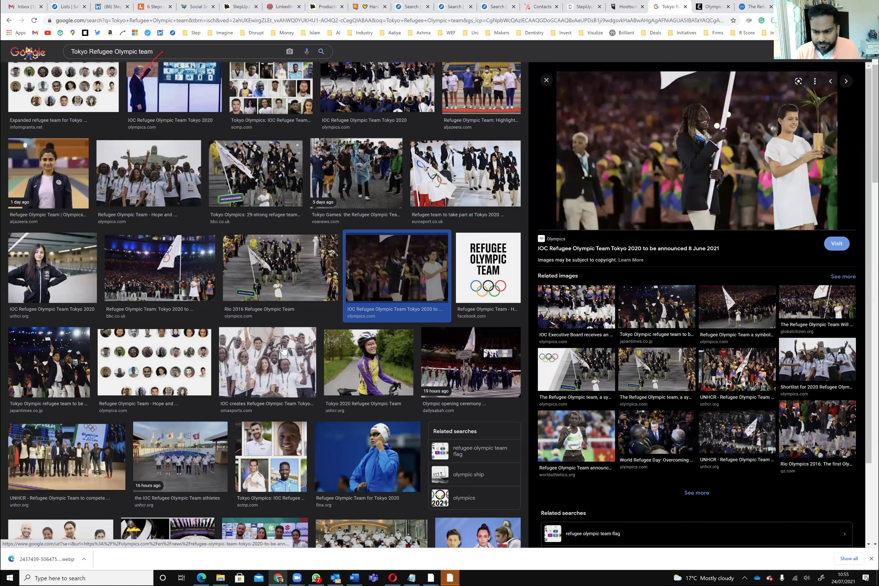
pyautogui.scroll(3, 117, 60)
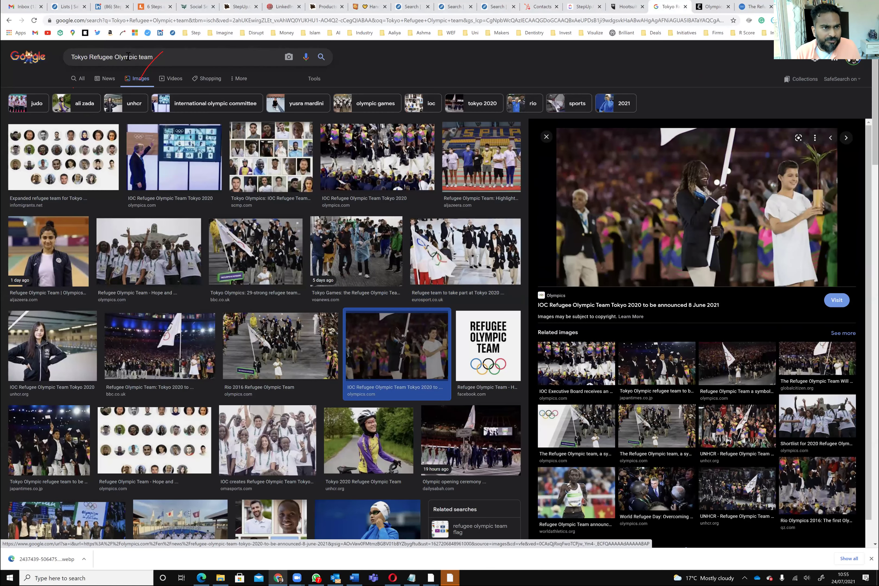
pyautogui.doubleClick(125, 57)
pyautogui.press('BackSpace')
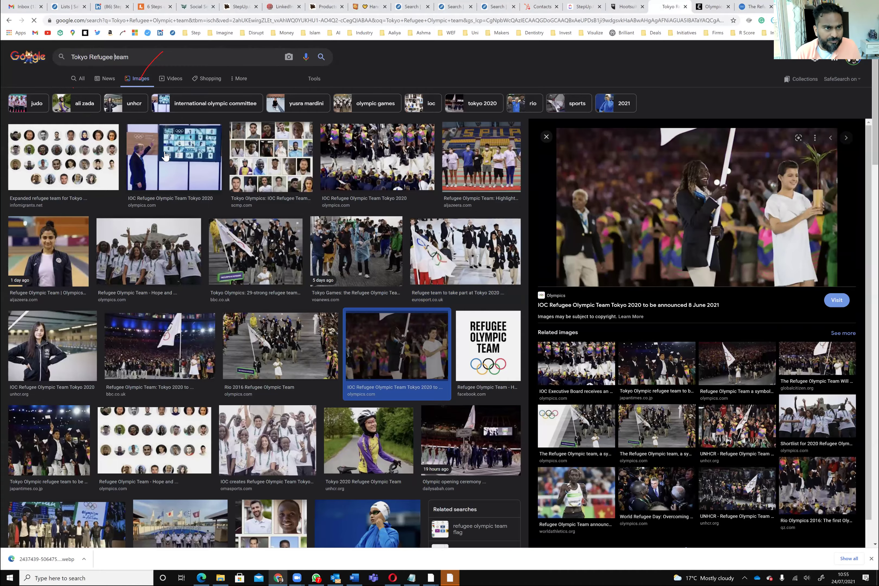
pyautogui.press('Return')
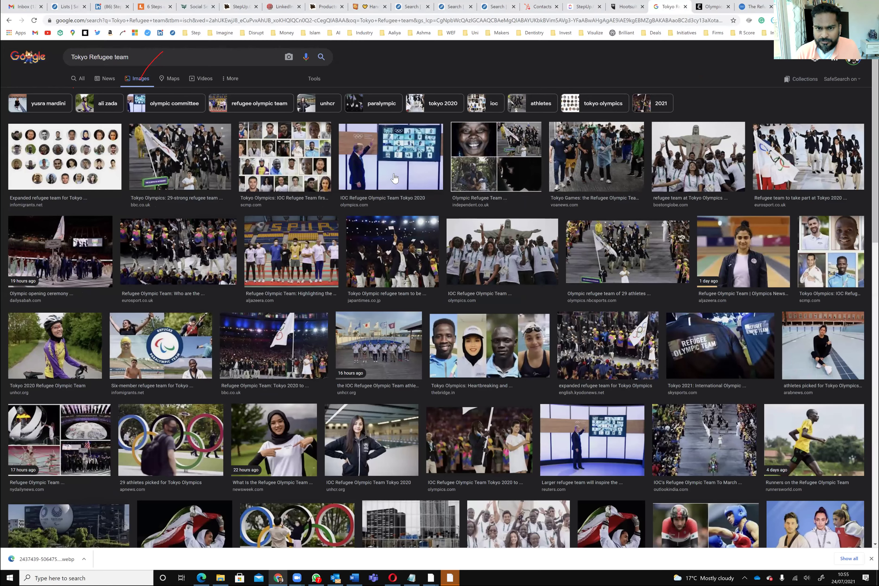
pyautogui.click(523, 183)
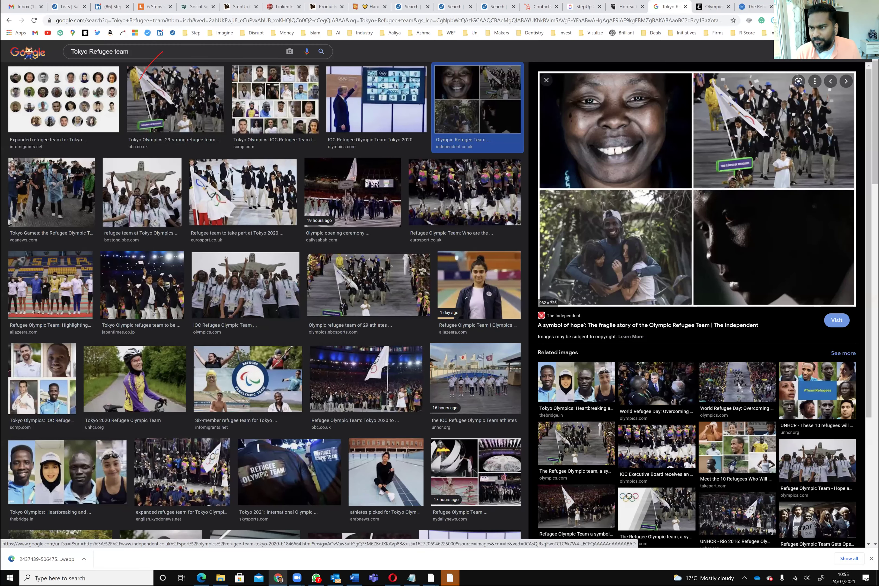
pyautogui.moveTo(538, 315); pyautogui.dragTo(578, 354)
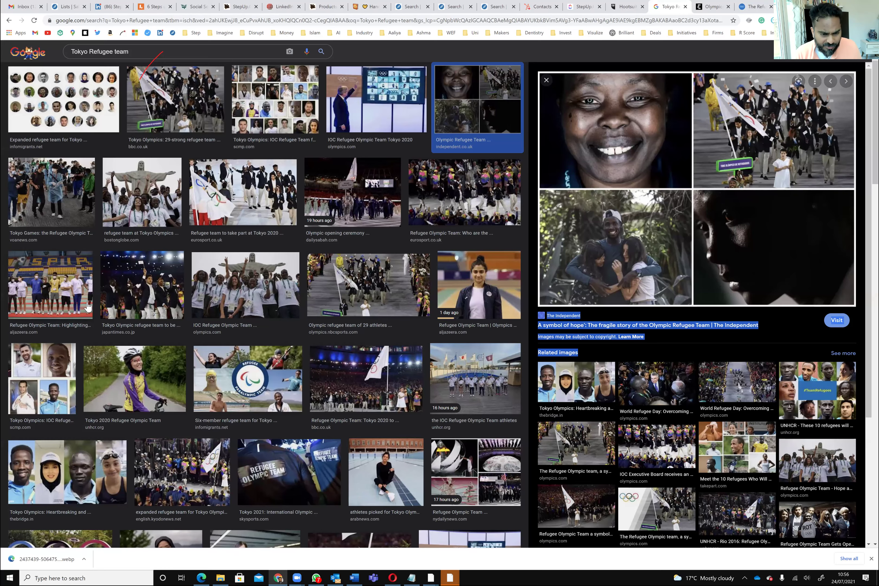
pyautogui.scroll(-3, 88, 306)
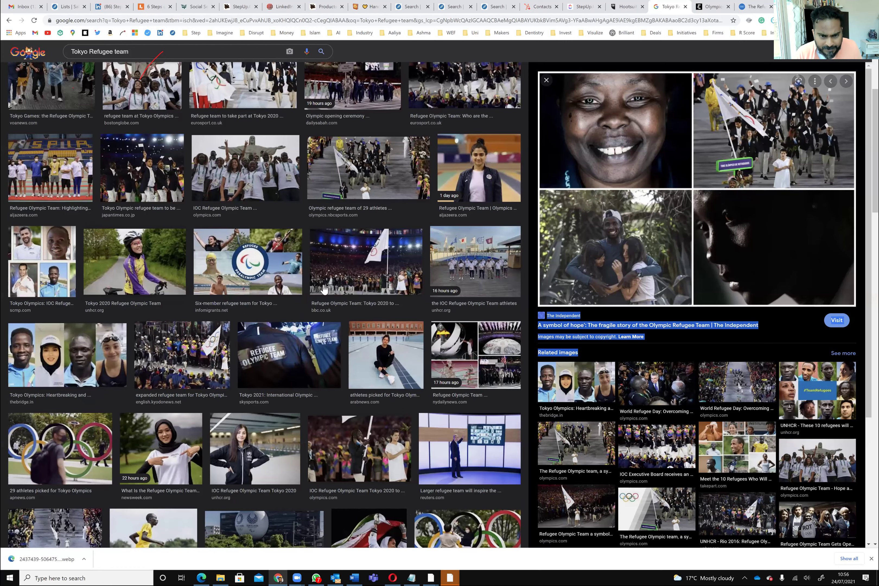
pyautogui.click(392, 282)
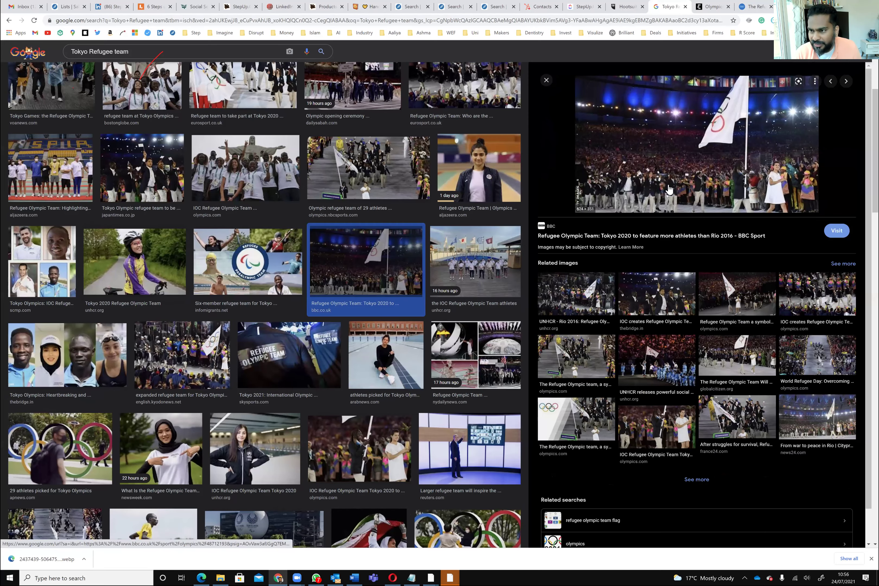
pyautogui.scroll(2, 675, 193)
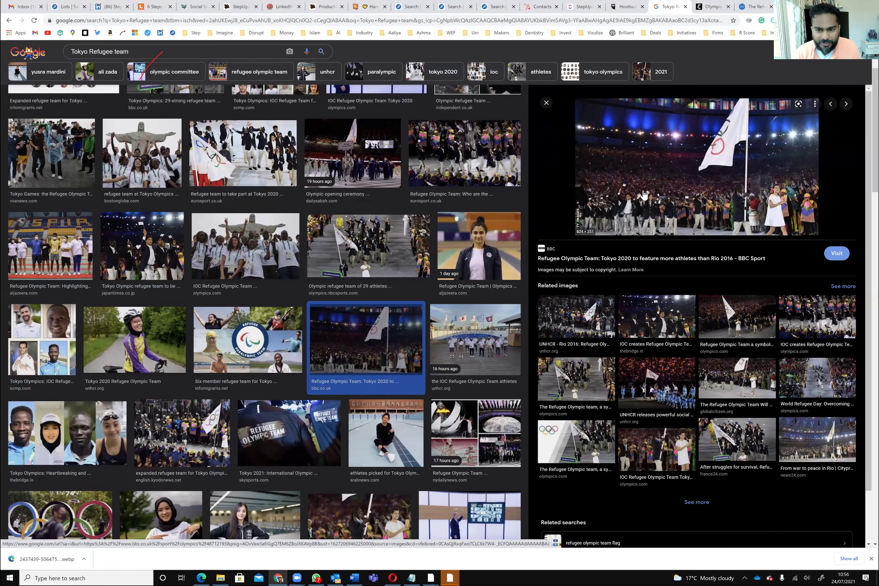
pyautogui.scroll(2, 422, 274)
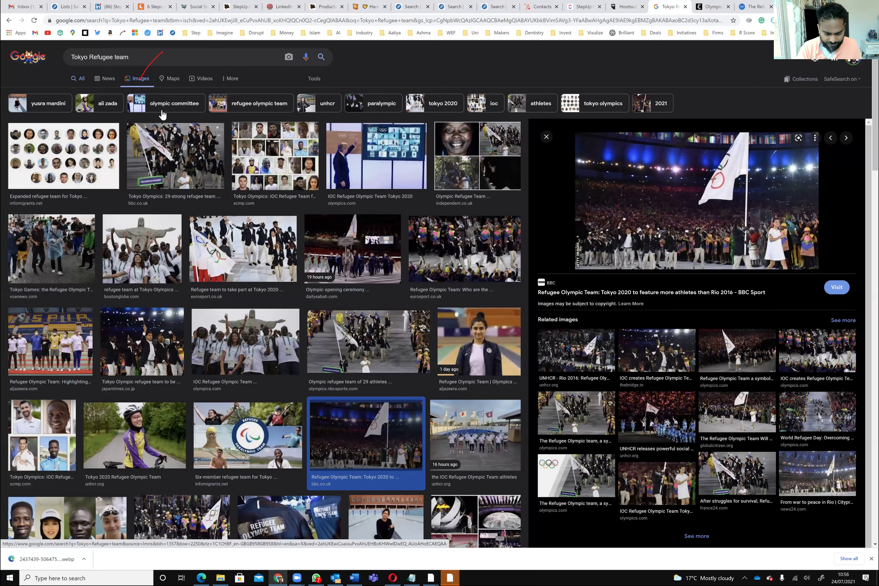
# Search 'Tokyo Refugee Olympic team' again and preview Daily Sabah's opening-ceremony photo, cancelling the save.
pyautogui.write('Olympi')
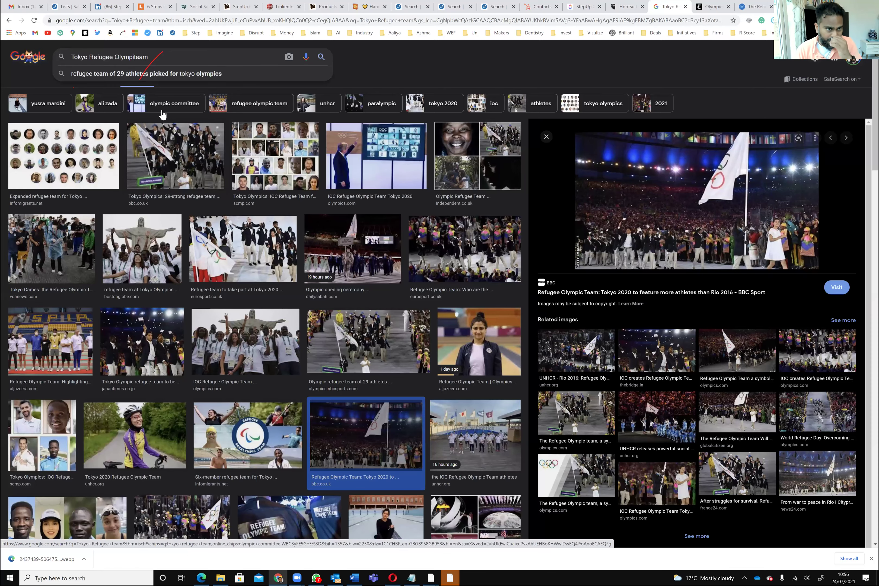
pyautogui.write('c')
pyautogui.press('Return')
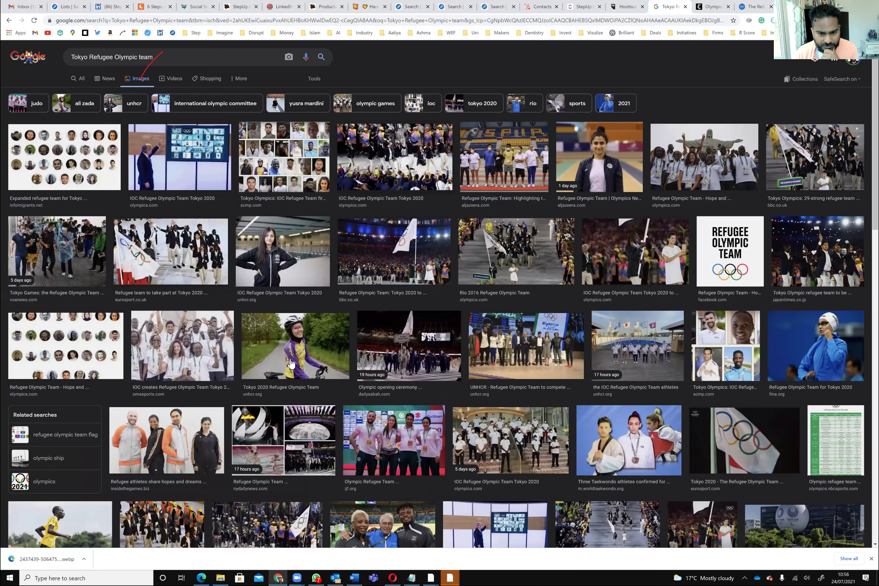
pyautogui.click(416, 361)
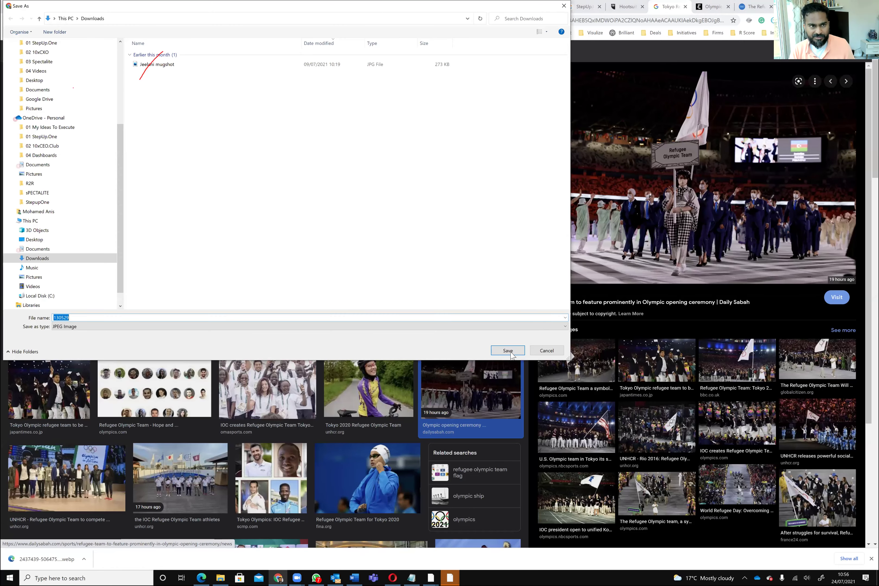
pyautogui.click(537, 353)
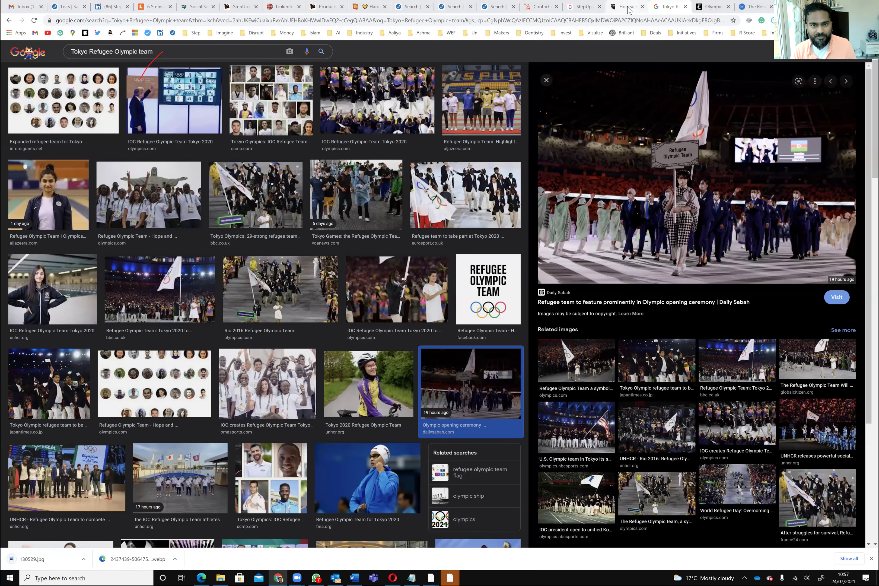
# Attach 130529.jpg from the Downloads folder to the Hootsuite post draft.
pyautogui.hotkey('ctrl', 'shift', 'Tab')
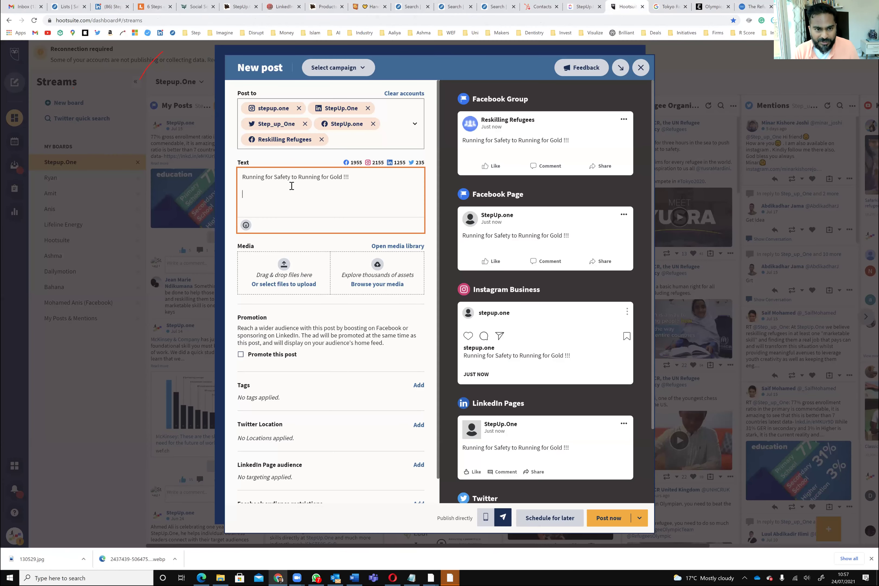
pyautogui.tripleClick(291, 183)
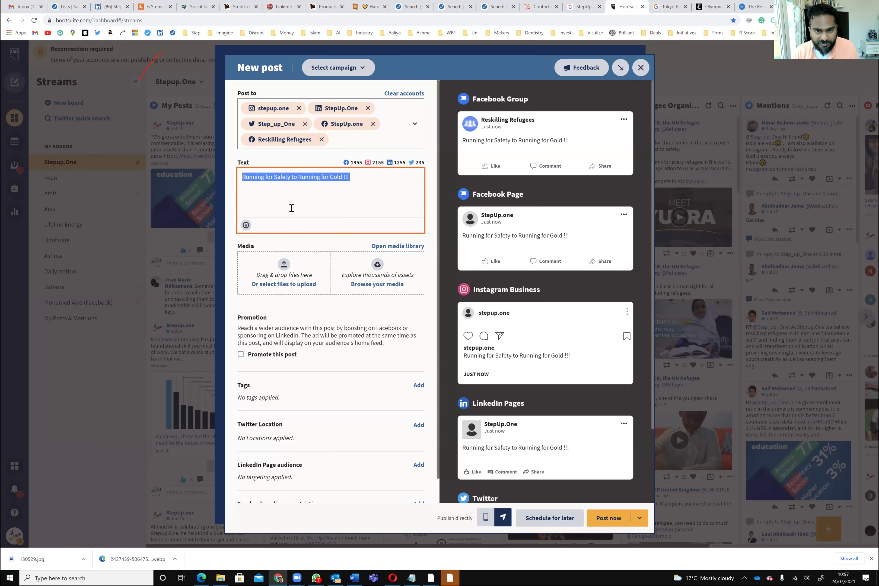
pyautogui.click(282, 282)
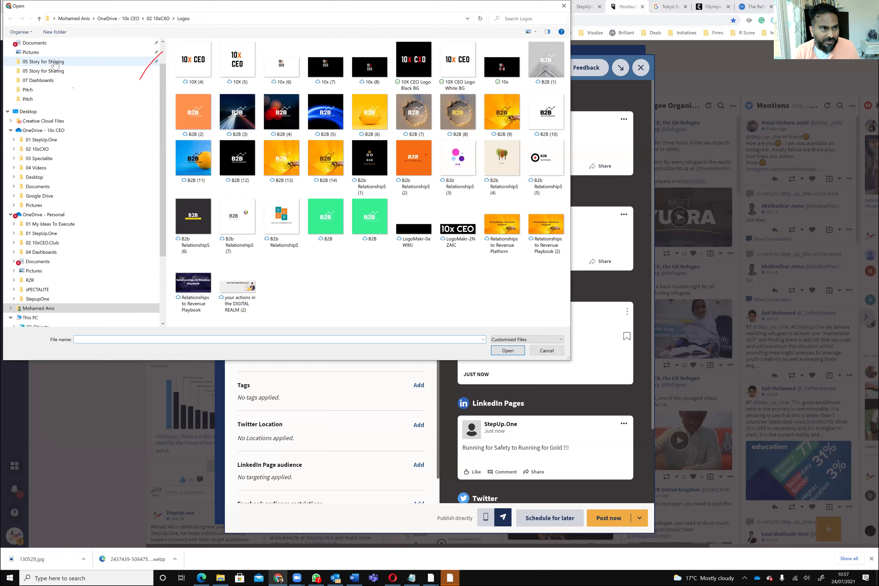
pyautogui.scroll(1, 49, 64)
pyautogui.click(45, 66)
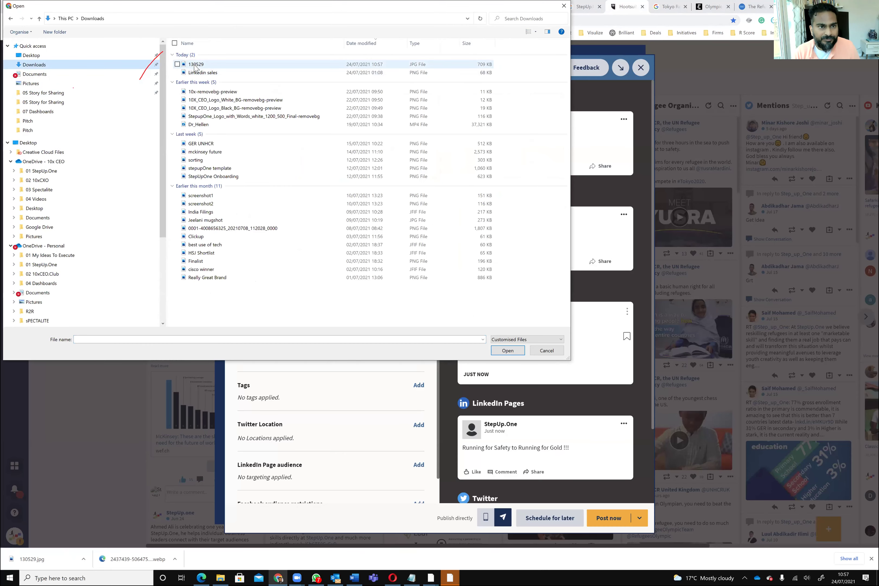
pyautogui.doubleClick(195, 64)
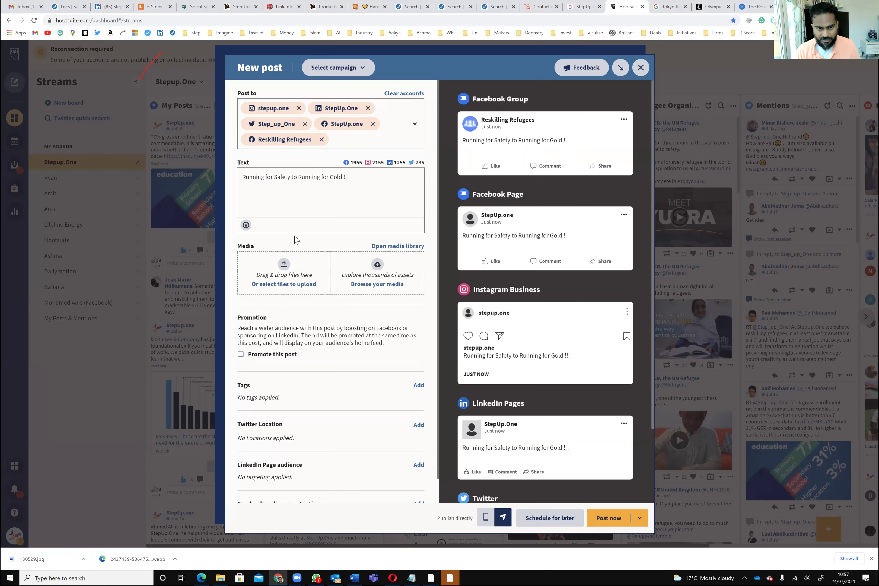
# Prefix the post with 'From' so it reads 'From Running for Safety to Running for Gold !!!'.
pyautogui.click(255, 182)
pyautogui.write('From')
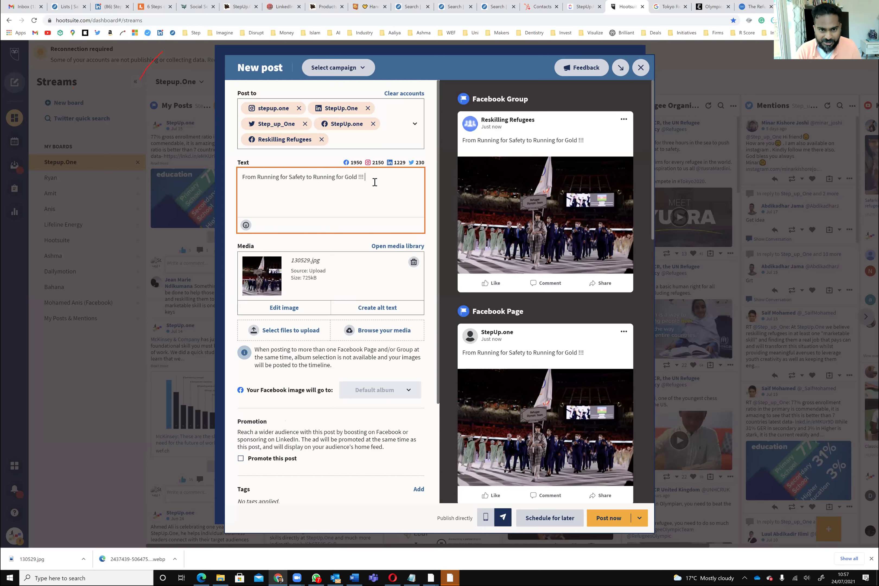
pyautogui.hotkey('ctrl', 'a')
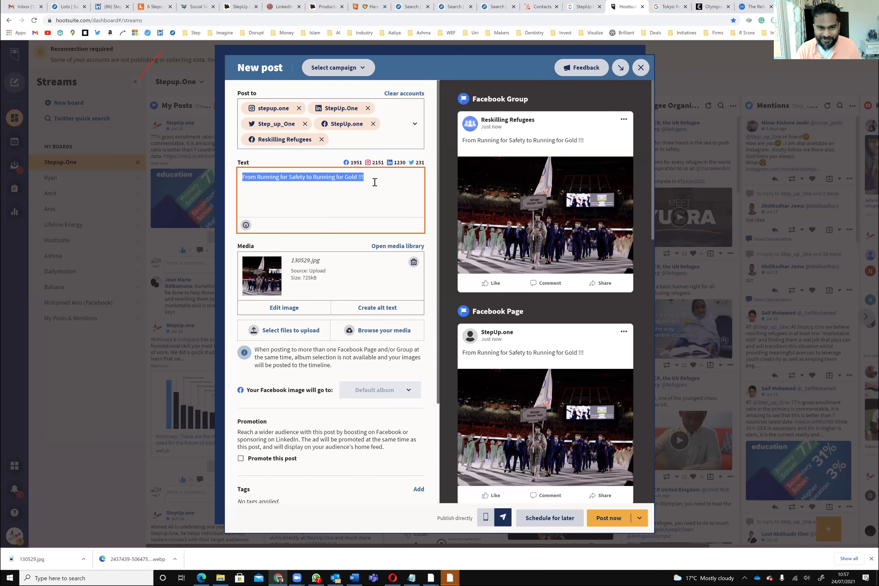
pyautogui.click(375, 182)
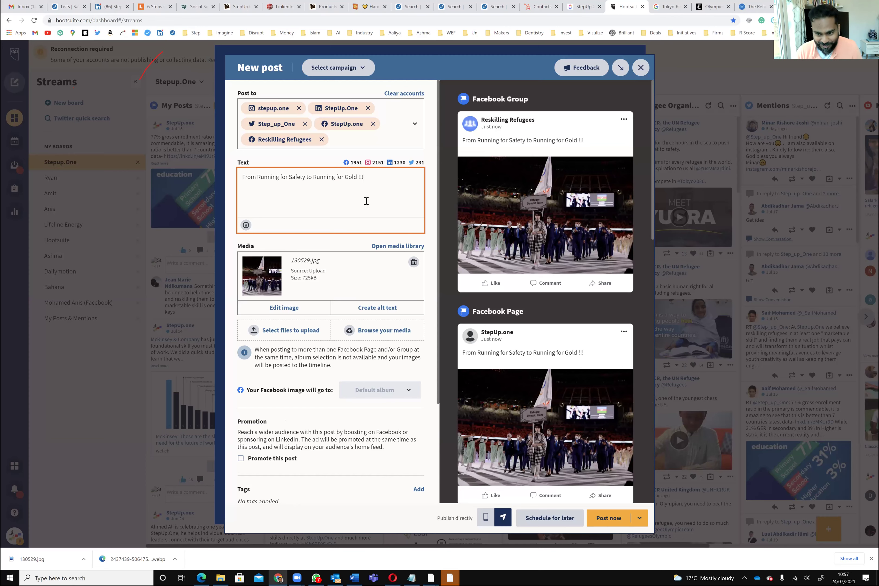
pyautogui.hotkey('ctrl', 'a')
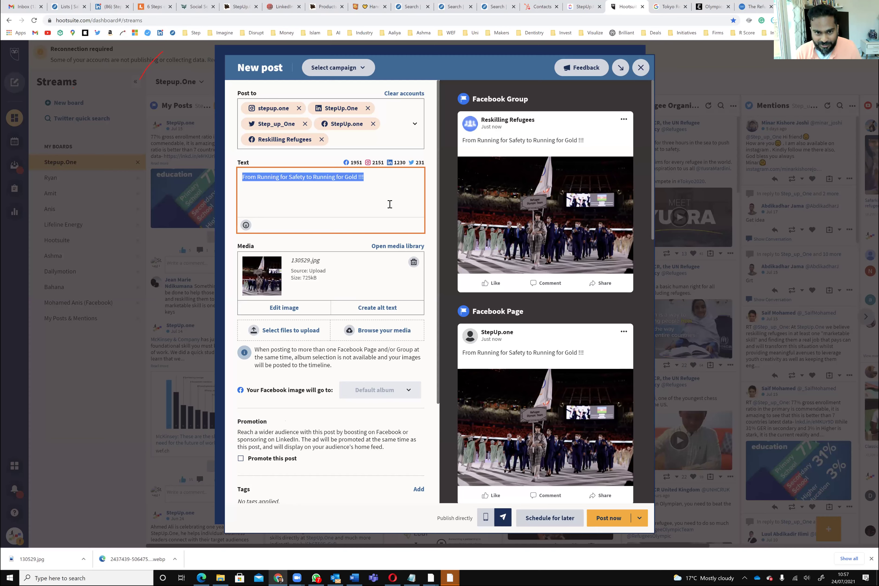
pyautogui.click(387, 187)
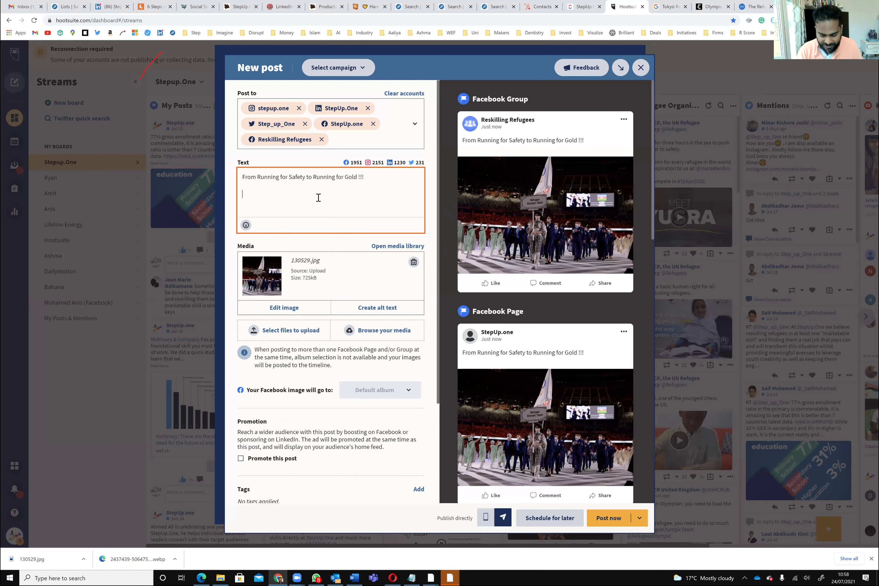
pyautogui.write('@')
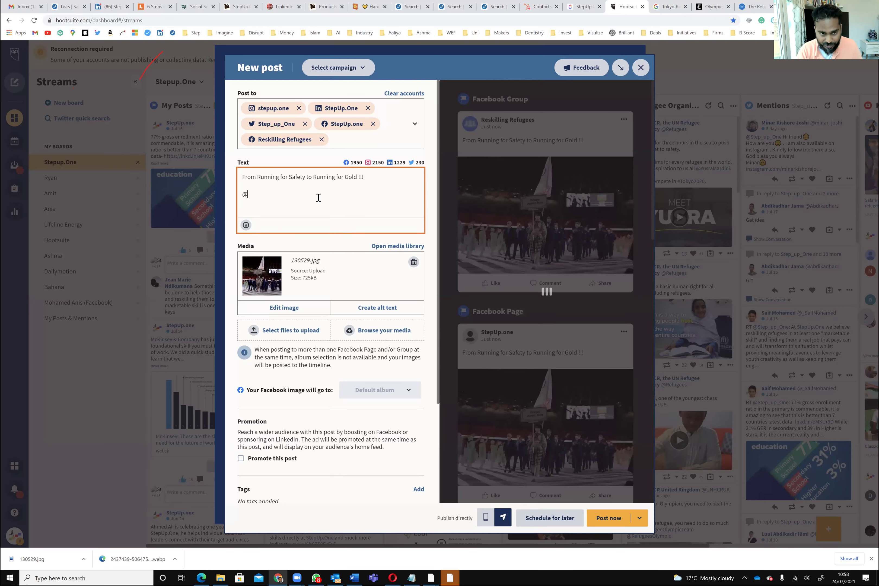
pyautogui.write('REfug')
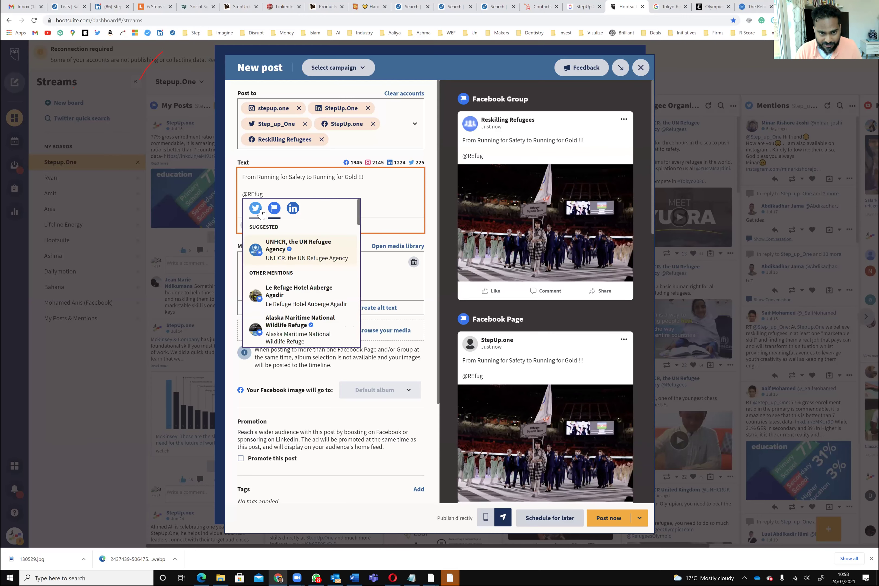
pyautogui.click(276, 253)
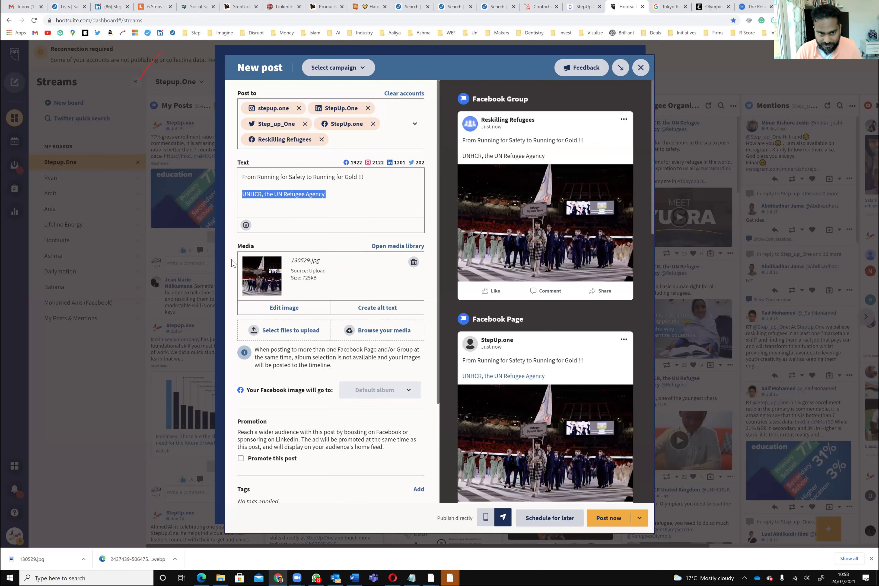
pyautogui.press('BackSpace')
pyautogui.write('Redefi')
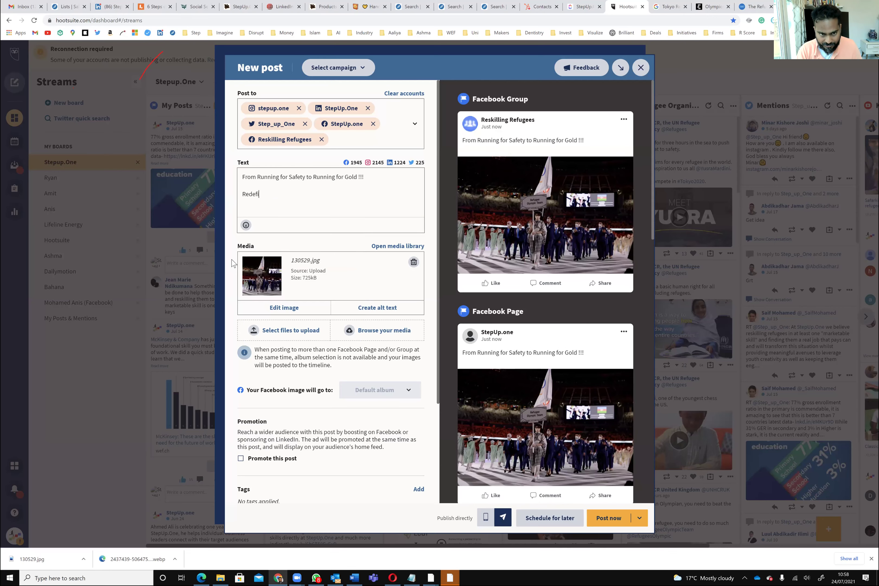
pyautogui.write('ning p')
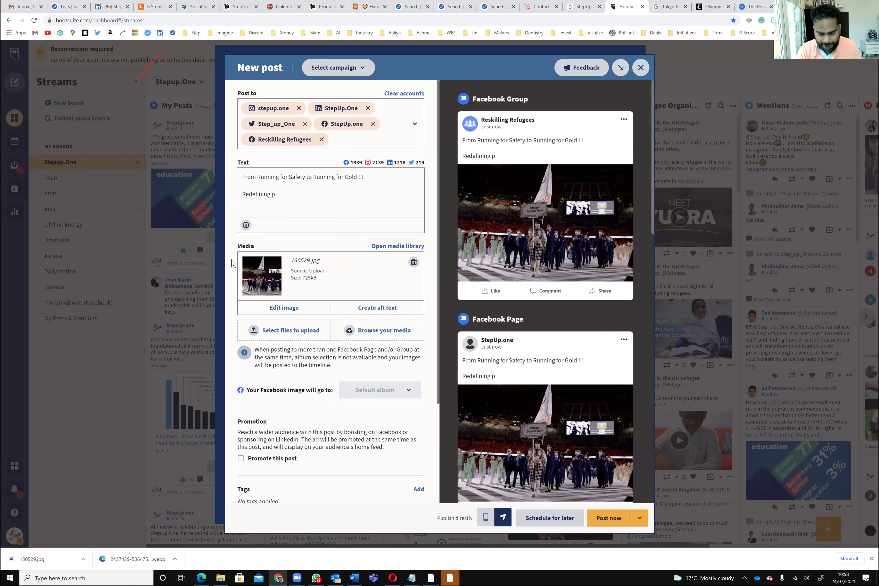
pyautogui.hotkey('shift', 'Home')
pyautogui.press('BackSpace')
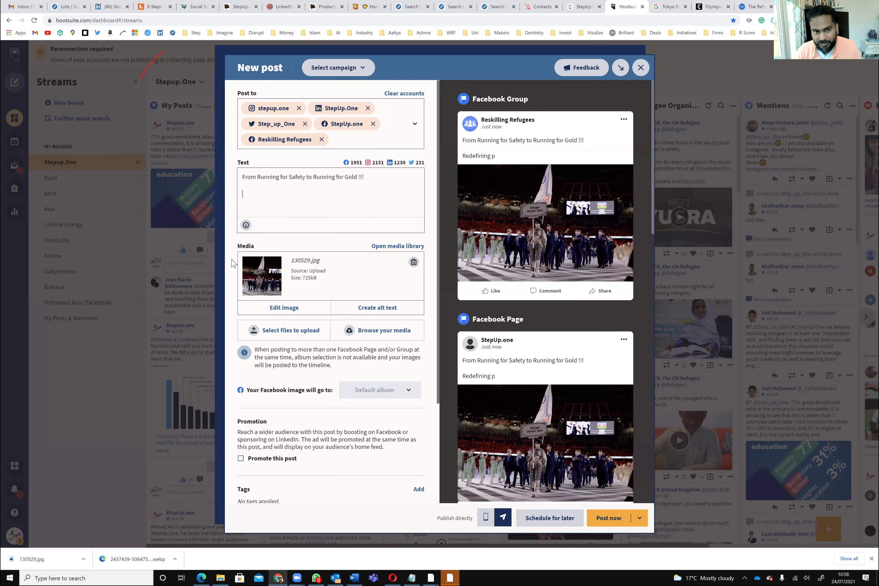
pyautogui.press('BackSpace')
pyautogui.press('BackSpace')
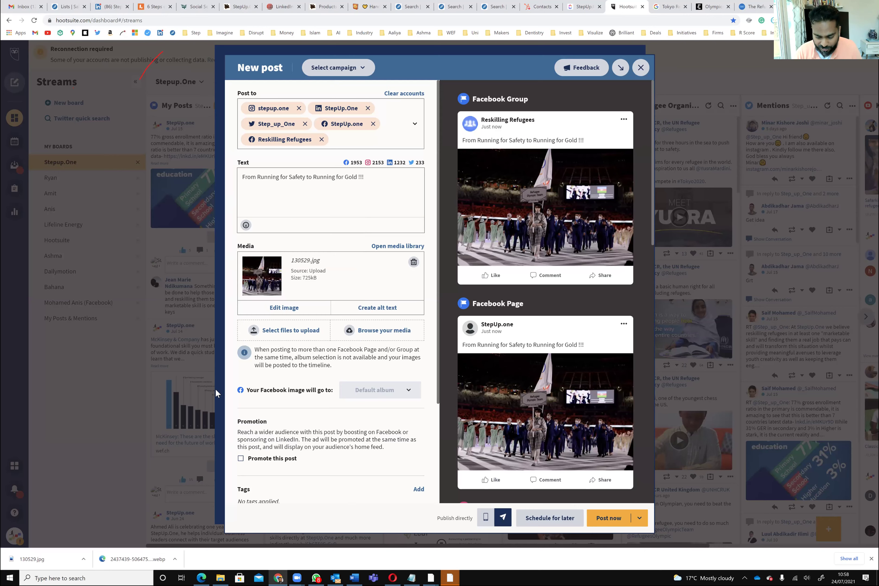
pyautogui.press('Return')
pyautogui.press('Return')
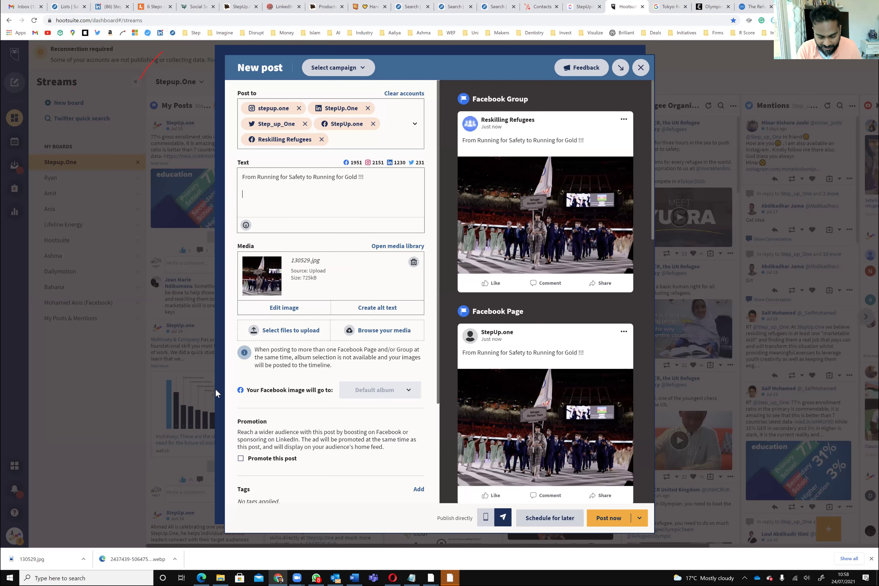
# Type '#Refugees #Tokyo2020 #' on the post's second line, correcting the year.
pyautogui.write('#')
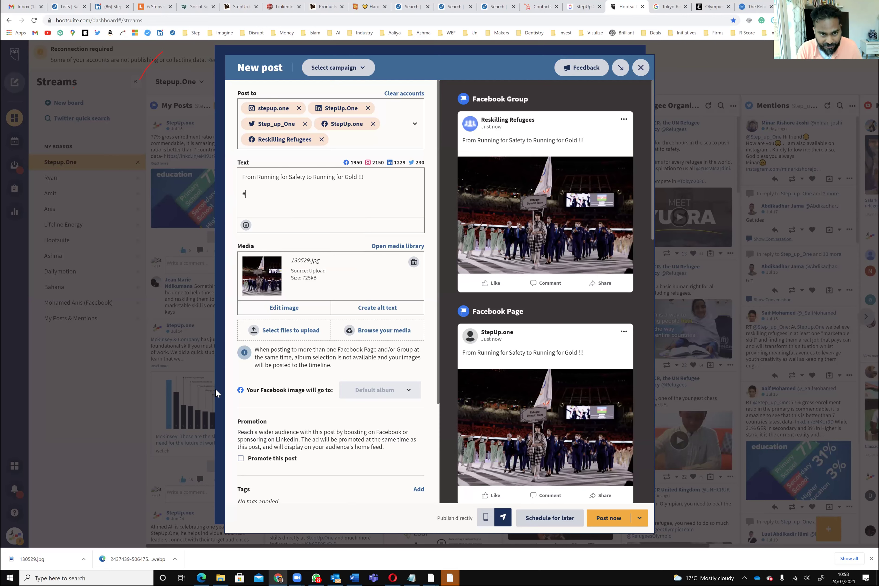
pyautogui.write('Refugees ')
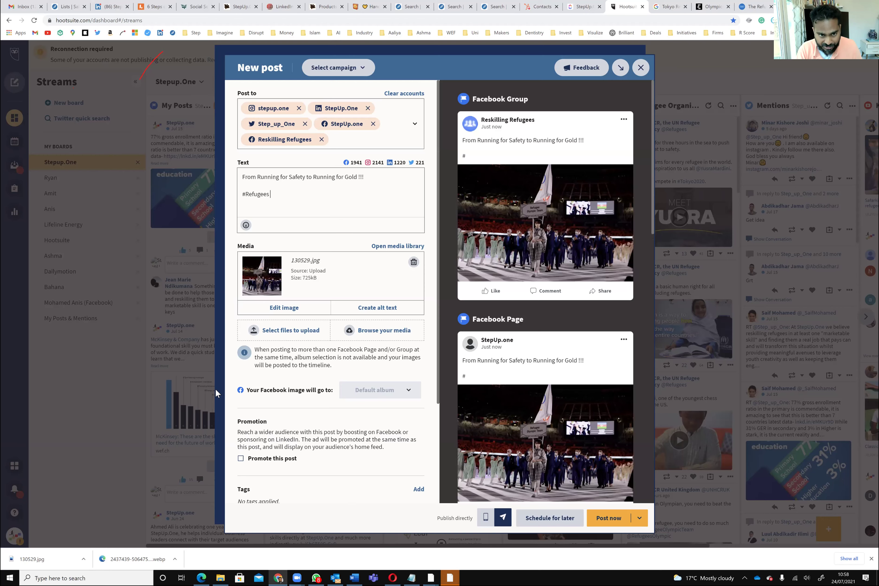
pyautogui.write('#T')
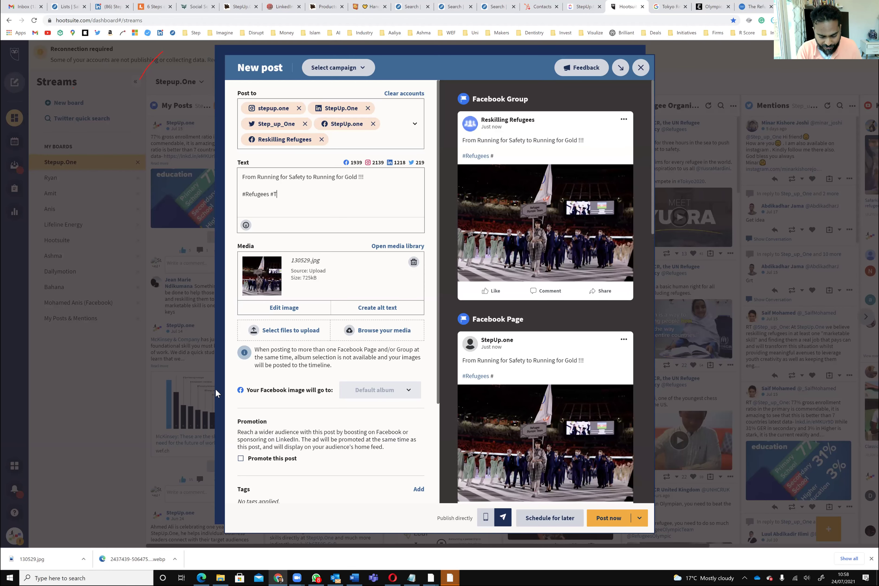
pyautogui.write('okyo202')
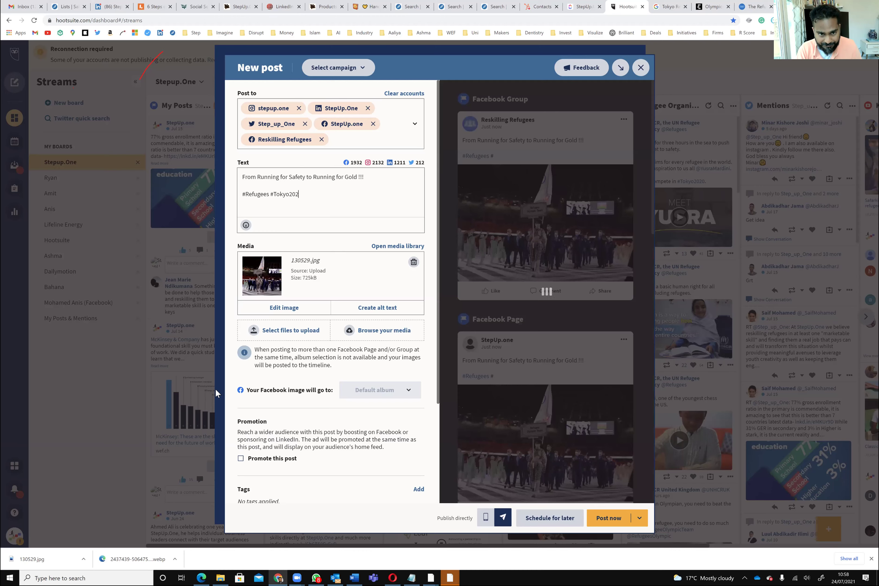
pyautogui.write('2')
pyautogui.press('BackSpace')
pyautogui.write('0 #')
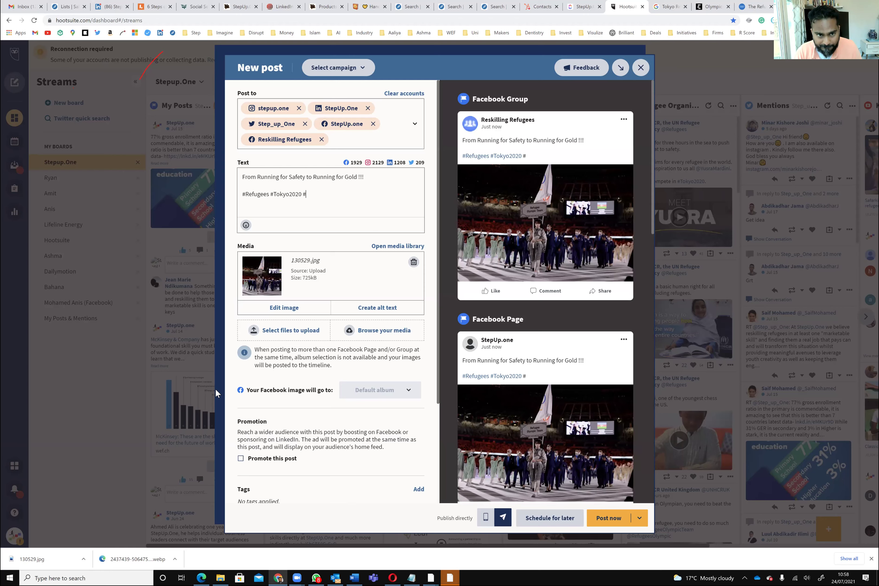
# Delete the leading 'From' from the headline and leave the caret at the hashtag line's end.
pyautogui.press('Up')
pyautogui.hotkey('ctrl', 'shift', 'Right')
pyautogui.press('Delete')
pyautogui.hotkey('shift', 'End')
pyautogui.press('Down')
pyautogui.press('Down')
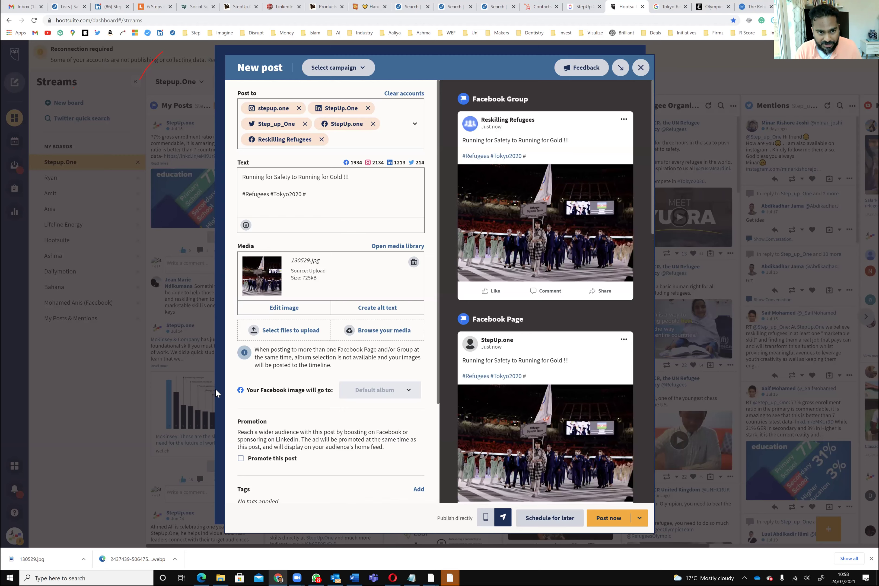
pyautogui.hotkey('shift', 'End')
pyautogui.press('End')
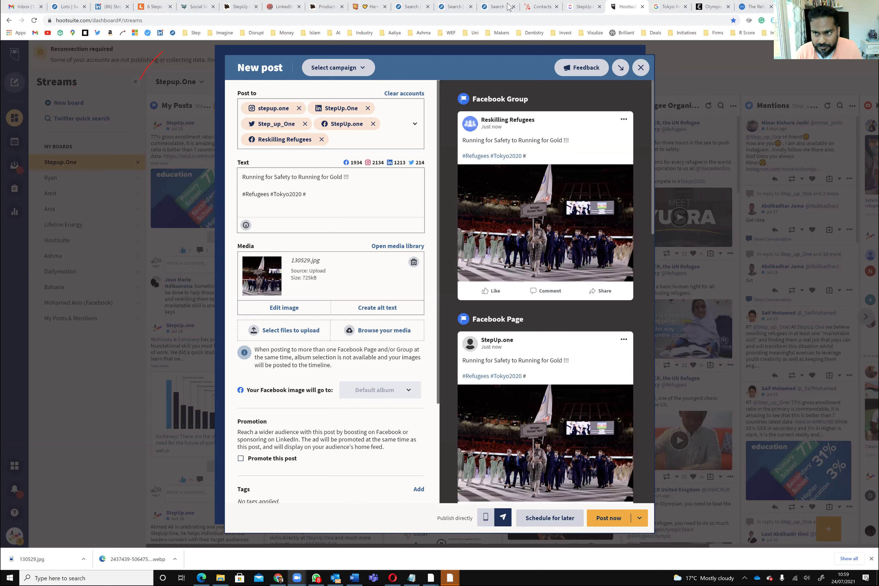
pyautogui.tripleClick(279, 194)
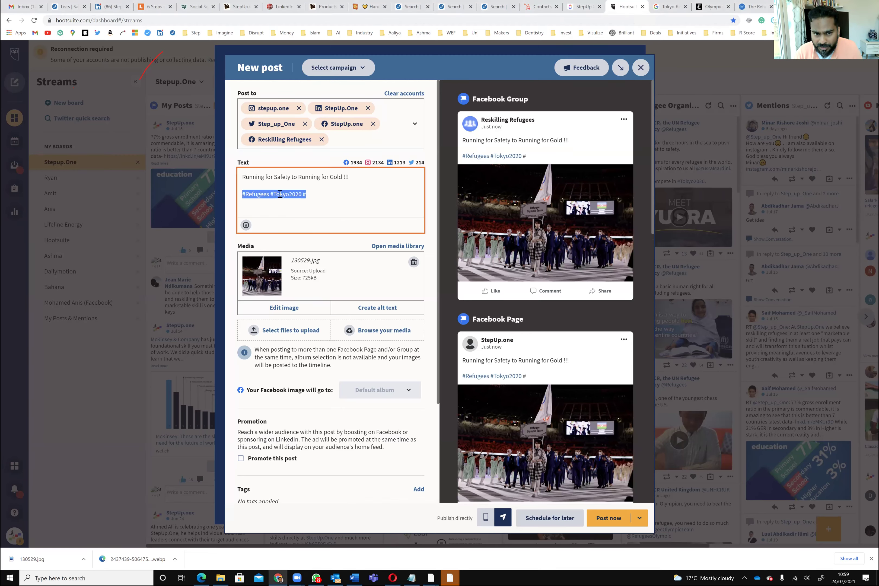
pyautogui.click(314, 195)
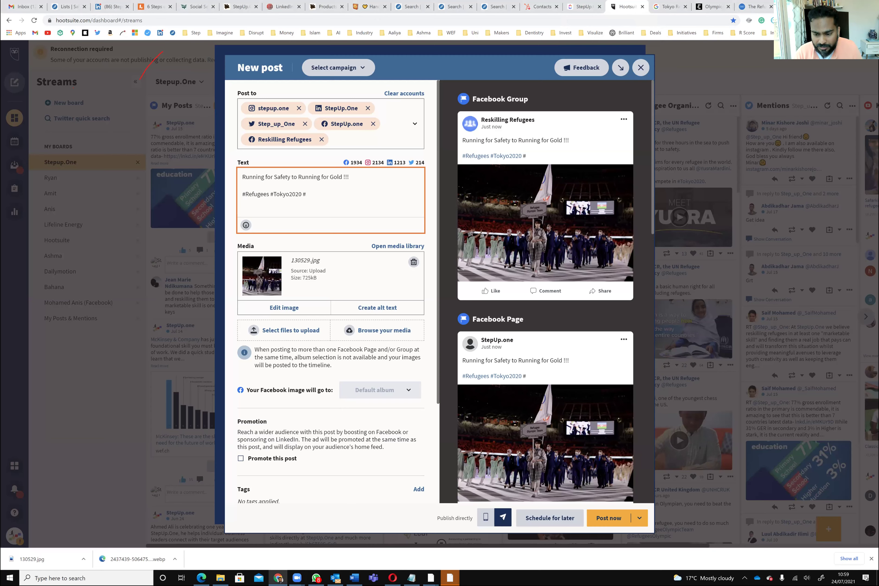
pyautogui.hotkey('alt', 'Tab')
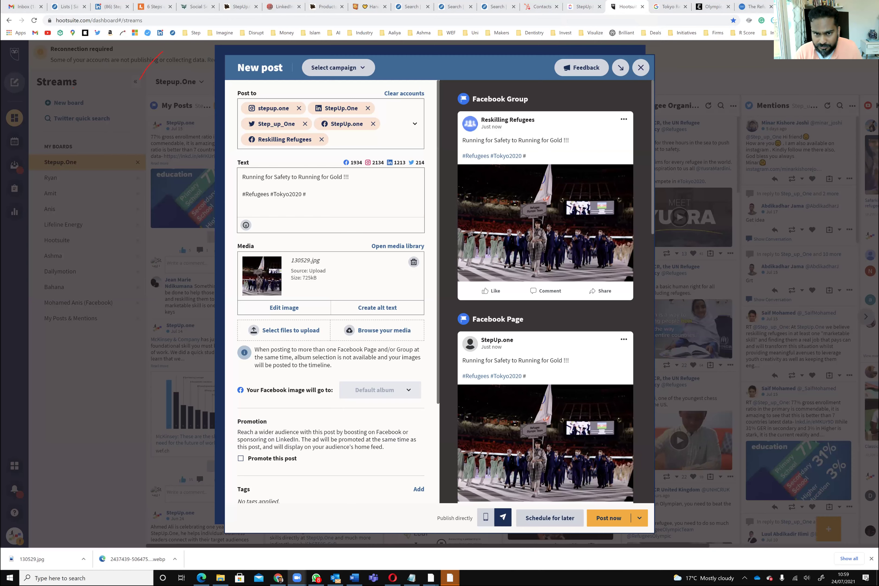
pyautogui.click(341, 195)
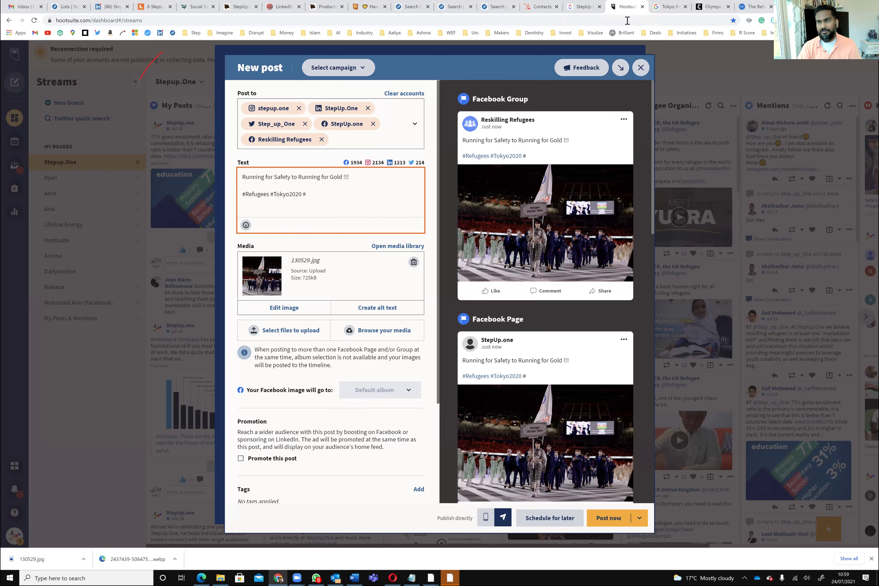
# Search for 'tweetdeck', open the TweetDeck website and start its Twitter login.
pyautogui.hotkey('ctrl', '9')
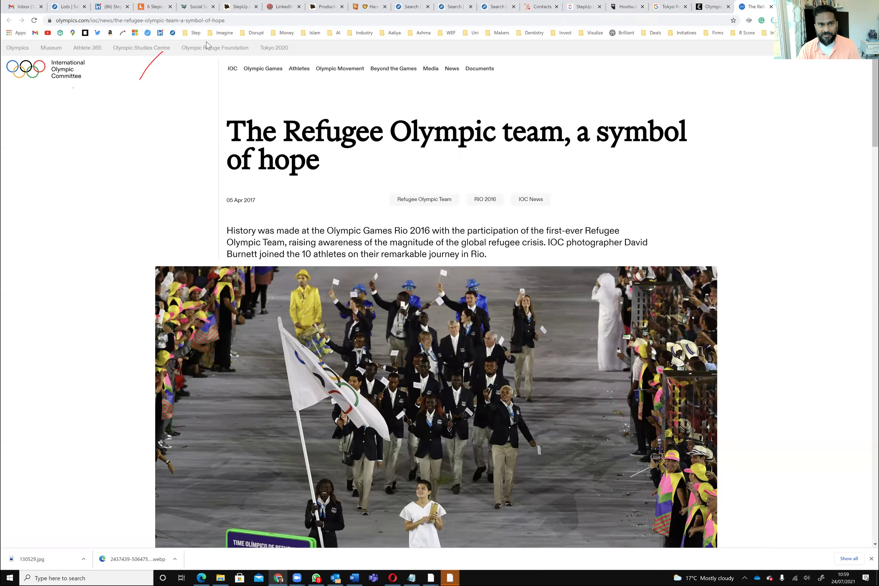
pyautogui.hotkey('ctrl', 'l')
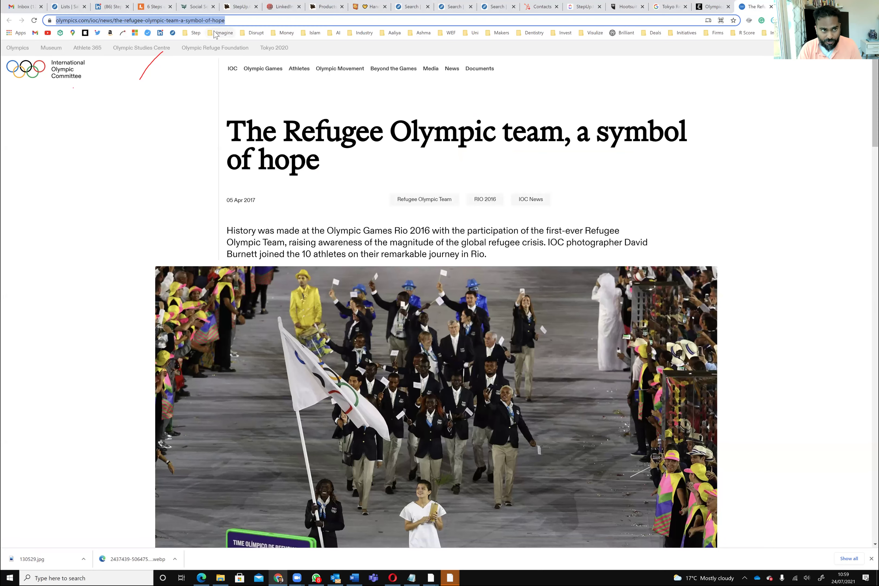
pyautogui.write('tweetdeck')
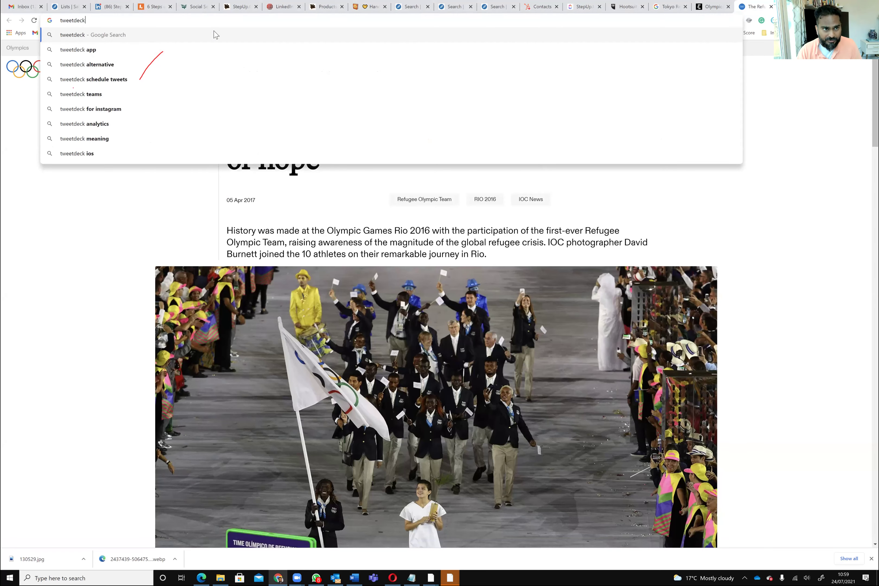
pyautogui.press('Return')
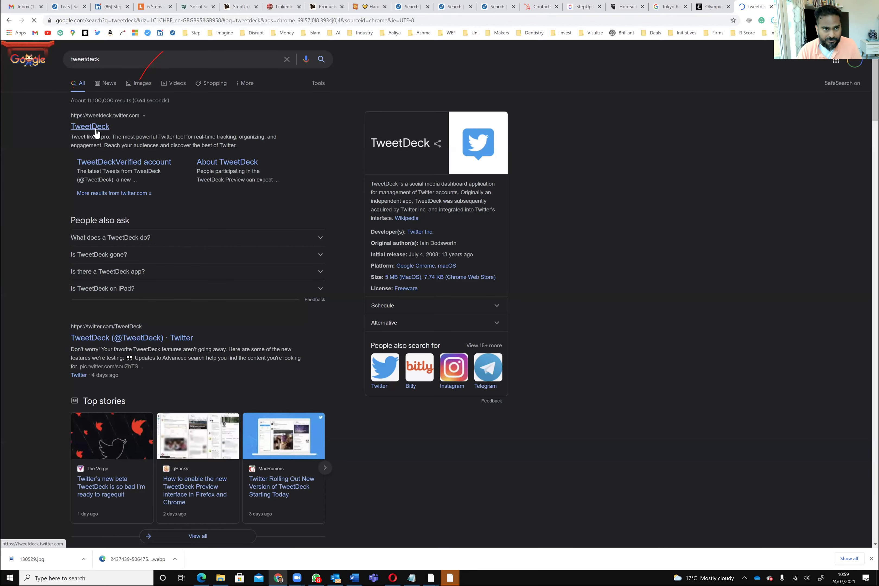
pyautogui.click(478, 132)
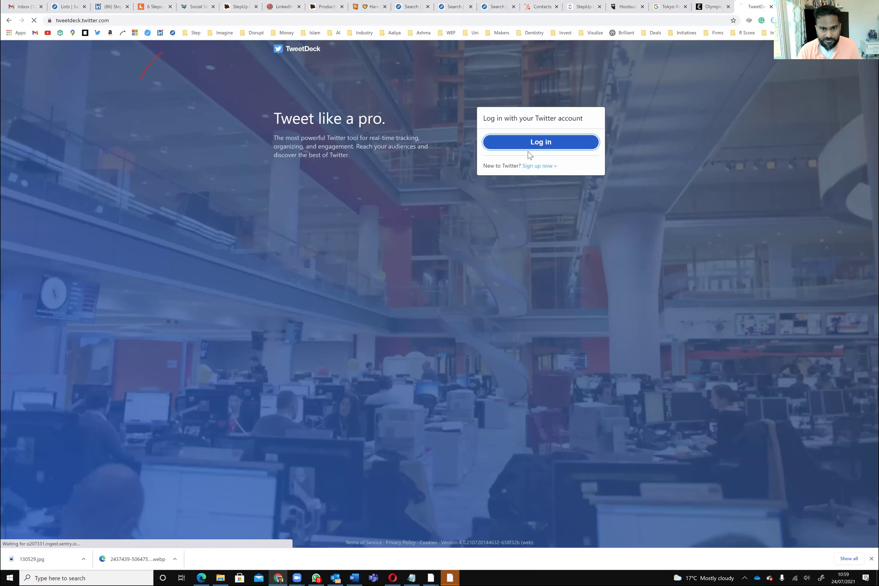
pyautogui.click(530, 146)
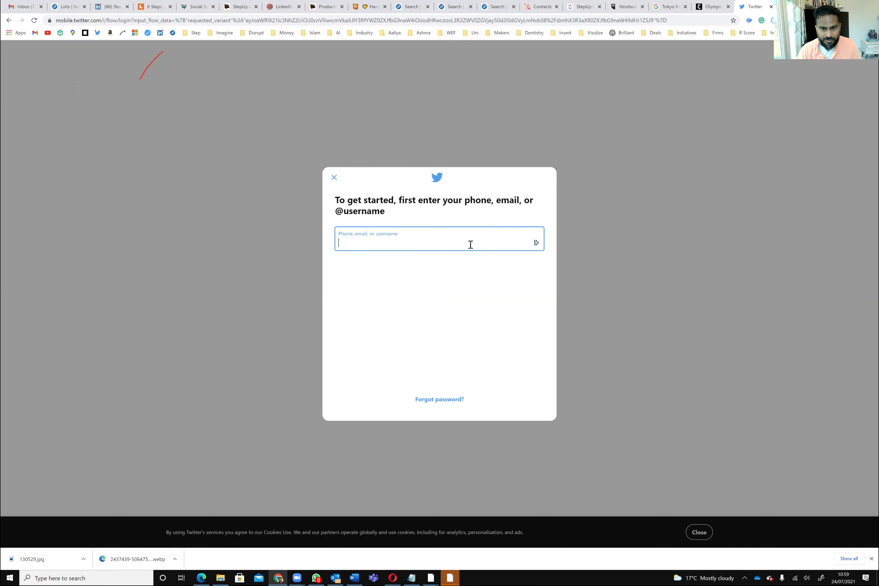
# Abandon the Twitter login dialog and return to the Hootsuite post composer tab.
pyautogui.click(471, 244)
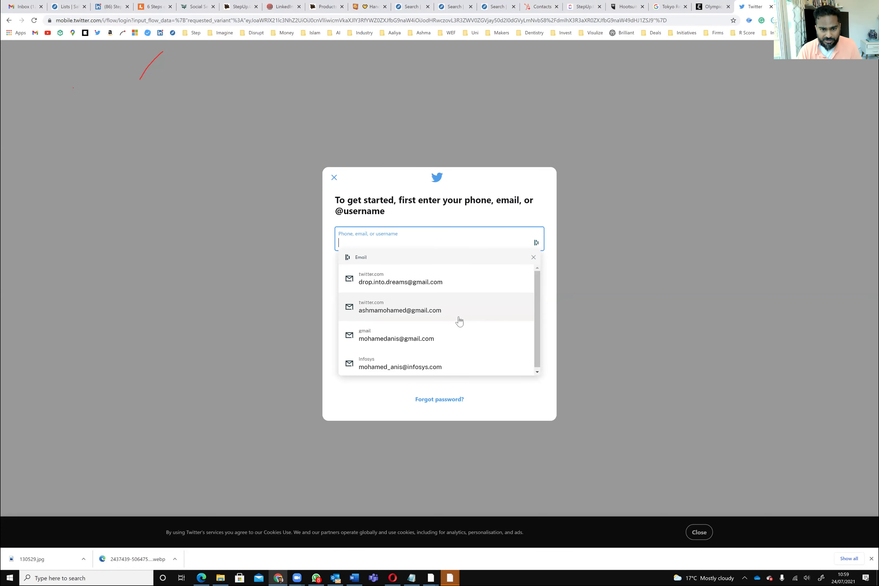
pyautogui.scroll(-1, 454, 340)
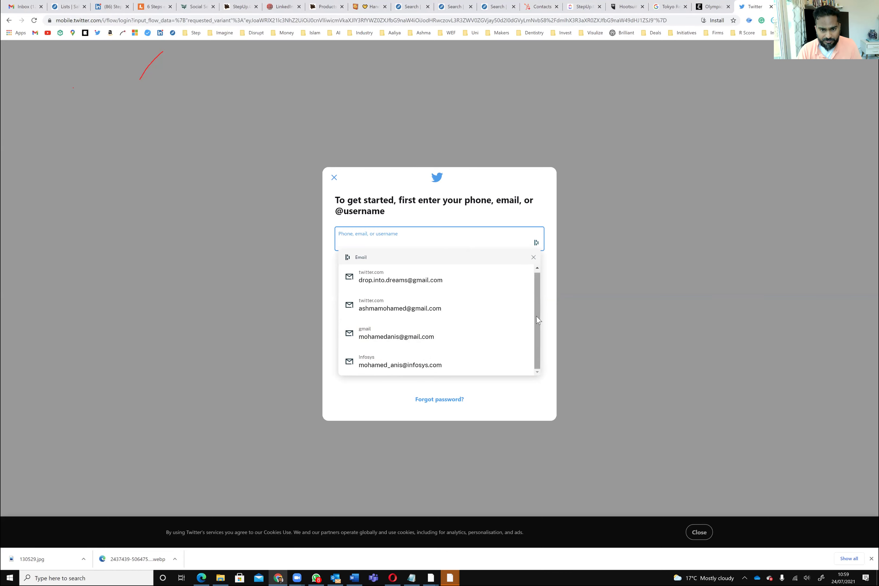
pyautogui.click(337, 179)
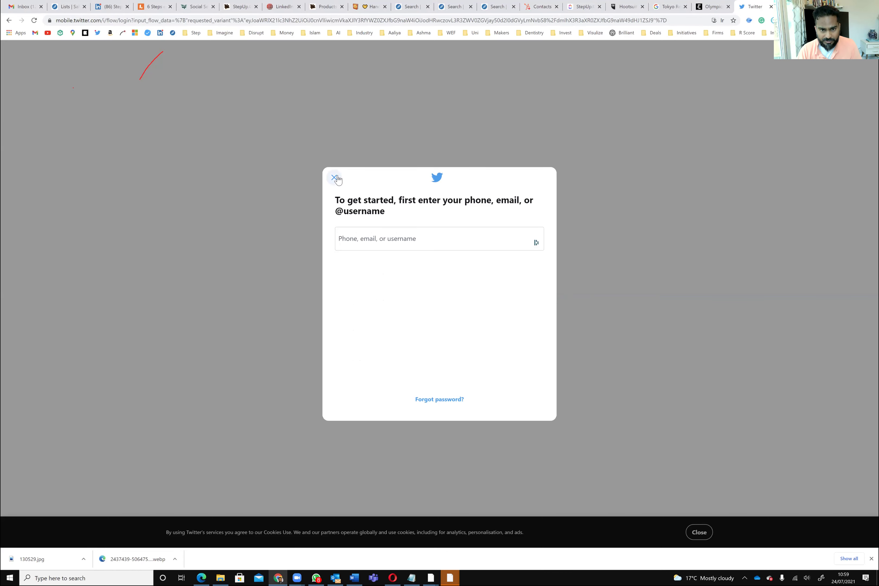
pyautogui.click(337, 179)
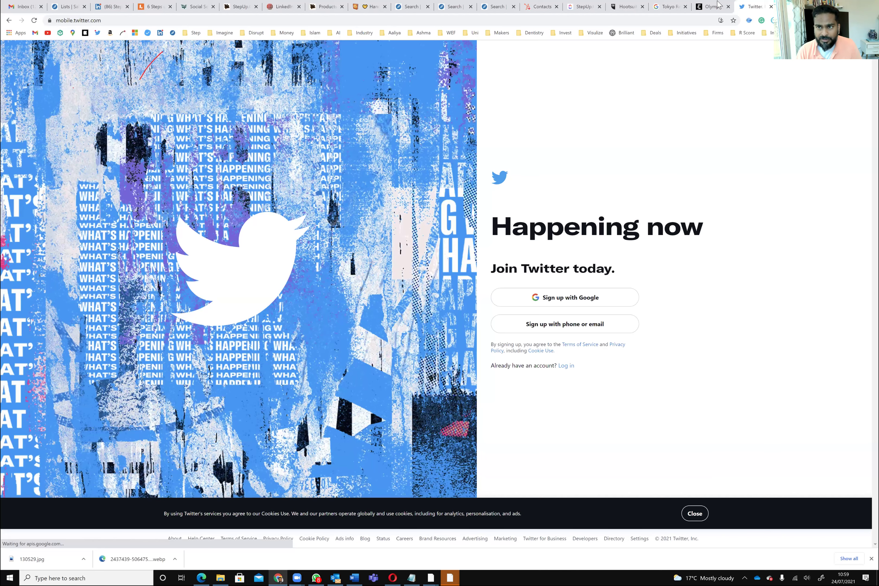
pyautogui.hotkey('ctrl', 'shift', 'Tab')
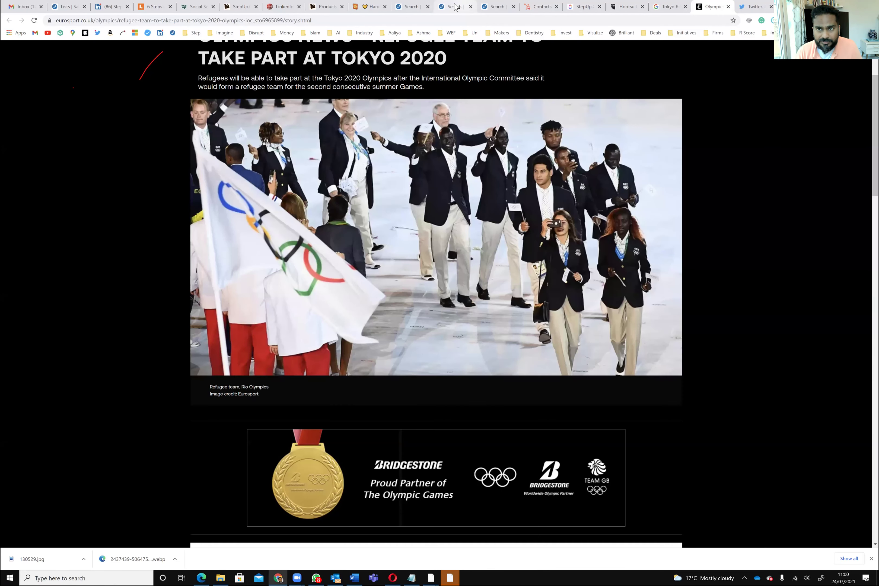
pyautogui.click(457, 7)
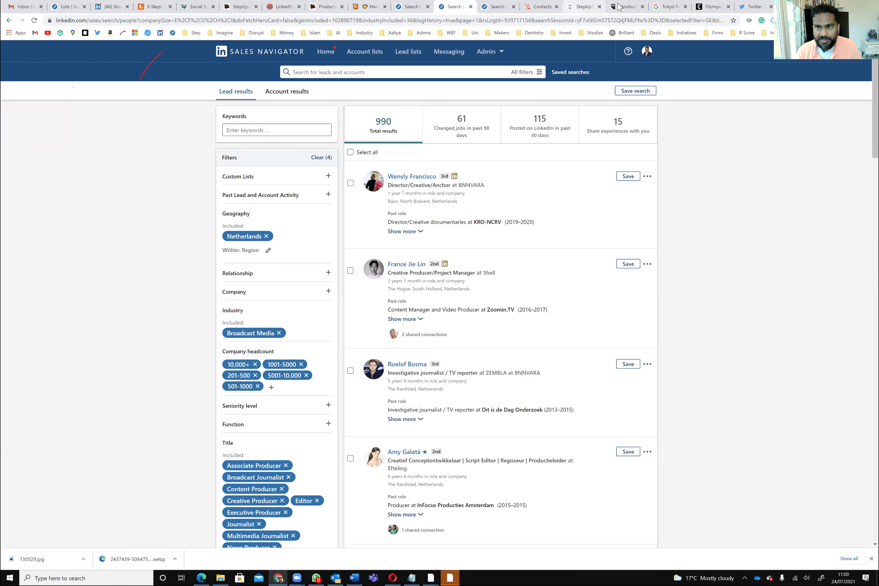
pyautogui.hotkey('ctrl', 'Tab')
pyautogui.hotkey('ctrl', 'Tab')
pyautogui.hotkey('ctrl', 'Tab')
pyautogui.hotkey('ctrl', 'Tab')
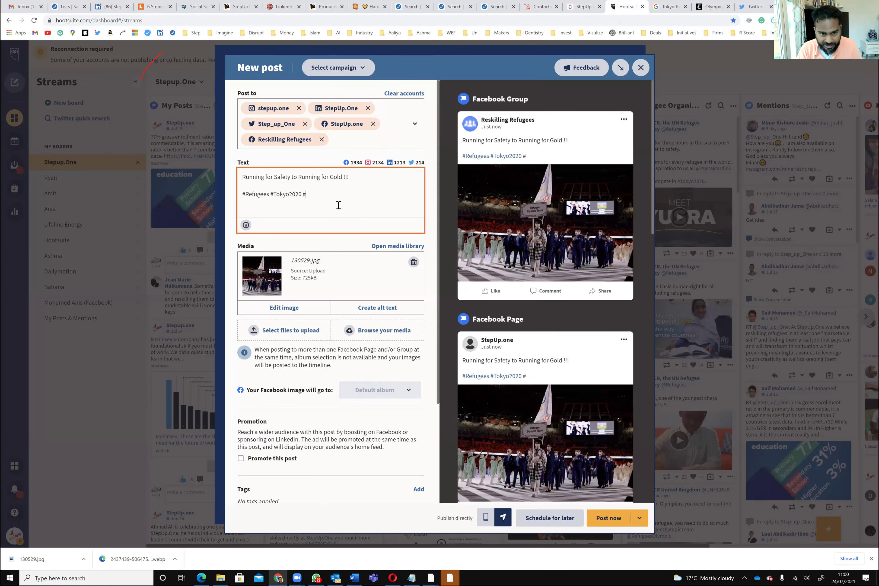
# Add '#TeamRefugees #TokyoOlympics' to the hashtag line, fixing the typo and removing the stray '#'.
pyautogui.write('TeamRe')
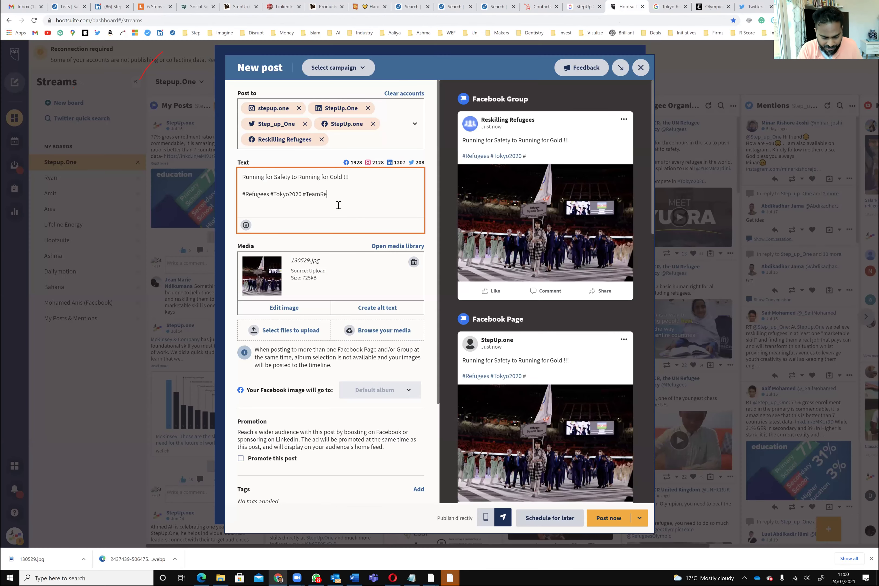
pyautogui.write('fugg')
pyautogui.press('BackSpace')
pyautogui.write('ees')
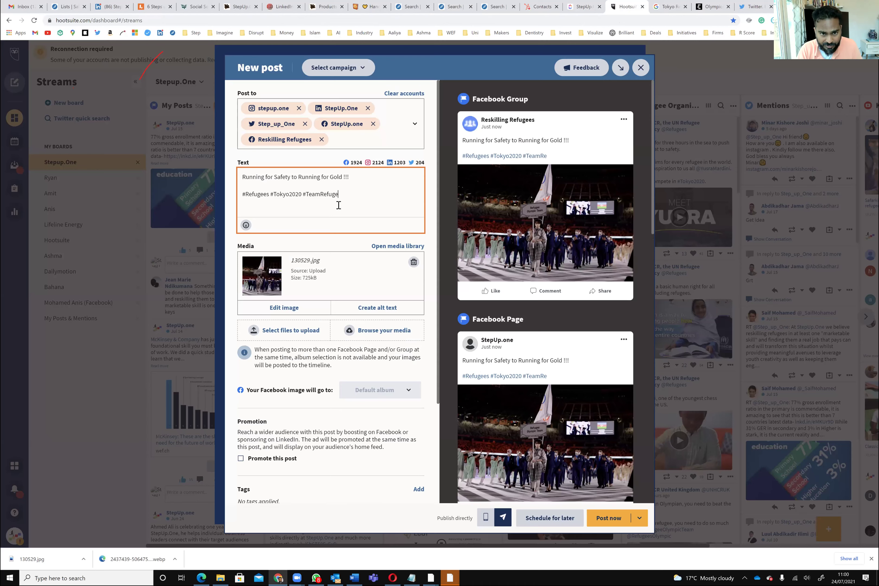
pyautogui.write(' #TokyoOlympics #')
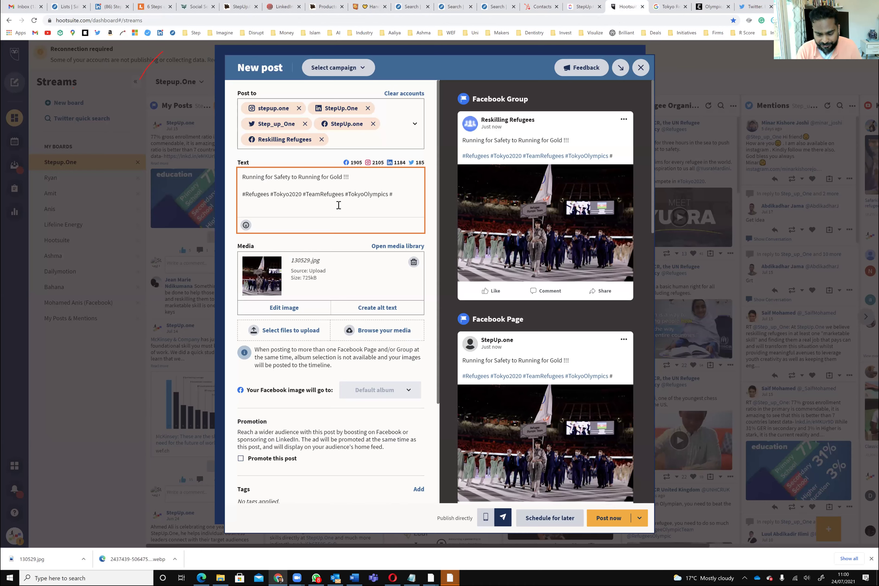
pyautogui.press('BackSpace')
pyautogui.press('BackSpace')
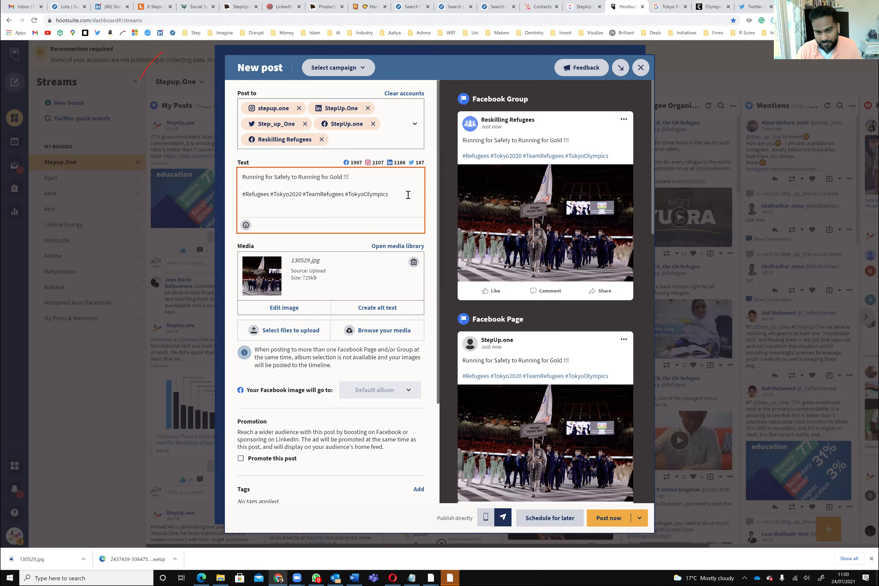
pyautogui.hotkey('ctrl', 'a')
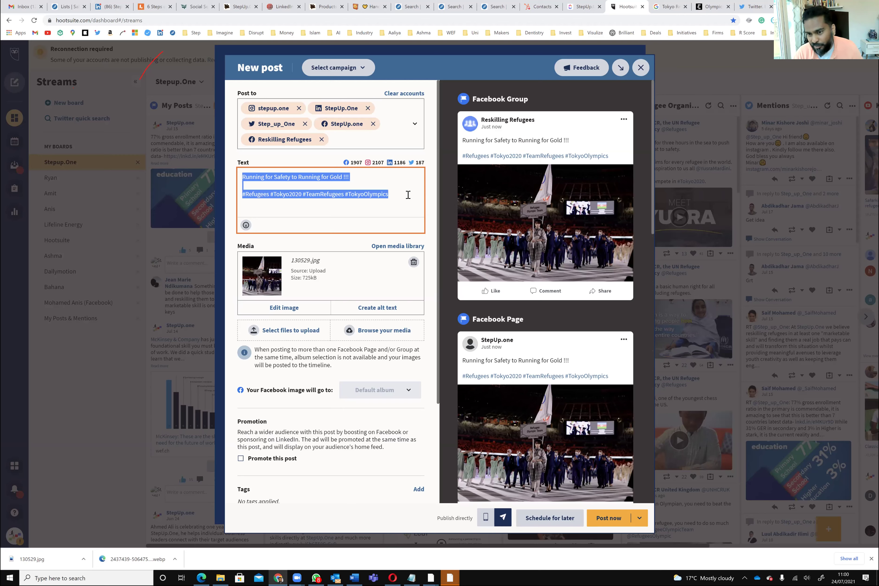
pyautogui.click(409, 195)
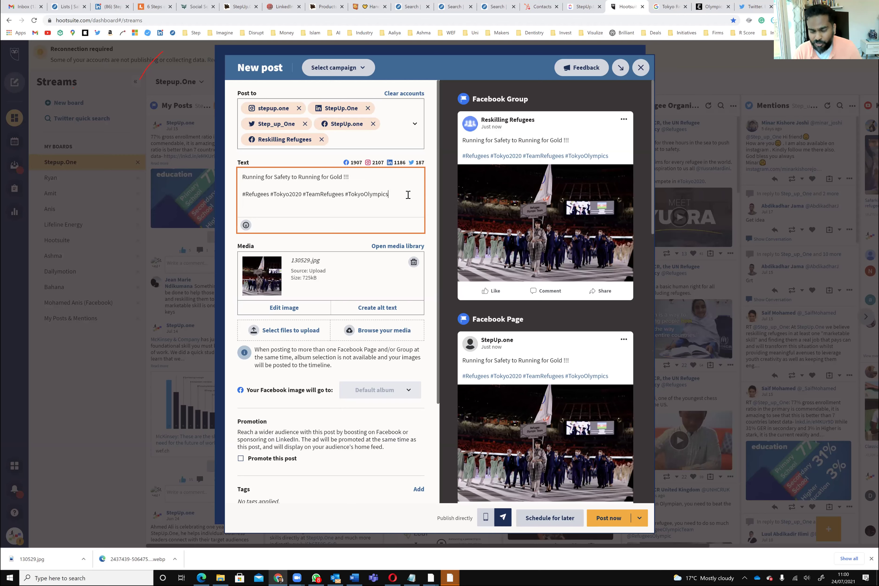
pyautogui.hotkey('ctrl', 'a')
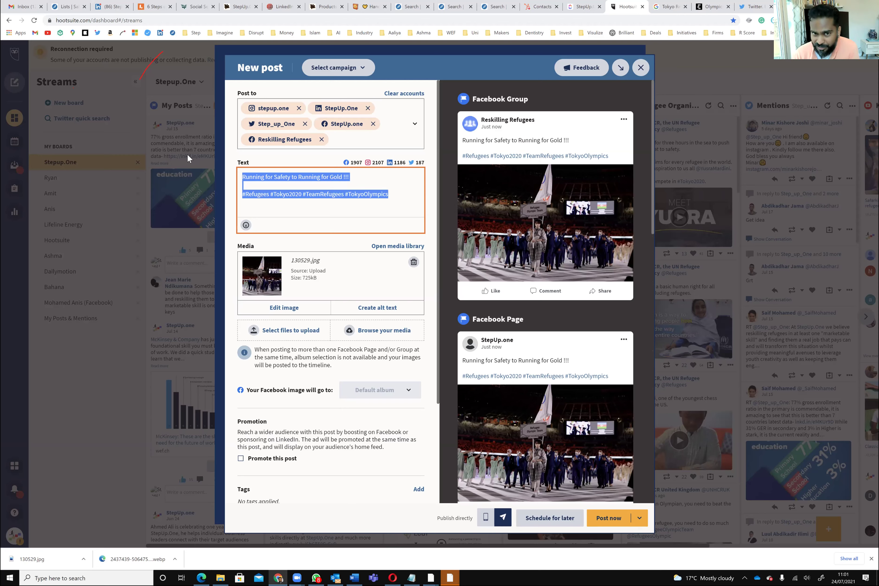
pyautogui.click(341, 64)
pyautogui.click(400, 62)
pyautogui.click(399, 195)
pyautogui.hotkey('ctrl', 'a')
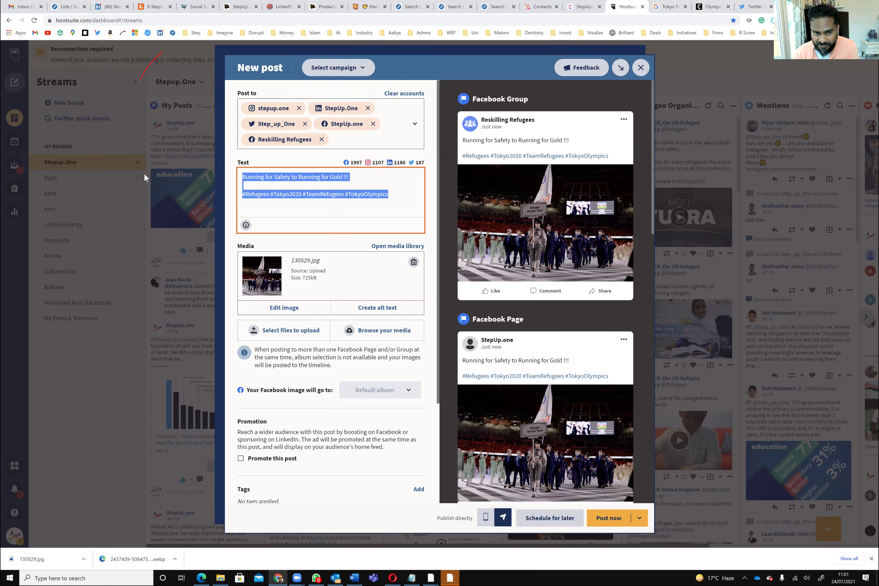
pyautogui.click(304, 195)
pyautogui.click(410, 192)
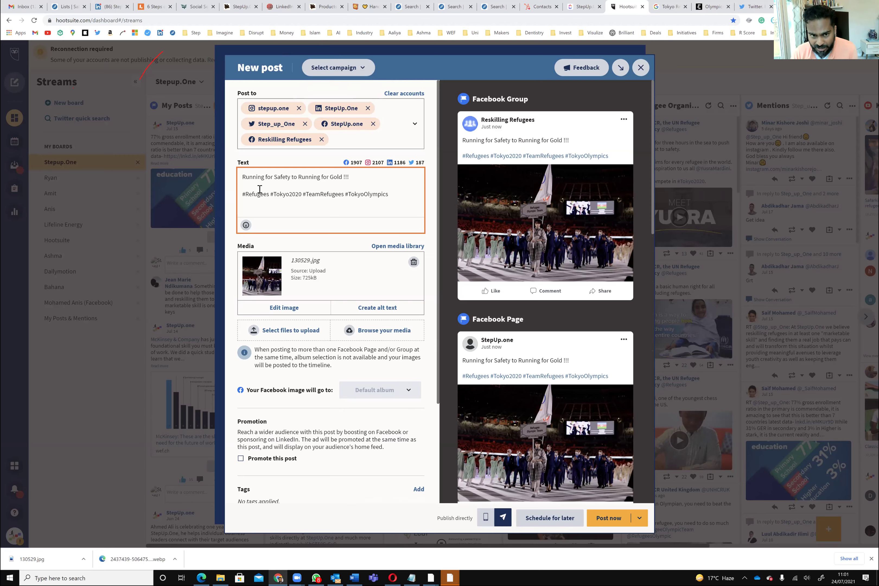
pyautogui.hotkey('ctrl', 'a')
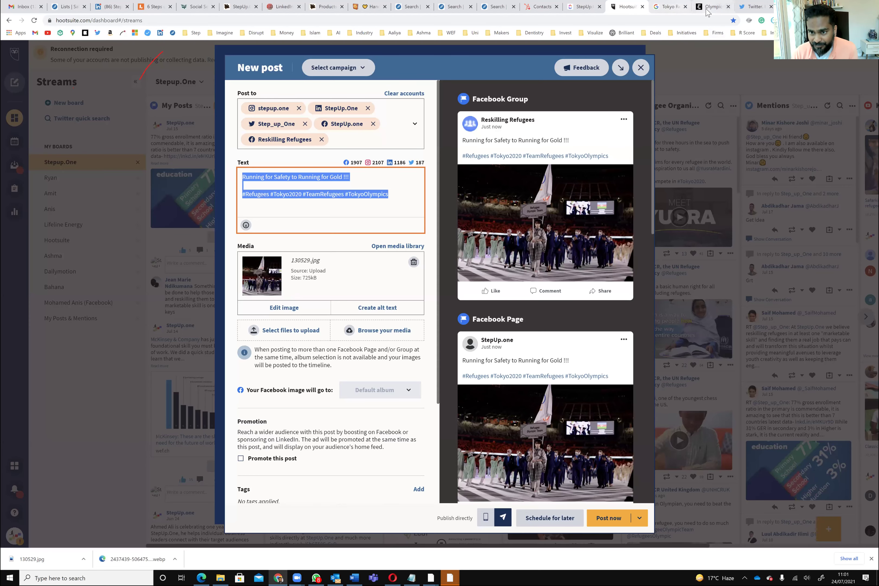
pyautogui.rightClick(387, 229)
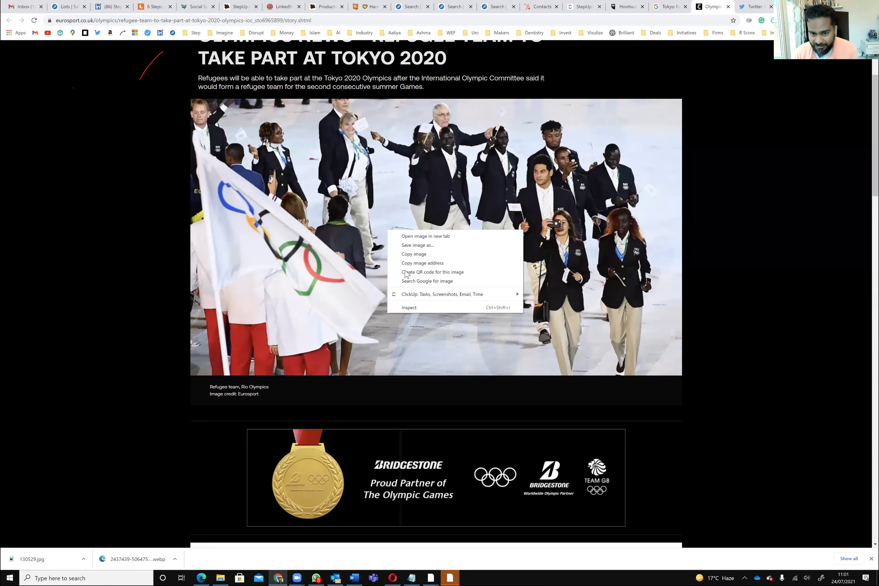
pyautogui.click(623, 7)
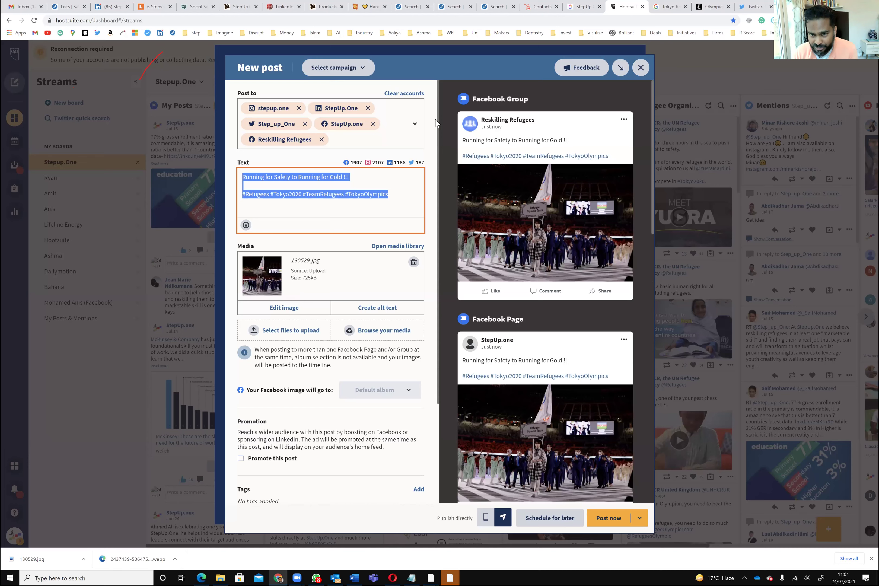
# Scroll the previews from the Facebook Group down through LinkedIn Pages to the Twitter preview.
pyautogui.tripleClick(478, 143)
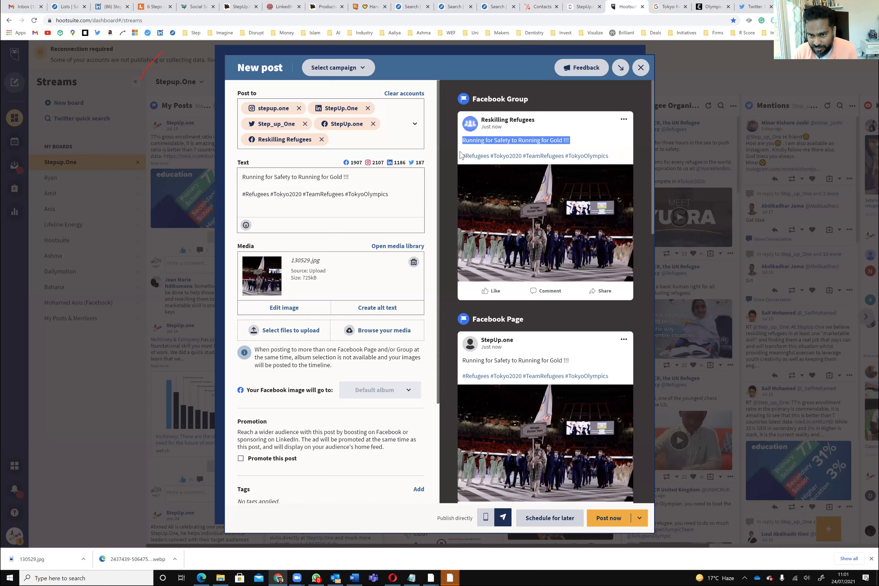
pyautogui.scroll(-5, 531, 210)
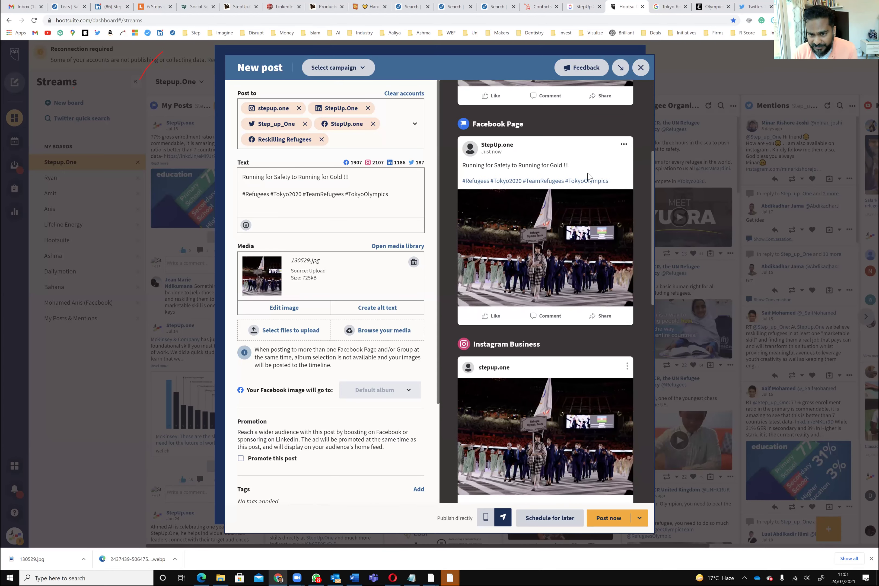
pyautogui.scroll(-6, 533, 237)
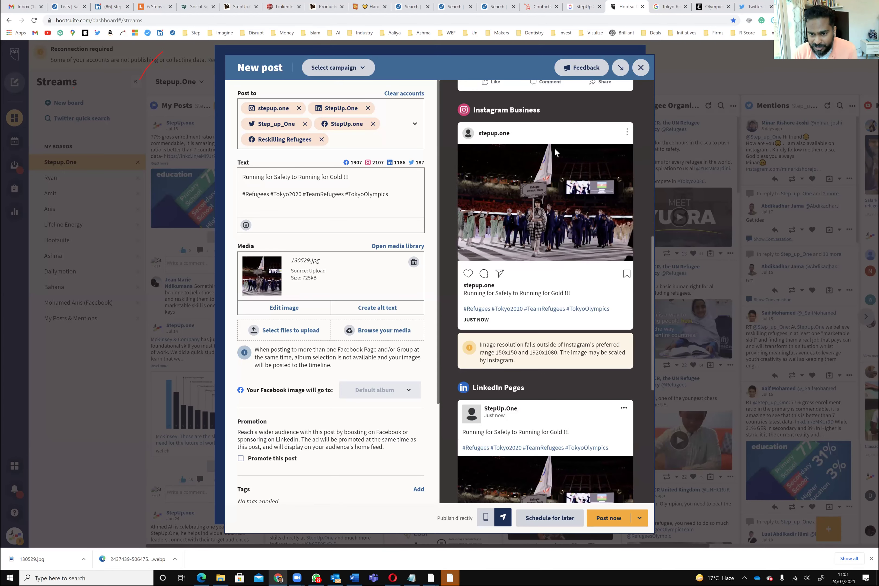
pyautogui.scroll(-7, 568, 240)
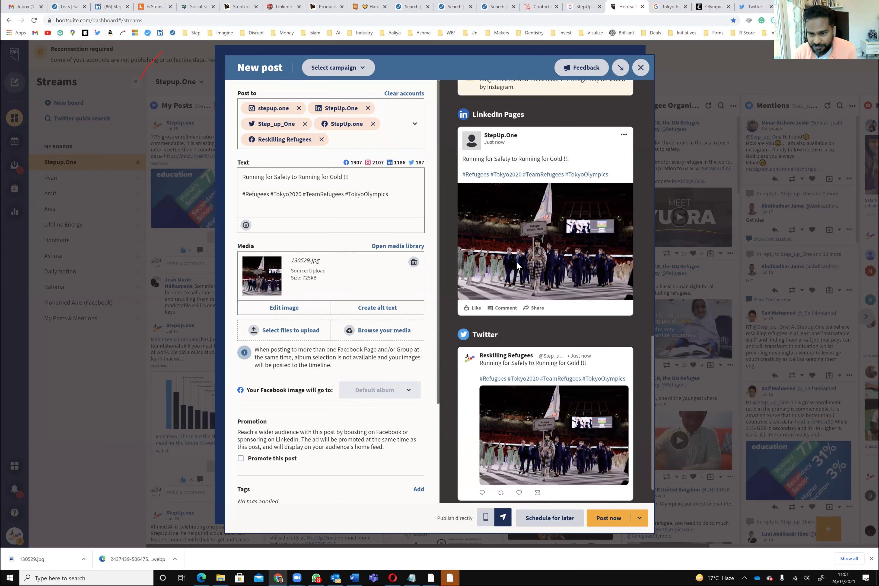
pyautogui.scroll(-1, 517, 262)
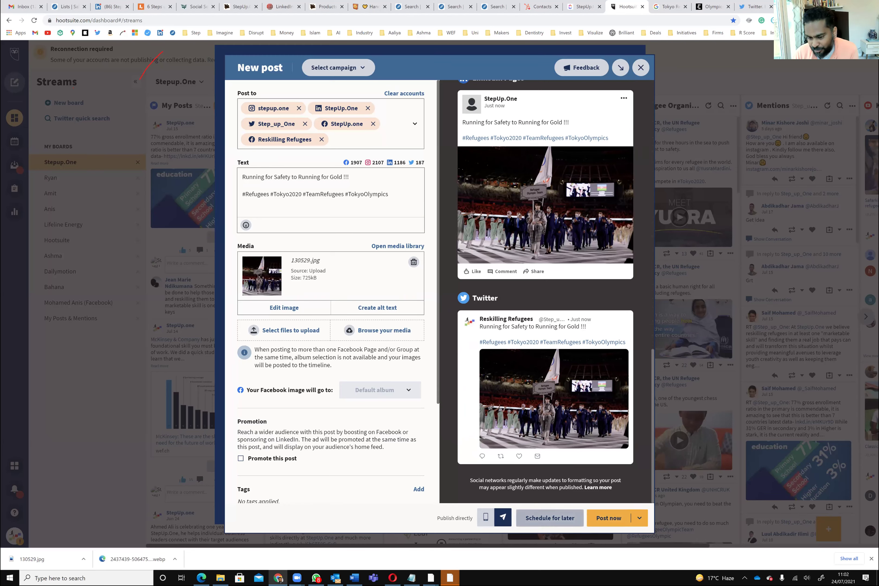
# Drop the Sat, Jul 24 11:10AM schedule and publish the post to all accounts immediately.
pyautogui.click(550, 518)
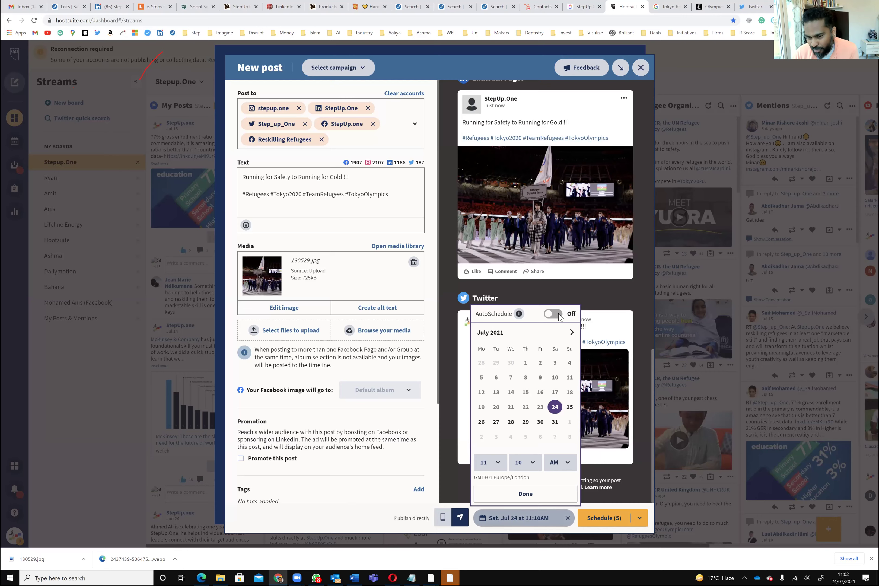
pyautogui.click(559, 315)
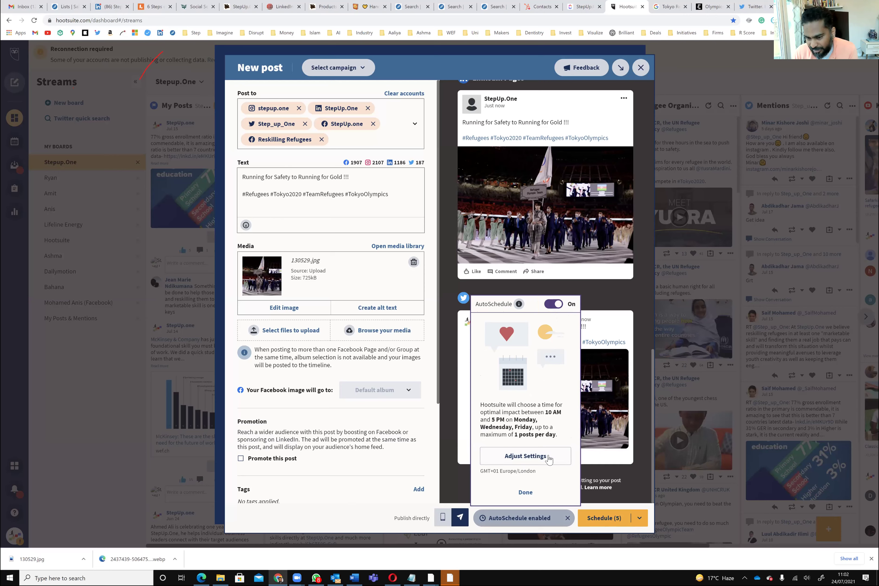
pyautogui.click(553, 304)
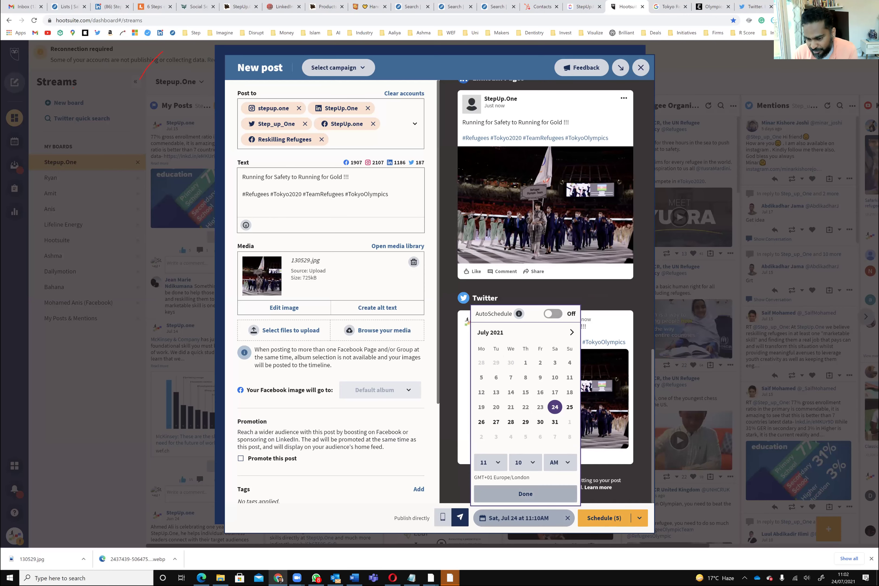
pyautogui.click(525, 493)
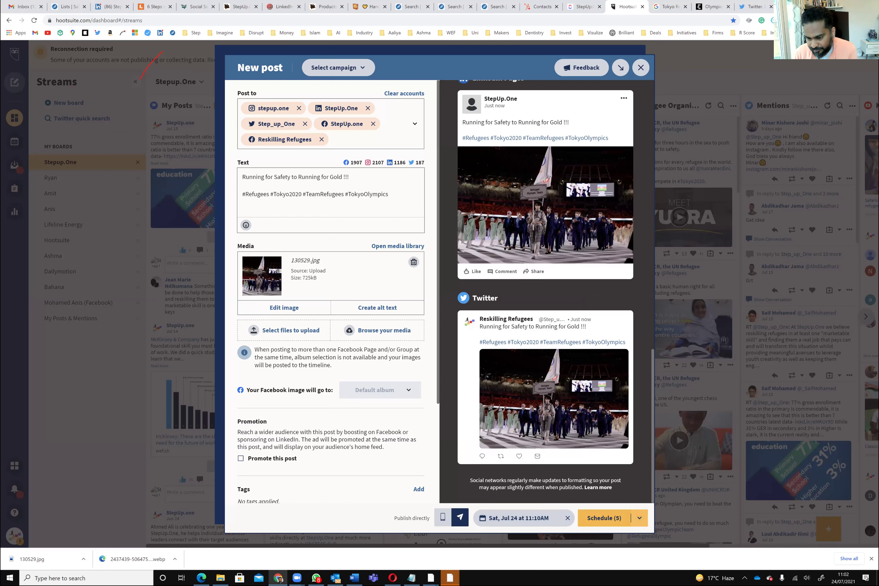
pyautogui.click(639, 518)
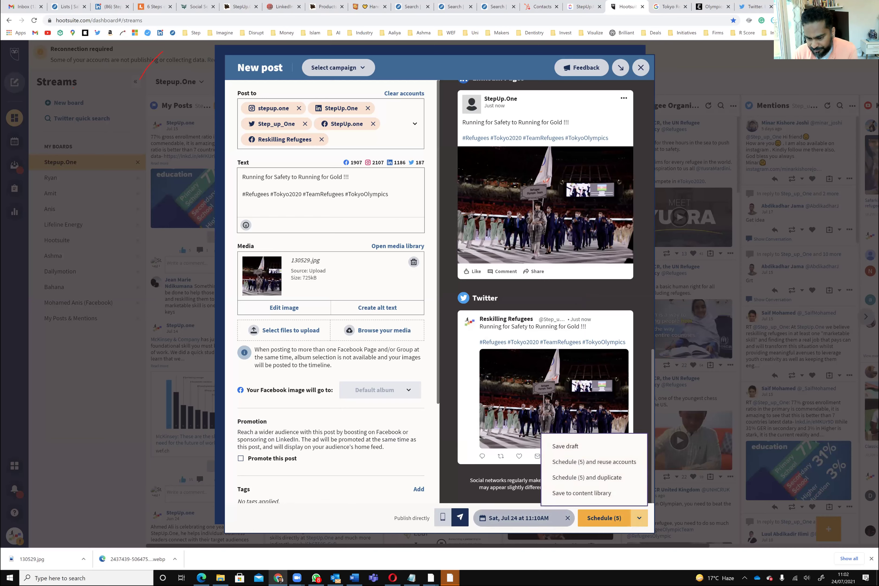
pyautogui.click(567, 518)
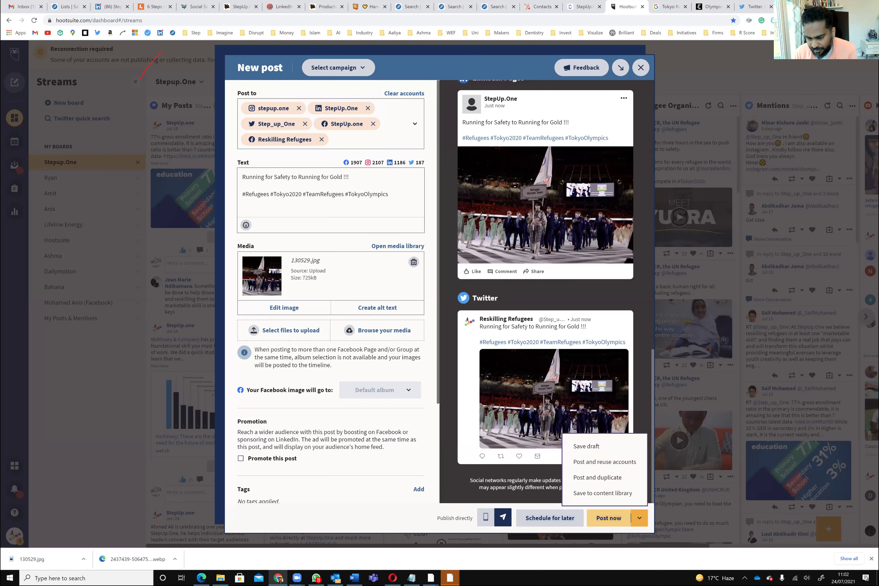
pyautogui.click(609, 518)
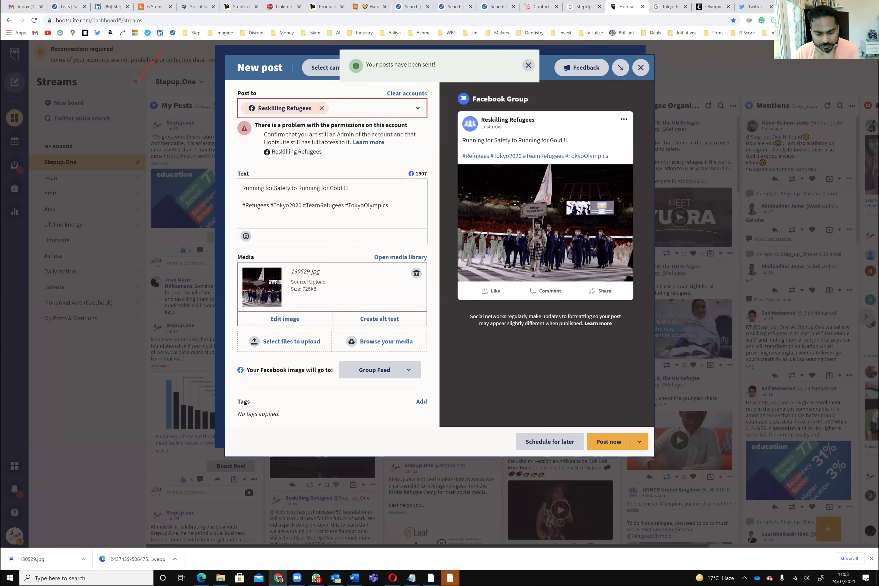
# Switch from Hootsuite to the WhatsApp desktop window.
pyautogui.hotkey('alt', 'Tab')
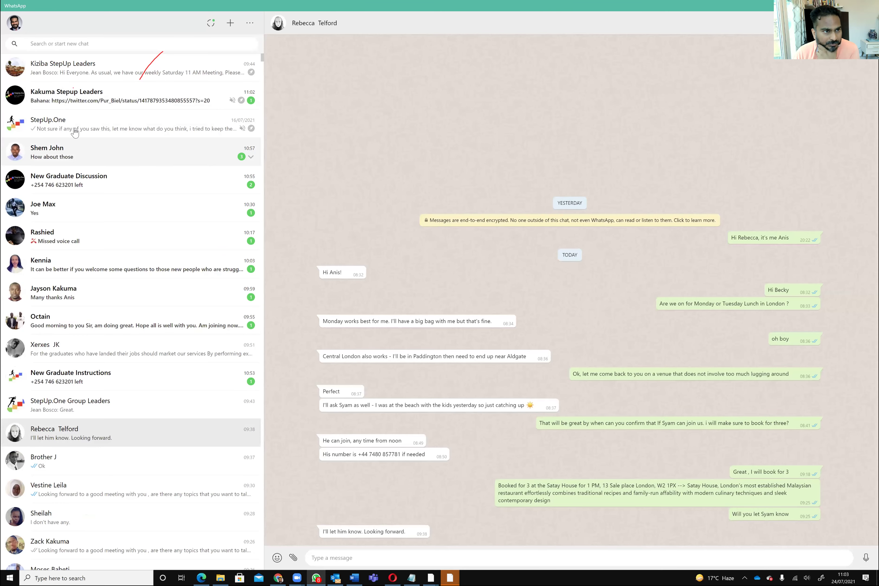
# Open the Kakuma Stepup Leaders group and follow its shared twitter.com status link.
pyautogui.click(114, 96)
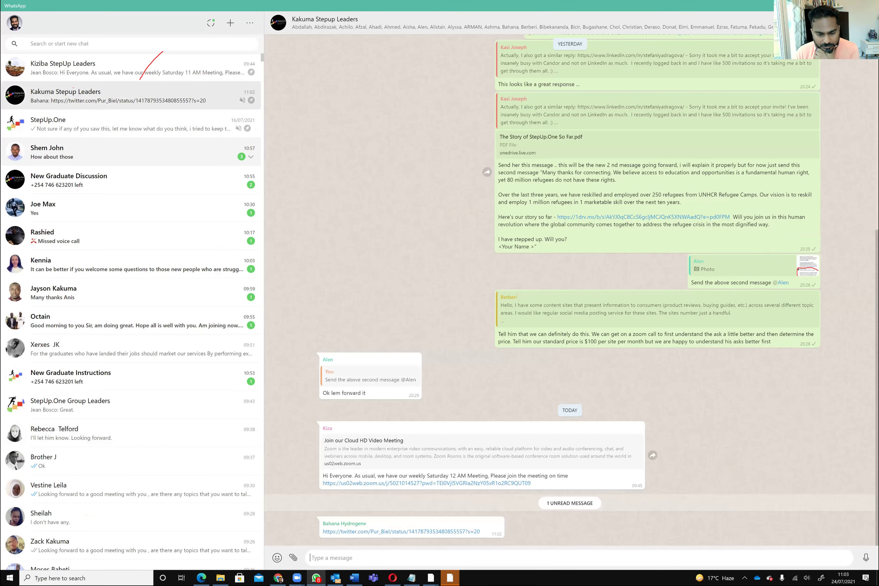
pyautogui.click(401, 531)
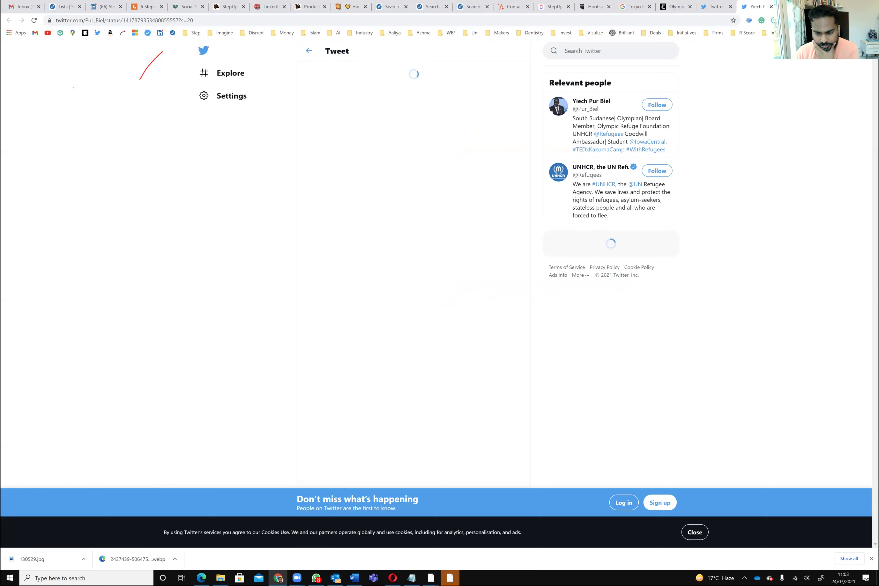
# Start the Twitter log-in, then close the login dialog without signing in.
pyautogui.click(624, 503)
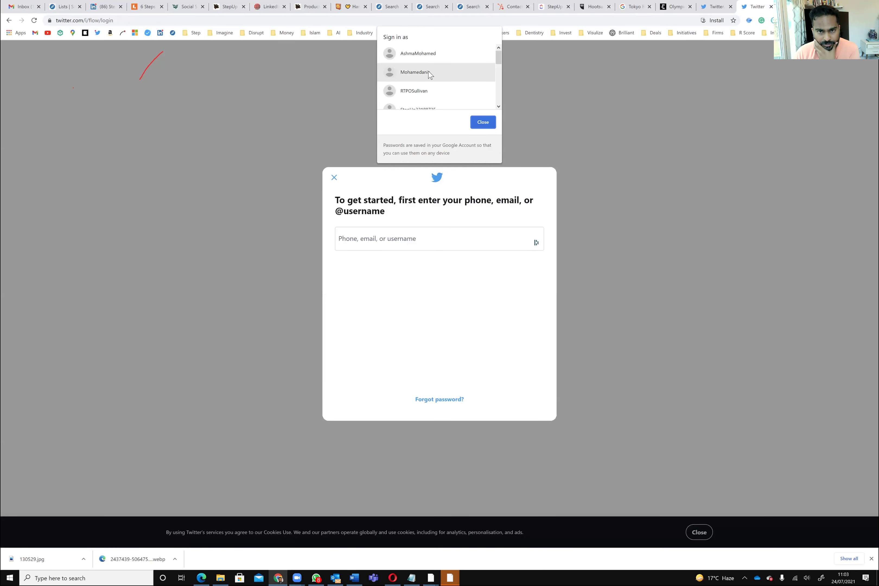
pyautogui.click(433, 241)
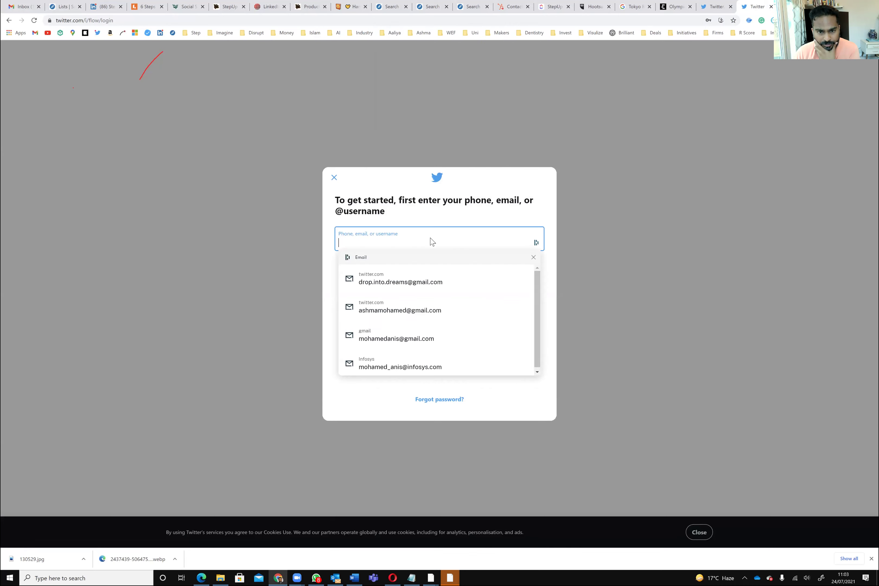
pyautogui.click(446, 192)
pyautogui.click(334, 178)
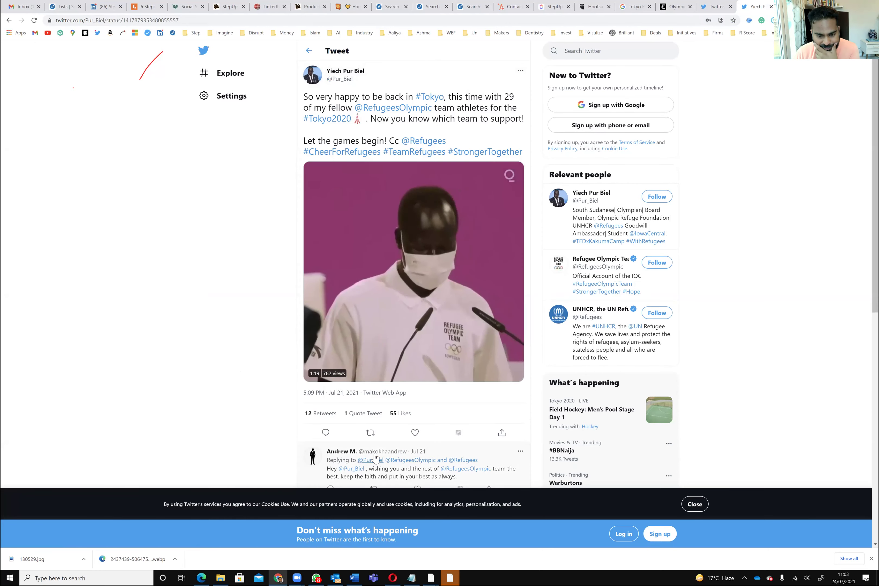
# Try retweeting the Tokyo 2020 tweet and close the 'Retweet to spread the word' prompt.
pyautogui.scroll(-3, 374, 435)
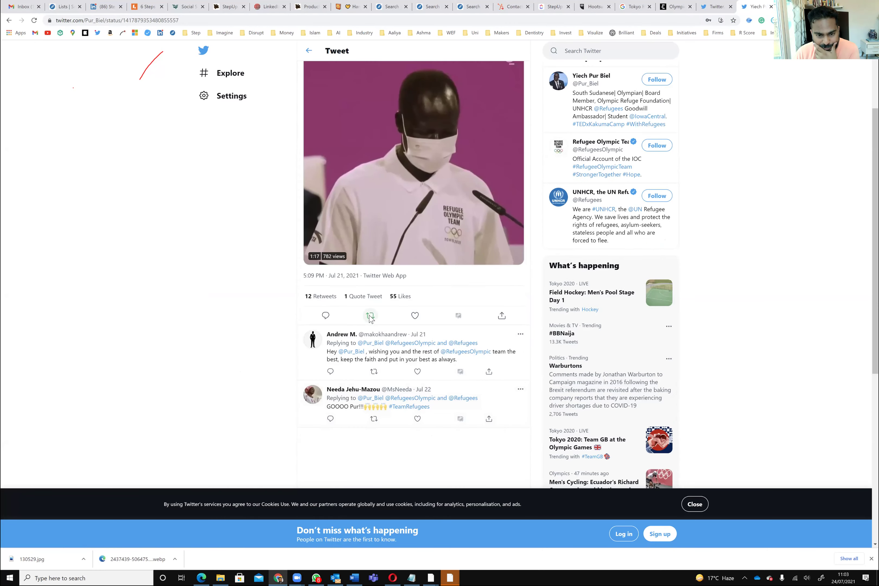
pyautogui.click(370, 316)
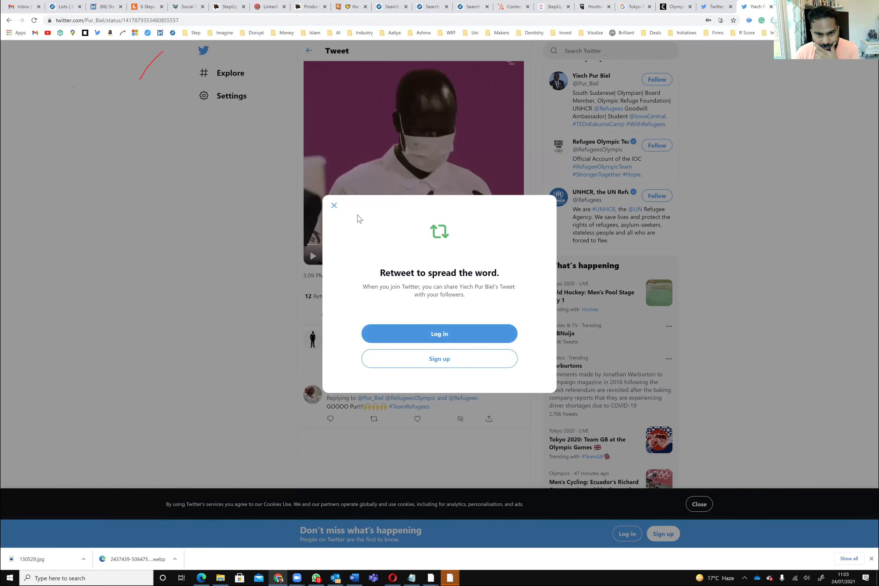
pyautogui.click(332, 206)
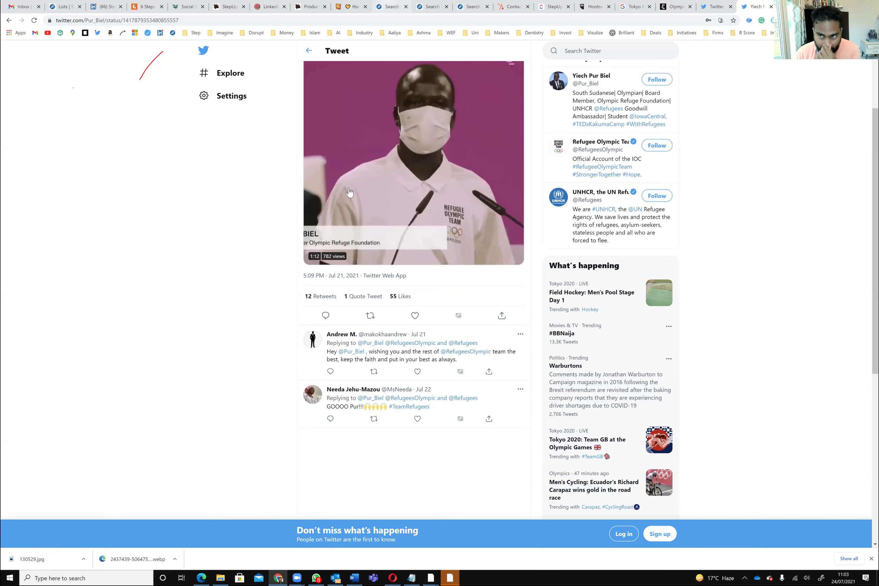
# Remove the failing Reskilling Refugees account from the Hootsuite post and close the composer.
pyautogui.click(586, 7)
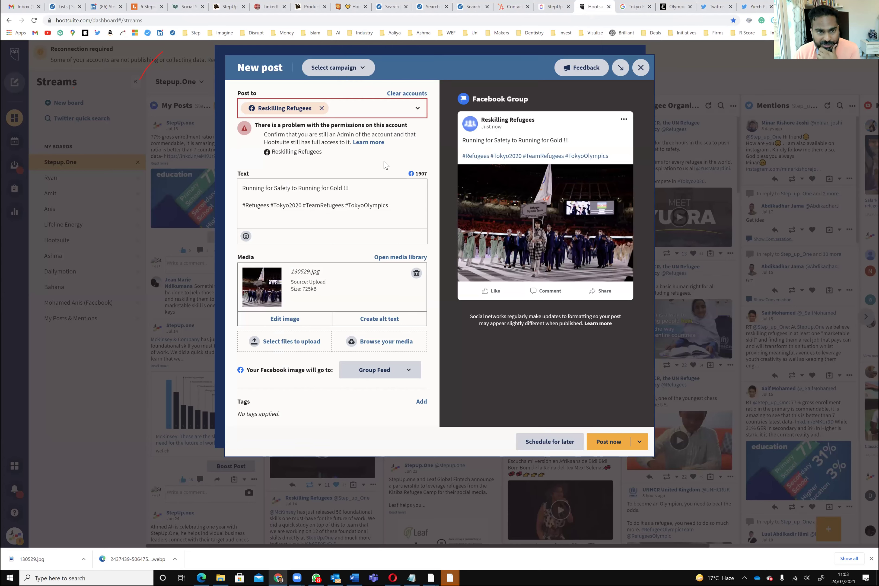
pyautogui.tripleClick(318, 138)
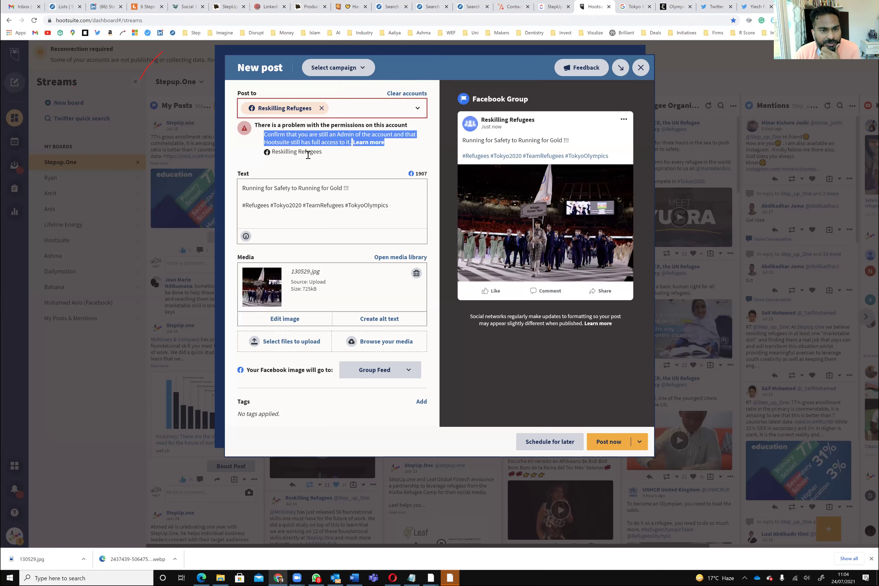
pyautogui.click(283, 151)
pyautogui.tripleClick(283, 152)
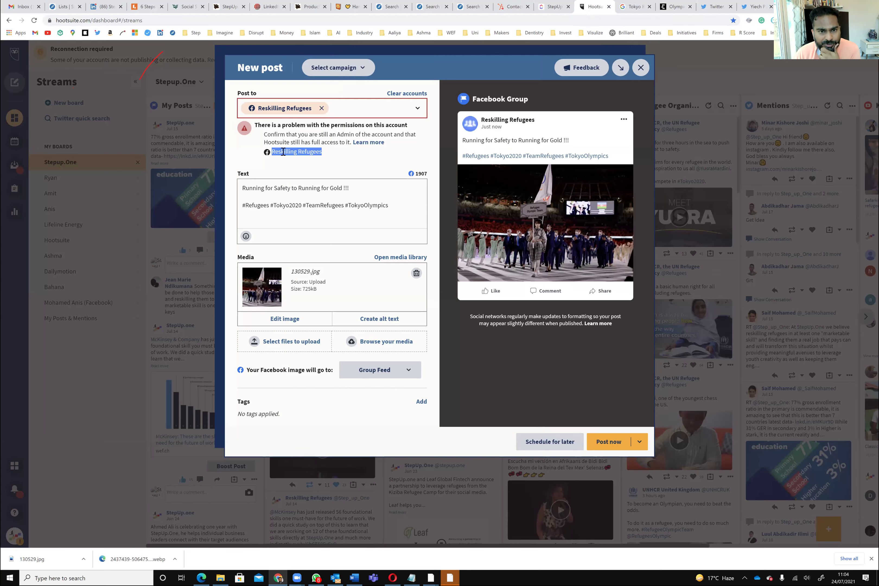
pyautogui.click(322, 109)
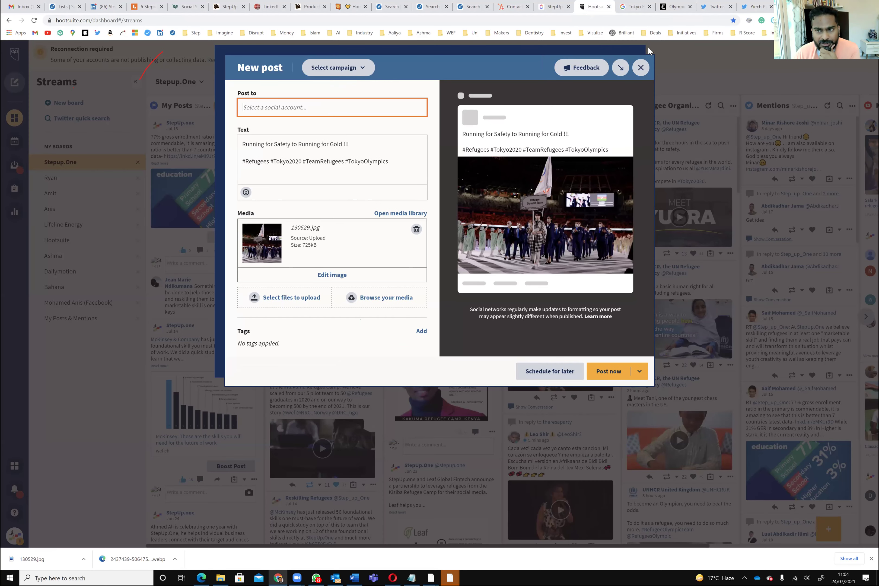
pyautogui.click(642, 68)
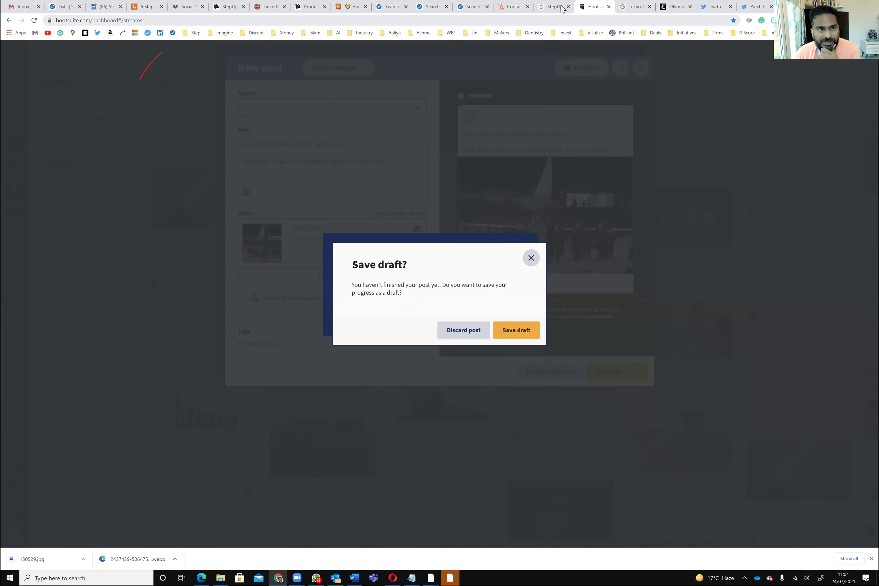
pyautogui.click(105, 9)
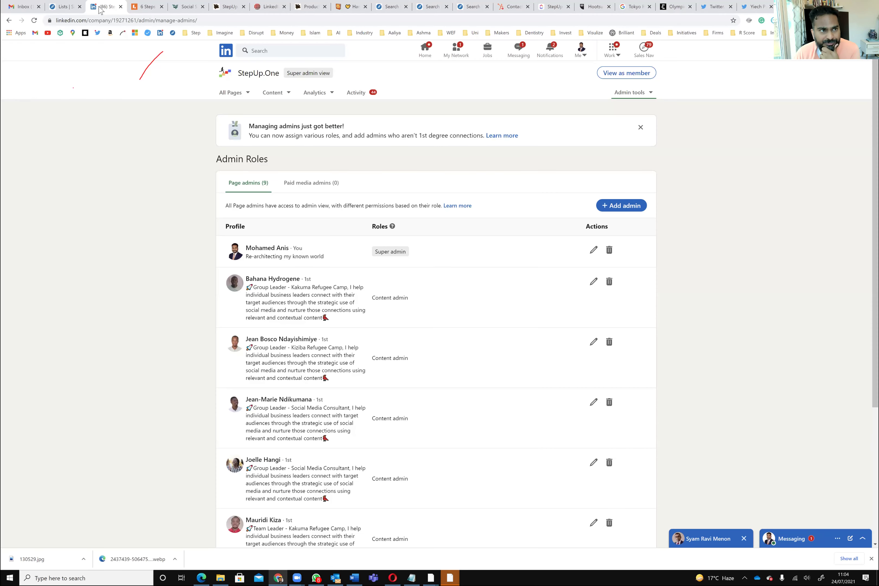
# Go to the StepUp.One admin Home feed and like the Running for Gold post.
pyautogui.click(352, 94)
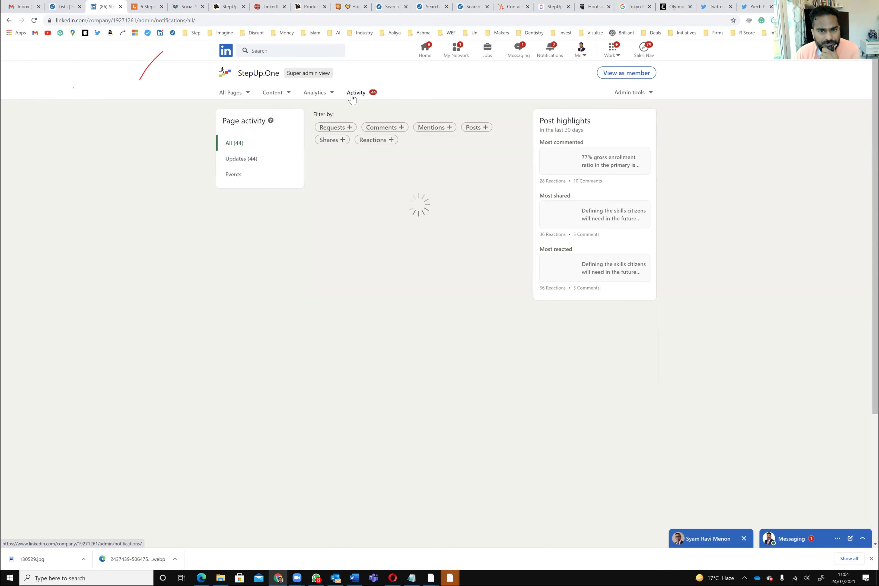
pyautogui.click(233, 95)
pyautogui.click(219, 116)
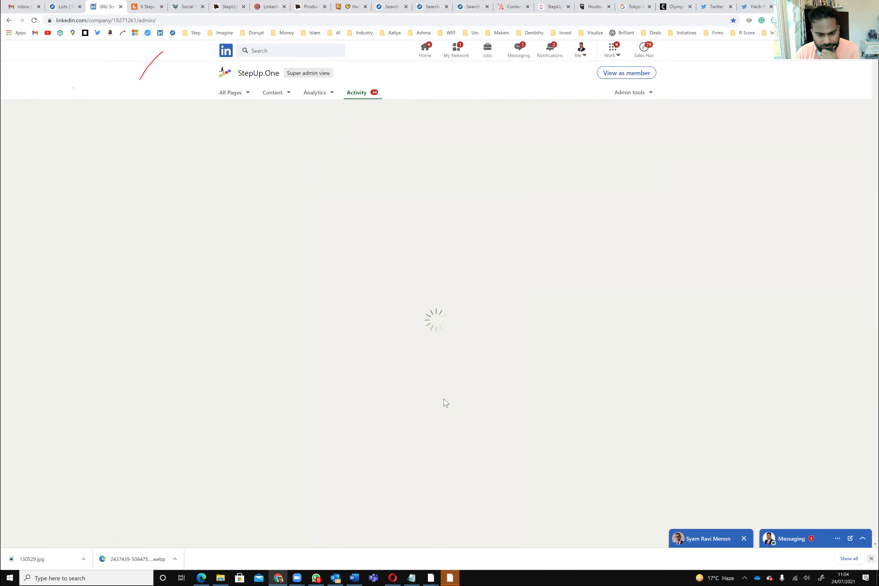
pyautogui.scroll(-6, 440, 410)
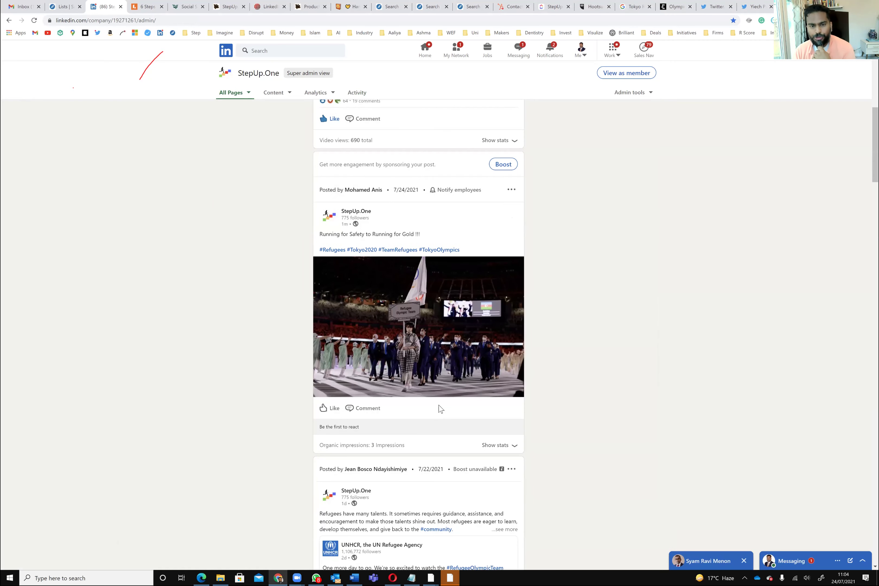
pyautogui.scroll(-2, 441, 409)
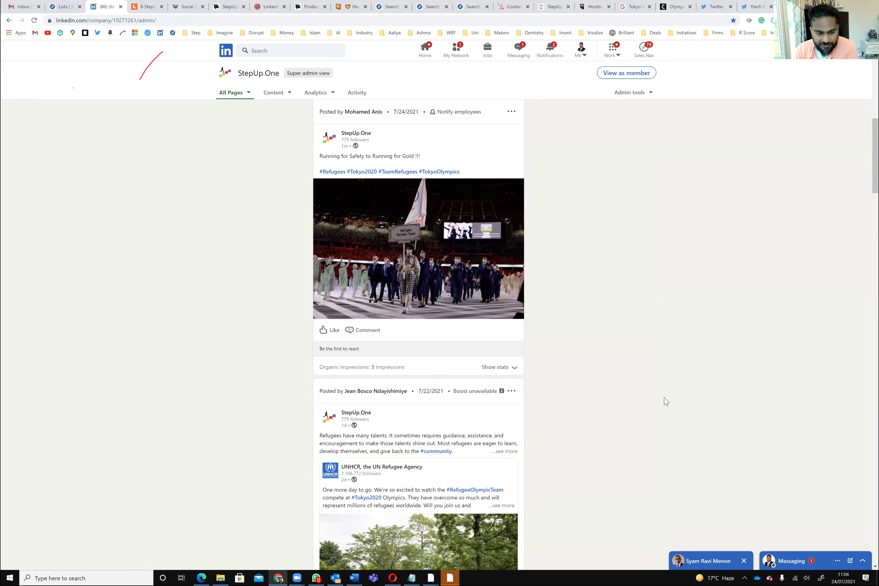
pyautogui.click(332, 331)
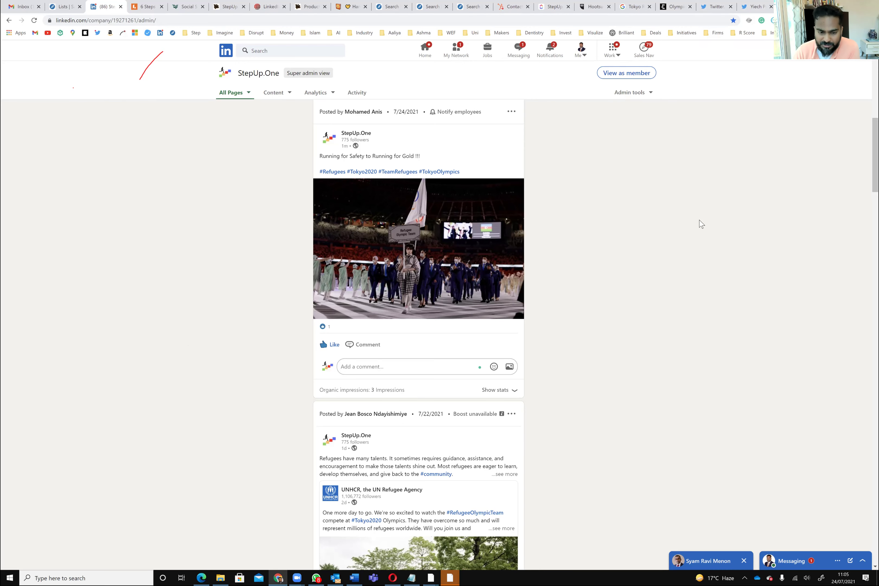
# Expand the 7/22 post with '...see more' and select its full text.
pyautogui.scroll(-5, 606, 363)
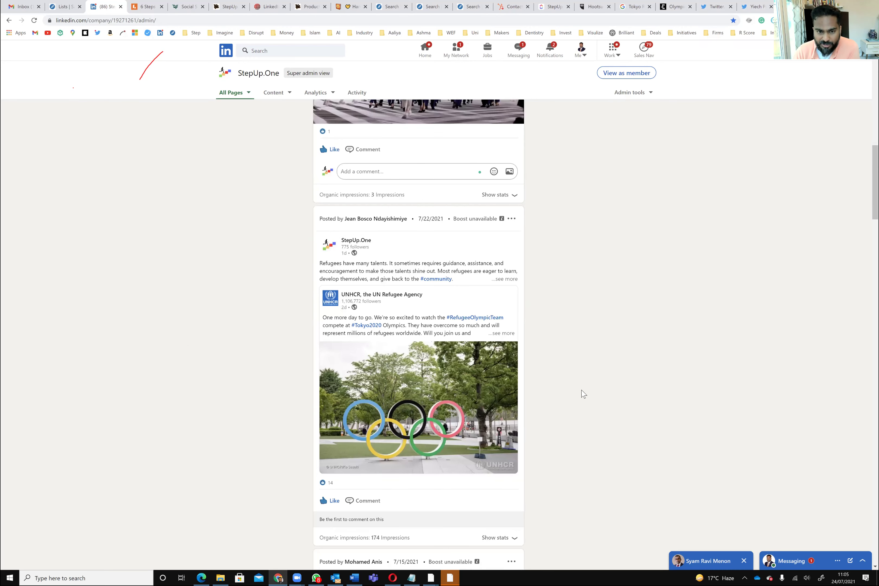
pyautogui.scroll(-1, 582, 390)
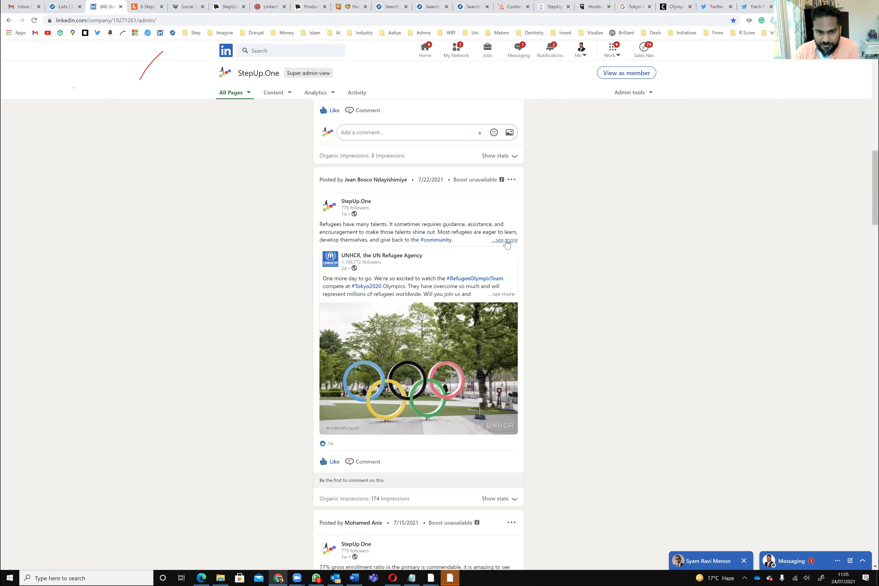
pyautogui.click(505, 240)
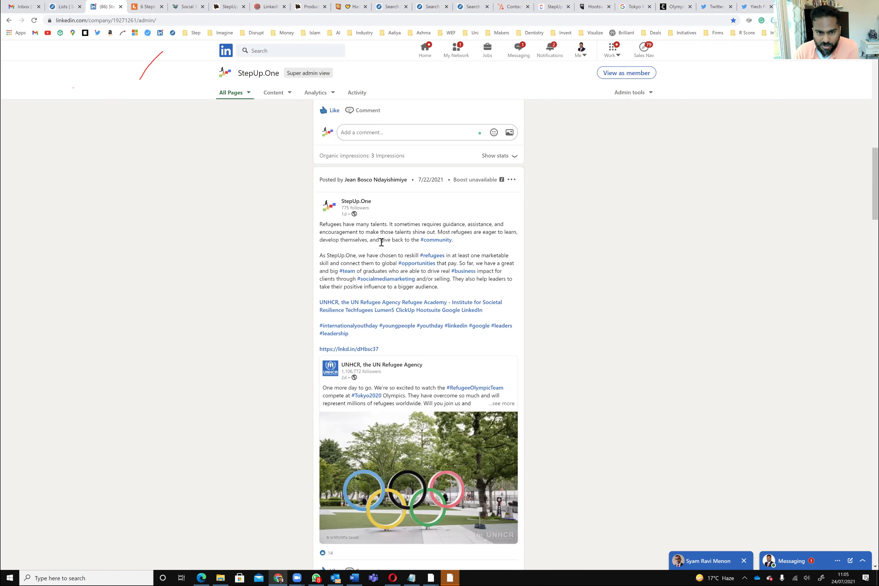
pyautogui.scroll(-1, 355, 213)
pyautogui.tripleClick(356, 195)
pyautogui.moveTo(362, 216); pyautogui.dragTo(378, 343)
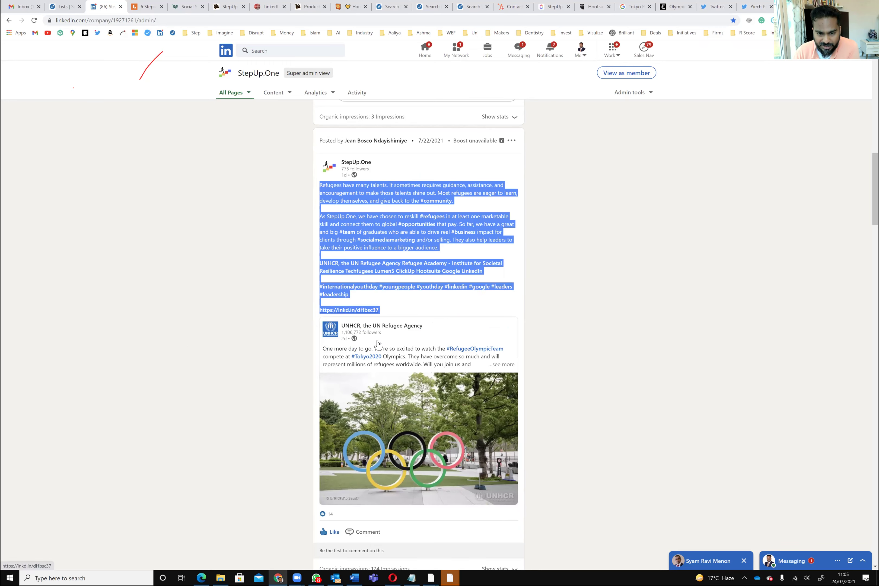
# Expand the full text of the shared UNHCR post and the 7/15 post.
pyautogui.click(498, 366)
pyautogui.scroll(-3, 497, 365)
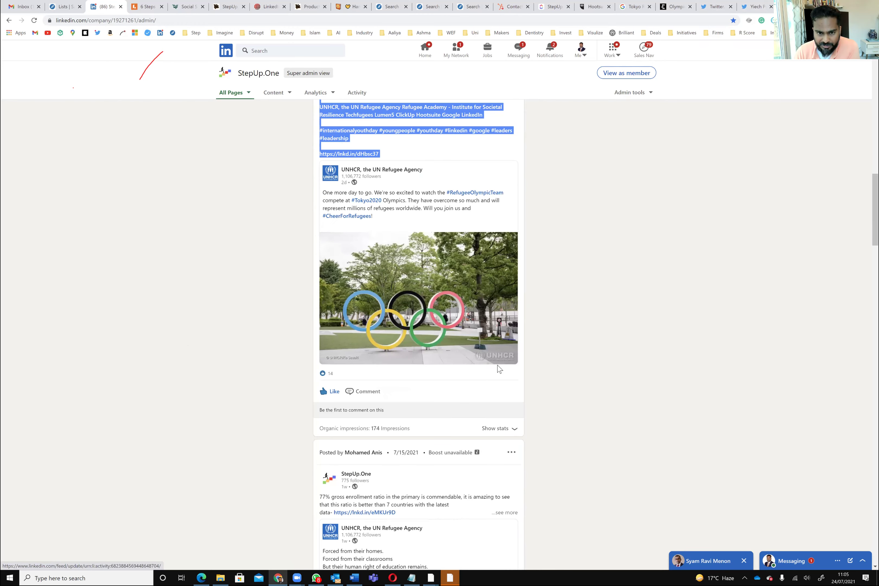
pyautogui.scroll(3, 498, 365)
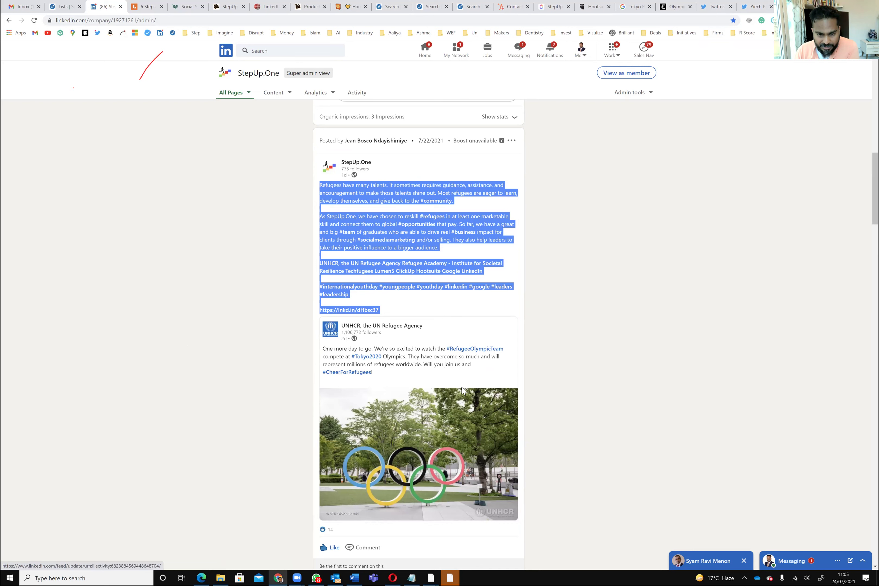
pyautogui.scroll(-7, 463, 391)
pyautogui.scroll(-1, 454, 384)
pyautogui.scroll(2, 445, 379)
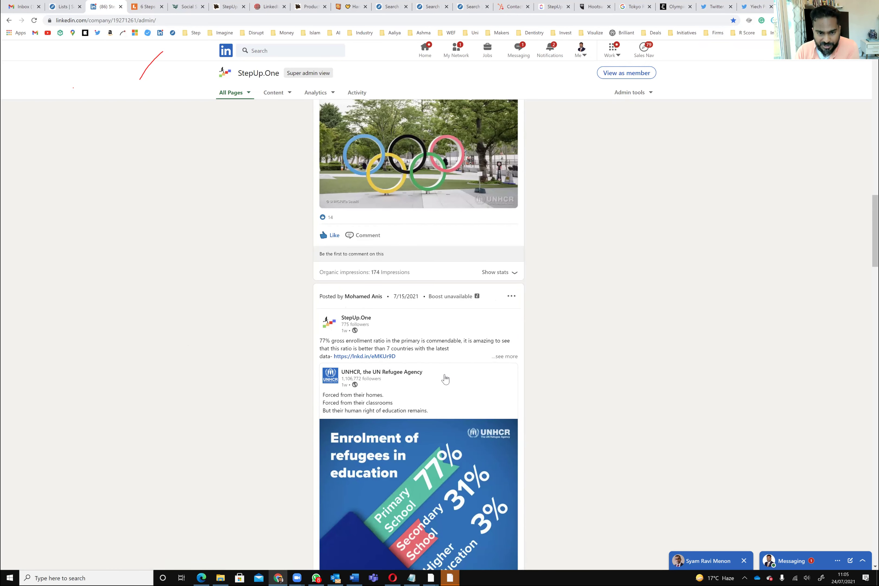
pyautogui.scroll(-2, 446, 379)
pyautogui.click(501, 280)
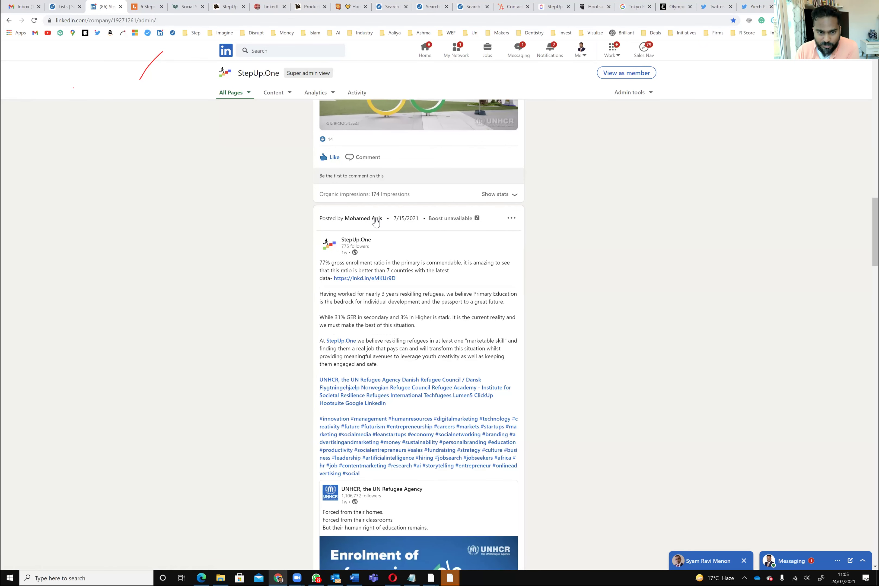
pyautogui.scroll(-4, 405, 324)
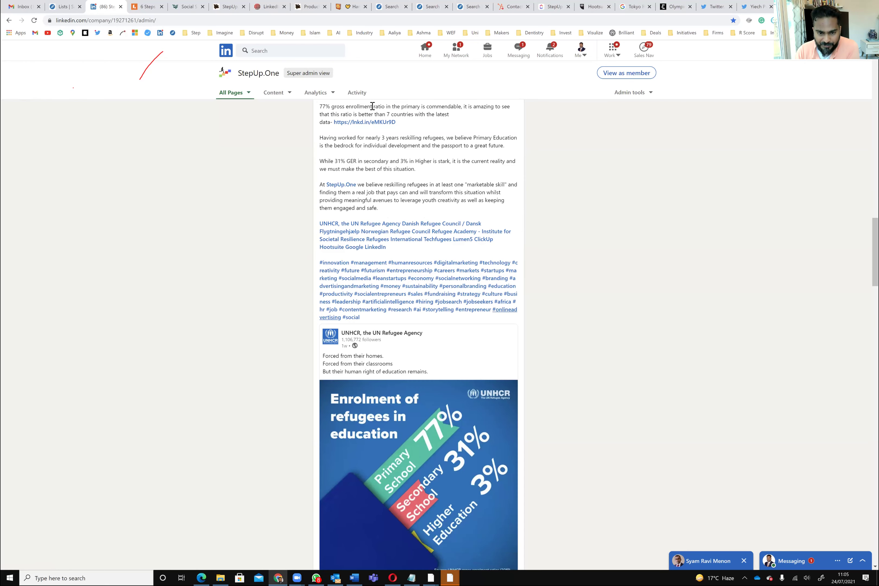
# Try Notify employees on the Olympics post and dismiss the already-notified notice.
pyautogui.scroll(-5, 381, 405)
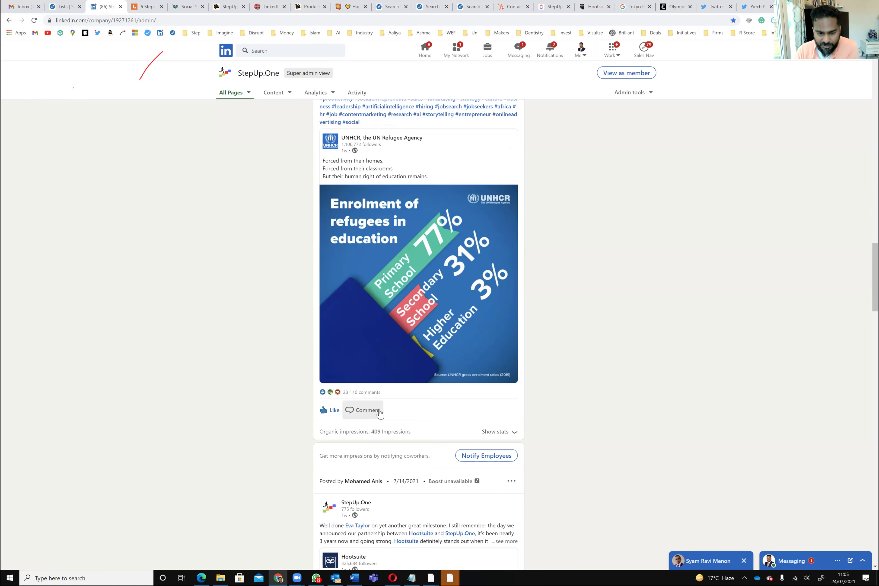
pyautogui.scroll(-7, 381, 416)
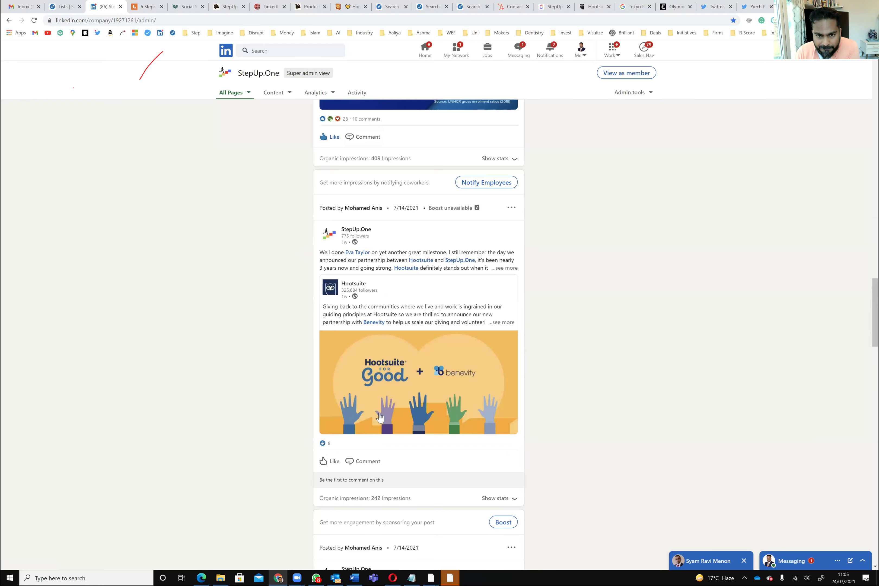
pyautogui.scroll(20, 379, 413)
pyautogui.scroll(-1, 379, 413)
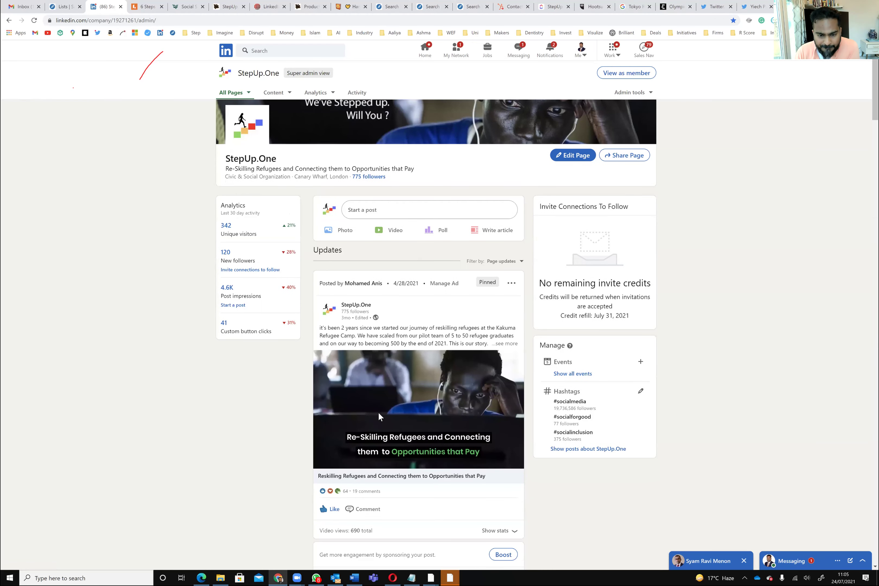
pyautogui.scroll(-7, 379, 414)
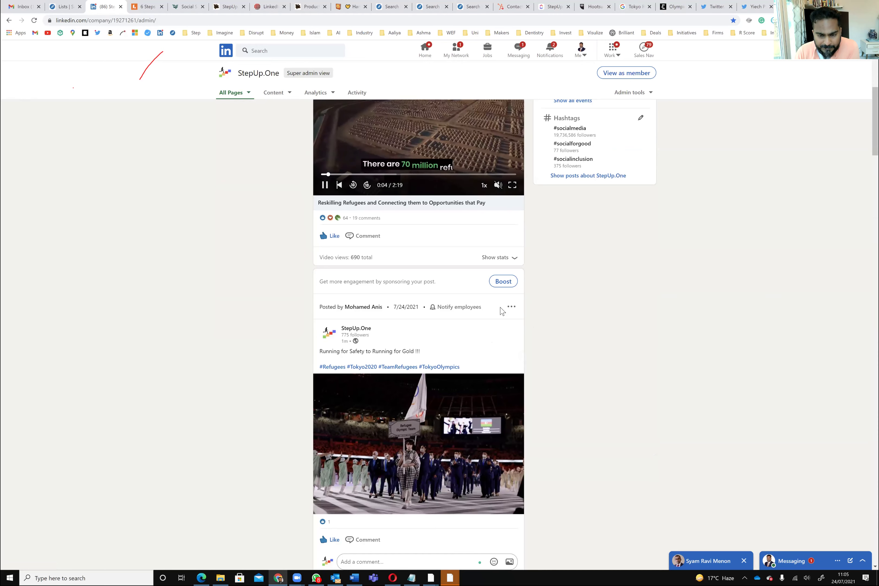
pyautogui.click(462, 307)
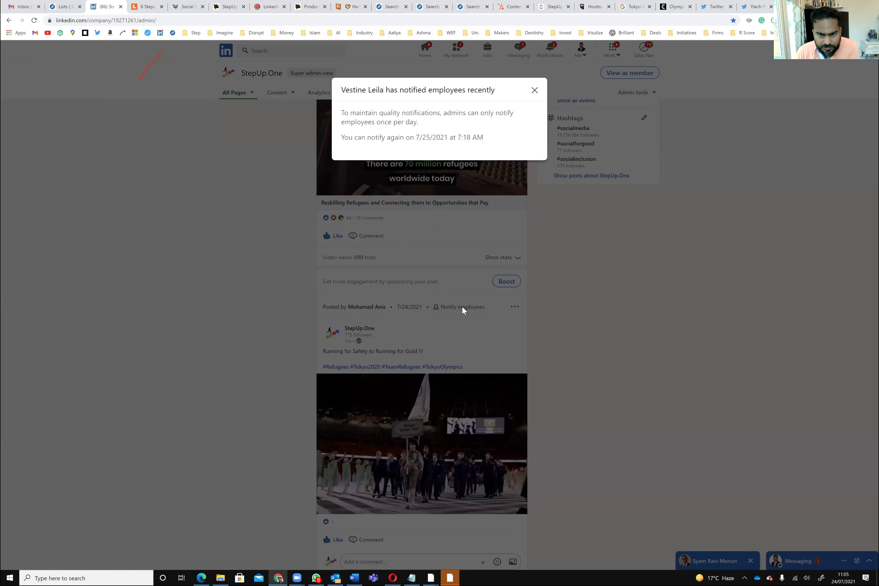
pyautogui.click(535, 90)
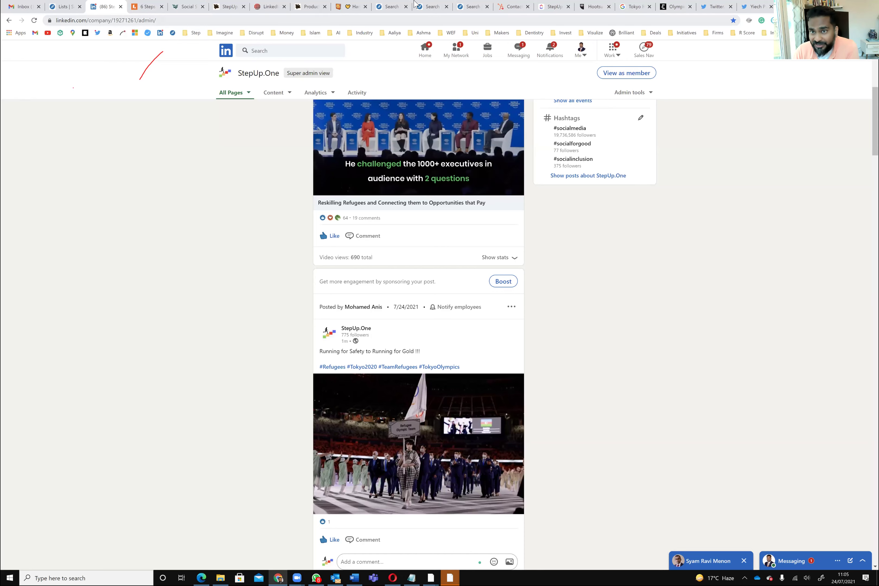
pyautogui.click(550, 4)
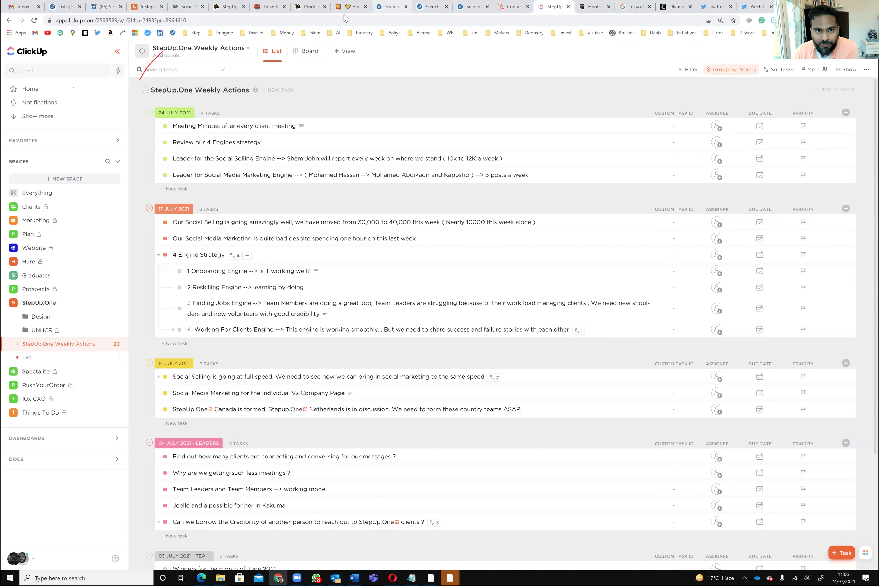
# Discard the unsaved Hootsuite draft and reload the Stepup.One Streams dashboard.
pyautogui.click(600, 10)
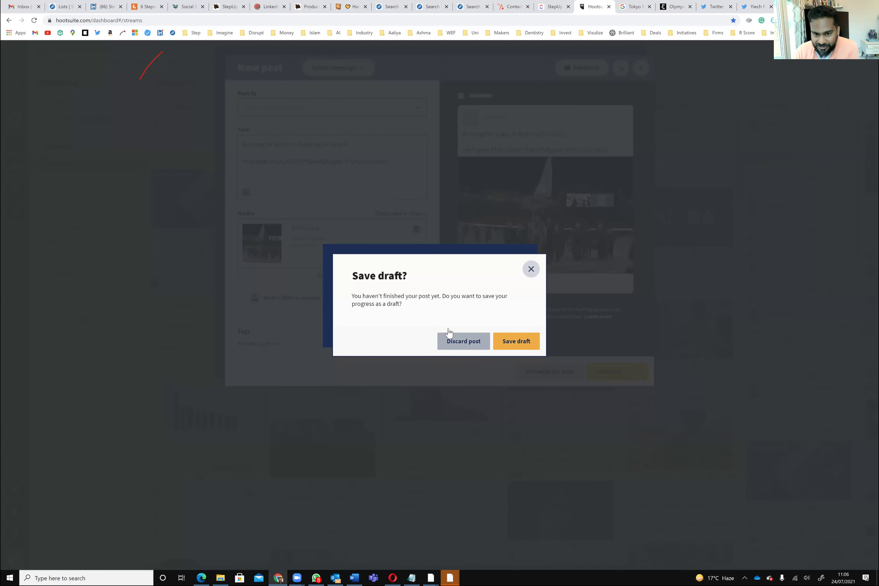
pyautogui.click(554, 204)
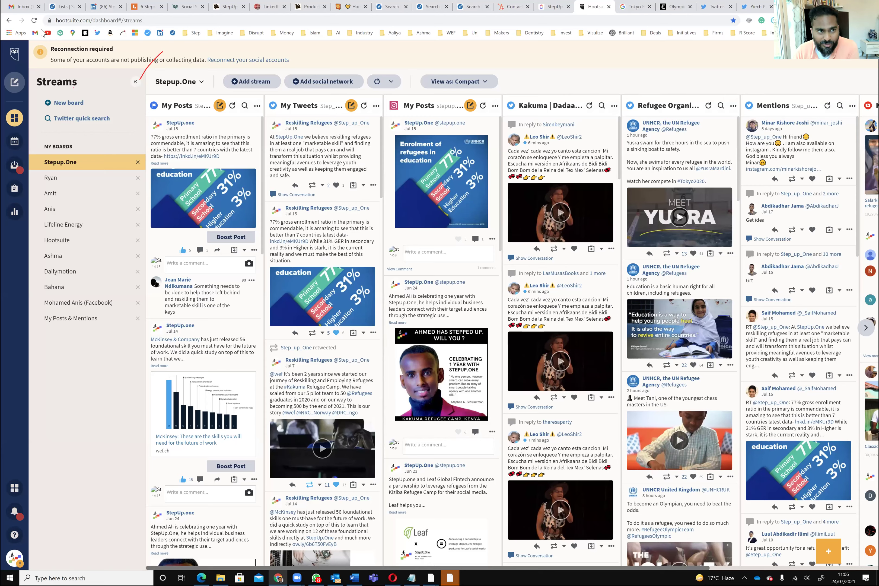
pyautogui.click(34, 20)
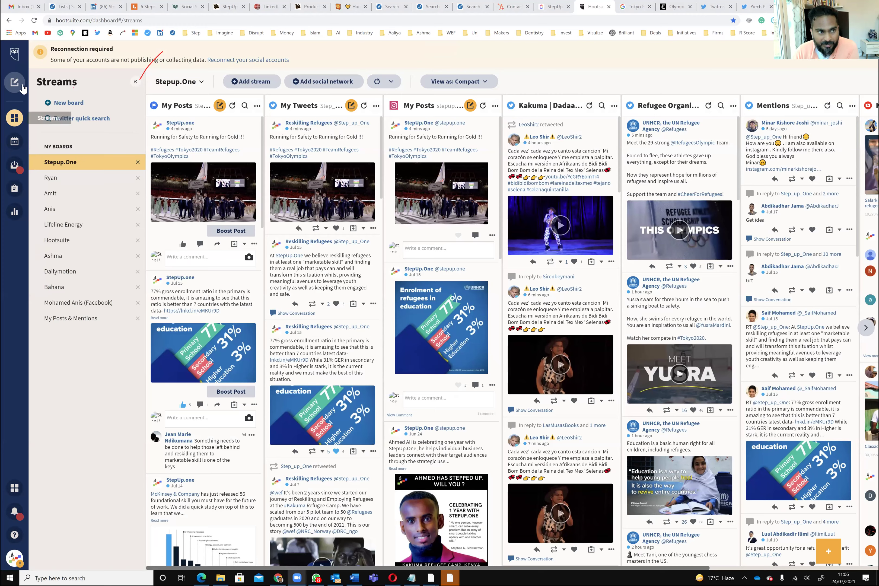
pyautogui.moveTo(15, 82)
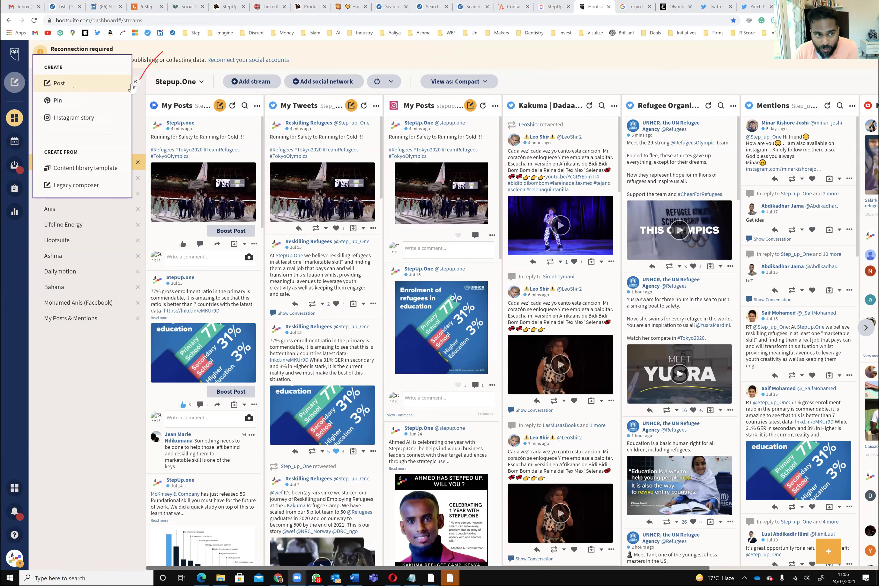
pyautogui.click(83, 22)
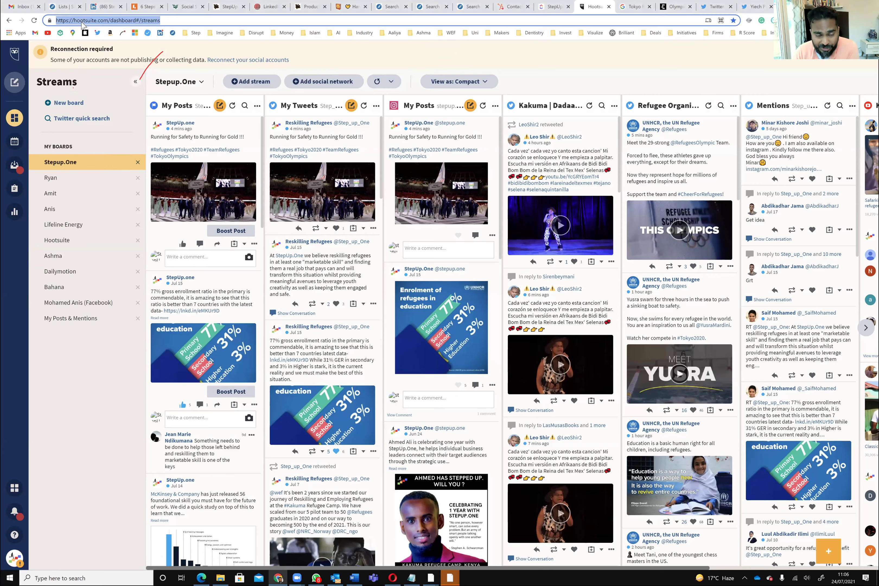
pyautogui.moveTo(18, 91)
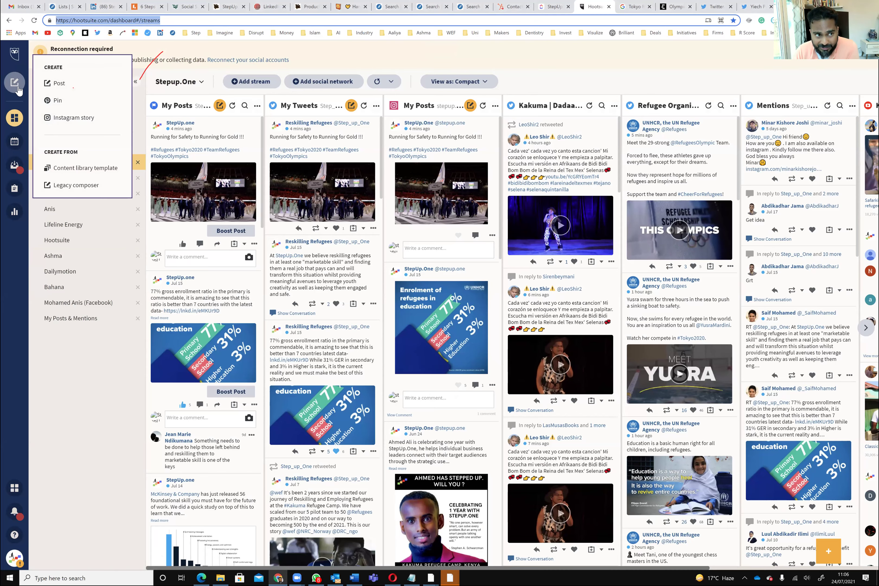
pyautogui.click(82, 87)
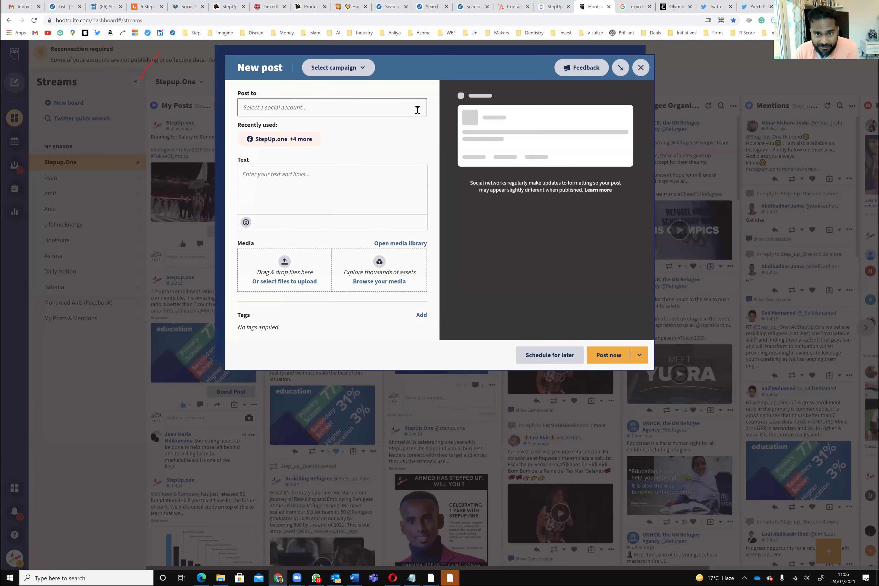
pyautogui.click(420, 109)
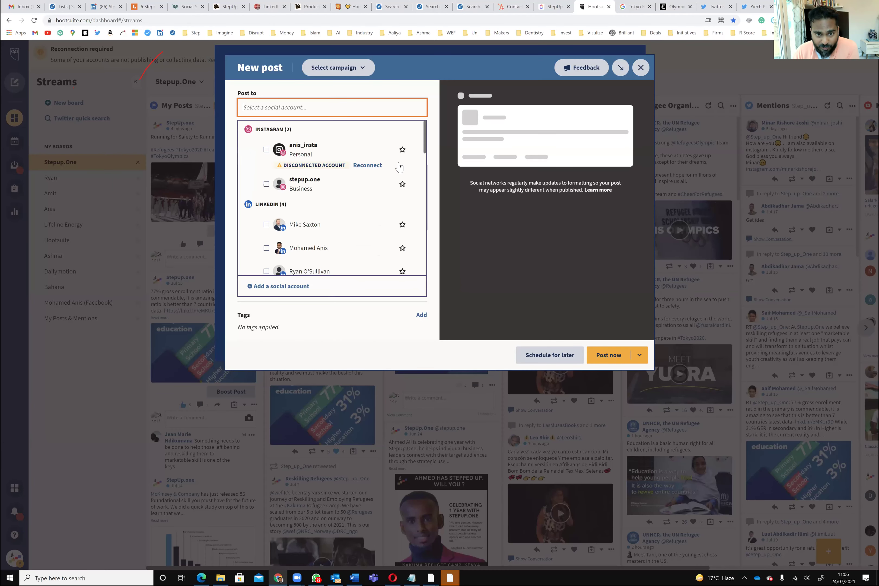
pyautogui.scroll(-5, 402, 170)
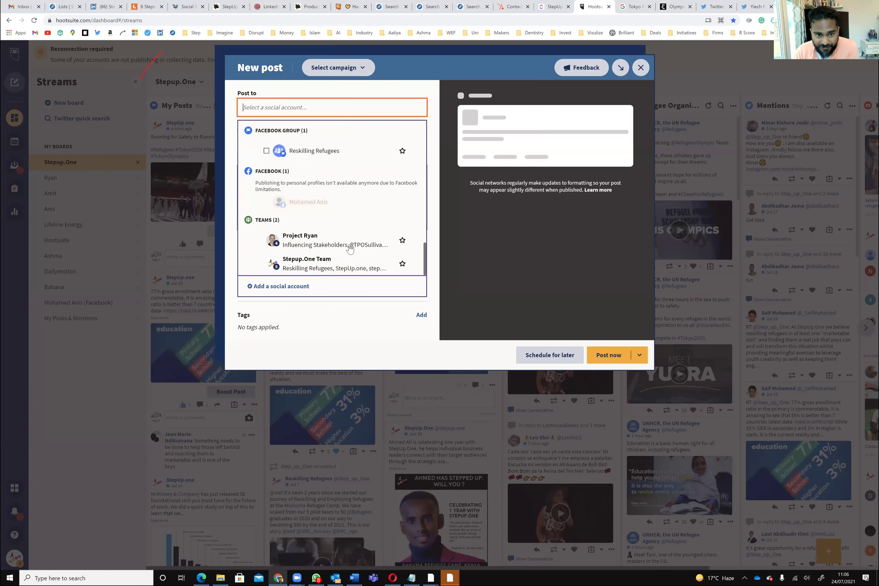
pyautogui.click(330, 264)
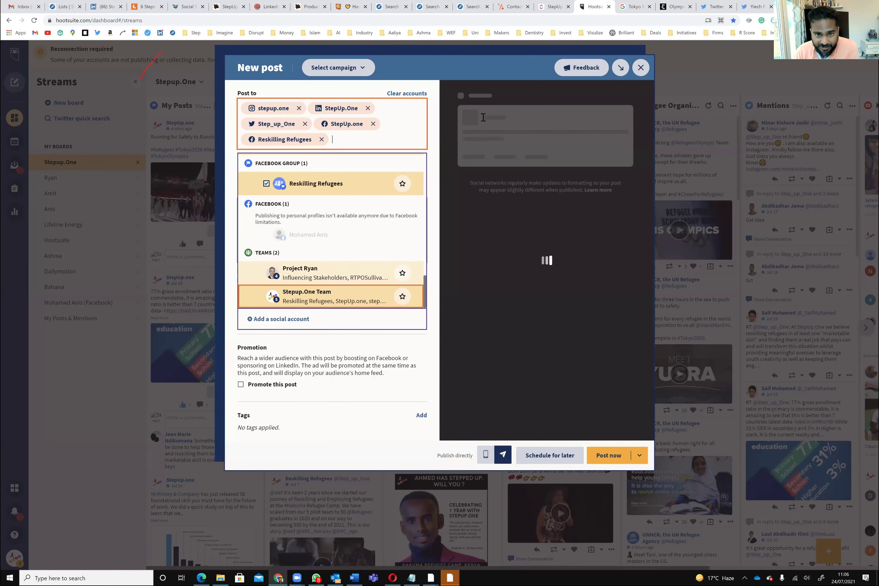
pyautogui.click(433, 153)
pyautogui.click(293, 221)
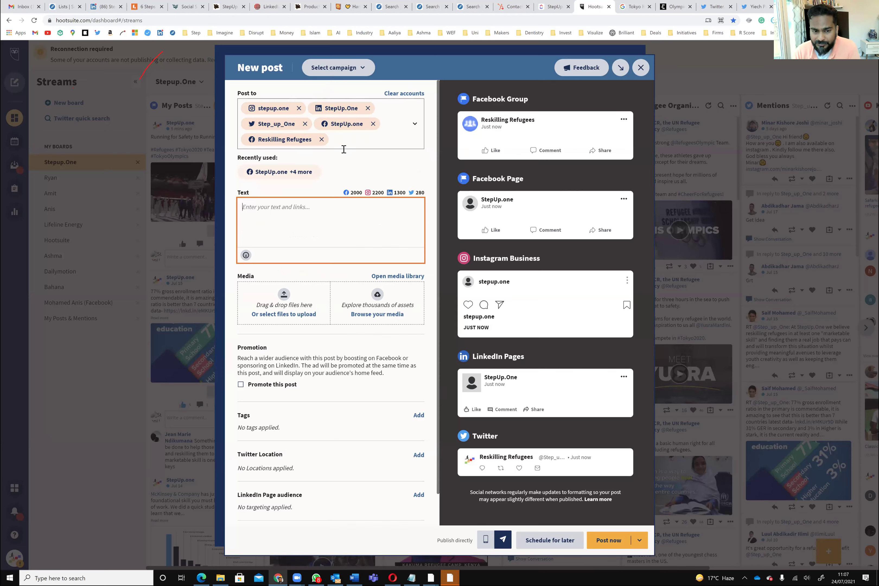
pyautogui.click(641, 67)
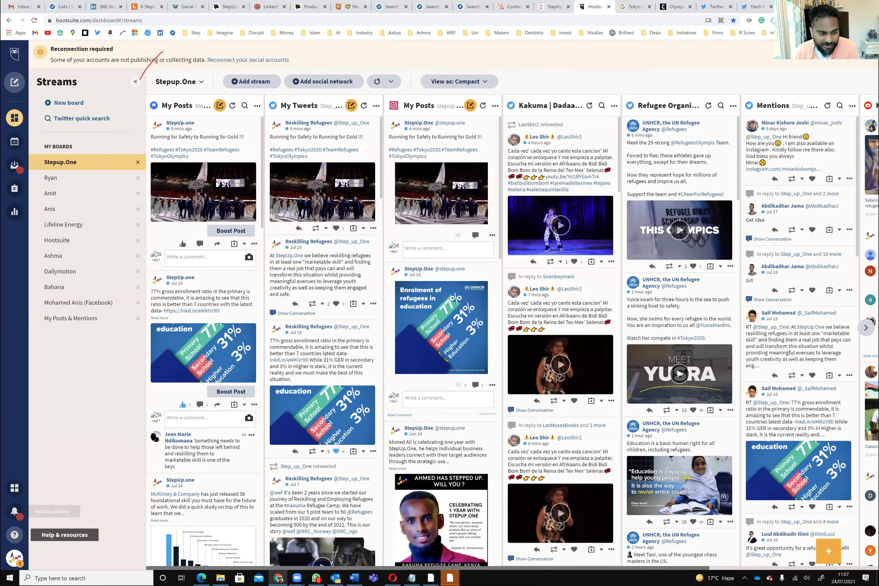
# Go to Manage accounts and teams and open the Stepup.One Team overview.
pyautogui.click(14, 557)
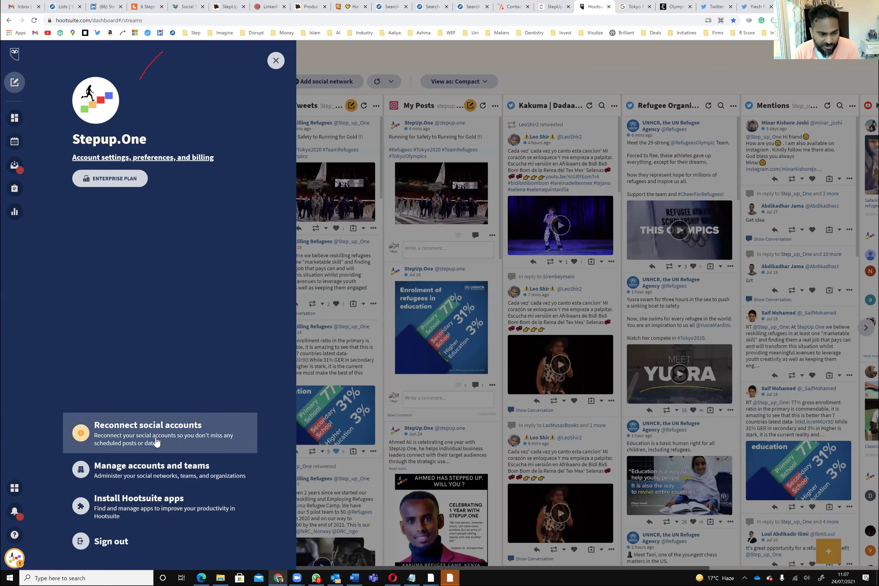
pyautogui.click(163, 476)
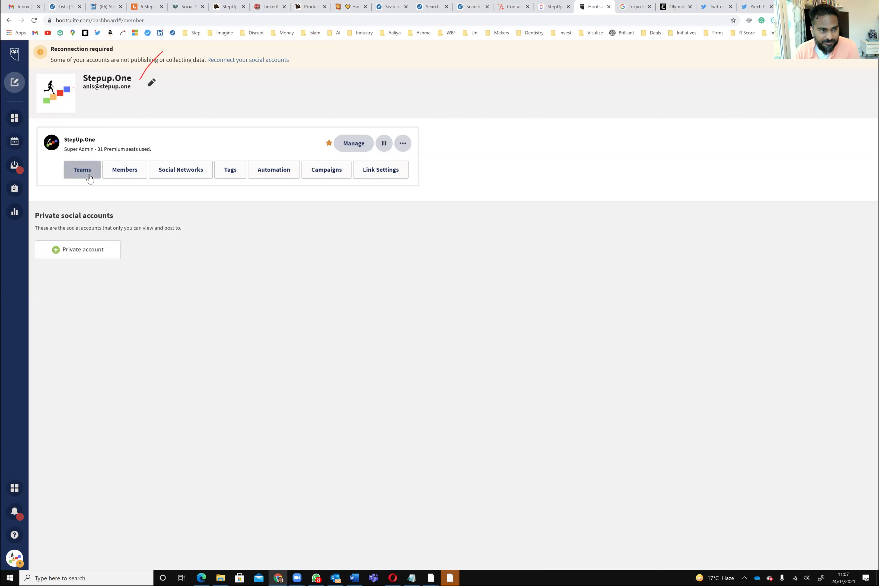
pyautogui.click(82, 171)
pyautogui.click(89, 161)
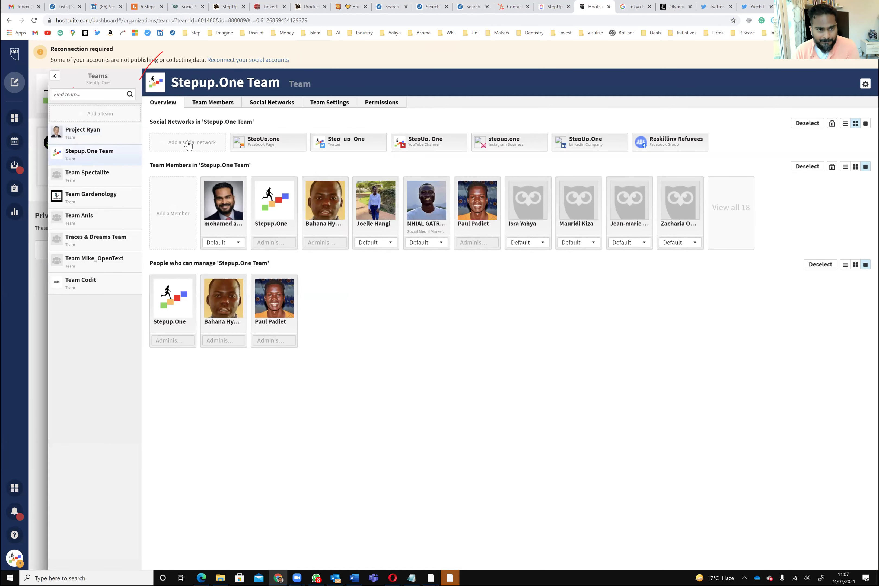
# Cancel adding a member and open the unconfirmed member's profile to send a reminder.
pyautogui.click(183, 224)
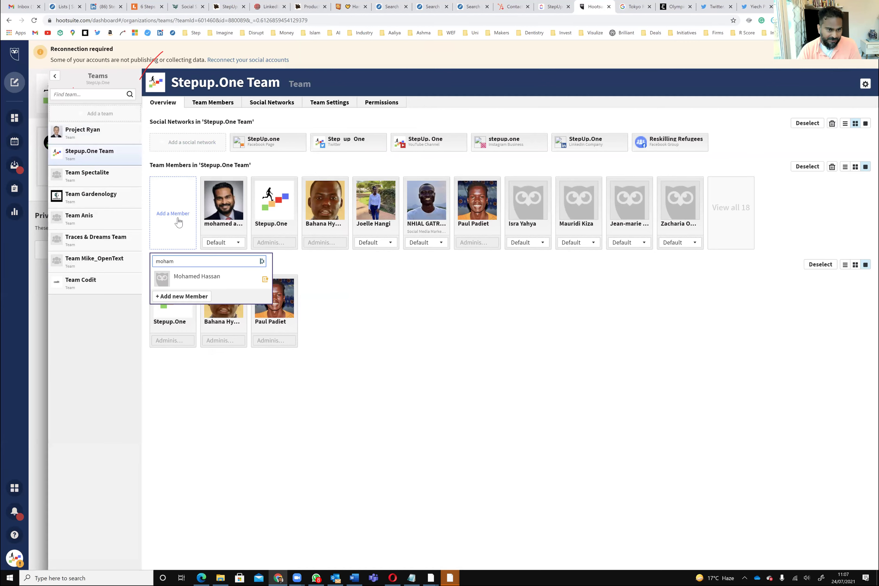
pyautogui.click(187, 286)
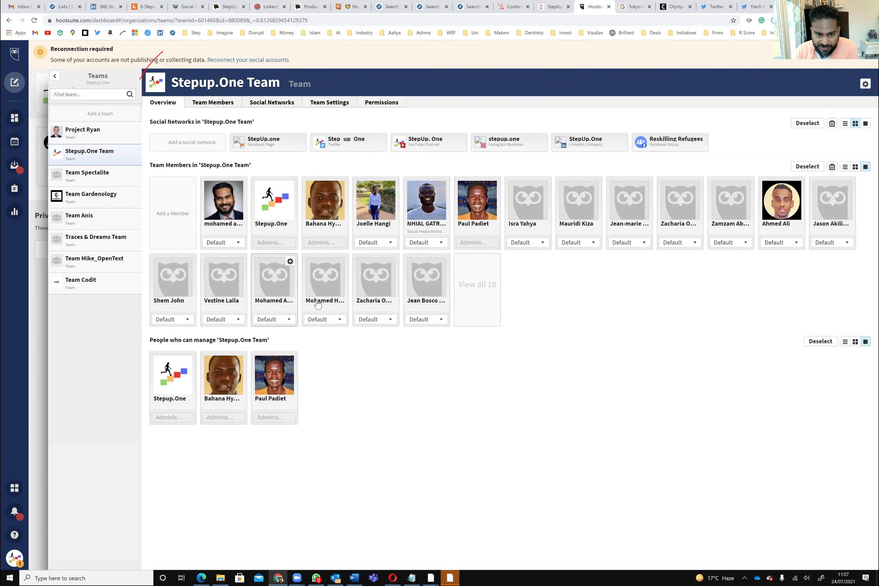
pyautogui.click(334, 276)
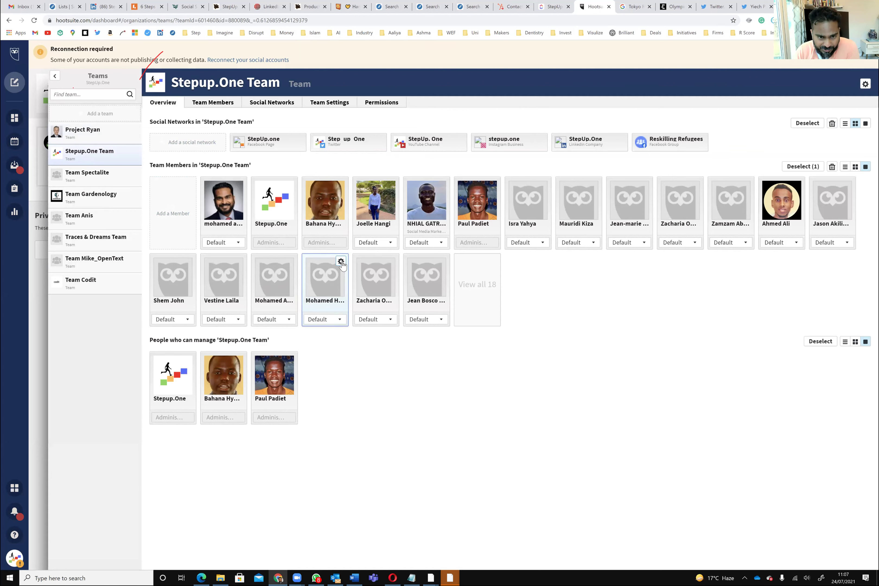
pyautogui.click(341, 261)
pyautogui.click(342, 277)
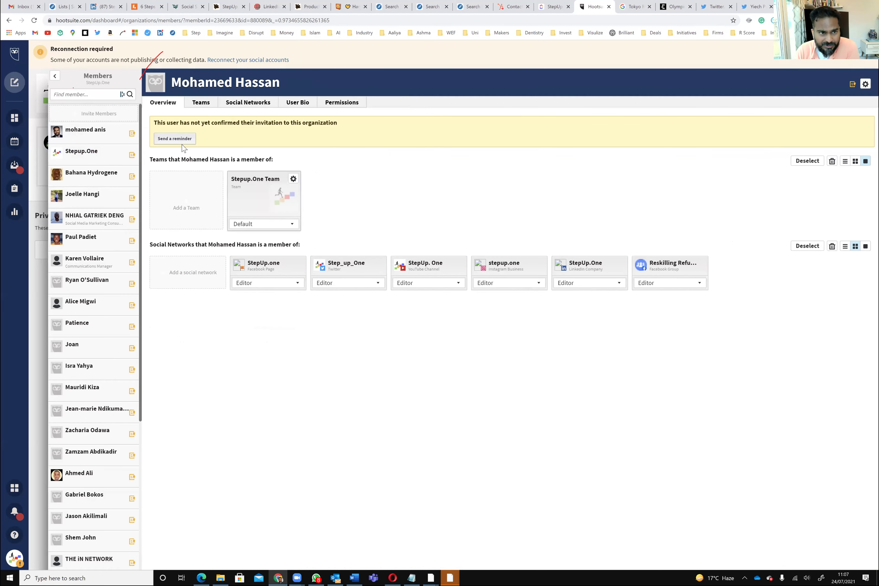
pyautogui.click(183, 140)
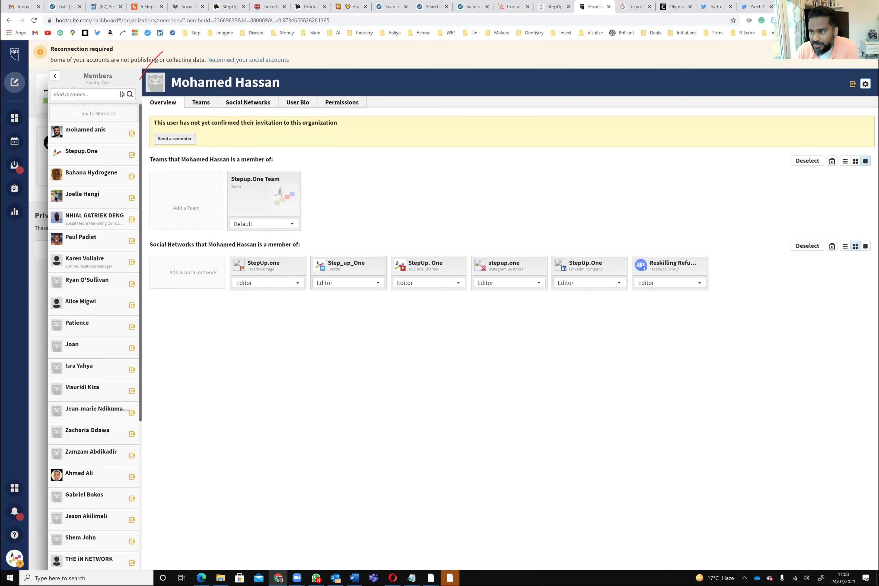
# Check the member's Social Networks and User Bio tabs and select their e-mail address.
pyautogui.click(865, 84)
pyautogui.click(696, 91)
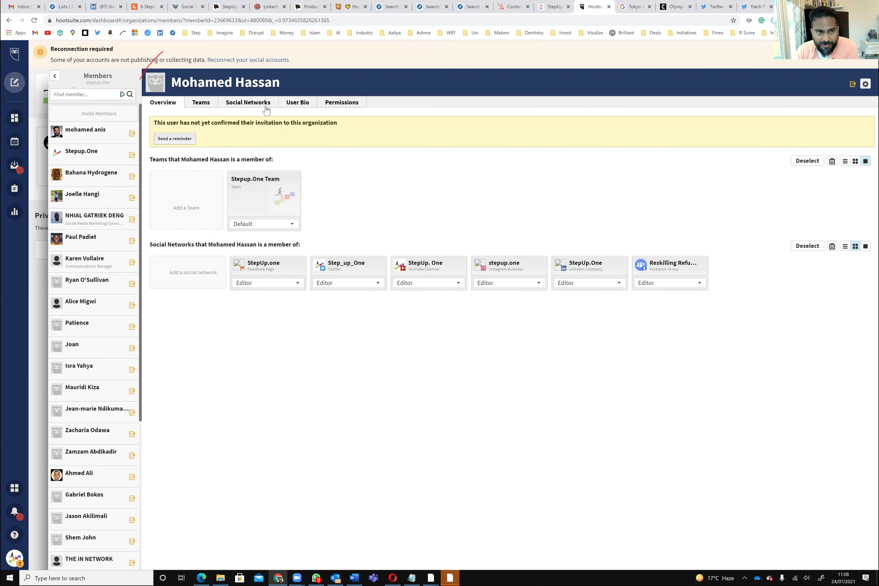
pyautogui.click(226, 106)
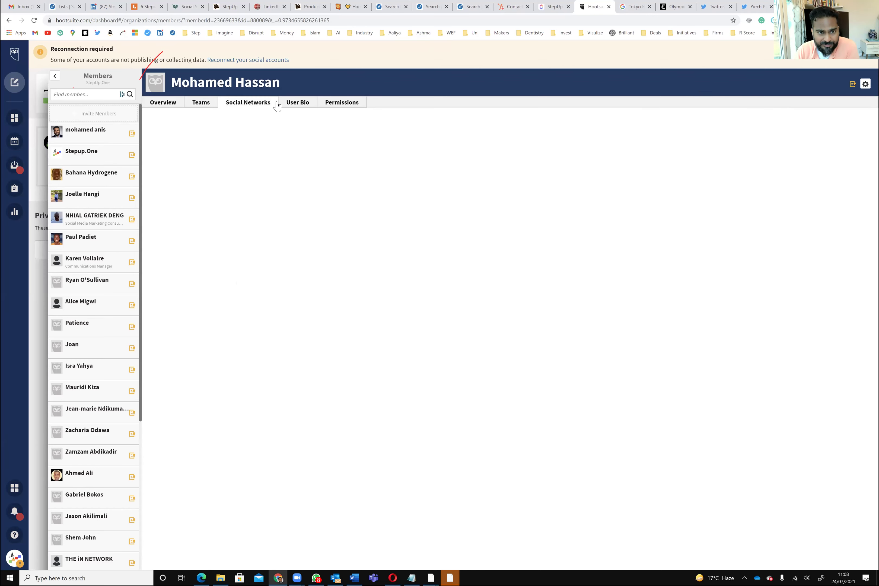
pyautogui.click(295, 106)
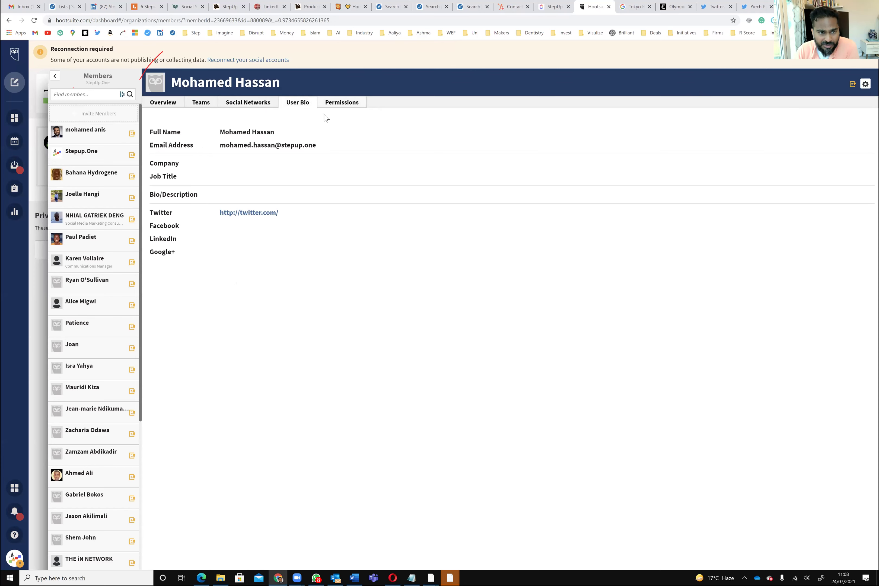
pyautogui.tripleClick(255, 147)
pyautogui.hotkey('ctrl', 'c')
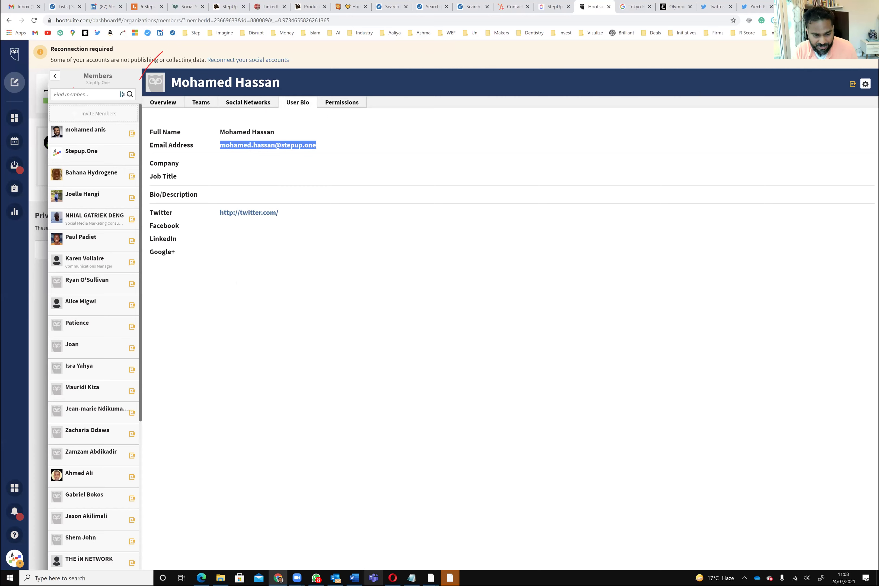
pyautogui.click(317, 578)
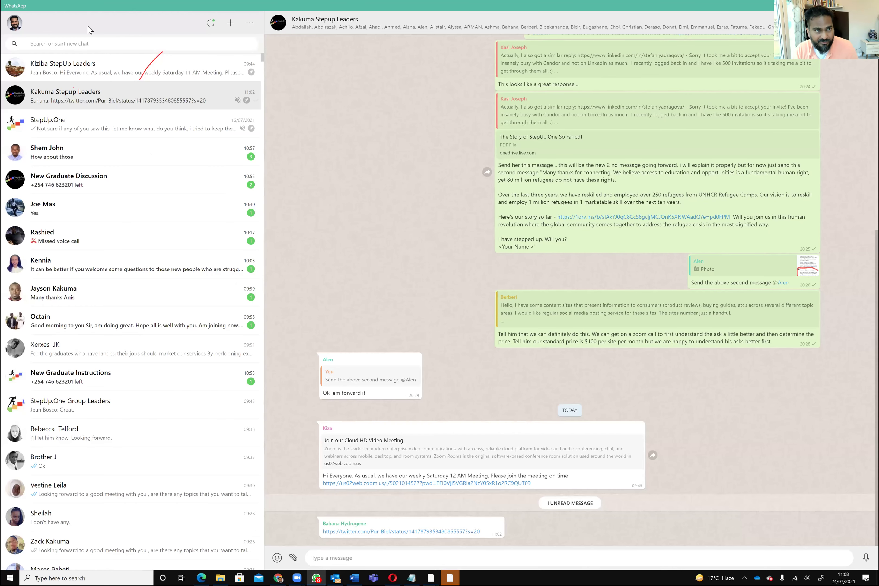
# Find the team member's WhatsApp chat and send them the pasted webmail e-mail address.
pyautogui.click(89, 43)
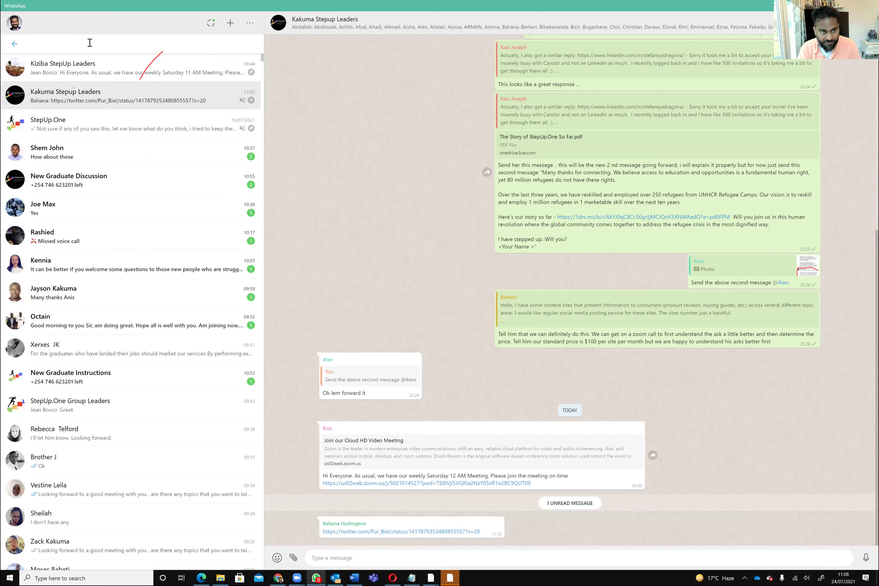
pyautogui.write('mohamed')
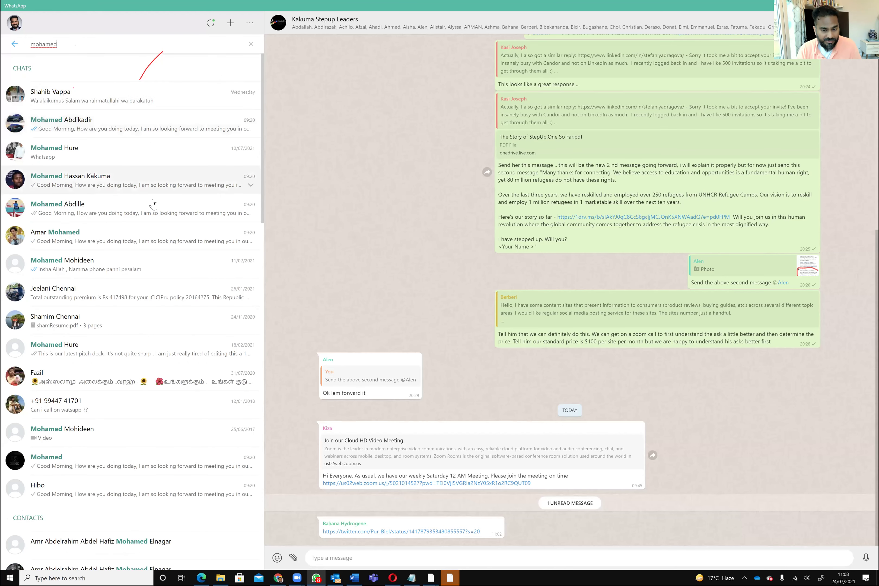
pyautogui.click(153, 182)
pyautogui.hotkey('ctrl', 'v')
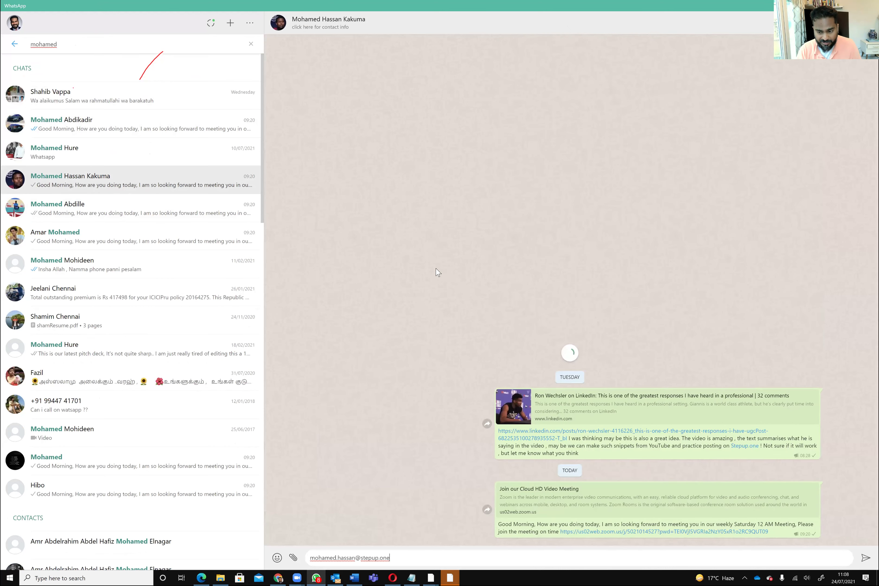
pyautogui.press('Return')
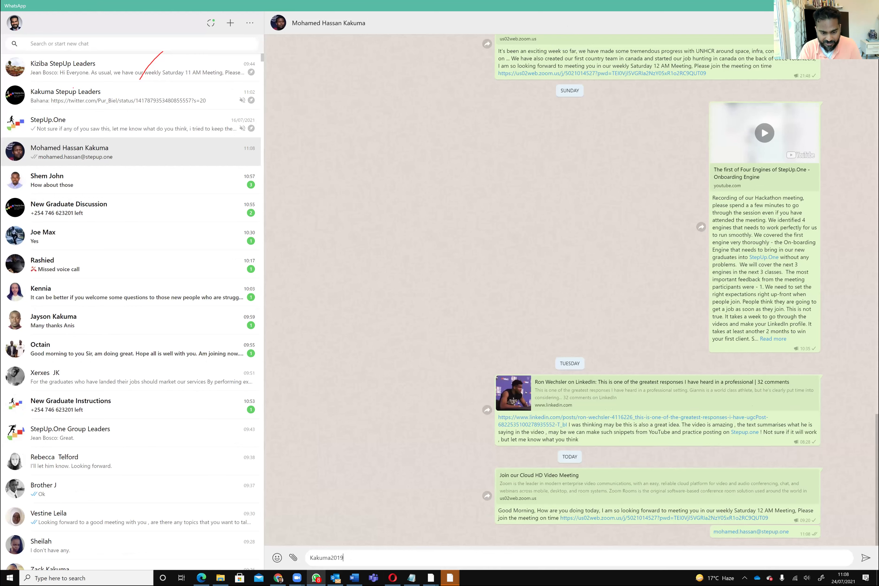
# Send the webmail password and the site mail.one.com, then return to Chrome.
pyautogui.press('Return')
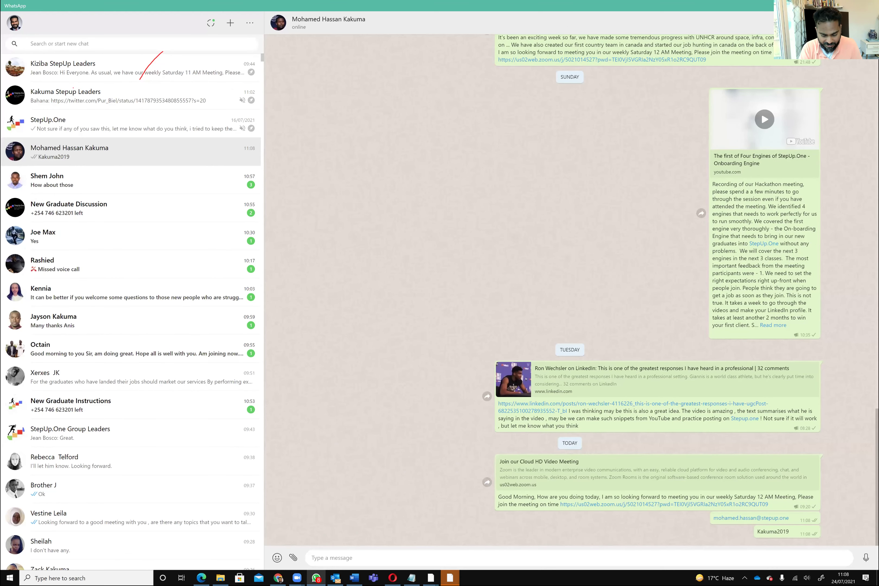
pyautogui.press('Return')
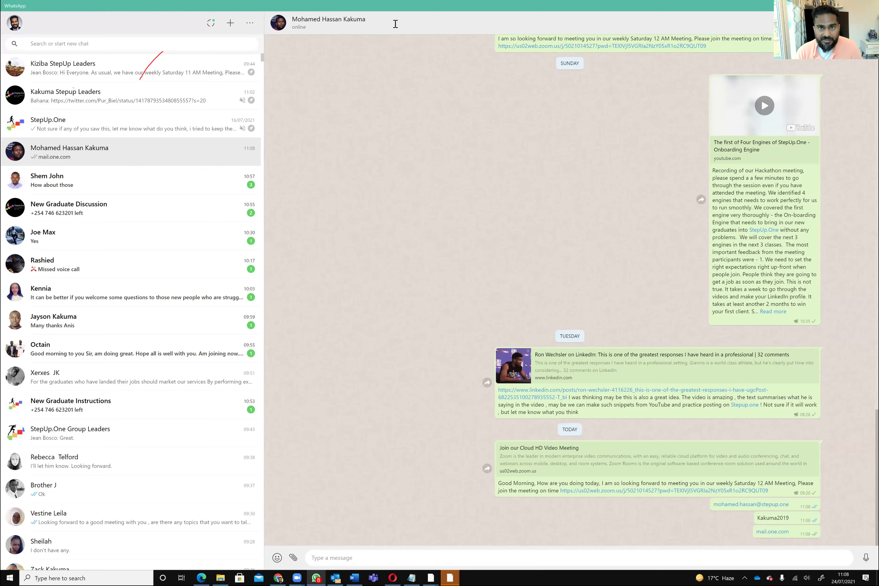
pyautogui.hotkey('alt', 'Tab')
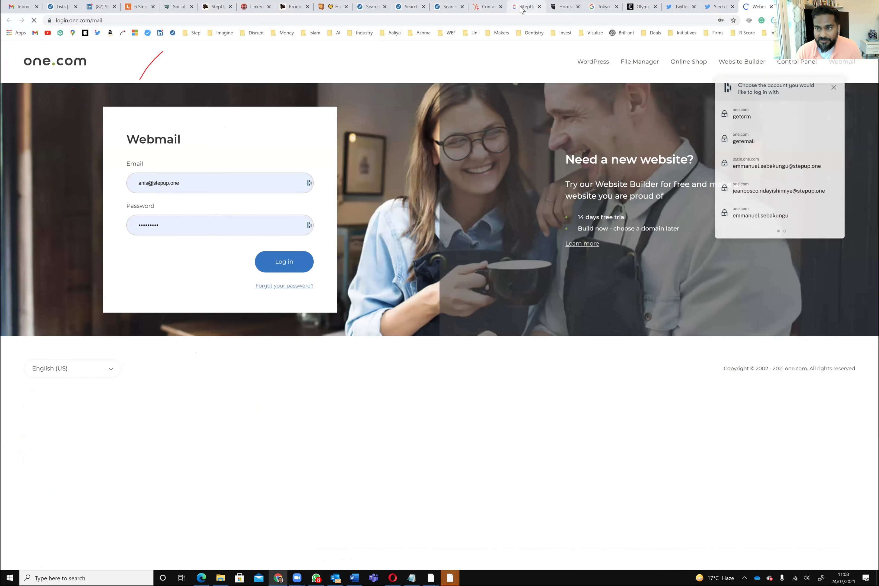
# Switch to the StepUp ClickUp tab showing the StepUp.One Weekly Actions list.
pyautogui.click(520, 11)
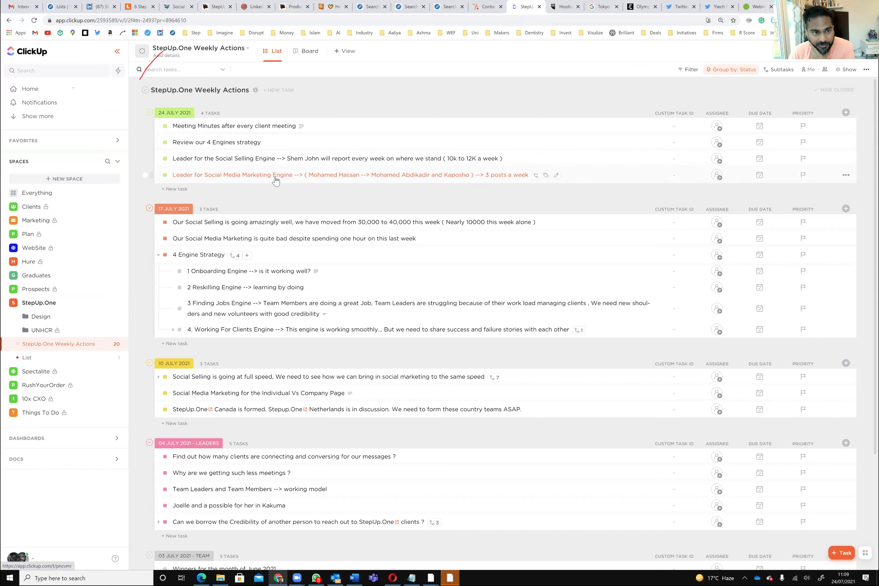
# Open the '1 Onboarding Engine' task, expand and select its full description, then return to WhatsApp.
pyautogui.click(261, 275)
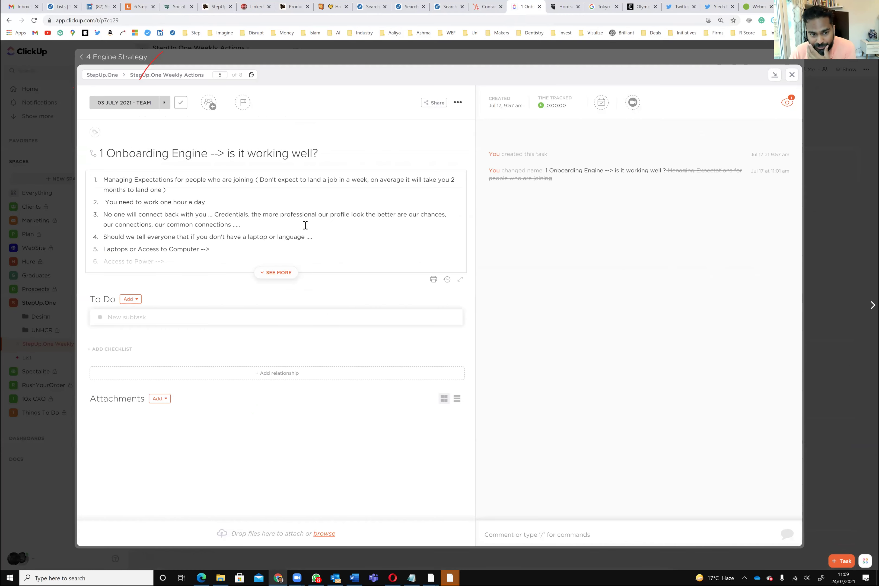
pyautogui.click(279, 272)
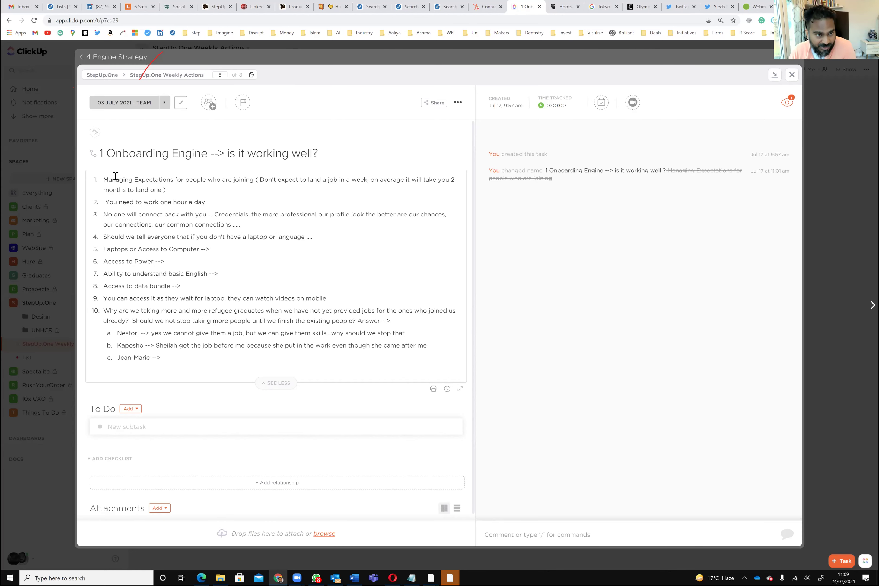
pyautogui.click(110, 182)
pyautogui.moveTo(109, 182); pyautogui.dragTo(200, 400)
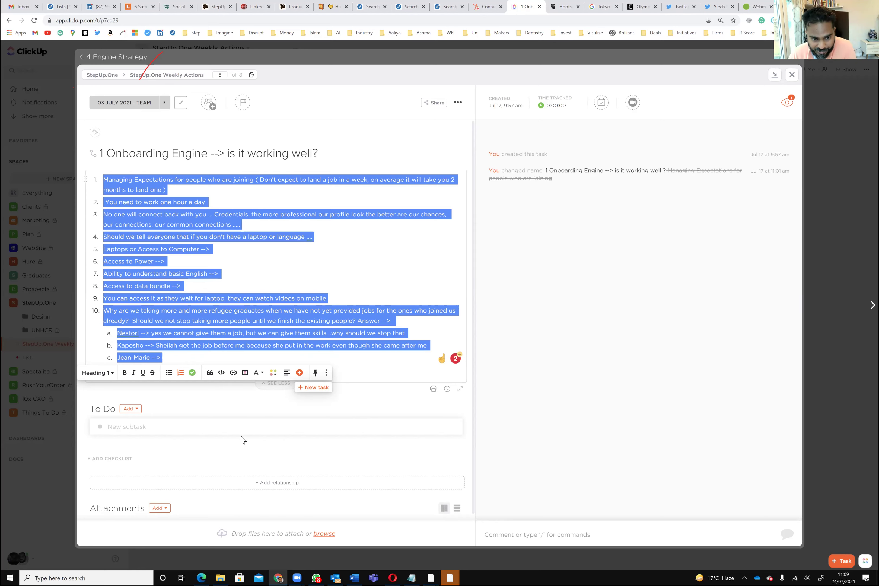
pyautogui.click(305, 280)
pyautogui.hotkey('ctrl', 'a')
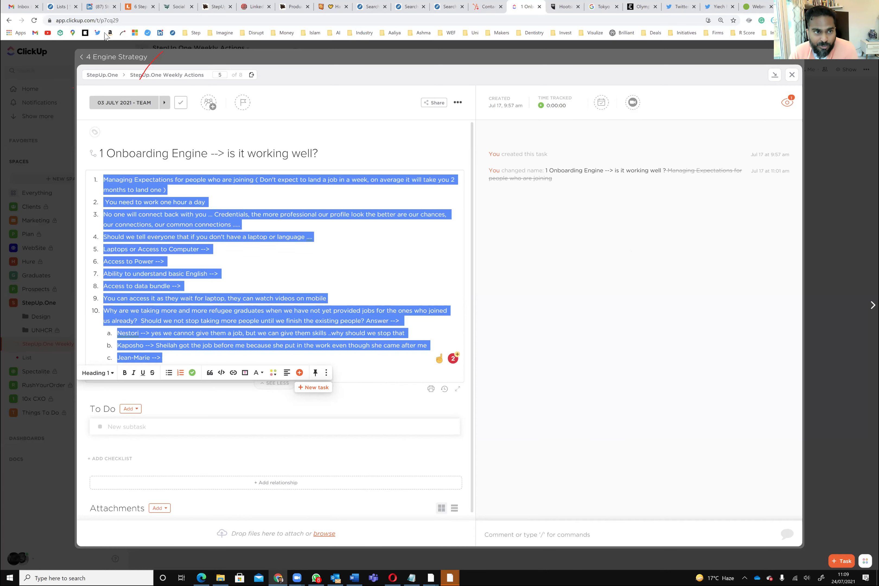
pyautogui.click(154, 62)
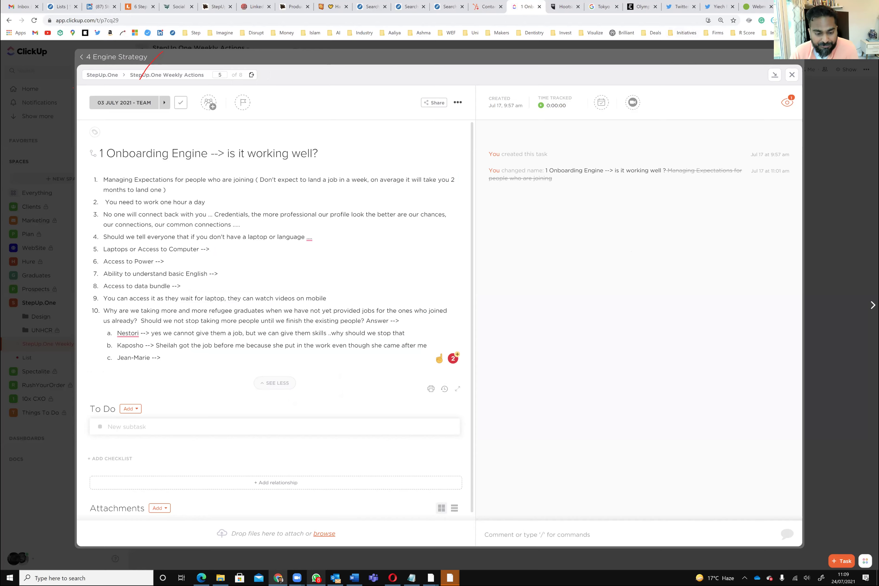
pyautogui.click(316, 577)
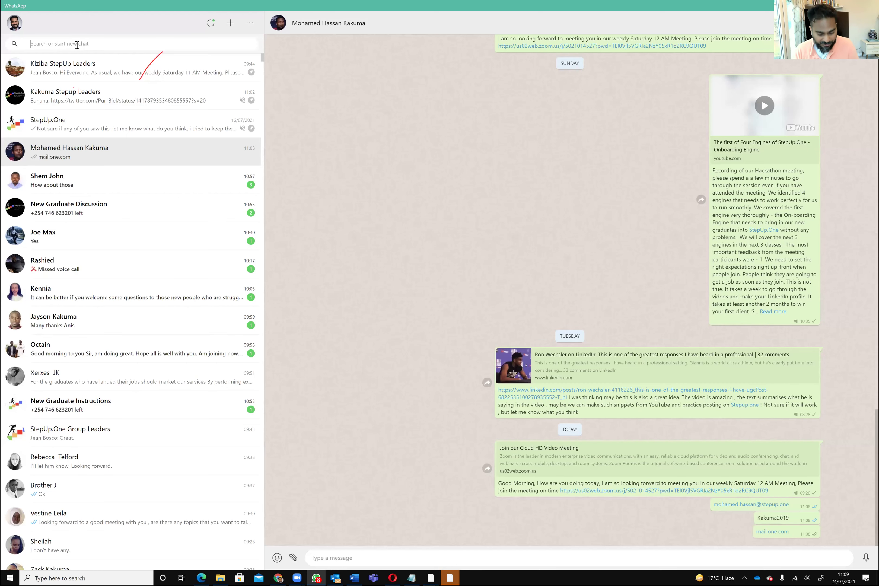
# Search 'UNHCR', open the StepUp.One and UNHCR group, and follow its shared ClickUp doc link.
pyautogui.write('Jenn')
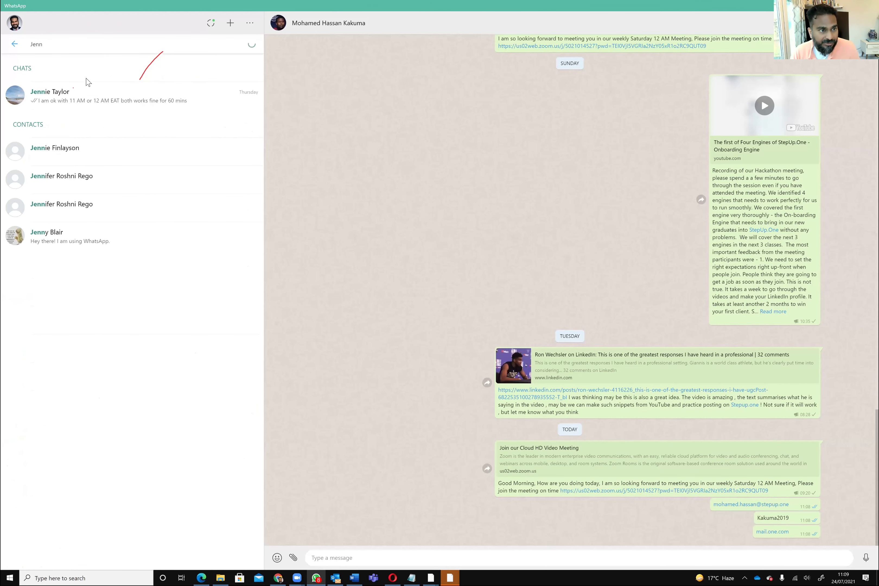
pyautogui.press('Return')
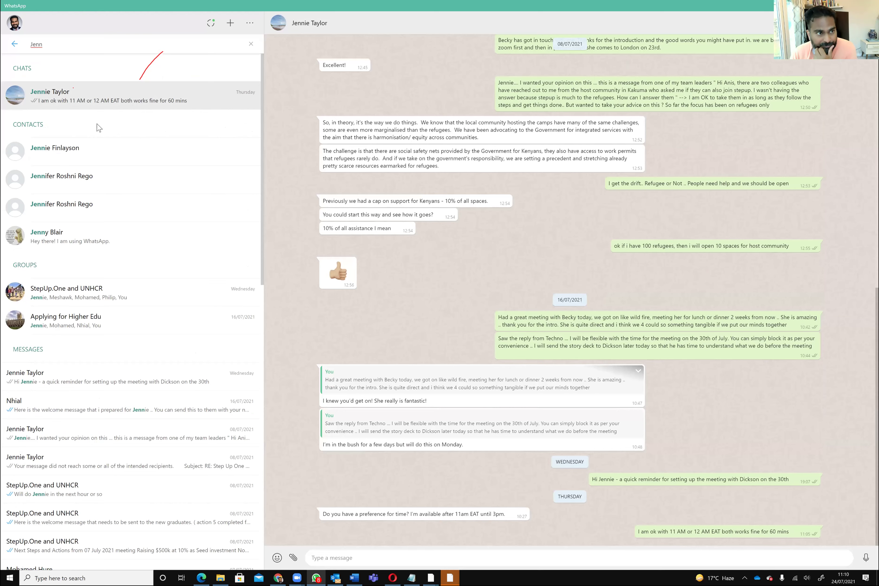
pyautogui.click(62, 46)
pyautogui.hotkey('ctrl', 'a')
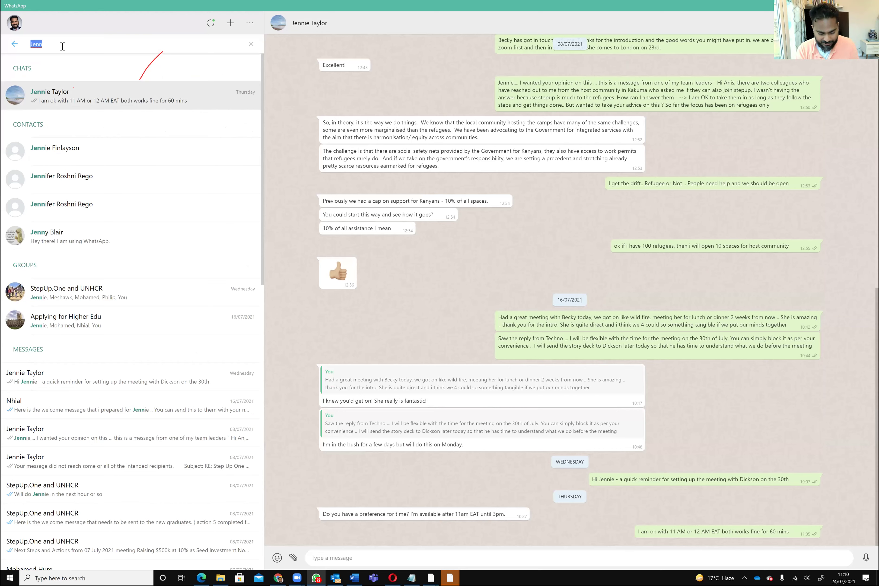
pyautogui.write('UNHCR')
pyautogui.click(49, 102)
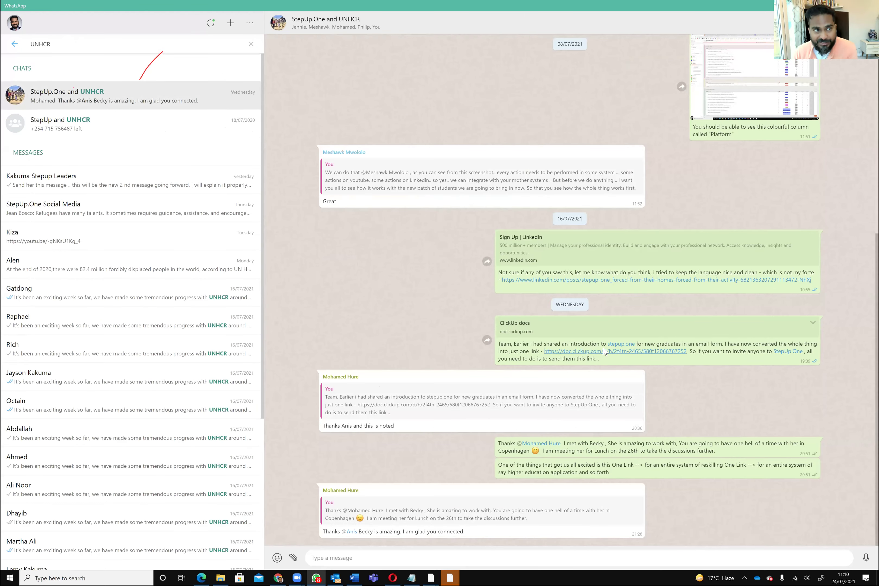
pyautogui.click(603, 349)
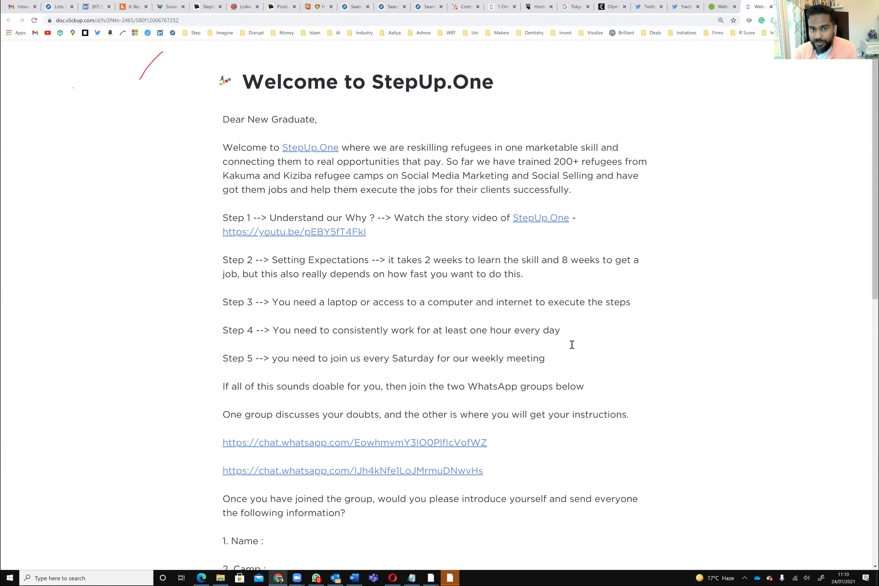
# Select the doc's web address, then its heading, greeting, welcome paragraph and Step 1 paragraph.
pyautogui.click(140, 22)
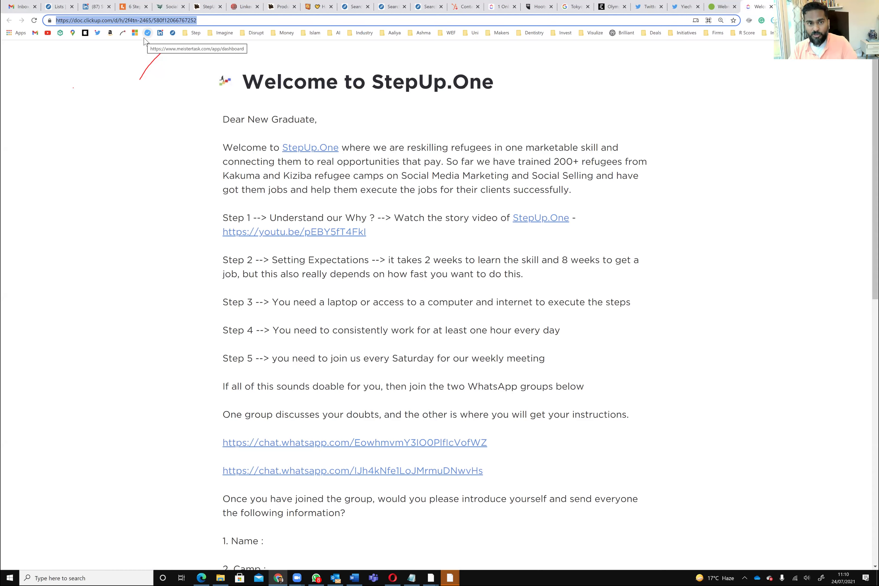
pyautogui.keyDown('shift'); pyautogui.click(128, 24); pyautogui.keyUp('shift')
pyautogui.tripleClick(128, 24)
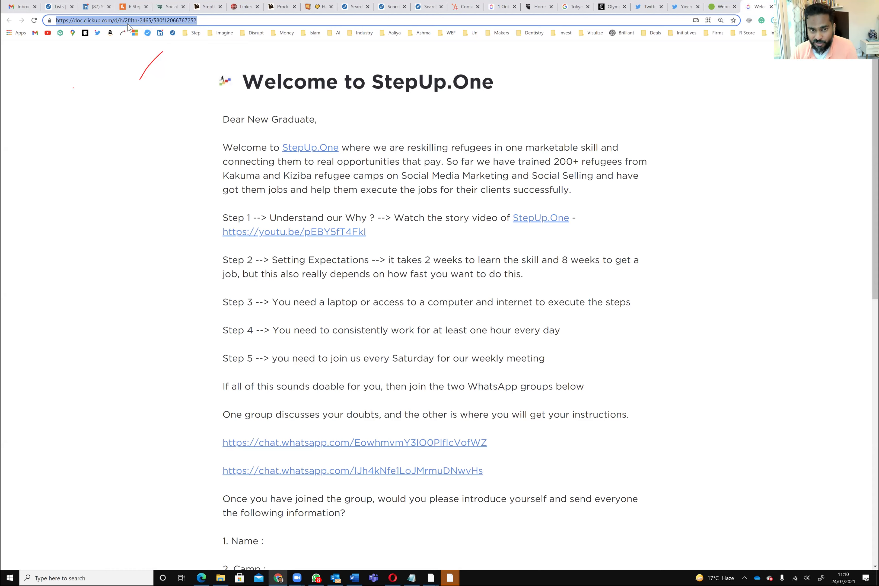
pyautogui.tripleClick(346, 81)
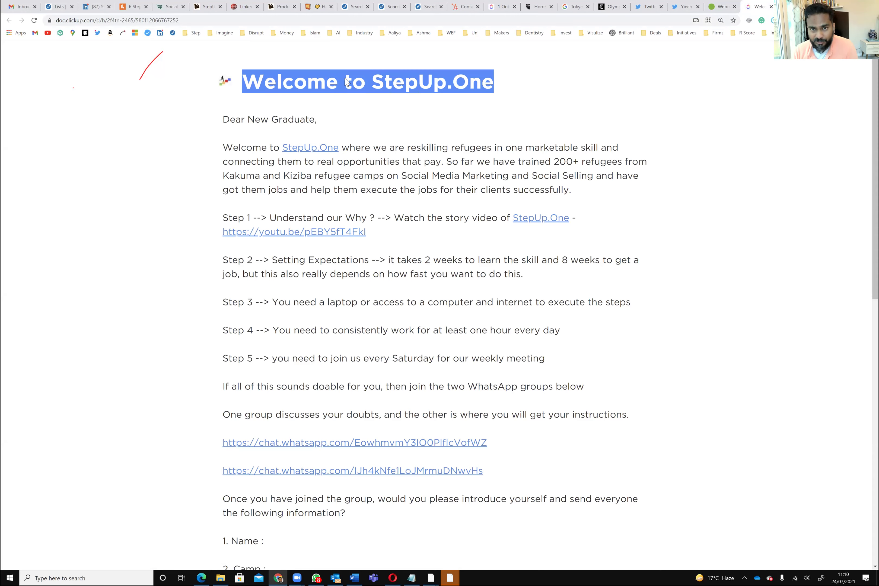
pyautogui.tripleClick(290, 122)
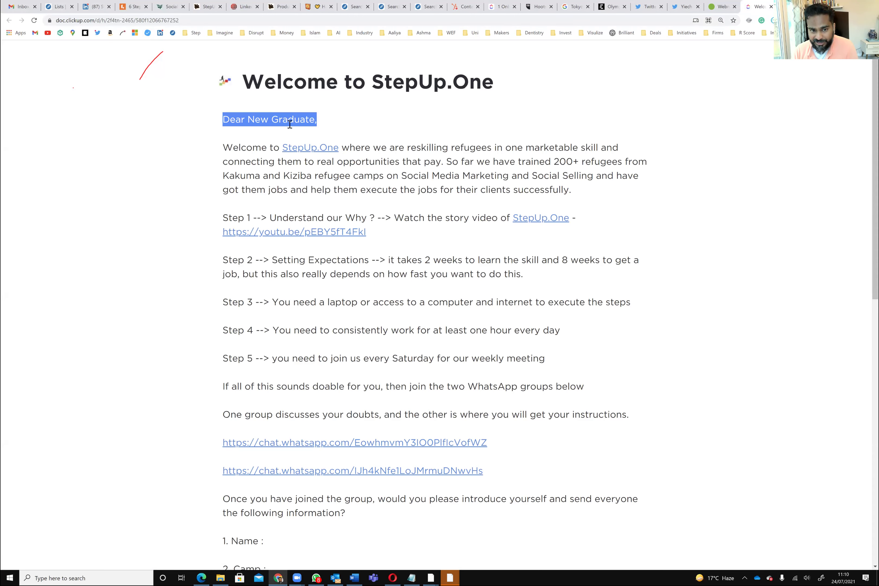
pyautogui.tripleClick(260, 155)
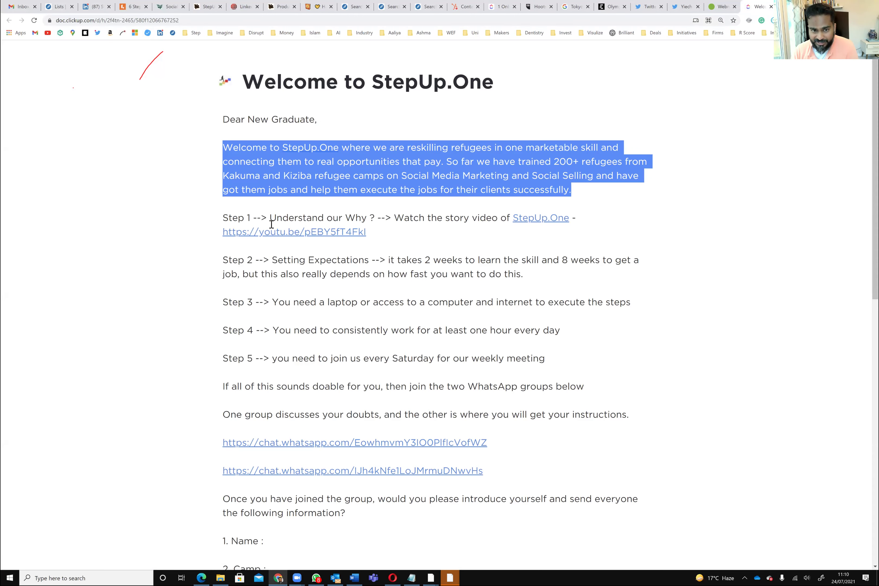
pyautogui.tripleClick(244, 221)
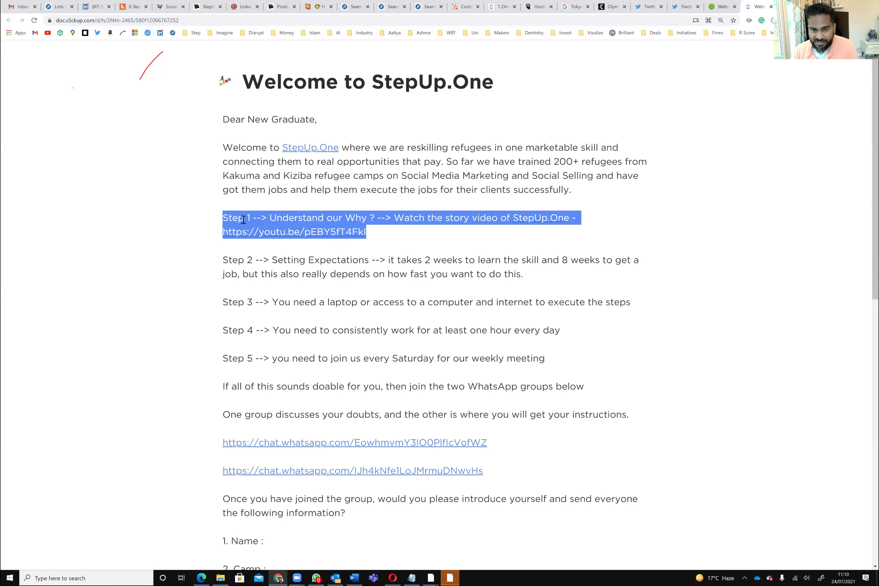
pyautogui.tripleClick(437, 224)
# Read through the Step 2 to Step 5 paragraphs of the onboarding doc.
pyautogui.scroll(-1, 320, 235)
pyautogui.doubleClick(320, 236)
pyautogui.tripleClick(320, 236)
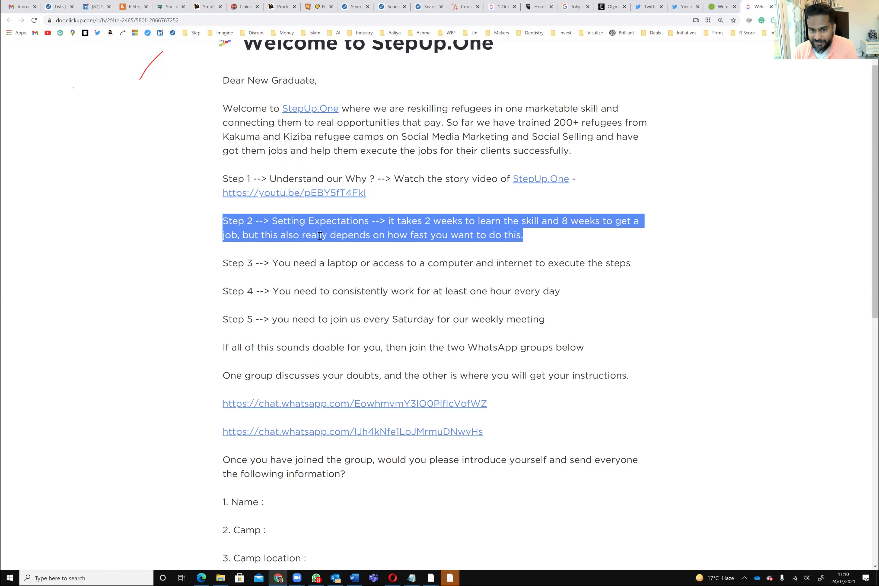
pyautogui.scroll(-1, 320, 236)
pyautogui.click(488, 185)
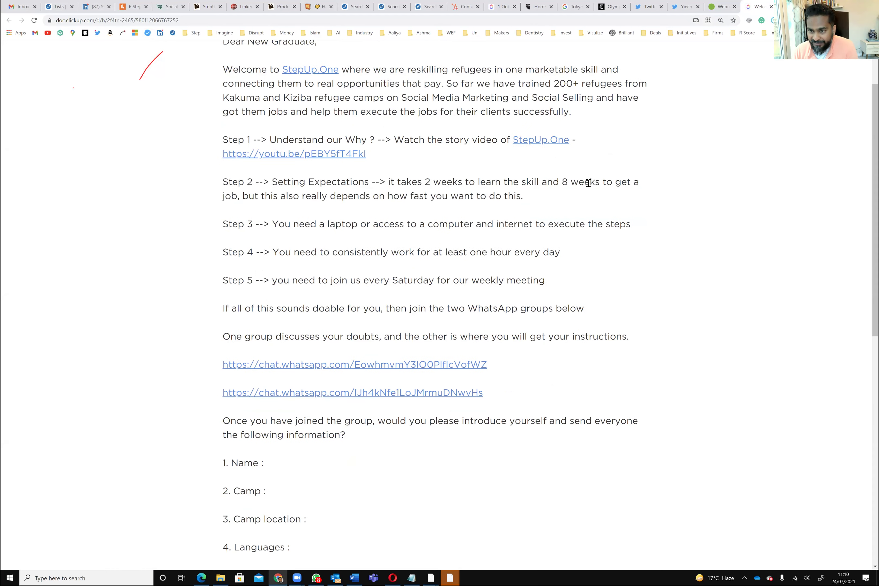
pyautogui.tripleClick(289, 197)
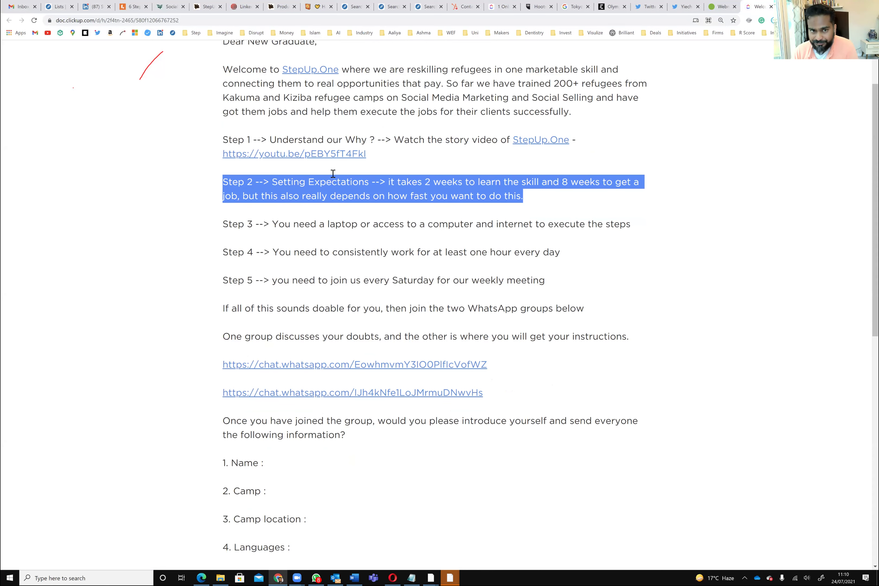
pyautogui.scroll(-3, 344, 110)
pyautogui.tripleClick(343, 111)
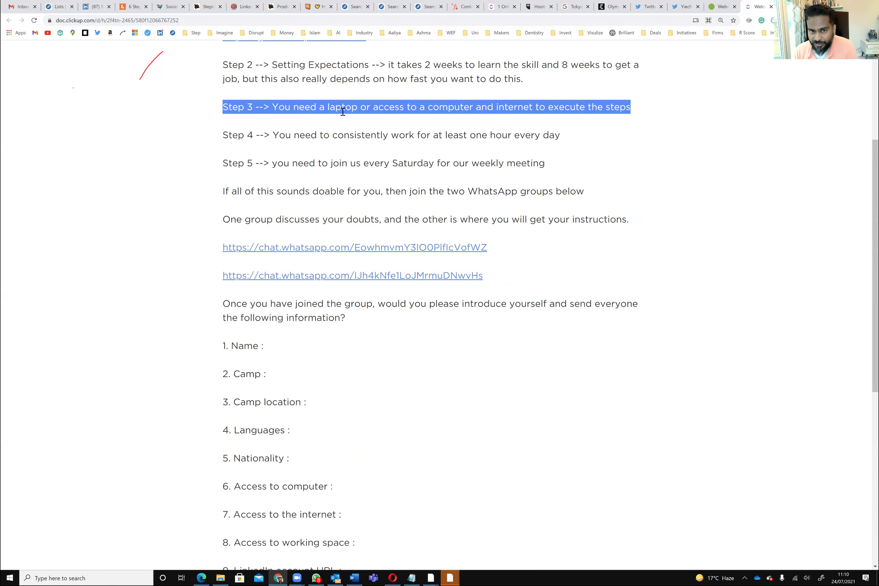
pyautogui.click(328, 140)
pyautogui.tripleClick(329, 139)
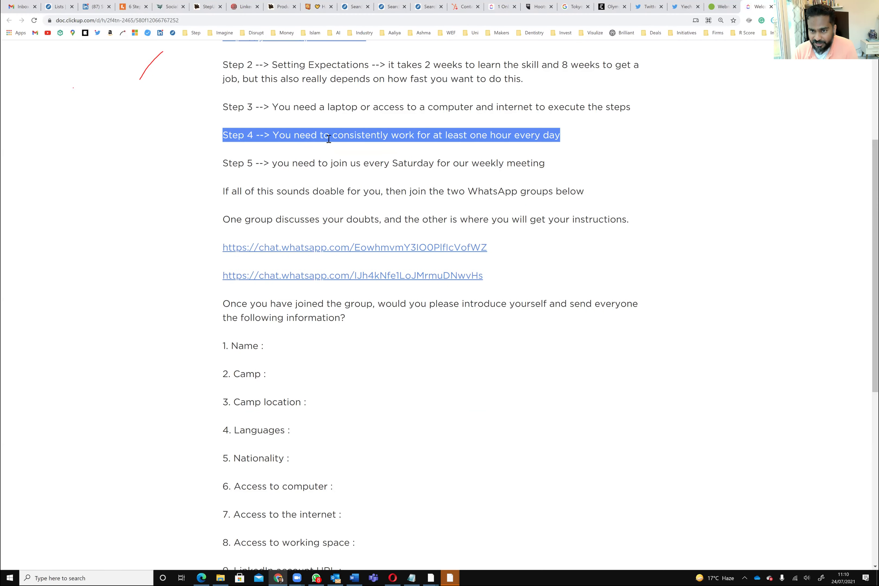
pyautogui.tripleClick(325, 166)
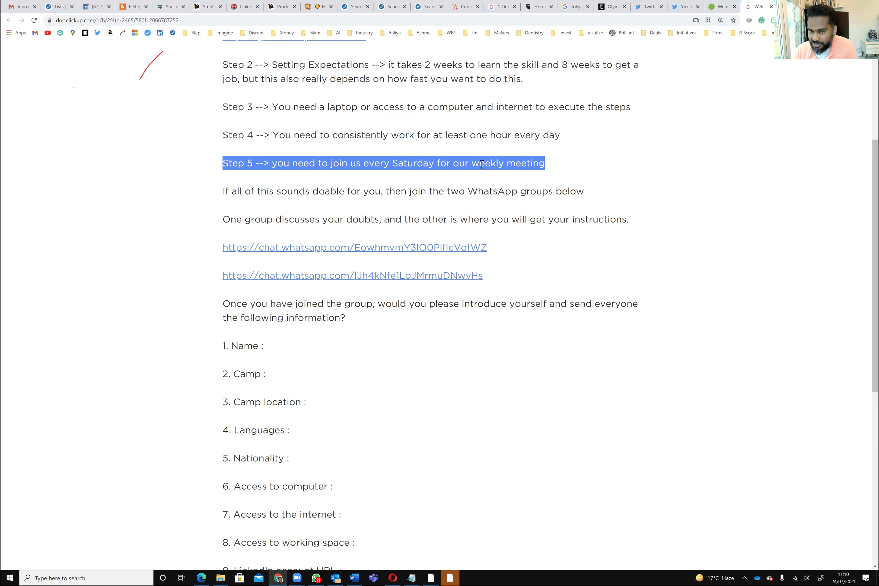
# Review the WhatsApp groups and job-finding paragraphs, then open the step-by-step instructions link.
pyautogui.scroll(-2, 298, 203)
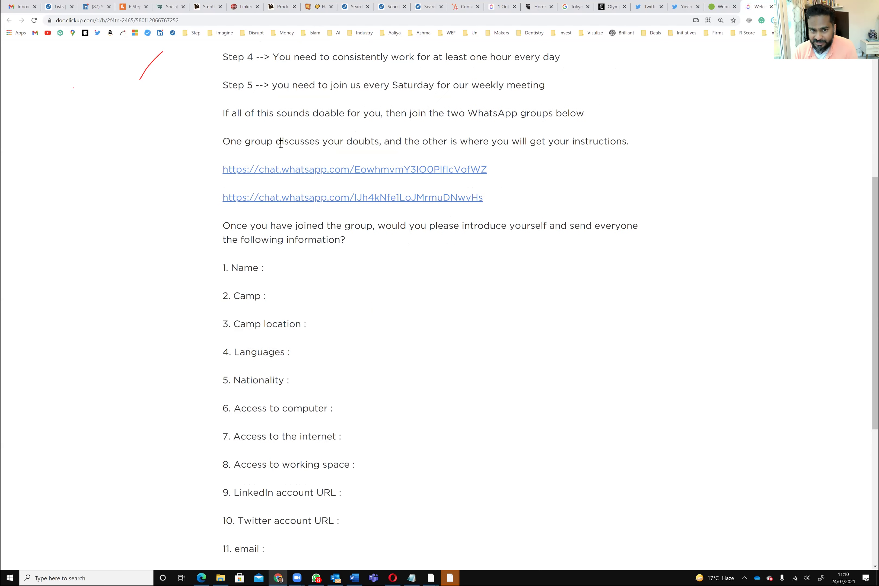
pyautogui.tripleClick(280, 141)
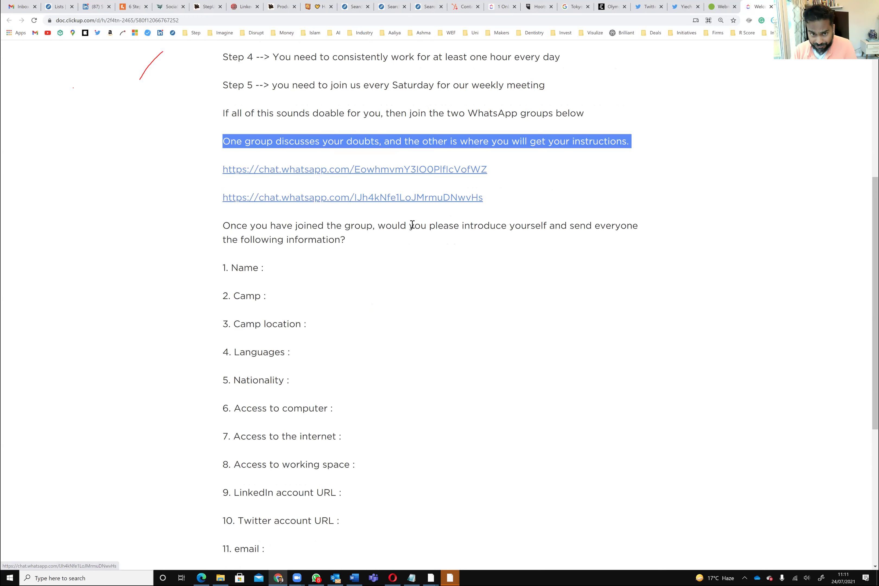
pyautogui.scroll(-4, 413, 225)
pyautogui.moveTo(262, 70); pyautogui.dragTo(393, 400)
pyautogui.scroll(-3, 392, 400)
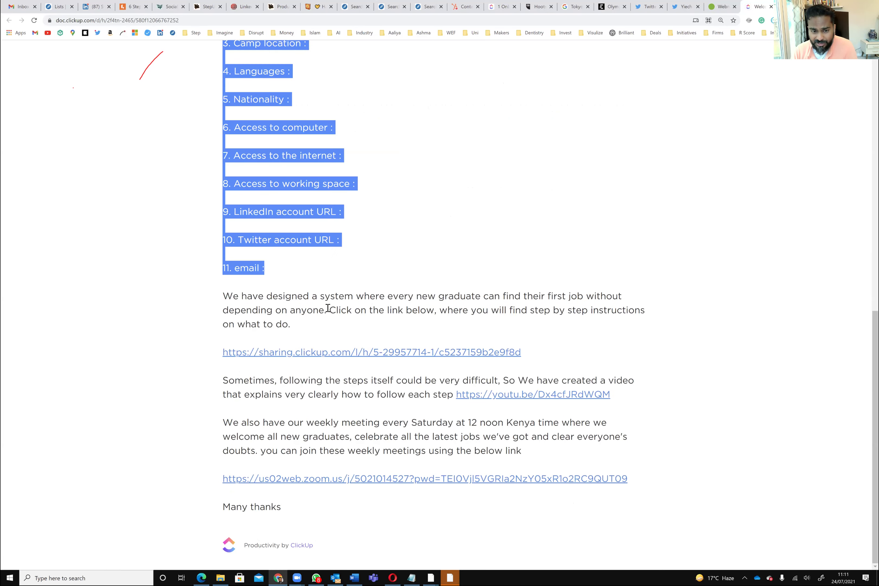
pyautogui.tripleClick(330, 308)
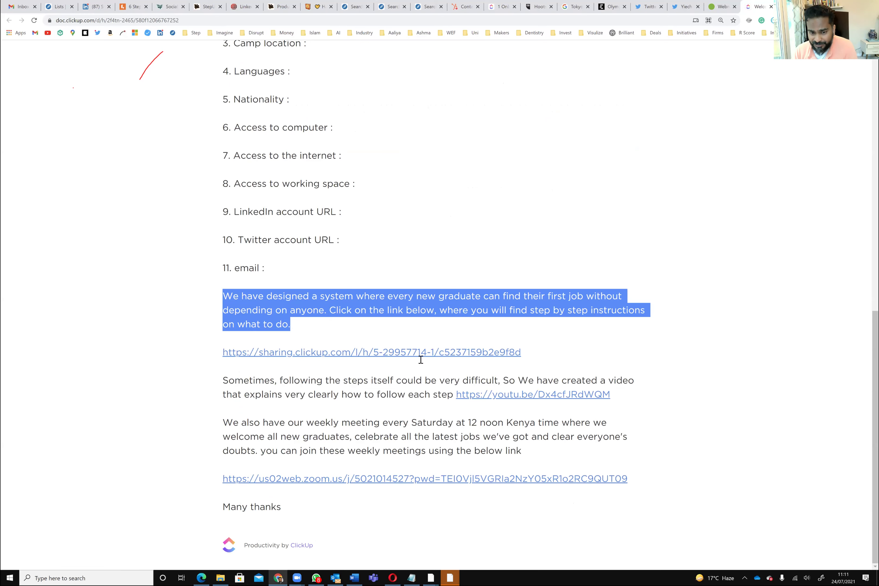
pyautogui.click(397, 352)
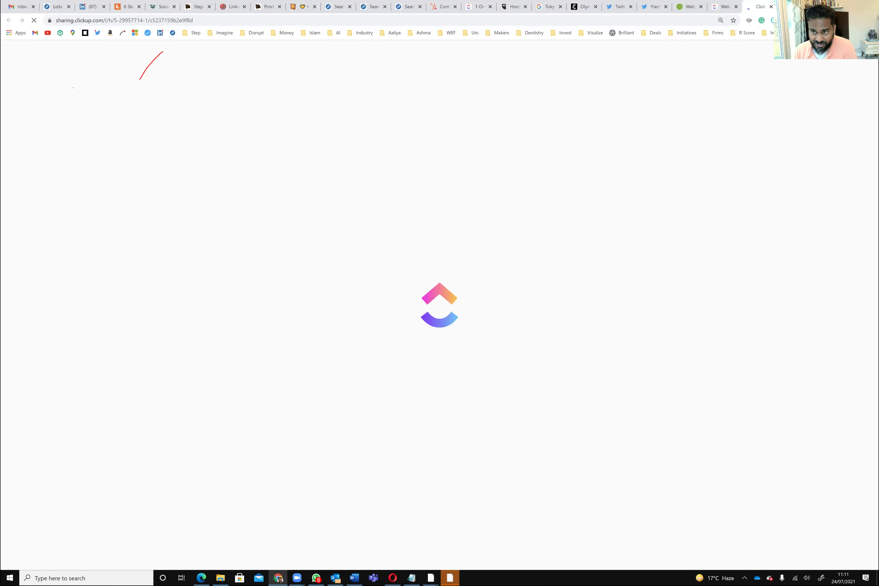
# Check the step-by-step instructions list tab, then return to the welcome doc and scroll back up.
pyautogui.click(719, 10)
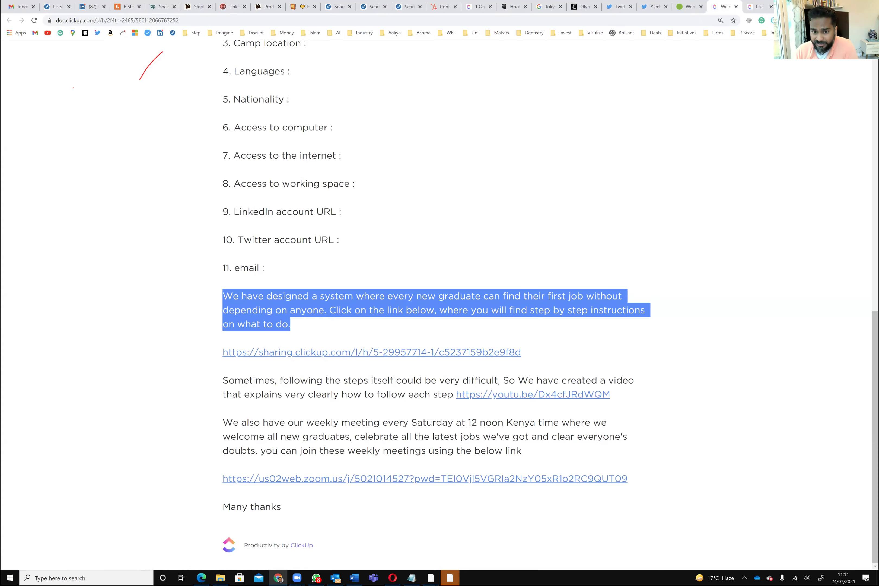
pyautogui.click(758, 7)
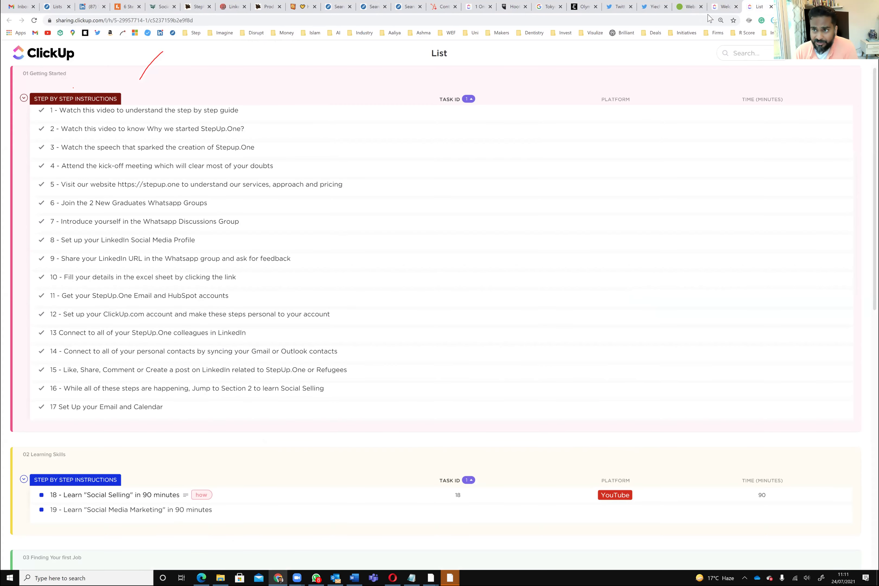
pyautogui.click(721, 7)
pyautogui.moveTo(281, 506); pyautogui.dragTo(223, 507)
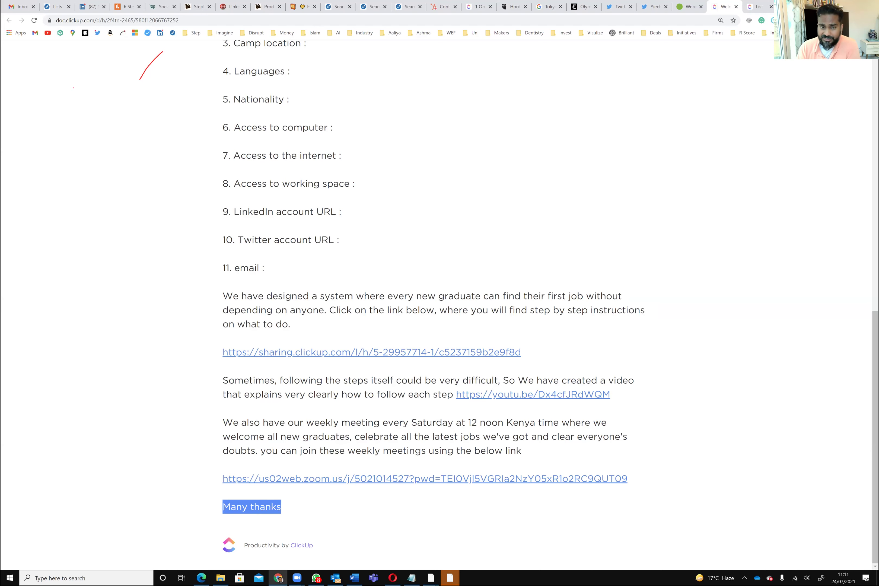
pyautogui.scroll(15, 330, 349)
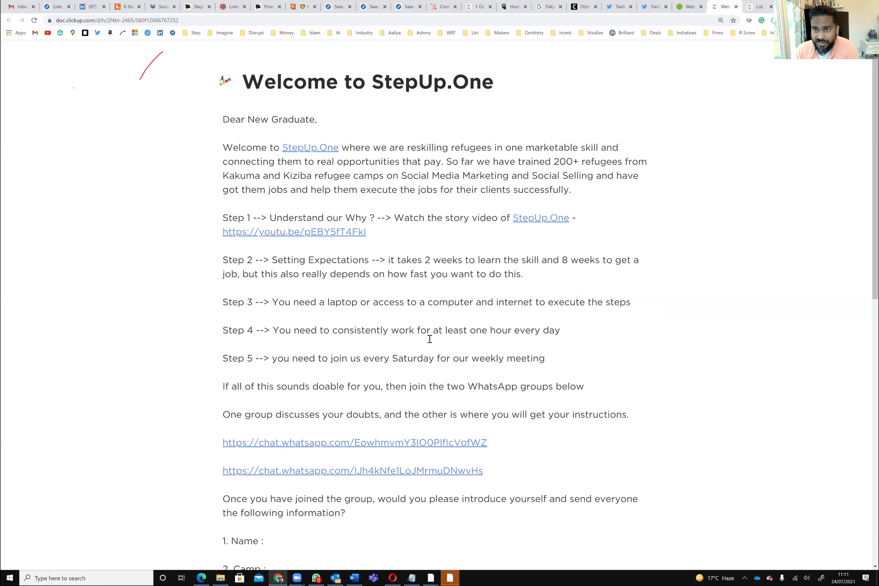
# Select the Welcome to StepUp.One heading and copy the doc's web address.
pyautogui.doubleClick(320, 87)
pyautogui.click(285, 69)
pyautogui.click(119, 21)
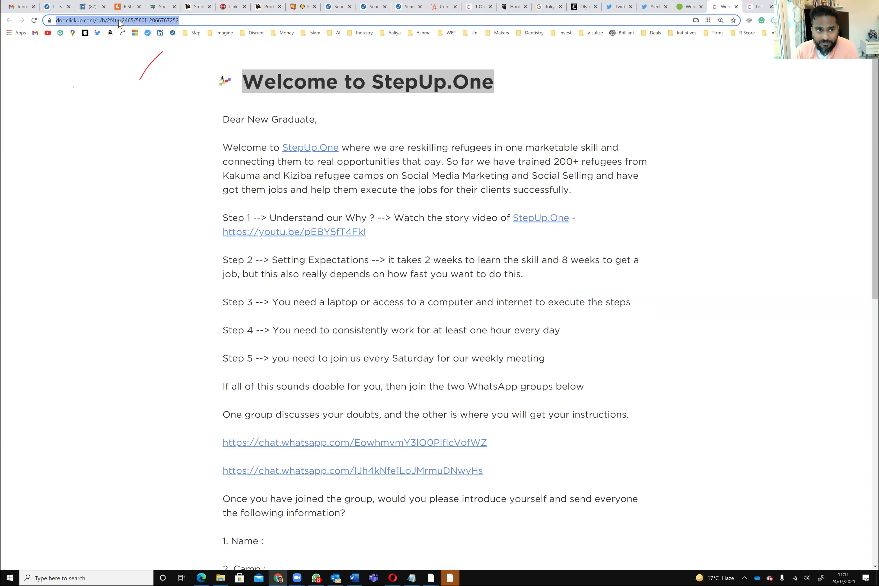
pyautogui.rightClick(119, 20)
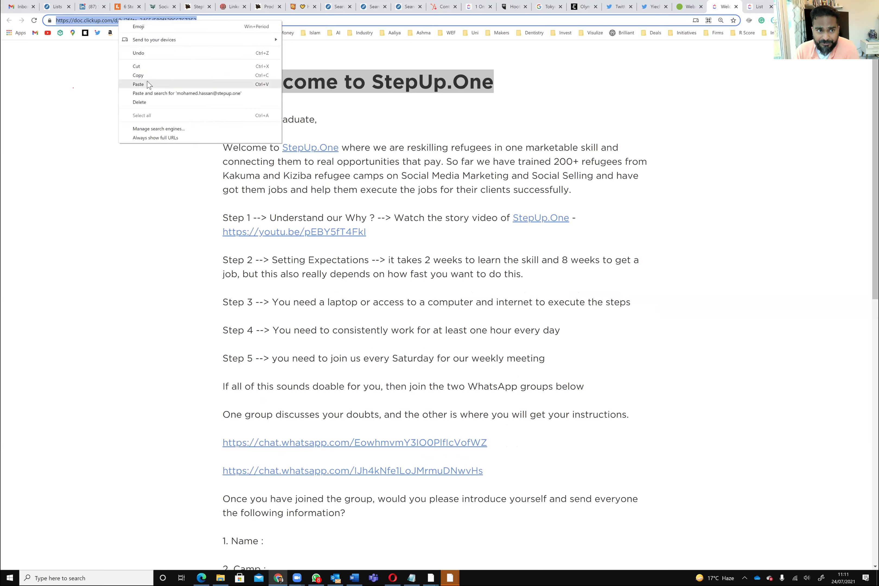
pyautogui.press('Escape')
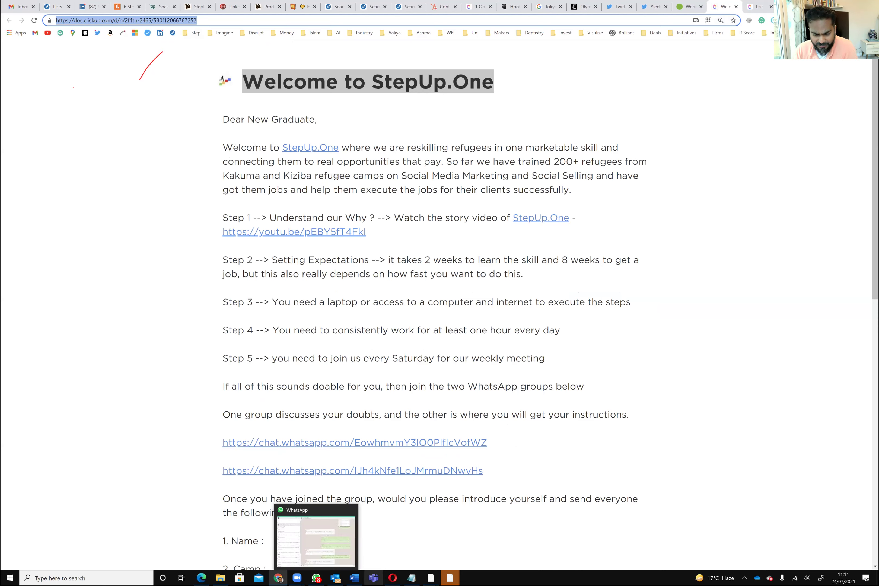
# Look at the WhatsApp chat where the doc link was shared, then return to Chrome.
pyautogui.moveTo(412, 578)
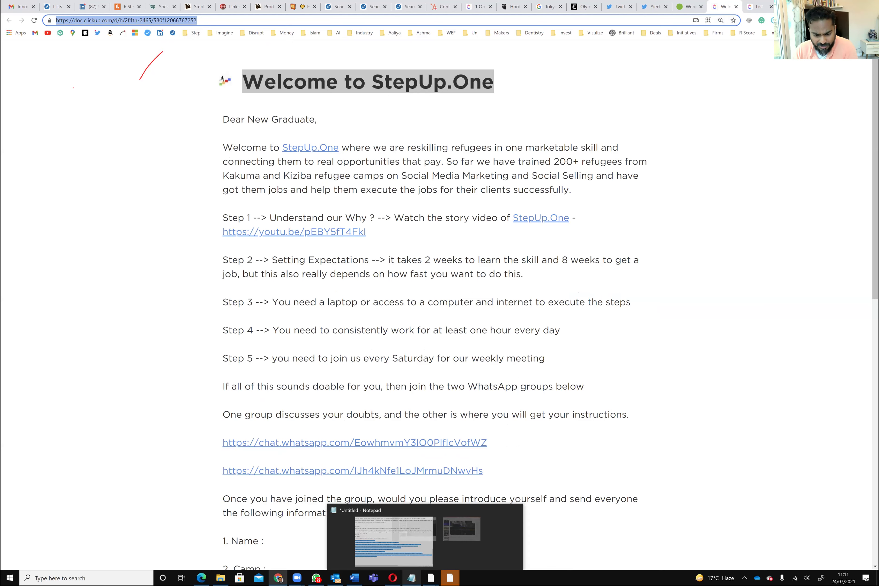
pyautogui.moveTo(316, 578)
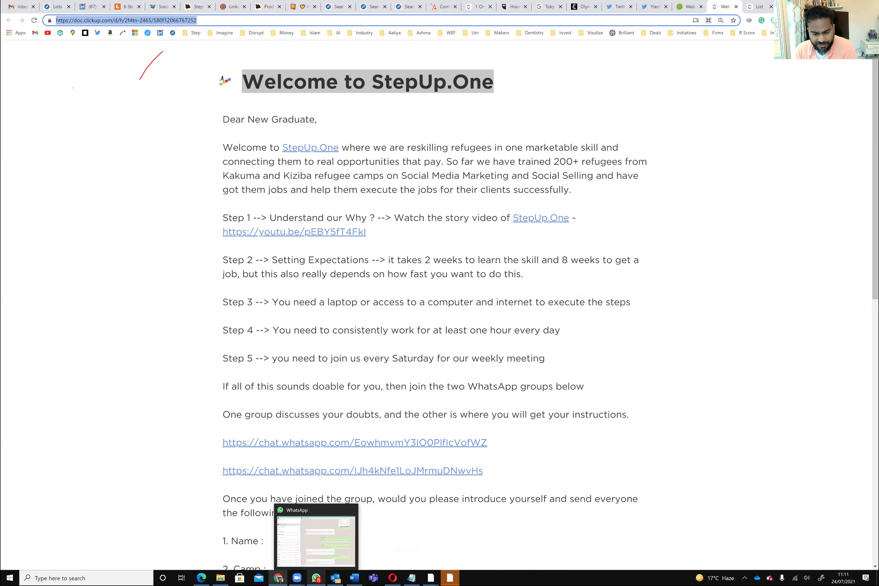
pyautogui.click(317, 541)
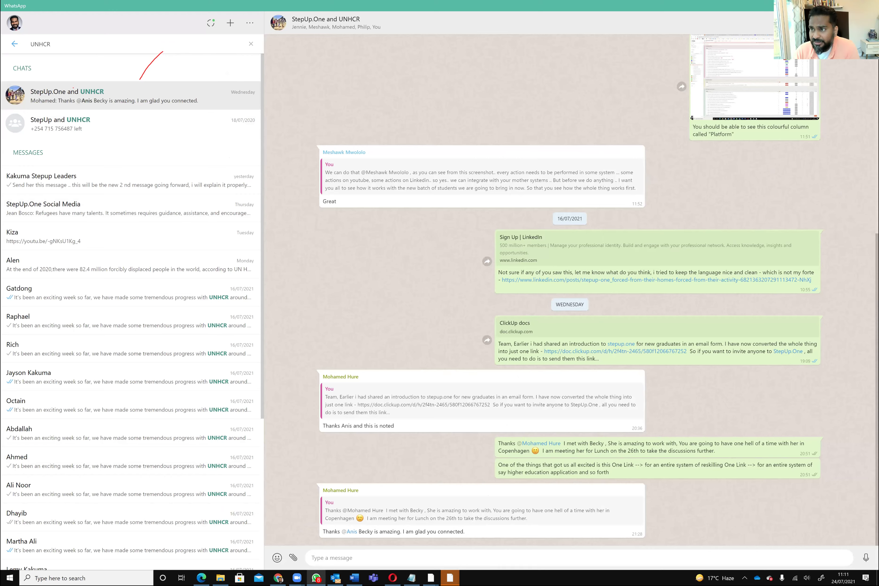
pyautogui.hotkey('alt', 'Tab')
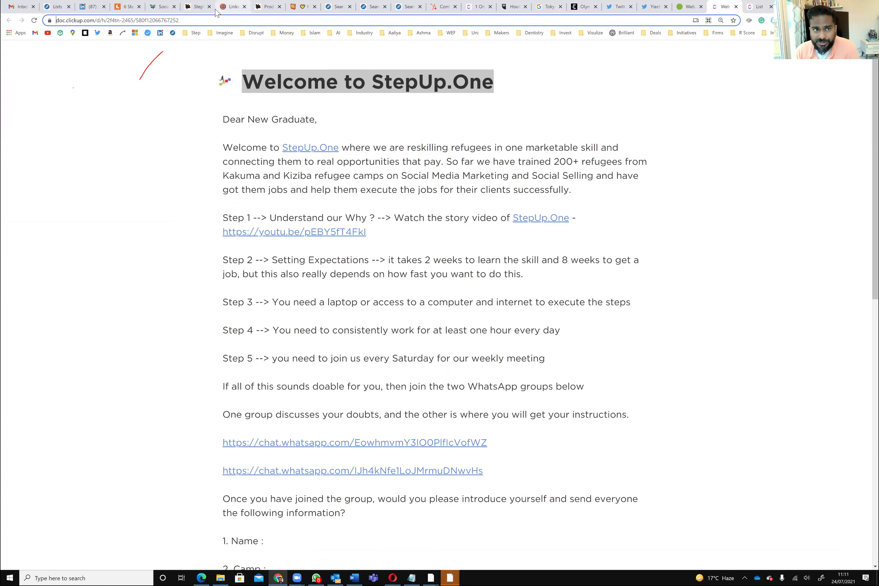
# Close the Eurosport, Twitter and one.com Webmail tabs, then switch to the Onboarding Engine task tab.
pyautogui.click(198, 7)
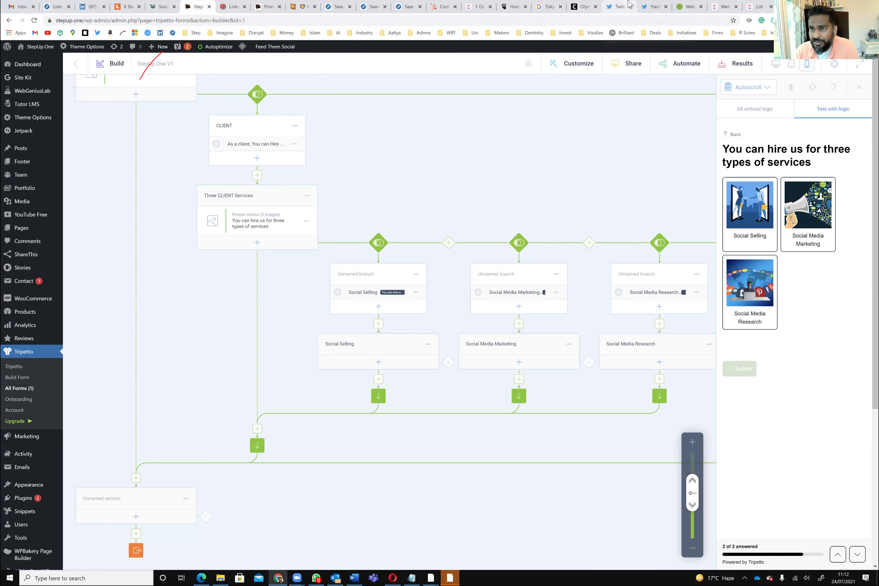
pyautogui.click(646, 6)
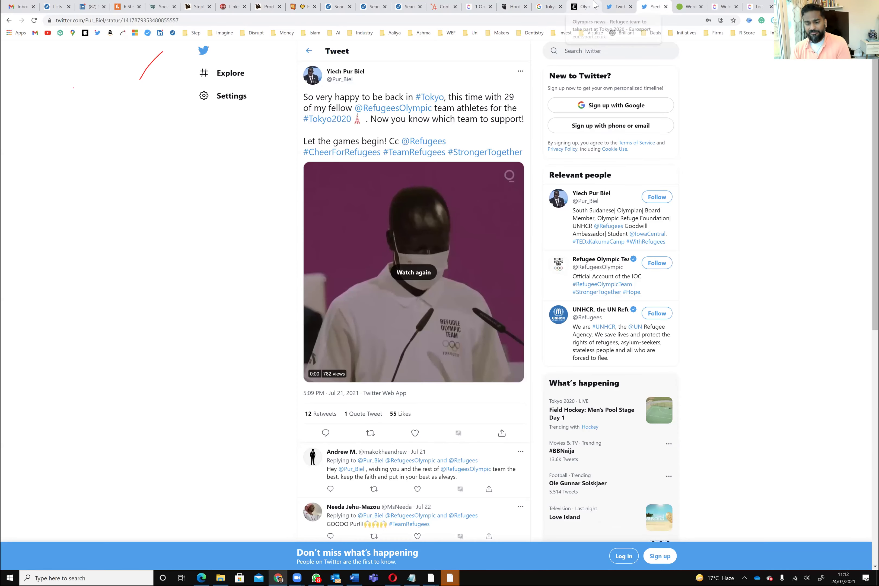
pyautogui.click(595, 5)
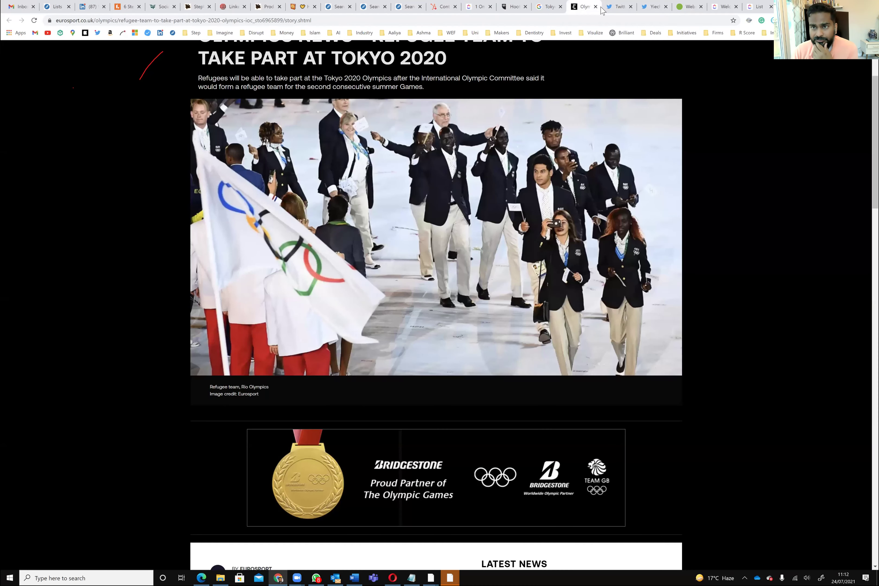
pyautogui.click(596, 7)
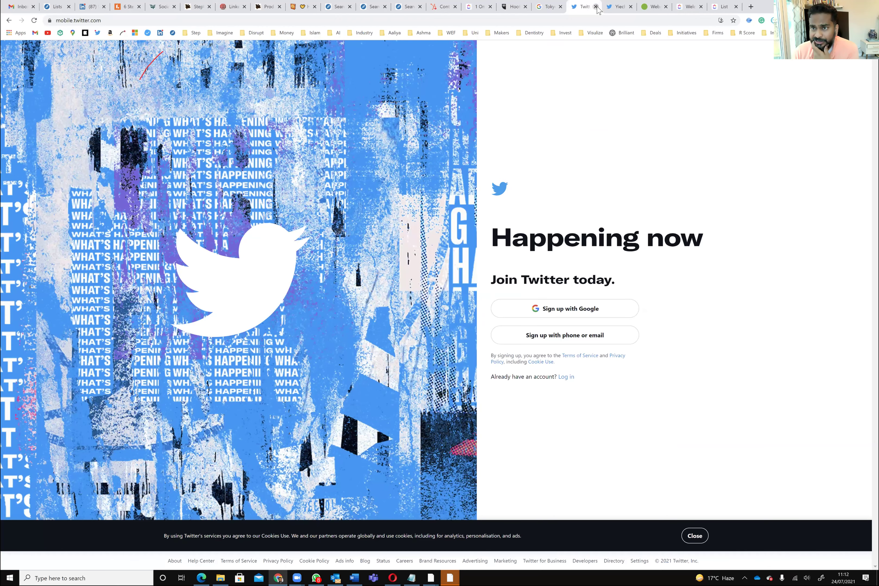
pyautogui.click(596, 7)
pyautogui.click(595, 7)
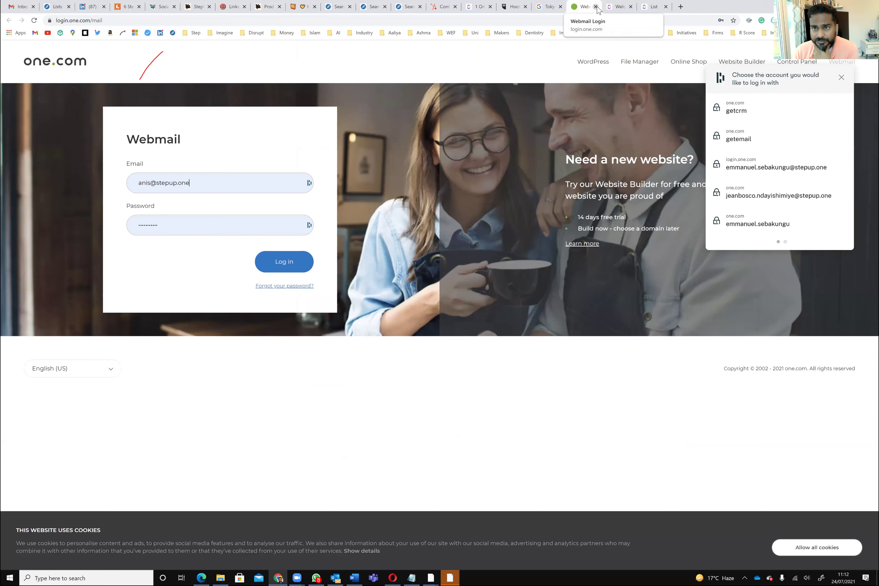
pyautogui.click(595, 7)
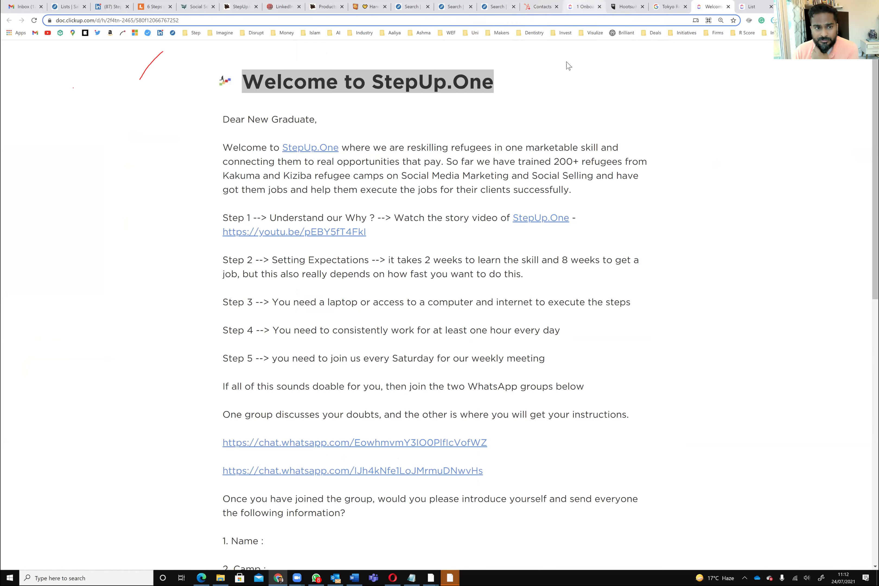
pyautogui.hotkey('ctrl', 'shift', 'Tab')
pyautogui.hotkey('ctrl', 'shift', 'Tab')
pyautogui.hotkey('ctrl', 'shift', 'Tab')
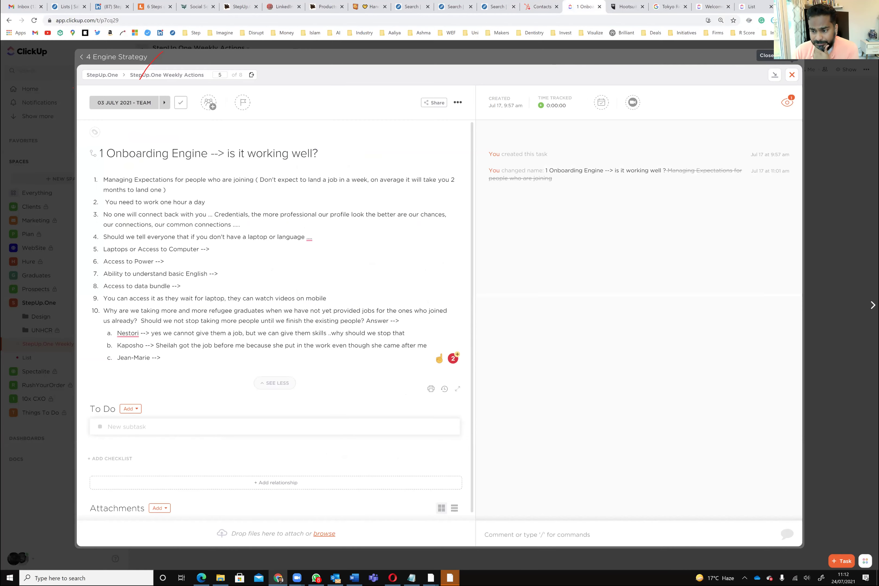
# Add a 24 July 2021 task 'Leader for Onboarding Engine -->' followed by the leader's name.
pyautogui.click(792, 75)
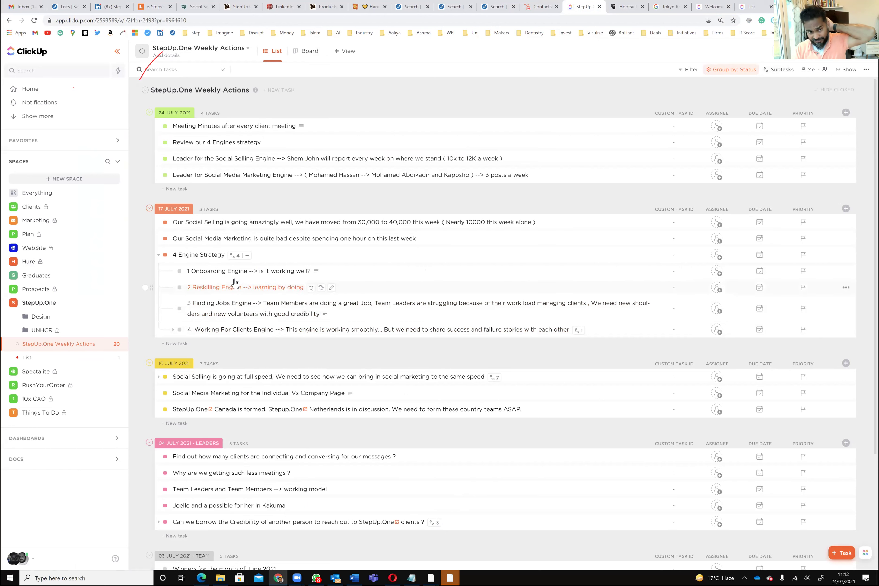
pyautogui.click(181, 193)
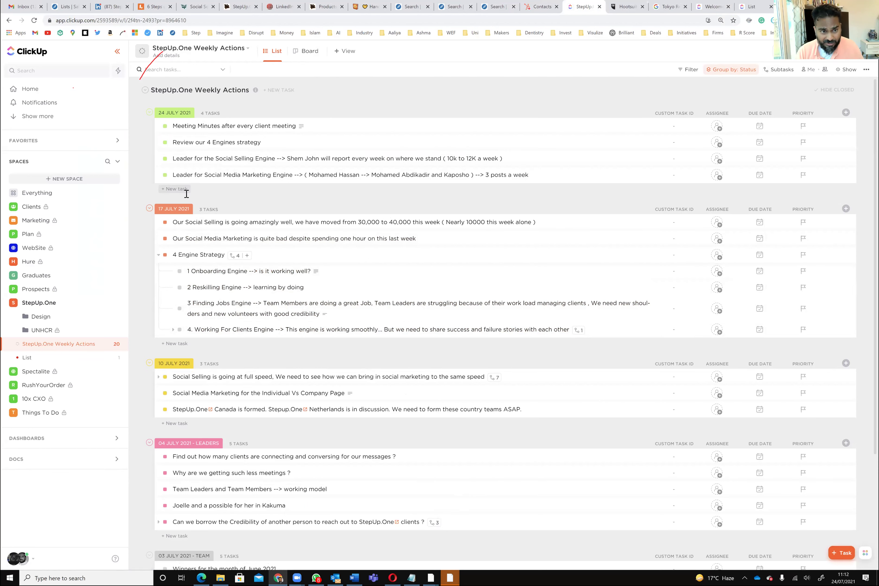
pyautogui.write('Leade')
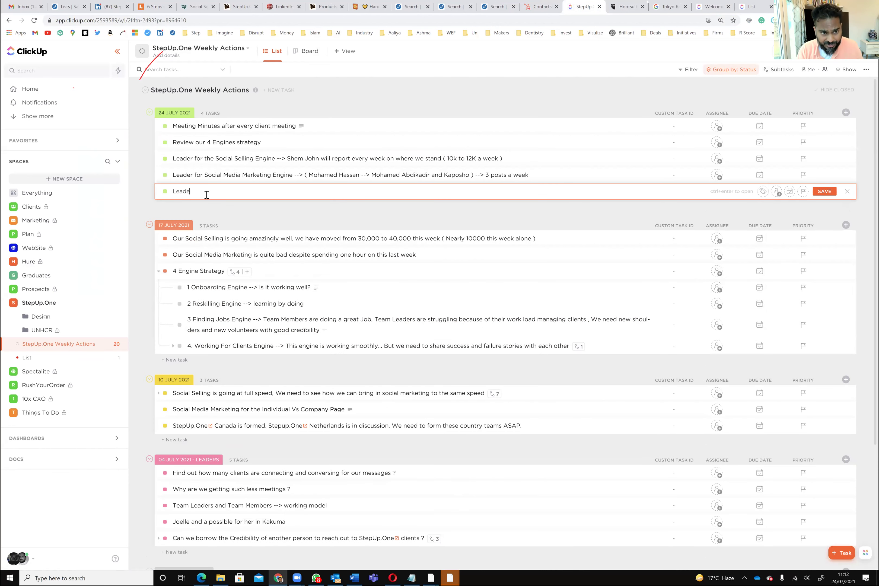
pyautogui.write('r for Ono')
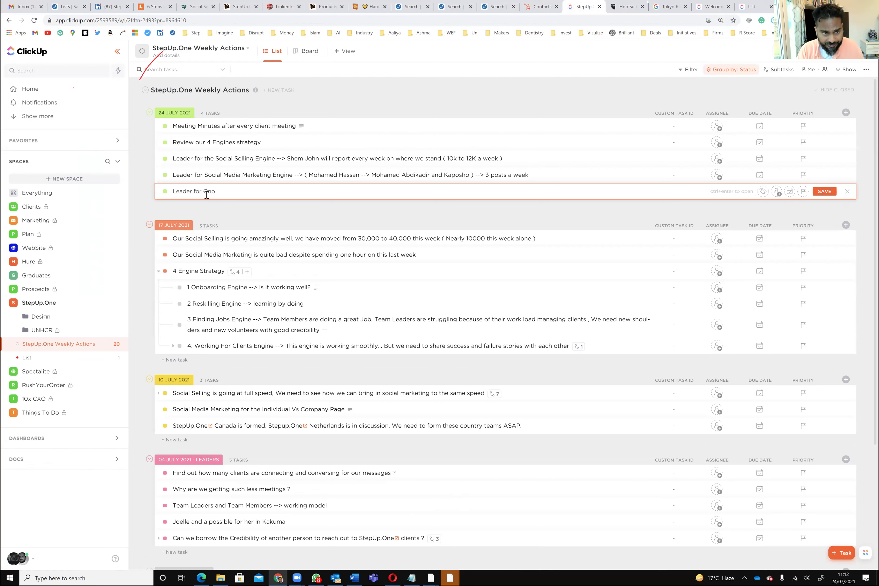
pyautogui.press('BackSpace')
pyautogui.write('boarding Engine --> Kiza')
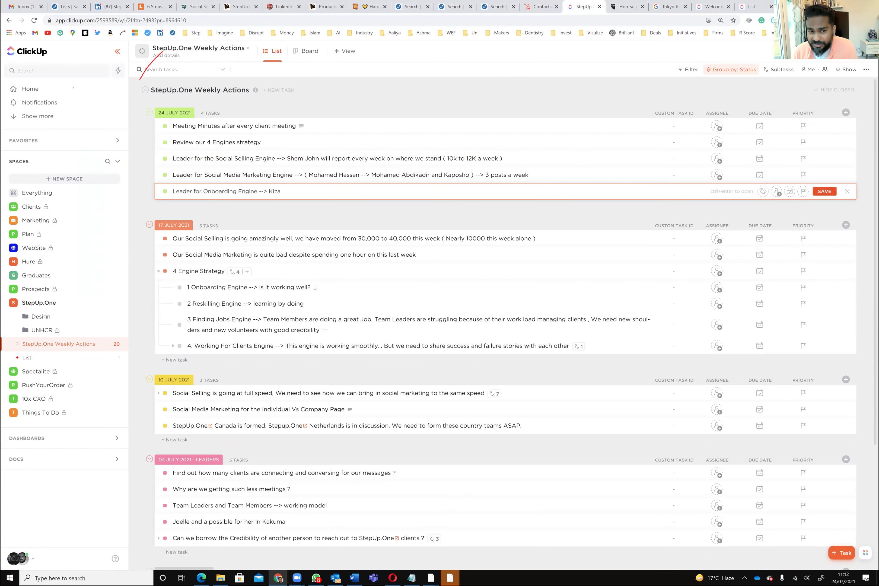
pyautogui.click(825, 191)
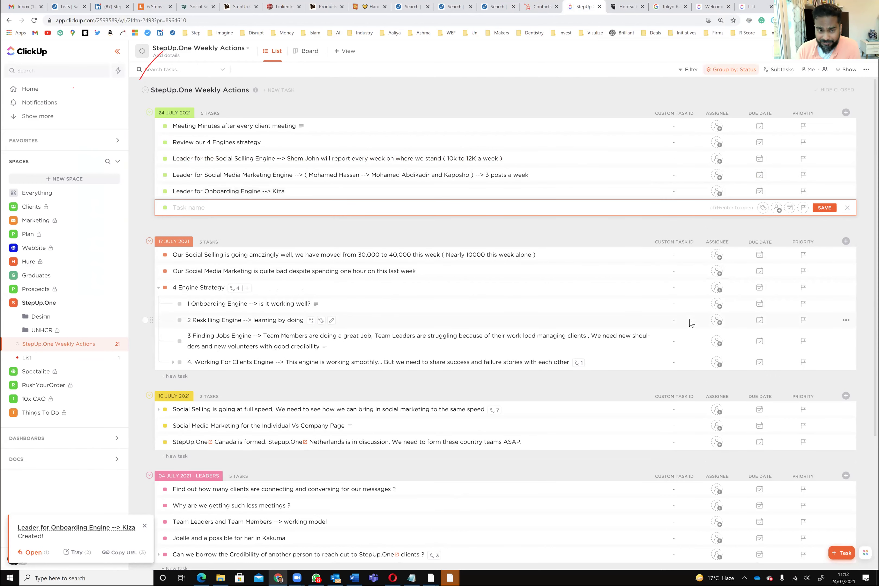
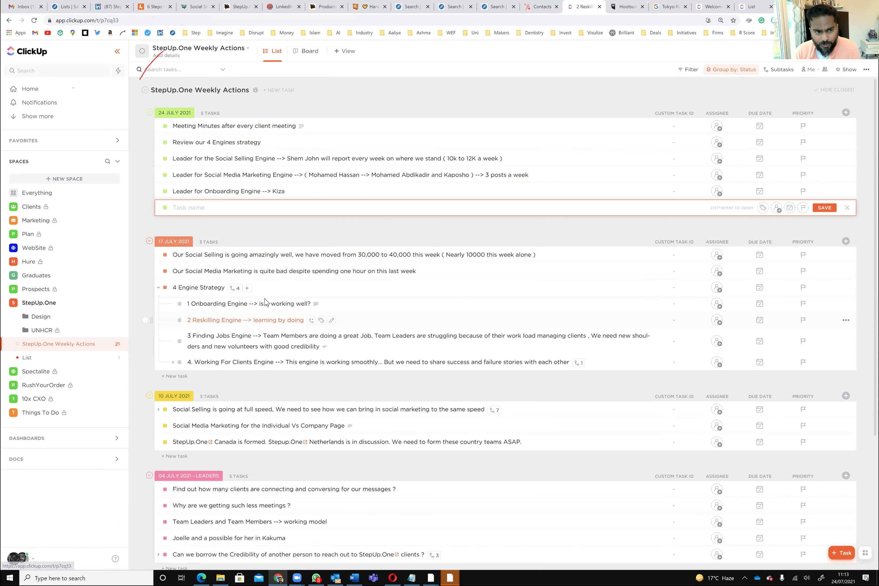
# Open the '2 Reskilling Engine' task and start its description with 'Two Levels of Reskilling' and a '1.' list.
pyautogui.click(251, 321)
pyautogui.click(153, 202)
pyautogui.write('T')
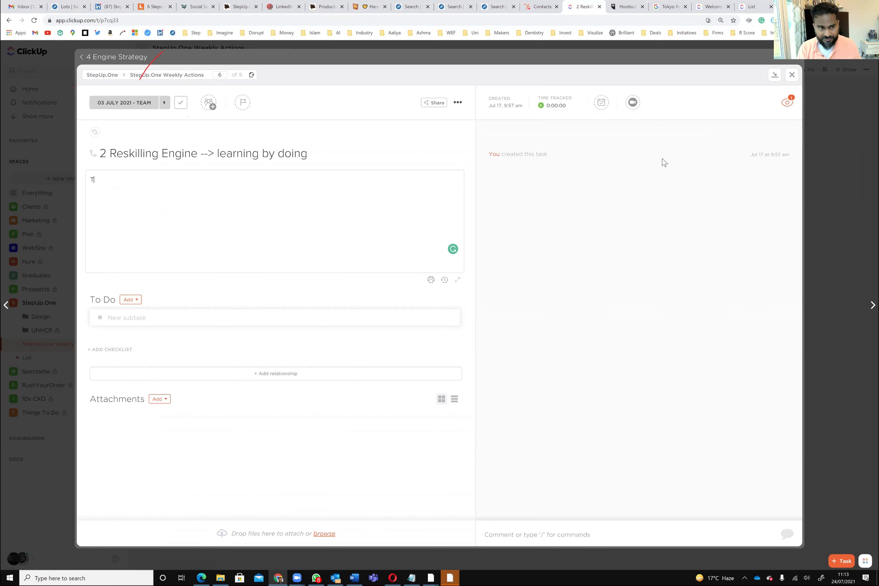
pyautogui.write('wo Lev')
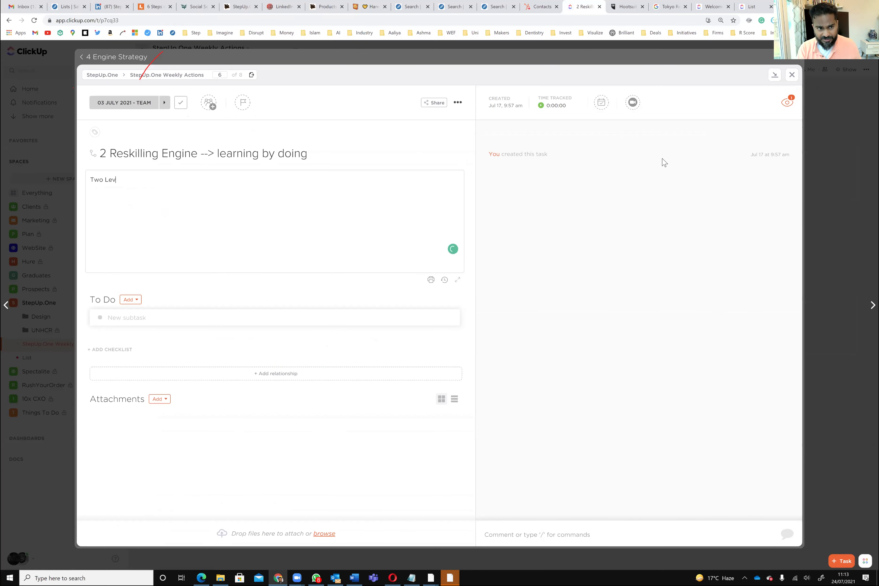
pyautogui.write('els ')
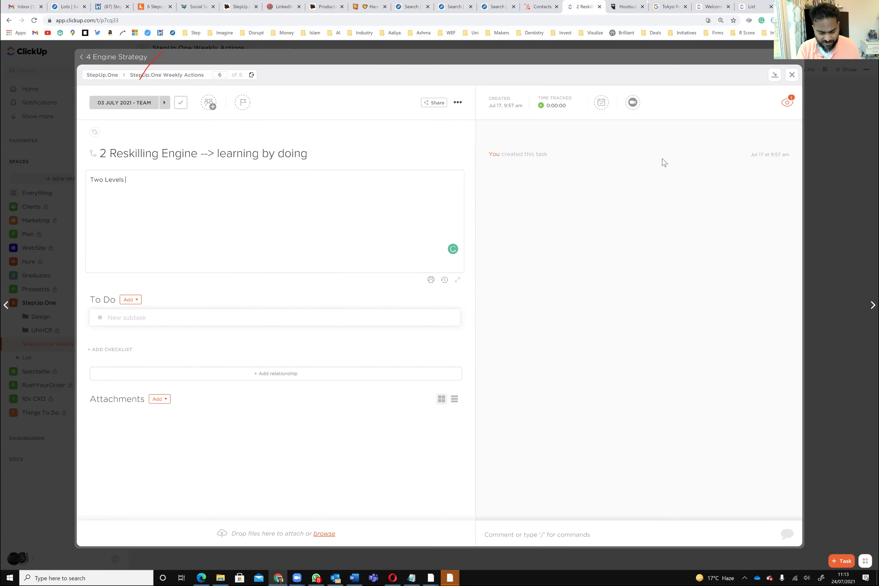
pyautogui.write('of Reskillin')
pyautogui.write('g ')
pyautogui.write('1.')
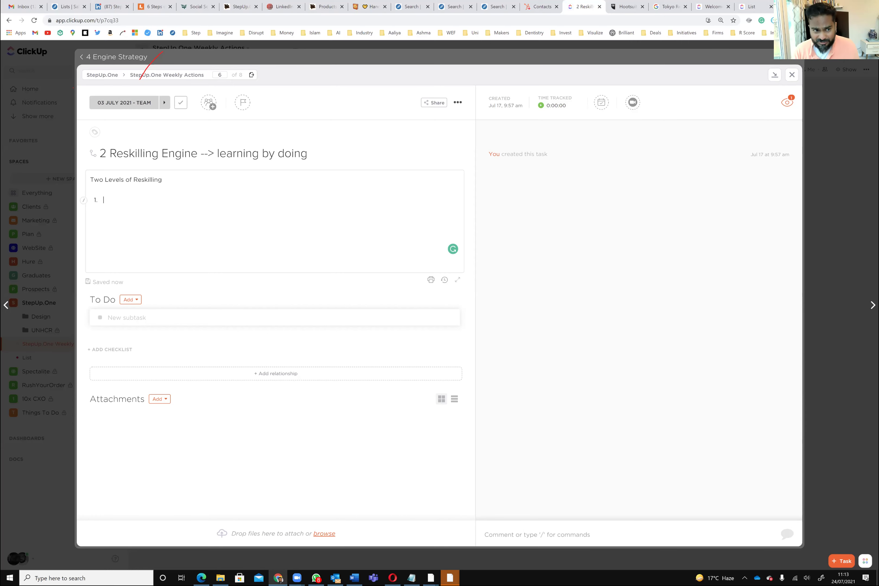
# Write list item 1: 'Reskilling to a level where you can get started with a job ( 2 lessons )'.
pyautogui.write('Reskilling')
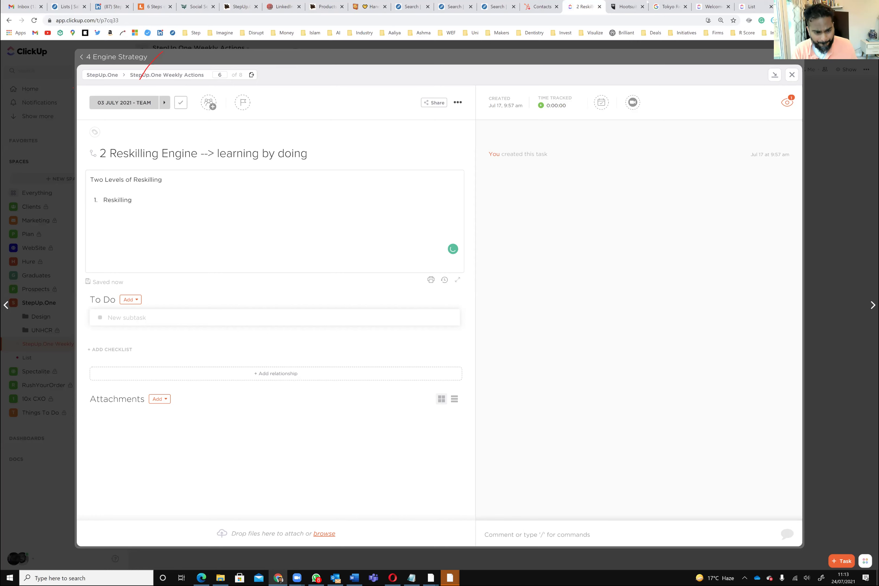
pyautogui.write('to a v')
pyautogui.press('BackSpace')
pyautogui.write('level ')
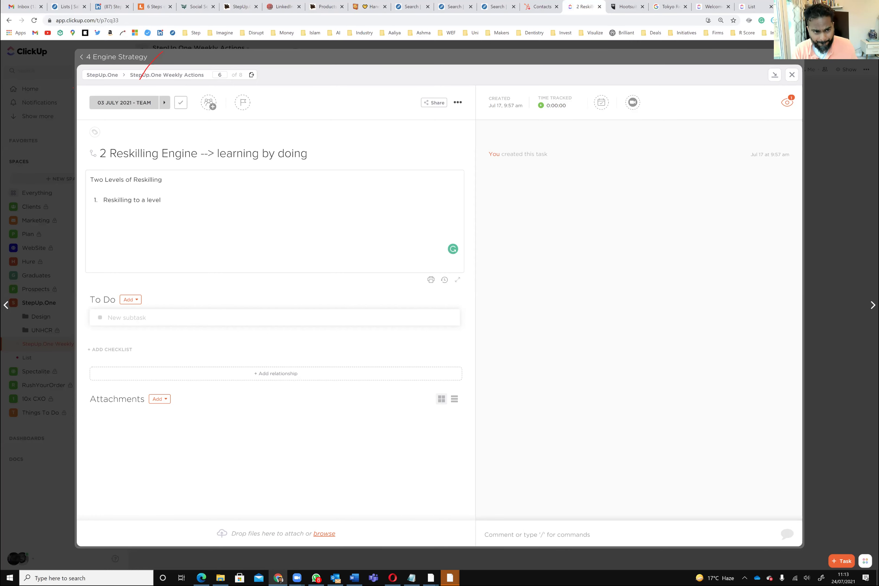
pyautogui.write('where tou')
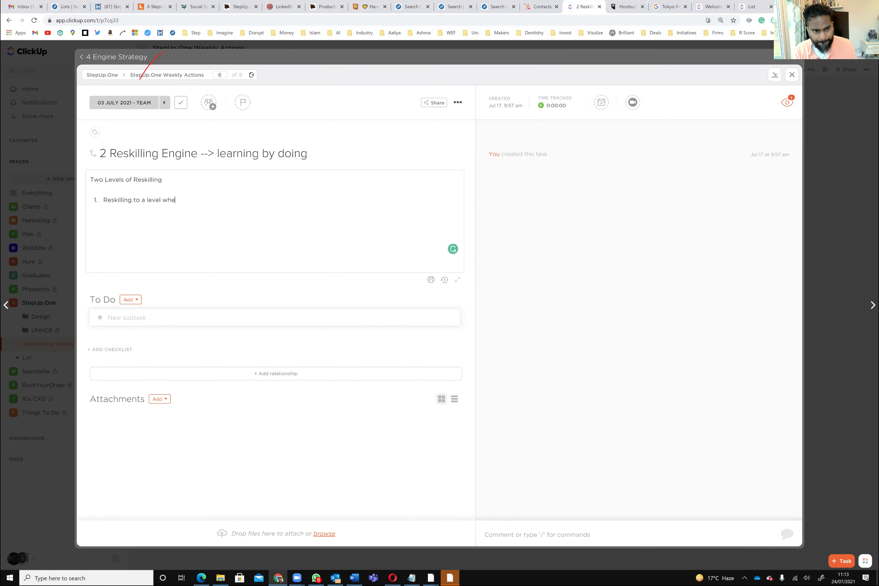
pyautogui.press('BackSpace')
pyautogui.press('BackSpace')
pyautogui.press('BackSpace')
pyautogui.press('BackSpace')
pyautogui.write('you can get started')
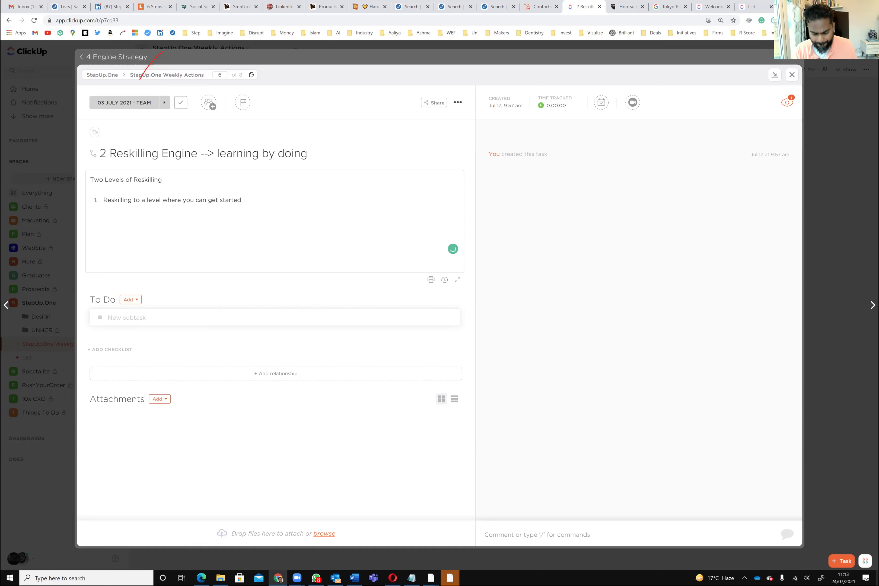
pyautogui.write(' doing a job')
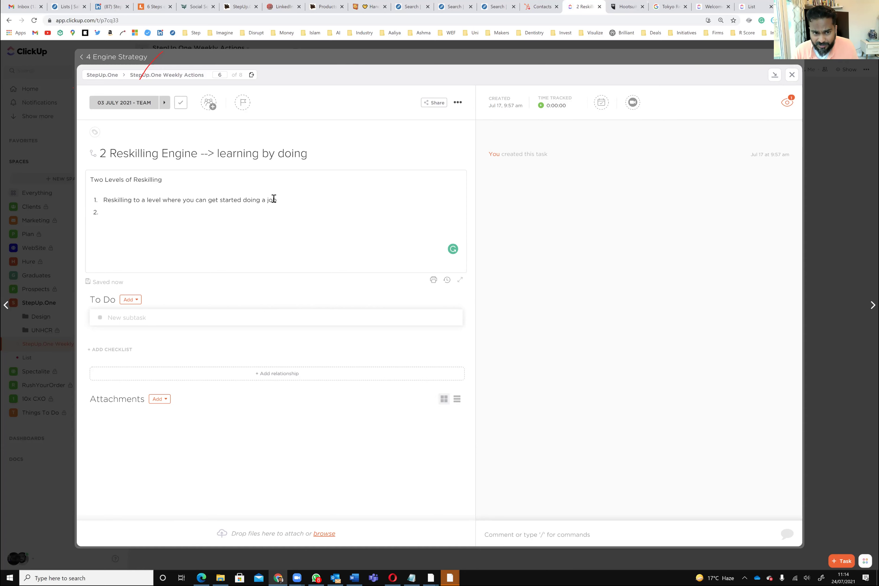
pyautogui.click(243, 200)
pyautogui.write('with')
pyautogui.press('Delete')
pyautogui.press('Delete')
pyautogui.press('Delete')
pyautogui.press('Delete')
pyautogui.press('Delete')
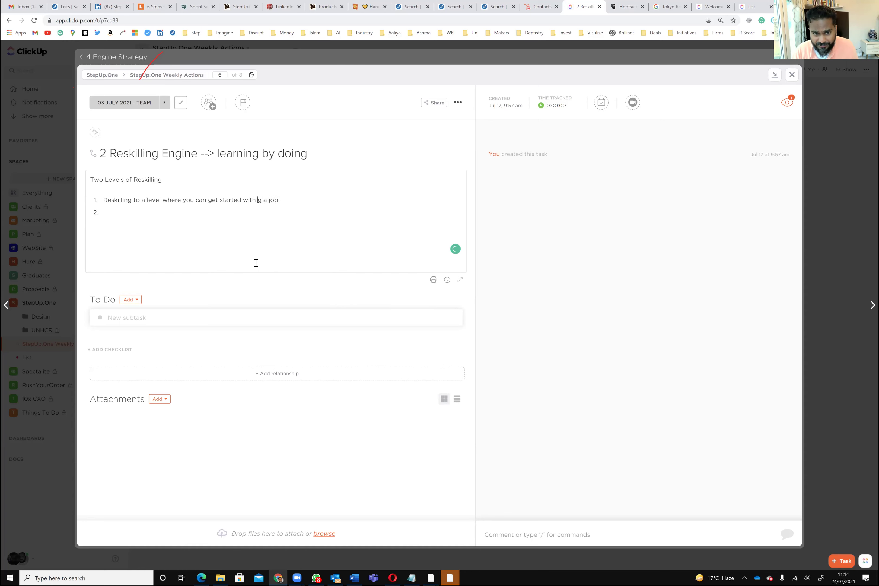
pyautogui.press('Delete')
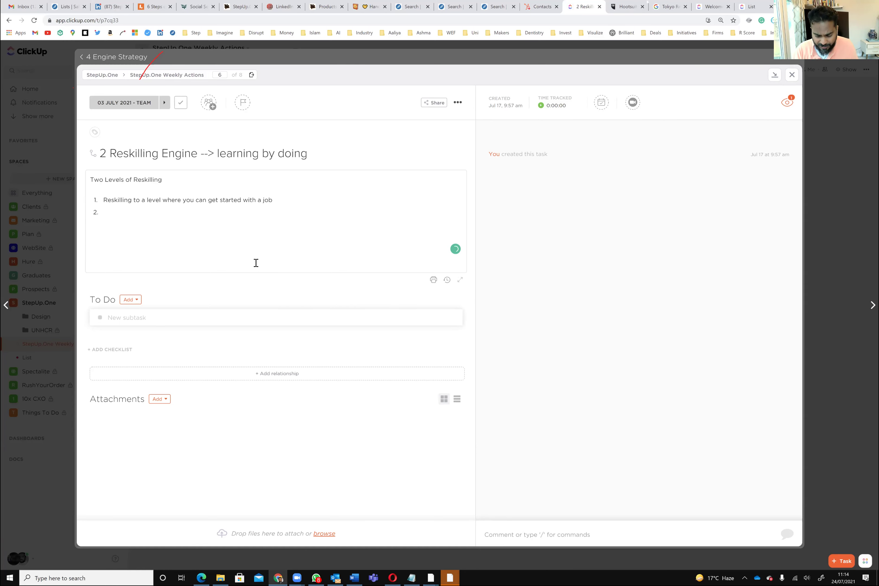
pyautogui.write('(')
pyautogui.press('BackSpace')
pyautogui.press('BackSpace')
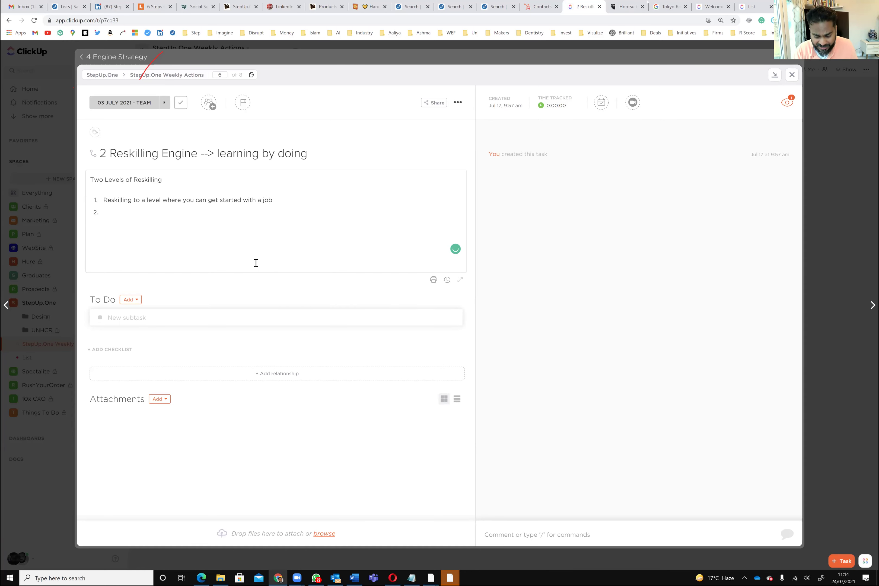
pyautogui.write('( 2 lessons )')
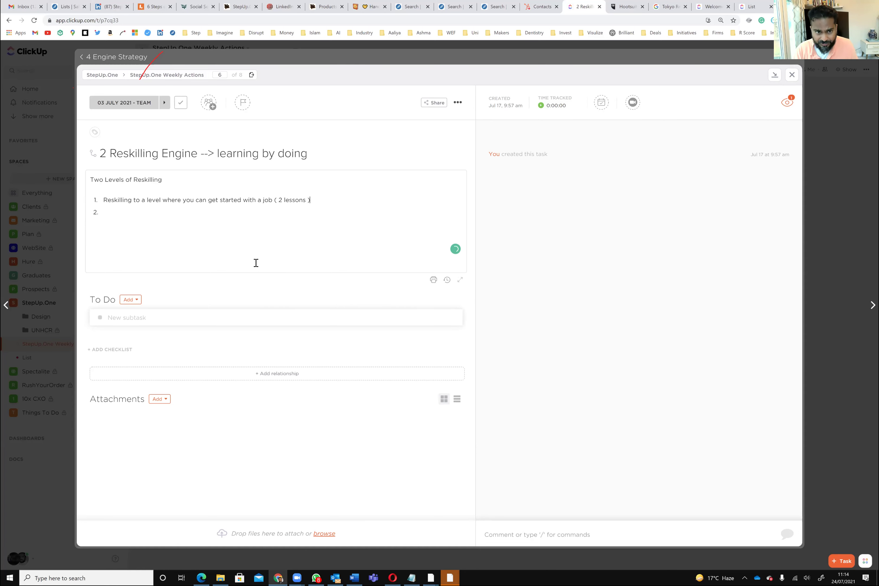
pyautogui.hotkey('shift', 'Home')
# Add item 2: 'Mastering the skill so that you can do all the services and have team members with you ( 20 )'.
pyautogui.press('End')
pyautogui.press('Return')
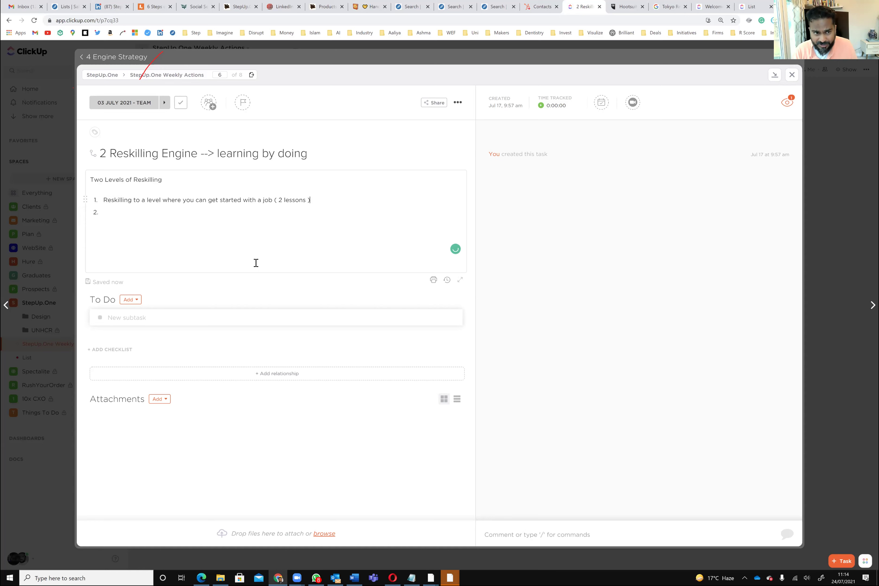
pyautogui.write('Mastering ')
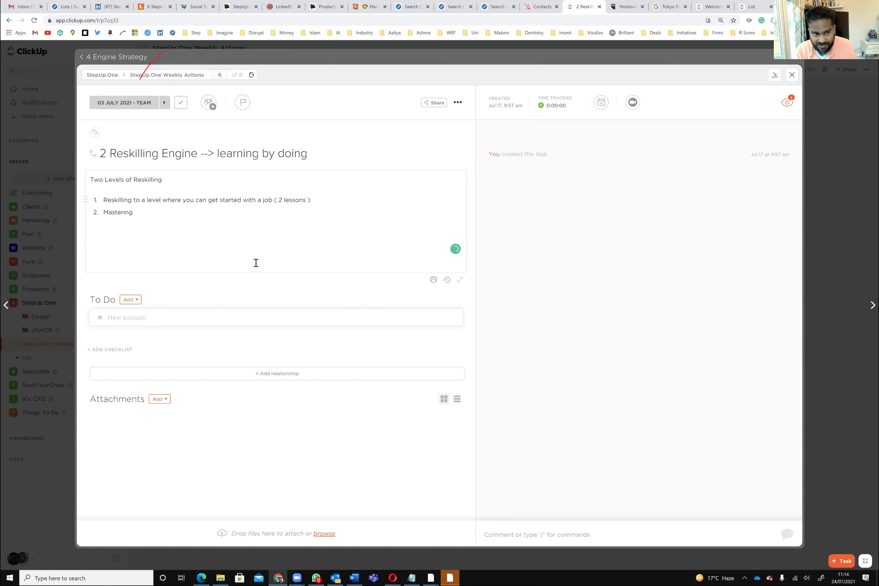
pyautogui.write('the skill so that you ')
pyautogui.write('can be')
pyautogui.press('BackSpace')
pyautogui.press('BackSpace')
pyautogui.write('do all ')
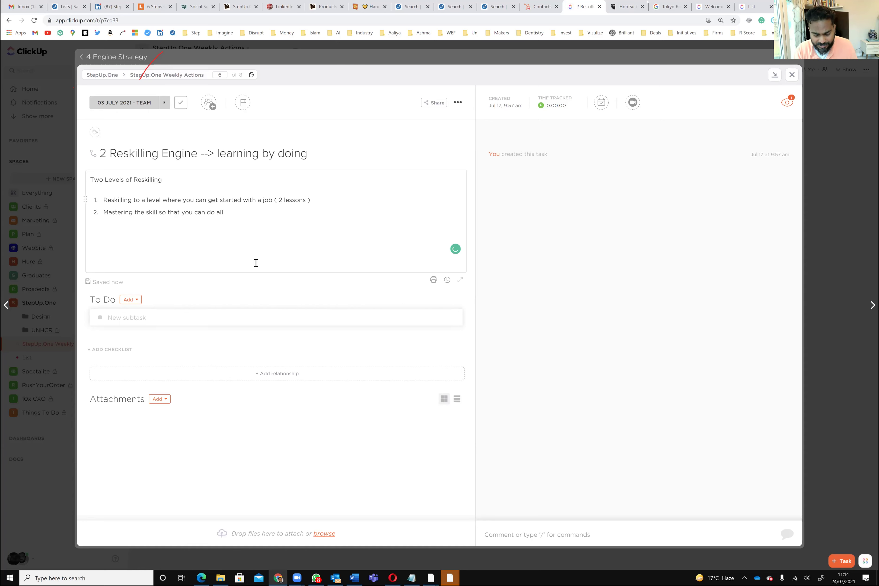
pyautogui.write('the services')
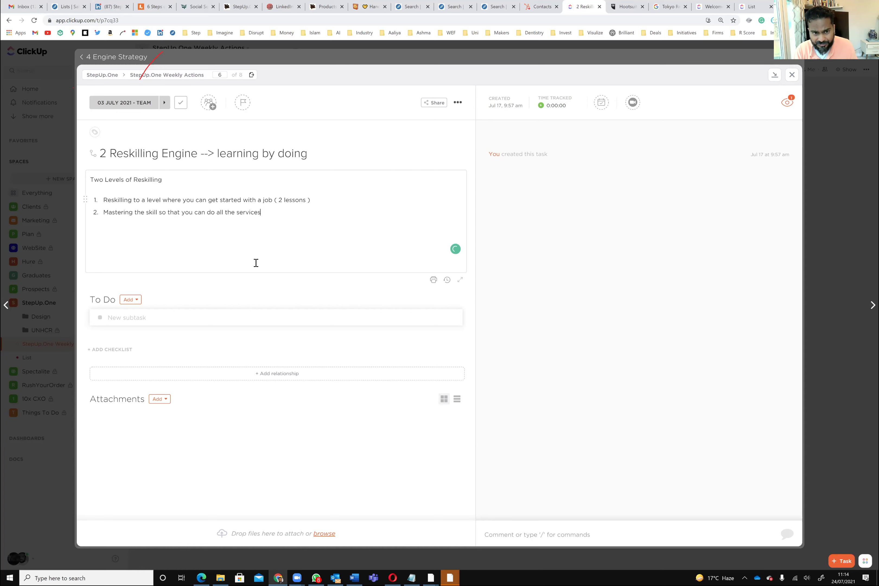
pyautogui.write(' and have team members with oyu')
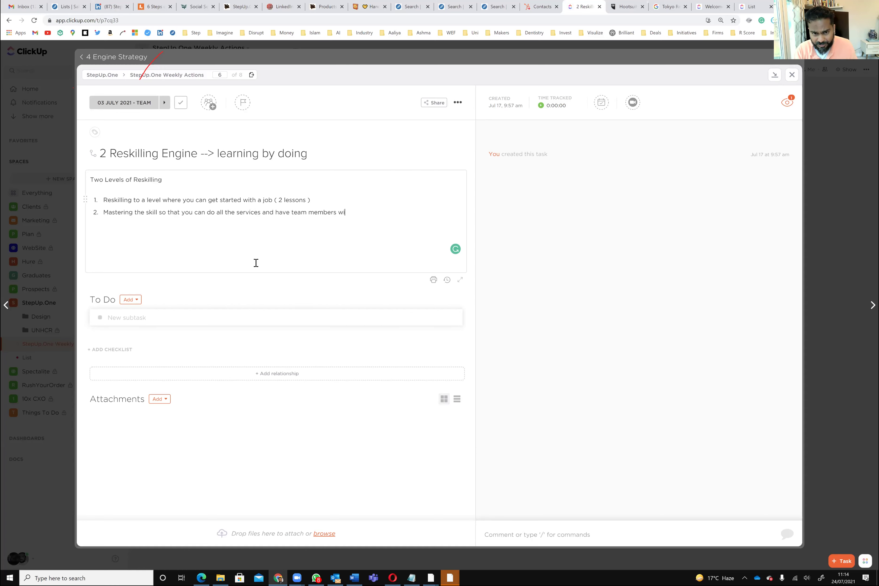
pyautogui.press('BackSpace')
pyautogui.press('BackSpace')
pyautogui.press('BackSpace')
pyautogui.press('BackSpace')
pyautogui.write('you ')
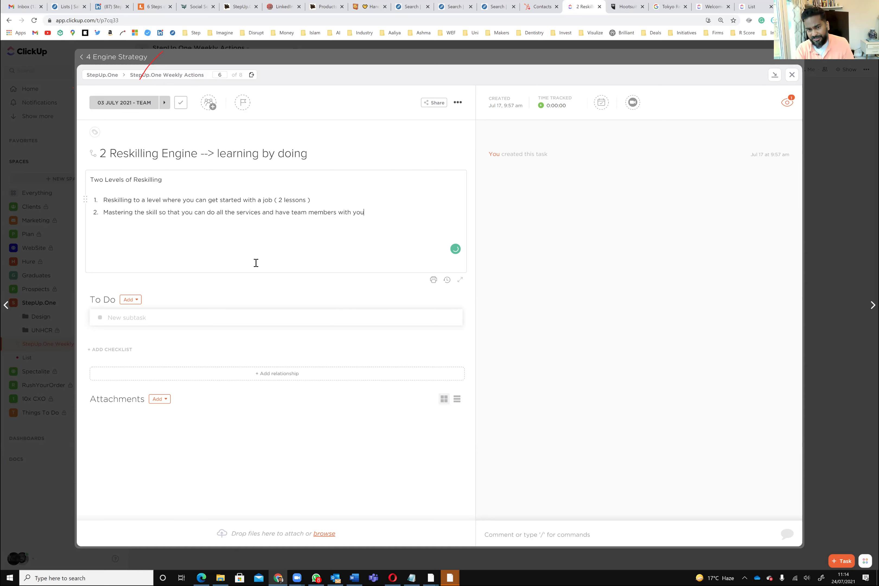
pyautogui.write('( 20')
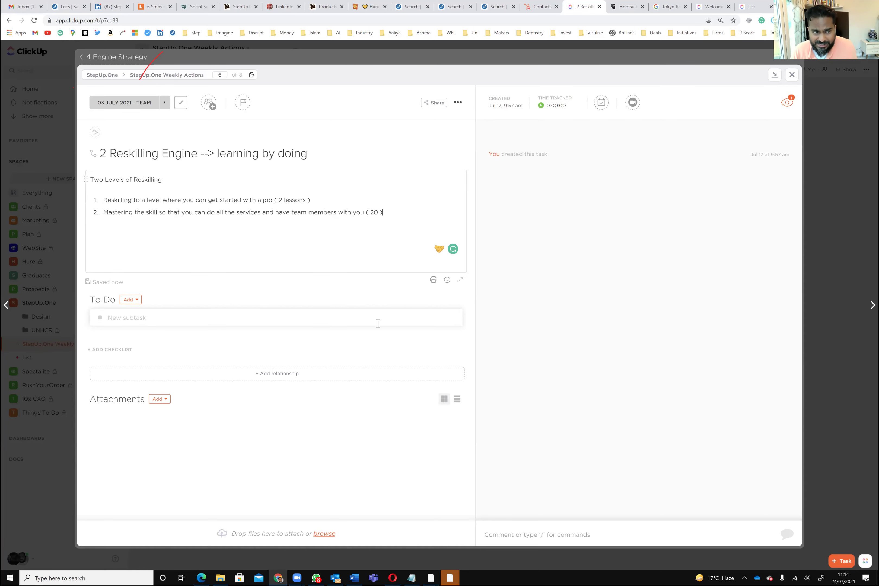
pyautogui.tripleClick(272, 201)
# Add sub-items a–c under item 1: Social Selling, Social Media Marketing, Social Media Research.
pyautogui.tripleClick(371, 212)
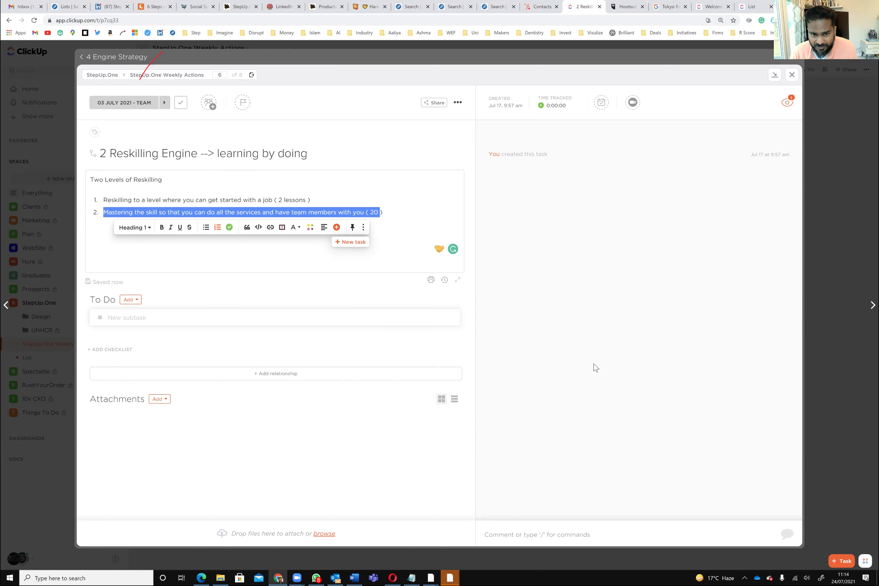
pyautogui.press('End')
pyautogui.press('Return')
pyautogui.press('Tab')
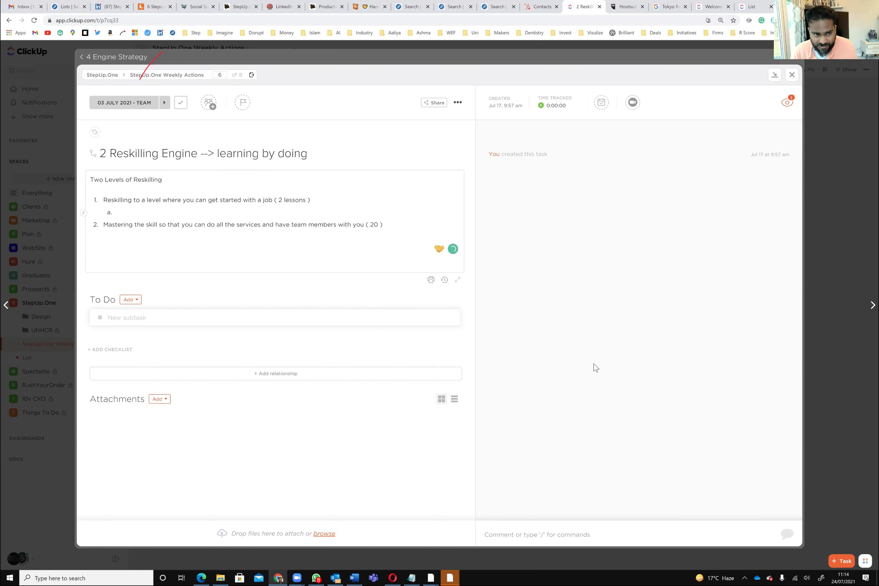
pyautogui.write('Social Selling')
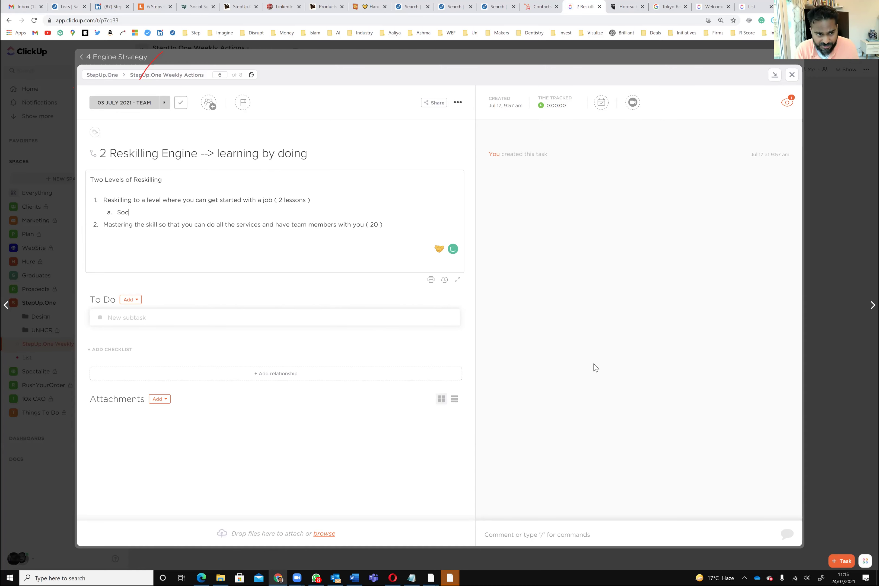
pyautogui.press('Return')
pyautogui.write('So')
pyautogui.write('id')
pyautogui.press('BackSpace')
pyautogui.press('BackSpace')
pyautogui.write('cial Med')
pyautogui.press('BackSpace')
pyautogui.press('BackSpace')
pyautogui.press('BackSpace')
pyautogui.write('Media Mra')
pyautogui.press('BackSpace')
pyautogui.press('BackSpace')
pyautogui.write('arketing')
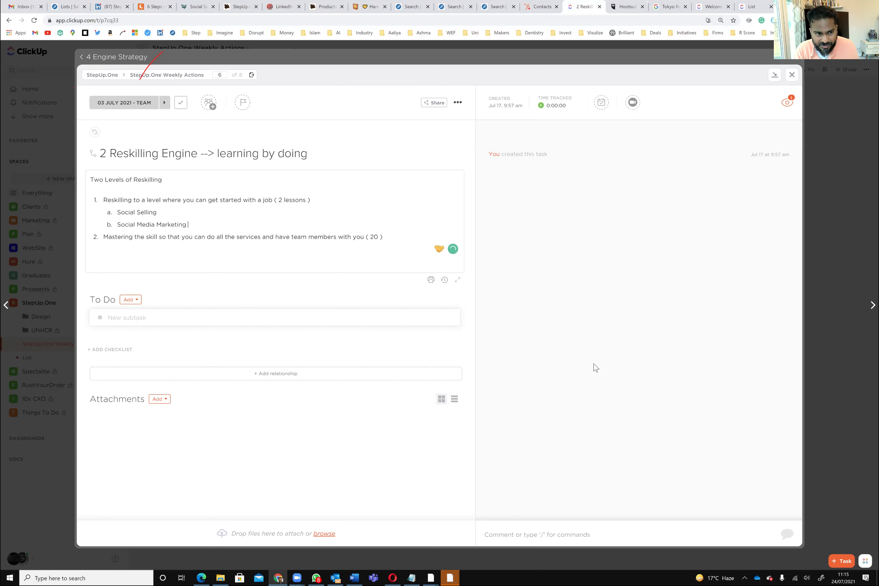
pyautogui.press('Return')
pyautogui.write('Socia')
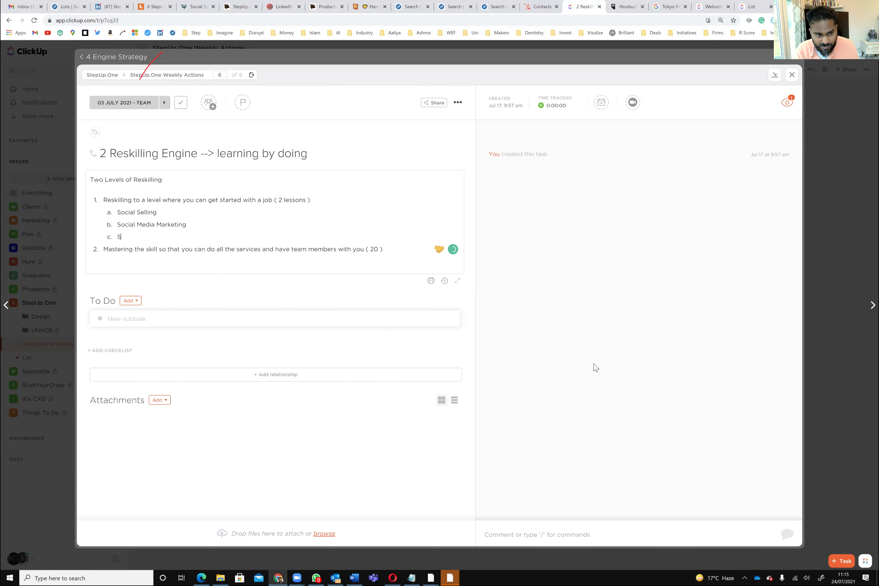
pyautogui.write('l Media Research')
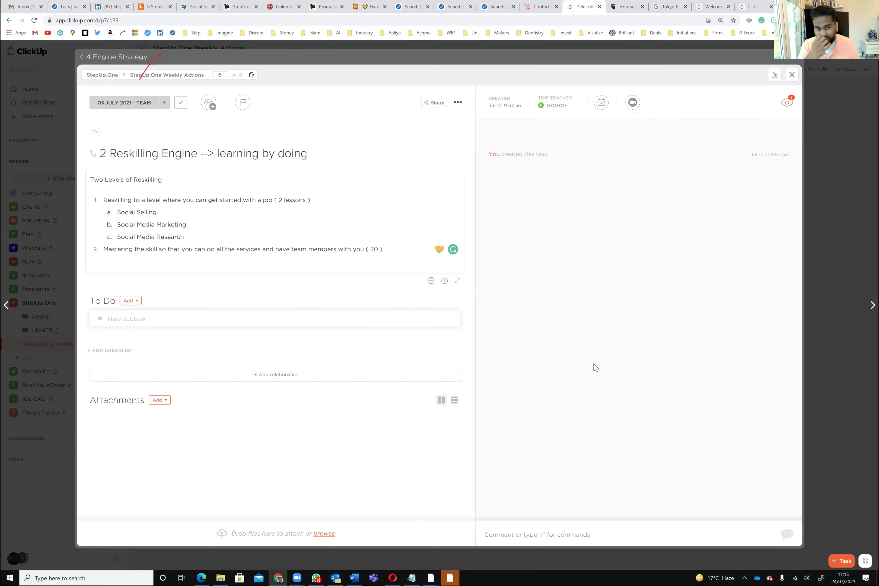
# Paste the same three skill sub-items under item 2 and outdent them to lettered points a–c.
pyautogui.press('Up')
pyautogui.press('Up')
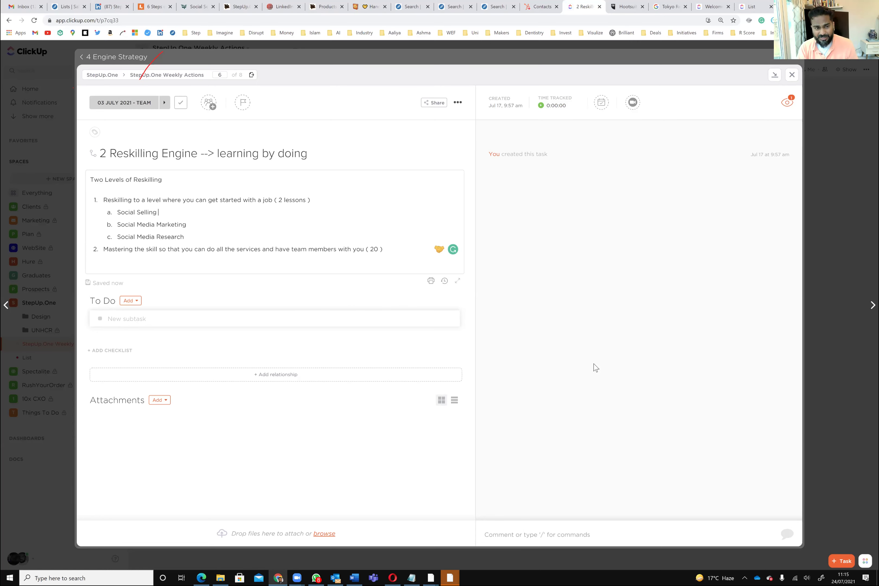
pyautogui.press('Down')
pyautogui.press('Down')
pyautogui.press('End')
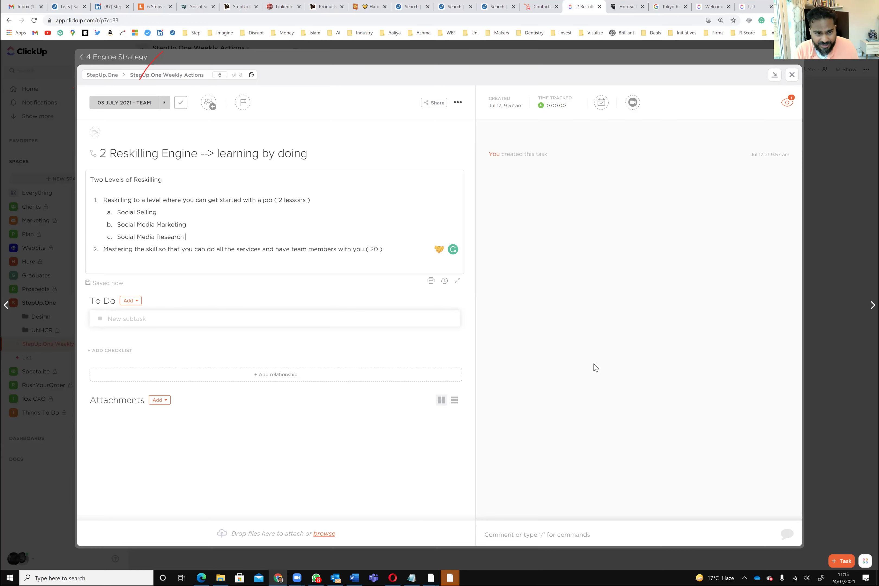
pyautogui.hotkey('shift', 'Home')
pyautogui.hotkey('shift', 'Up')
pyautogui.hotkey('shift', 'Up')
pyautogui.hotkey('ctrl', 'c')
pyautogui.press('Down')
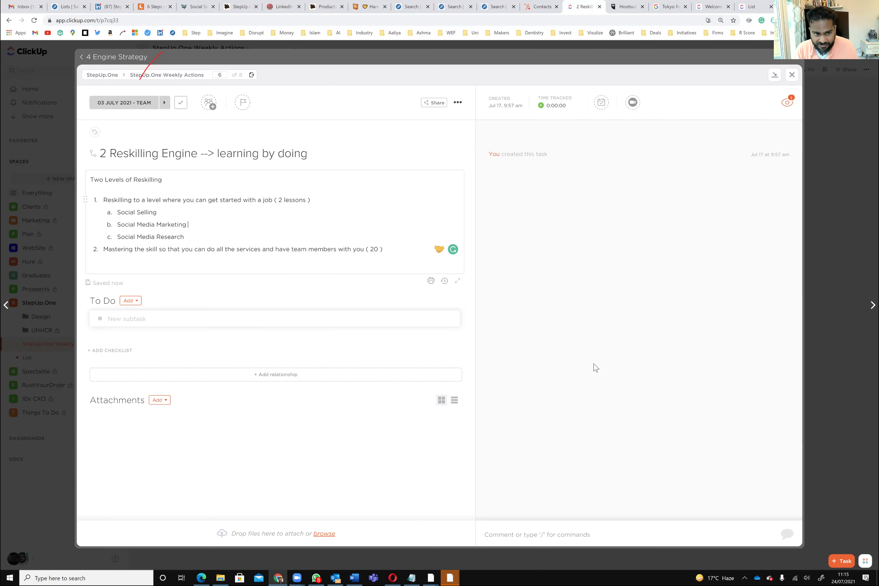
pyautogui.press('Return')
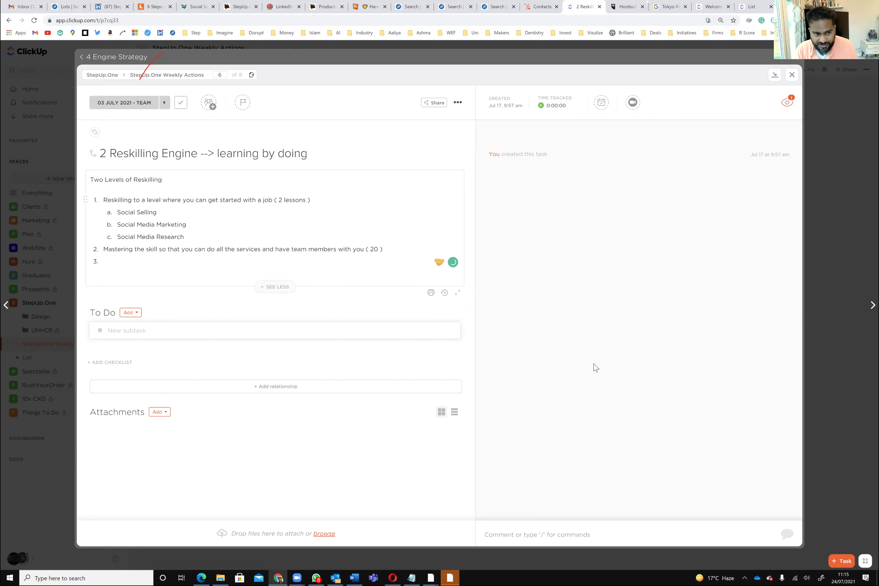
pyautogui.hotkey('ctrl', 'v')
pyautogui.press('Up')
pyautogui.hotkey('shift', 'Tab')
pyautogui.press('Down')
pyautogui.hotkey('shift', 'Tab')
pyautogui.press('End')
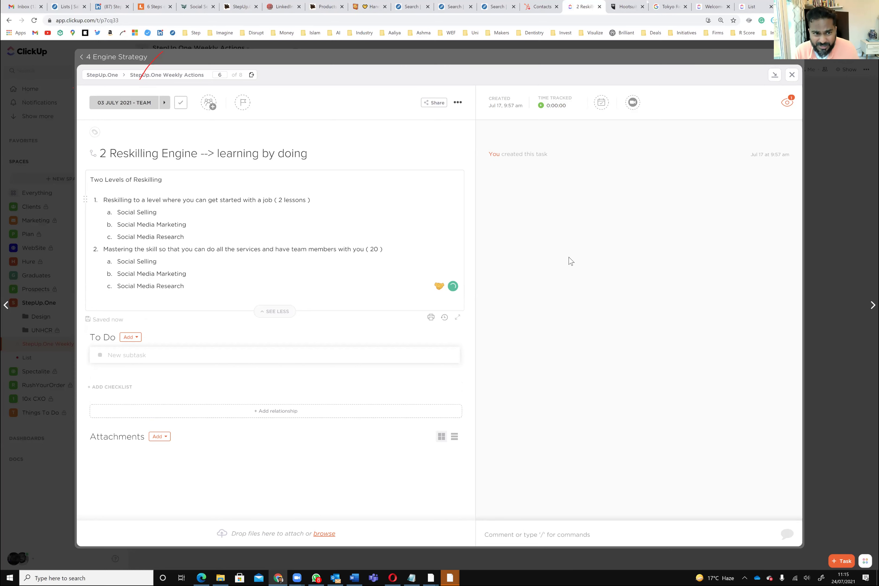
pyautogui.tripleClick(277, 157)
# Reload the Reskilling Engine task page, then move to the shared ClickUp List page.
pyautogui.click(324, 153)
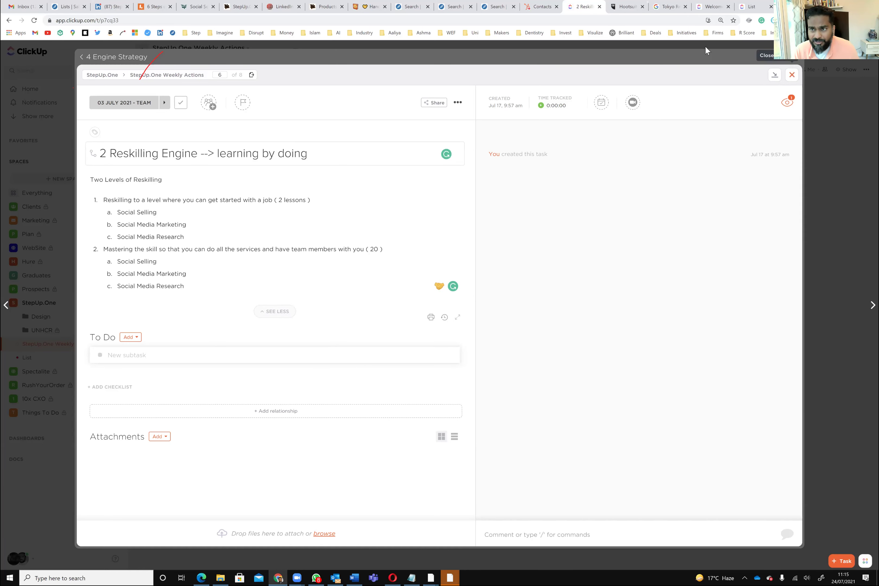
pyautogui.click(715, 6)
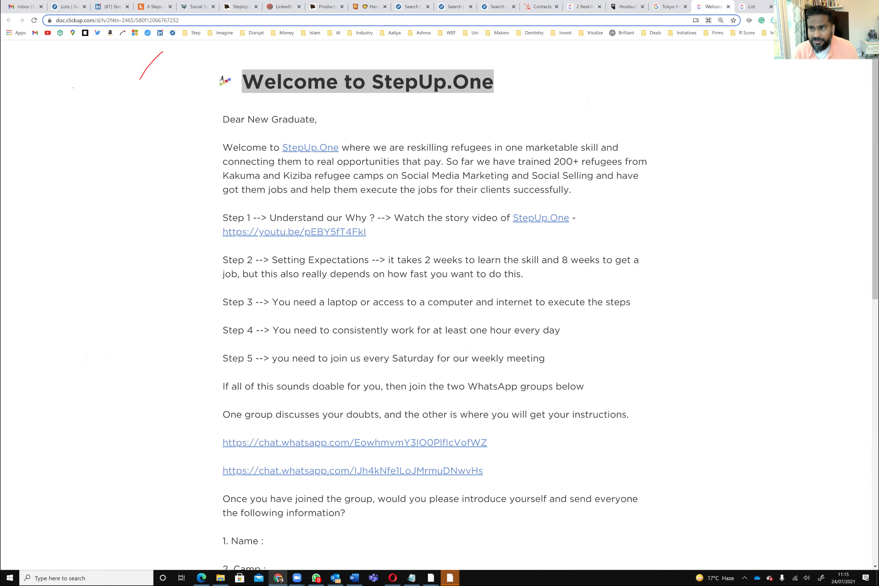
pyautogui.click(582, 8)
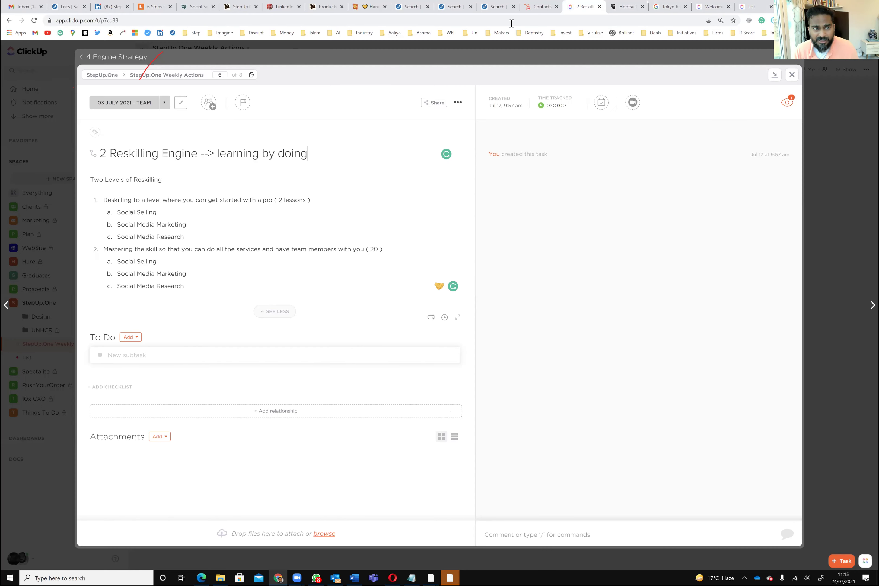
pyautogui.rightClick(585, 7)
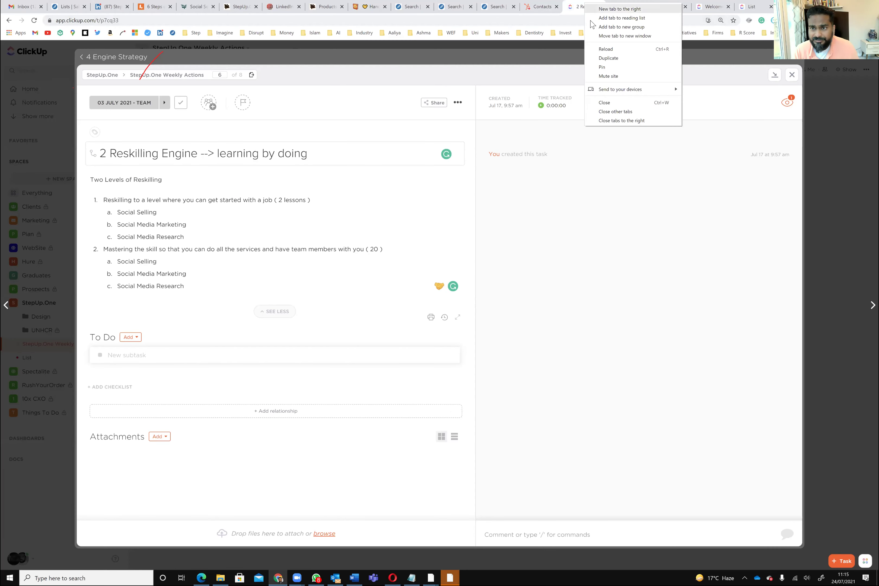
pyautogui.click(606, 49)
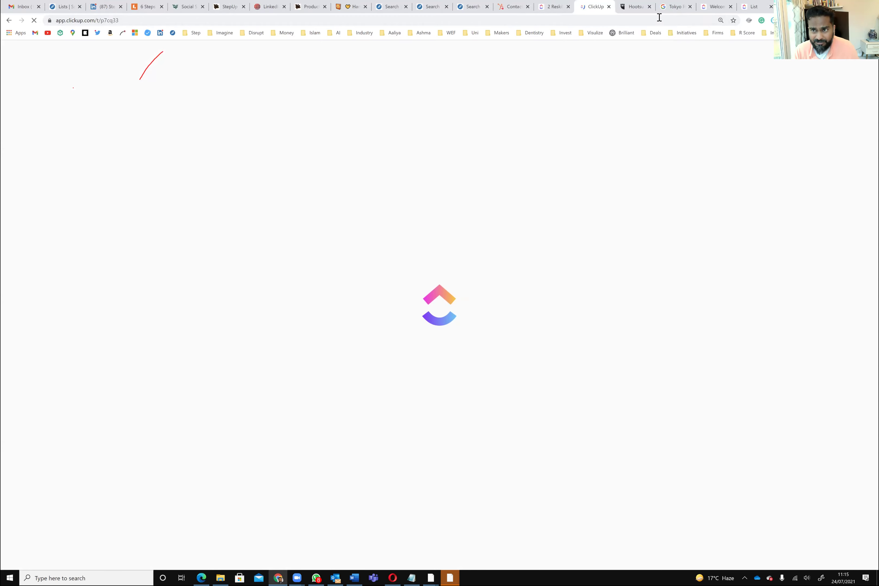
pyautogui.click(715, 7)
pyautogui.hotkey('ctrl', 'Tab')
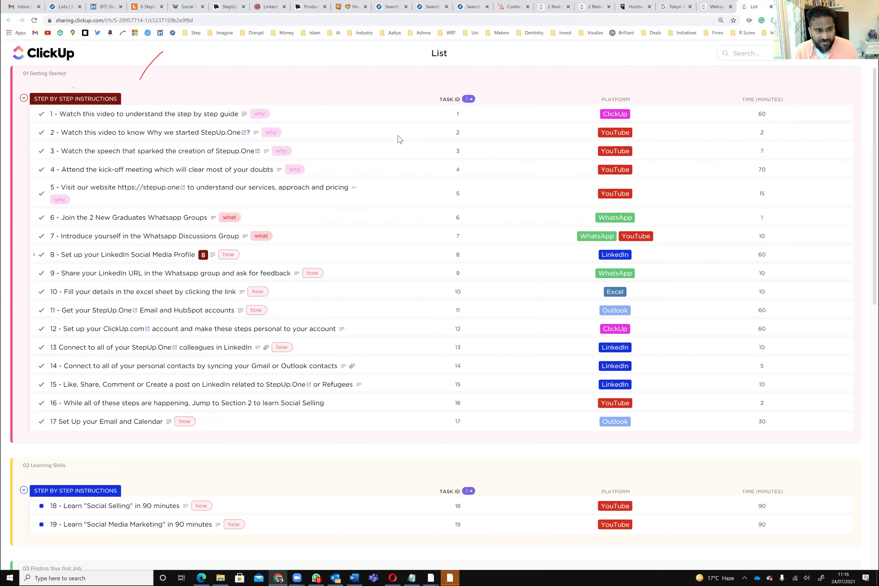
# Collapse the 01 Getting Started group and scroll down through the list.
pyautogui.click(23, 98)
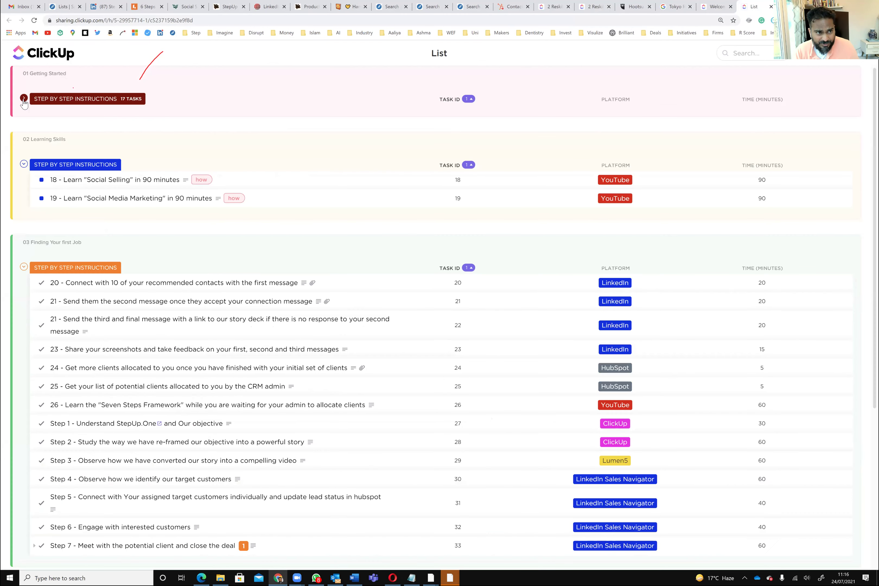
pyautogui.click(24, 98)
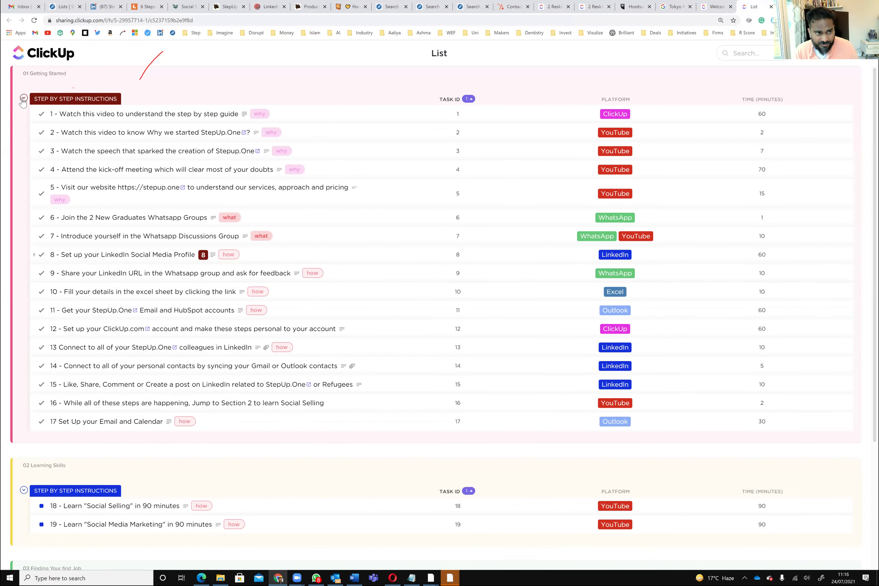
pyautogui.click(23, 98)
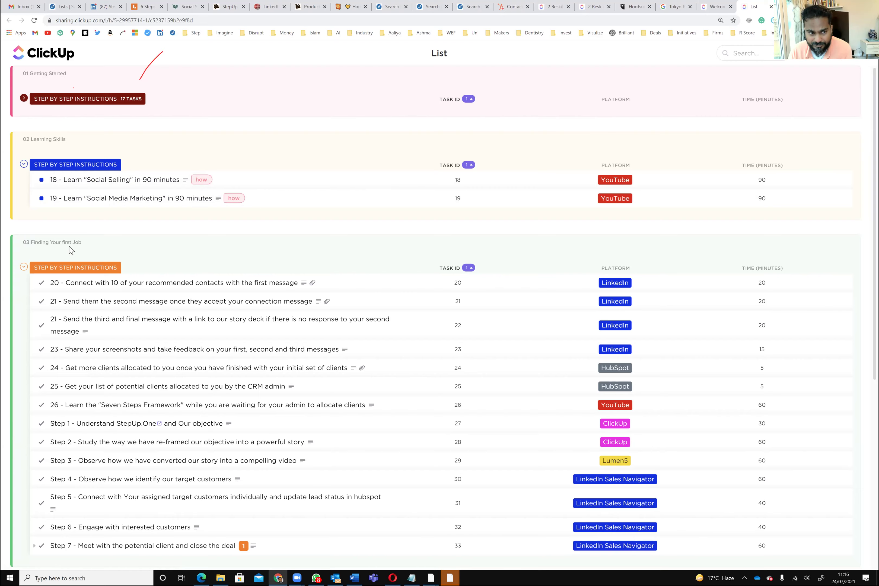
pyautogui.scroll(-2, 93, 159)
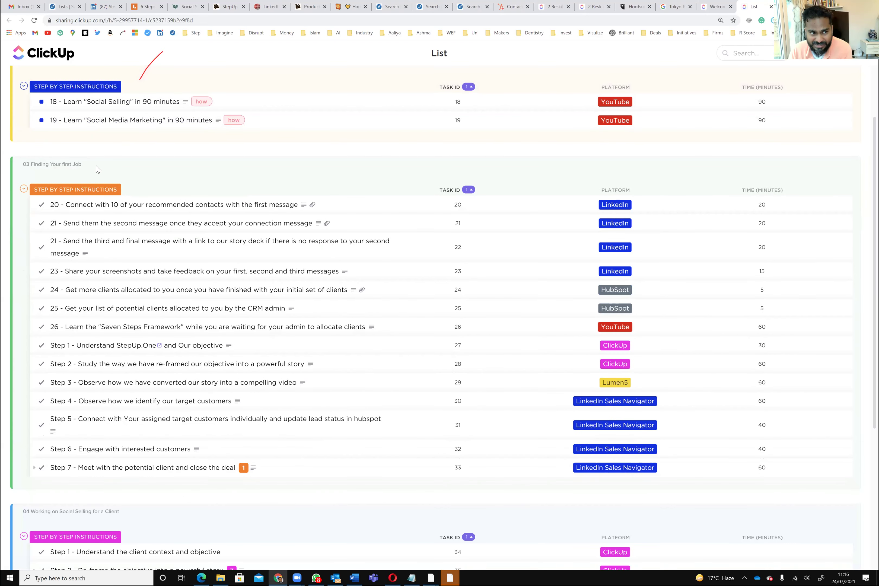
pyautogui.scroll(2, 97, 168)
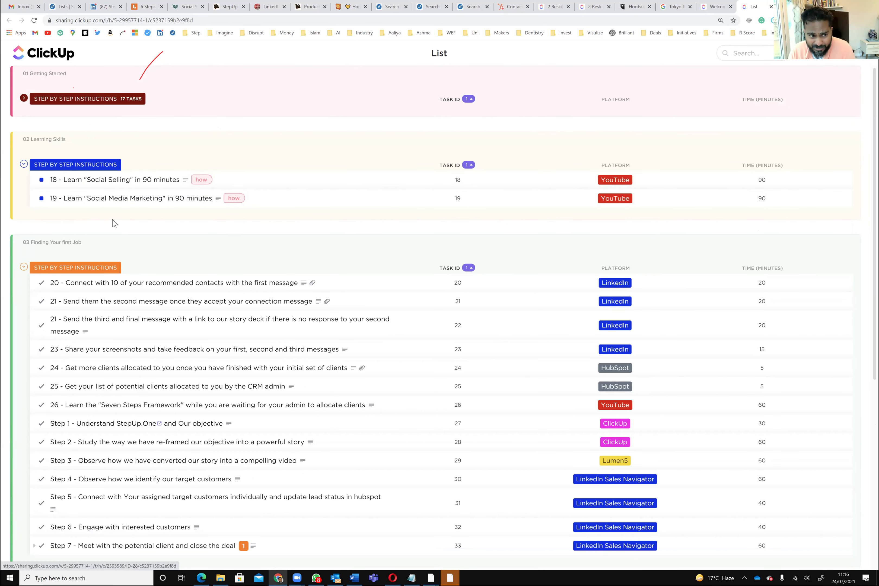
pyautogui.scroll(-1, 108, 216)
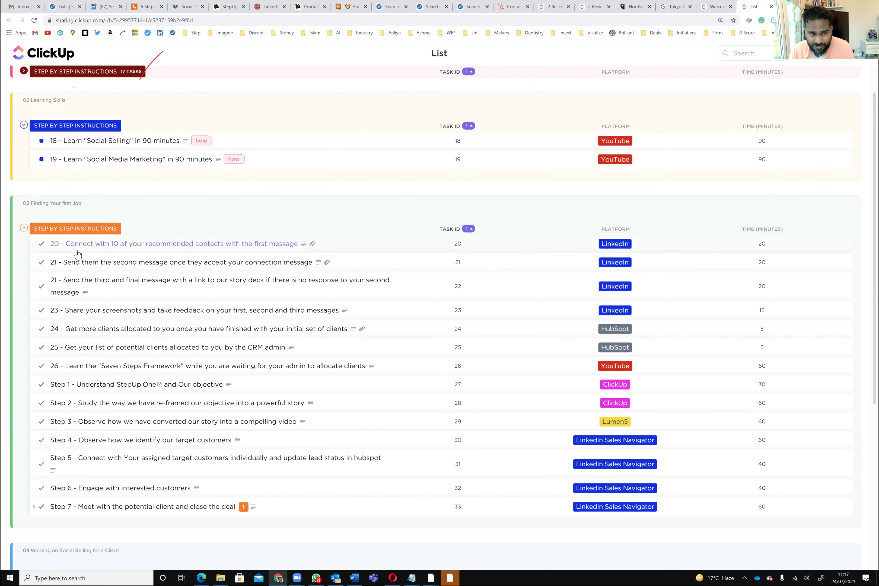
pyautogui.scroll(-2, 77, 254)
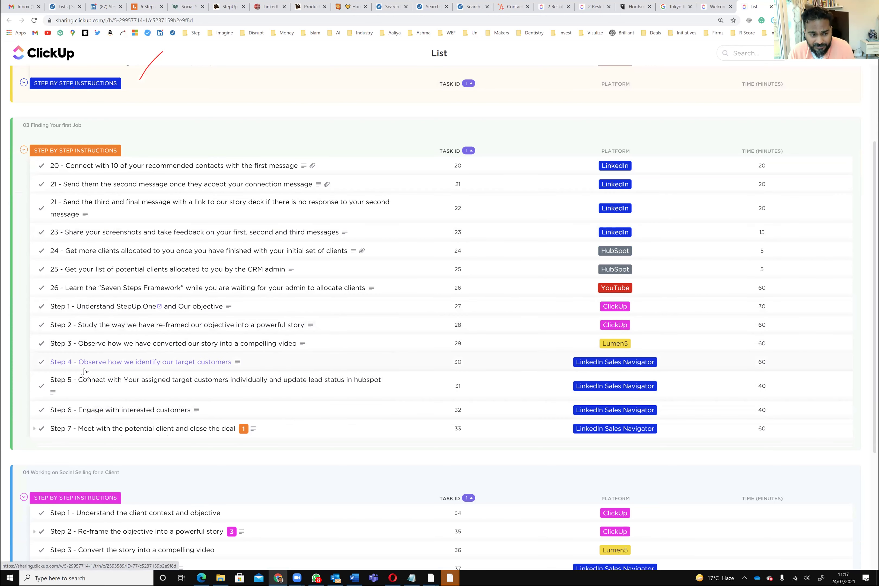
pyautogui.scroll(-4, 85, 372)
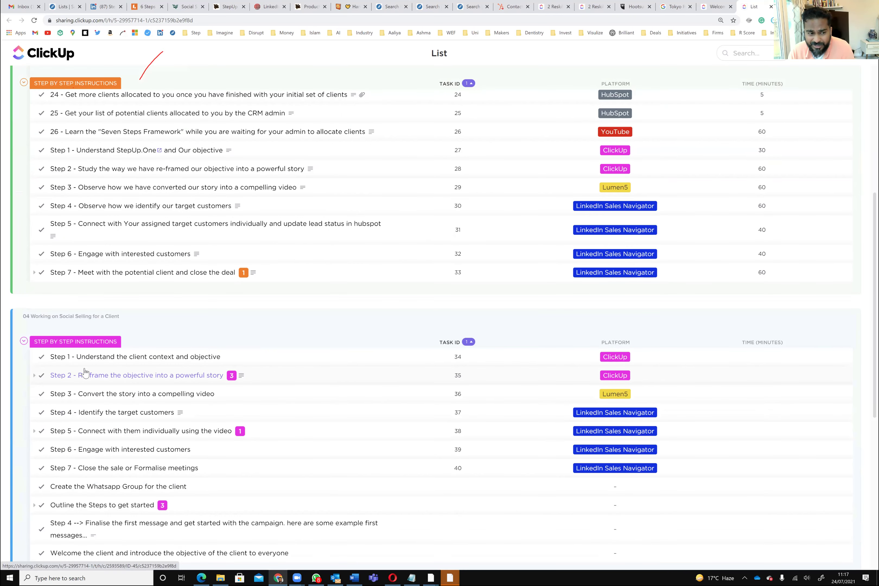
pyautogui.scroll(-3, 85, 371)
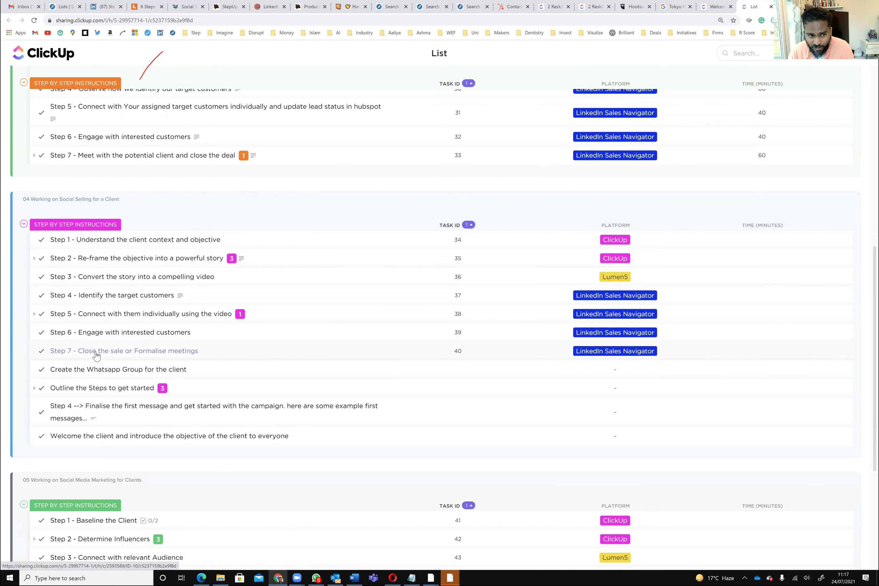
pyautogui.scroll(-5, 96, 354)
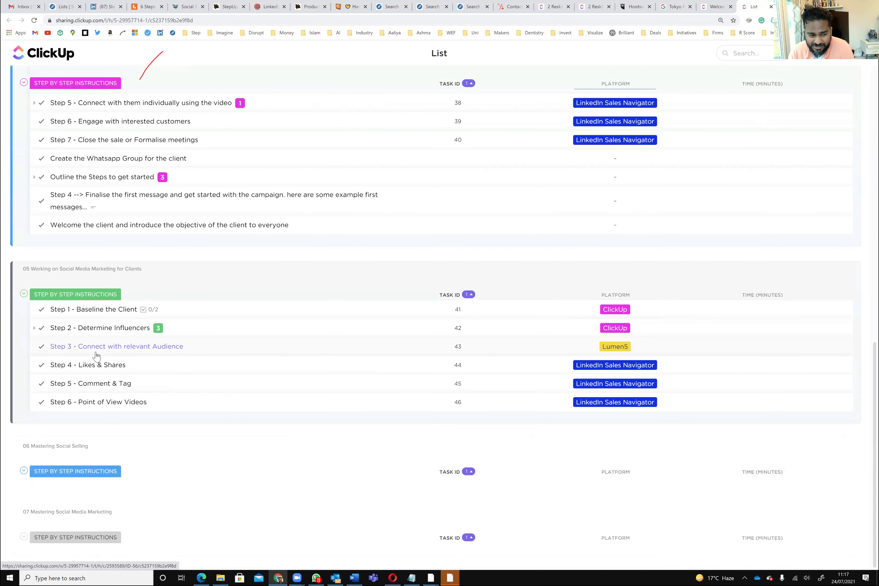
# Collapse groups 03 Finding Your first Job through 07 Mastering Social Media Marketing.
pyautogui.click(23, 472)
pyautogui.click(23, 472)
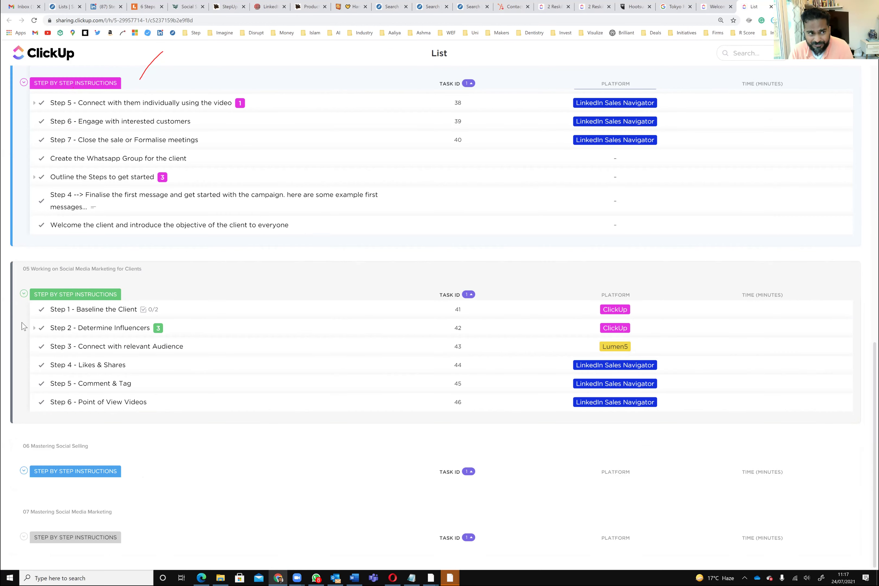
pyautogui.scroll(10, 21, 326)
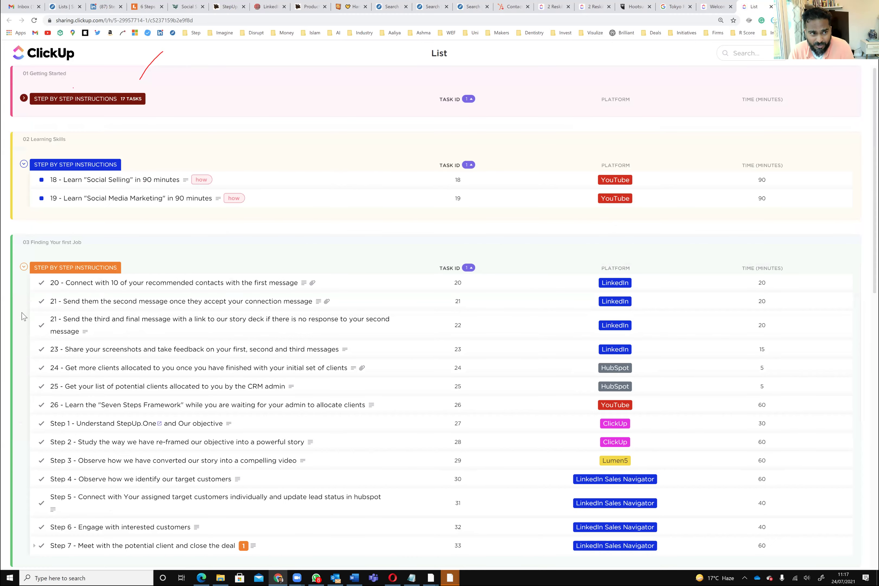
pyautogui.click(23, 266)
pyautogui.click(23, 333)
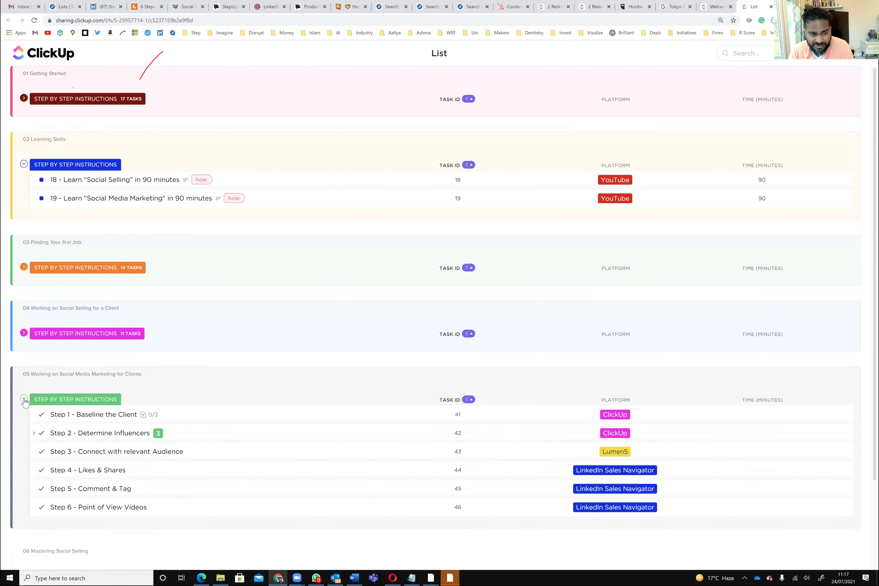
pyautogui.click(24, 400)
pyautogui.click(23, 465)
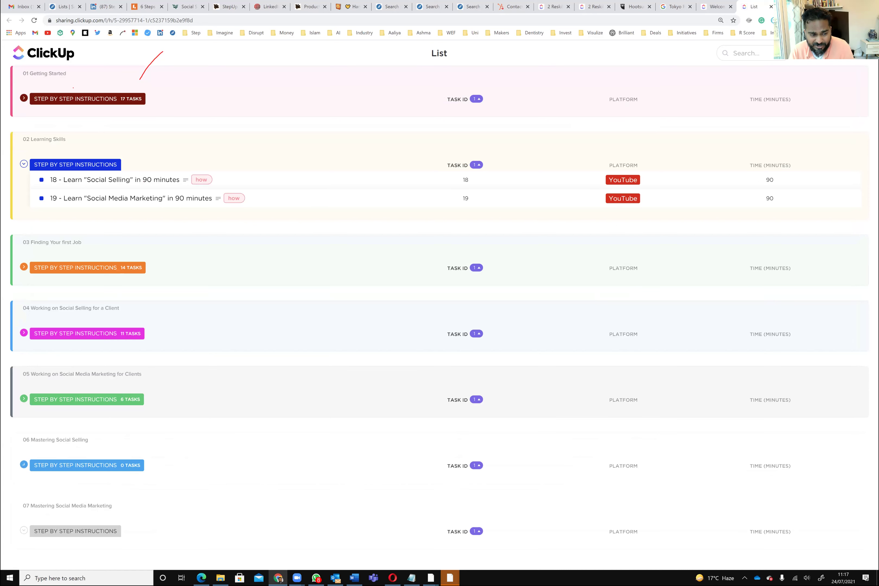
pyautogui.click(23, 530)
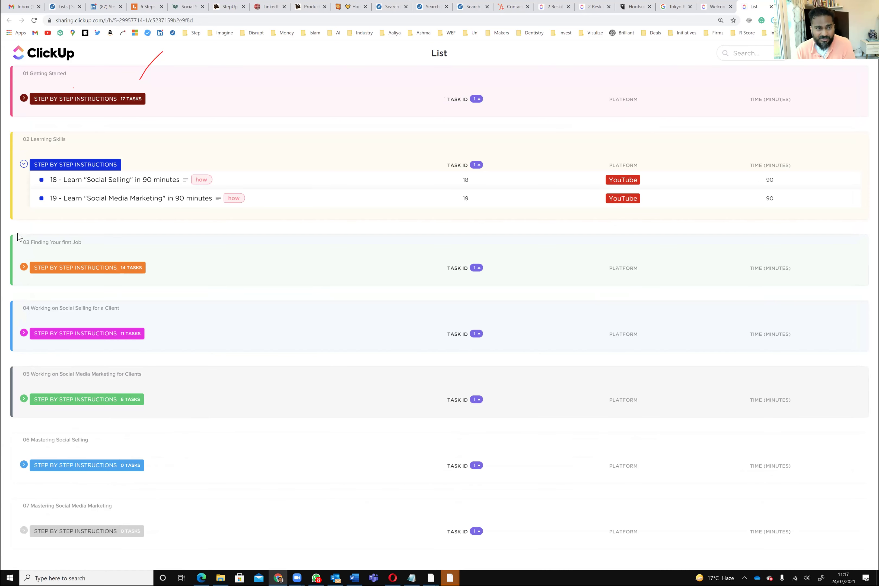
# Collapse the 02 Learning Skills group, then move over to WhatsApp.
pyautogui.click(23, 164)
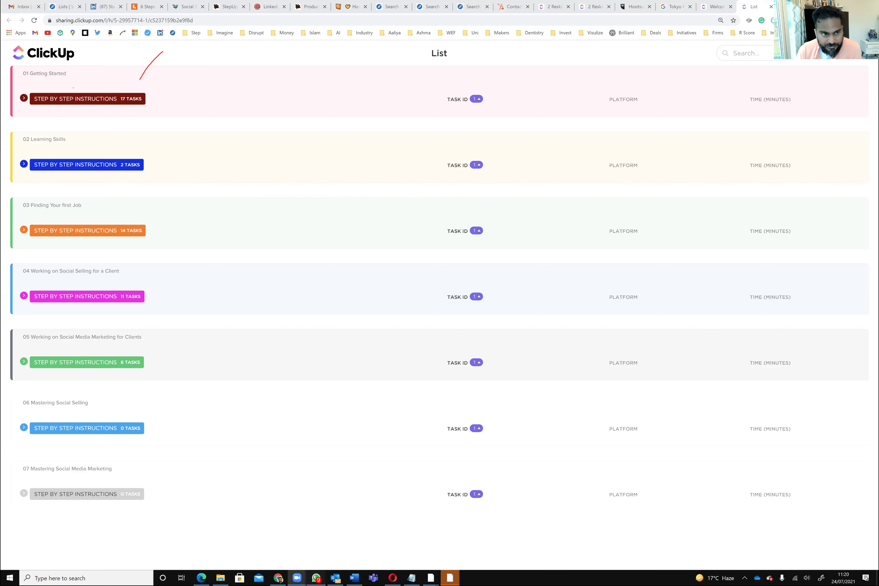
pyautogui.hotkey('alt', 'Tab')
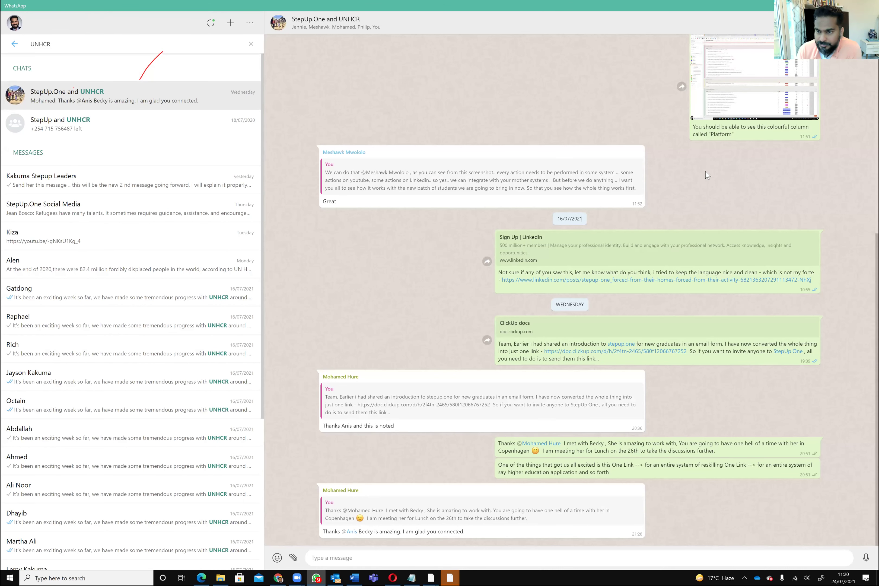
# Return to the ClickUp List page and expand group 05's step-by-step tasks.
pyautogui.hotkey('alt', 'Tab')
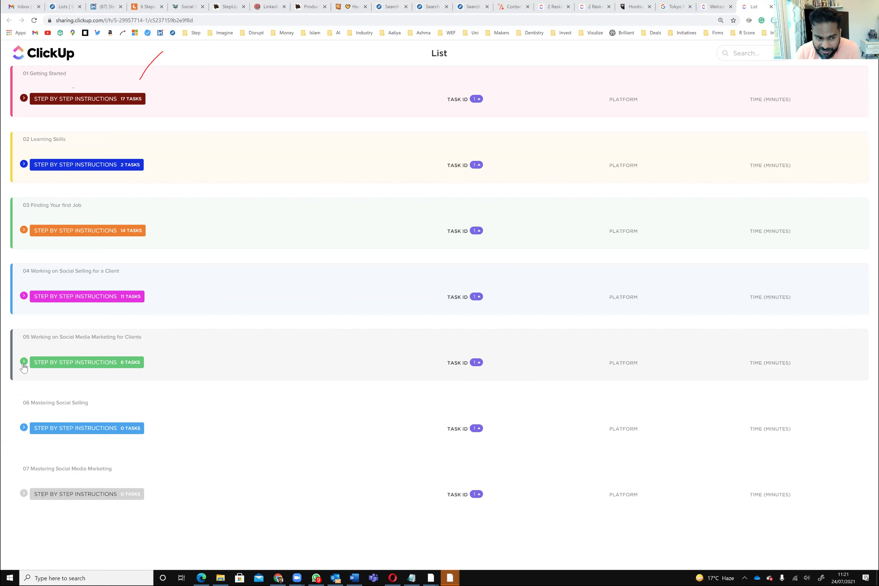
pyautogui.click(24, 363)
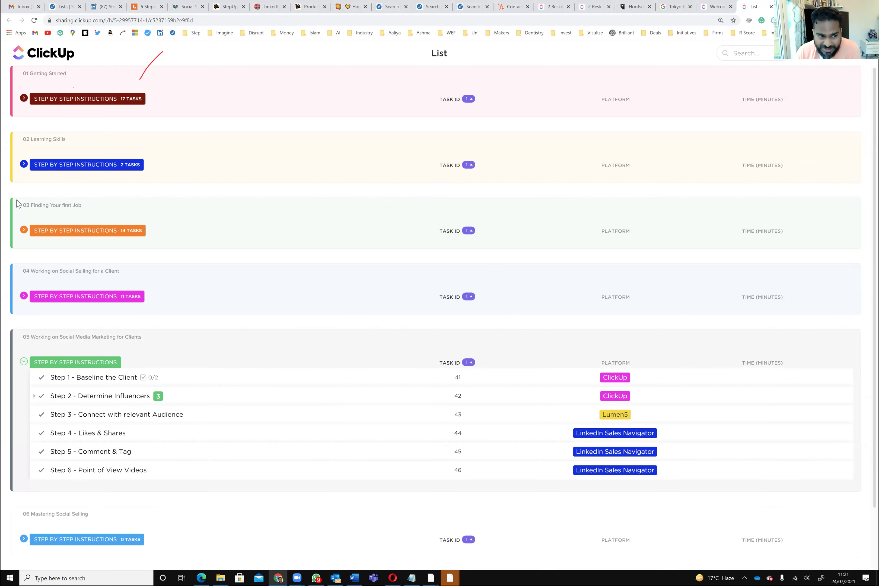
# Expand group 03's 14 tasks and look down the list before leaving for the form builder.
pyautogui.click(23, 231)
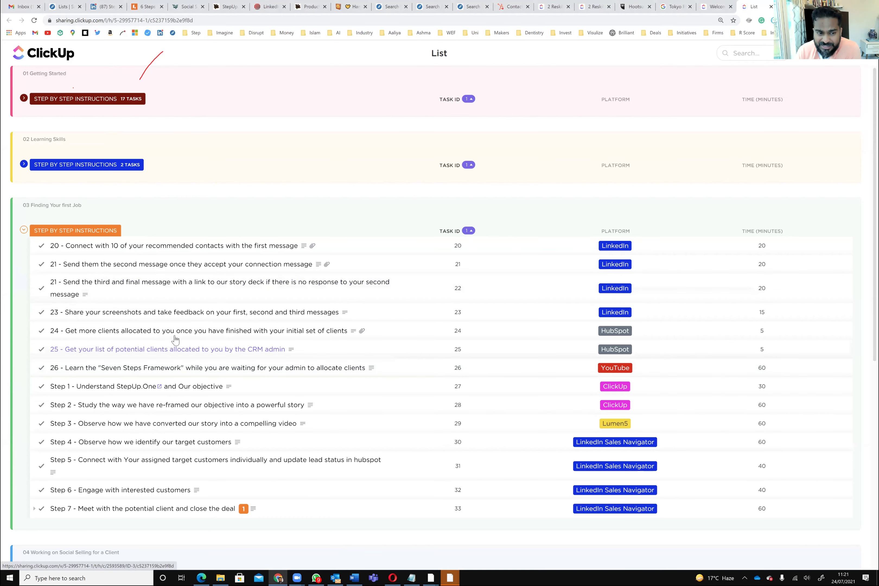
pyautogui.scroll(-4, 175, 340)
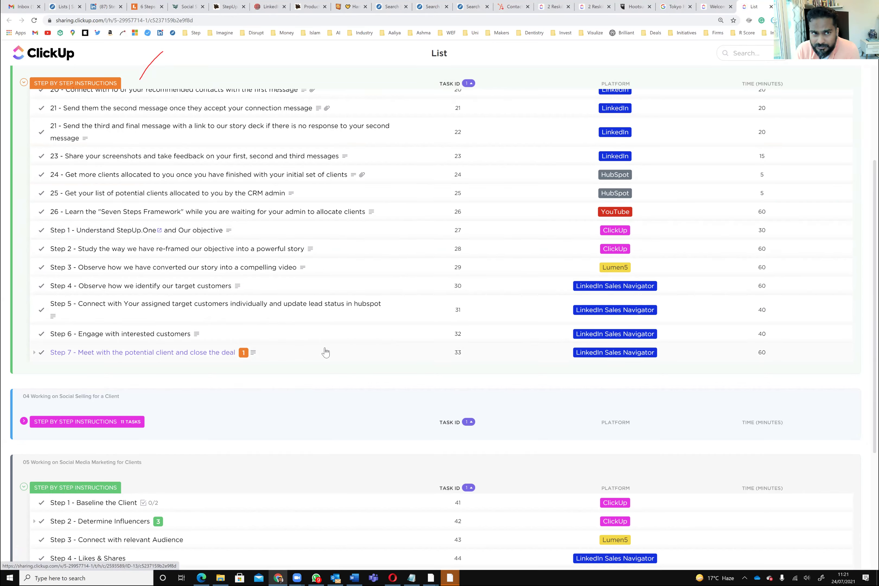
pyautogui.click(229, 5)
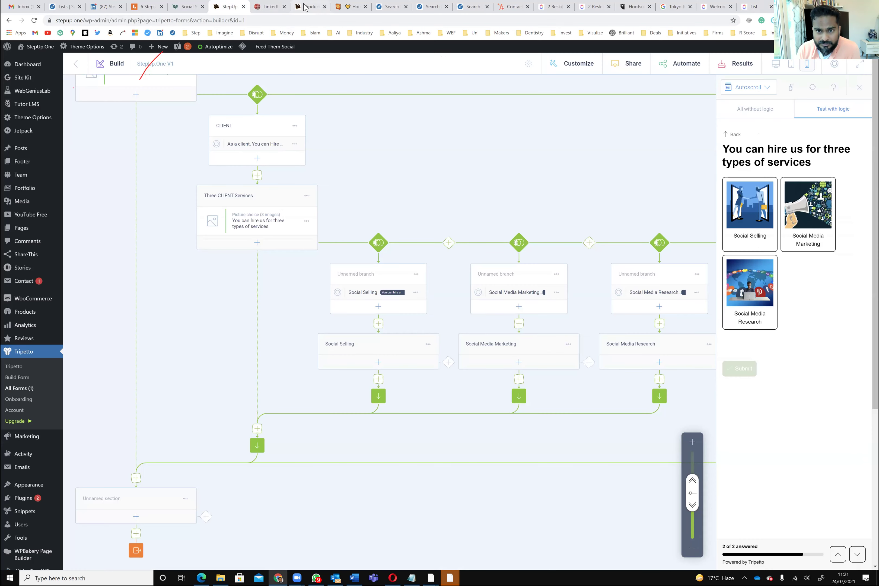
# Load stepup.one in the Sales Navigator tab and open the ReSkill Refugees courses page.
pyautogui.click(304, 7)
pyautogui.click(350, 7)
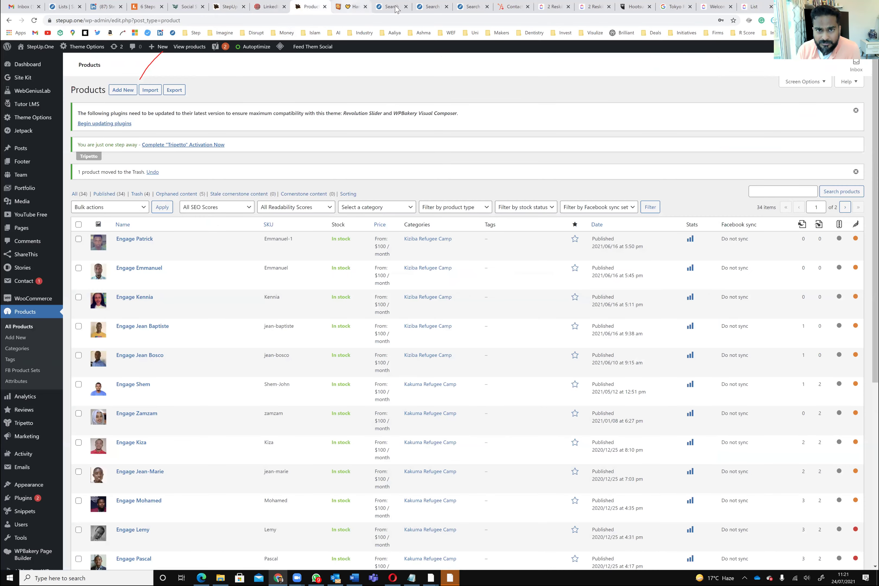
pyautogui.hotkey('ctrl', 'Tab')
pyautogui.click(366, 21)
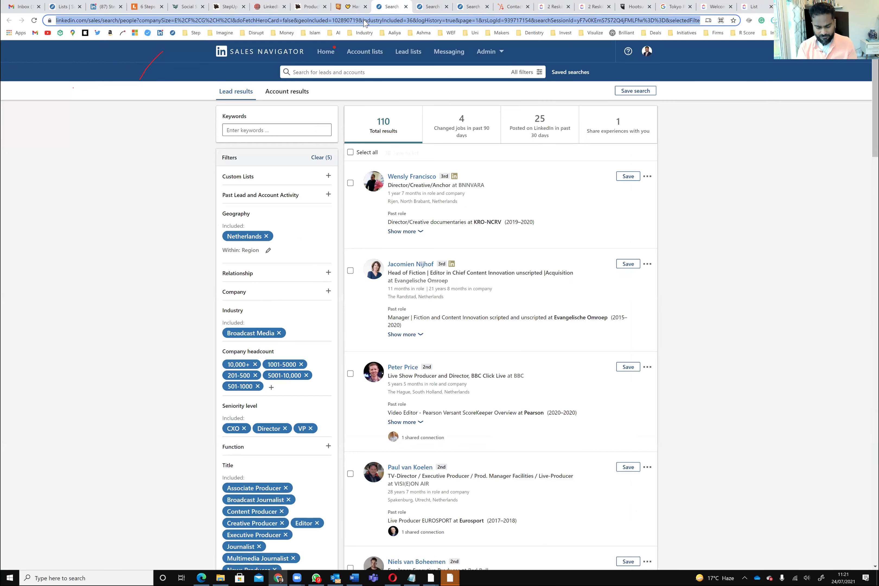
pyautogui.write('step')
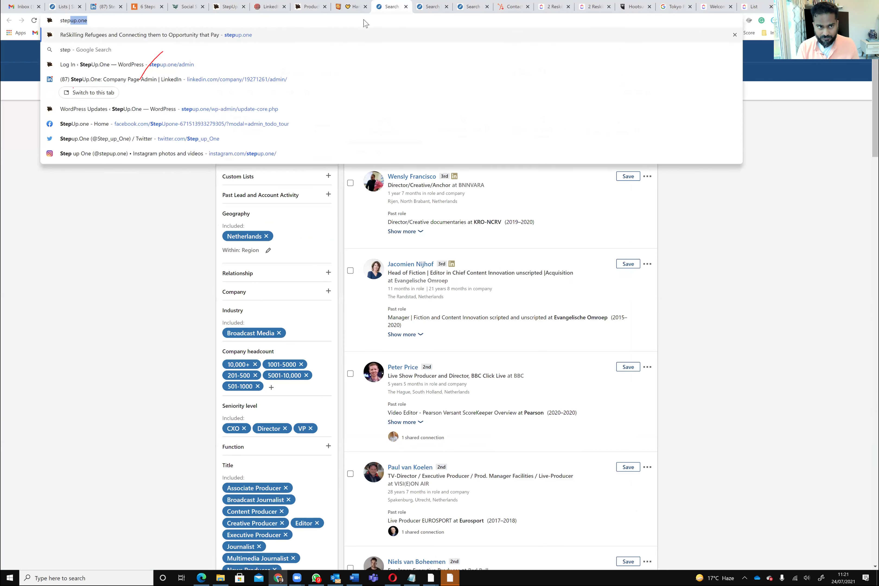
pyautogui.press('Return')
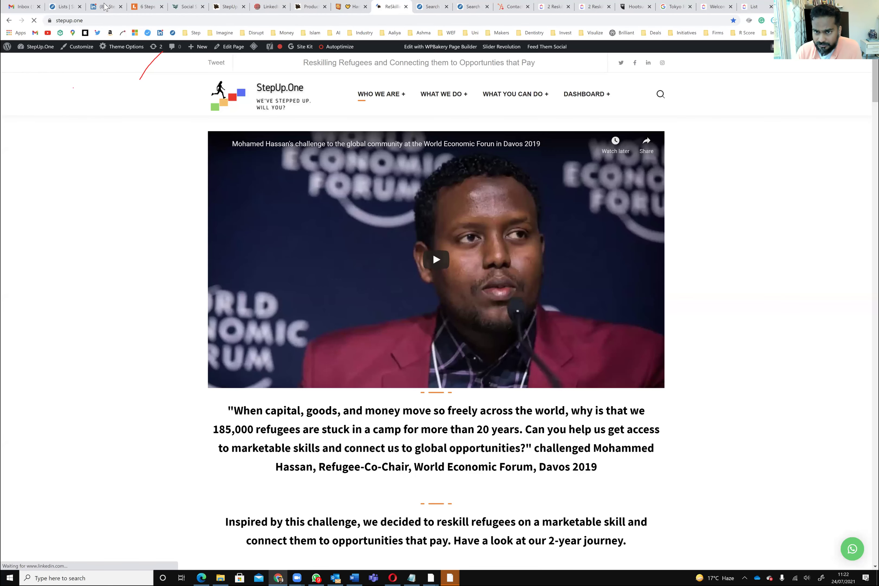
pyautogui.moveTo(499, 94)
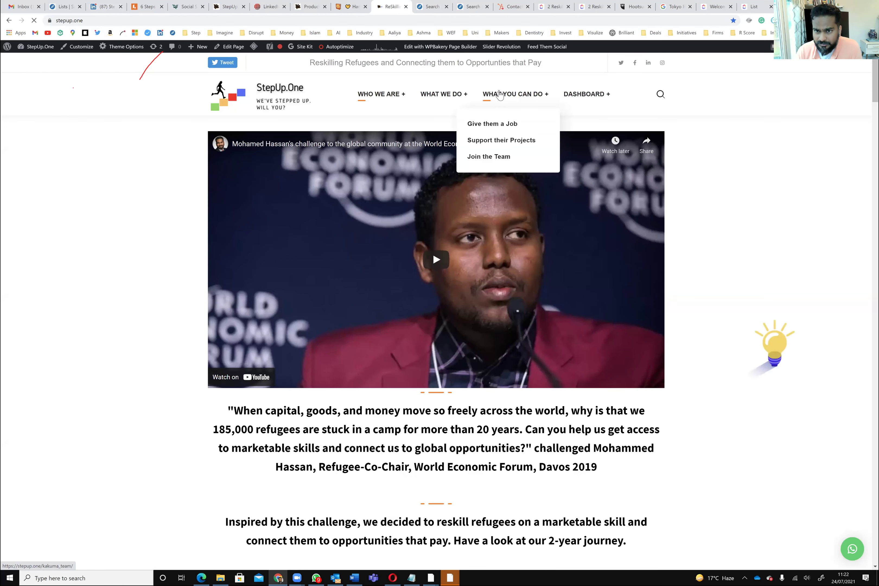
pyautogui.moveTo(458, 99)
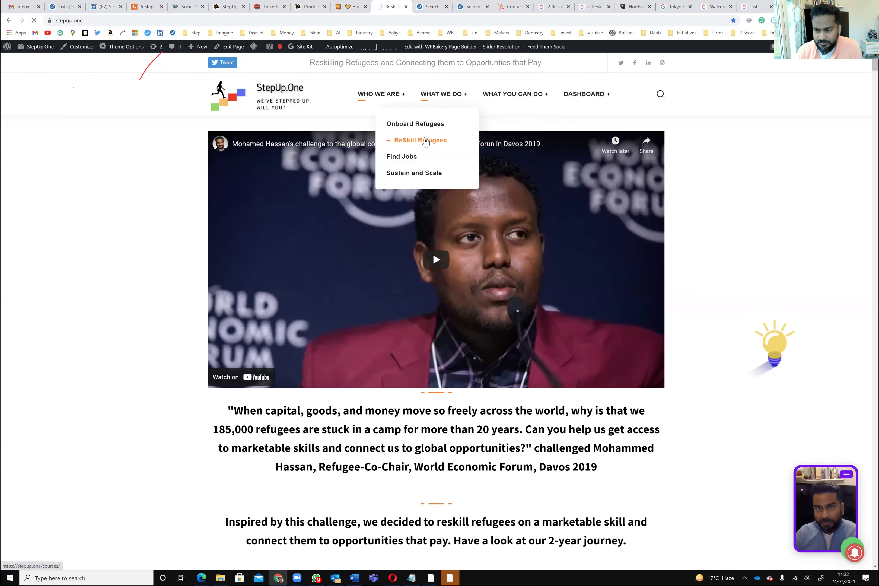
pyautogui.click(426, 141)
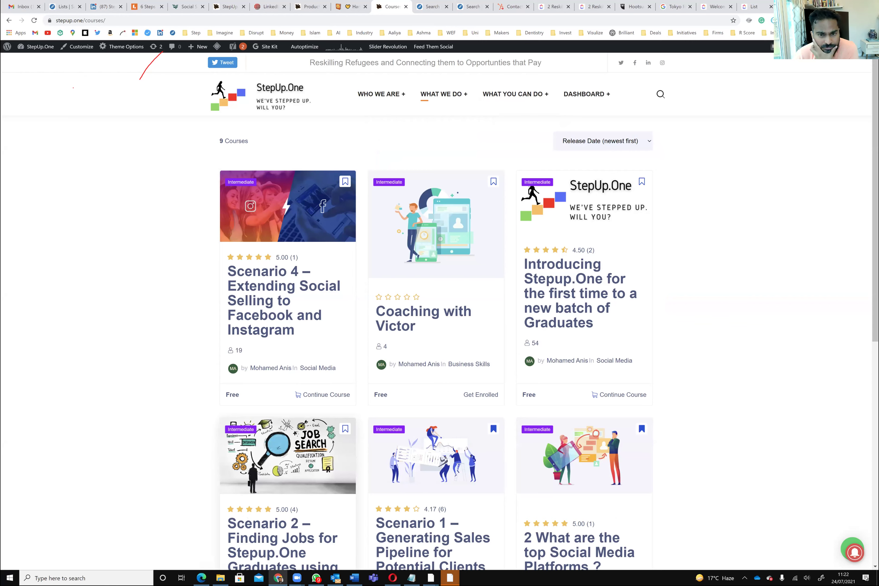
# Sort the 9 courses by release date, oldest first.
pyautogui.click(612, 145)
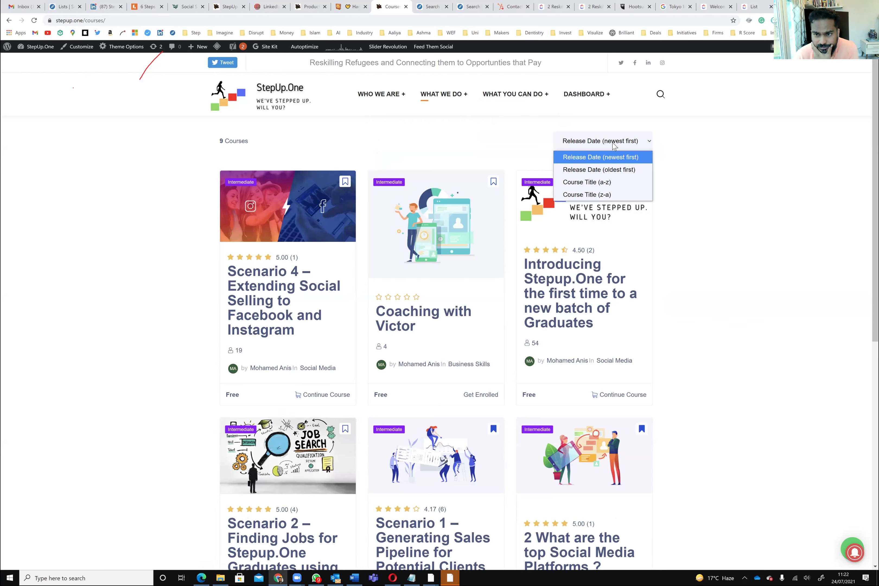
pyautogui.click(617, 171)
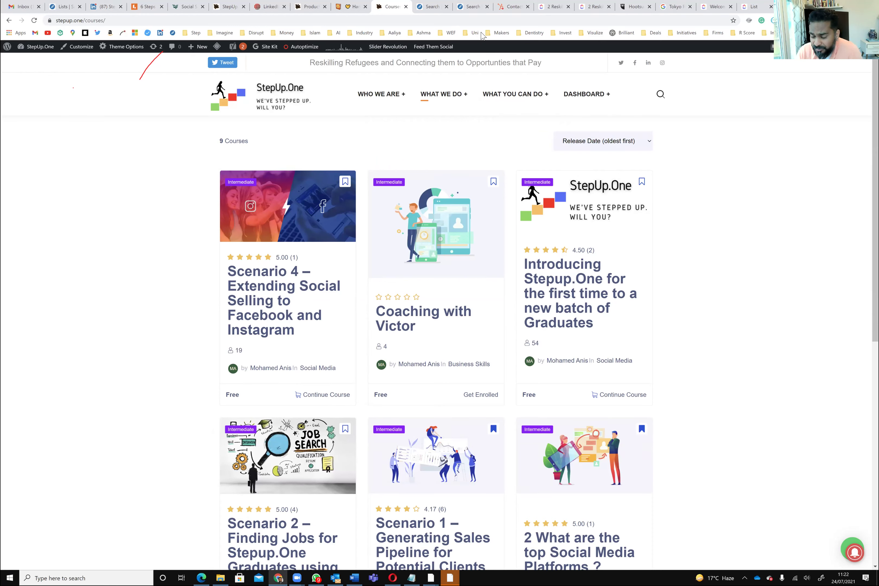
pyautogui.moveTo(587, 95)
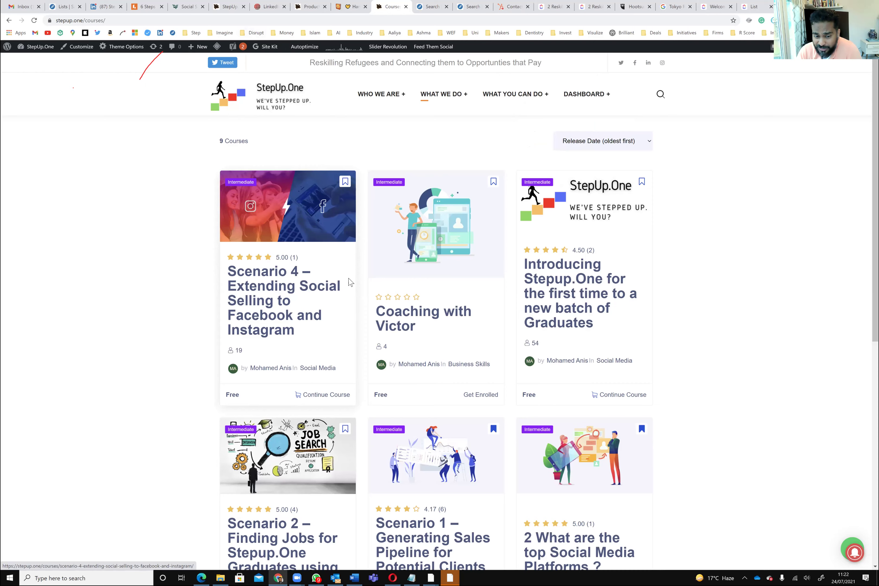
pyautogui.scroll(-6, 343, 310)
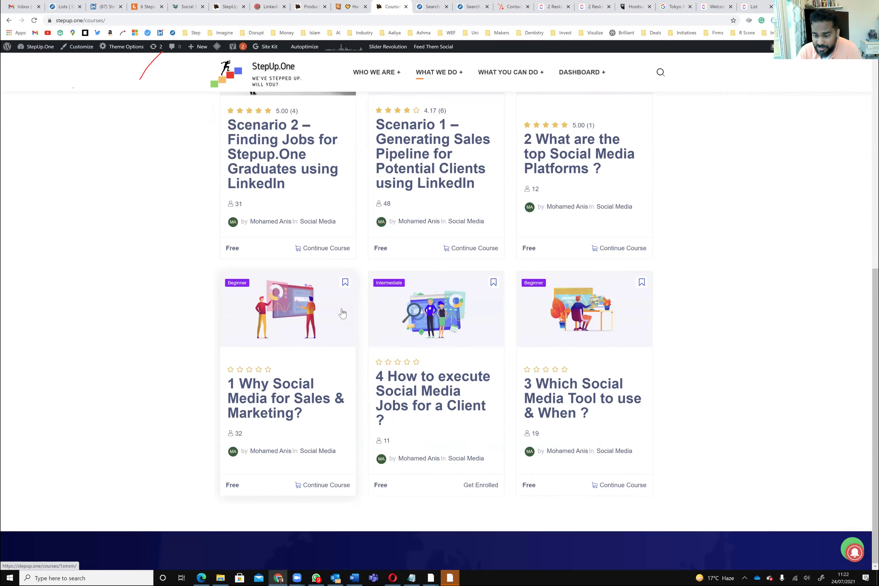
pyautogui.scroll(6, 340, 316)
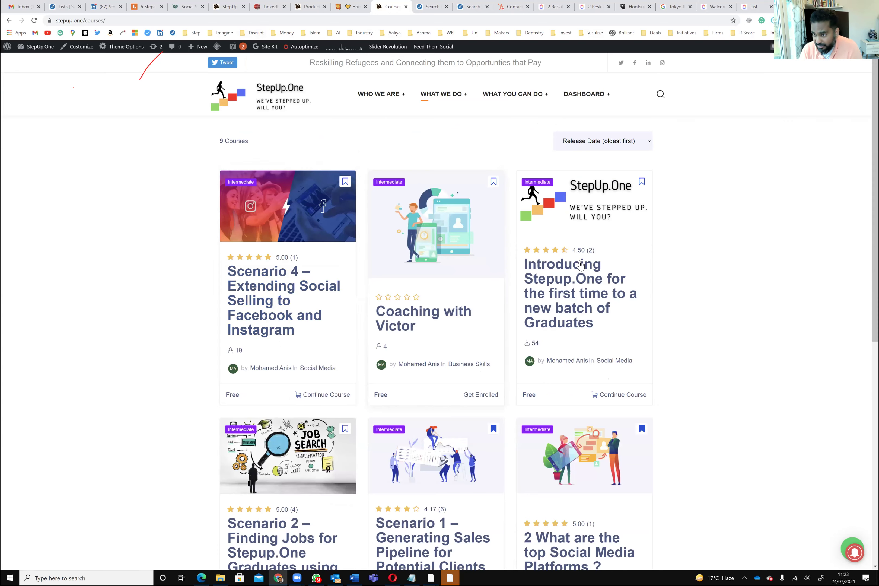
# Copy the courses page address.
pyautogui.click(129, 21)
pyautogui.rightClick(97, 23)
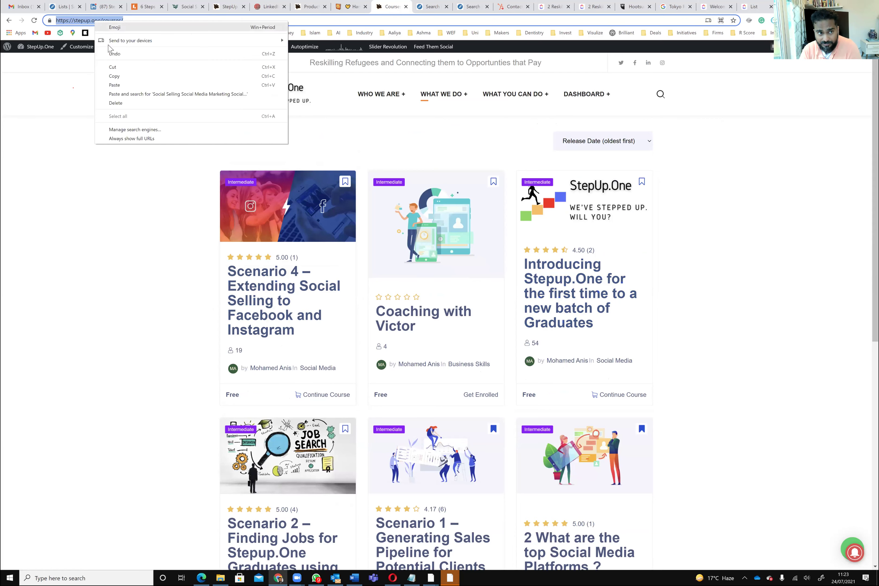
pyautogui.click(121, 77)
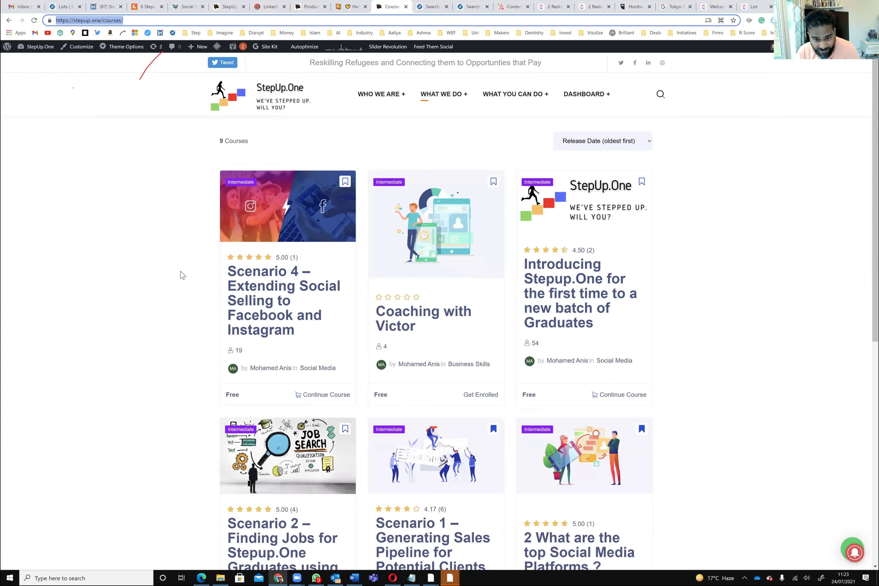
pyautogui.scroll(-10, 181, 275)
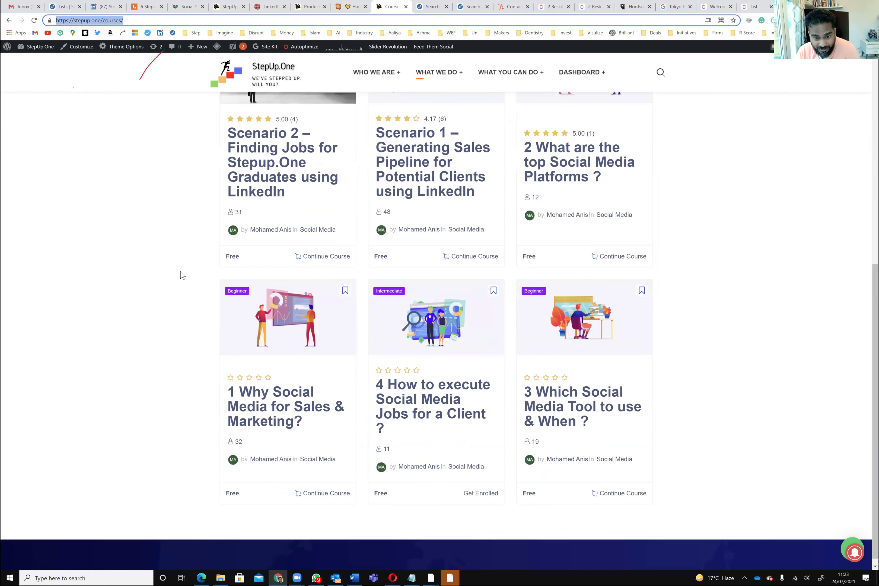
# Open the Scenario 1 Generating Sales Pipeline course and expand its Understanding Client Objectives and story-to-video lessons.
pyautogui.click(404, 181)
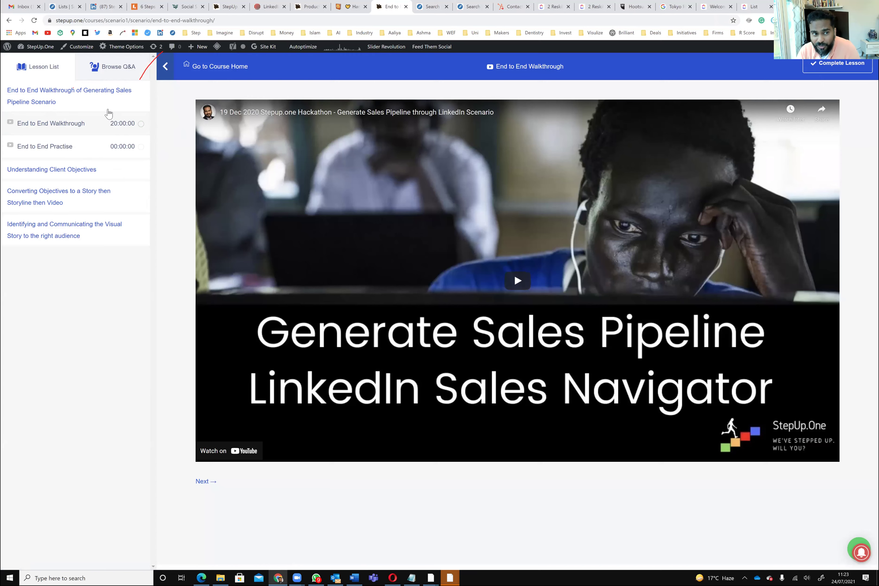
pyautogui.click(57, 174)
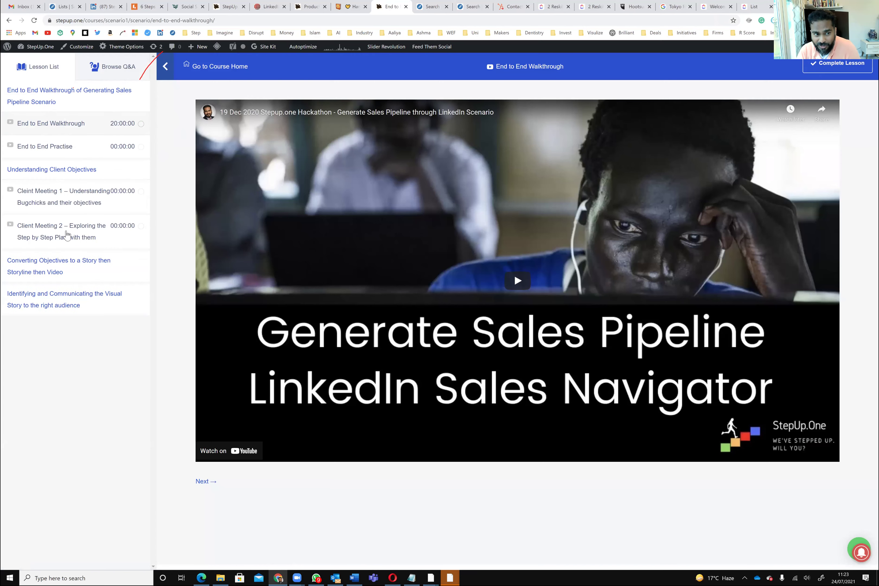
pyautogui.click(62, 273)
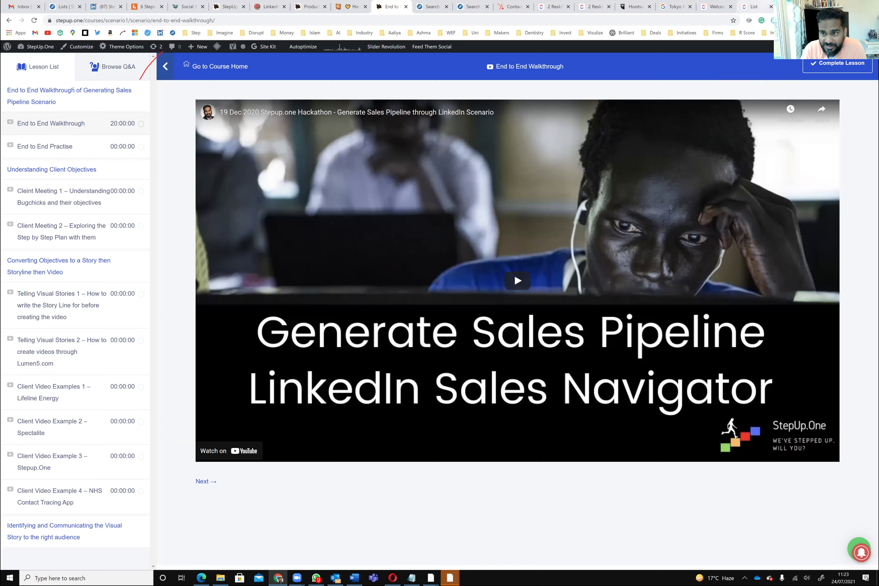
pyautogui.hotkey('ctrl', '9')
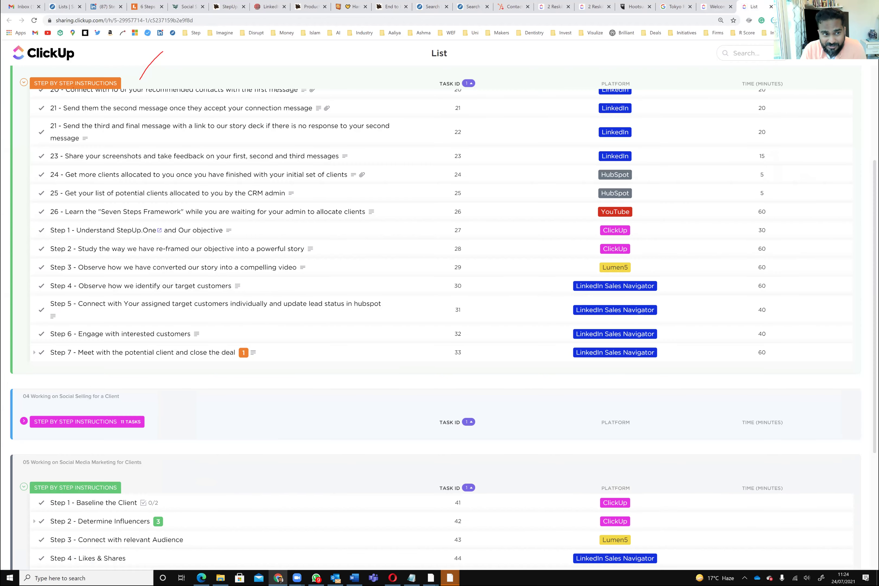
# Expand 01 Getting Started and 02 Learning Skills in ClickUp to show tasks 1–19, then return to WordPress Products.
pyautogui.scroll(5, 424, 315)
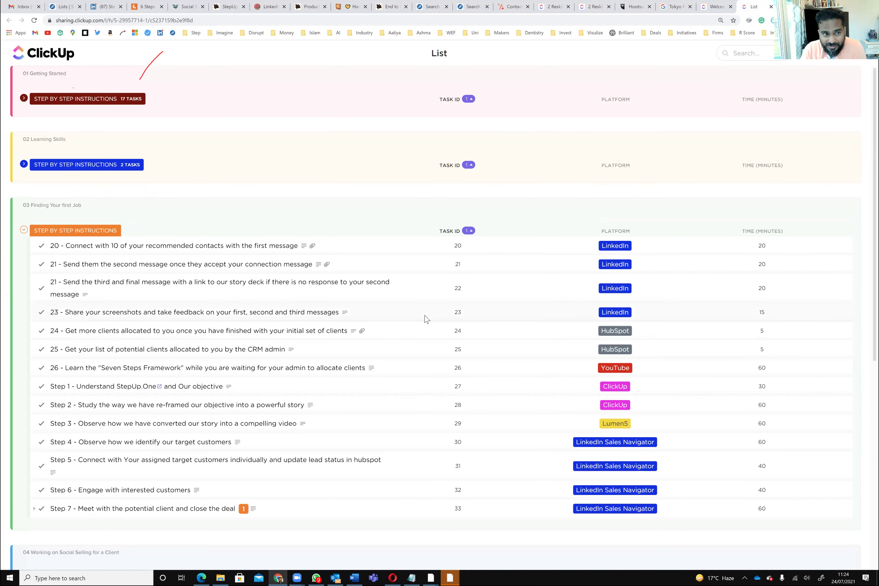
pyautogui.click(23, 99)
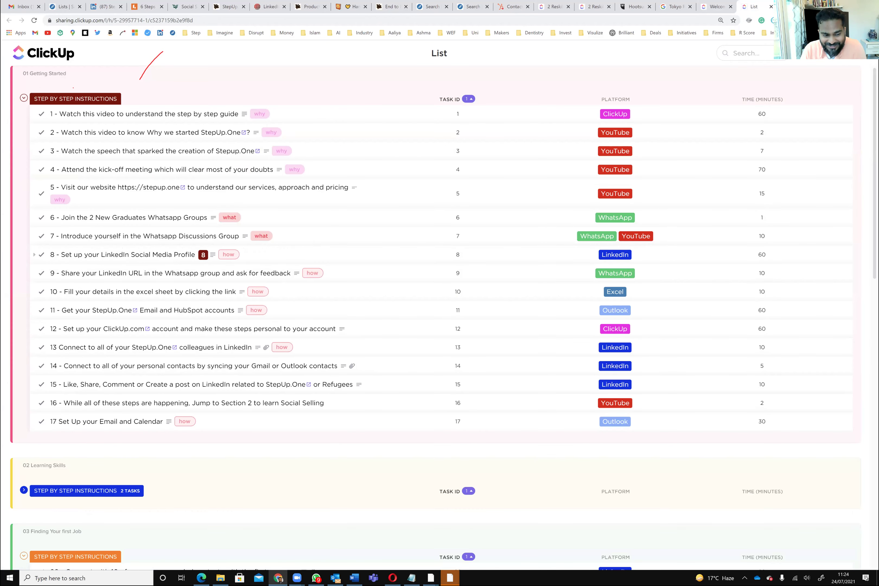
pyautogui.click(23, 490)
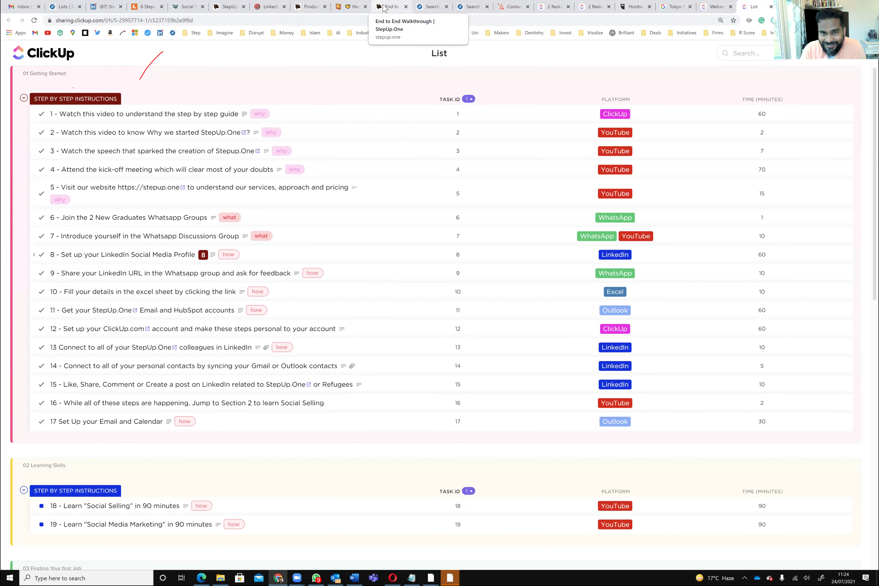
pyautogui.click(310, 7)
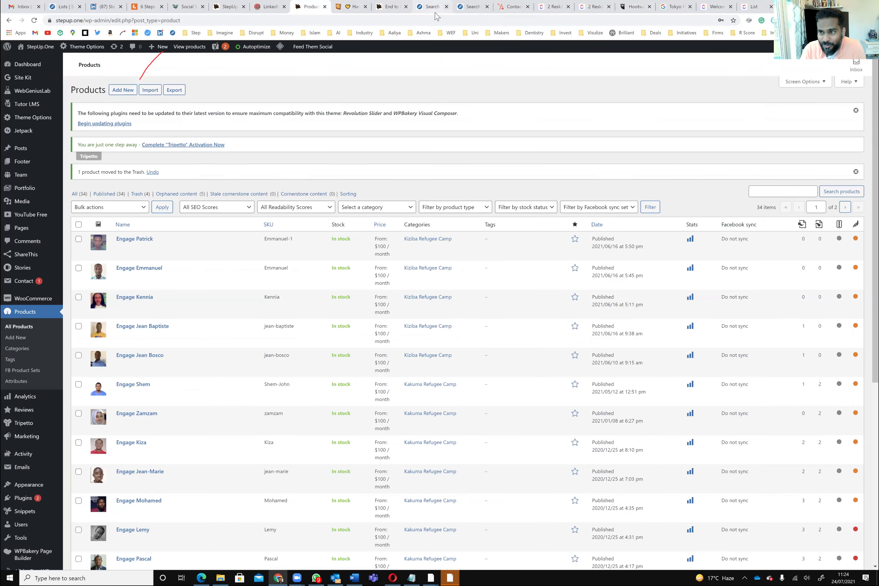
# Cycle through the End to End Walkthrough, ClickUp list and Tripetto builder tabs, ending back in ClickUp.
pyautogui.click(392, 7)
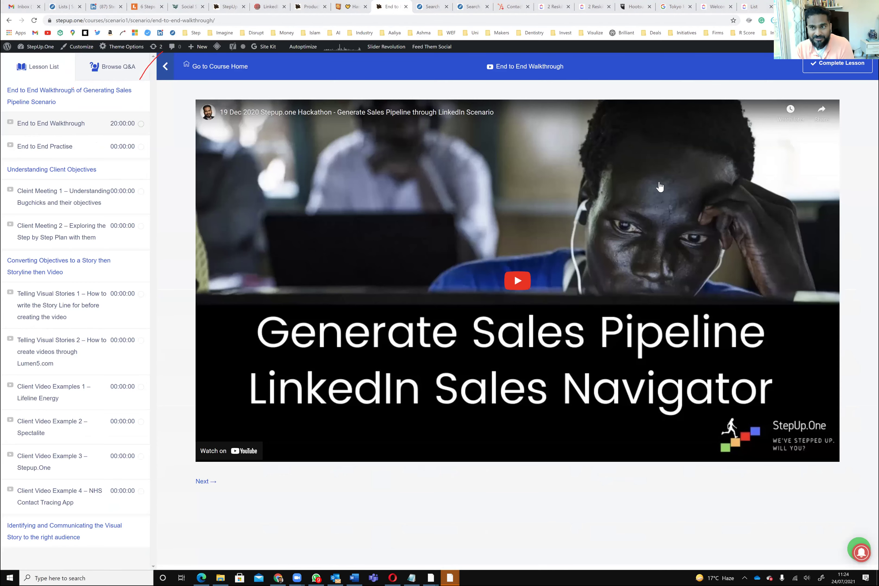
pyautogui.click(755, 6)
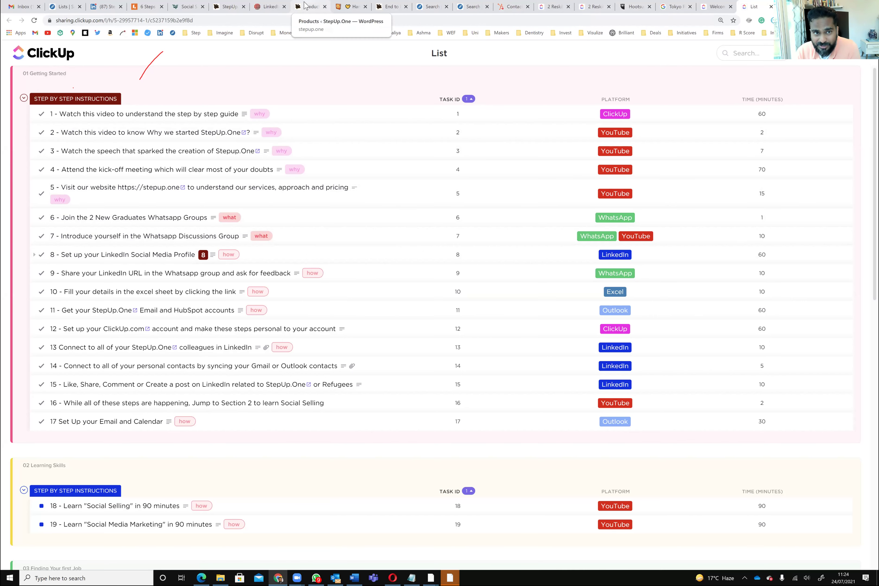
pyautogui.click(226, 8)
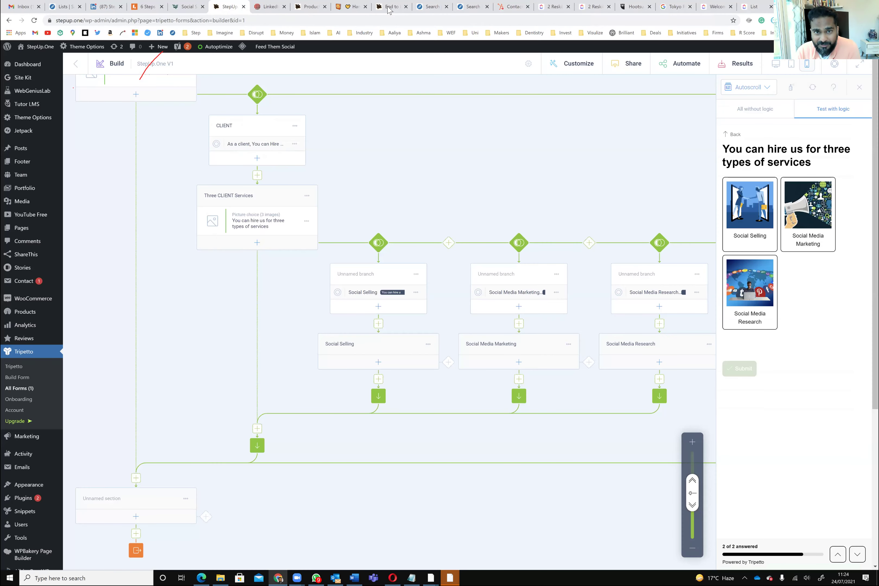
pyautogui.click(397, 7)
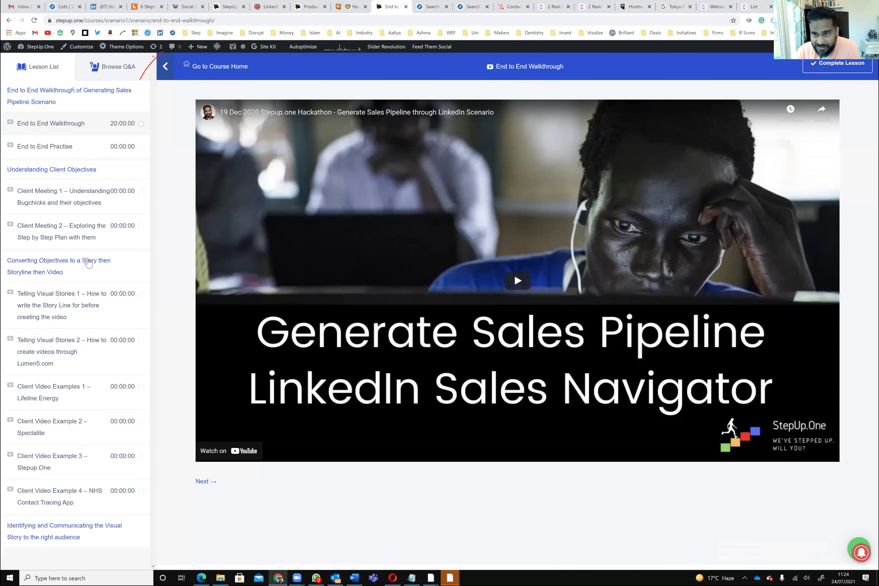
pyautogui.hotkey('ctrl', '9')
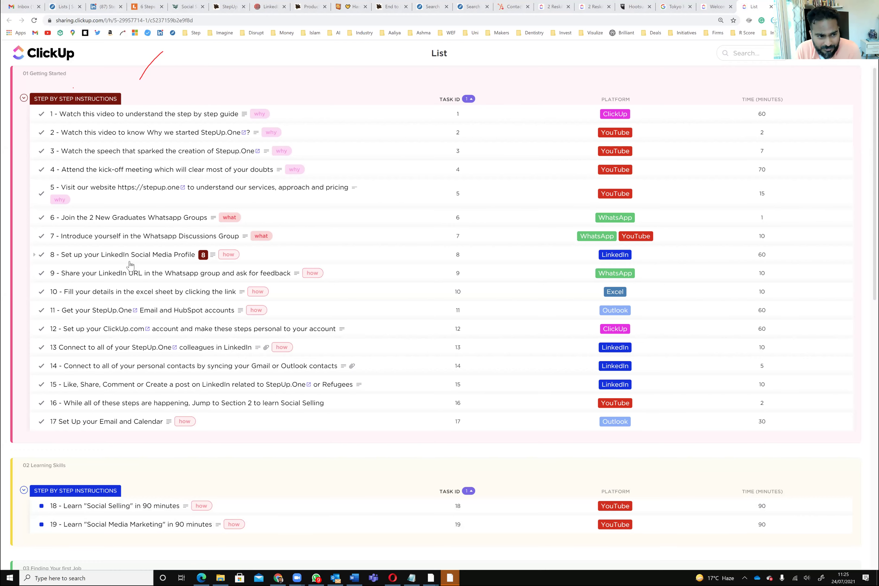
# Reveal task 8's eight LinkedIn sub-steps and expand section 04's Step By Step Instructions group.
pyautogui.click(34, 256)
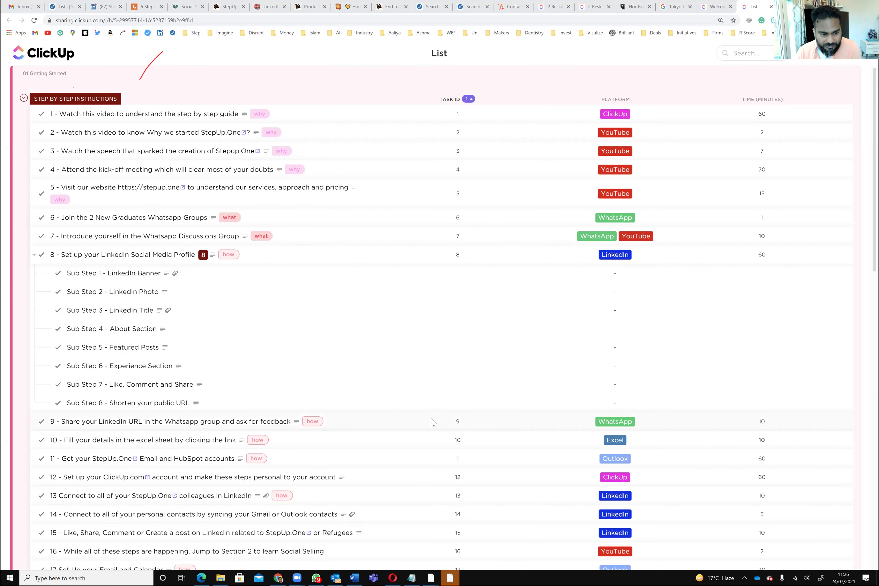
pyautogui.scroll(-8, 434, 423)
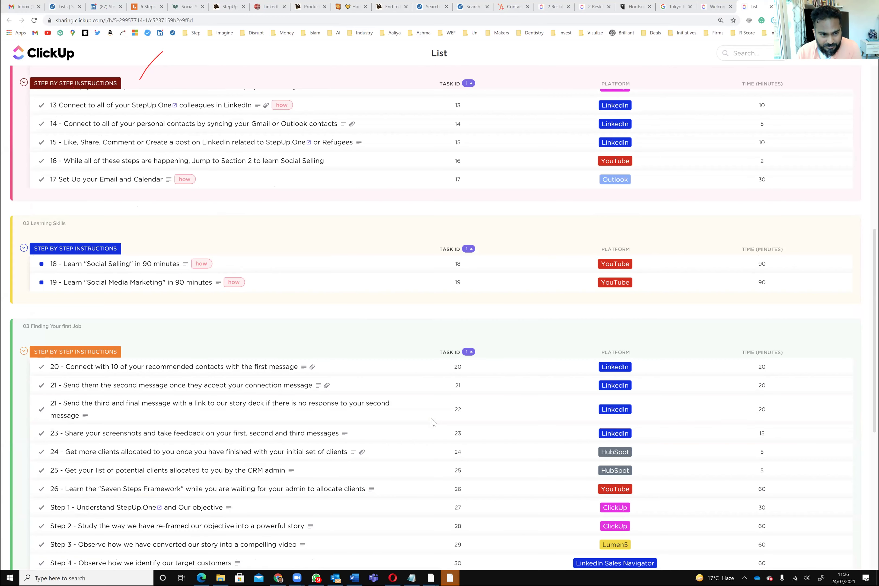
pyautogui.scroll(-6, 433, 422)
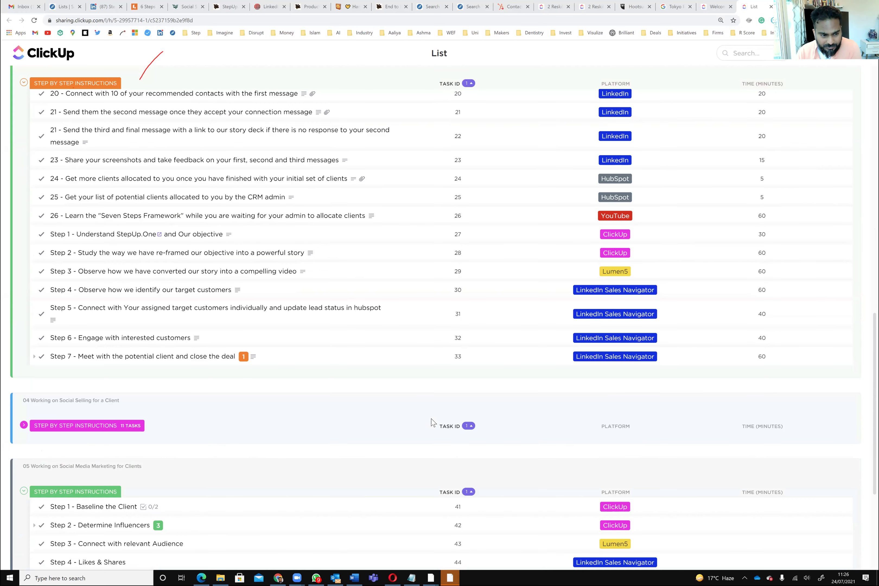
pyautogui.scroll(-4, 433, 422)
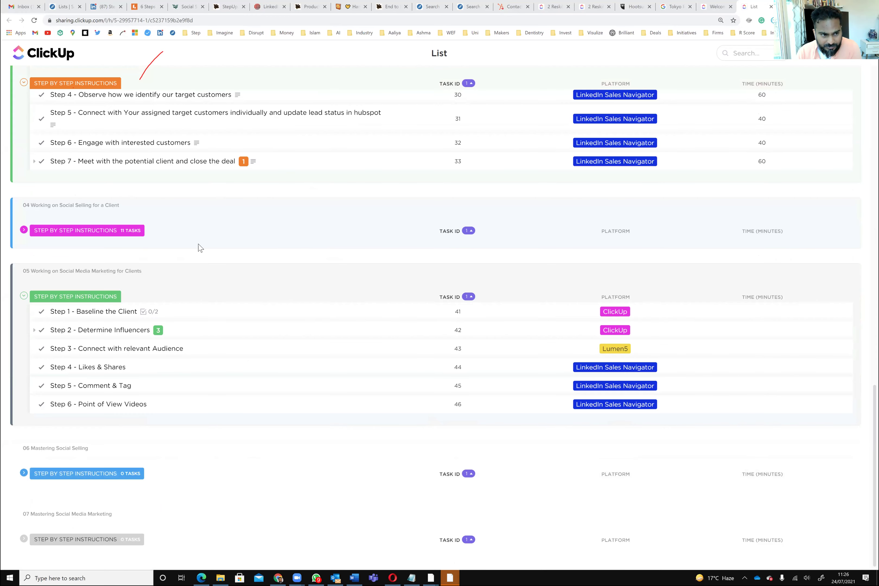
pyautogui.click(23, 231)
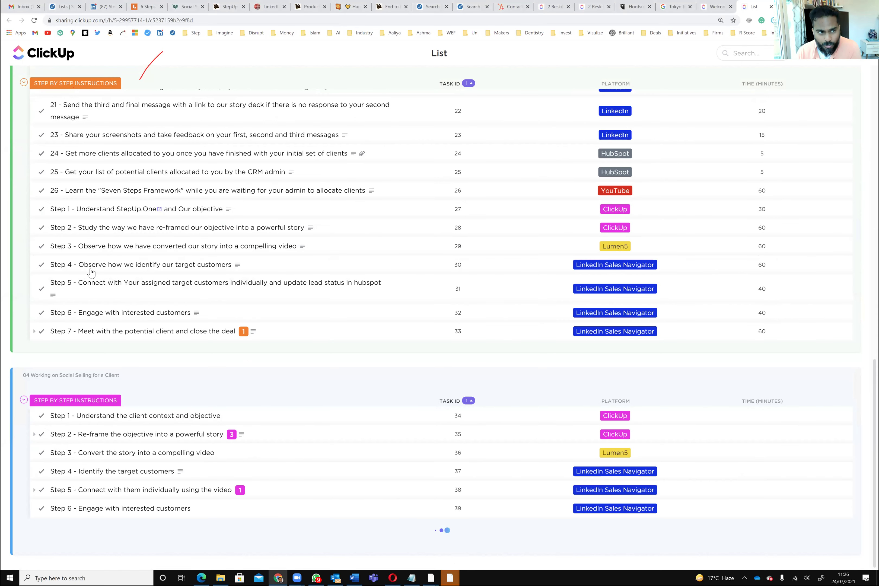
pyautogui.scroll(2, 102, 301)
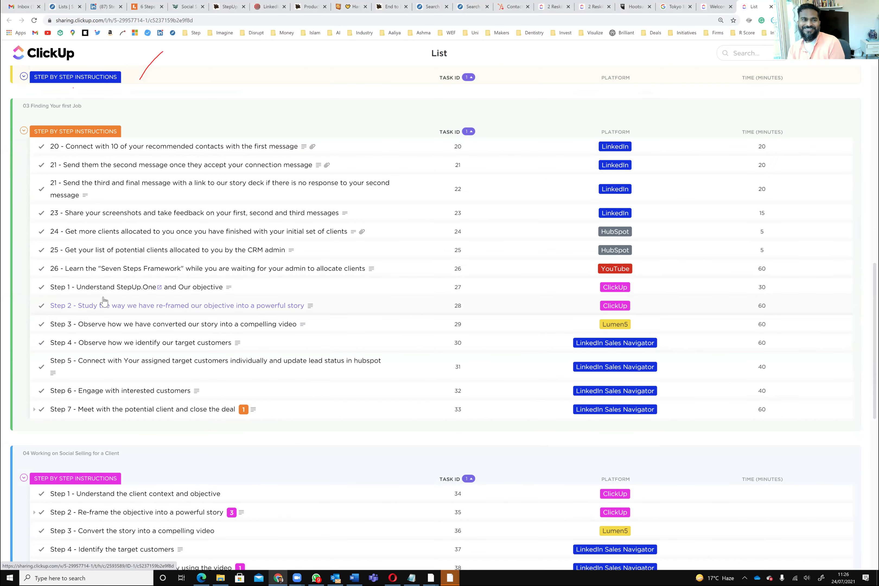
pyautogui.scroll(-1, 104, 300)
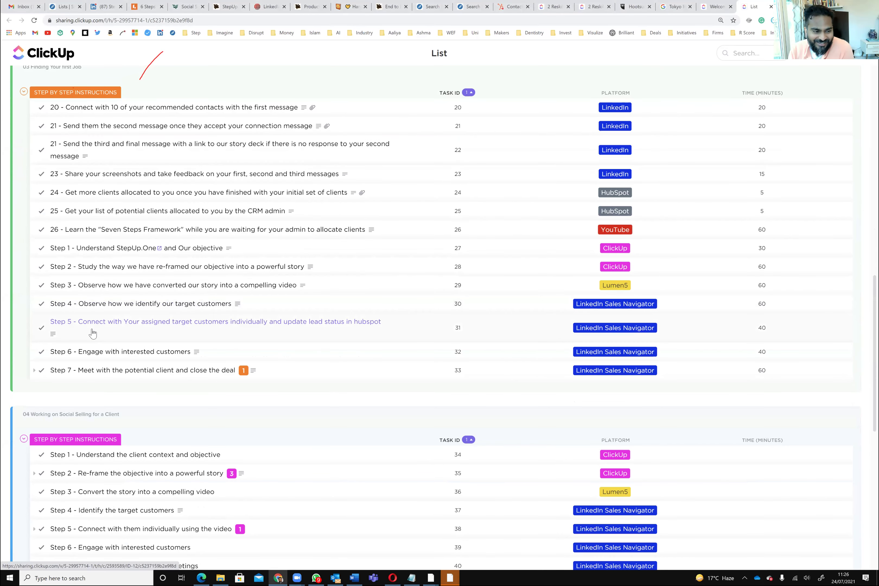
pyautogui.scroll(-4, 93, 332)
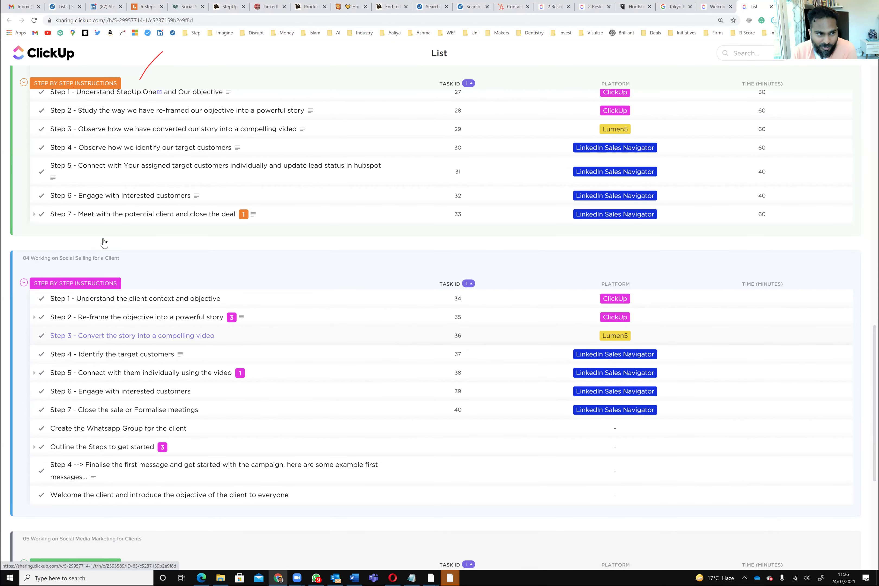
pyautogui.scroll(5, 99, 247)
pyautogui.scroll(5, 104, 242)
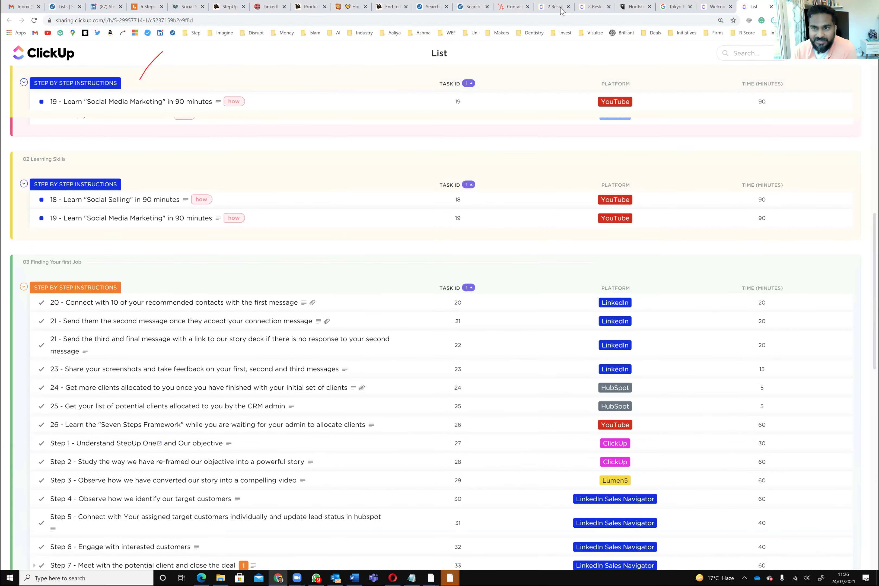
pyautogui.click(560, 6)
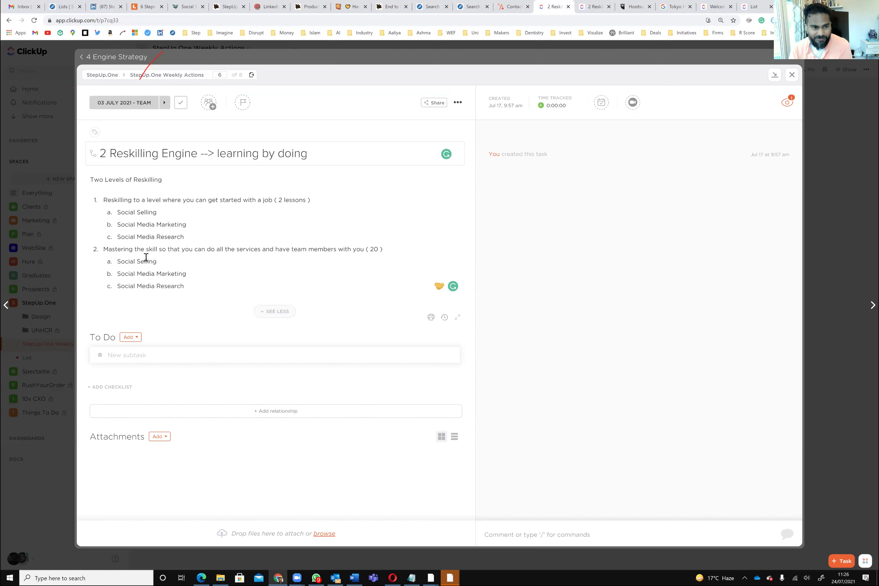
# Insert an empty second level and relabel item 1 'Reskilling 101 - Level from where you can get started'.
pyautogui.click(145, 250)
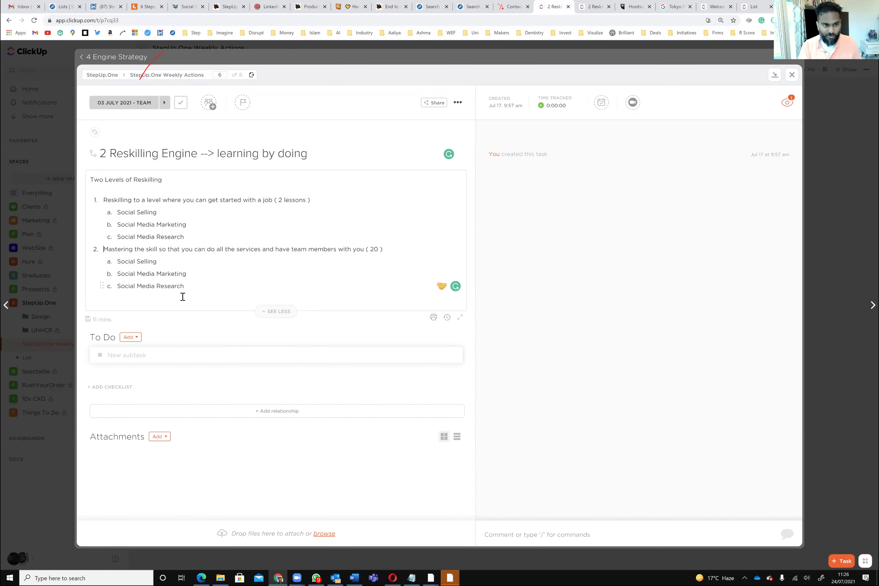
pyautogui.press('Return')
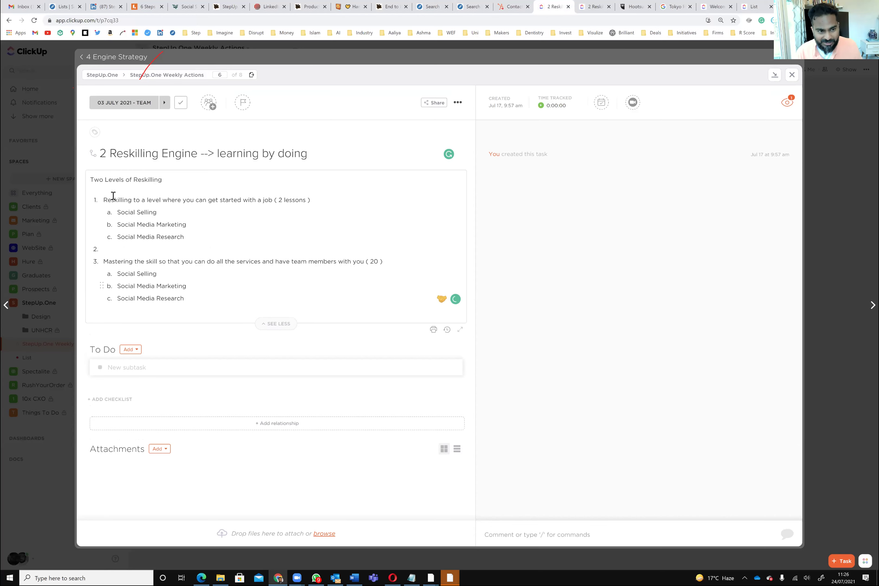
pyautogui.click(134, 200)
pyautogui.write('up')
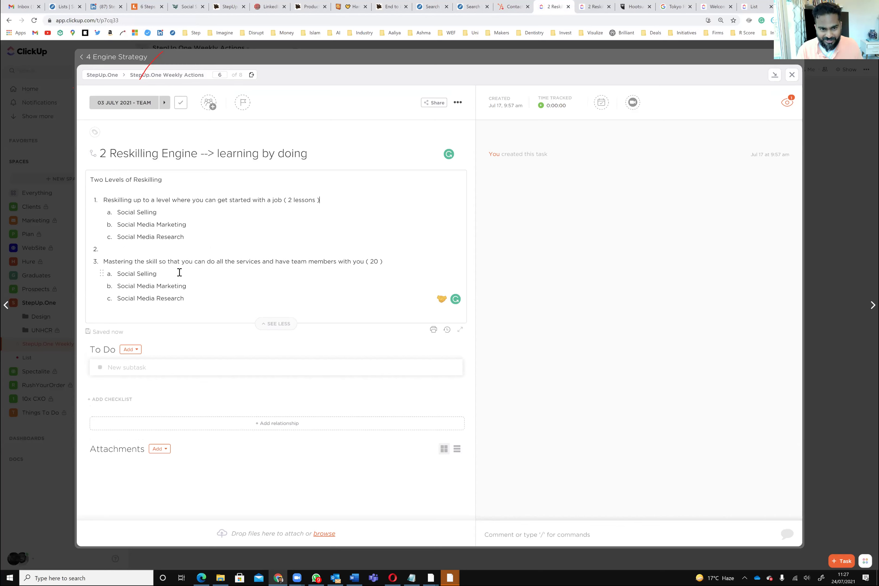
pyautogui.press('Right')
pyautogui.press('Right')
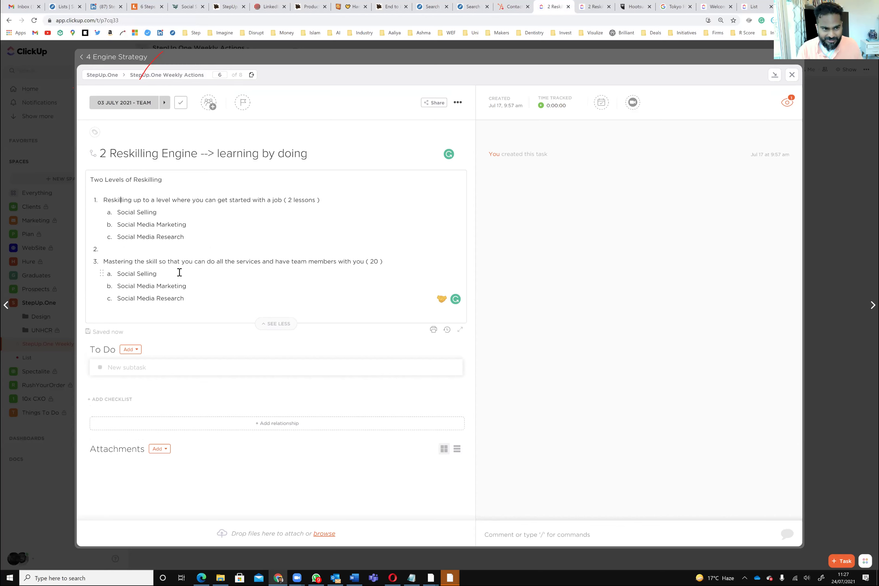
pyautogui.write('101 ')
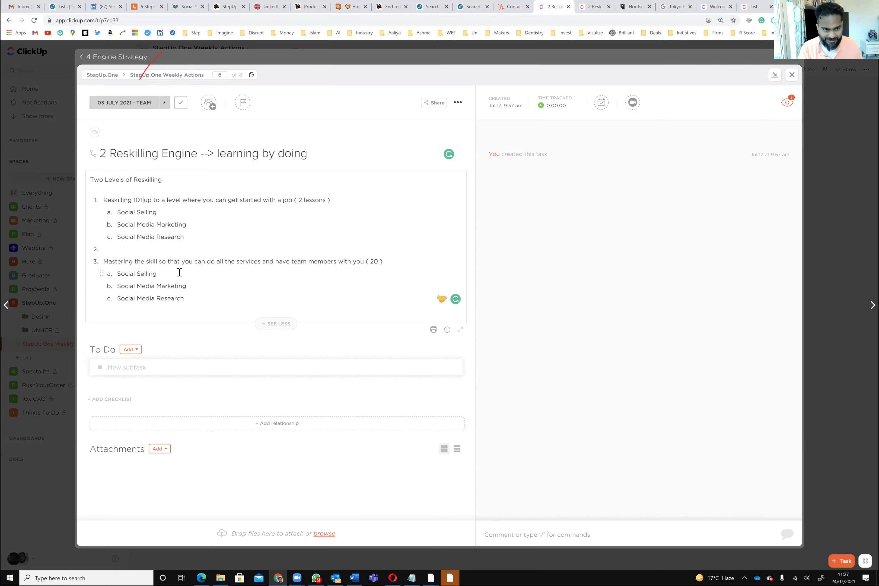
pyautogui.write('-')
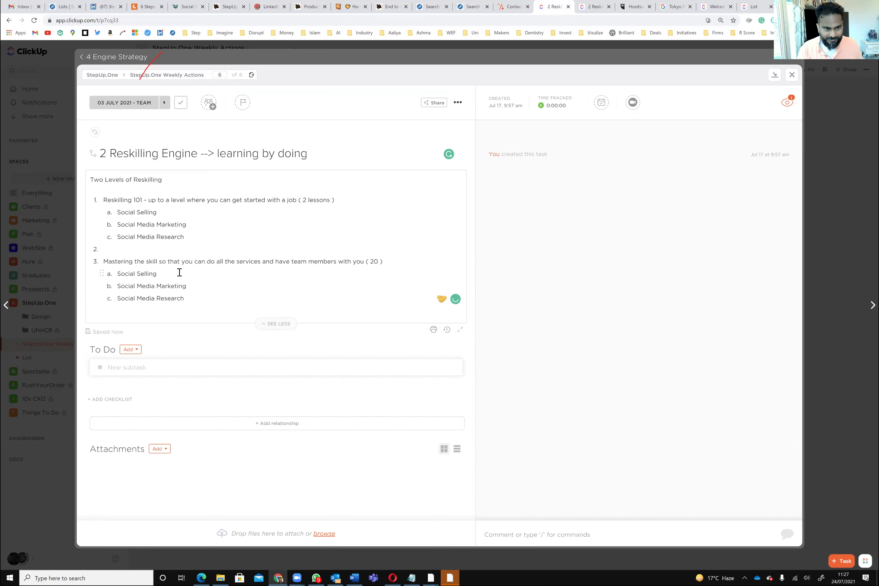
pyautogui.press('Delete')
pyautogui.press('Delete')
pyautogui.press('Delete')
pyautogui.press('Delete')
pyautogui.press('Delete')
pyautogui.press('Delete')
pyautogui.press('Delete')
pyautogui.press('Delete')
pyautogui.press('Delete')
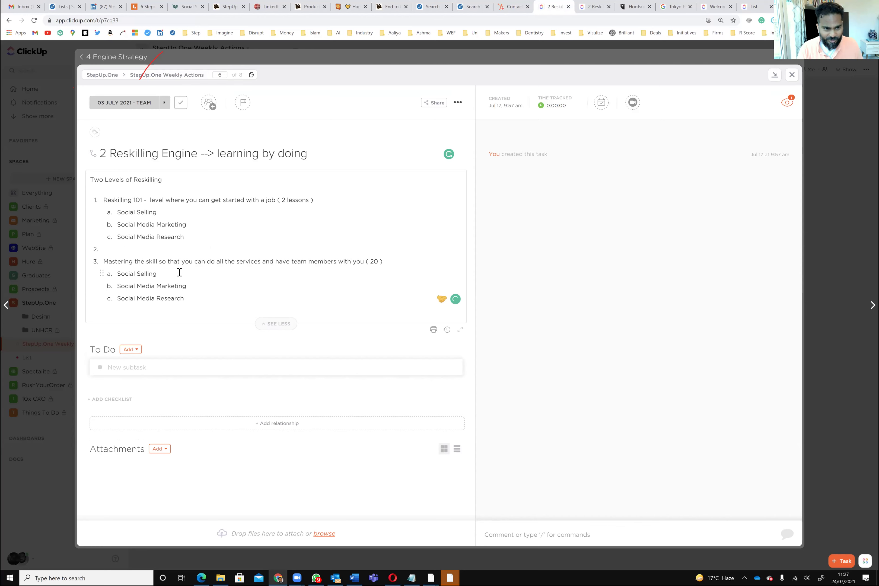
pyautogui.write('L')
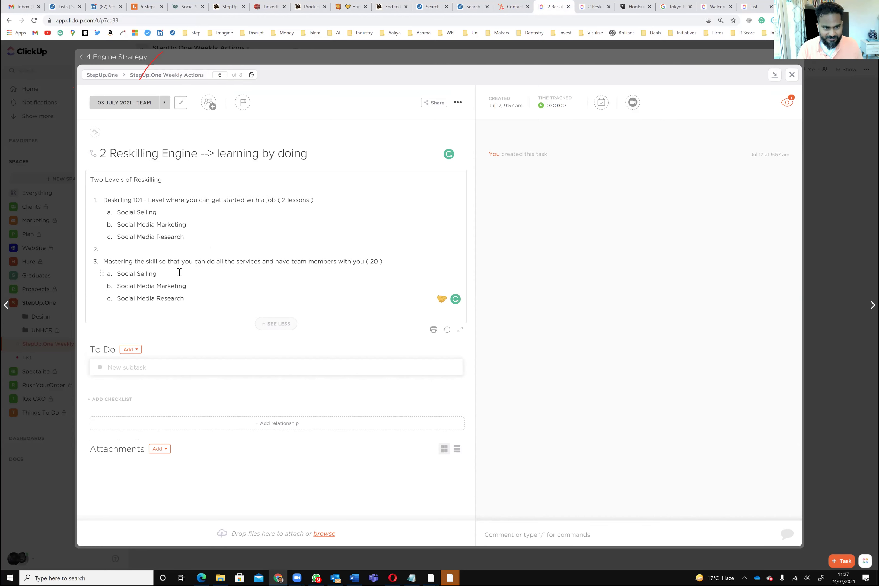
pyautogui.hotkey('shift', 'End')
pyautogui.press('Left')
pyautogui.write('from')
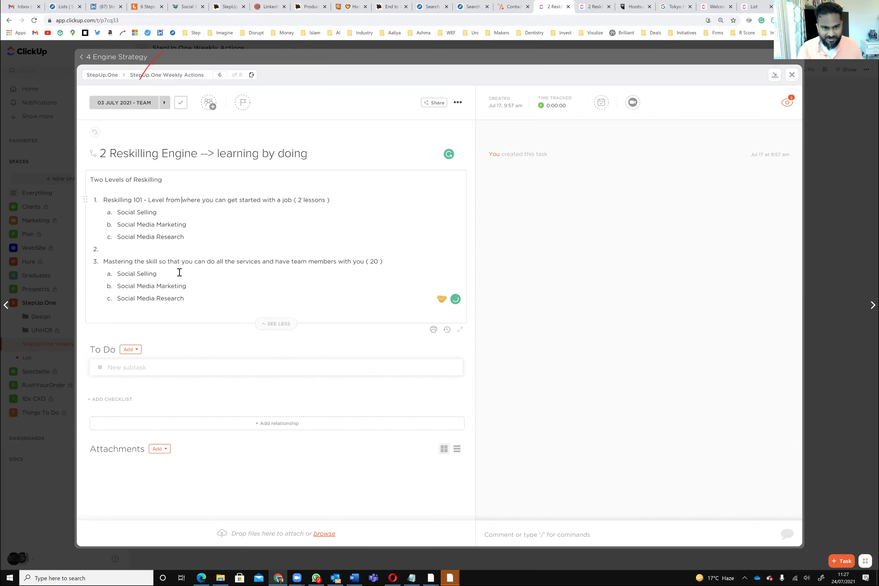
# Fill item 2 with 'Reskilling 201 - Level from where you can work for a client'.
pyautogui.hotkey('shift', 'Home')
pyautogui.press('Down')
pyautogui.write('Reskilling')
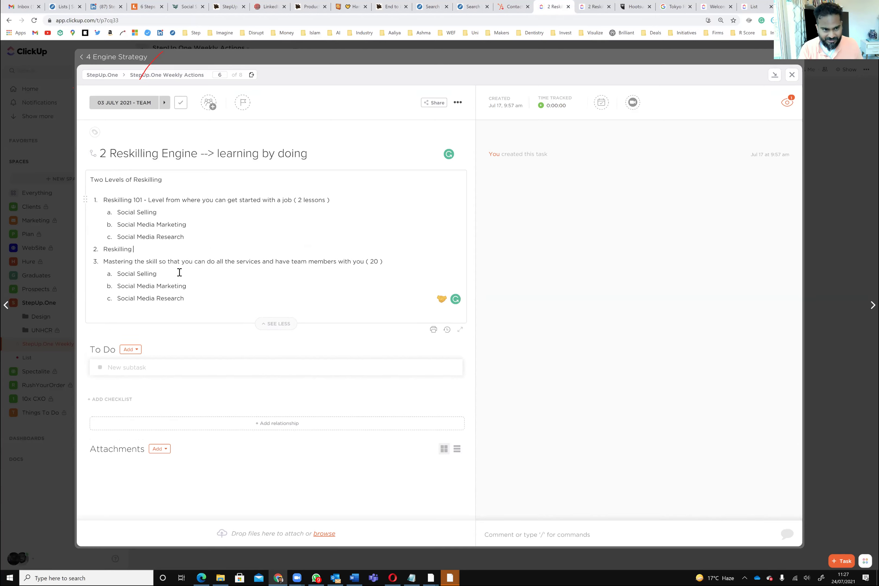
pyautogui.write(' 201 - Level from where you can ')
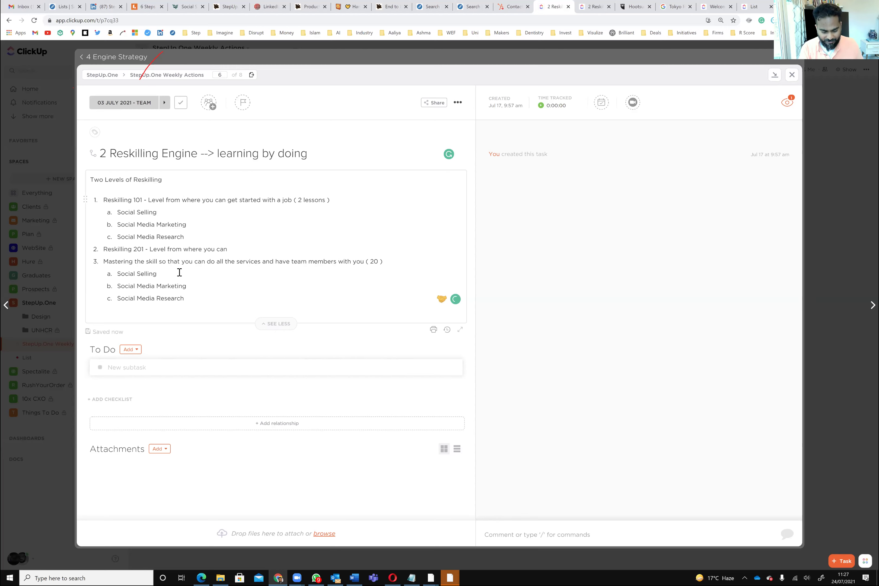
pyautogui.write('wrok for ')
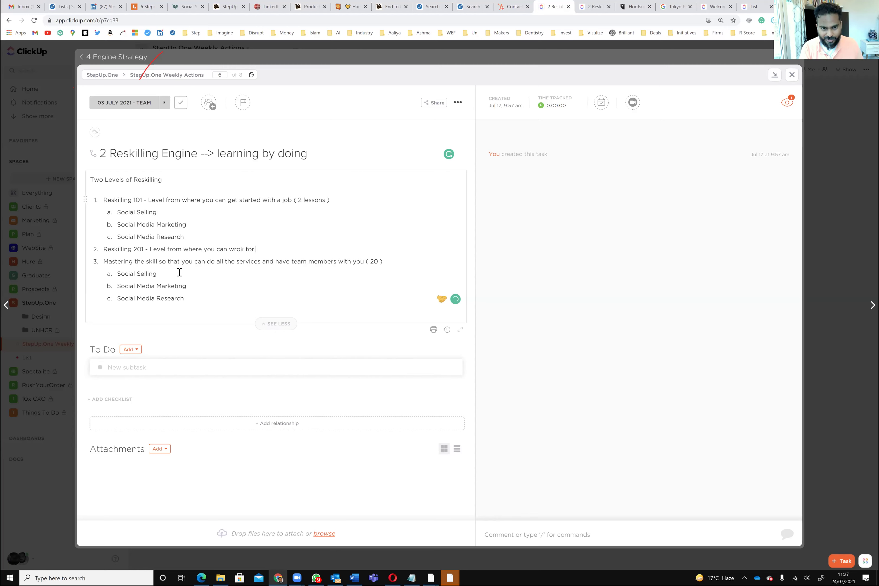
pyautogui.write('a client')
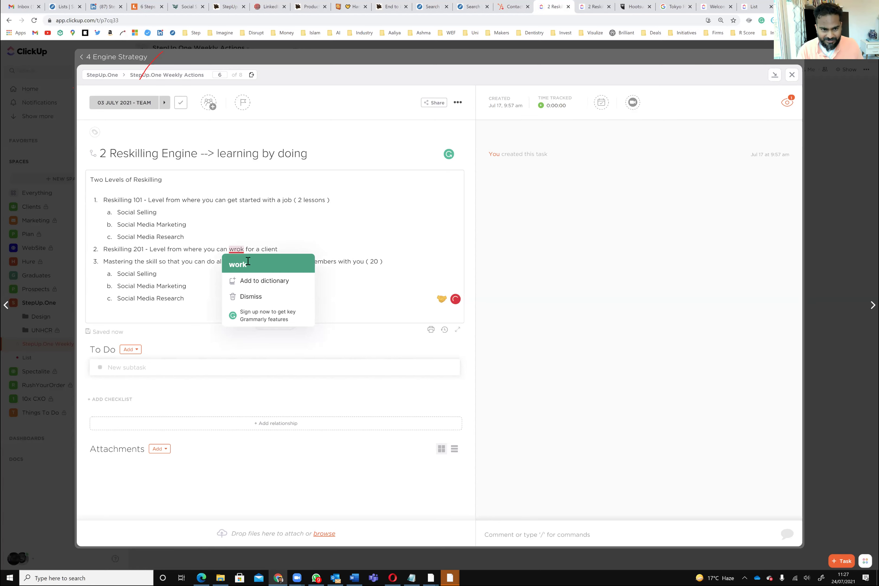
# Add 'end to end' to the 201 line and copy item 1's three skill sub-items under it.
pyautogui.click(237, 262)
pyautogui.write('end')
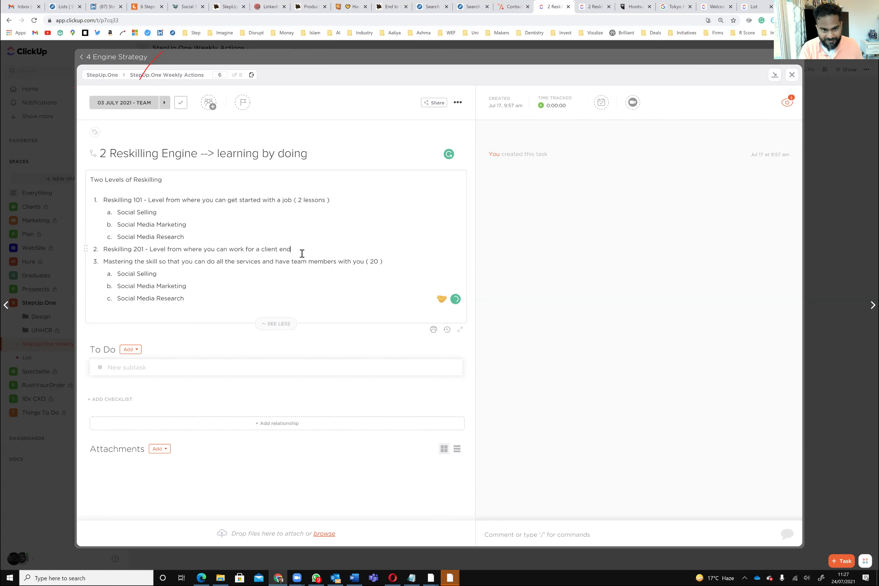
pyautogui.write(' to end')
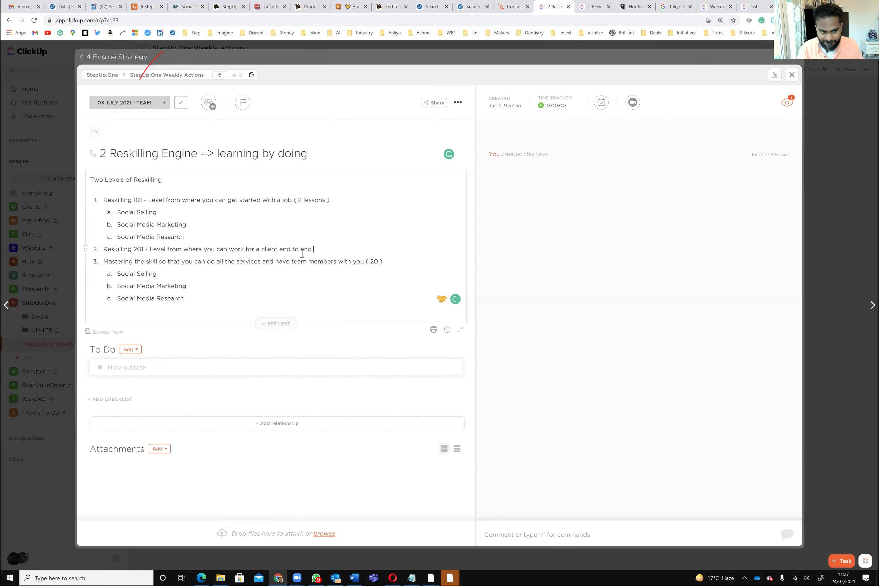
pyautogui.press('Return')
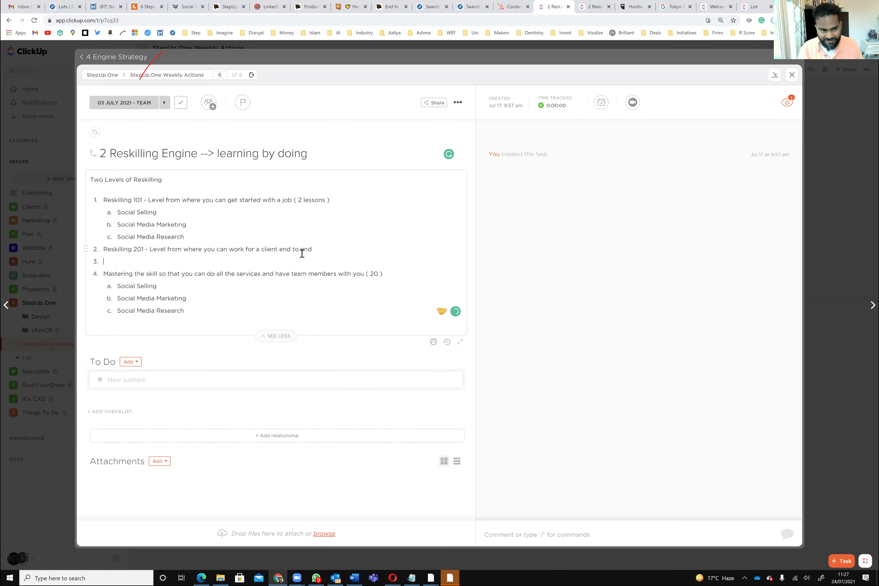
pyautogui.press('Up')
pyautogui.press('Up')
pyautogui.press('Up')
pyautogui.hotkey('shift', 'Down')
pyautogui.hotkey('shift', 'Down')
pyautogui.hotkey('shift', 'Down')
pyautogui.hotkey('shift', 'Up')
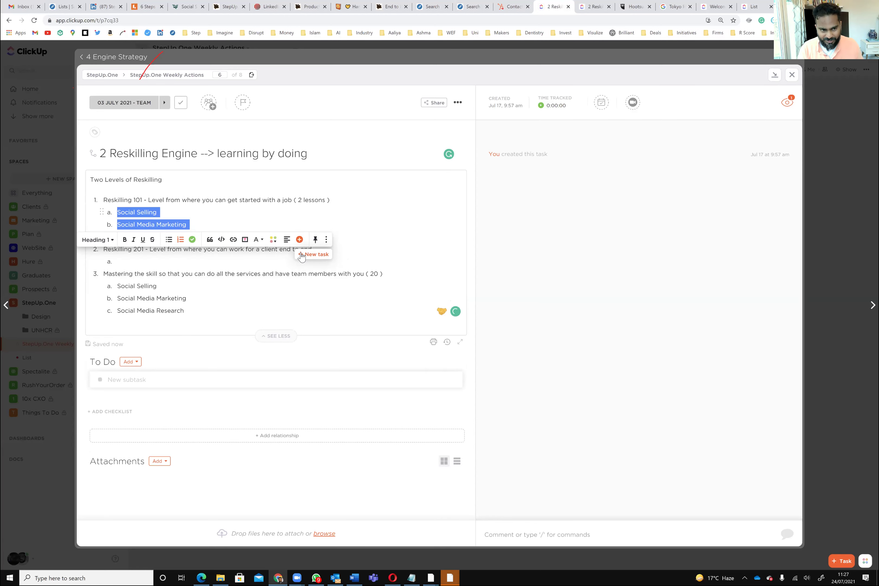
pyautogui.hotkey('shift', 'End')
pyautogui.hotkey('ctrl', 'c')
pyautogui.click(301, 255)
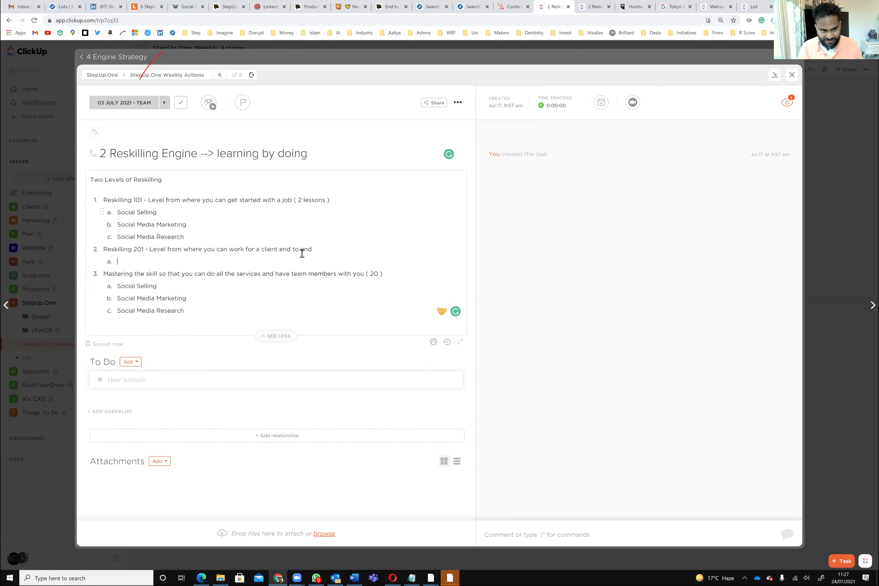
pyautogui.hotkey('ctrl', 'v')
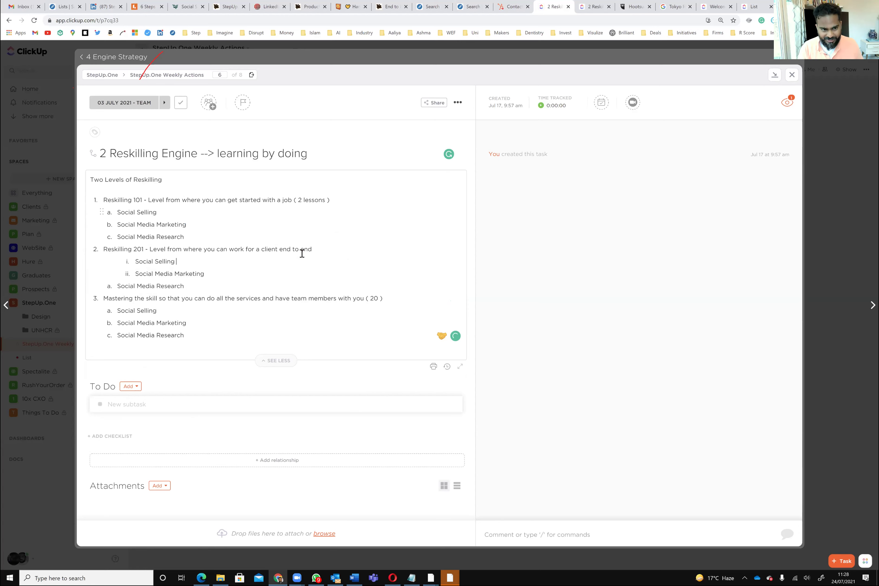
pyautogui.hotkey('shift', 'Tab')
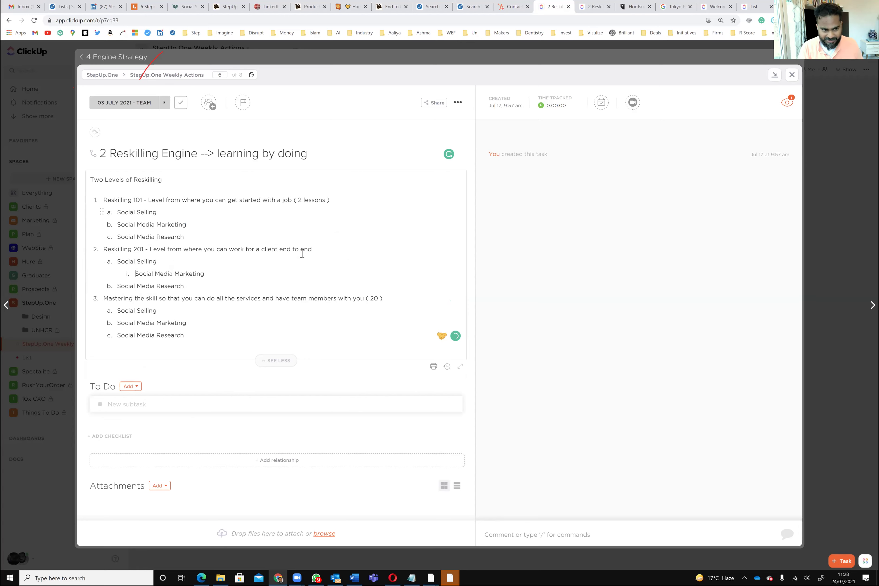
pyautogui.hotkey('shift', 'Tab')
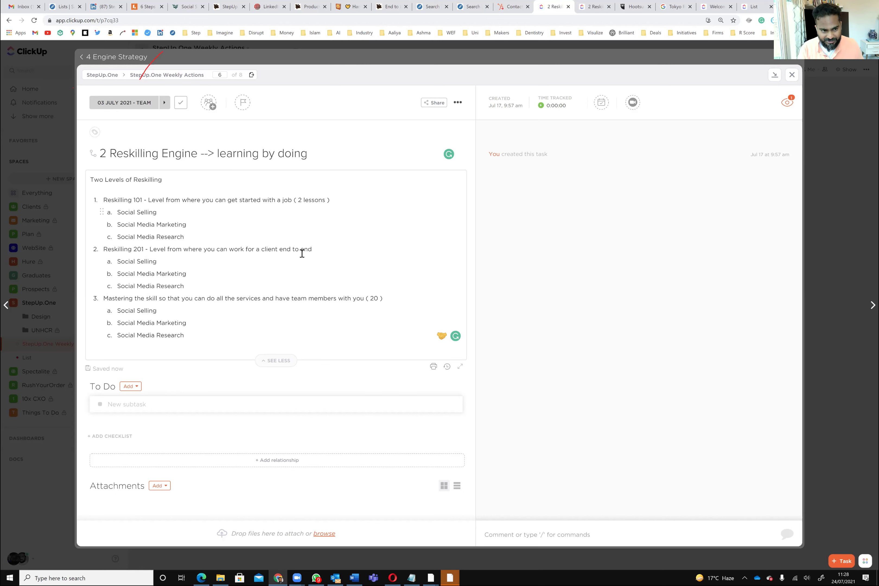
# Relabel the third level 'Reskilling 301 - Mastering the skill'.
pyautogui.write('Reskilling 2')
pyautogui.press('BackSpace')
pyautogui.write('301 -')
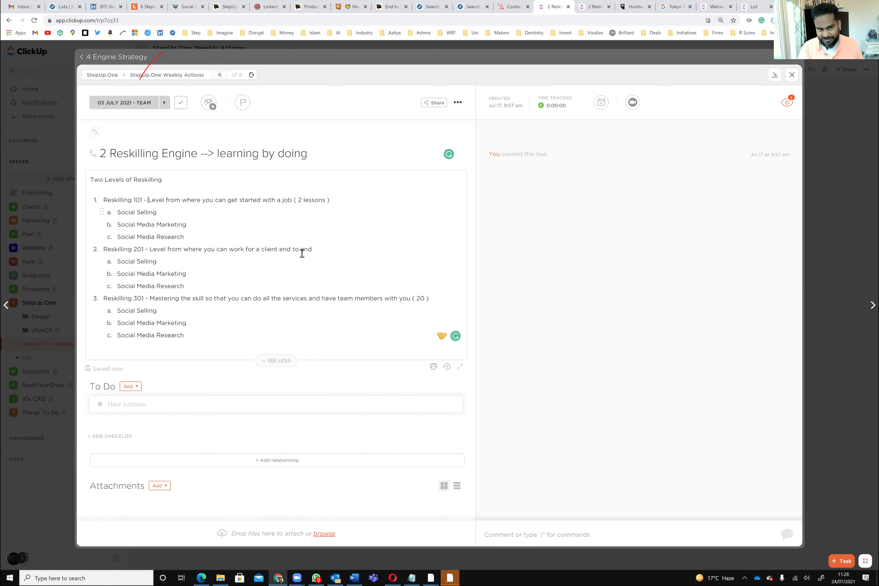
# Reword Reskilling 201 to 'Enough to work for a client end to end ( 10 lessons )'.
pyautogui.hotkey('ctrl', 'shift', 'Left')
pyautogui.hotkey('ctrl', 'shift', 'Left')
pyautogui.hotkey('ctrl', 'shift', 'Left')
pyautogui.hotkey('ctrl', 'shift', 'Left')
pyautogui.hotkey('ctrl', 'shift', 'Left')
pyautogui.hotkey('ctrl', 'shift', 'Left')
pyautogui.hotkey('ctrl', 'shift', 'Left')
pyautogui.hotkey('ctrl', 'shift', 'Left')
pyautogui.hotkey('ctrl', 'shift', 'Left')
pyautogui.hotkey('ctrl', 'shift', 'Left')
pyautogui.hotkey('ctrl', 'shift', 'Left')
pyautogui.hotkey('ctrl', 'shift', 'Left')
pyautogui.hotkey('ctrl', 'shift', 'Left')
pyautogui.hotkey('ctrl', 'shift', 'Left')
pyautogui.press('Left')
pyautogui.press('Delete')
pyautogui.write('l')
pyautogui.hotkey('ctrl', 'Delete')
pyautogui.hotkey('ctrl', 'Delete')
pyautogui.hotkey('ctrl', 'Delete')
pyautogui.hotkey('ctrl', 'Delete')
pyautogui.hotkey('ctrl', 'Delete')
pyautogui.write('Enough ')
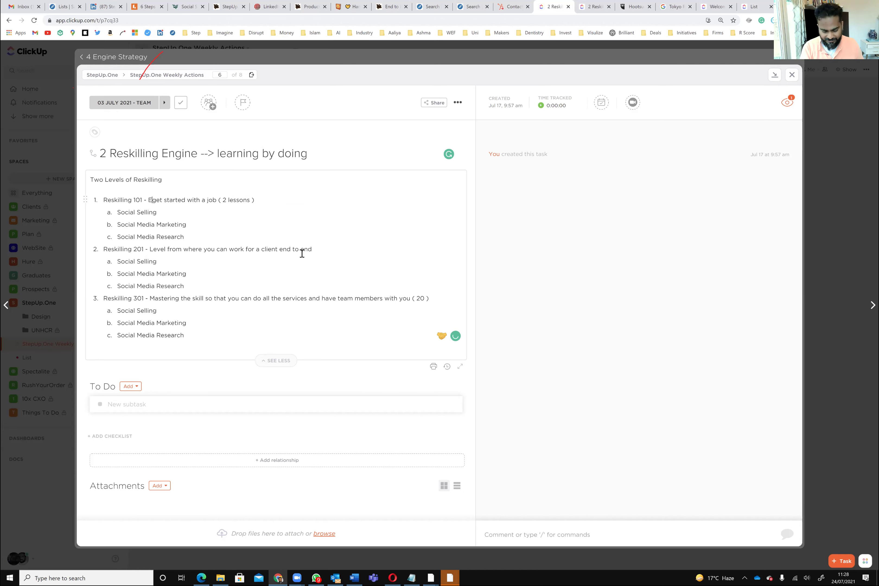
pyautogui.write('to')
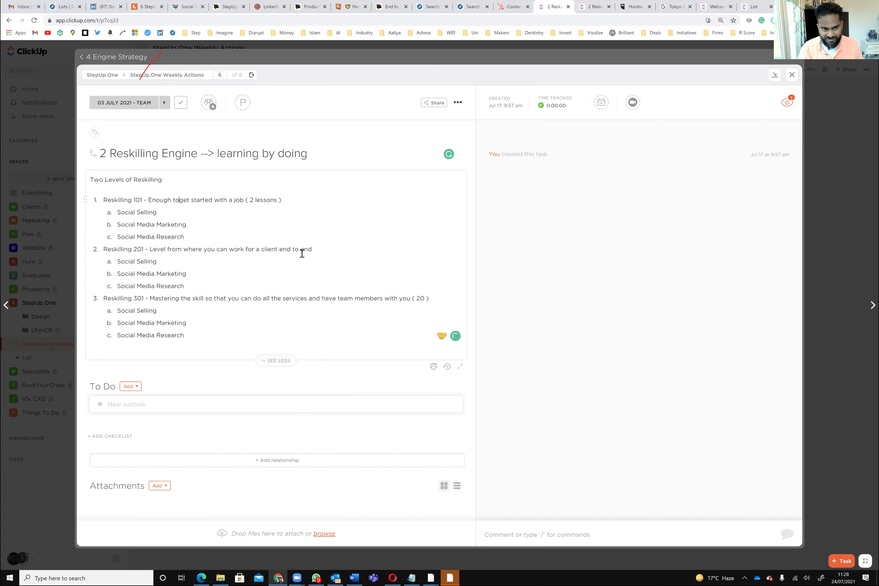
pyautogui.press('Down')
pyautogui.press('Down')
pyautogui.press('Down')
pyautogui.press('Down')
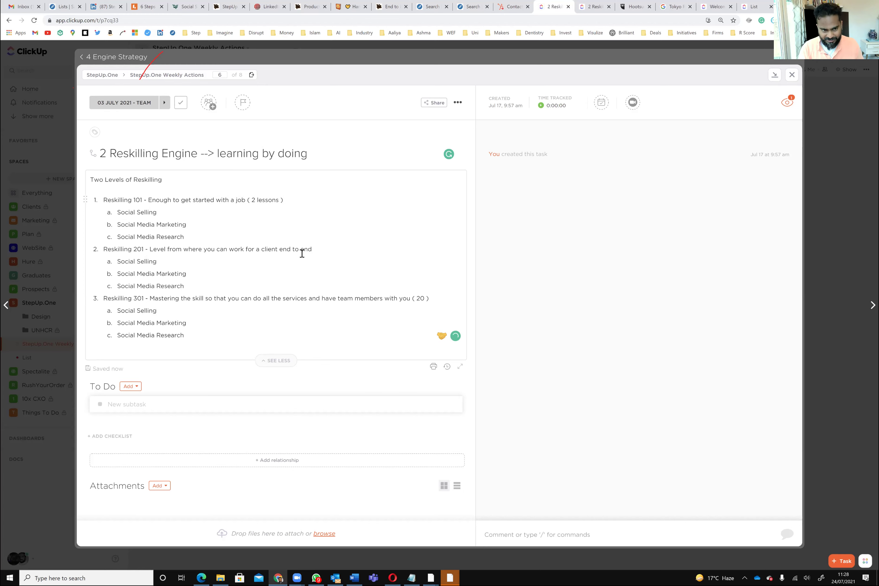
pyautogui.write('Enough to')
pyautogui.press('Delete')
pyautogui.press('Delete')
pyautogui.press('Delete')
pyautogui.press('Delete')
pyautogui.press('Delete')
pyautogui.press('Delete')
pyautogui.press('Delete')
pyautogui.press('Delete')
pyautogui.press('Delete')
pyautogui.press('Delete')
pyautogui.press('Delete')
pyautogui.press('Delete')
pyautogui.press('Delete')
pyautogui.press('Delete')
pyautogui.press('Delete')
pyautogui.press('Delete')
pyautogui.press('Delete')
pyautogui.press('Delete')
pyautogui.press('Delete')
pyautogui.press('Delete')
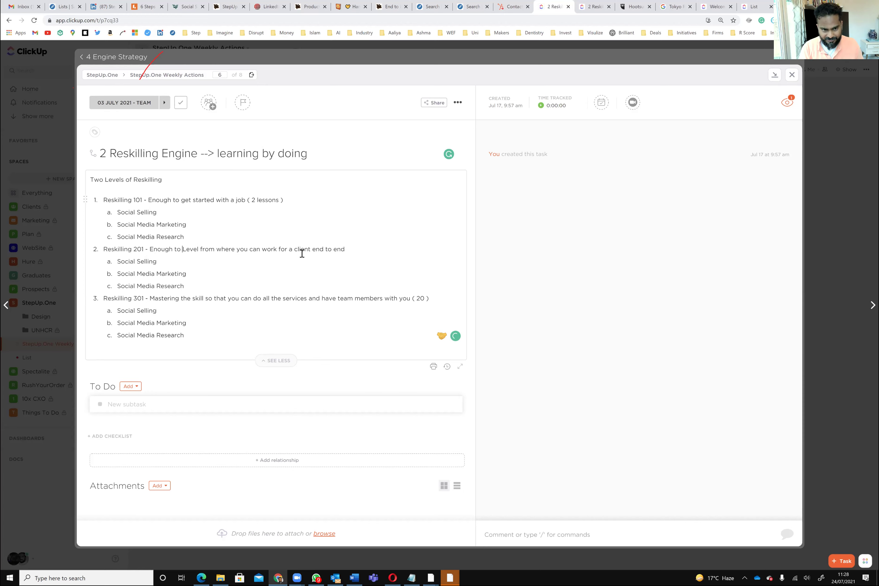
pyautogui.press('Delete')
pyautogui.press('Delete')
pyautogui.press('Delete')
pyautogui.press('Delete')
pyautogui.press('End')
pyautogui.write('(')
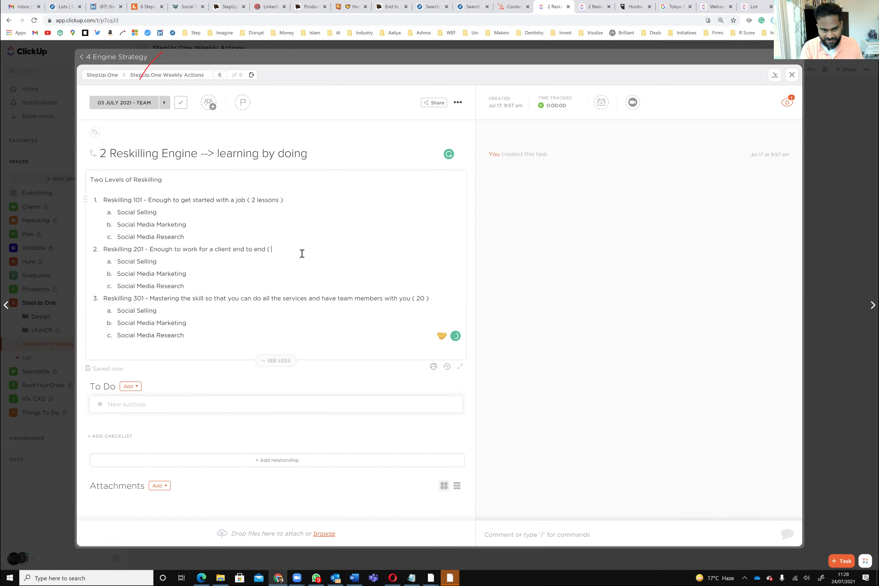
pyautogui.write(' 10 lessons )')
# Delete 'the skill' and 'with you' from the 301 line and start a note after its Social Selling.
pyautogui.press('Down')
pyautogui.press('Down')
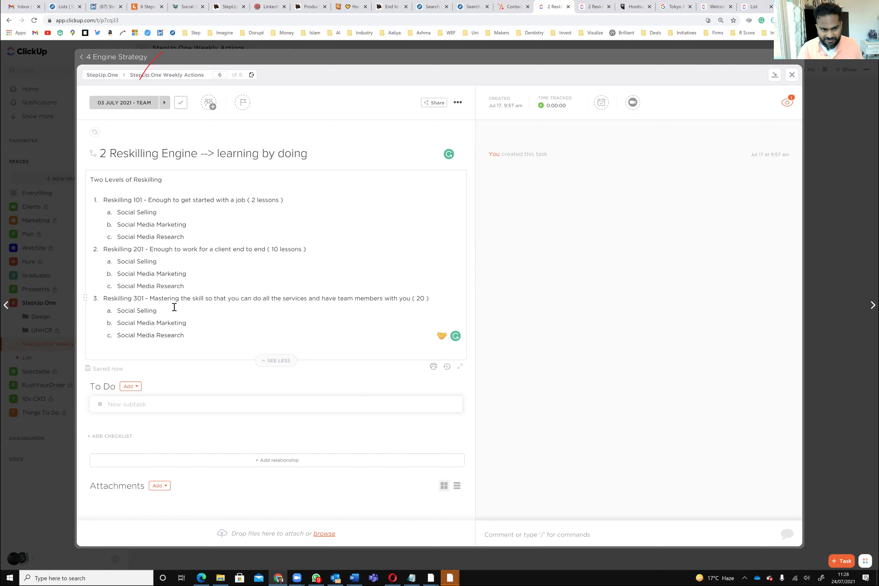
pyautogui.press('Delete')
pyautogui.press('Delete')
pyautogui.press('Delete')
pyautogui.press('Delete')
pyautogui.press('Delete')
pyautogui.press('Delete')
pyautogui.press('Delete')
pyautogui.press('Delete')
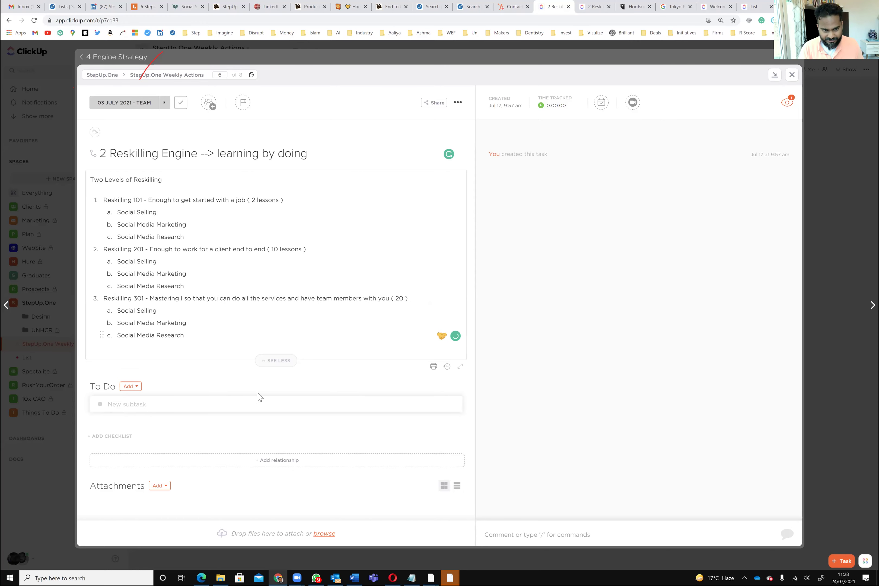
pyautogui.press('Delete')
pyautogui.press('Delete')
pyautogui.hotkey('ctrl', 'Right')
pyautogui.hotkey('ctrl', 'Right')
pyautogui.hotkey('ctrl', 'Right')
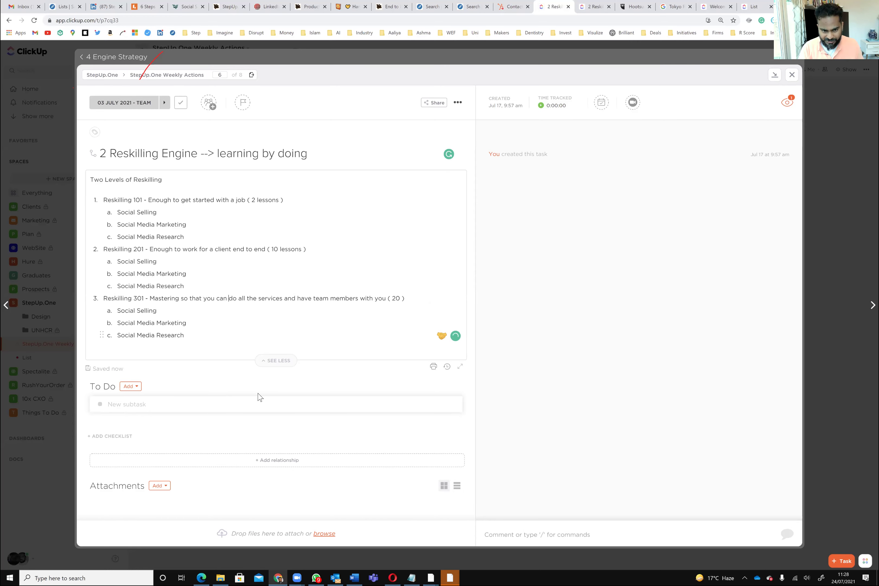
pyautogui.press('End')
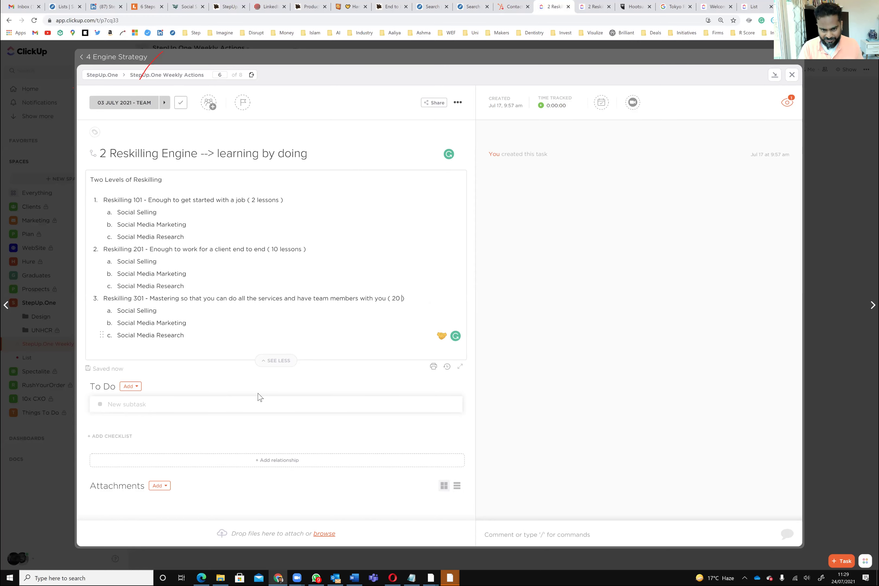
pyautogui.press('Left')
pyautogui.press('Left')
pyautogui.press('Left')
pyautogui.press('Left')
pyautogui.press('Left')
pyautogui.press('Left')
pyautogui.press('Delete')
pyautogui.press('Delete')
pyautogui.press('Delete')
pyautogui.press('Delete')
pyautogui.press('Delete')
pyautogui.press('Delete')
pyautogui.press('Delete')
pyautogui.press('Delete')
pyautogui.press('Delete')
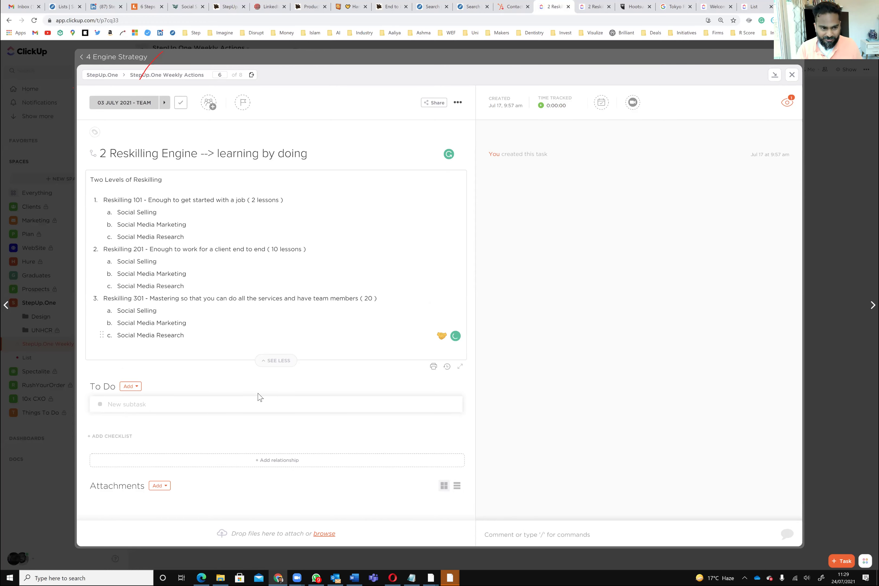
pyautogui.press('Down')
pyautogui.write('-')
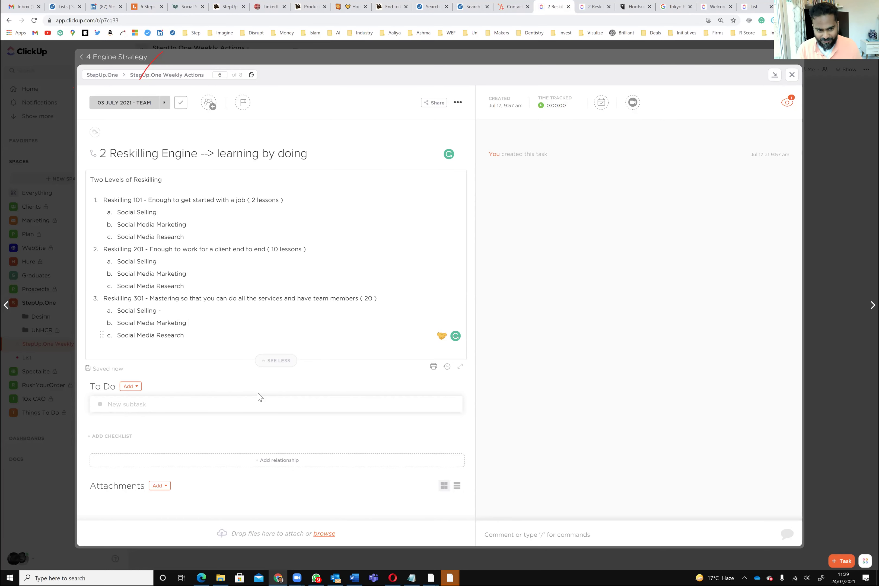
pyautogui.press('Up')
pyautogui.press('Up')
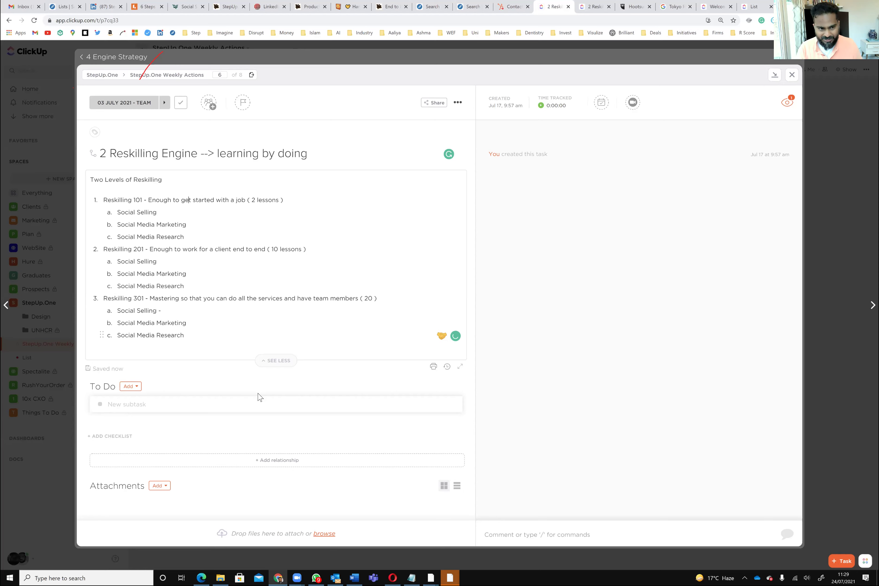
# Append '--> Understand the 7 steps log in, copy, paste' to the 101 Social Selling item.
pyautogui.write('-->')
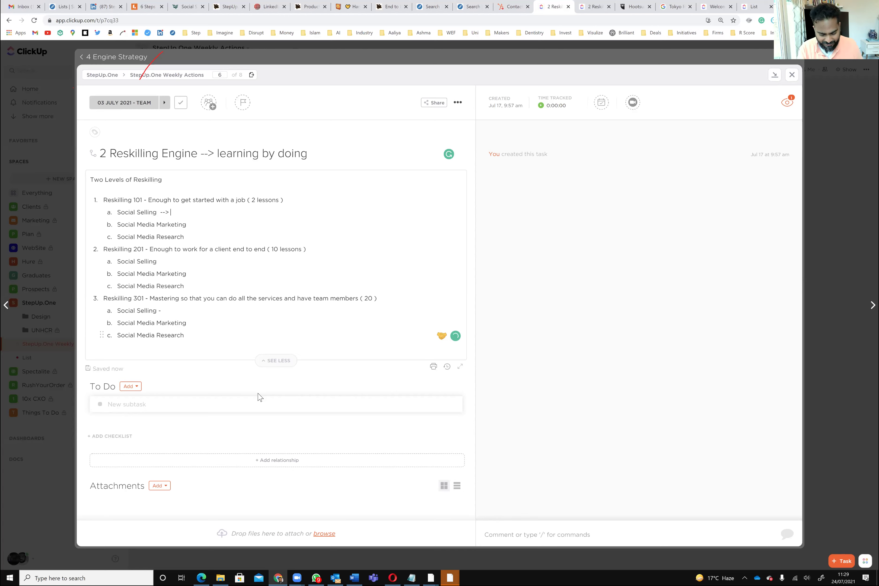
pyautogui.write('Lo')
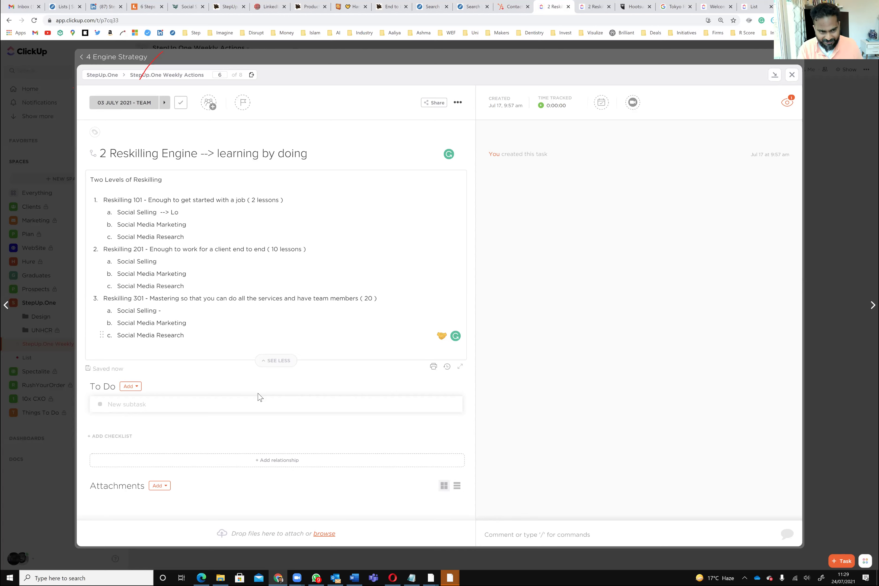
pyautogui.write('g in,,')
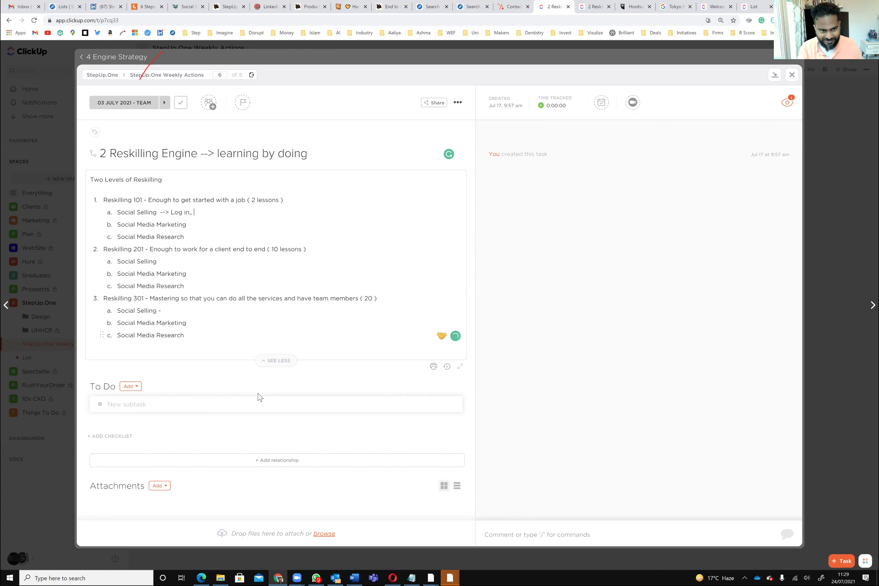
pyautogui.press('BackSpace')
pyautogui.press('BackSpace')
pyautogui.press('BackSpace')
pyautogui.press('BackSpace')
pyautogui.press('BackSpace')
pyautogui.press('BackSpace')
pyautogui.write('Understand the 7 steps ')
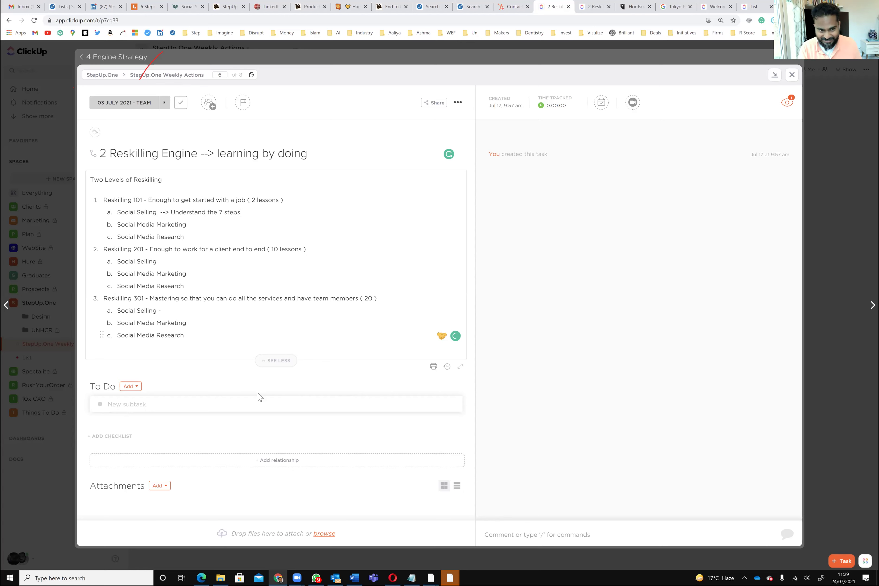
pyautogui.write(', log in , co')
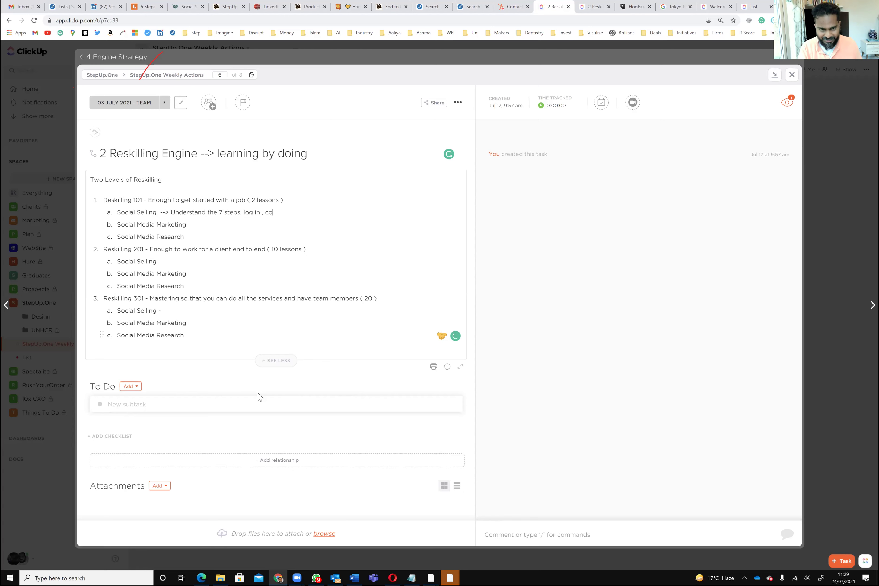
pyautogui.write('py , paster')
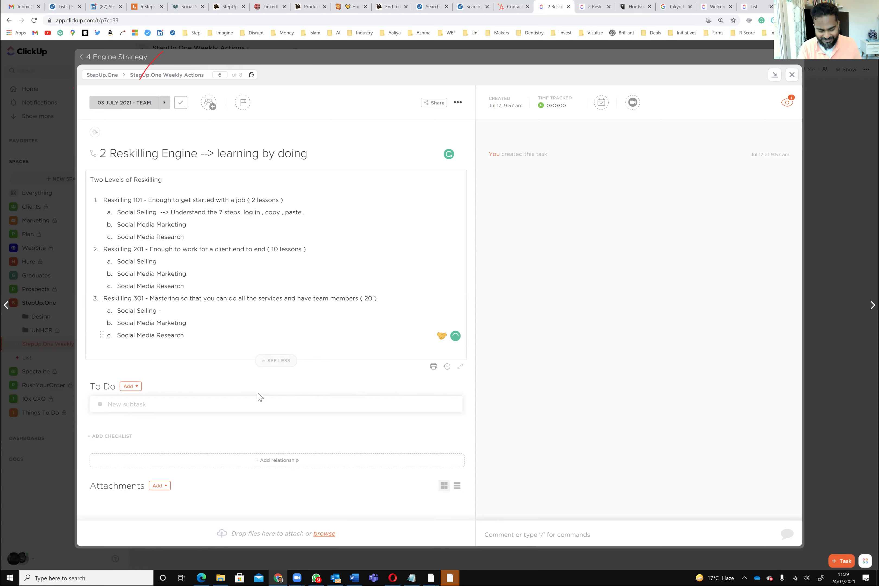
pyautogui.write(' linkedin')
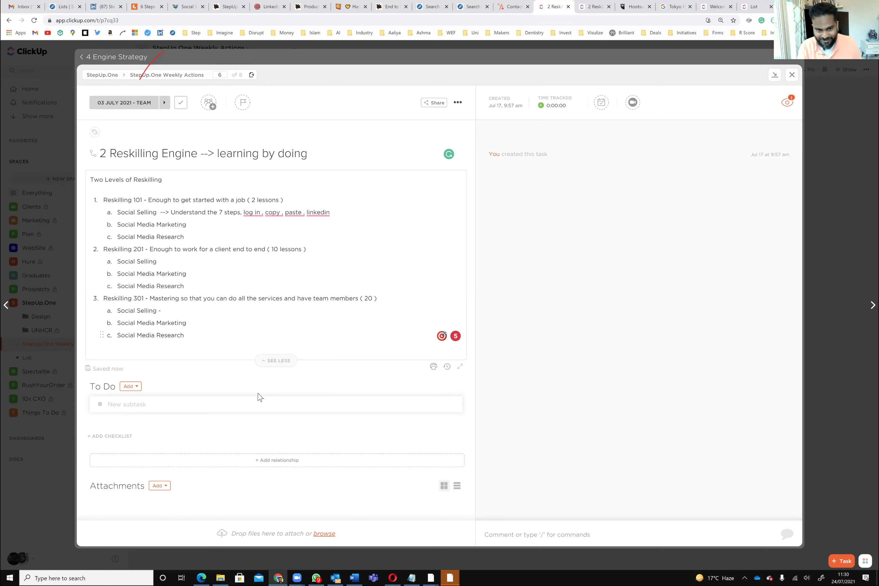
pyautogui.press('BackSpace')
pyautogui.press('BackSpace')
pyautogui.press('BackSpace')
pyautogui.press('BackSpace')
pyautogui.press('BackSpace')
pyautogui.press('BackSpace')
pyautogui.press('BackSpace')
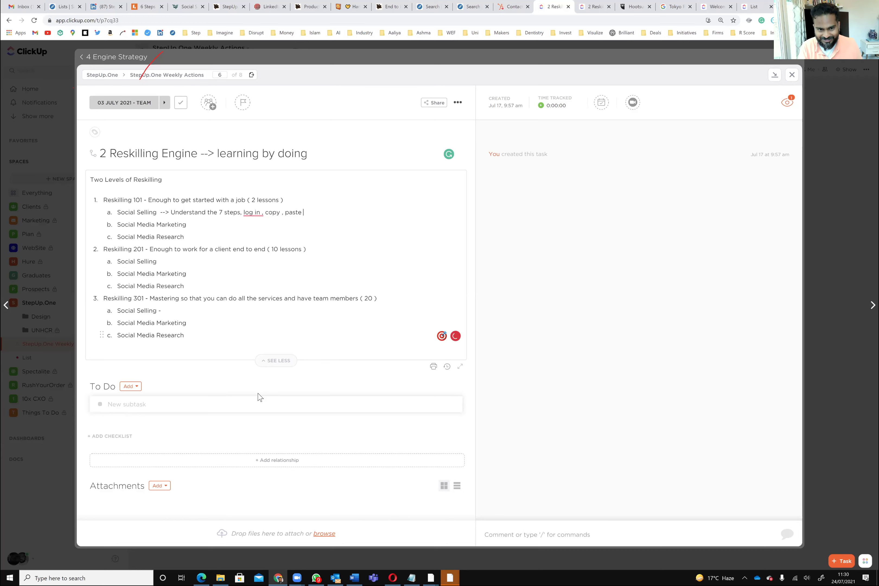
# Clean up the topics to read 'Login, Copy, Paste' with proper capitalisation.
pyautogui.click(253, 214)
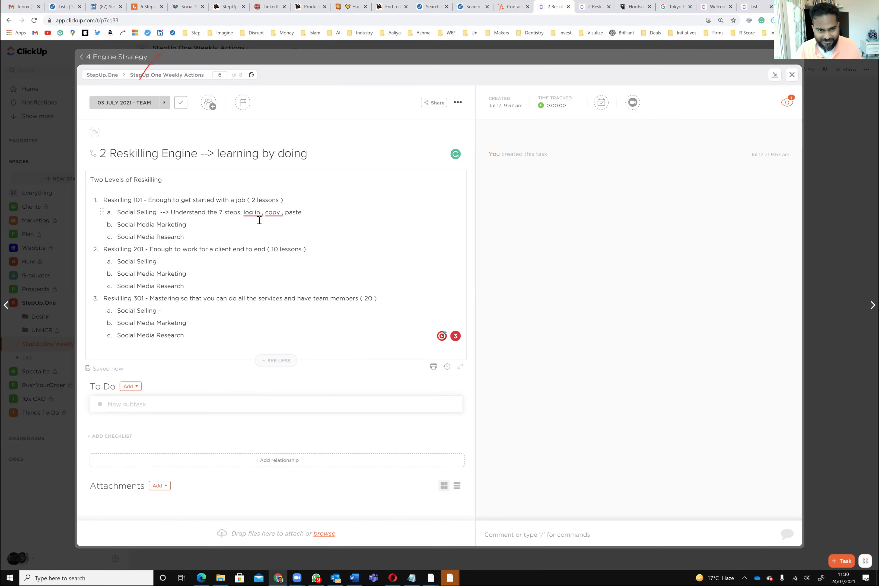
pyautogui.press('Delete')
pyautogui.press('Right')
pyautogui.press('Right')
pyautogui.write('C')
pyautogui.press('Delete')
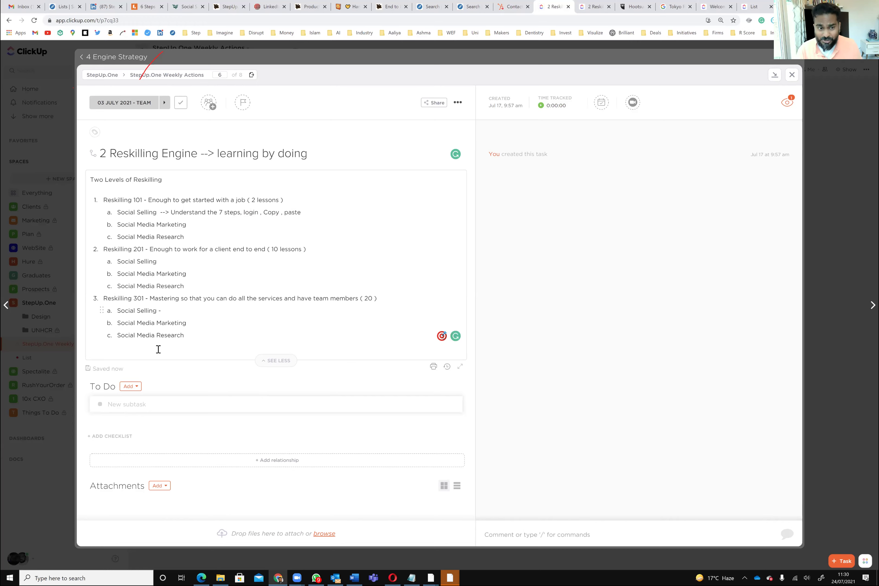
pyautogui.click(195, 213)
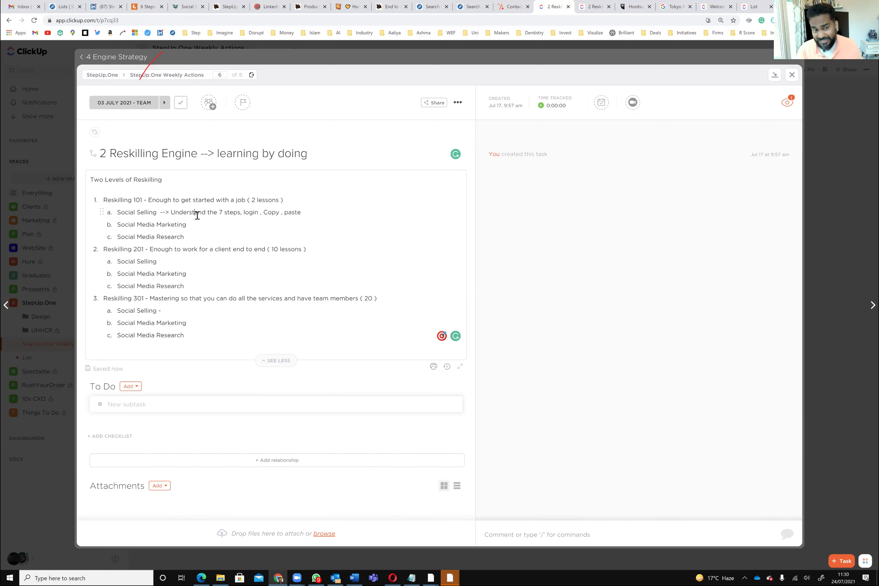
pyautogui.click(238, 214)
pyautogui.press('Right')
pyautogui.press('Right')
pyautogui.press('Right')
pyautogui.press('Delete')
pyautogui.write('L')
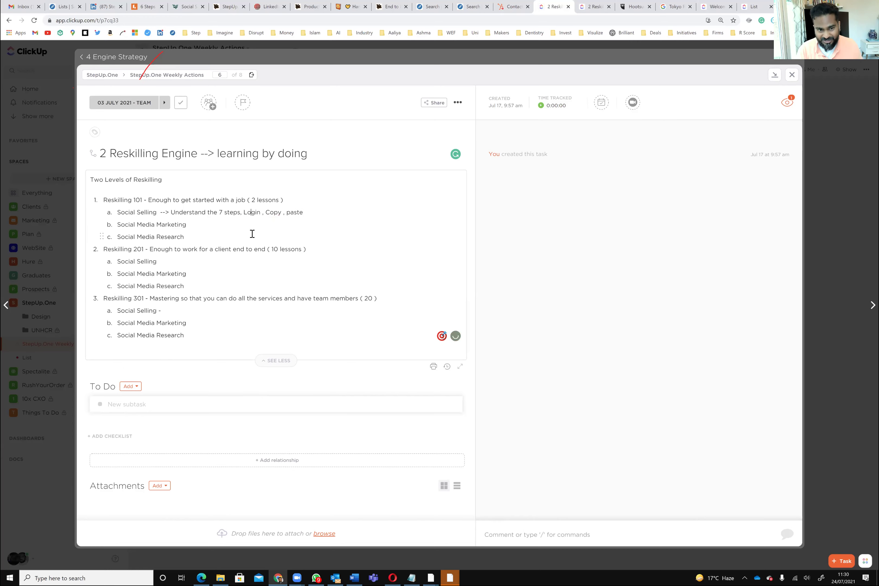
pyautogui.press('Right')
pyautogui.press('Right')
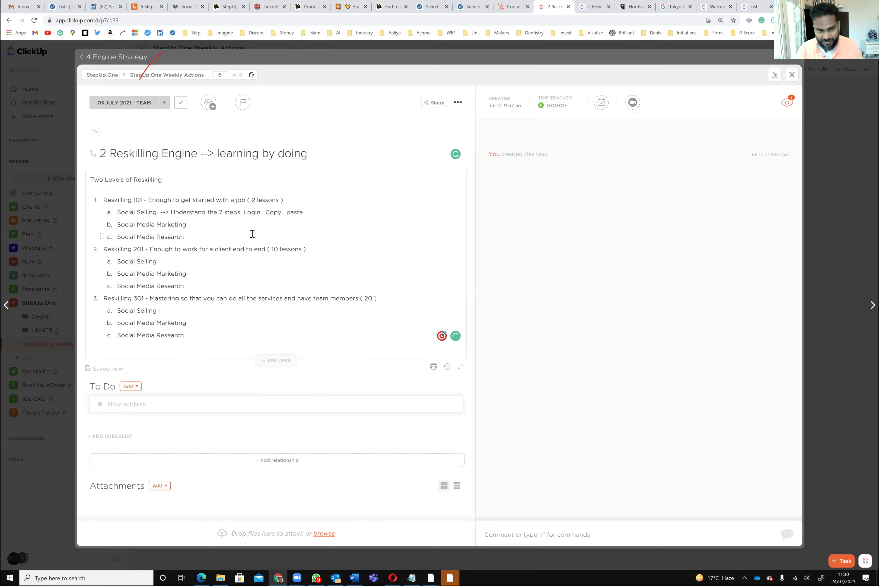
pyautogui.press('Right')
pyautogui.press('Right')
pyautogui.press('Delete')
pyautogui.write('P')
pyautogui.press('End')
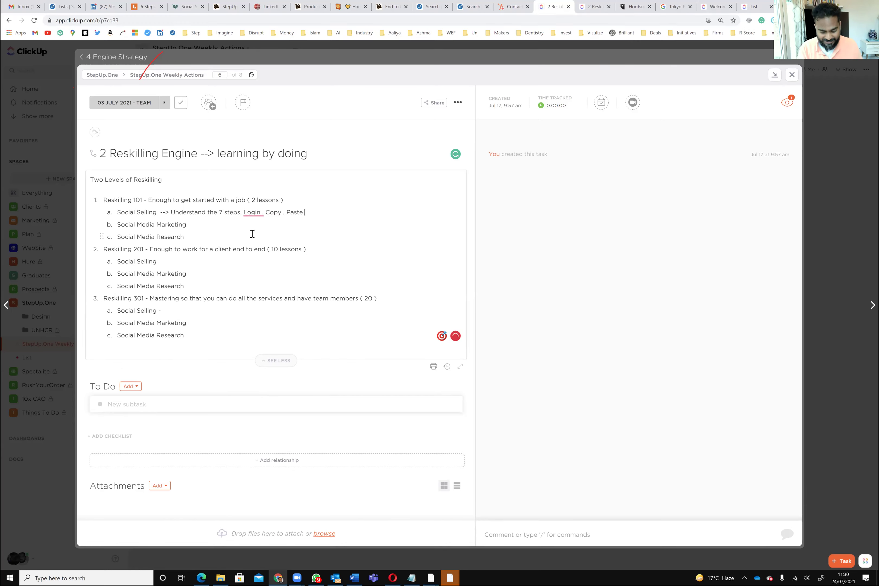
# Add 'Messaging, Excel, Dashboard' to the list and dismiss Grammarly's suggestion on Login.
pyautogui.write('Messaging, Excel , Dashboard')
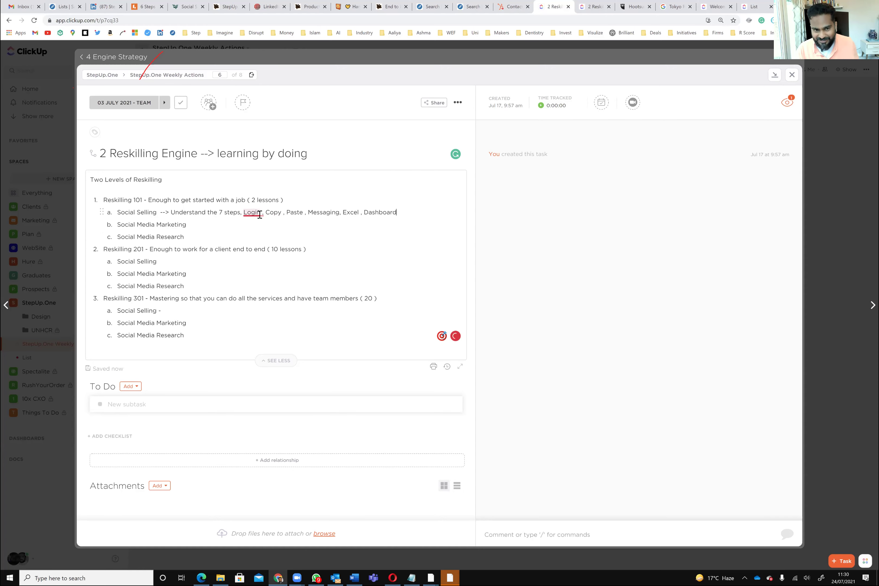
pyautogui.moveTo(252, 214)
pyautogui.click(261, 251)
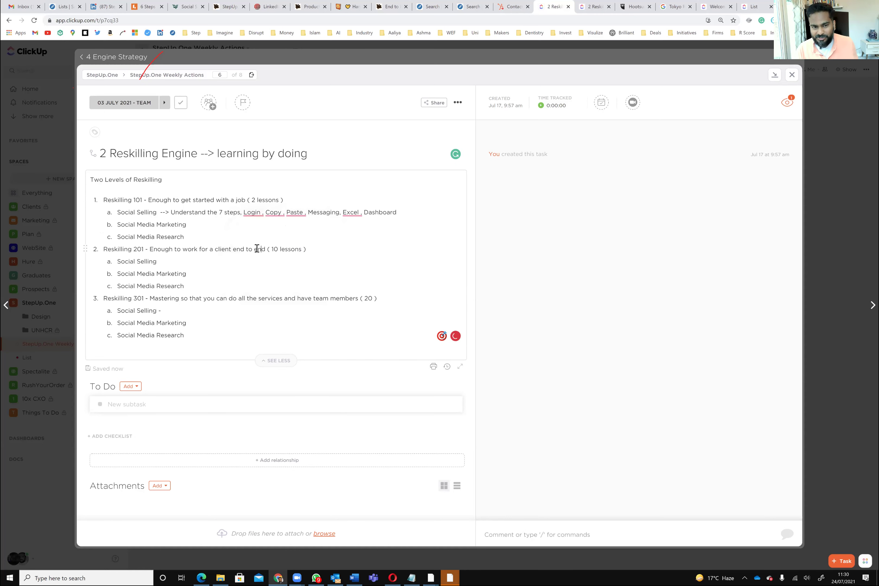
# Append '--> Meeting with client, Creating story Creating Video, Engaging Client' to the 201 Social Selling item.
pyautogui.tripleClick(355, 214)
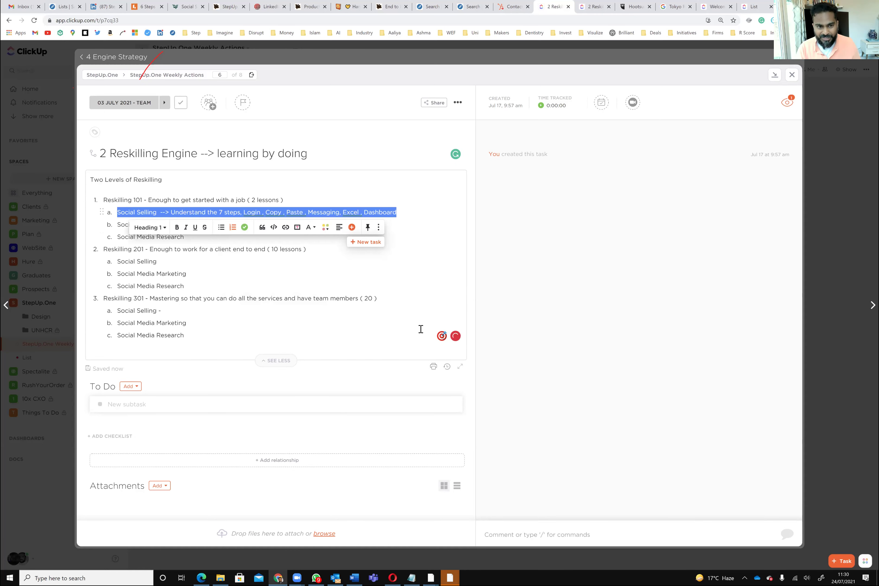
pyautogui.click(118, 249)
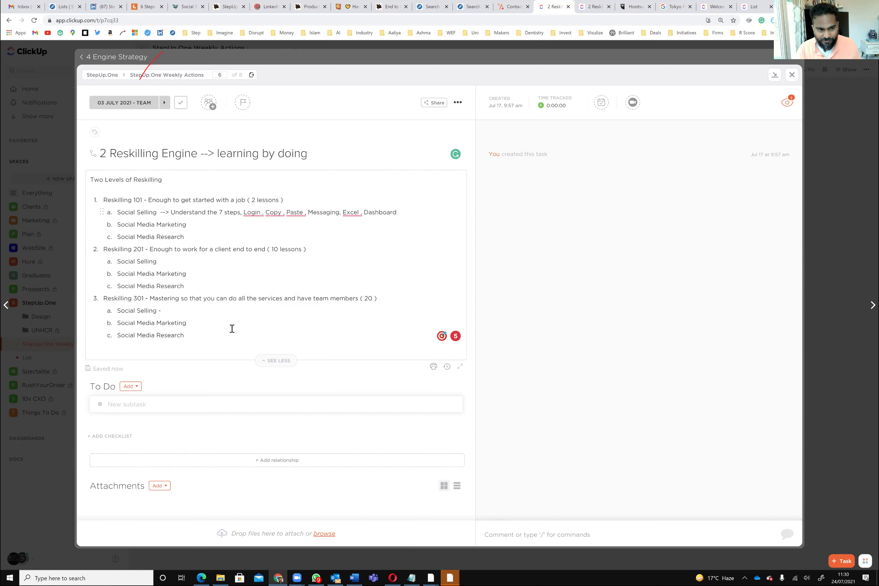
pyautogui.write('-->')
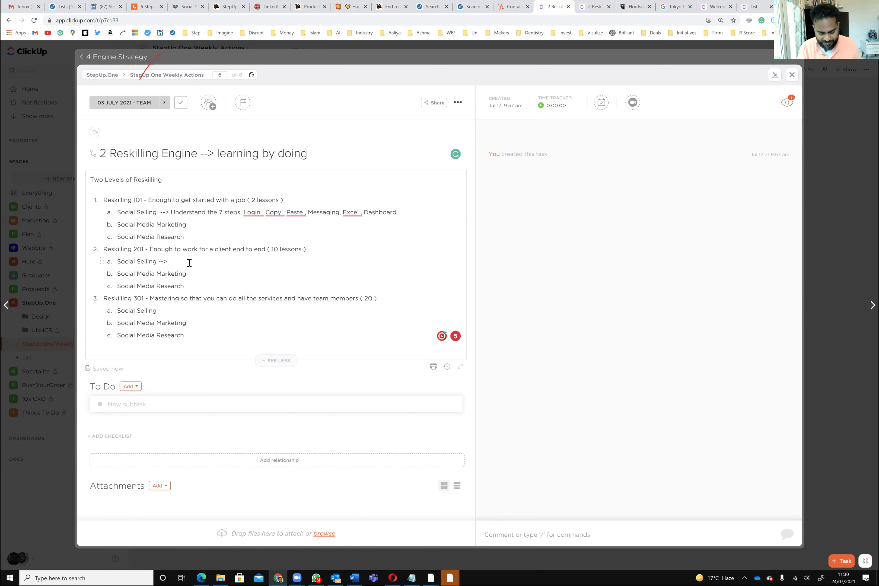
pyautogui.write('Meeting with client, C')
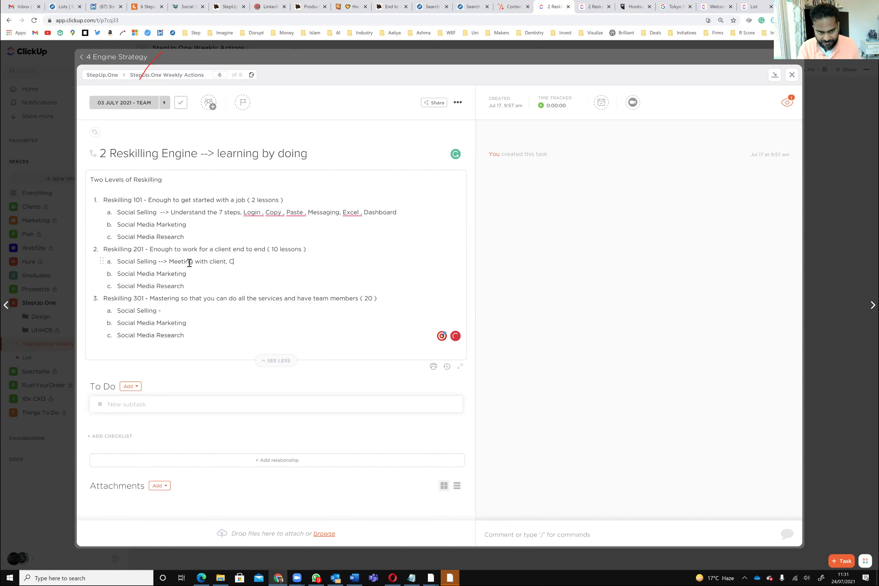
pyautogui.write('reating story ')
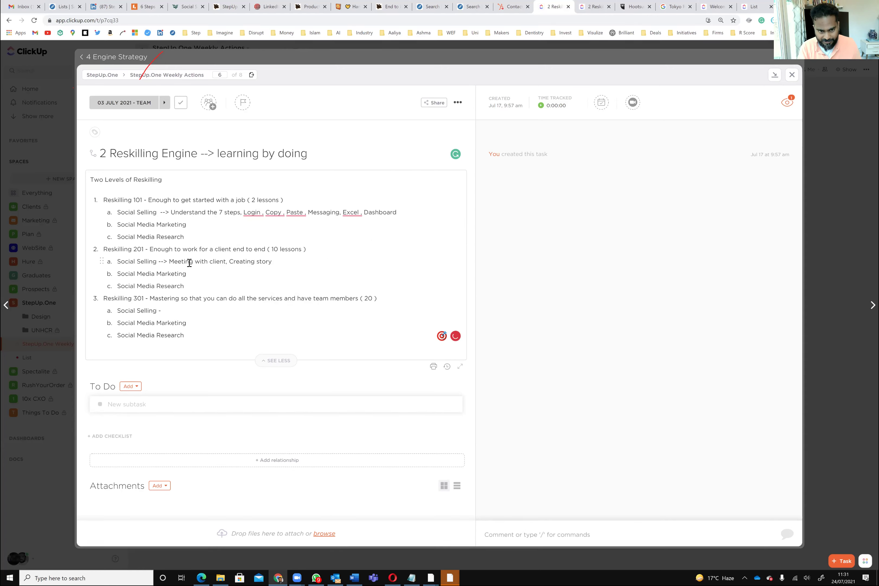
pyautogui.write('Creating Video')
pyautogui.write(', ')
pyautogui.write('Commuynity')
pyautogui.press('BackSpace')
pyautogui.press('BackSpace')
pyautogui.press('BackSpace')
pyautogui.press('BackSpace')
pyautogui.press('BackSpace')
pyautogui.write('nicating')
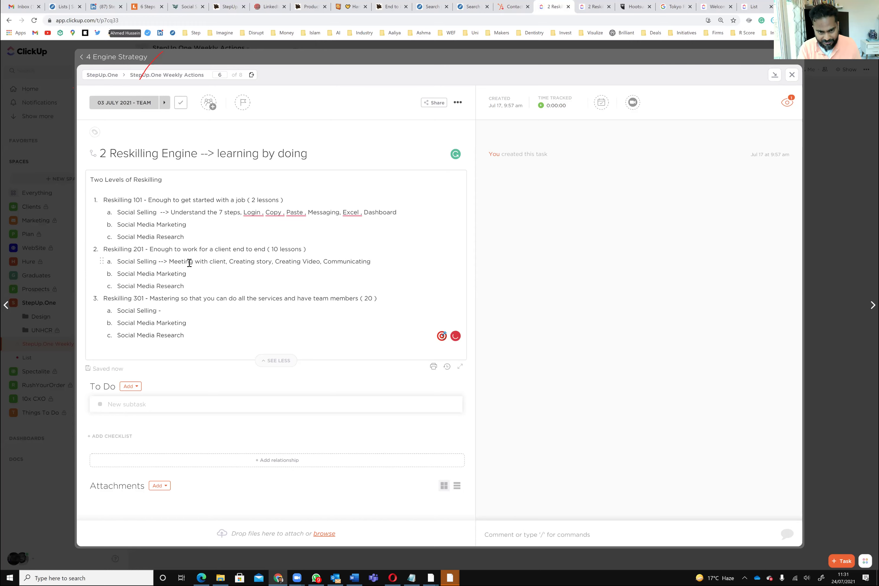
pyautogui.press('BackSpace')
pyautogui.press('BackSpace')
pyautogui.press('BackSpace')
pyautogui.press('BackSpace')
pyautogui.press('BackSpace')
pyautogui.press('BackSpace')
pyautogui.press('BackSpace')
pyautogui.press('BackSpace')
pyautogui.press('BackSpace')
pyautogui.press('BackSpace')
pyautogui.press('BackSpace')
pyautogui.press('BackSpace')
pyautogui.press('BackSpace')
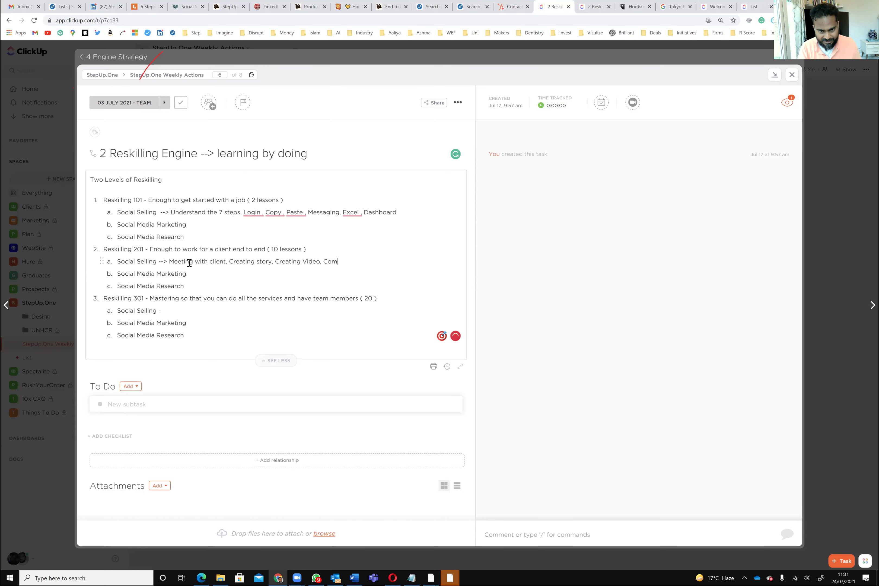
pyautogui.write('Engaging Client')
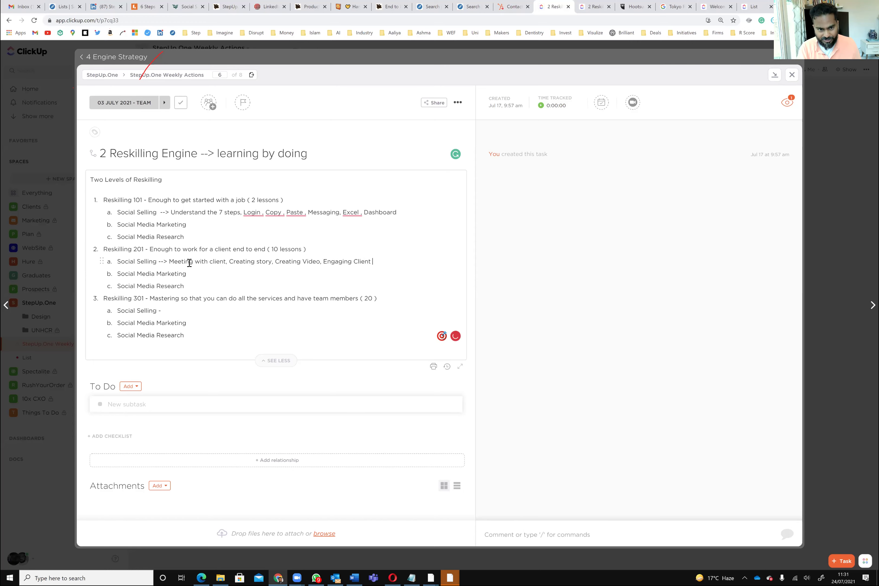
# Accept Grammarly's fix so it reads 'Meeting with the client'.
pyautogui.tripleClick(189, 263)
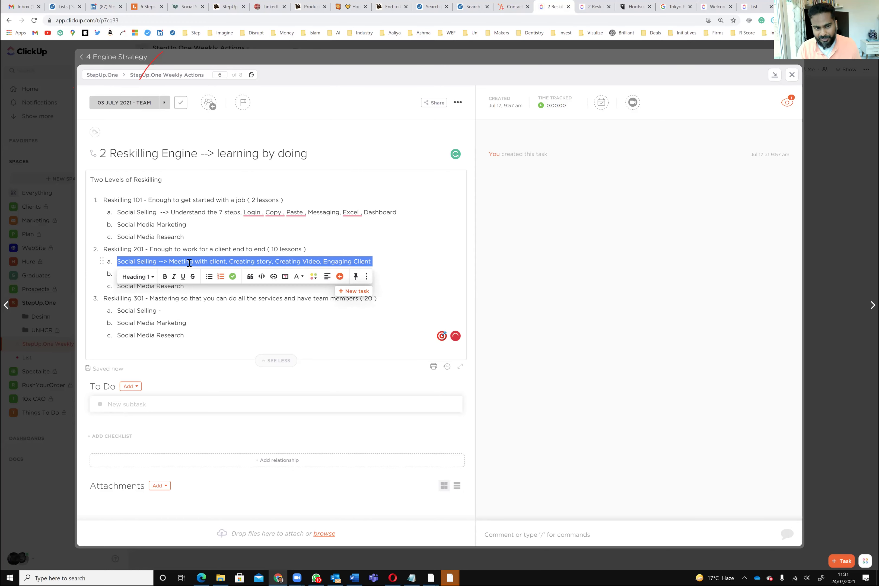
pyautogui.click(189, 262)
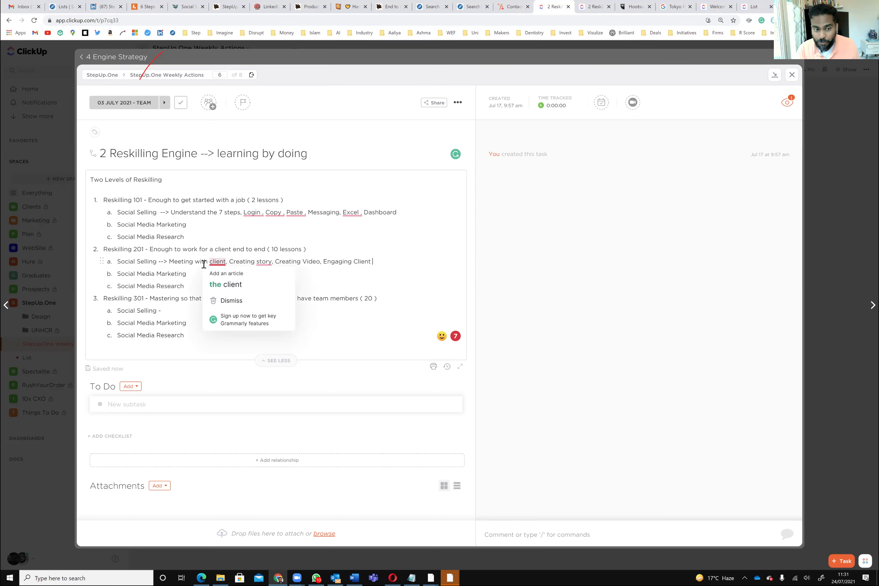
pyautogui.click(233, 275)
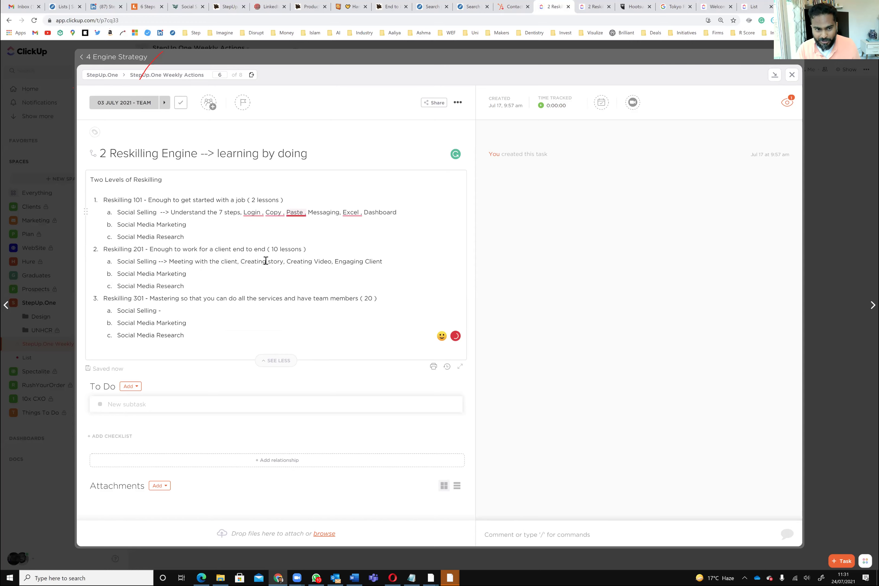
pyautogui.click(236, 309)
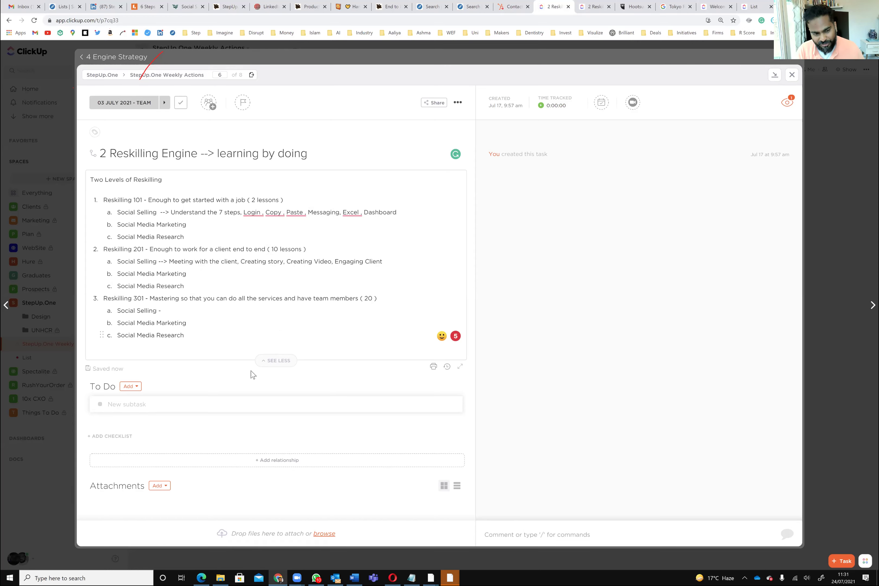
# Add 'Target Audience Selection, Course correcting bad campaigns, Pitching, Closing' to 301 Social Selling, fixing comma spacing.
pyautogui.write('Targt')
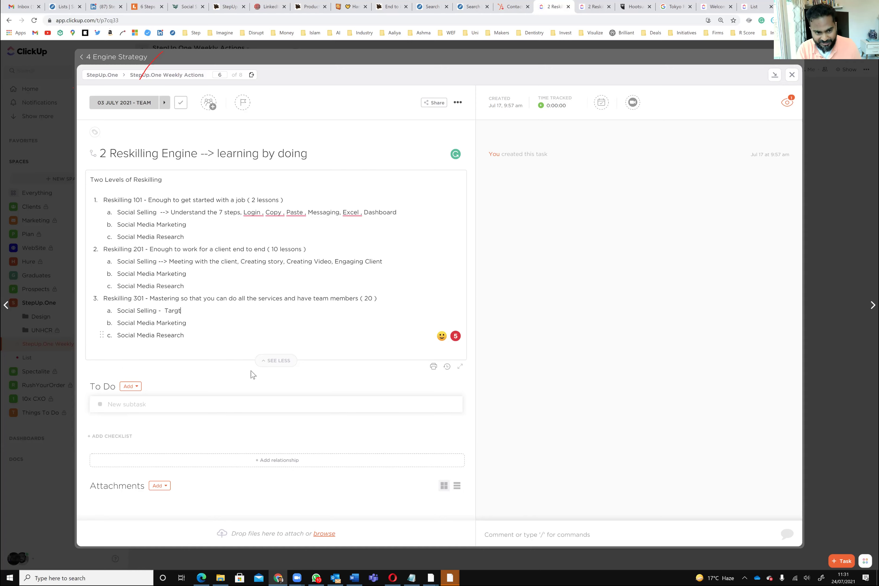
pyautogui.press('BackSpace')
pyautogui.write('et Audi')
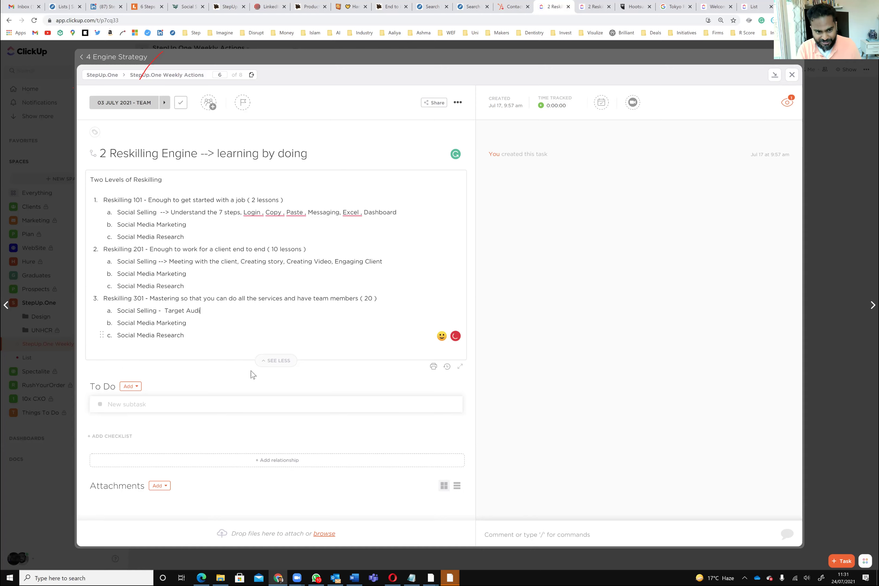
pyautogui.write('ence Sele')
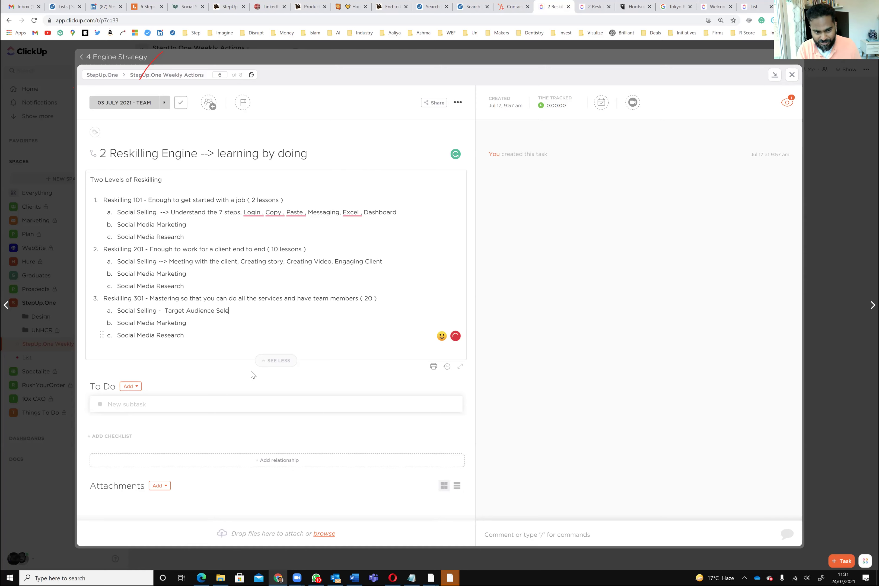
pyautogui.write('ction')
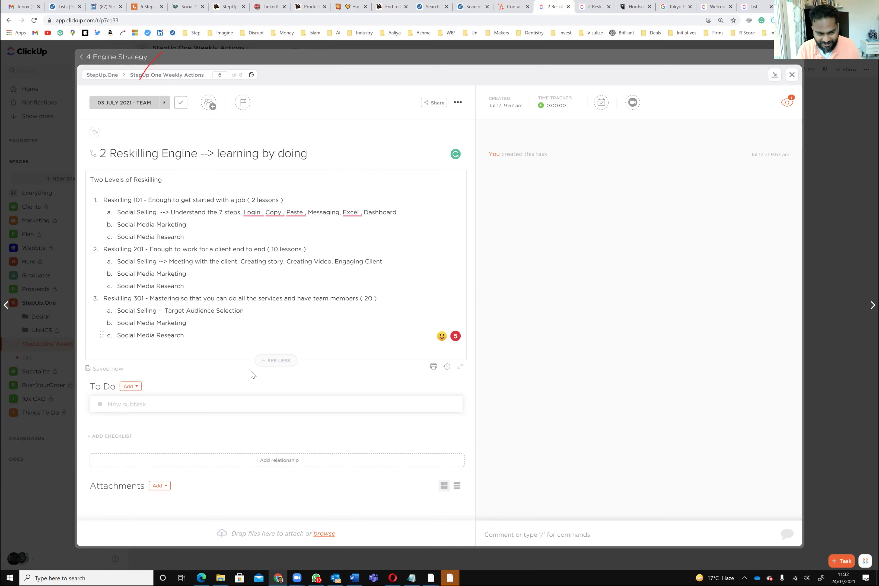
pyautogui.write(', ')
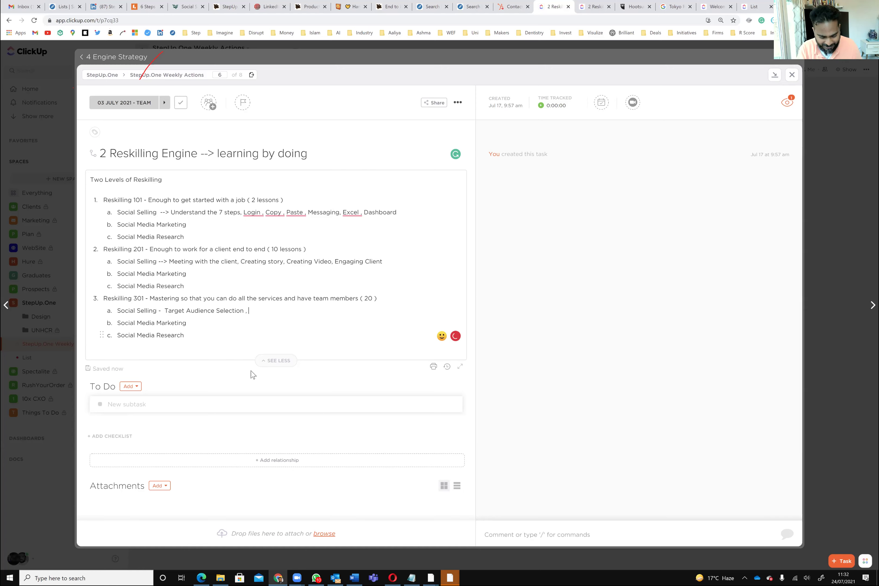
pyautogui.write('Course co')
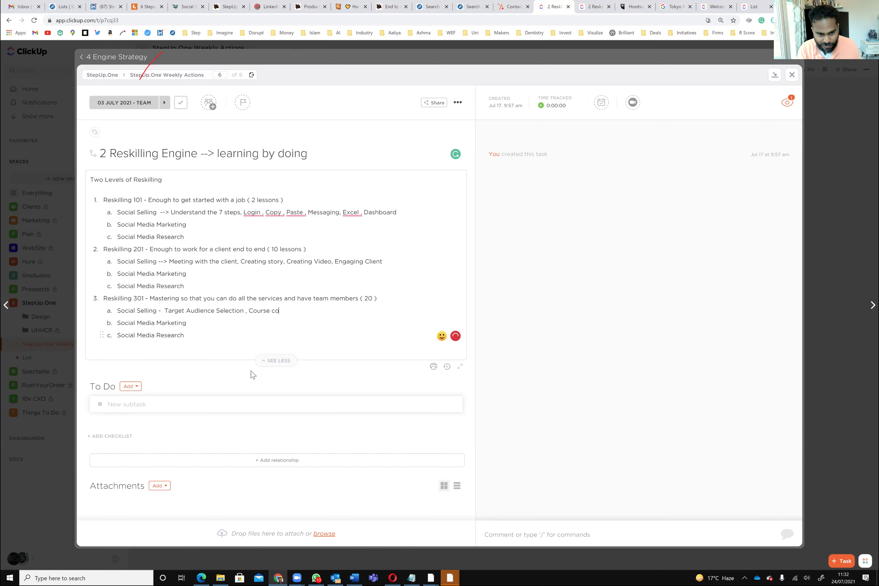
pyautogui.write('rrecting bad c')
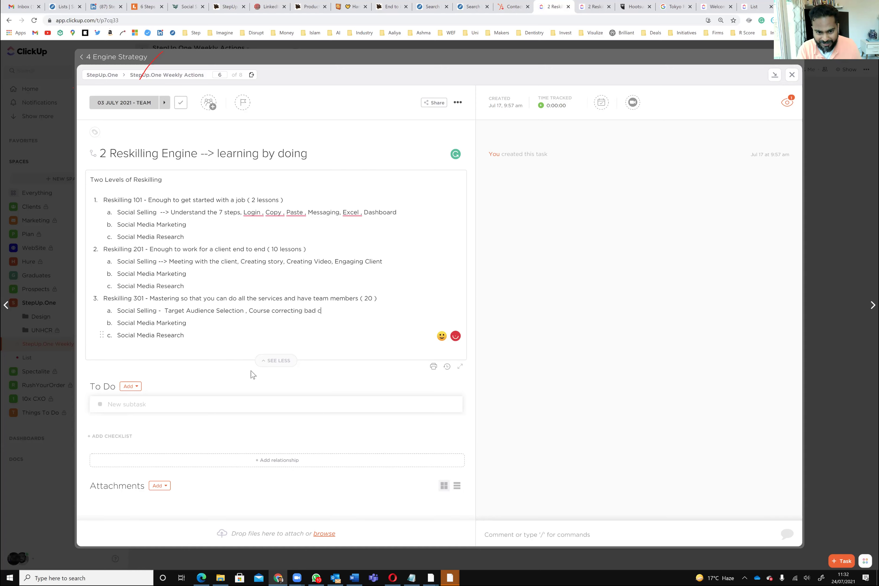
pyautogui.write('ampaigns')
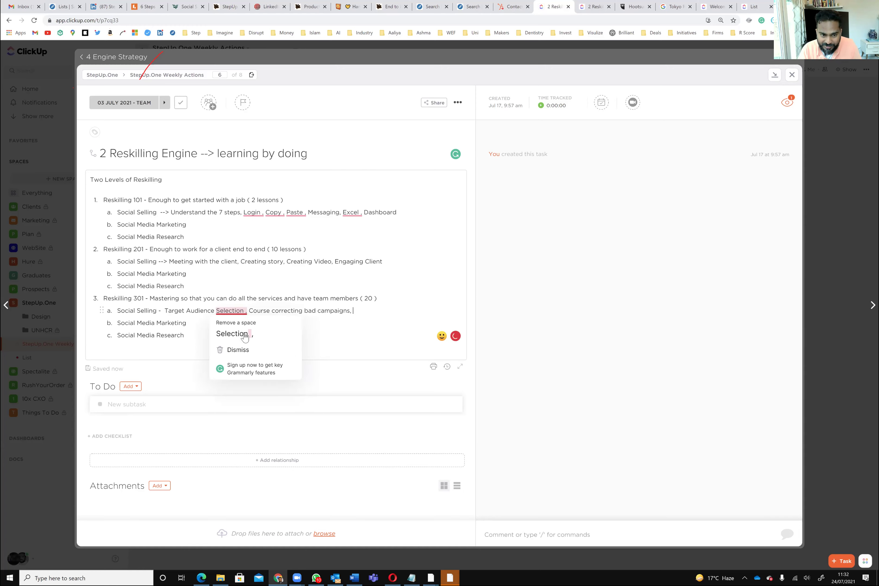
pyautogui.click(232, 312)
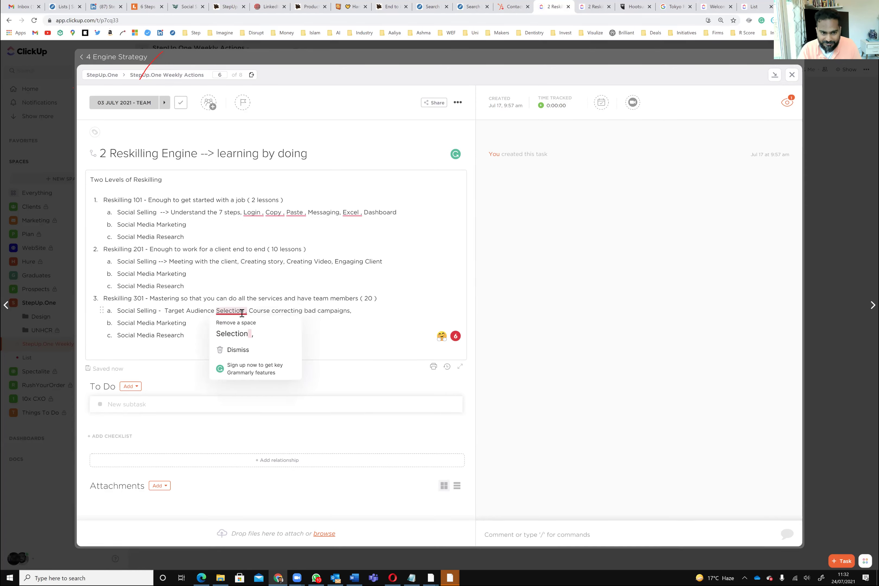
pyautogui.click(232, 333)
pyautogui.write('Pitching')
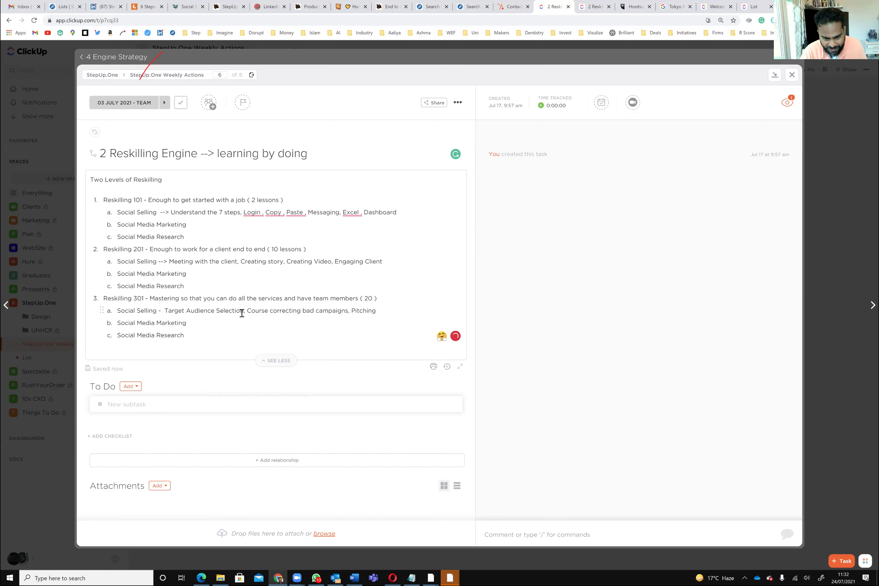
pyautogui.write(', Closing')
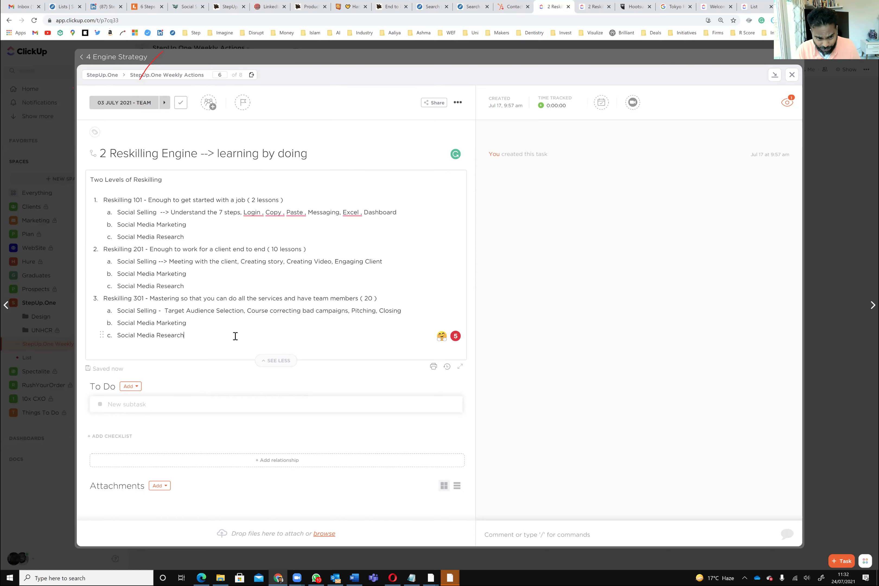
# Append '--> Entire CRM data validation and enrichment, Creating Events and Audiences' to 301 Social Media Research.
pyautogui.write('00')
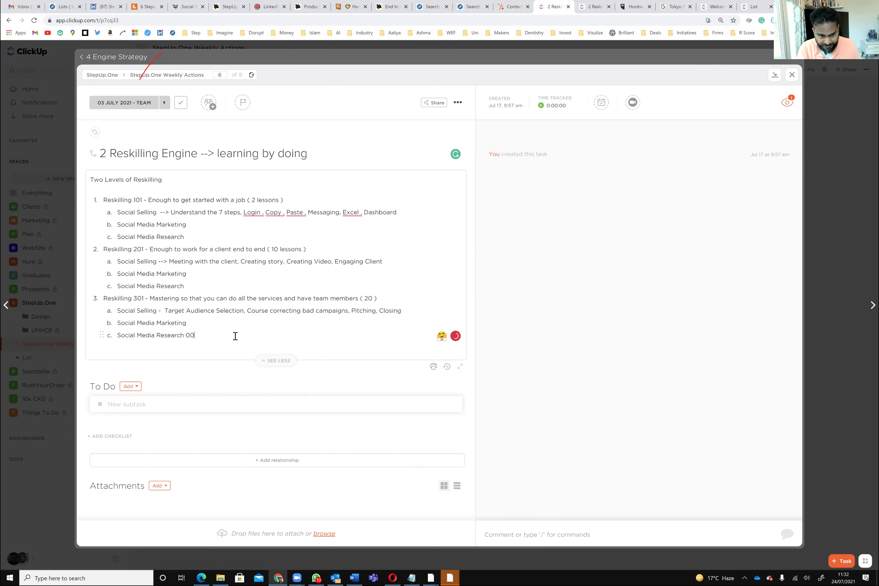
pyautogui.press('BackSpace')
pyautogui.press('BackSpace')
pyautogui.write('-->')
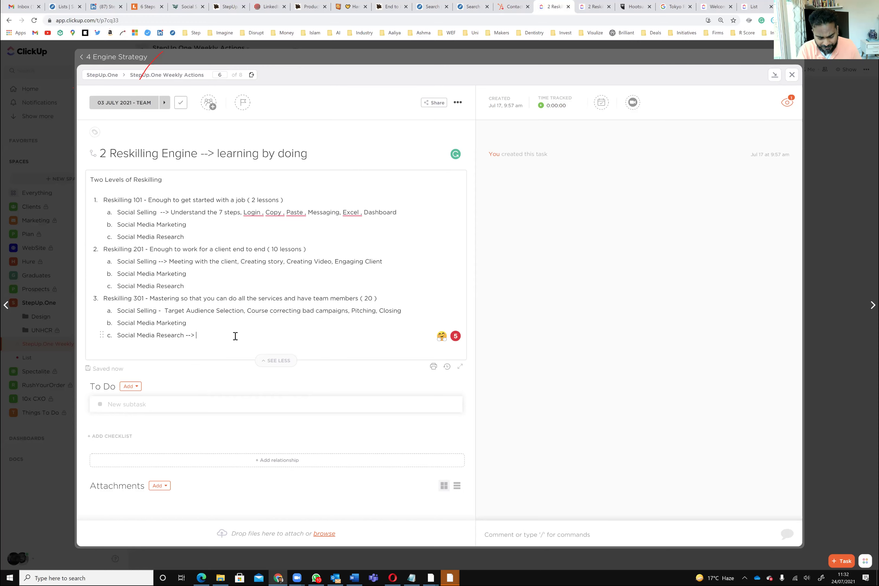
pyautogui.write('Entire CRM')
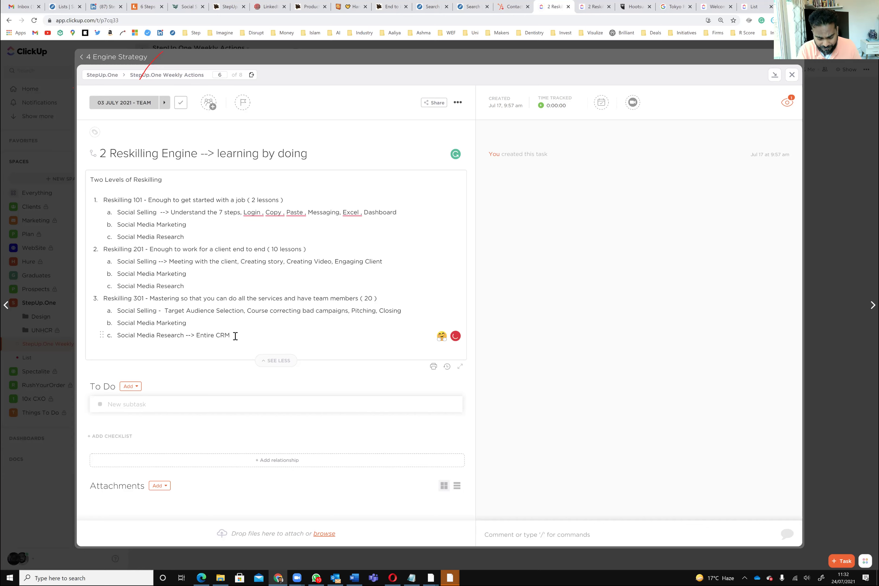
pyautogui.write(' of a')
pyautogui.press('BackSpace')
pyautogui.press('BackSpace')
pyautogui.press('BackSpace')
pyautogui.press('BackSpace')
pyautogui.press('BackSpace')
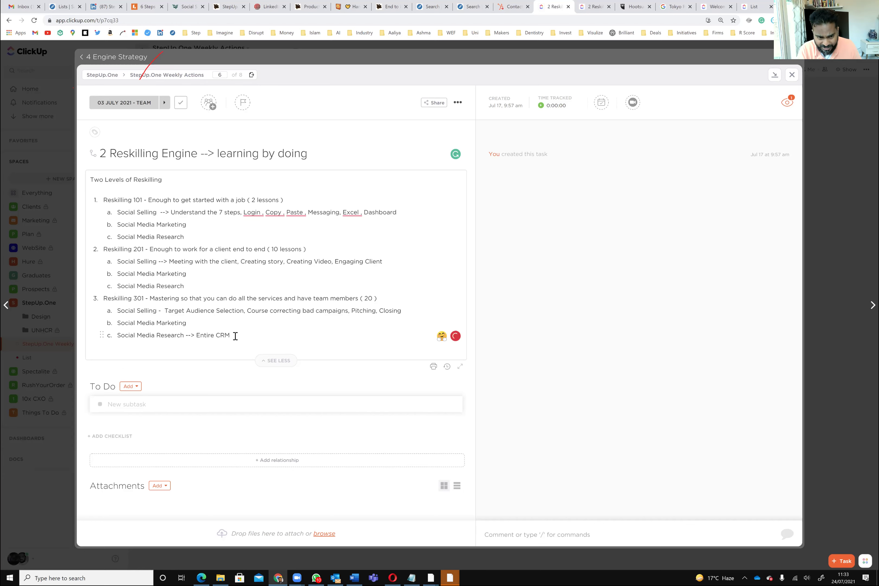
pyautogui.write('data validation and e')
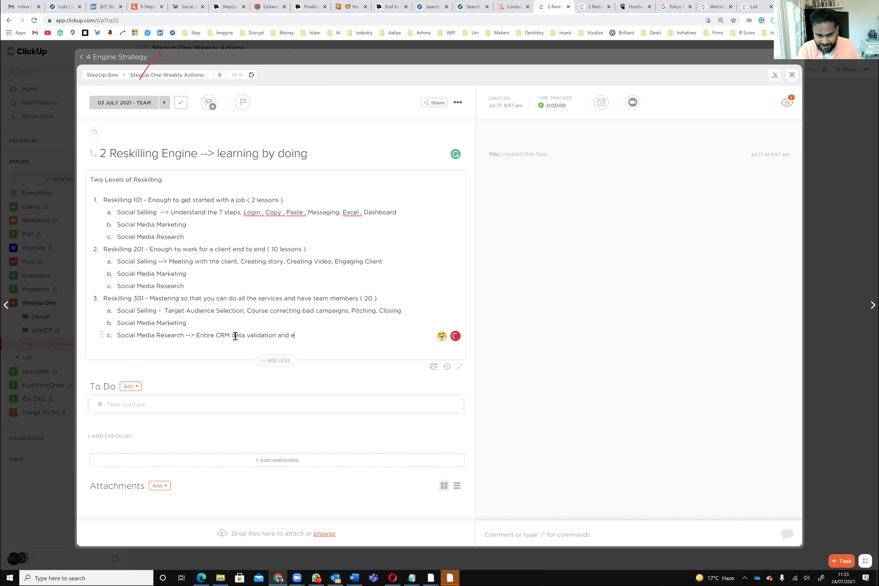
pyautogui.write('nrichment ')
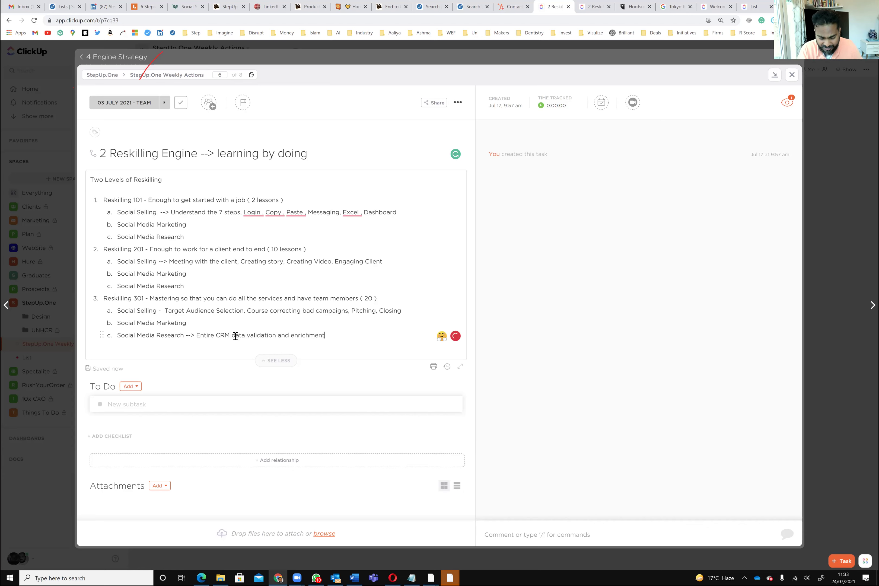
pyautogui.write(', Event')
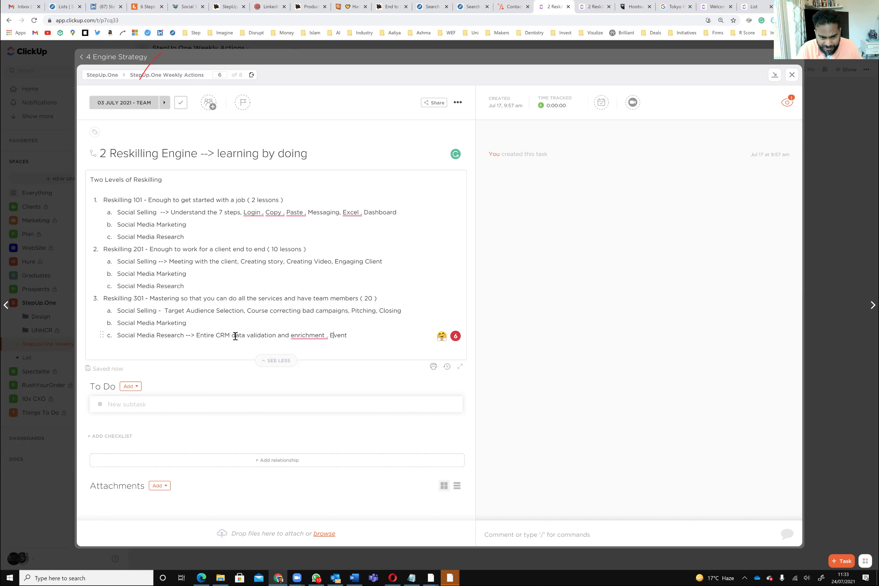
pyautogui.press('BackSpace')
pyautogui.press('BackSpace')
pyautogui.press('BackSpace')
pyautogui.press('BackSpace')
pyautogui.press('BackSpace')
pyautogui.write('Creating Events ')
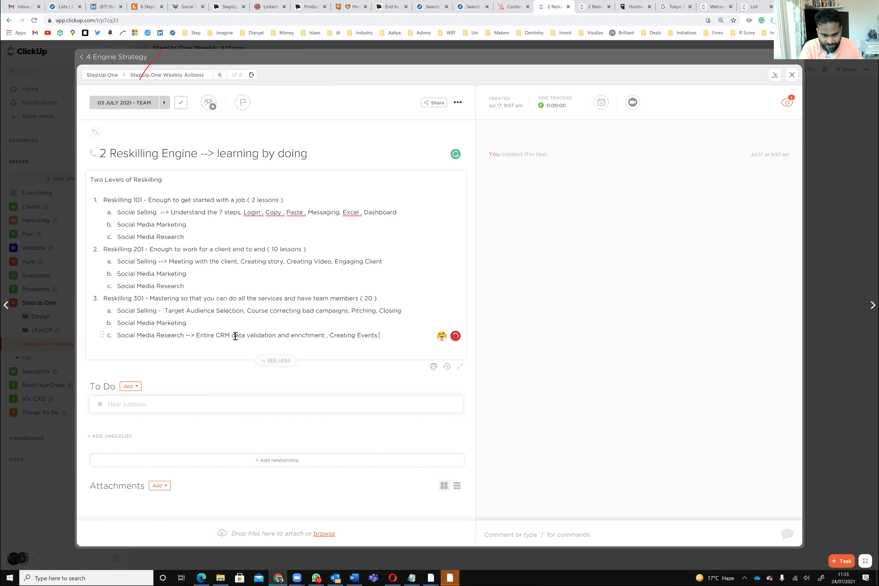
pyautogui.write('and Audiences')
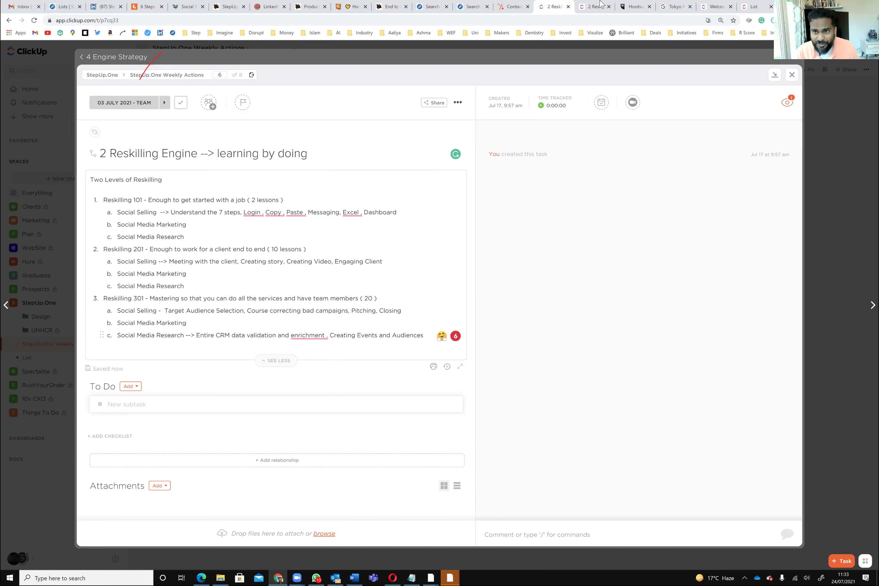
pyautogui.click(392, 7)
# Leave the End to End Walkthrough lesson by switching to another open browser tab.
pyautogui.click(226, 6)
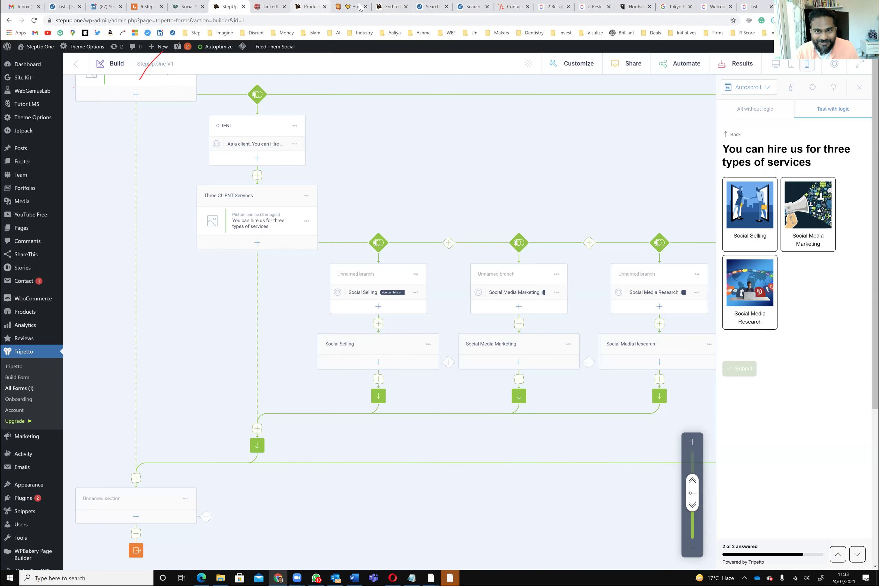
pyautogui.click(389, 7)
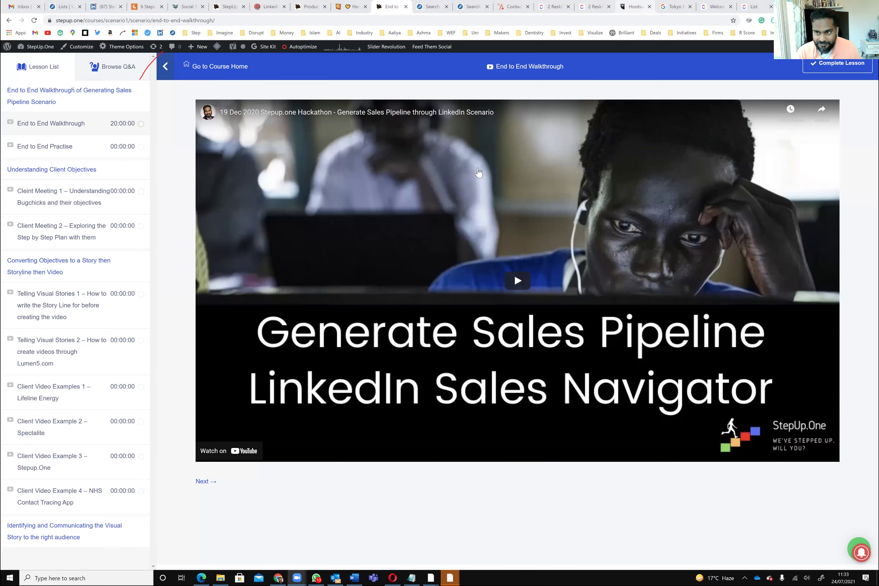
pyautogui.click(714, 4)
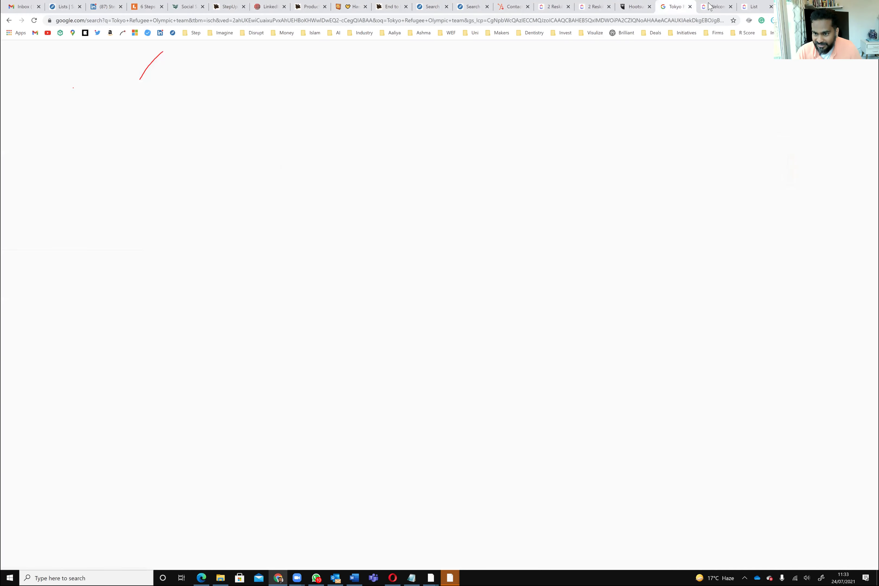
# Expand and collapse 01 Getting Started in the shared list, then return to the 2 Reskilling Engine task.
pyautogui.hotkey('ctrl', 'Tab')
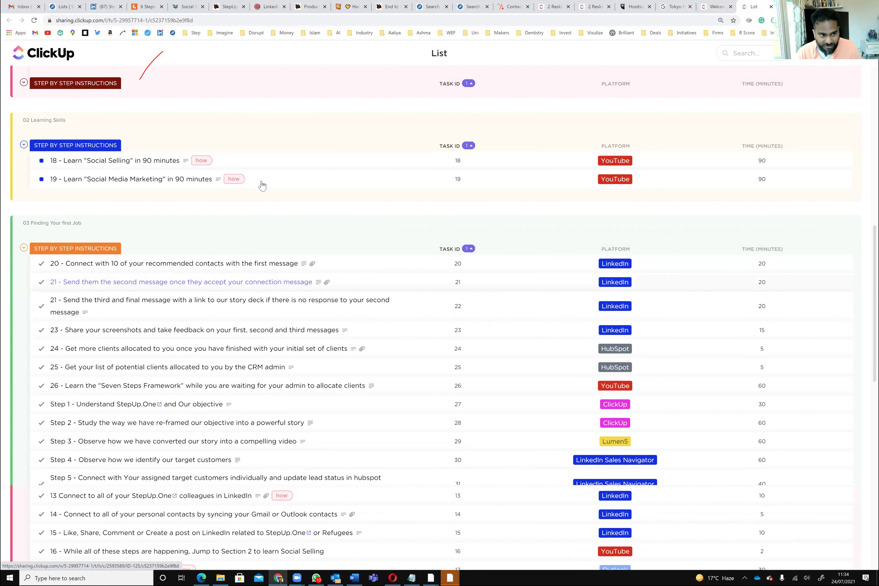
pyautogui.click(23, 82)
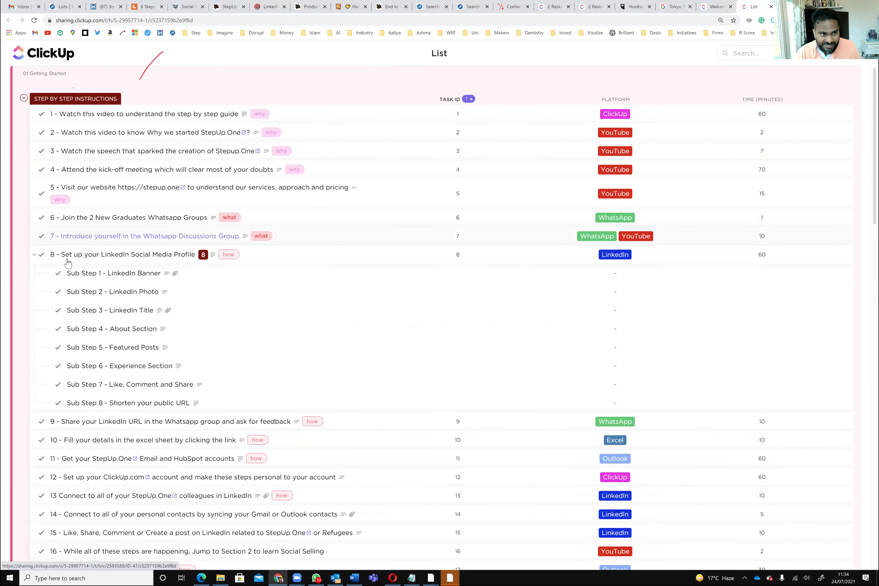
pyautogui.click(24, 99)
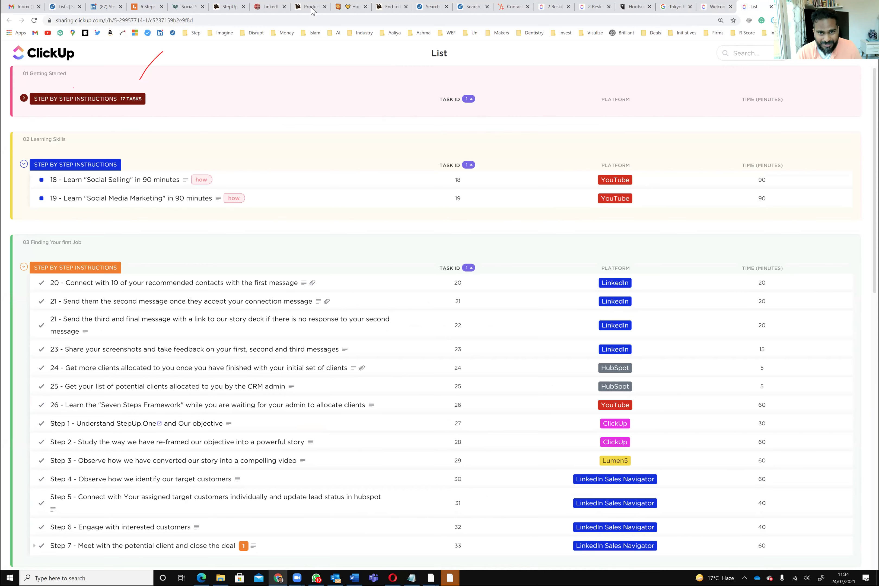
pyautogui.click(555, 6)
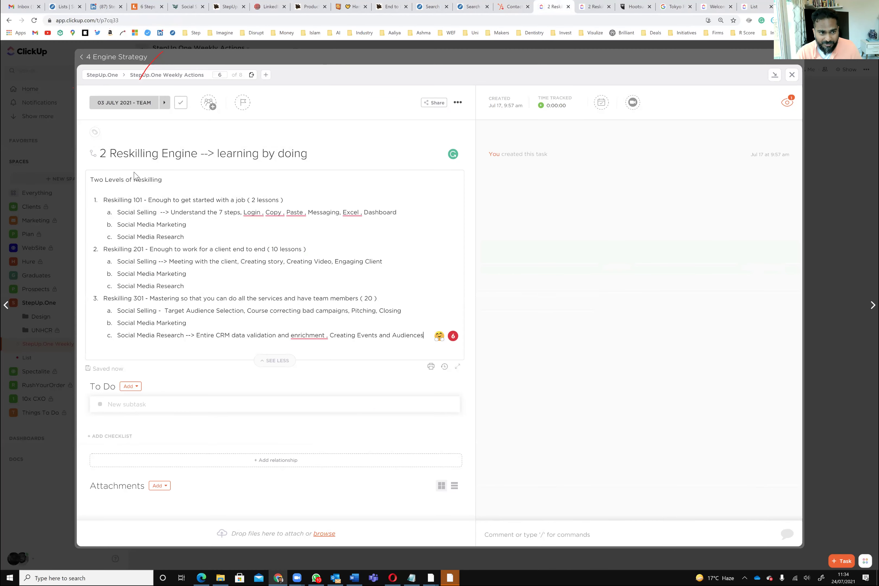
# Highlight the Reskilling 101, 201 and 301 lines in the description, then close the task.
pyautogui.doubleClick(135, 199)
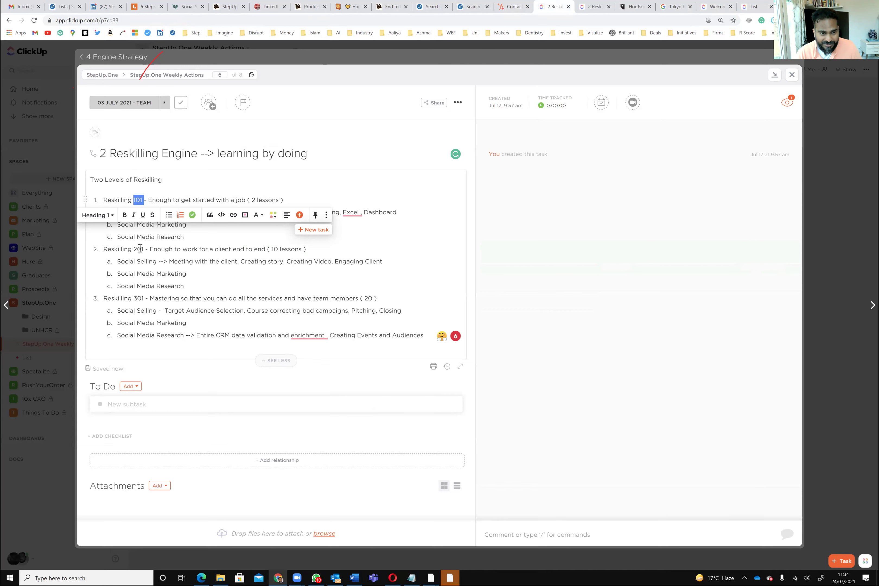
pyautogui.doubleClick(139, 249)
pyautogui.doubleClick(138, 298)
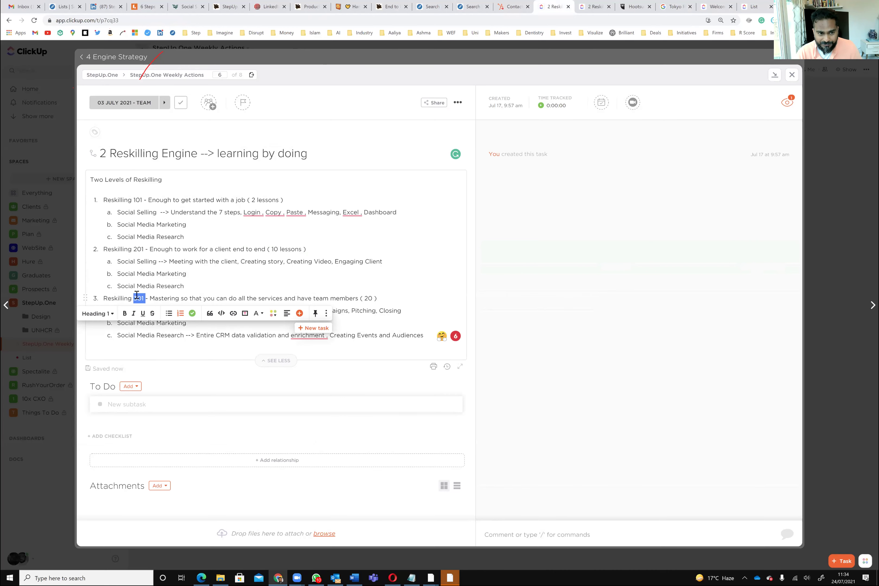
pyautogui.moveTo(156, 201); pyautogui.dragTo(287, 197)
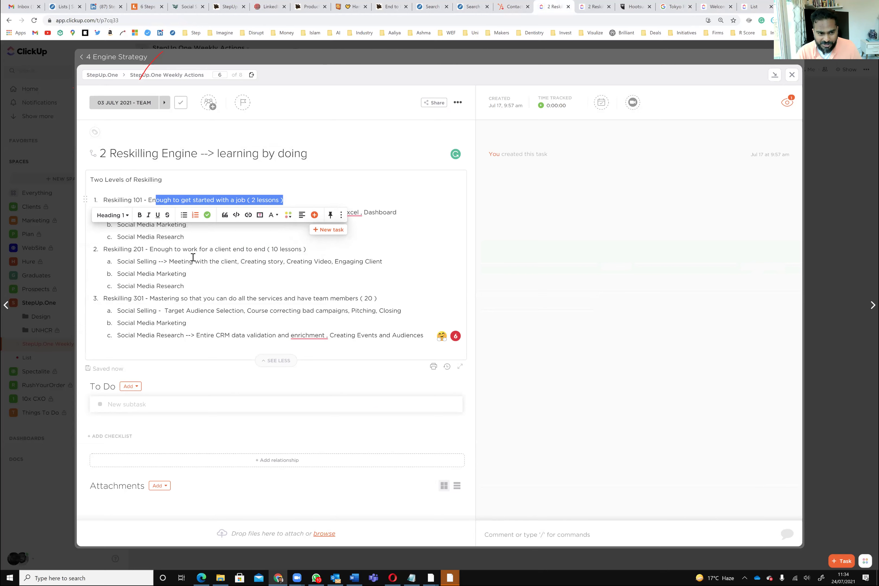
pyautogui.click(156, 250)
pyautogui.tripleClick(155, 249)
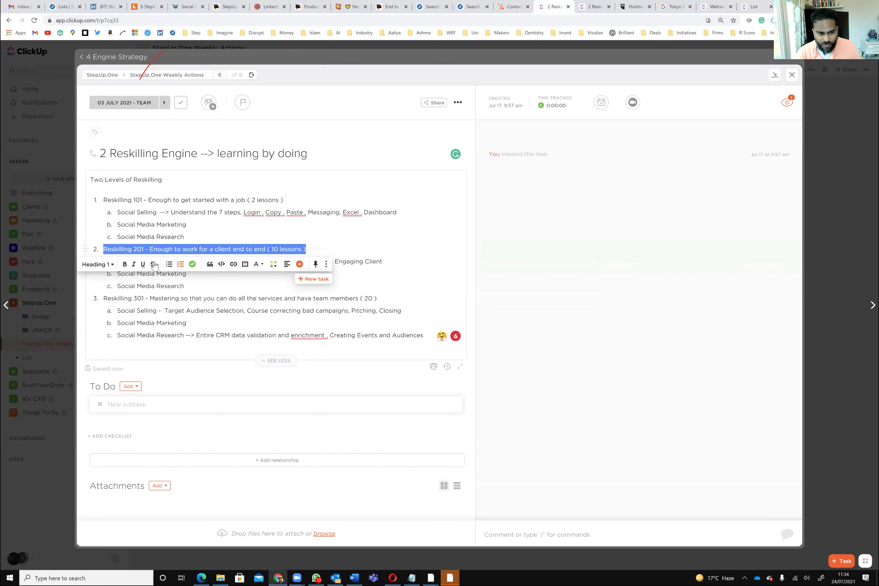
pyautogui.doubleClick(161, 299)
pyautogui.tripleClick(161, 299)
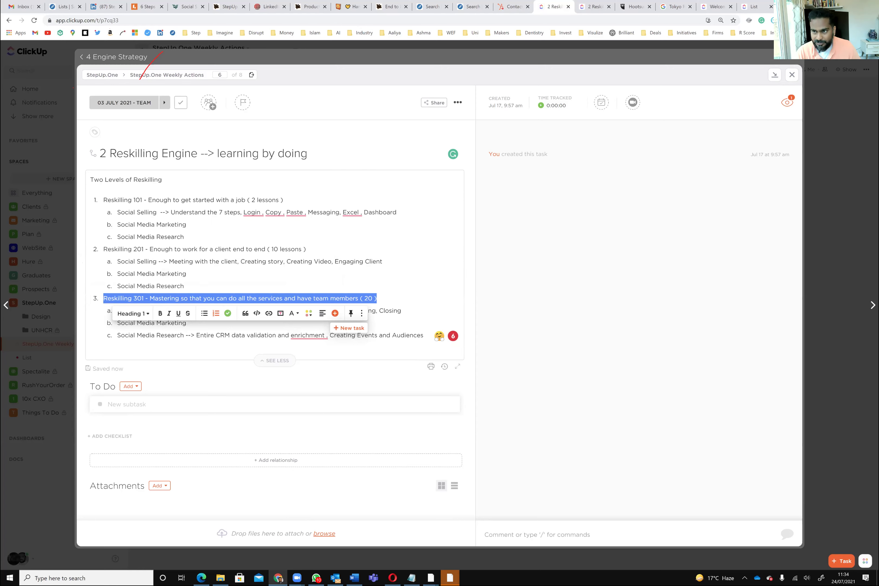
pyautogui.click(792, 75)
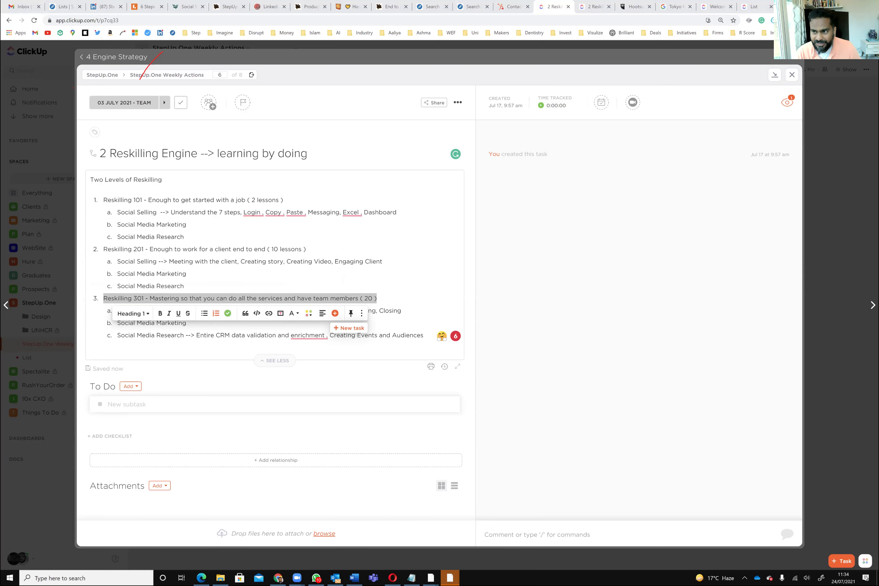
pyautogui.click(792, 75)
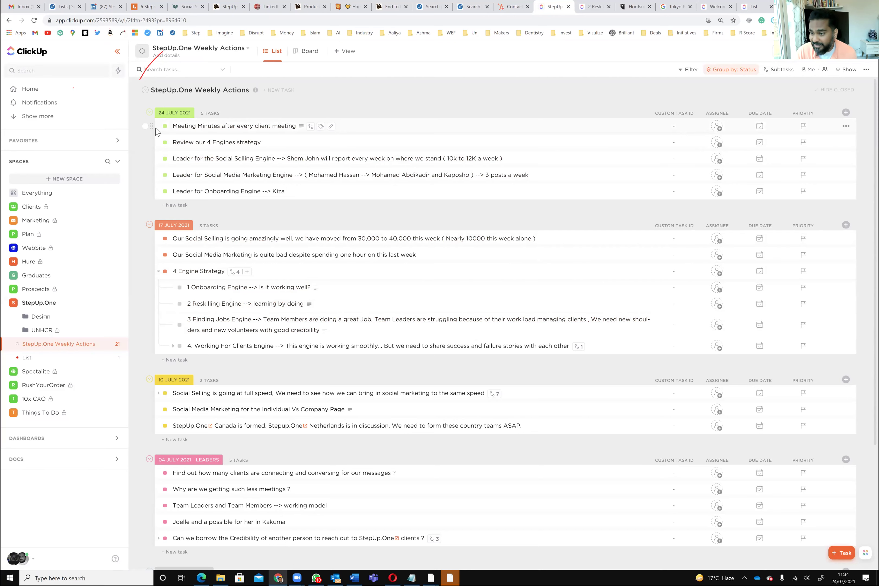
pyautogui.click(715, 7)
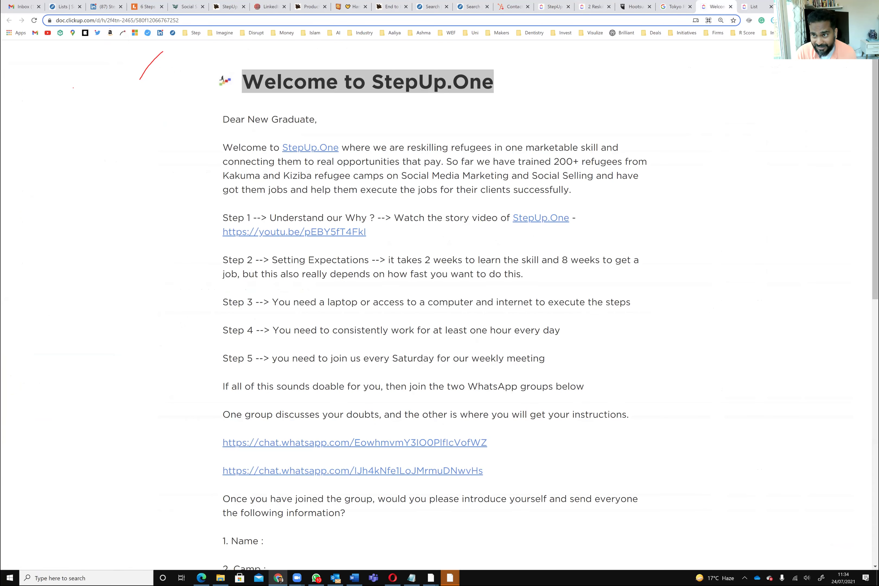
pyautogui.click(754, 6)
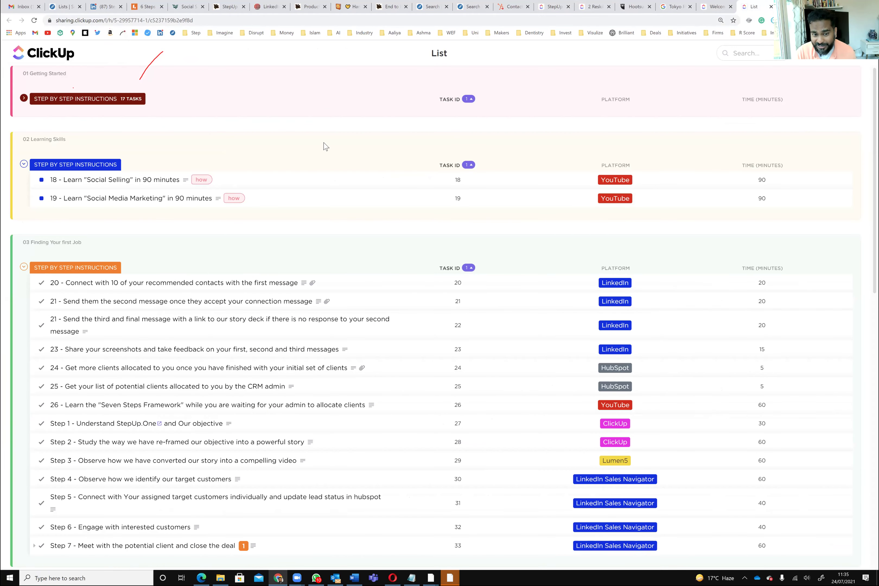
pyautogui.scroll(-12, 326, 148)
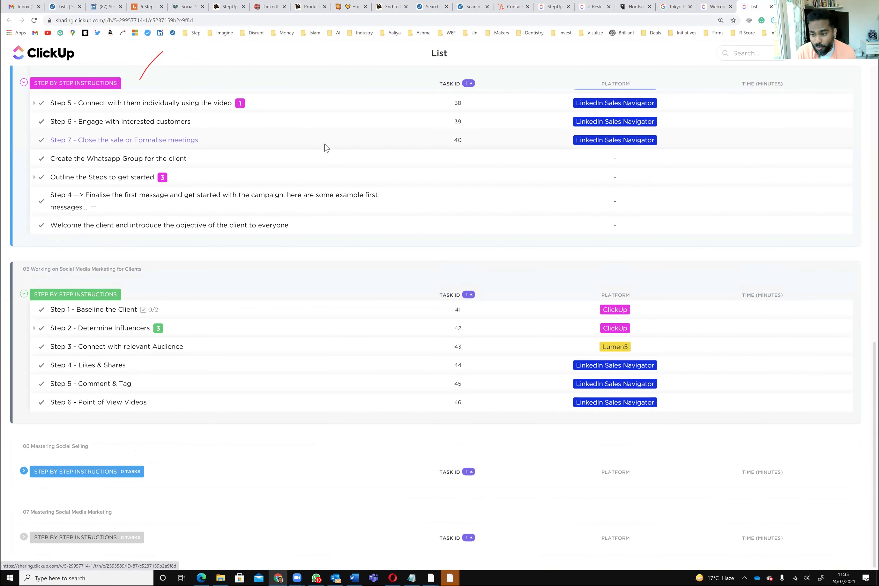
pyautogui.scroll(12, 326, 149)
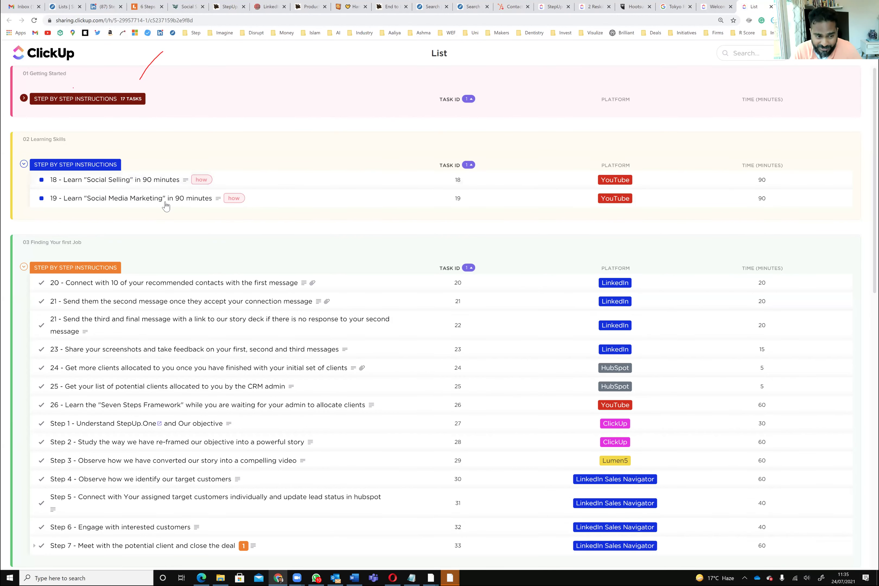
pyautogui.scroll(-15, 166, 206)
pyautogui.scroll(15, 128, 308)
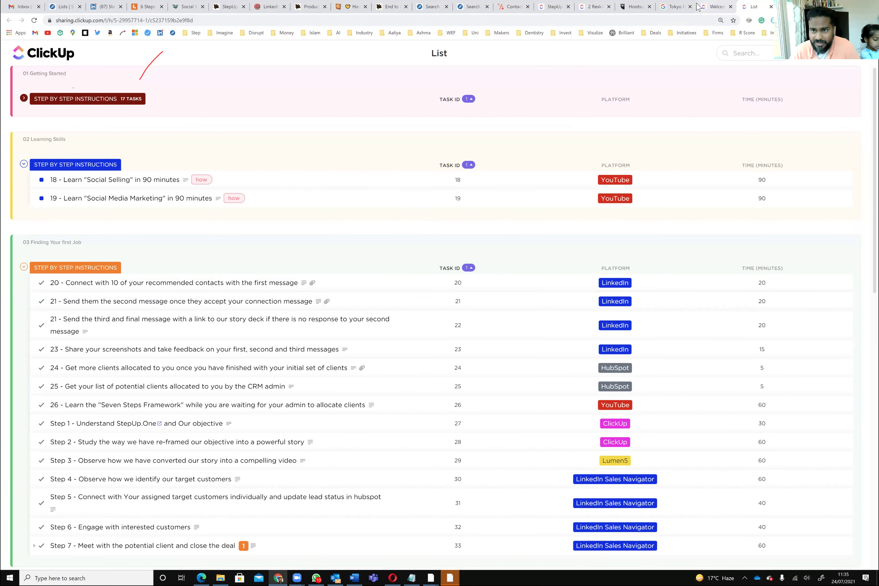
pyautogui.click(555, 7)
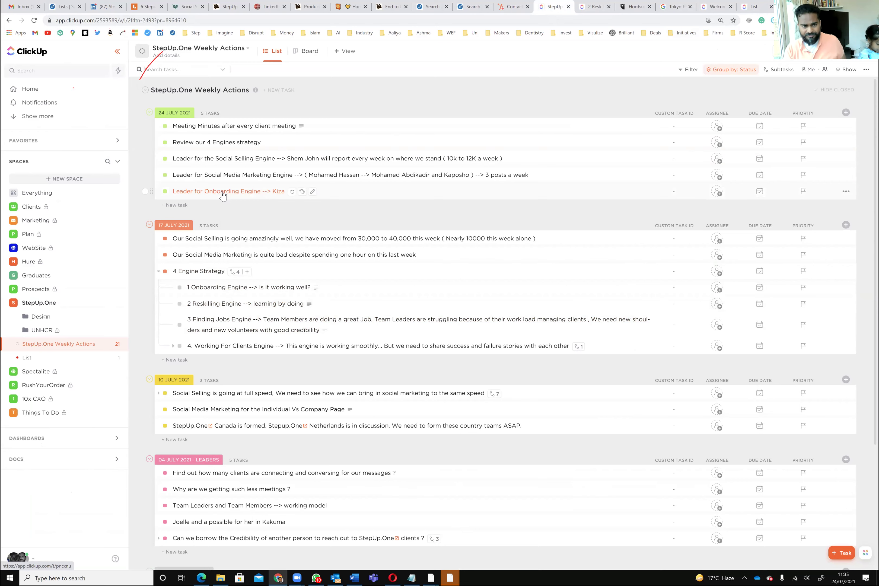
# Add a 24 July task named 'Leader for Reskilling Engine -->' followed by the two leaders' names.
pyautogui.click(176, 205)
pyautogui.write('Lea')
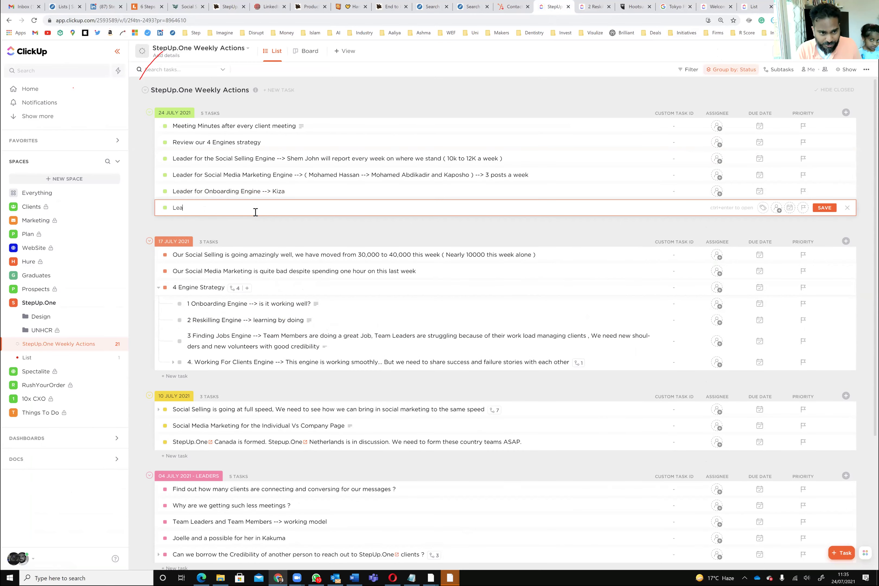
pyautogui.write('der for ')
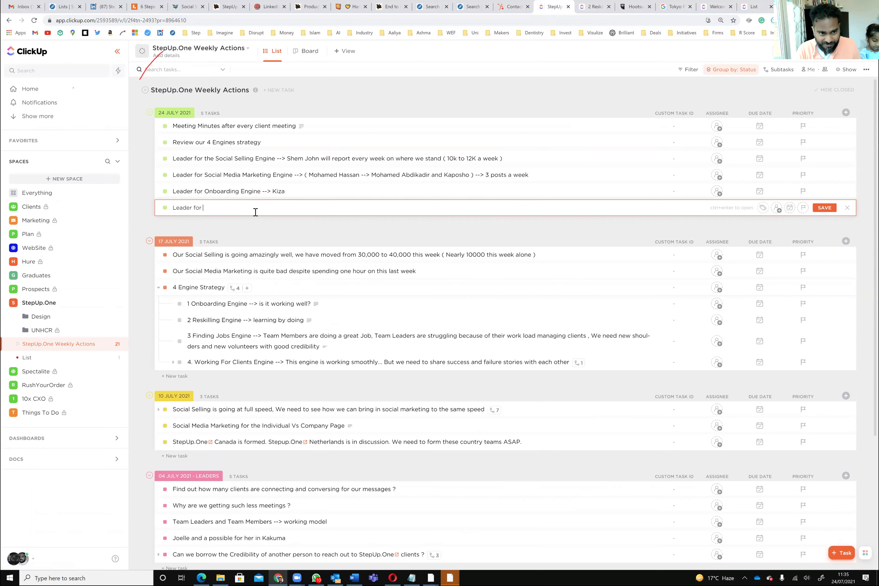
pyautogui.write('Reskill')
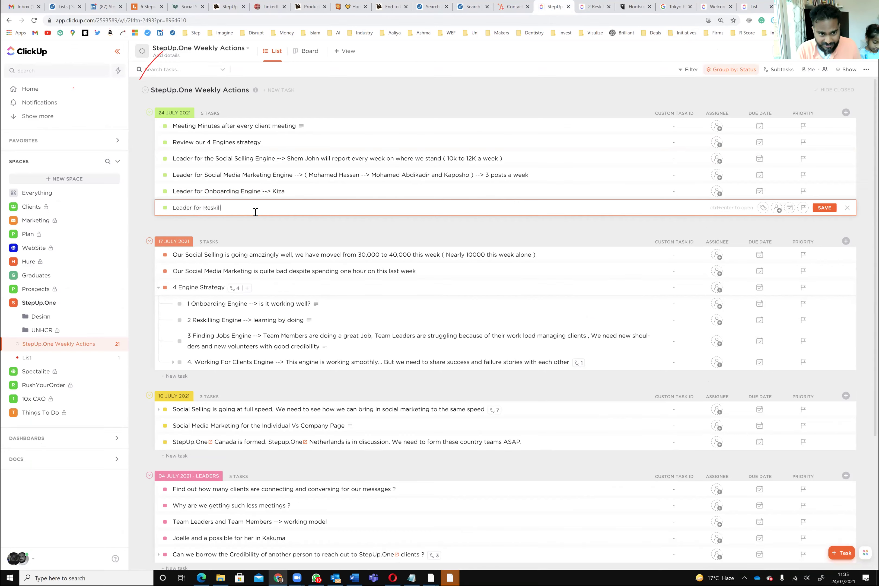
pyautogui.write('ing Engine -->')
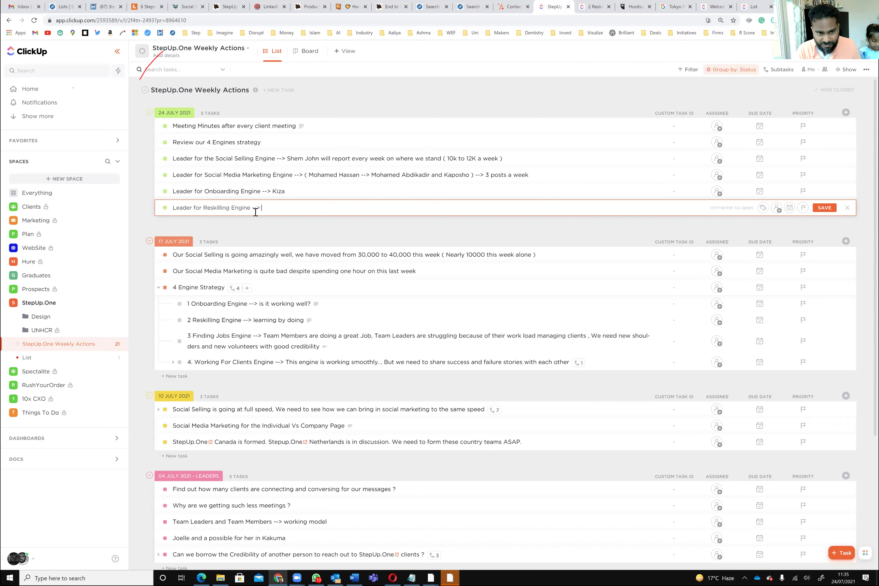
pyautogui.write(' Anis,')
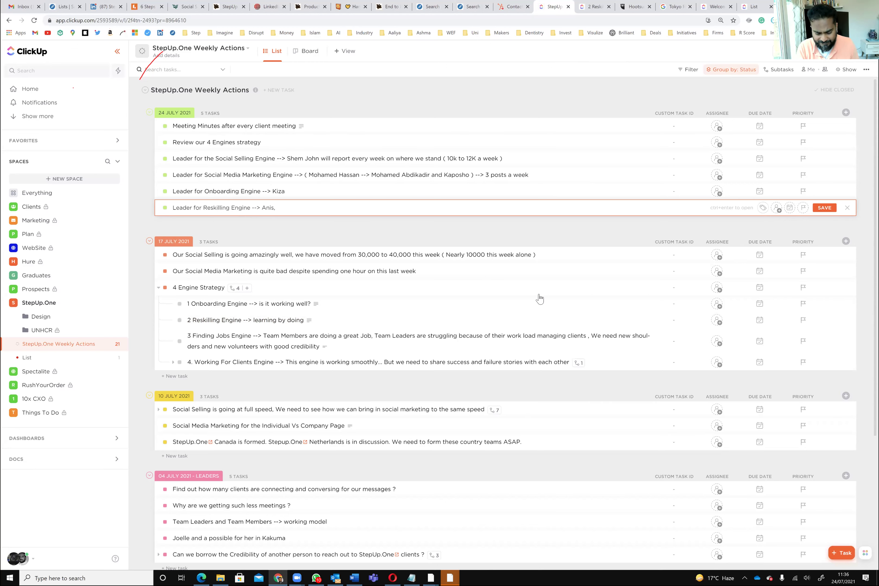
pyautogui.write('Joelle,')
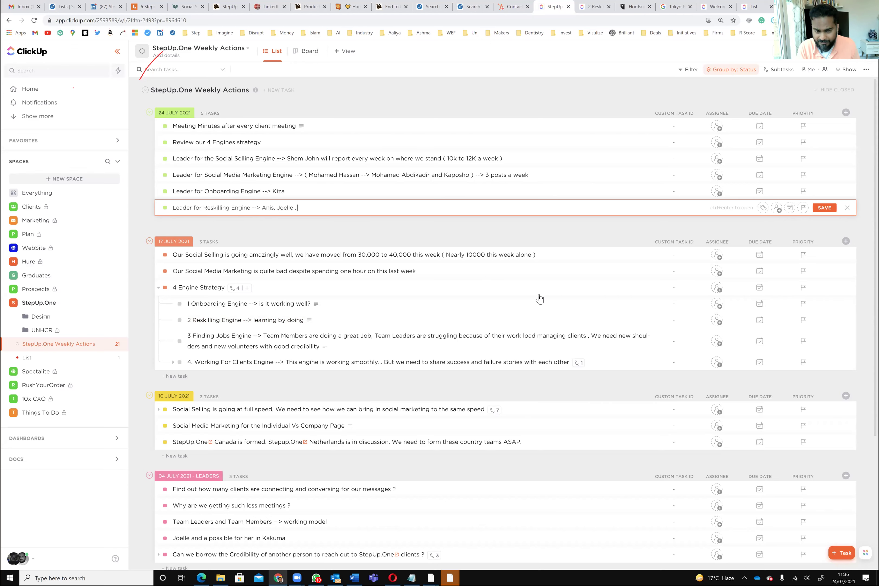
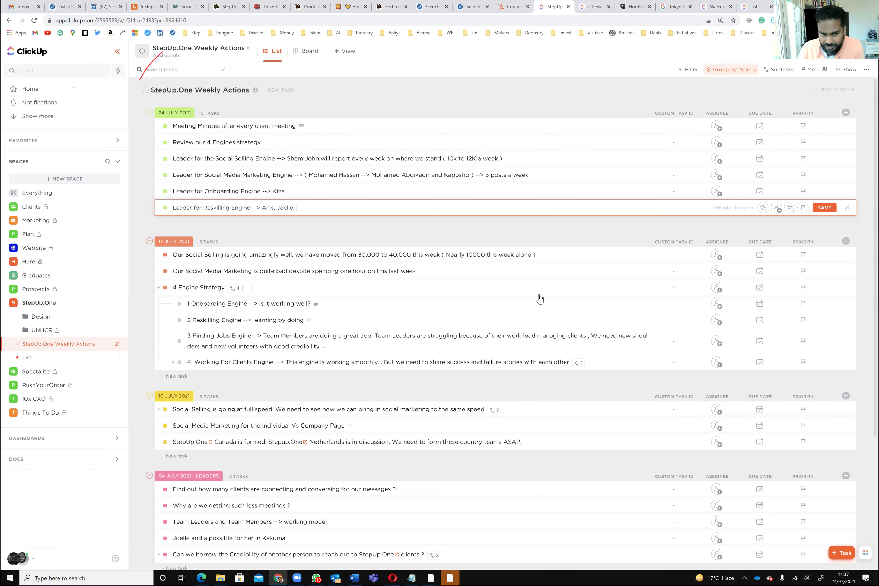
# Save the sixth 24 July 2021 task naming the leaders for the Reskilling Engine.
pyautogui.press('Return')
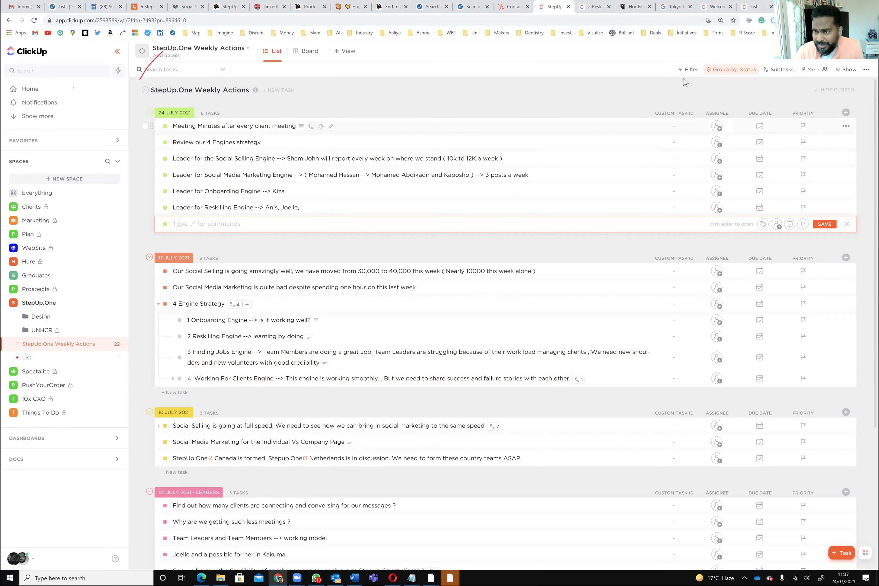
# Close the 2 Reskilling Engine task details, then go to the Design folder.
pyautogui.click(594, 7)
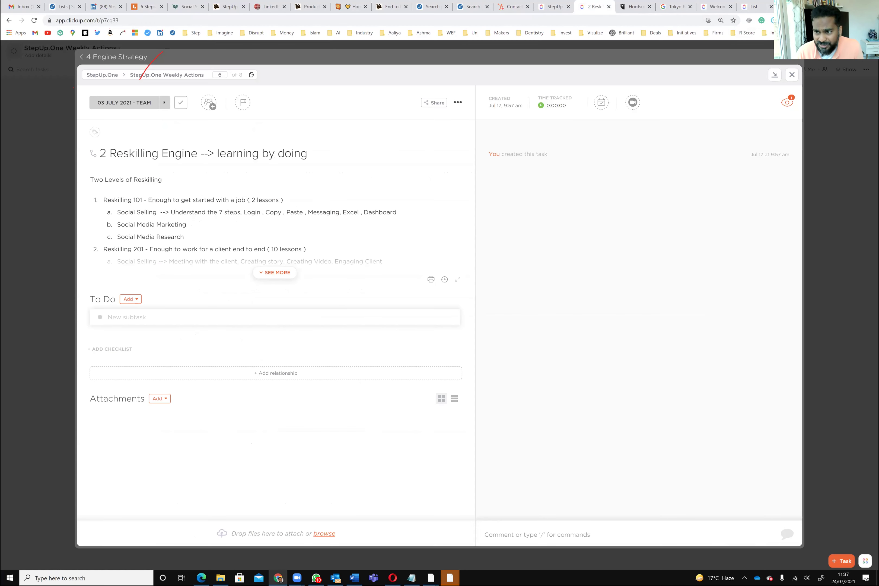
pyautogui.click(792, 75)
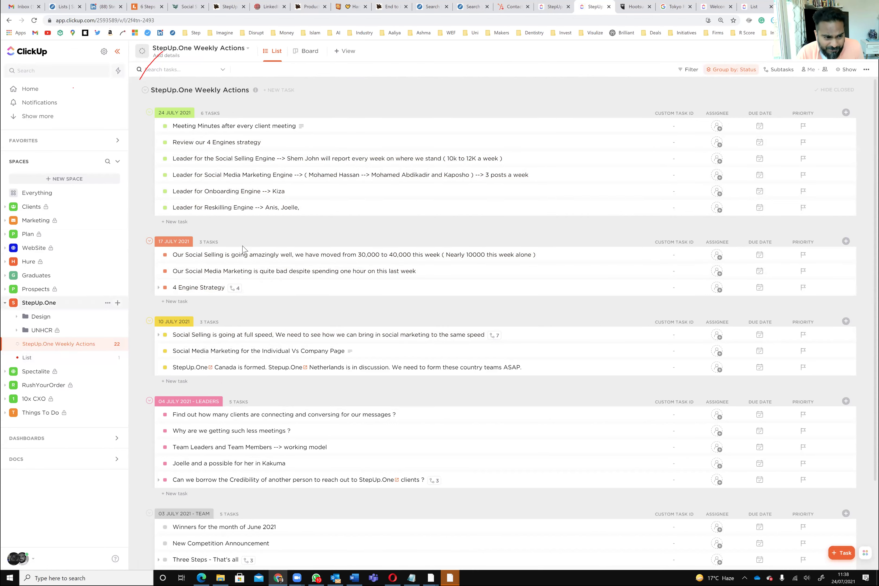
pyautogui.click(36, 320)
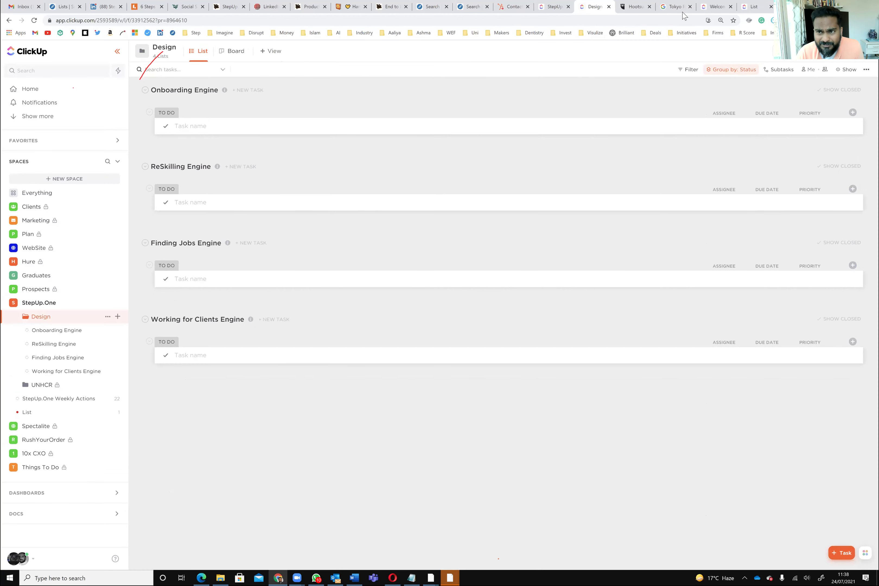
# Discard the blank 24 July task row and move on to the Sales Navigator lead results.
pyautogui.click(553, 7)
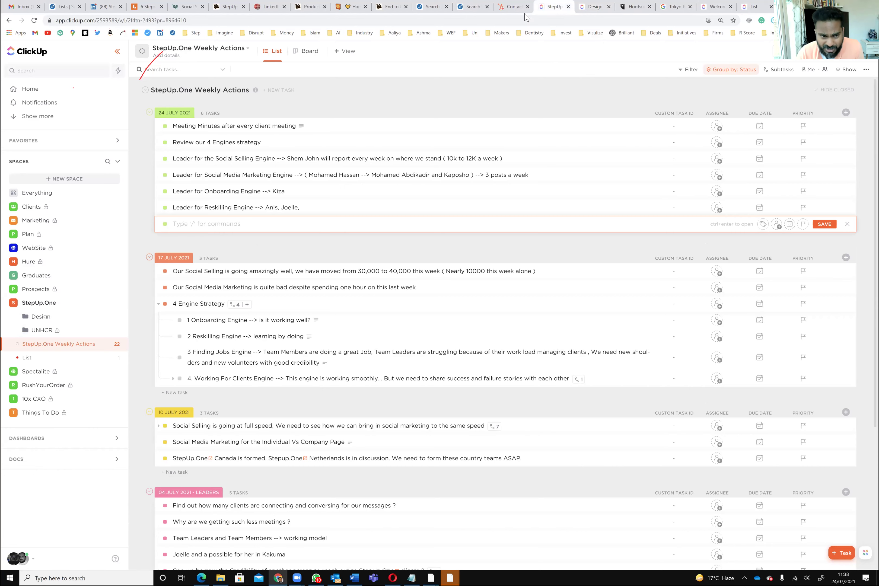
pyautogui.press('Escape')
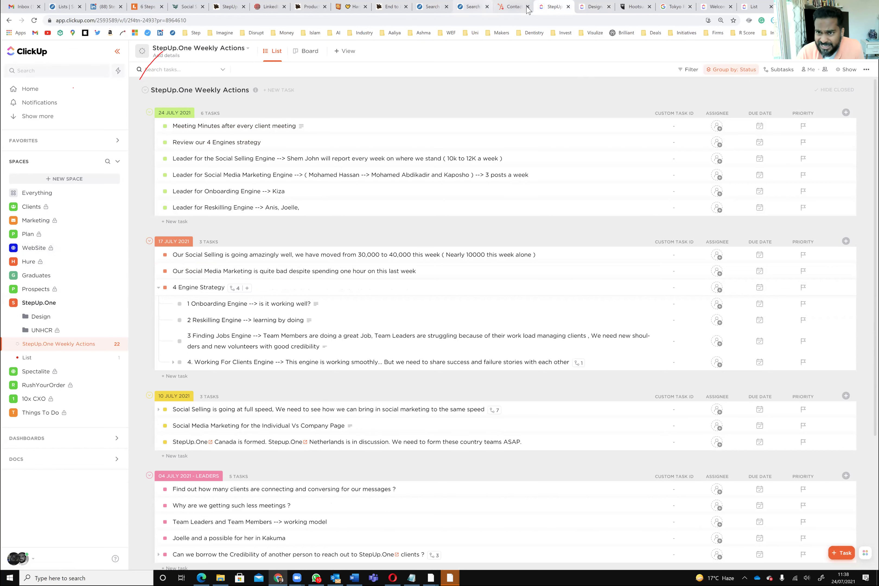
pyautogui.click(714, 6)
pyautogui.click(755, 7)
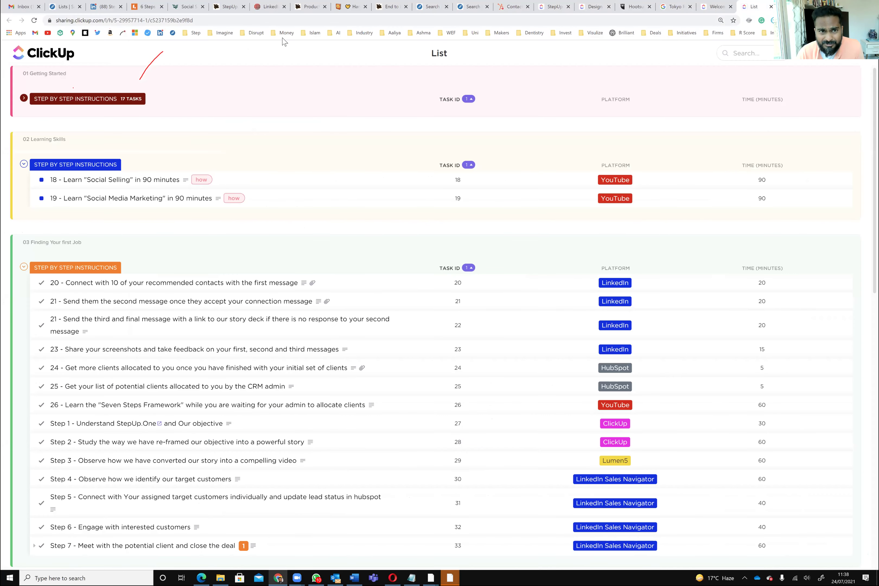
pyautogui.click(476, 11)
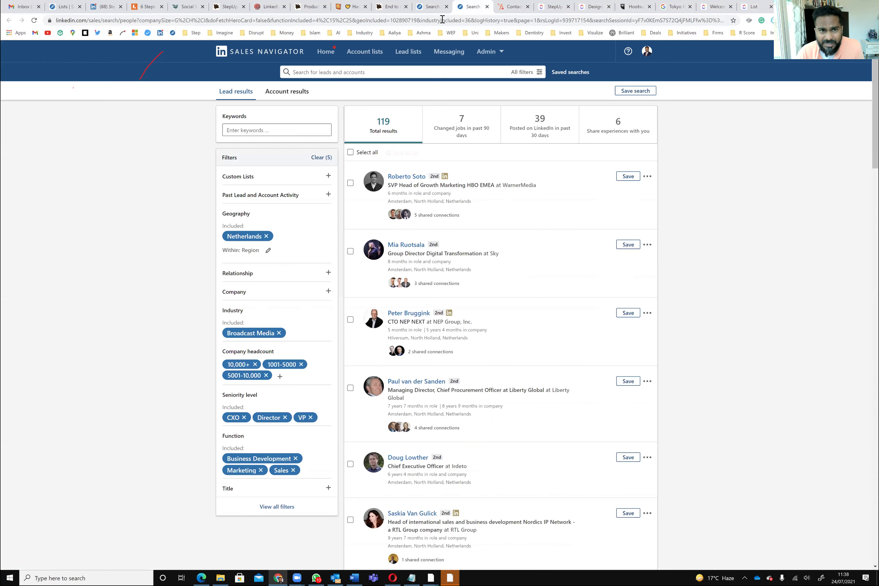
# Open LinkedIn Messaging and review the earlier refugee-reskilling partnership messages in a contact's thread.
pyautogui.click(104, 6)
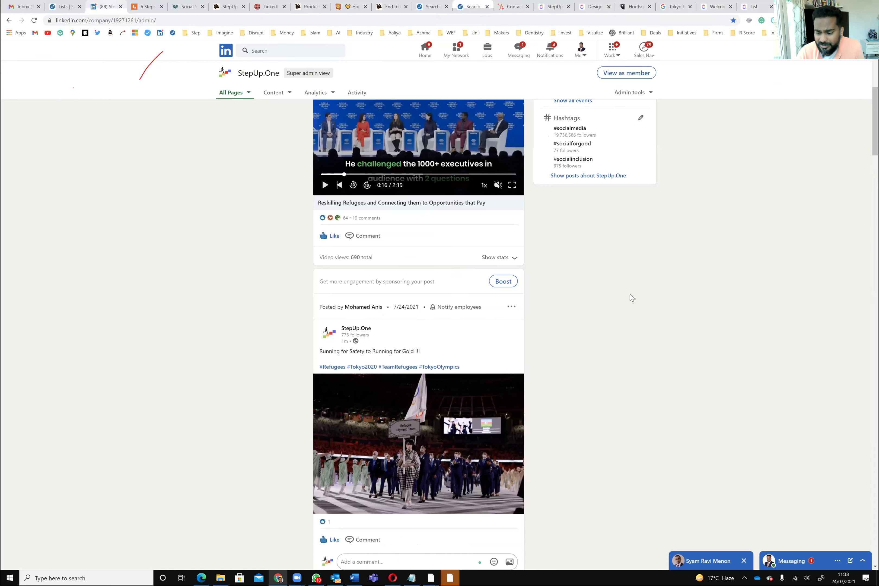
pyautogui.click(519, 57)
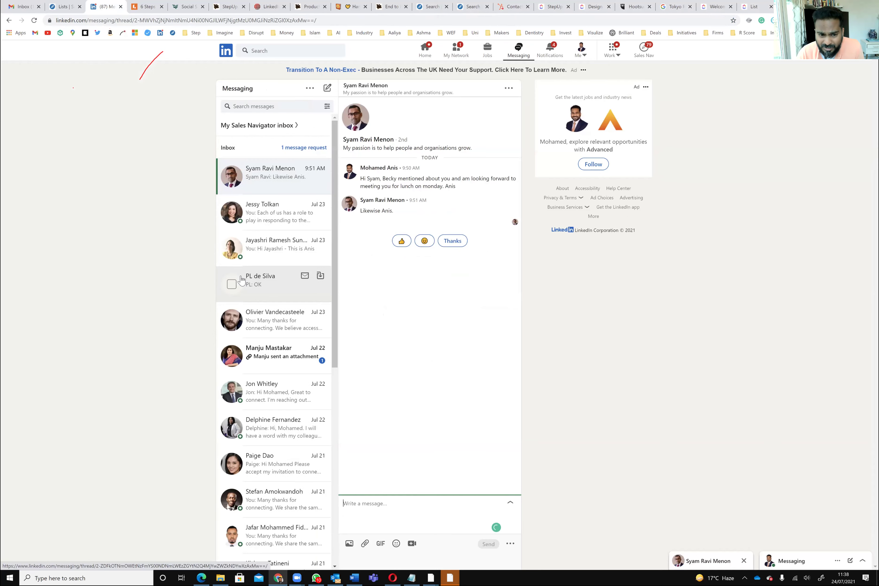
pyautogui.scroll(-4, 267, 379)
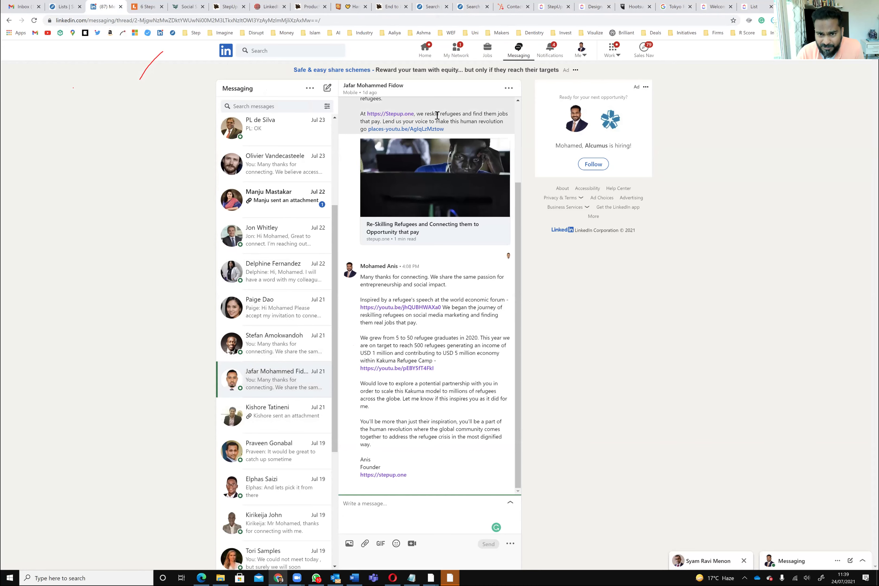
pyautogui.tripleClick(421, 115)
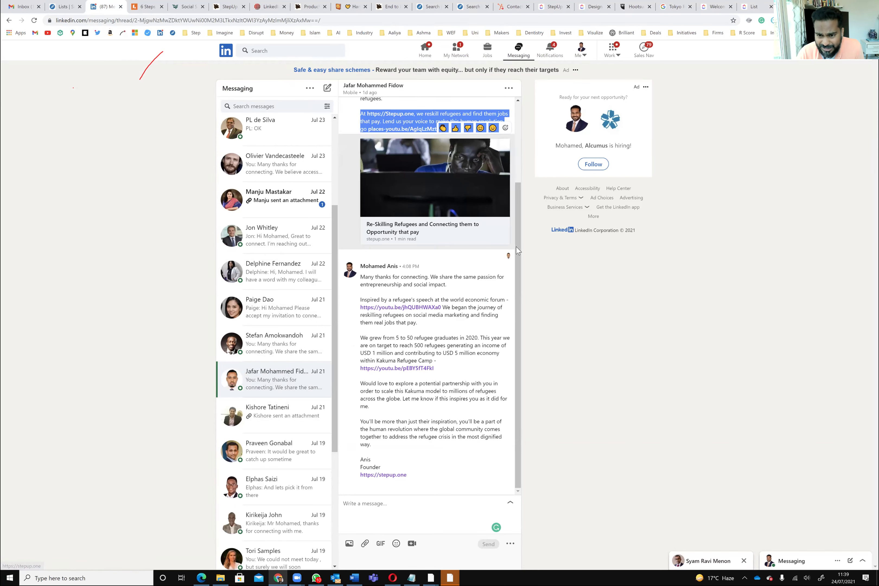
pyautogui.moveTo(361, 277)
pyautogui.mouseDown()
pyautogui.moveTo(405, 282)
pyautogui.moveTo(422, 474)
pyautogui.mouseUp()
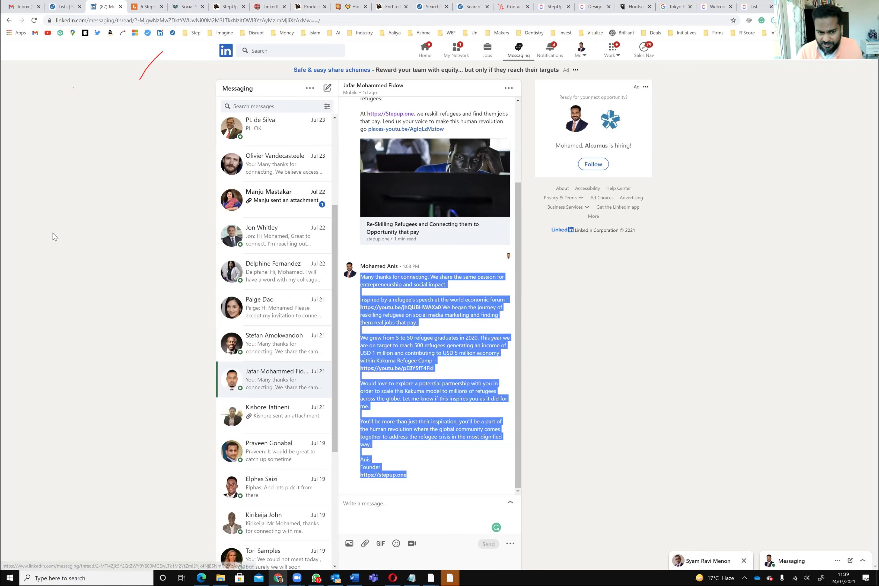
pyautogui.click(52, 254)
pyautogui.scroll(5, 288, 303)
pyautogui.scroll(3, 419, 192)
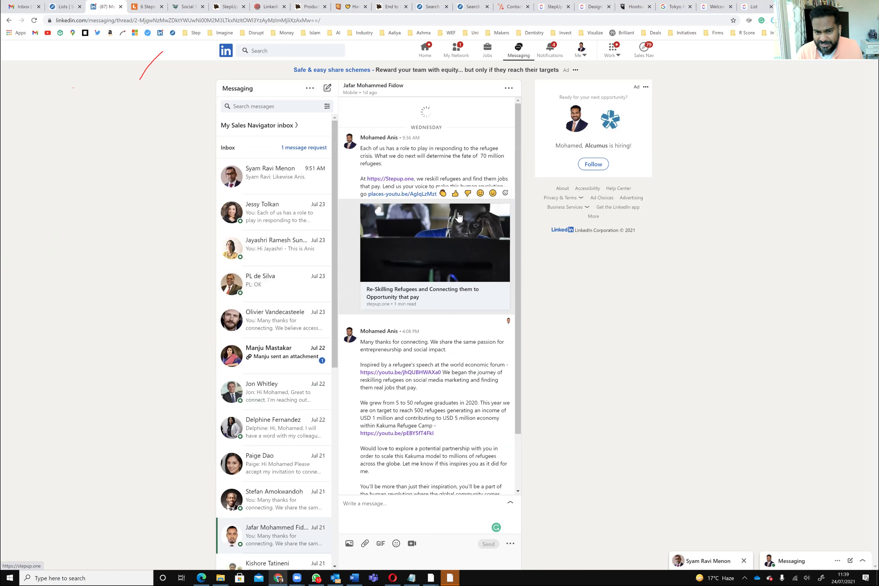
# Select both paragraphs of the opening message about reskilling refugees, including its links.
pyautogui.tripleClick(420, 192)
pyautogui.moveTo(420, 192); pyautogui.dragTo(461, 231)
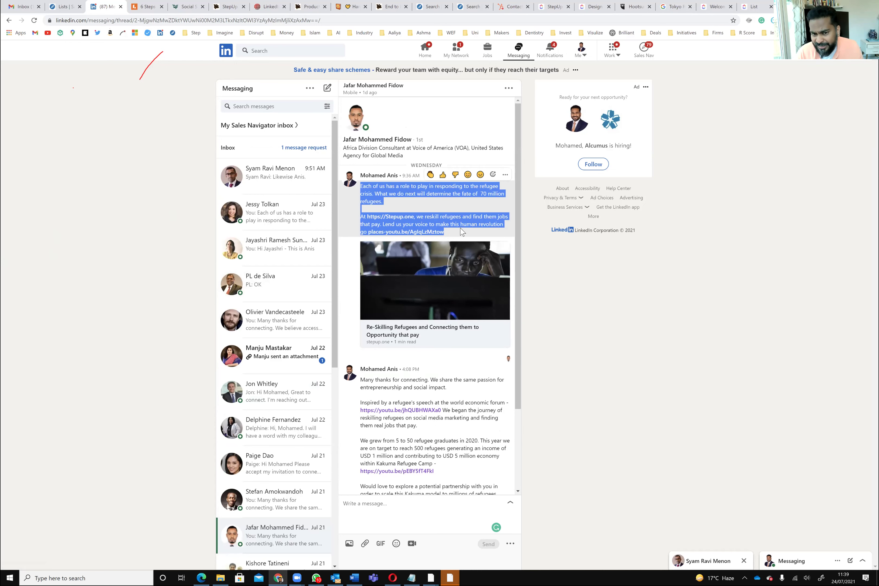
pyautogui.tripleClick(466, 190)
pyautogui.tripleClick(394, 194)
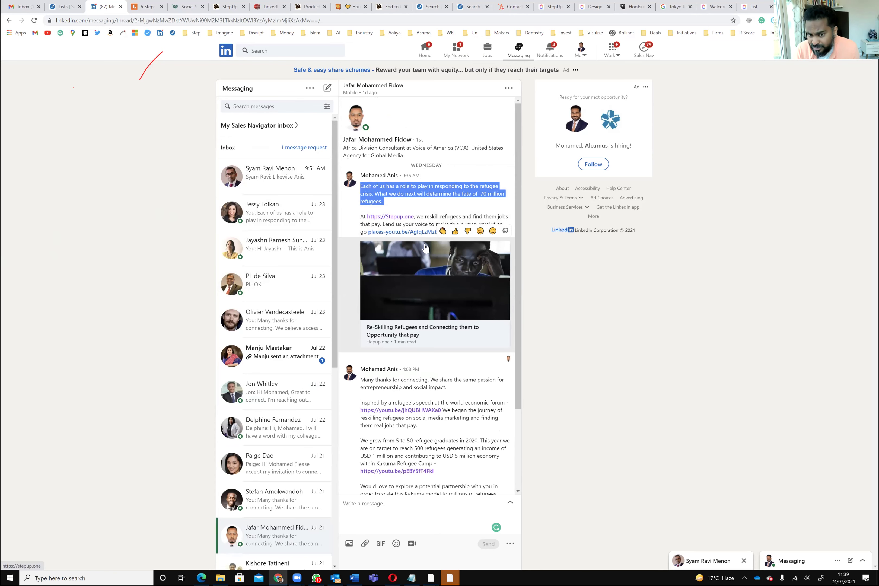
pyautogui.tripleClick(388, 228)
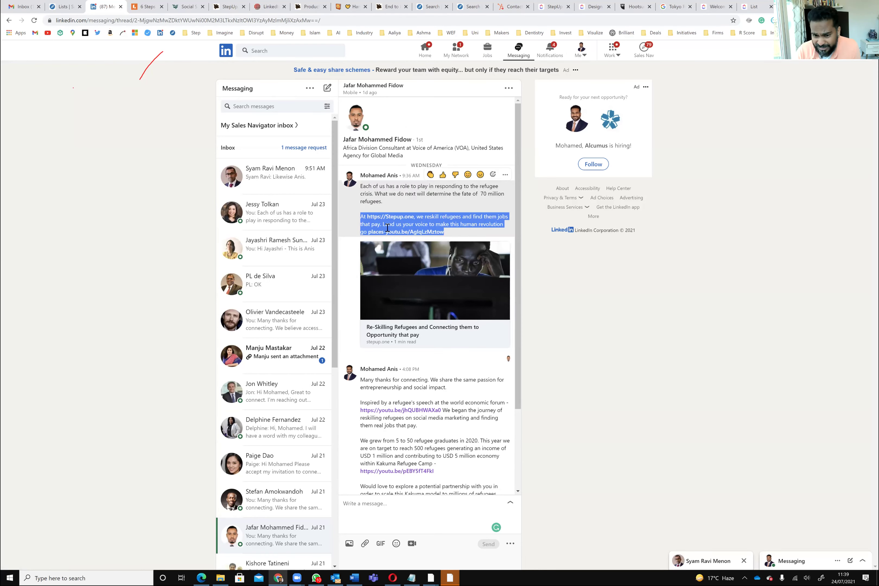
pyautogui.doubleClick(380, 198)
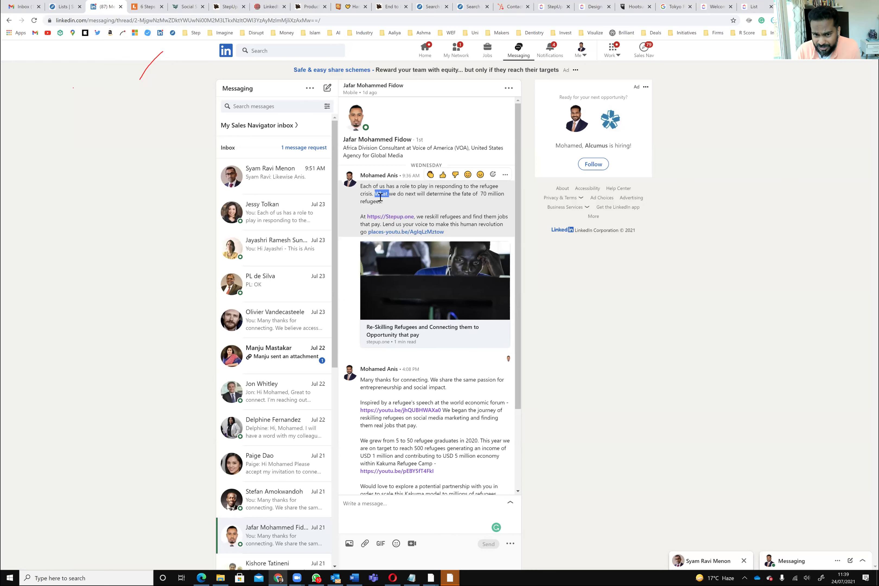
pyautogui.moveTo(381, 197); pyautogui.dragTo(462, 235)
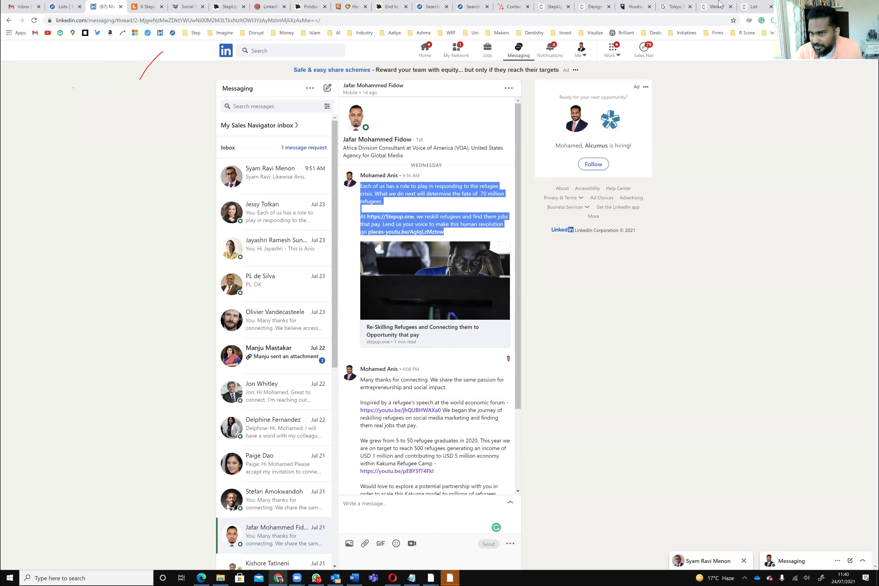
pyautogui.click(676, 8)
# Look over the Welcome to StepUp.One doc and End to End Walkthrough page, then return to Weekly Actions.
pyautogui.hotkey('ctrl', 'Tab')
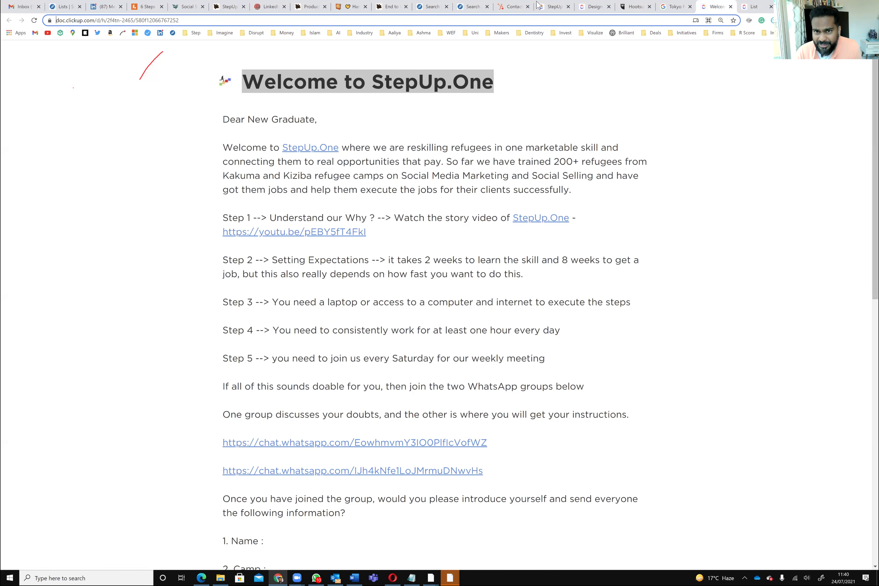
pyautogui.click(396, 5)
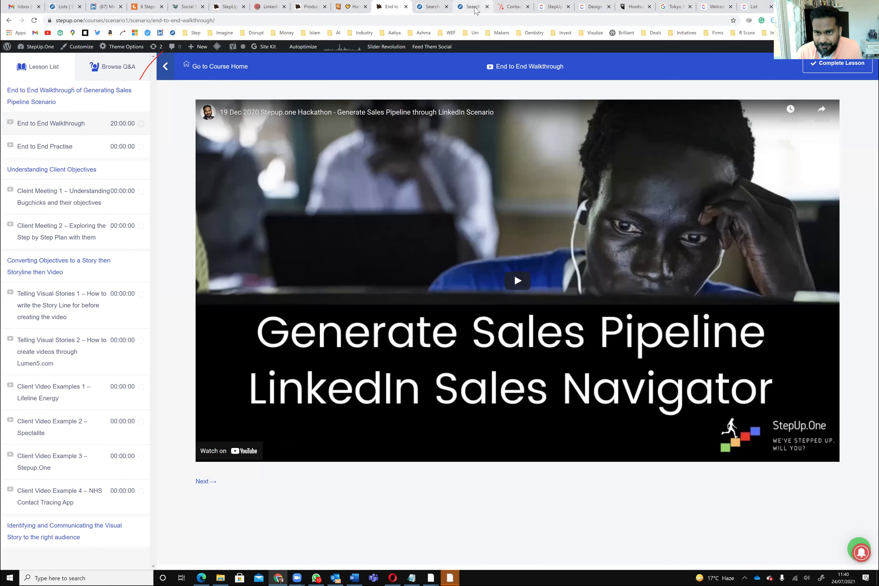
pyautogui.click(561, 8)
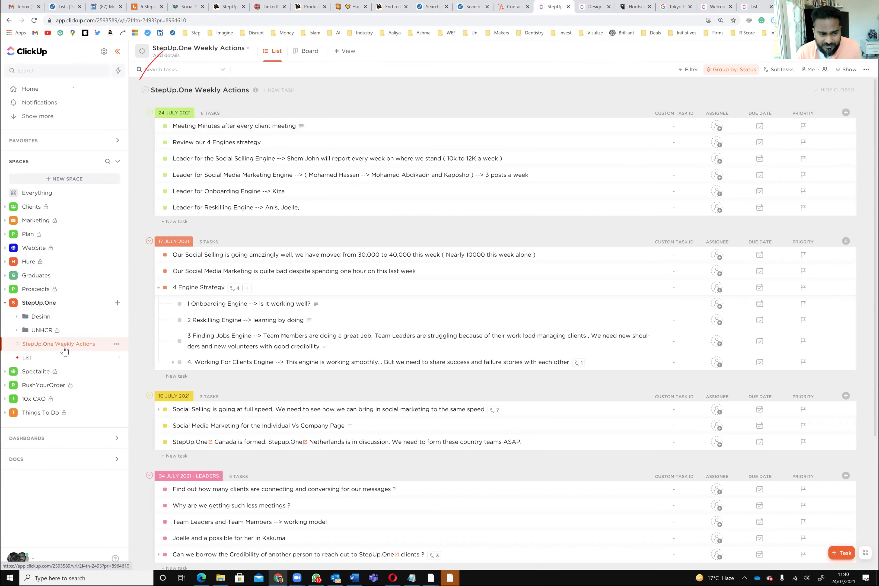
# Open task 21 'Send them the second message once they accept your connection message' from Graduates > Onboarding Template.
pyautogui.click(26, 359)
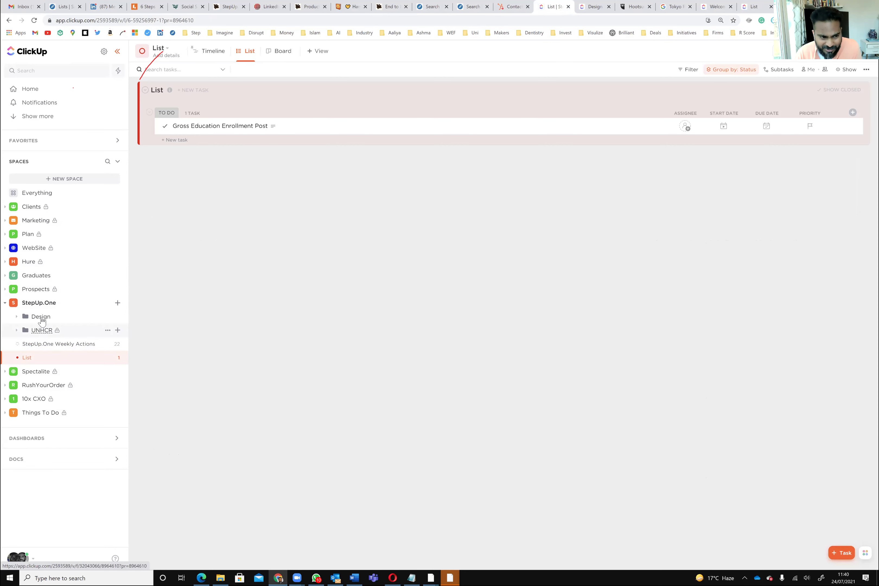
pyautogui.click(41, 306)
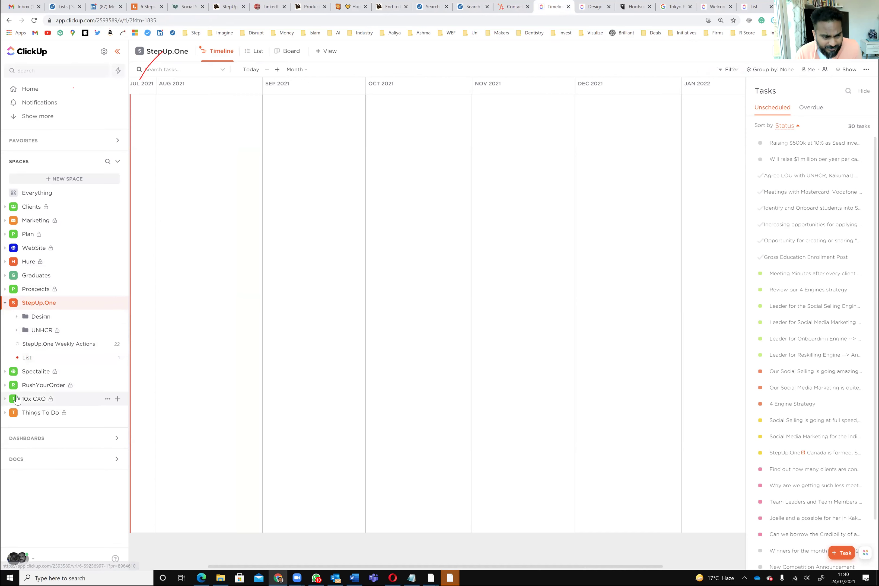
pyautogui.click(6, 290)
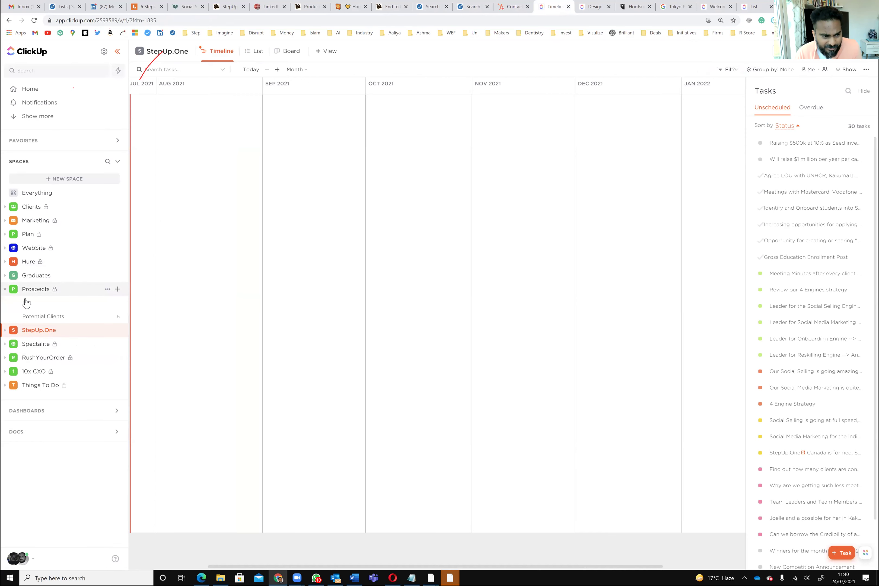
pyautogui.click(5, 276)
pyautogui.click(44, 290)
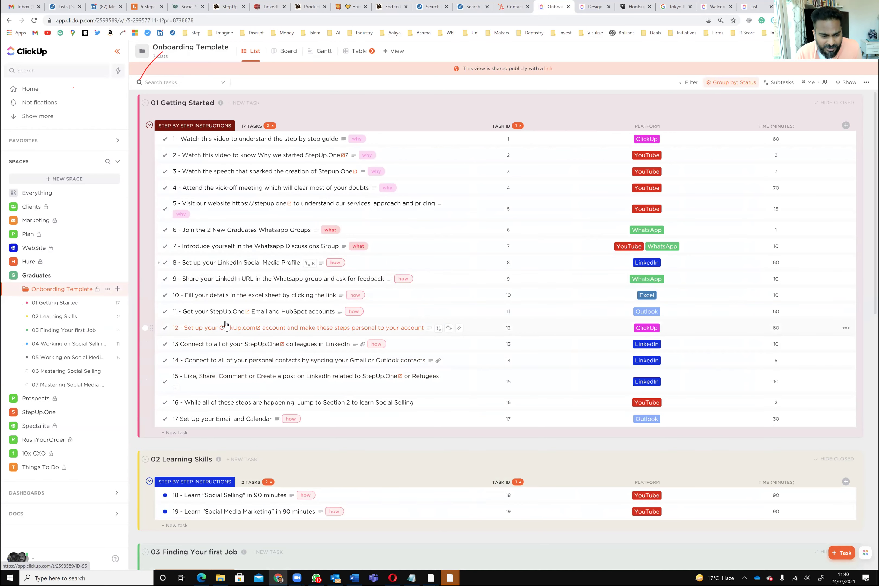
pyautogui.scroll(-7, 225, 324)
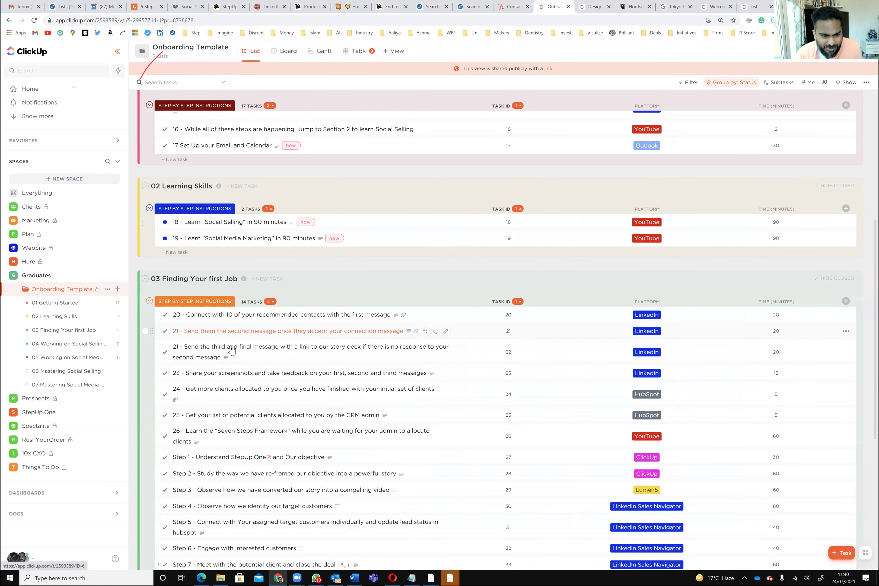
pyautogui.click(240, 333)
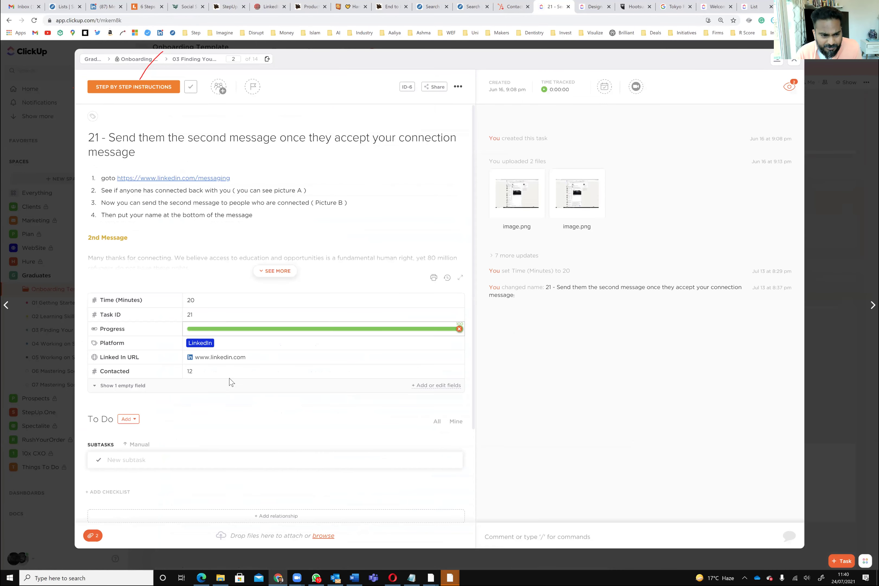
# Expand task 21's full description and duplicate its browser tab.
pyautogui.click(277, 271)
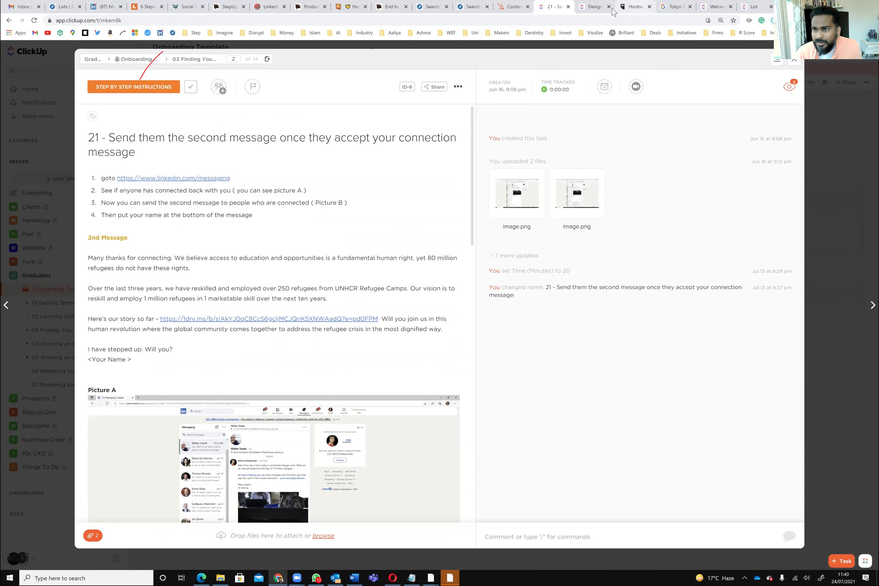
pyautogui.rightClick(555, 8)
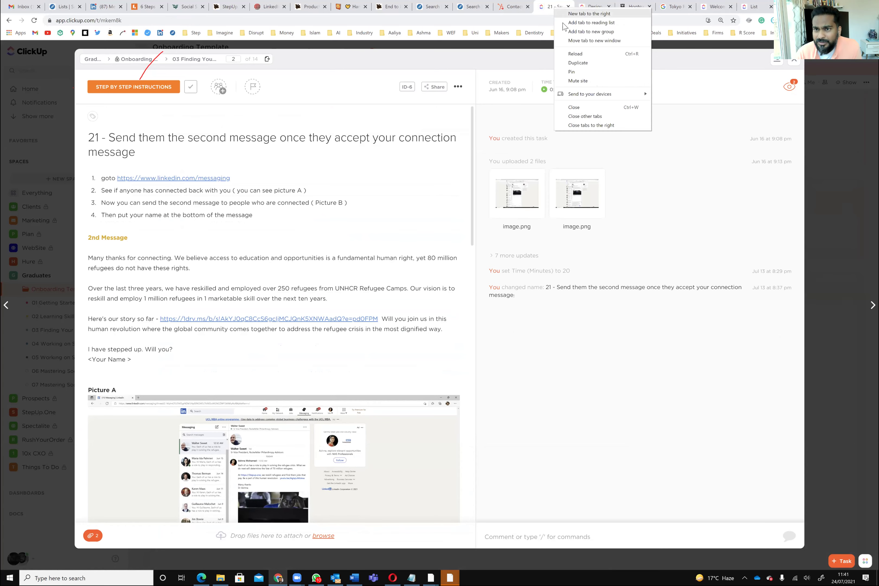
pyautogui.click(577, 64)
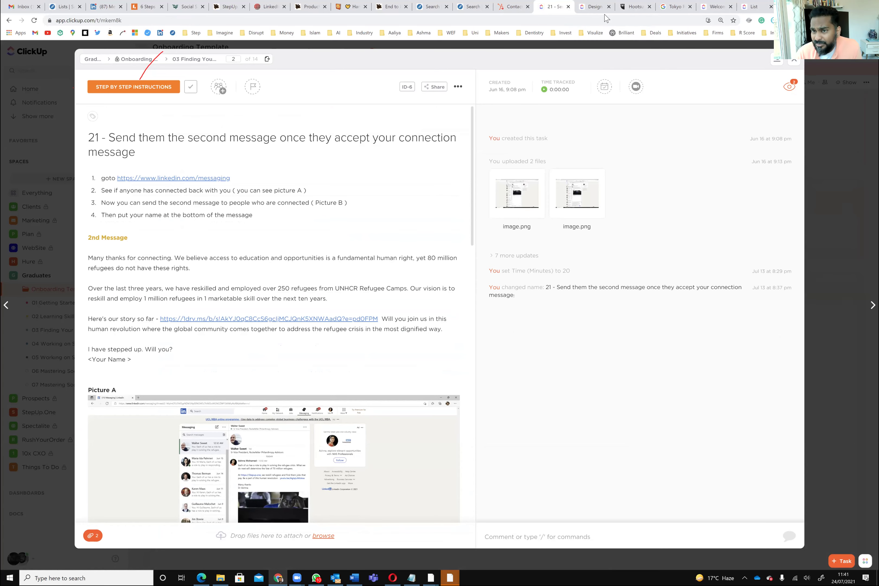
# Return to the Design list and expand the workspace's Docs section in the sidebar.
pyautogui.click(613, 11)
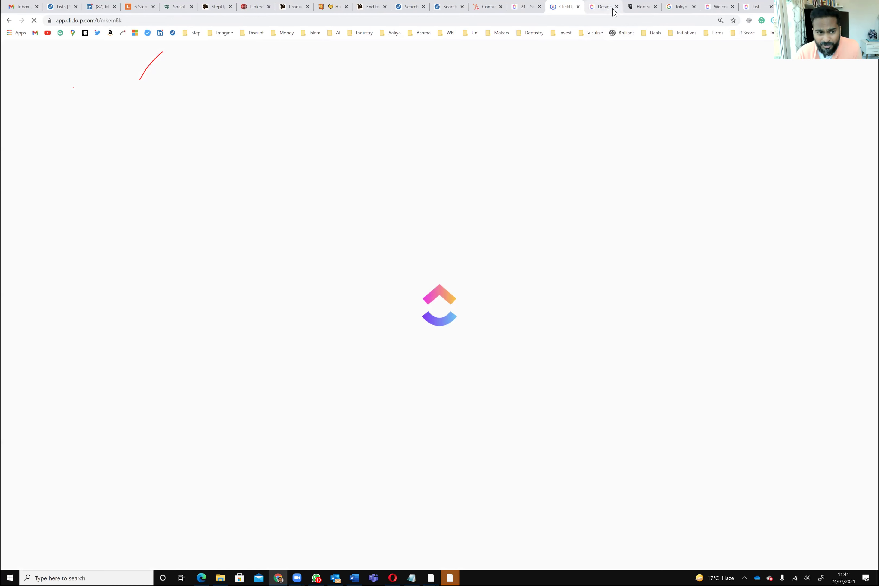
pyautogui.click(532, 7)
pyautogui.click(594, 9)
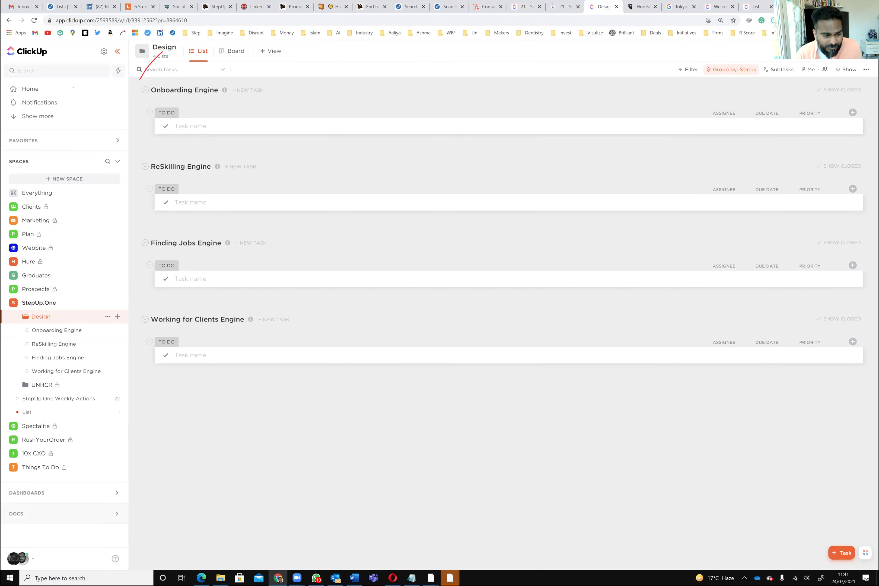
pyautogui.click(23, 513)
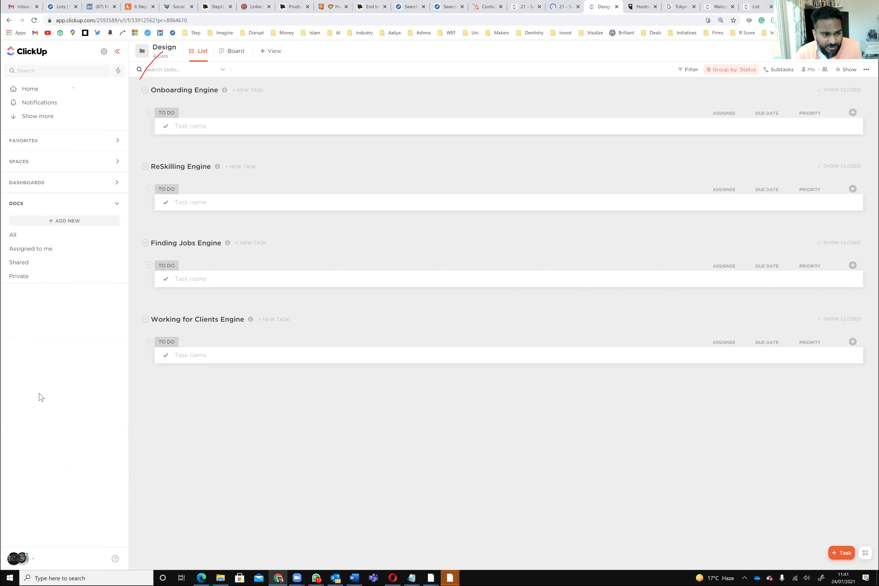
# Open the 'Potential Clients - Stepup.One Messages' doc from all workspace docs.
pyautogui.click(24, 238)
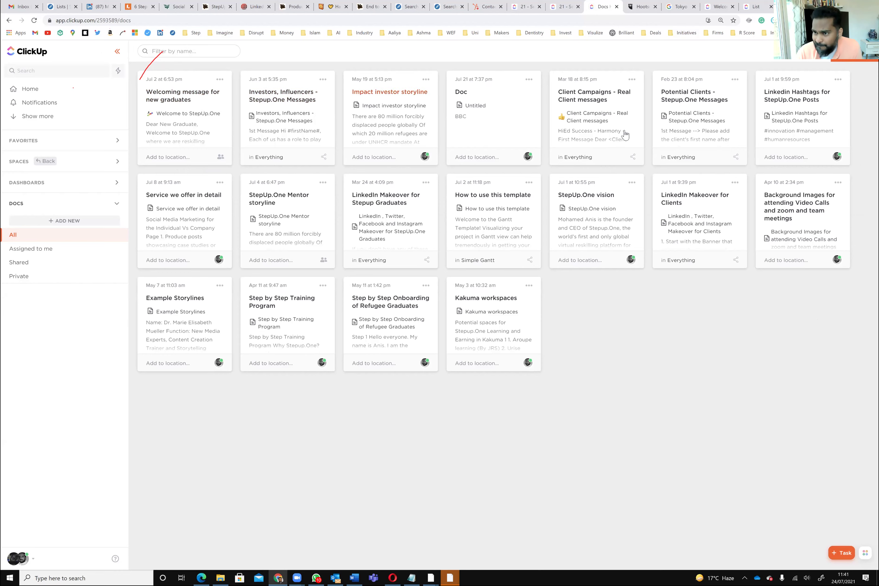
pyautogui.click(694, 140)
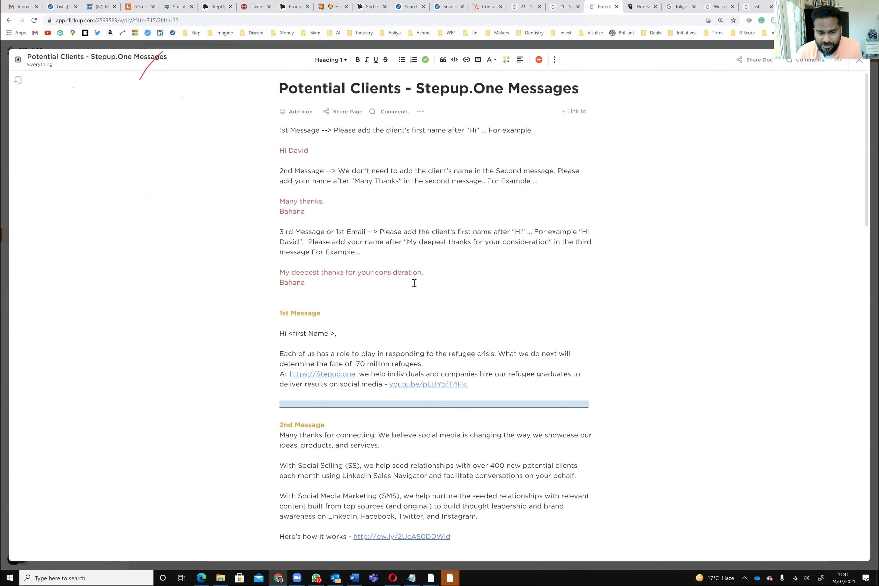
pyautogui.scroll(-9, 297, 146)
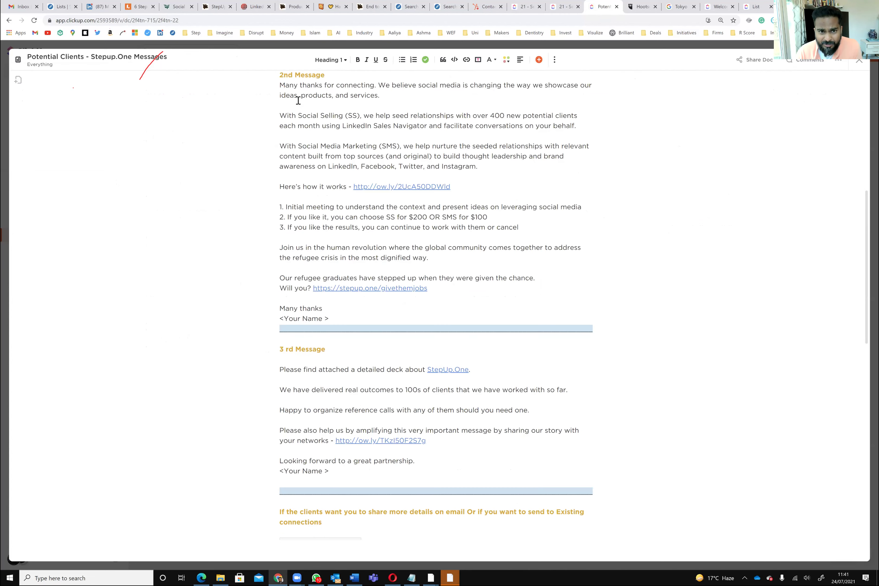
pyautogui.scroll(1, 416, 113)
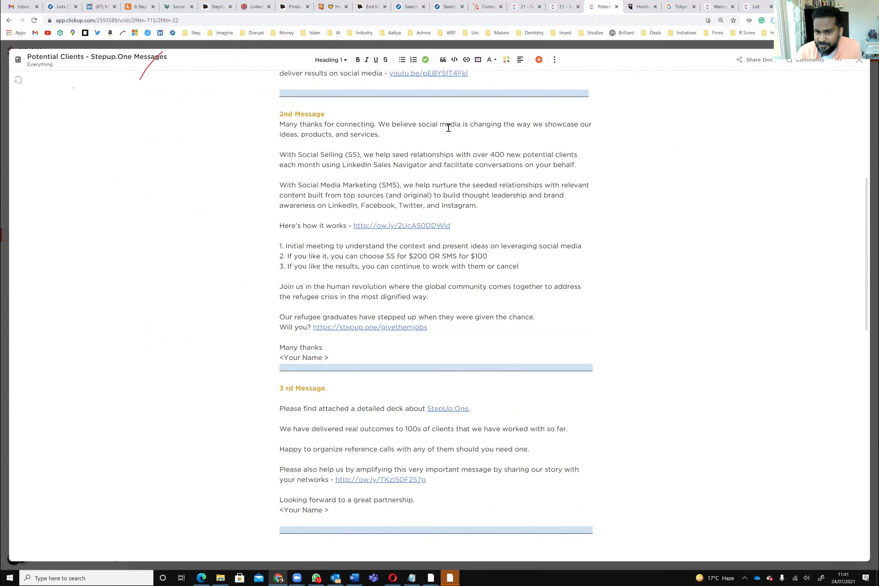
# Copy the entire 2nd Message text and go back to LinkedIn messaging.
pyautogui.tripleClick(450, 126)
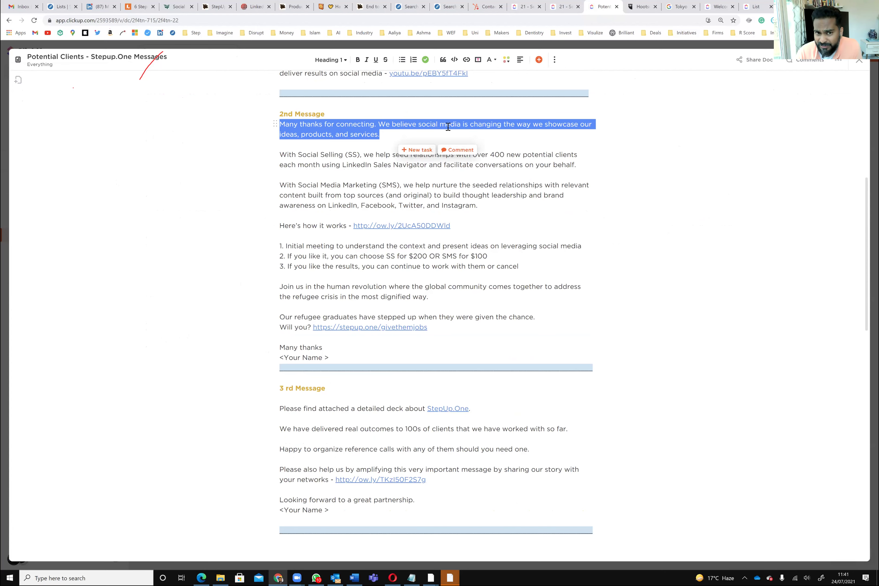
pyautogui.click(282, 129)
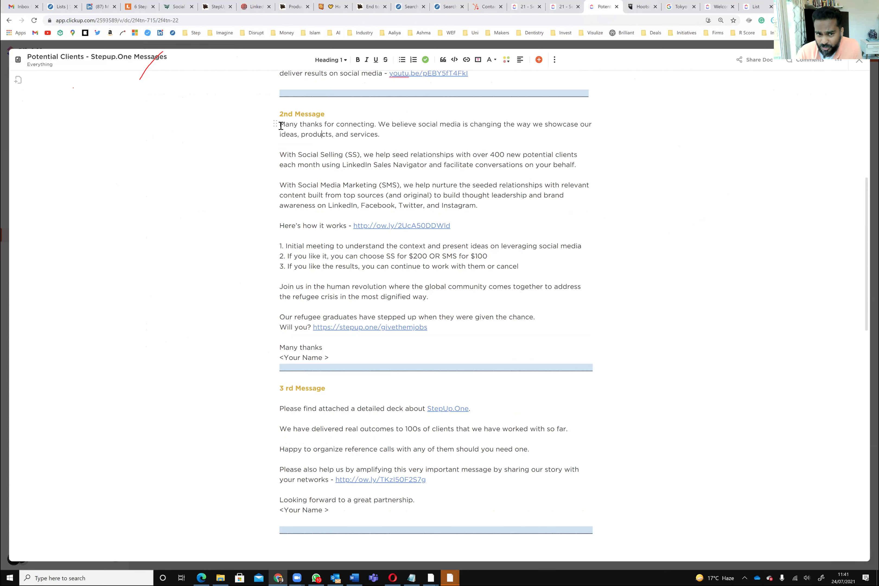
pyautogui.moveTo(281, 126); pyautogui.dragTo(372, 257)
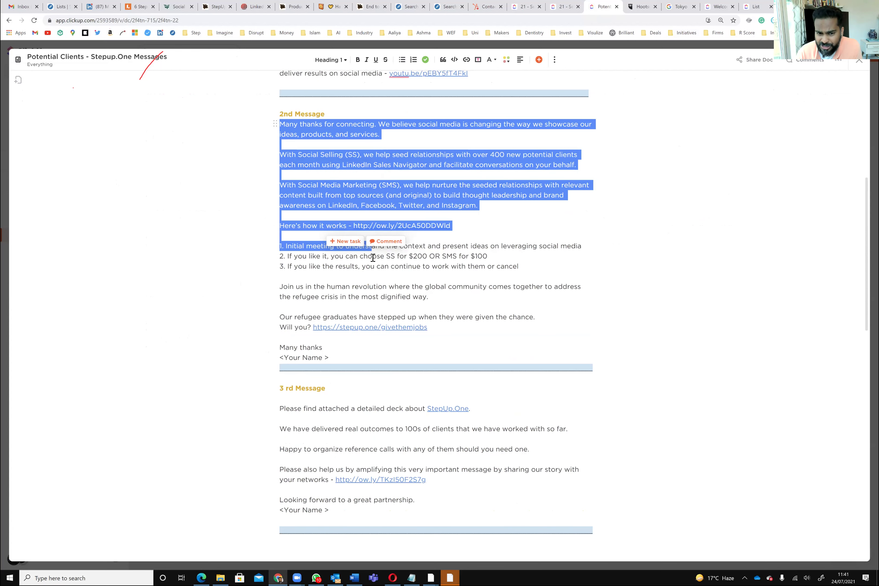
pyautogui.moveTo(404, 334); pyautogui.dragTo(410, 358)
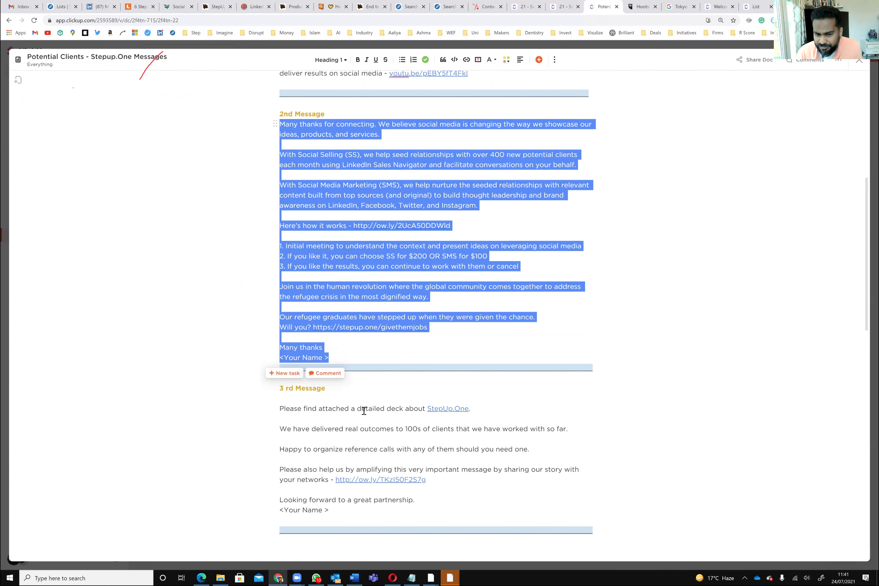
pyautogui.rightClick(331, 196)
pyautogui.click(348, 223)
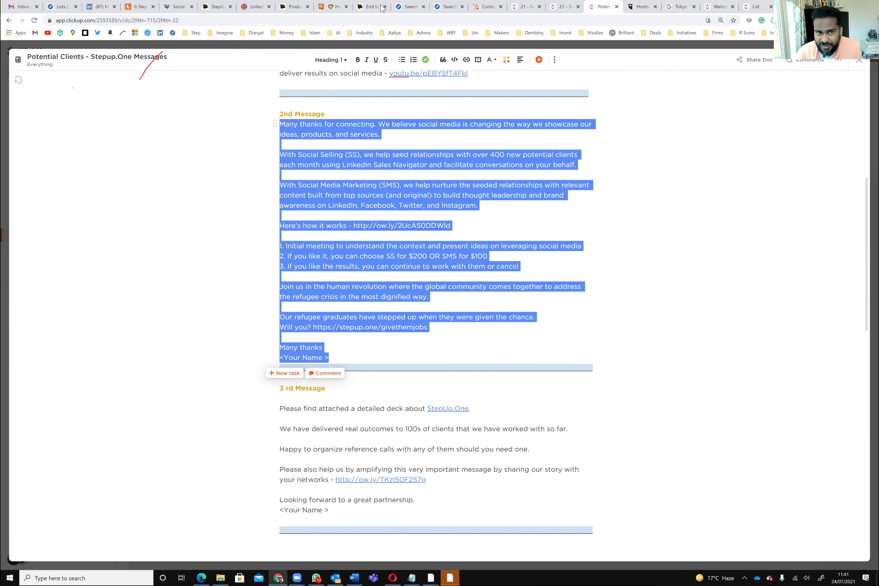
pyautogui.click(96, 7)
pyautogui.click(282, 108)
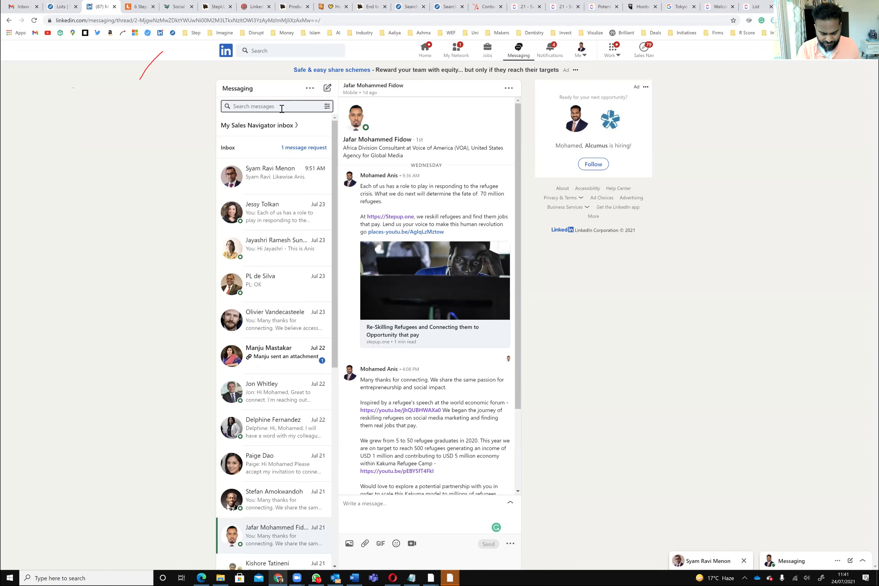
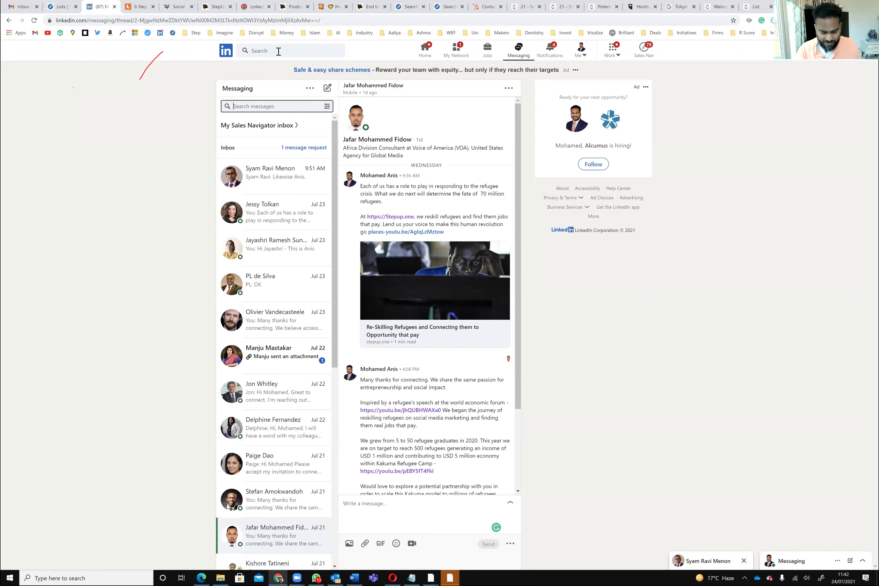
# Search LinkedIn for the refugee graduate connection and open their profile.
pyautogui.click(278, 52)
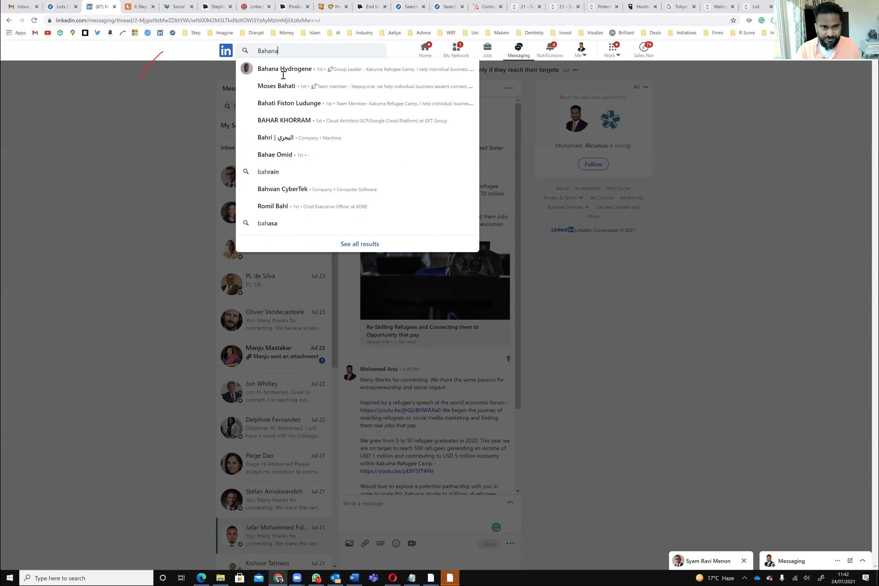
pyautogui.click(282, 74)
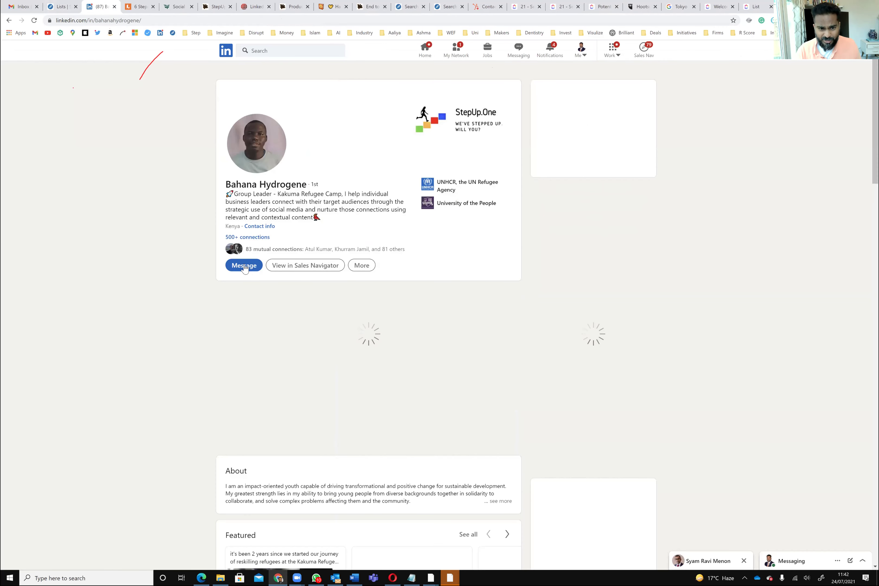
# Paste the copied 2nd Message into a chat with the connection and send it.
pyautogui.click(244, 265)
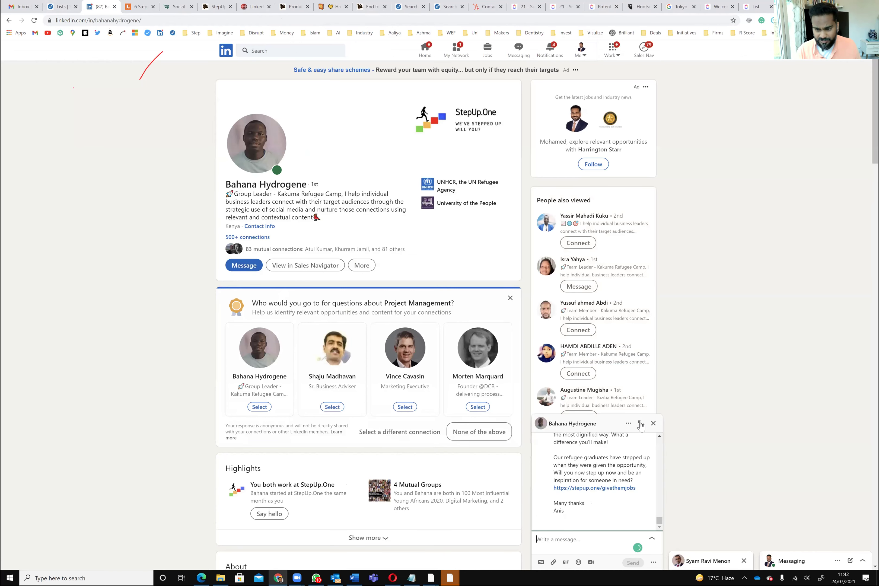
pyautogui.hotkey('ctrl', 'v')
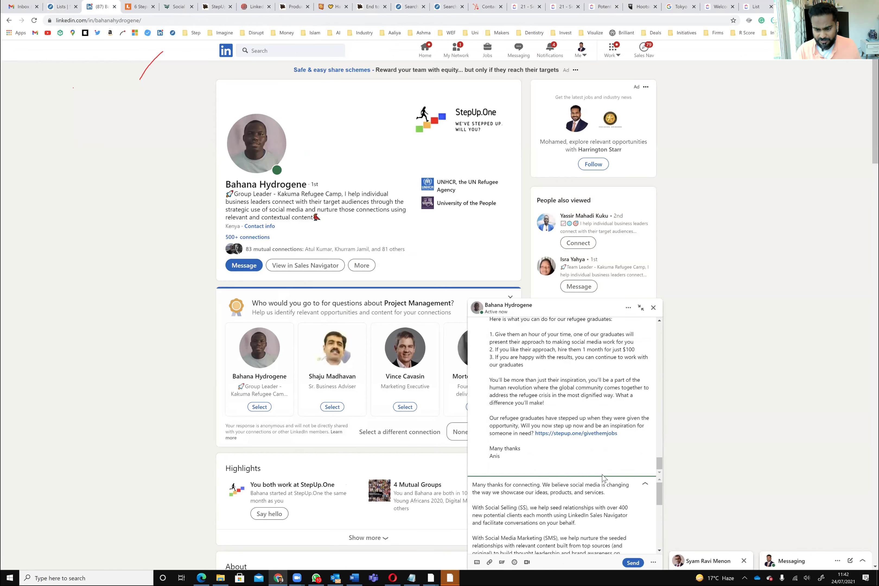
pyautogui.click(633, 563)
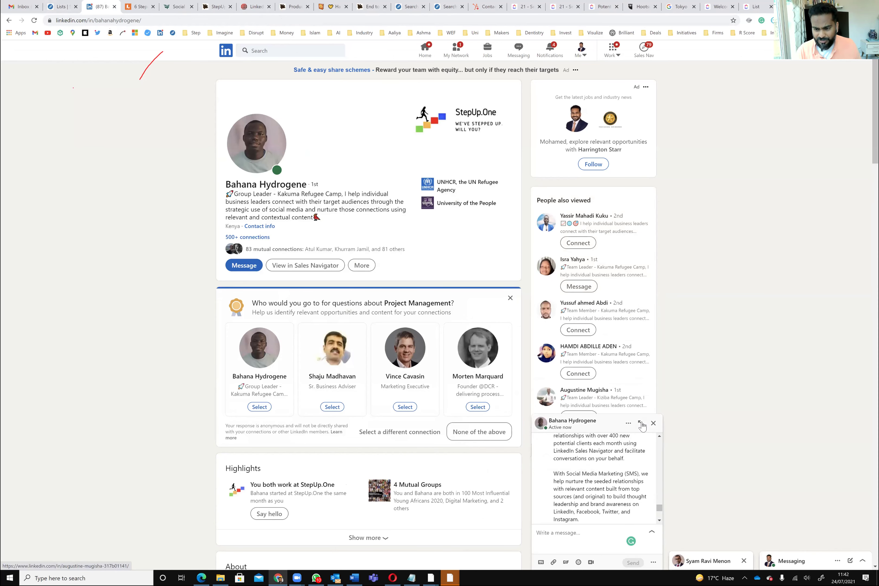
# Enlarge the chat and verify the full message arrived, including the SS and SMS prices line.
pyautogui.click(640, 423)
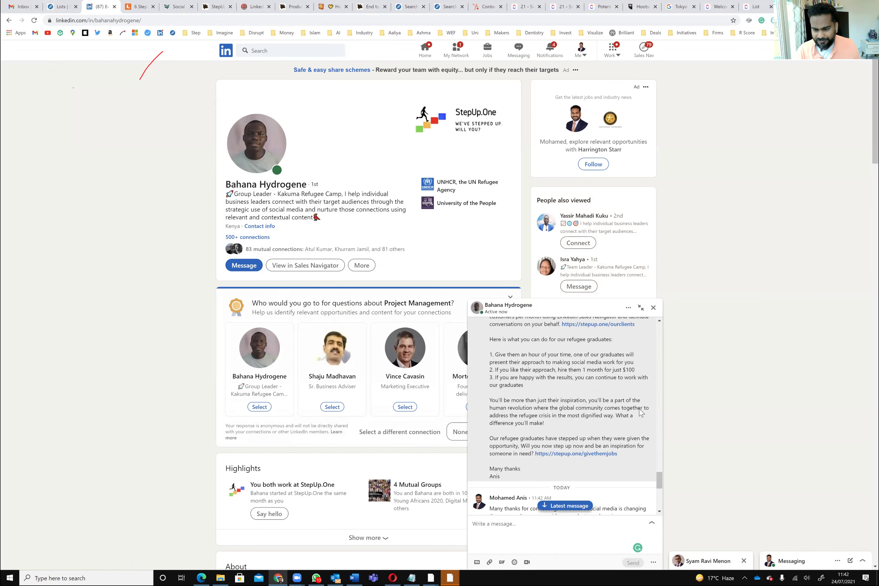
pyautogui.scroll(-4, 640, 412)
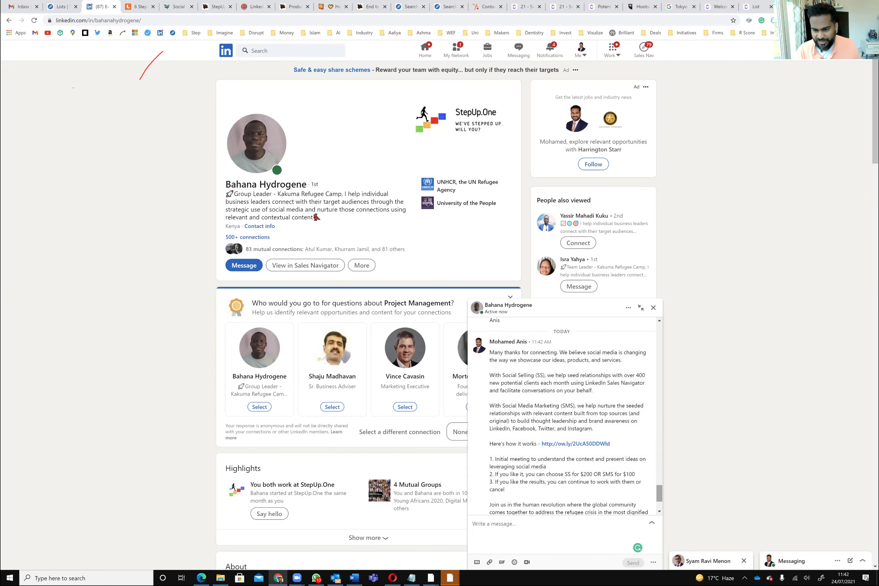
pyautogui.scroll(-3, 565, 416)
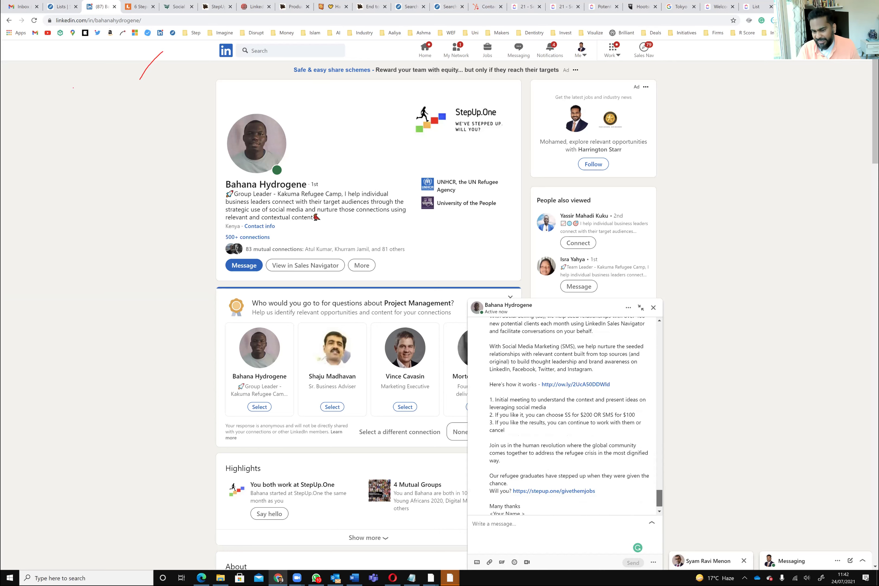
pyautogui.scroll(-1, 570, 416)
pyautogui.scroll(3, 565, 416)
pyautogui.scroll(-3, 565, 416)
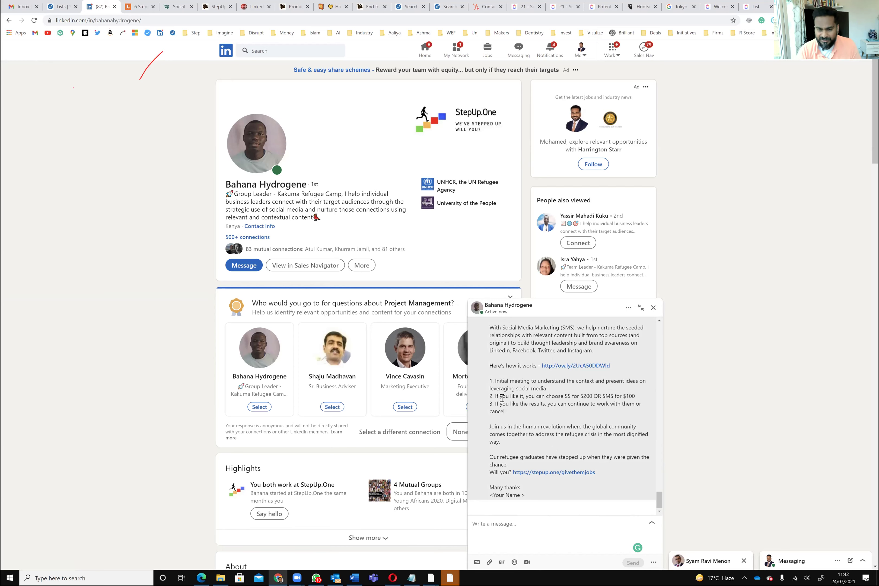
pyautogui.tripleClick(506, 391)
# Select the pricing step and then the whole text of the pitch message already sent on LinkedIn.
pyautogui.tripleClick(507, 397)
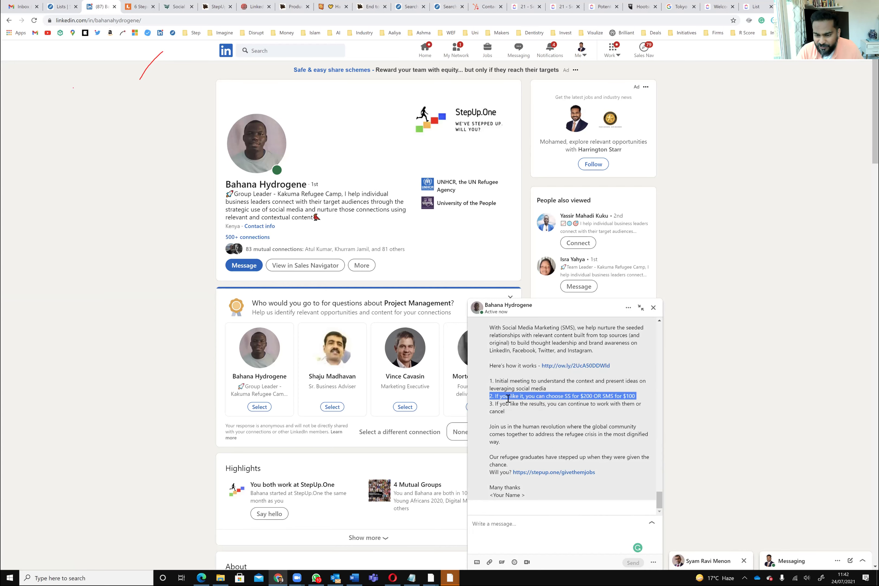
pyautogui.tripleClick(507, 419)
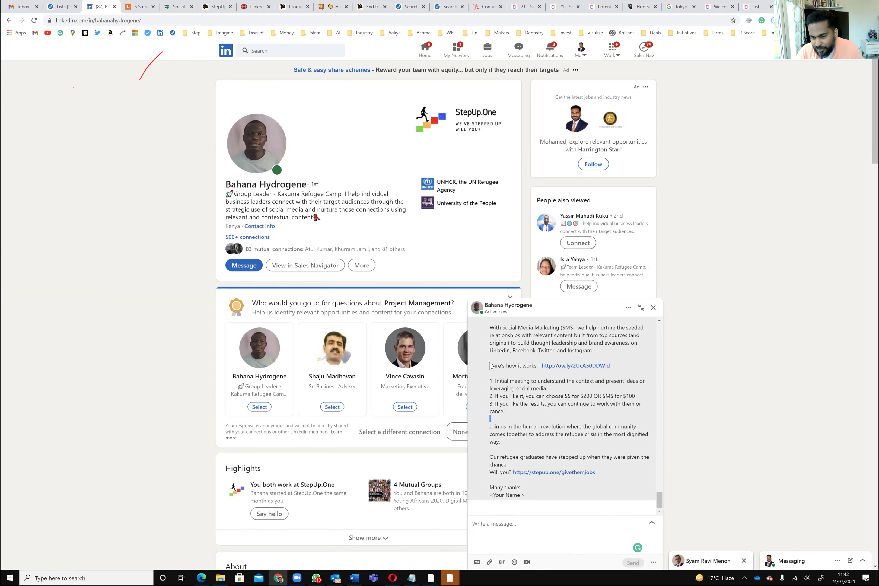
pyautogui.scroll(3, 495, 351)
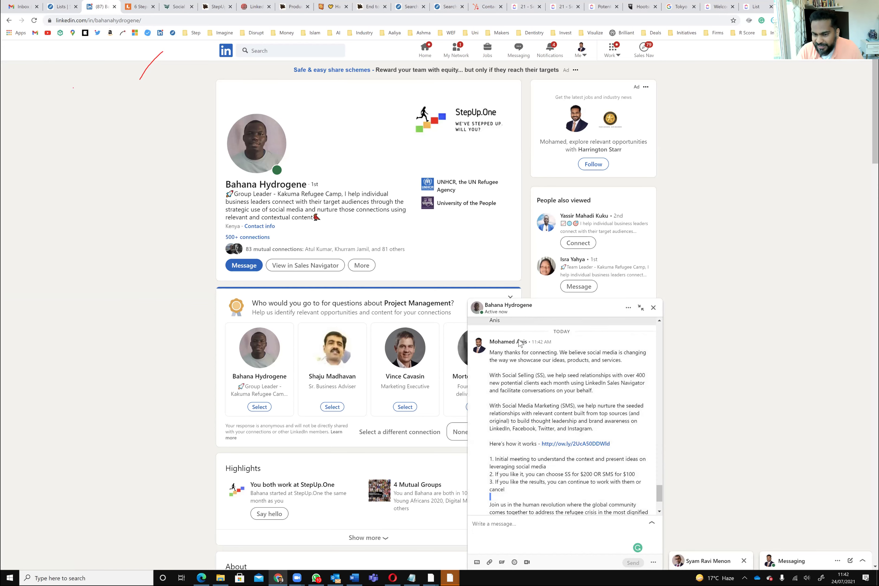
pyautogui.moveTo(522, 355); pyautogui.dragTo(507, 518)
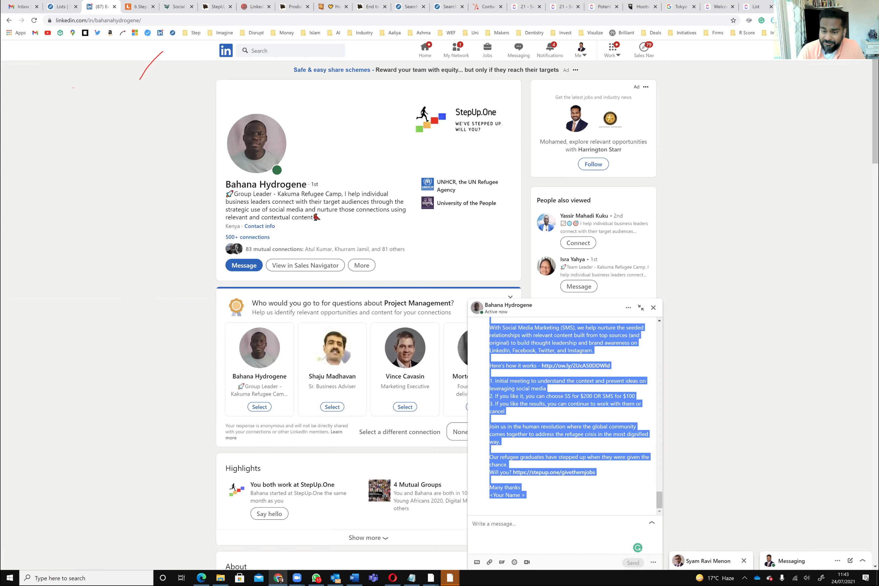
pyautogui.scroll(3, 574, 416)
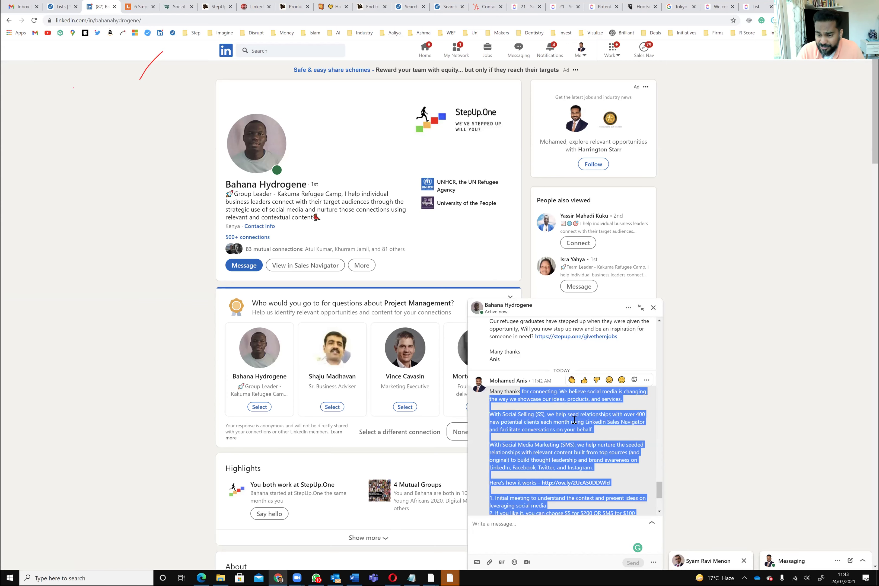
pyautogui.scroll(-3, 572, 421)
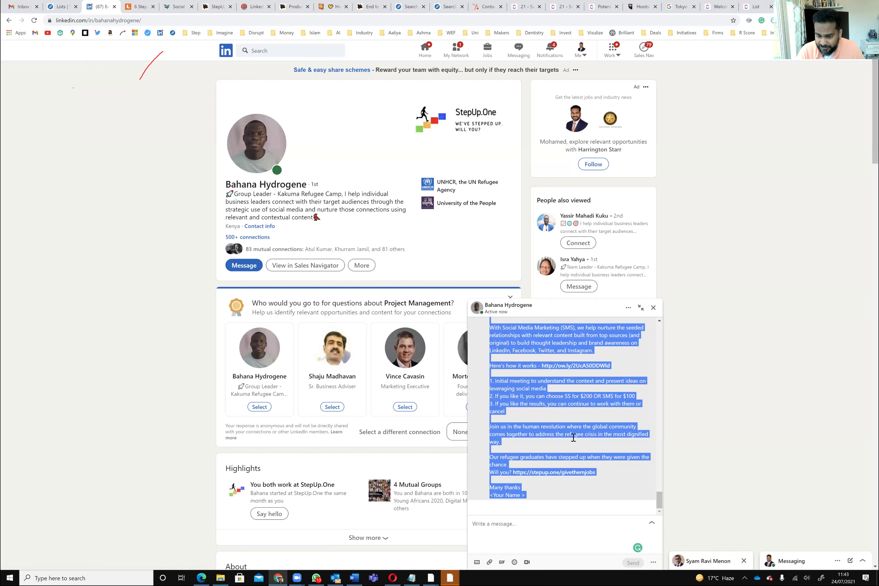
# Check the sent message's name placeholder and first three paragraphs, then return to ClickUp task 21.
pyautogui.click(507, 495)
pyautogui.moveTo(490, 495); pyautogui.dragTo(525, 495)
pyautogui.scroll(3, 520, 479)
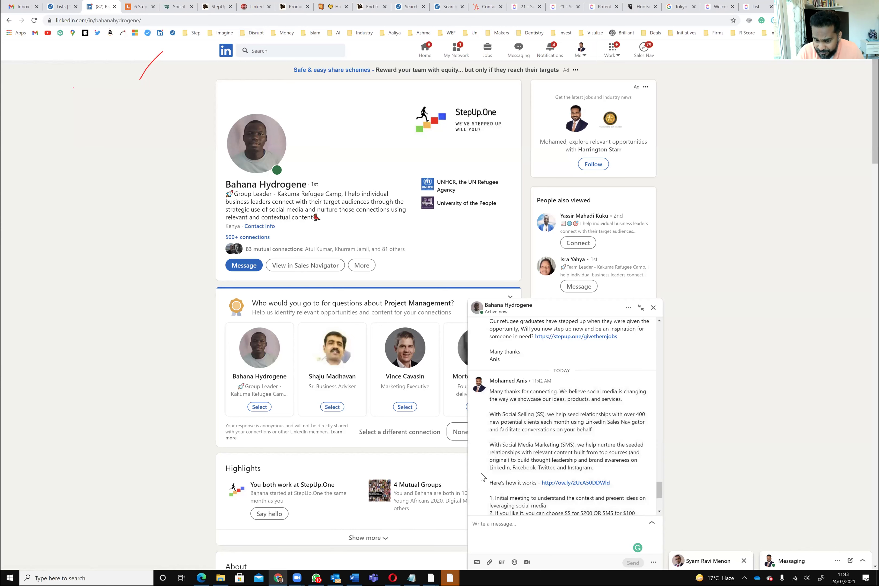
pyautogui.tripleClick(510, 392)
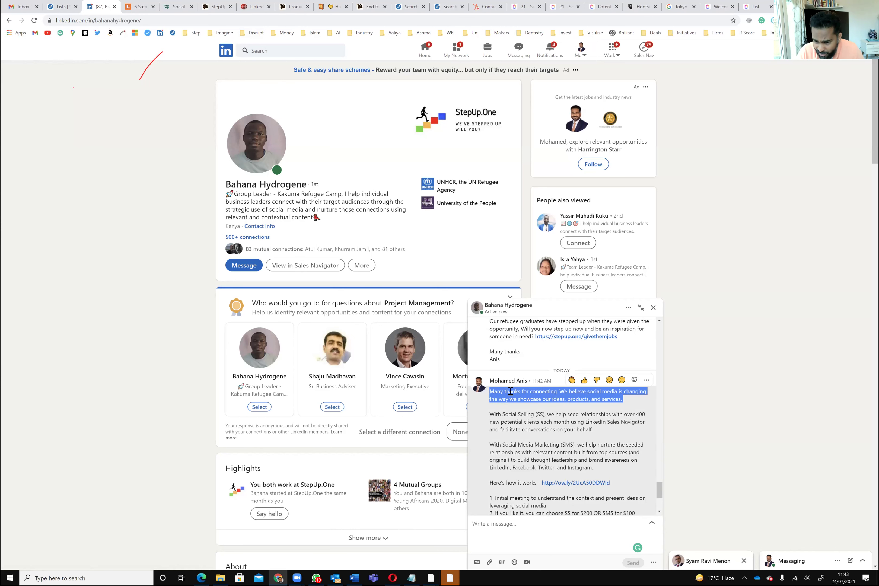
pyautogui.tripleClick(511, 421)
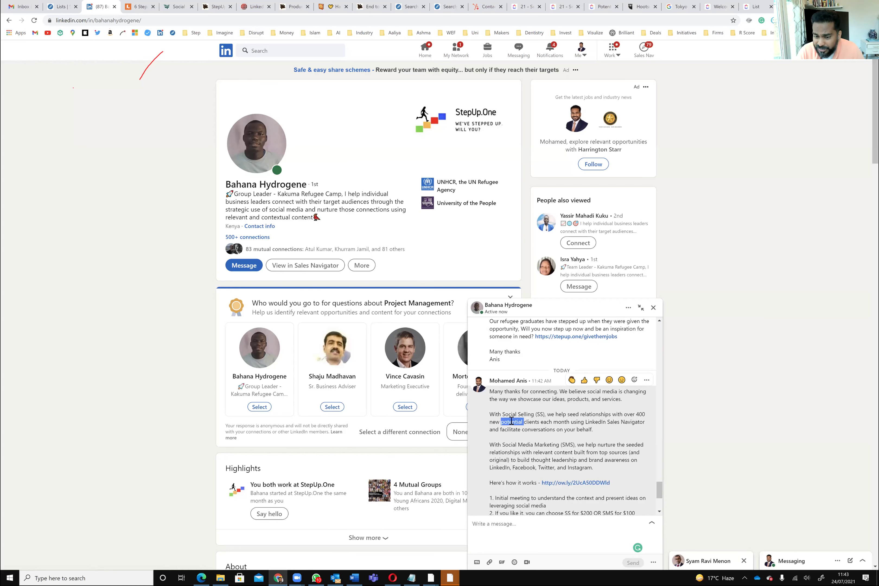
pyautogui.tripleClick(511, 393)
pyautogui.moveTo(510, 394); pyautogui.dragTo(515, 452)
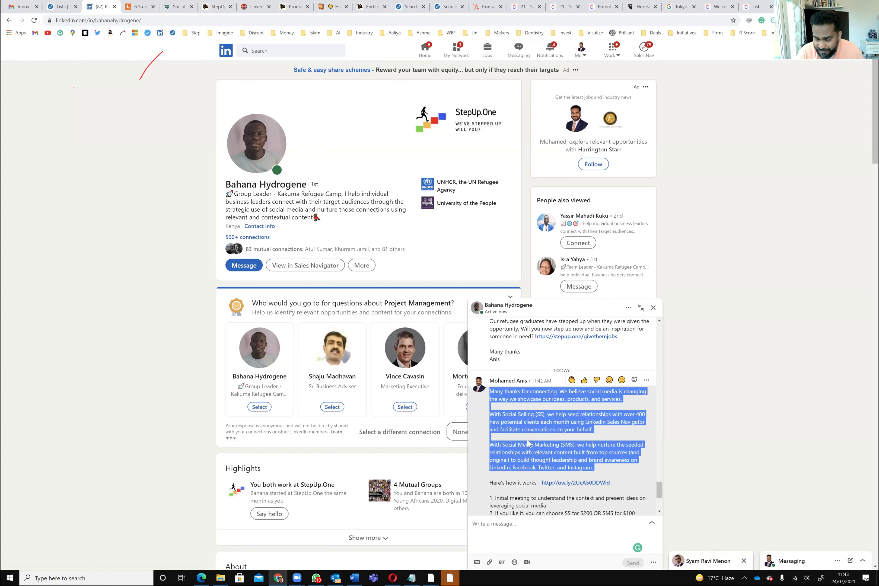
pyautogui.click(526, 7)
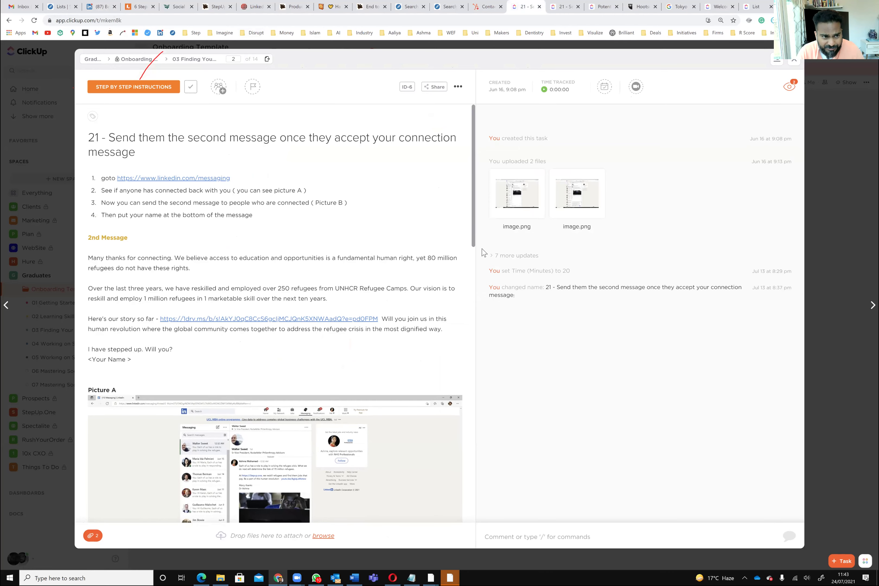
# Read the 2nd Message's opening paragraph on access to education and the paragraph on reskilling refugees.
pyautogui.scroll(-3, 483, 249)
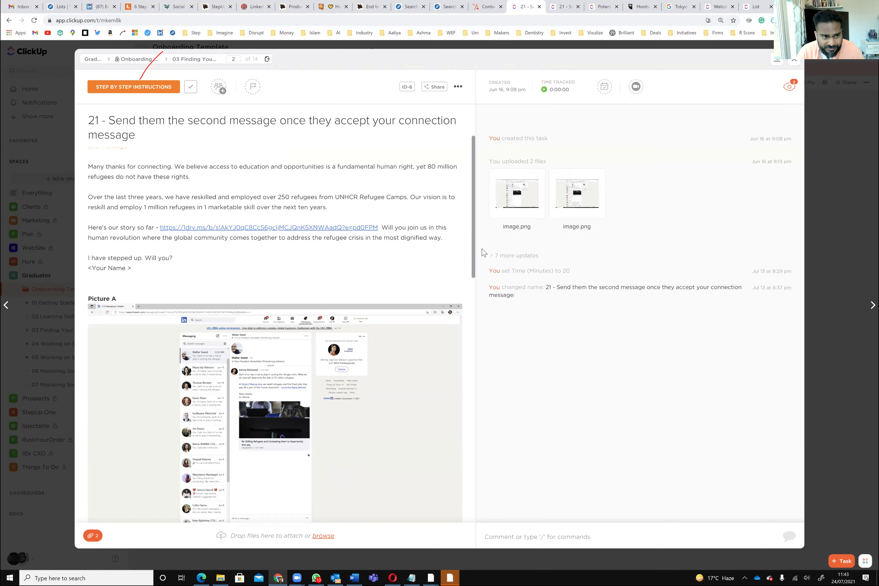
pyautogui.tripleClick(113, 177)
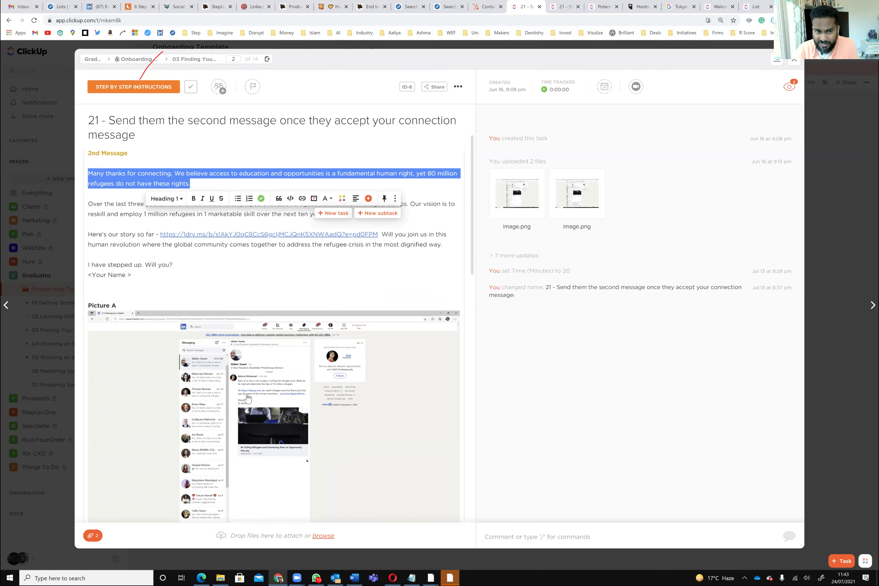
pyautogui.click(128, 175)
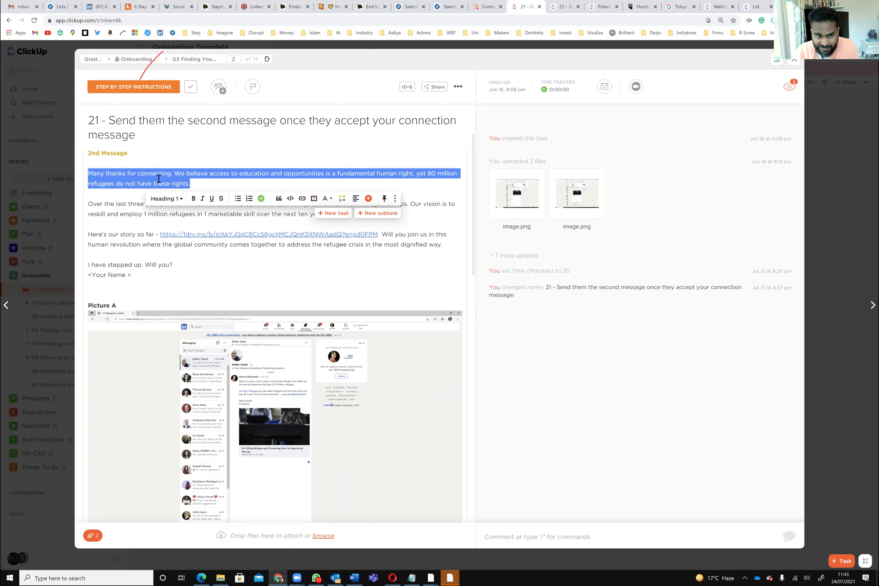
pyautogui.moveTo(175, 174); pyautogui.dragTo(465, 187)
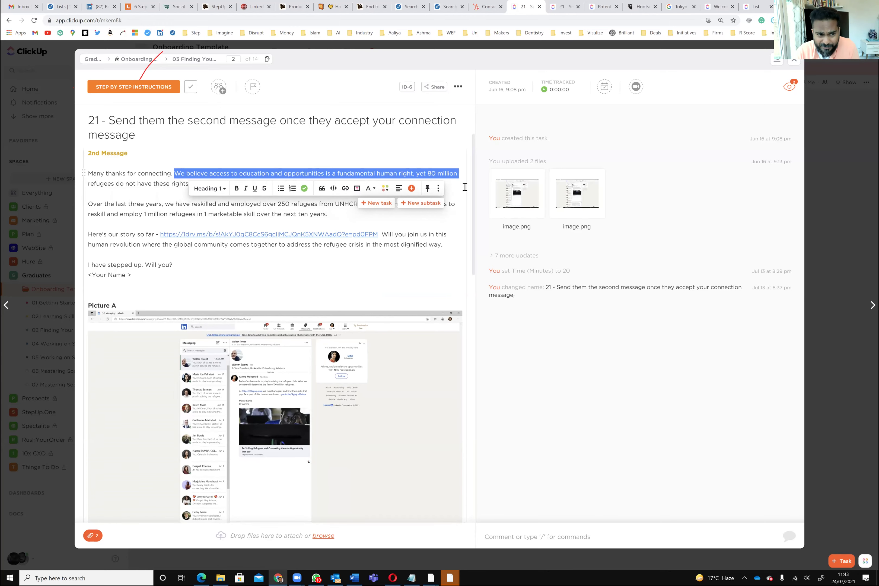
pyautogui.tripleClick(138, 174)
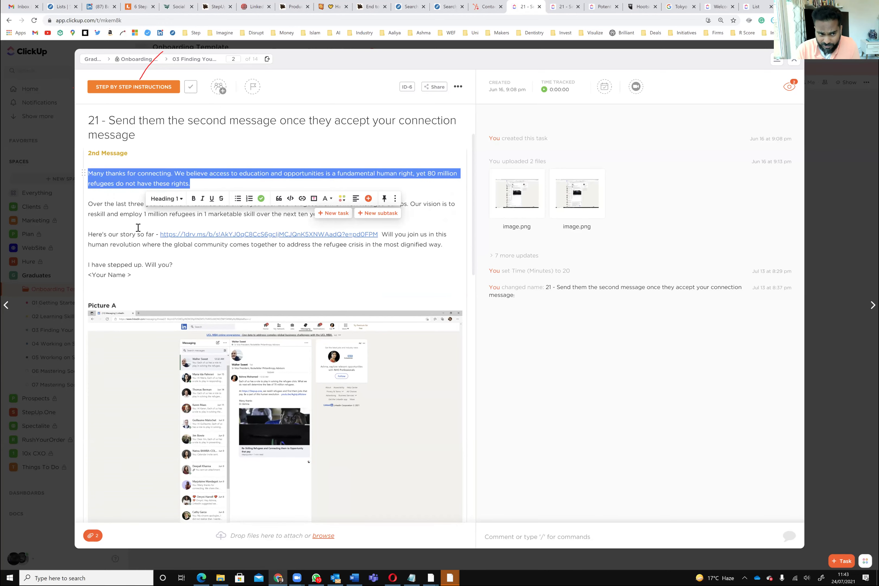
pyautogui.tripleClick(137, 212)
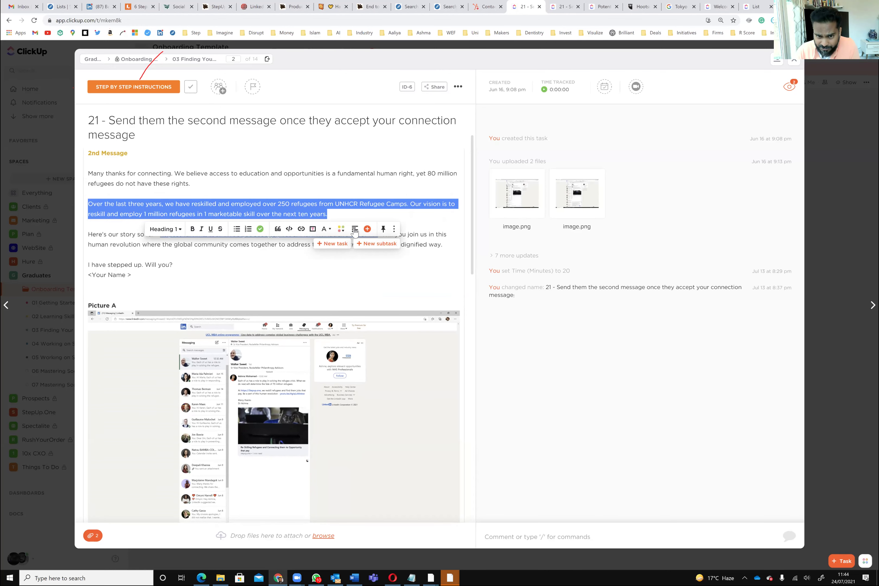
pyautogui.click(354, 205)
pyautogui.moveTo(330, 214); pyautogui.dragTo(106, 217)
pyautogui.tripleClick(106, 217)
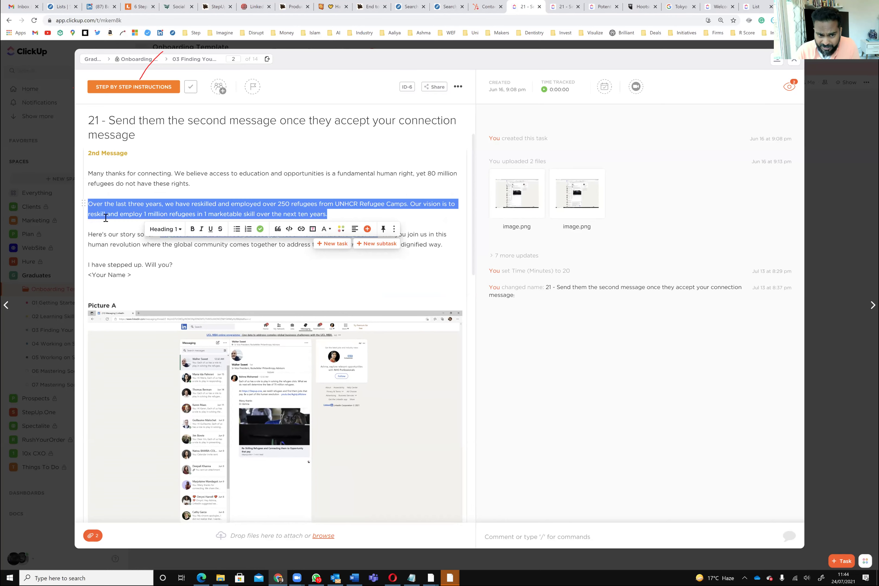
pyautogui.tripleClick(106, 218)
pyautogui.tripleClick(203, 205)
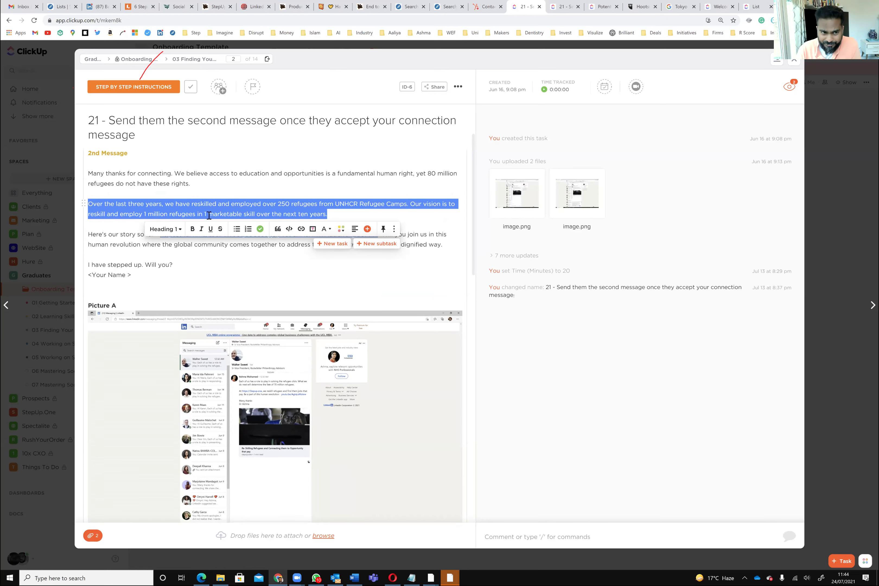
# Select the full 2nd Message text from 'Many thanks' down to the <Your Name> placeholder.
pyautogui.doubleClick(115, 174)
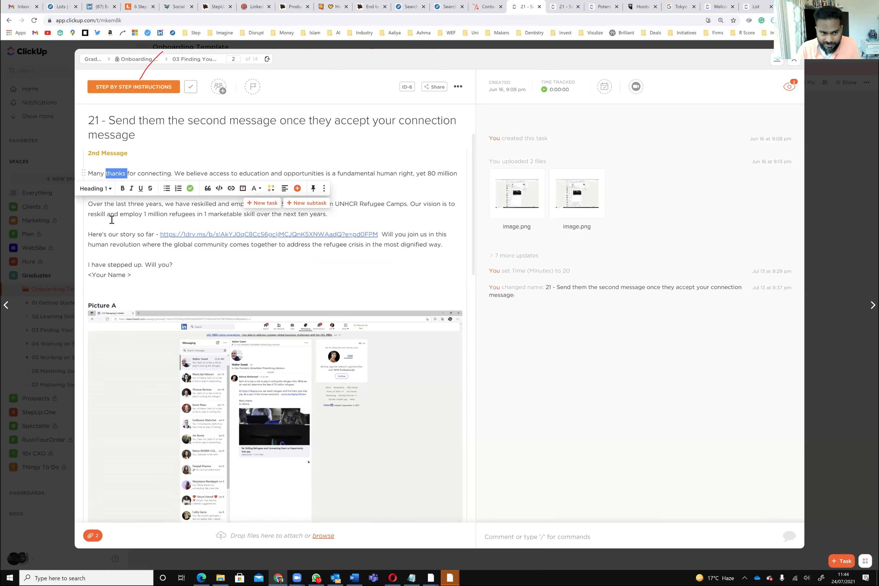
pyautogui.doubleClick(110, 236)
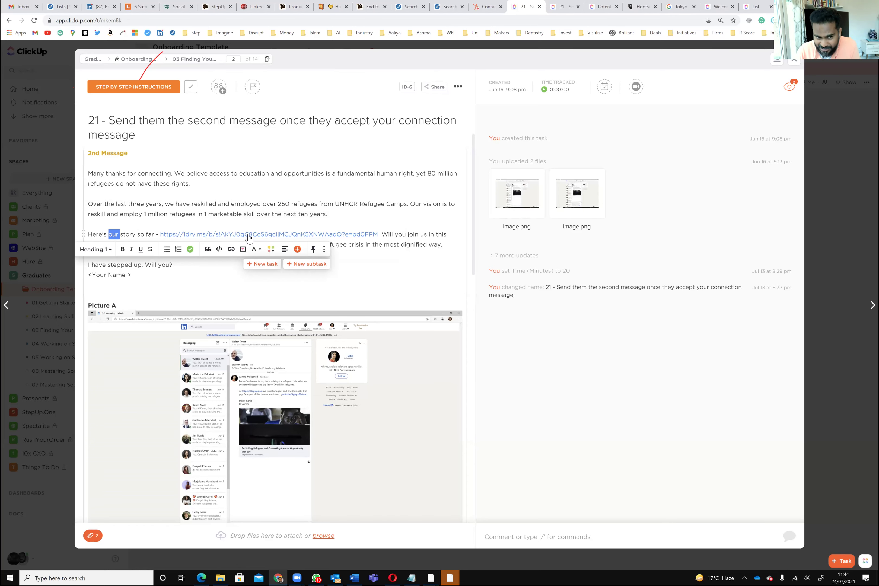
pyautogui.click(403, 234)
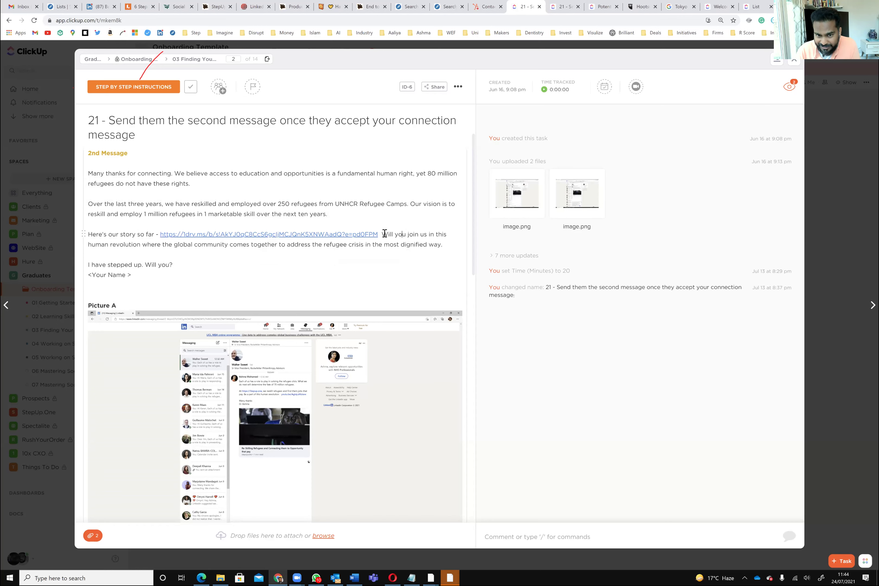
pyautogui.moveTo(384, 233); pyautogui.dragTo(459, 247)
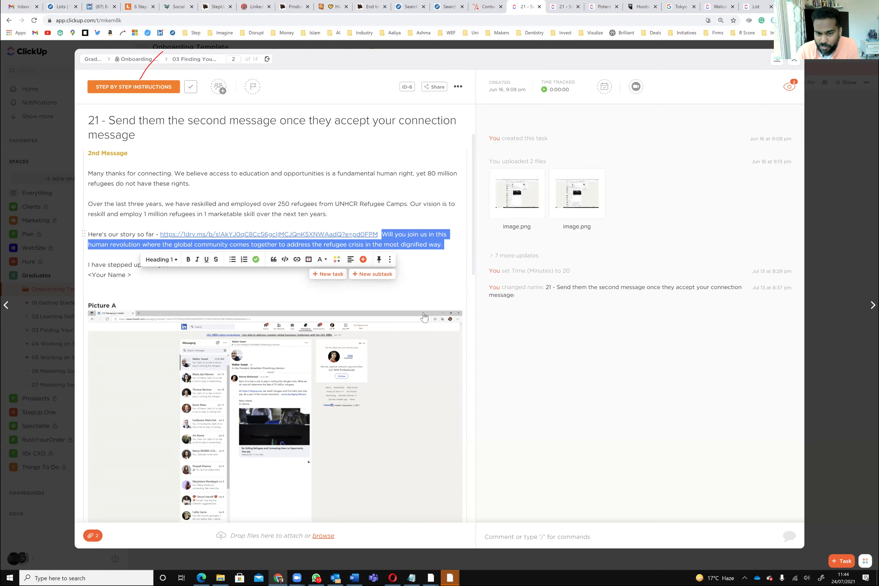
pyautogui.click(165, 295)
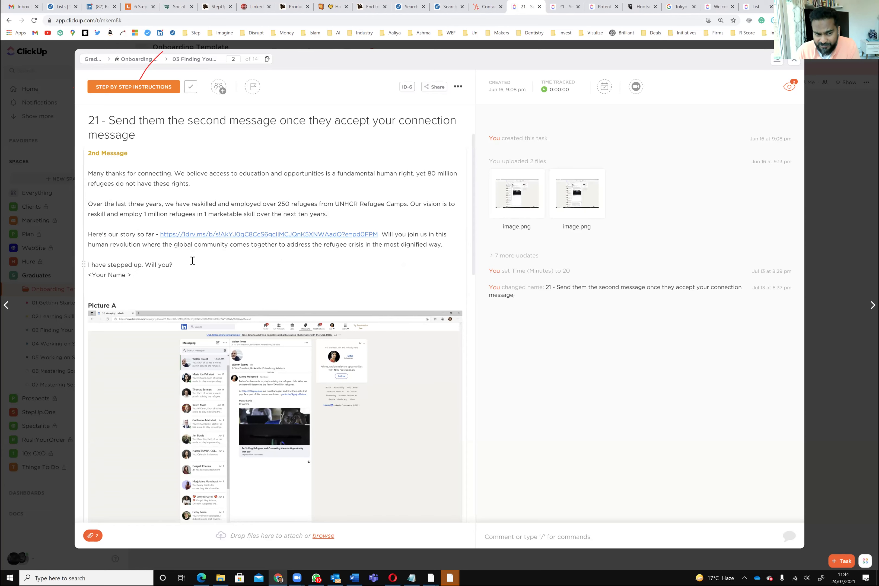
pyautogui.click(155, 276)
pyautogui.hotkey('shift', 'Home')
pyautogui.click(144, 281)
pyautogui.moveTo(132, 275); pyautogui.dragTo(73, 185)
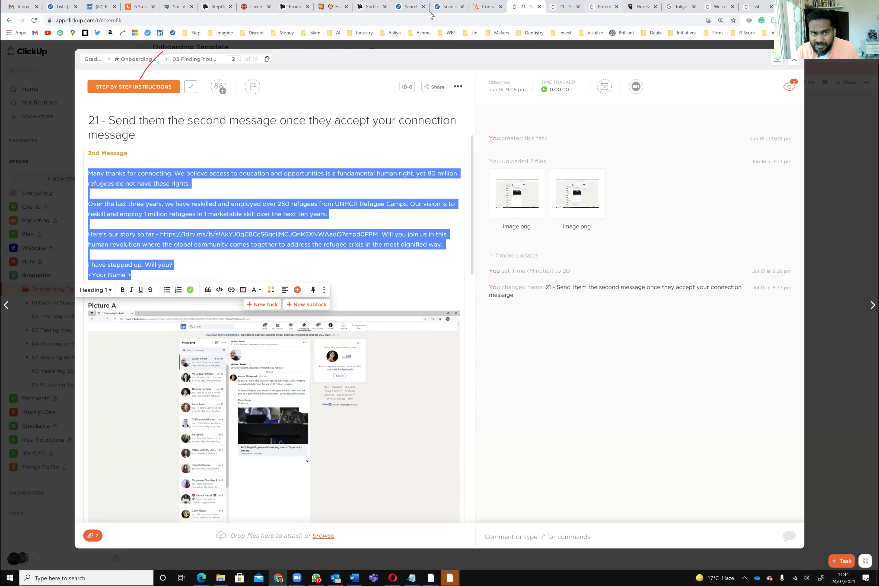
# Paste the copied 2nd Message into the LinkedIn chat and send it.
pyautogui.click(106, 10)
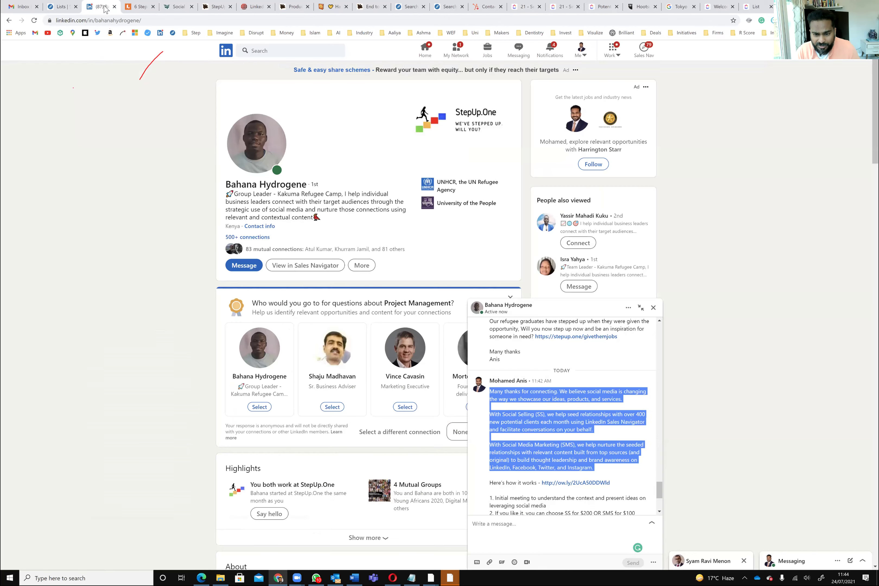
pyautogui.click(513, 476)
pyautogui.scroll(-3, 524, 454)
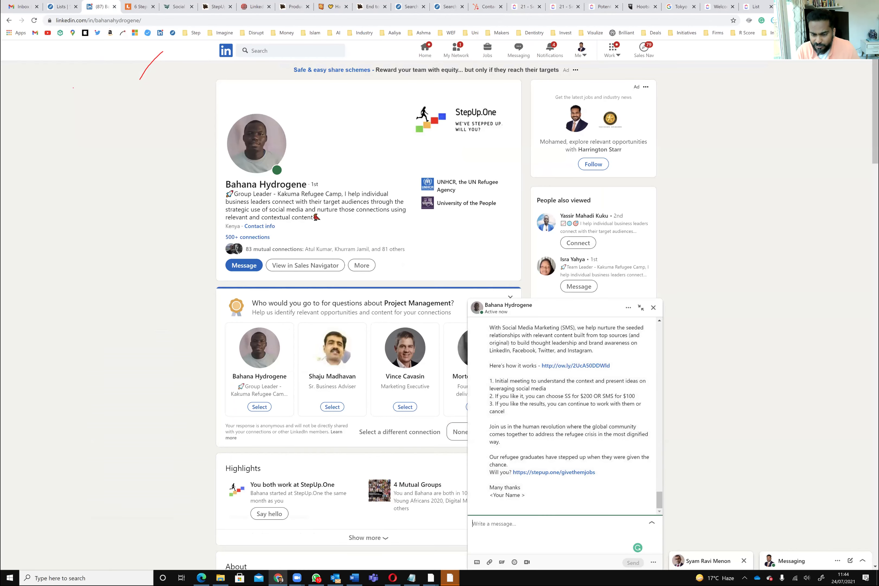
pyautogui.hotkey('ctrl', 'v')
pyautogui.click(633, 563)
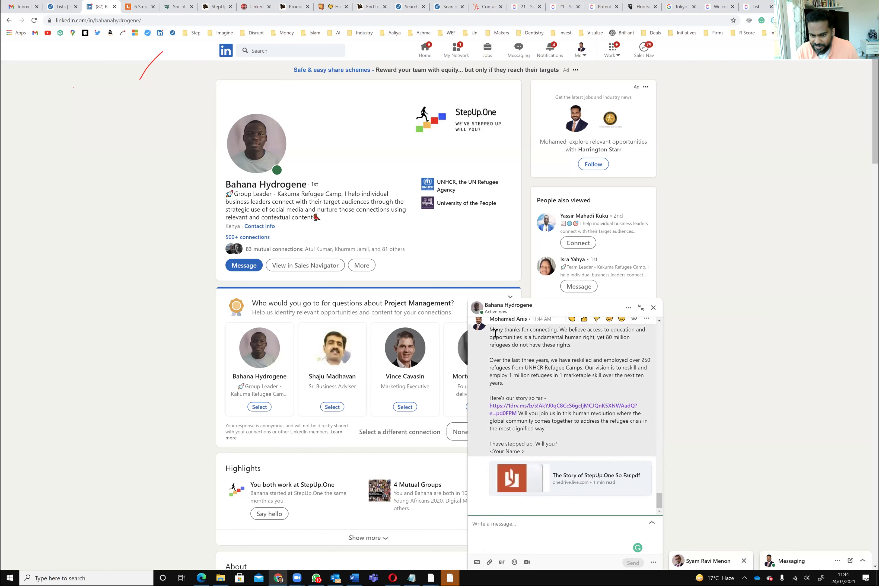
# Review the sent message's paragraphs through 'I have stepped up. Will you?' and open its story link.
pyautogui.moveTo(493, 330); pyautogui.dragTo(490, 442)
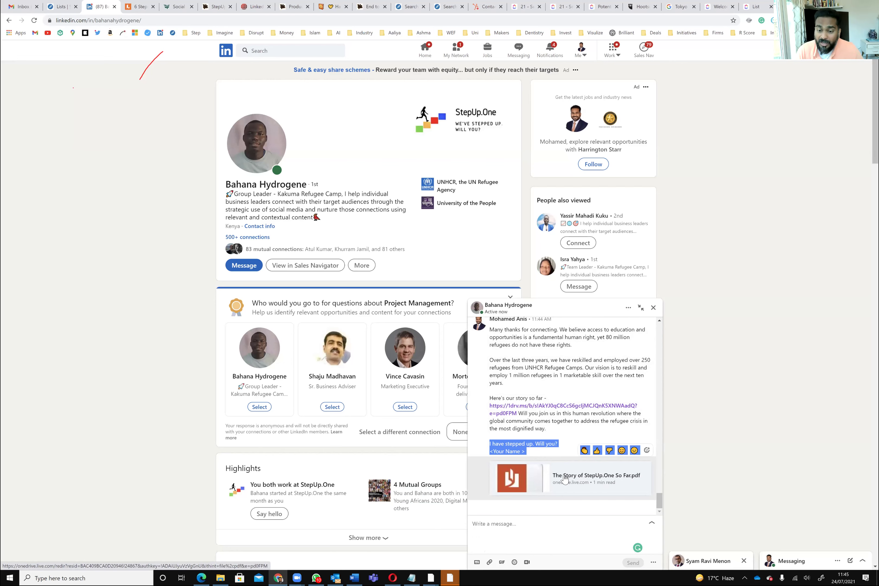
pyautogui.tripleClick(555, 371)
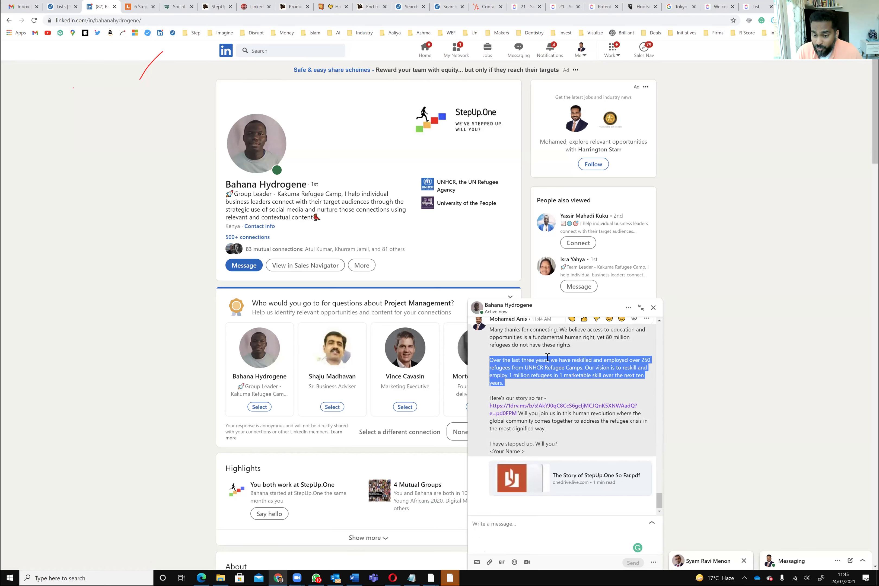
pyautogui.tripleClick(545, 345)
pyautogui.tripleClick(543, 364)
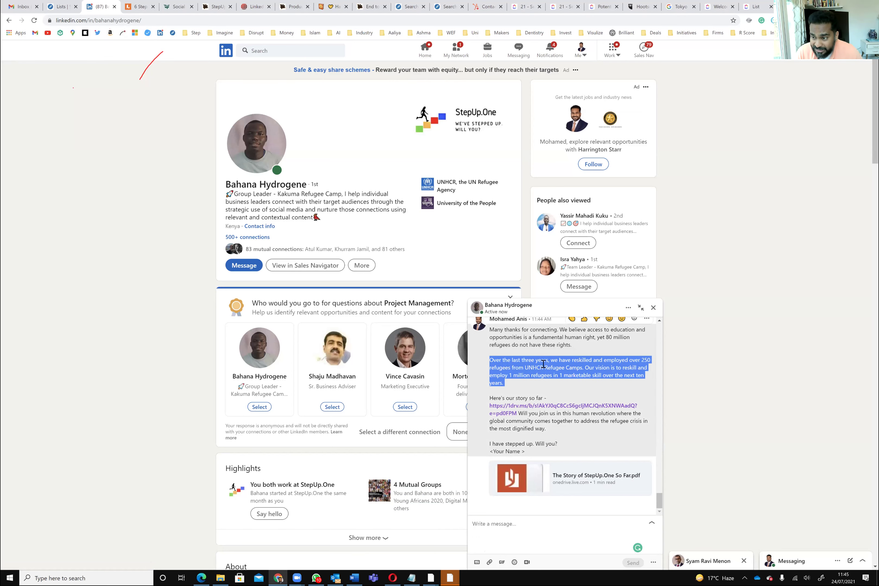
pyautogui.tripleClick(533, 443)
pyautogui.click(531, 421)
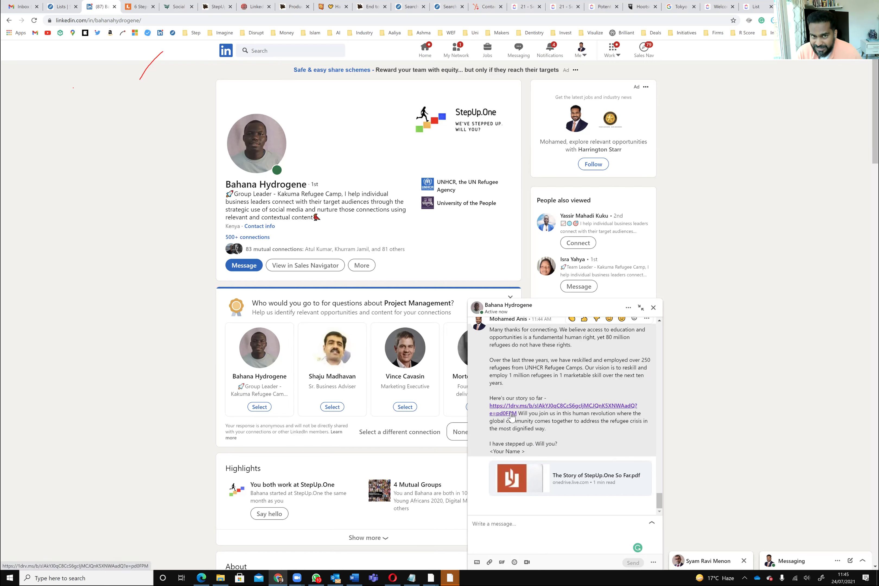
pyautogui.click(512, 416)
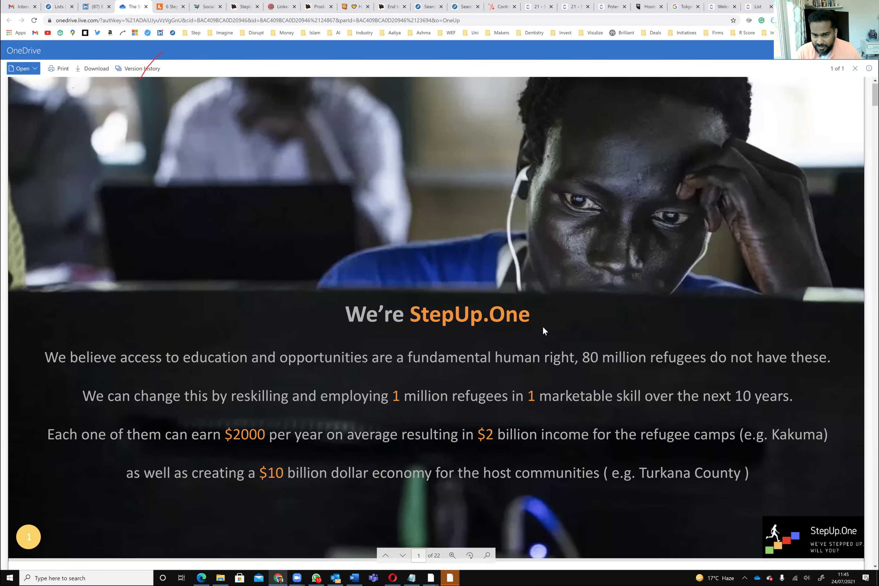
# Scroll the StepUp.One story deck to slide 20 and select its 'Hire us to make your social media deliver' line.
pyautogui.scroll(-10, 543, 327)
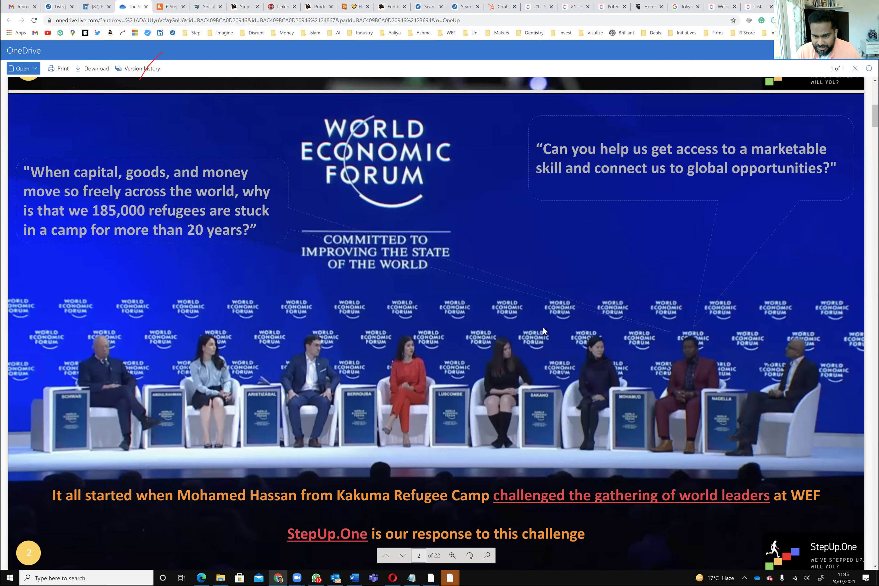
pyautogui.scroll(-1, 543, 326)
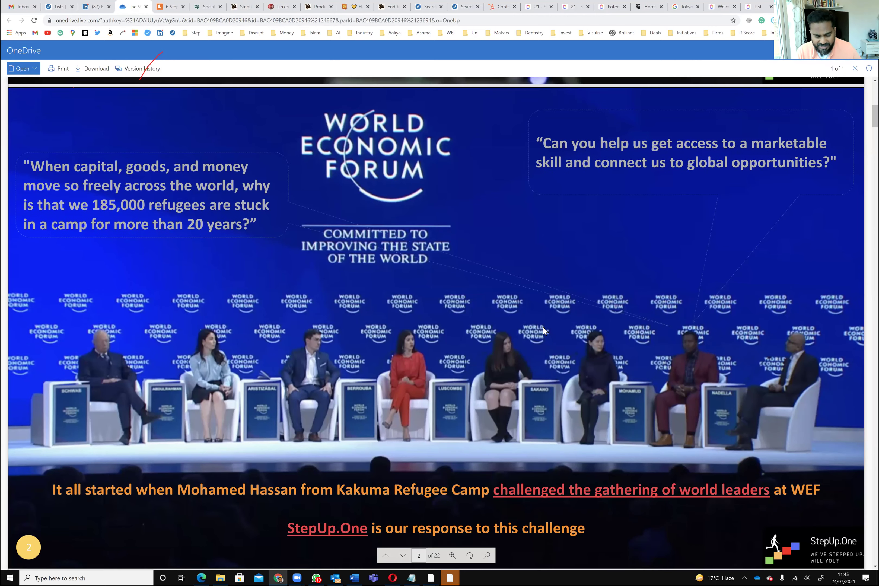
pyautogui.scroll(-20, 548, 320)
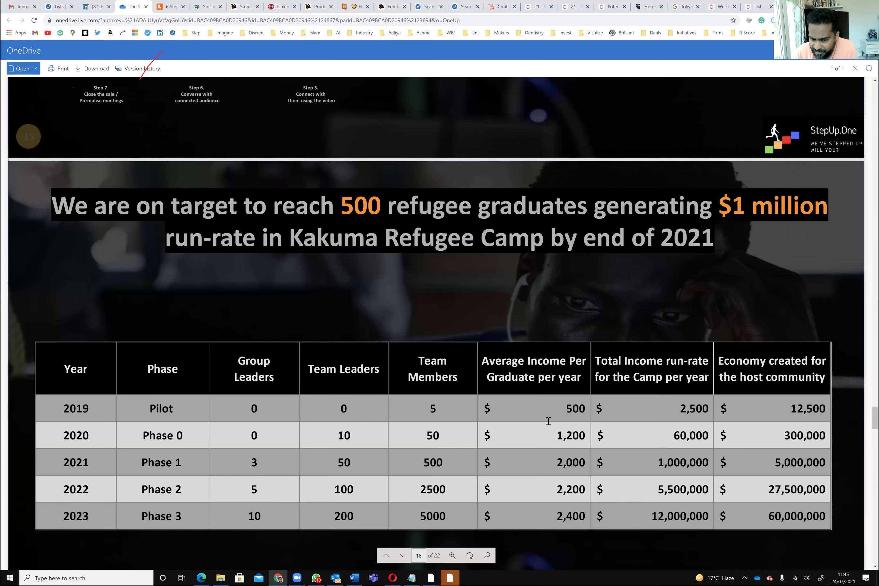
pyautogui.scroll(-20, 546, 423)
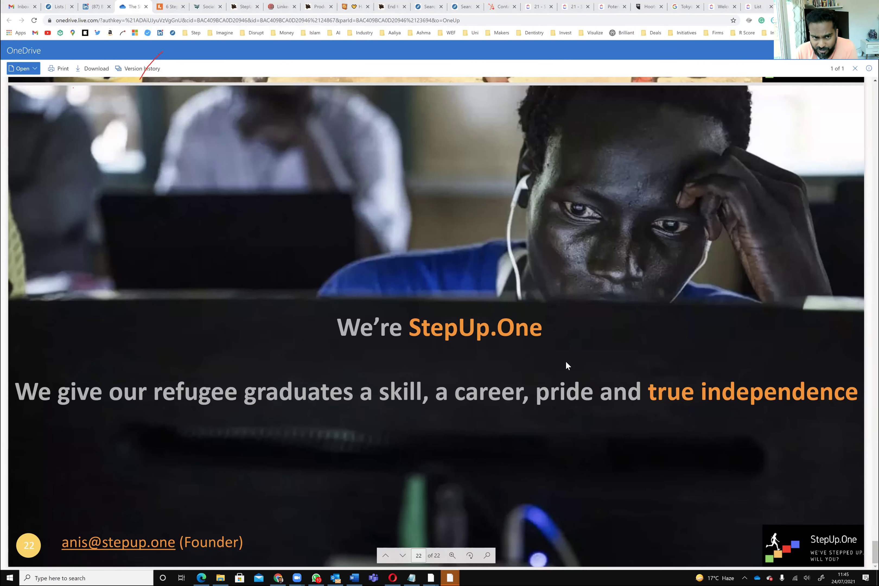
pyautogui.scroll(15, 566, 361)
pyautogui.scroll(-2, 566, 361)
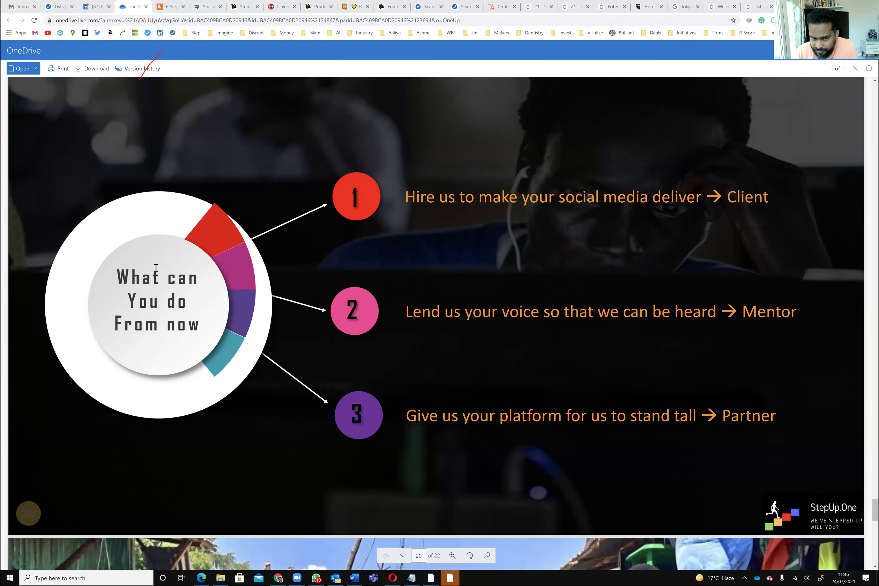
pyautogui.tripleClick(432, 196)
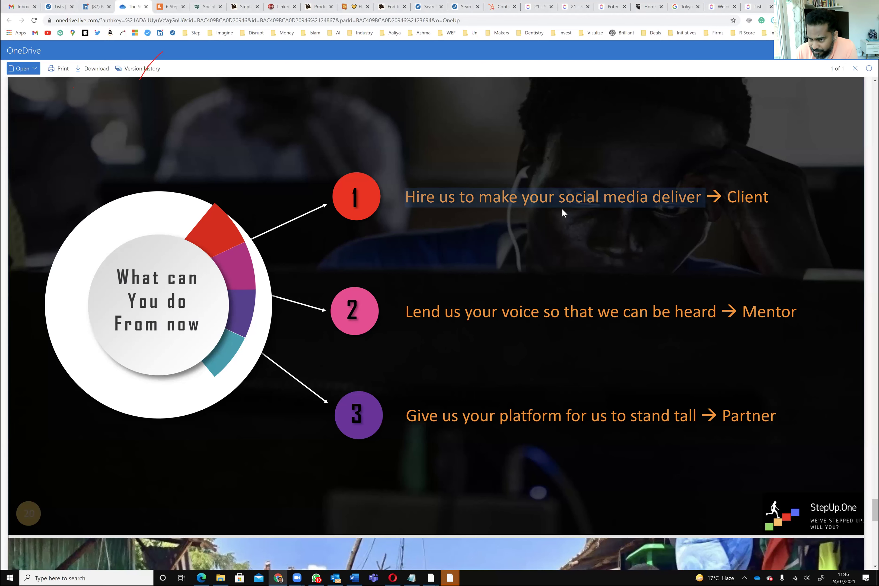
pyautogui.click(572, 204)
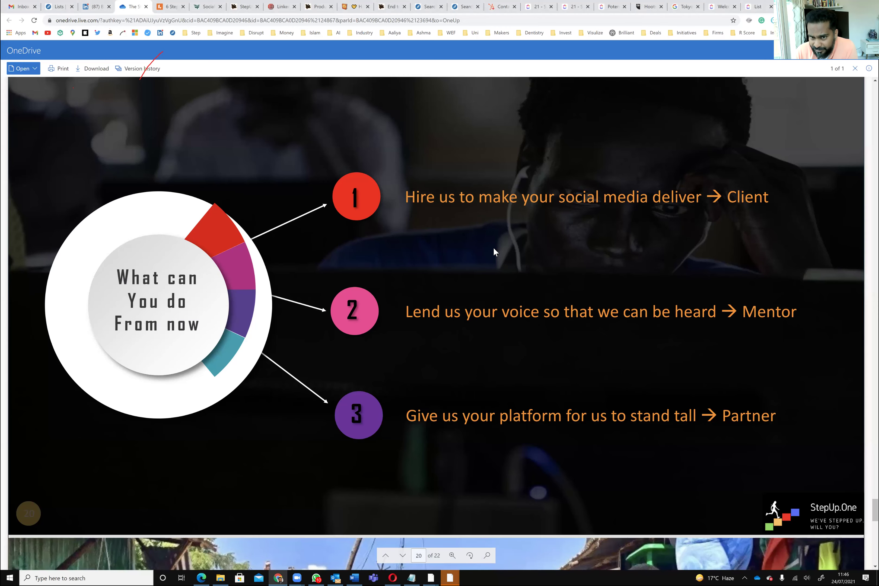
# Select all three asks on slide 20: Hire us, Lend us your voice, Give us your platform.
pyautogui.scroll(10, 494, 248)
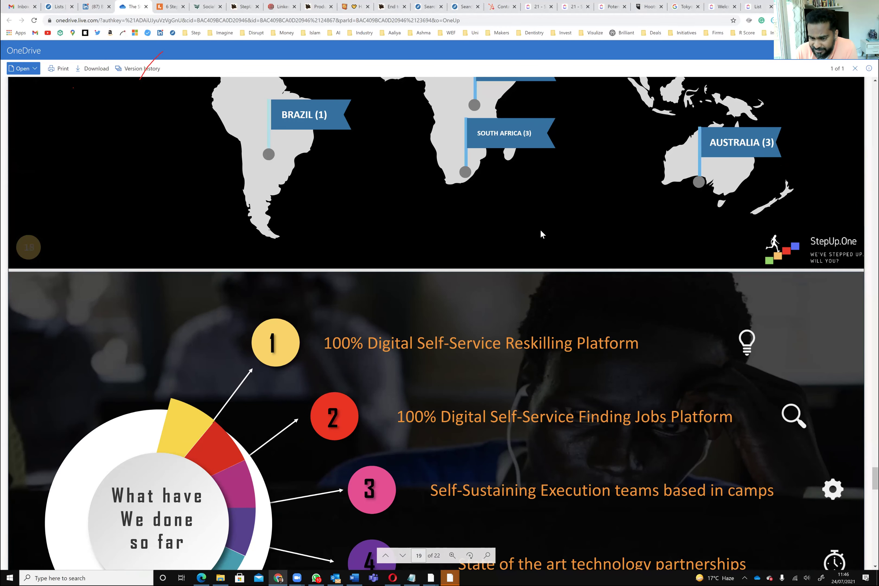
pyautogui.scroll(-10, 541, 231)
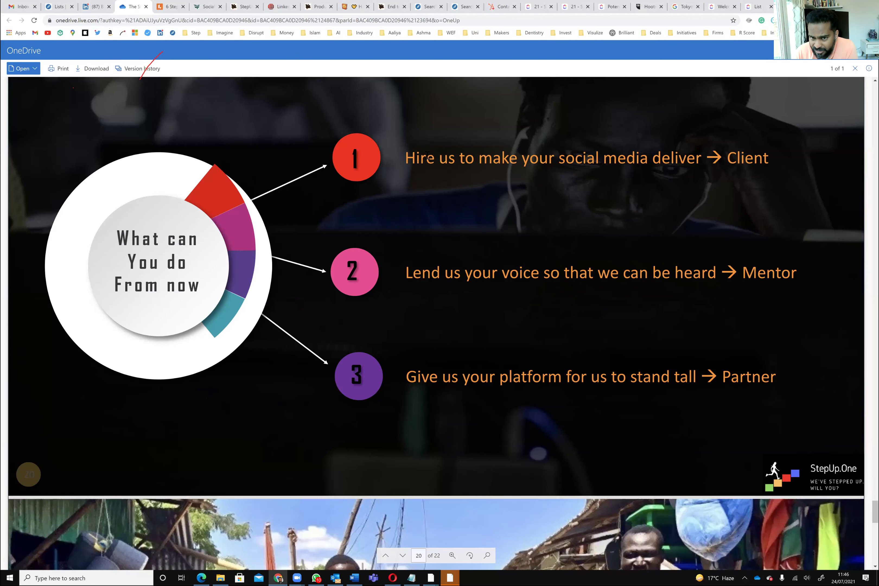
pyautogui.doubleClick(428, 156)
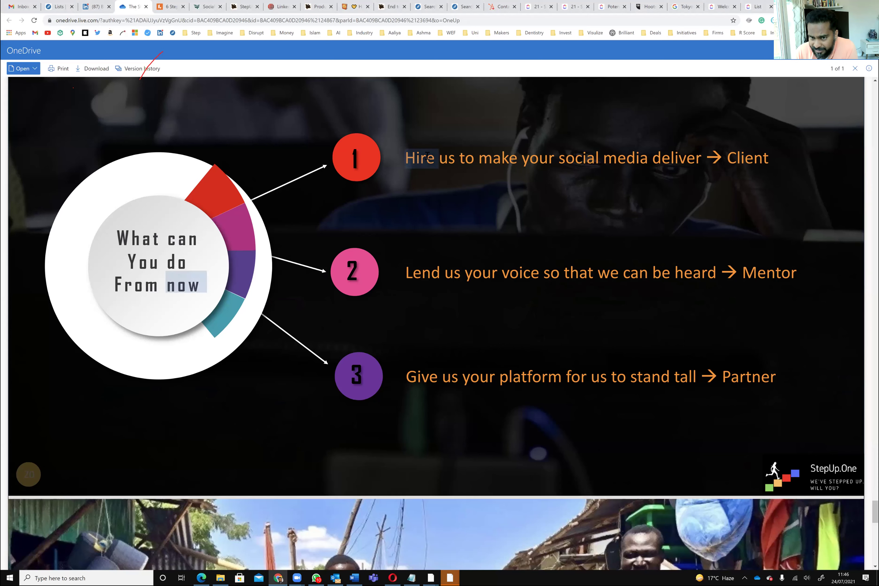
pyautogui.tripleClick(435, 279)
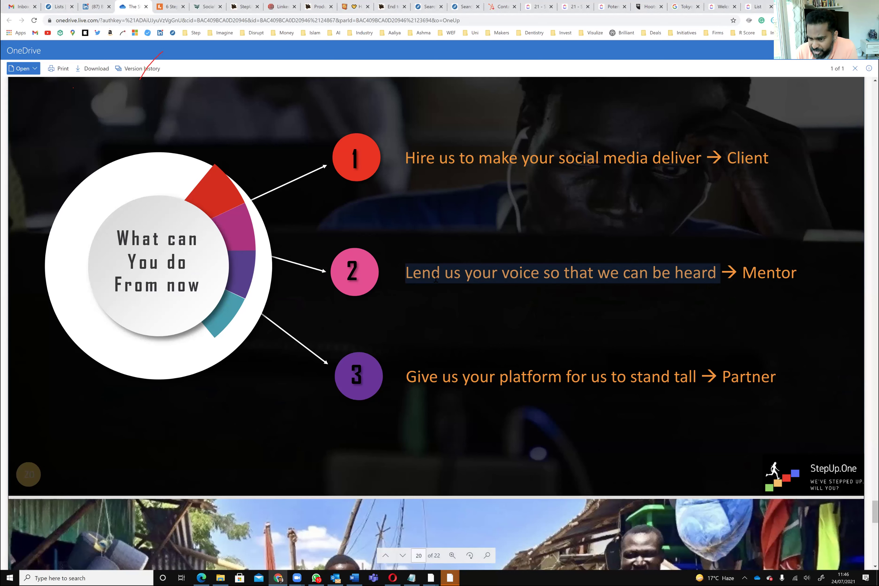
pyautogui.tripleClick(441, 379)
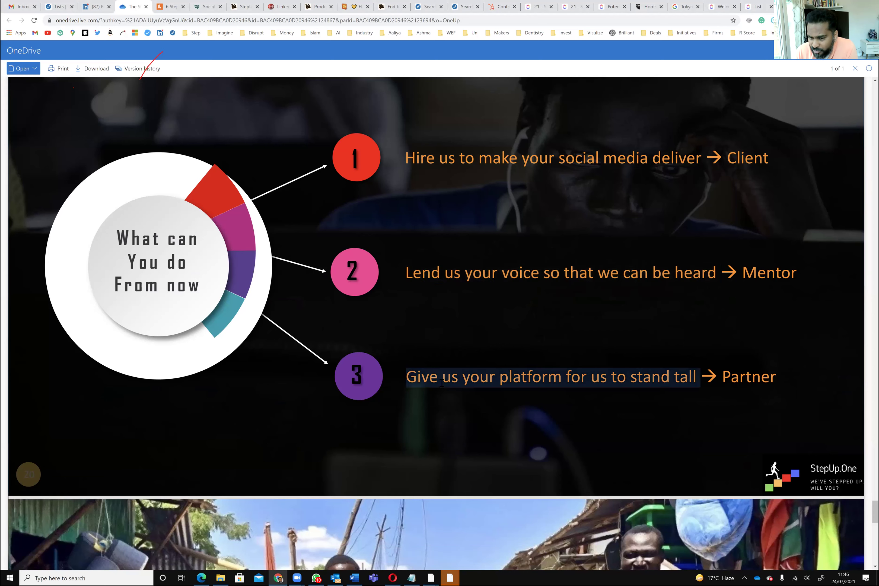
pyautogui.doubleClick(749, 377)
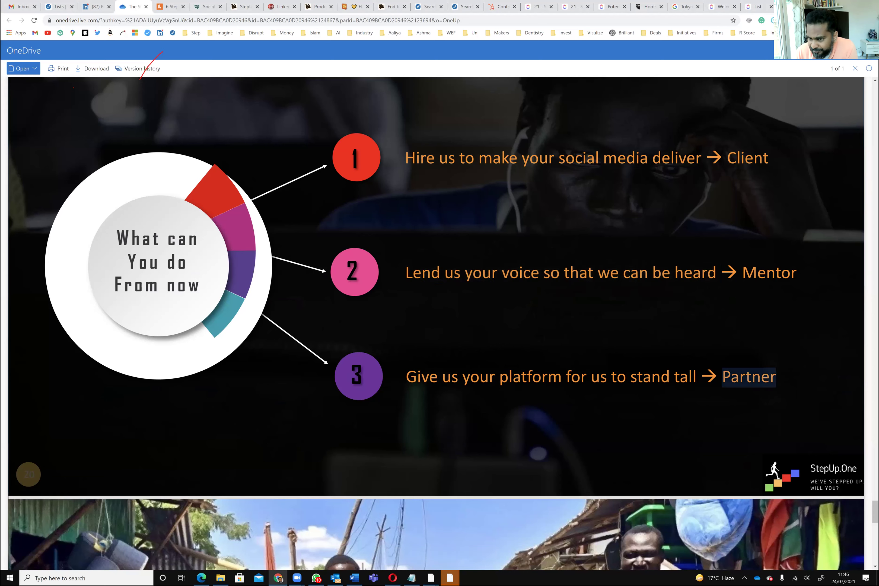
pyautogui.moveTo(403, 159); pyautogui.dragTo(776, 378)
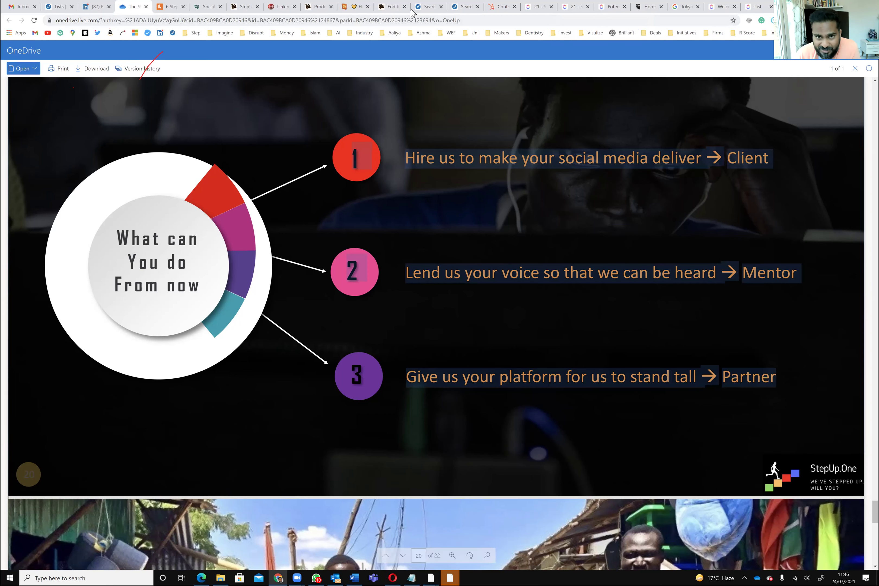
# Return to LinkedIn, resize the chat window, and select the sent message's first two paragraphs.
pyautogui.click(93, 7)
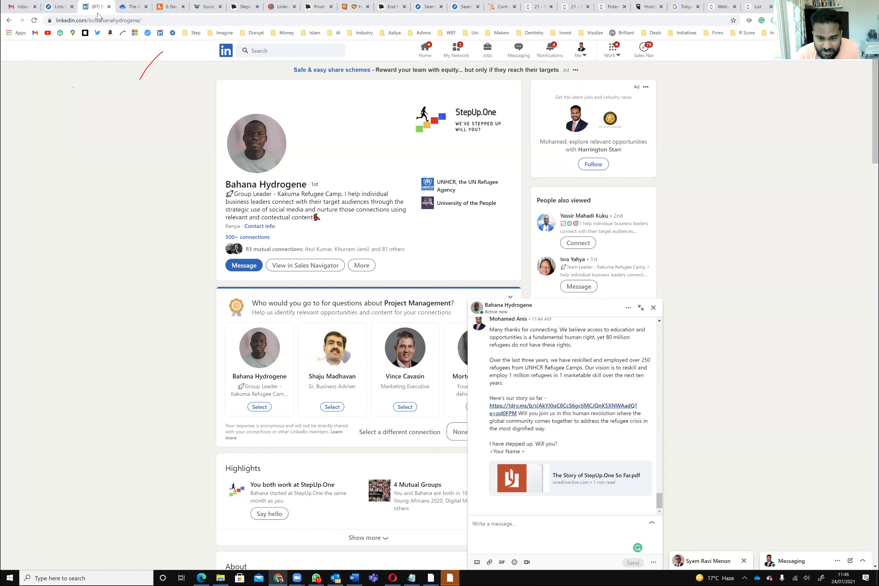
pyautogui.click(640, 308)
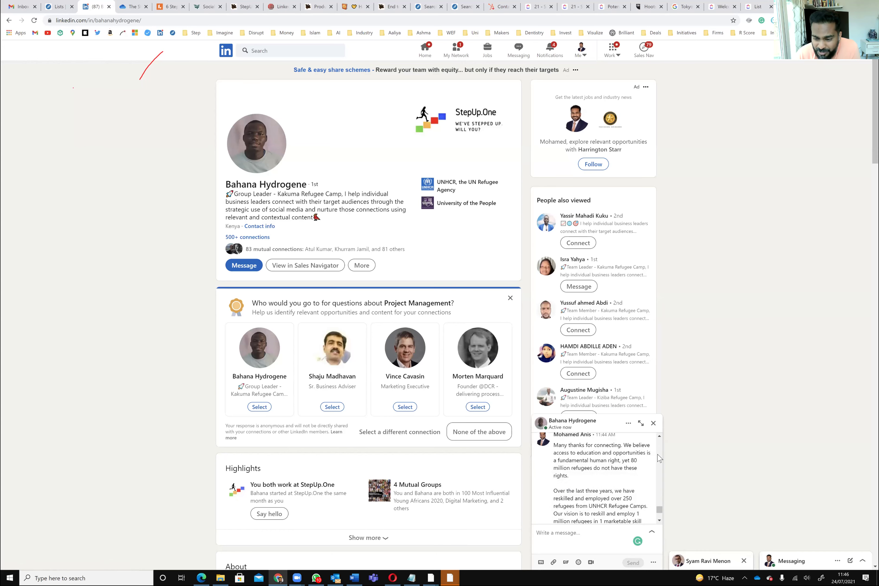
pyautogui.click(640, 423)
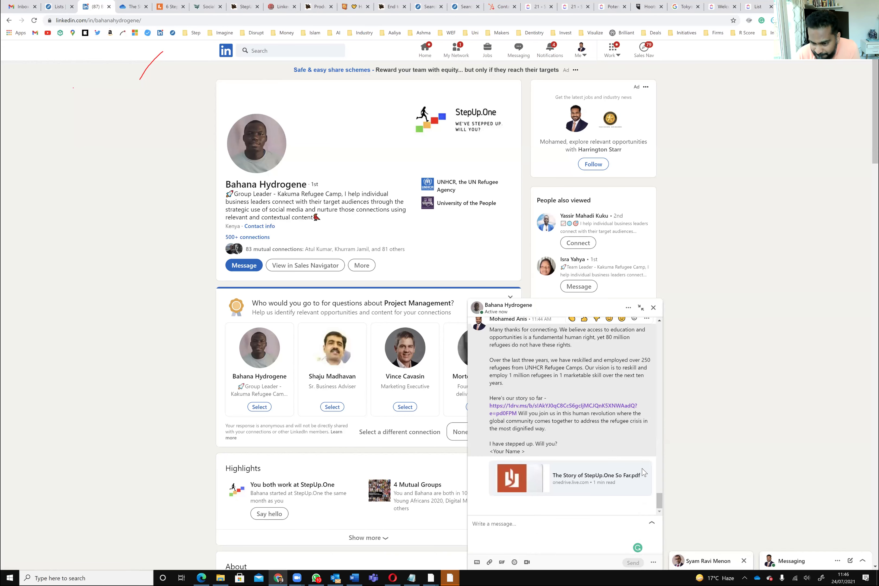
pyautogui.scroll(5, 643, 468)
pyautogui.scroll(-3, 513, 345)
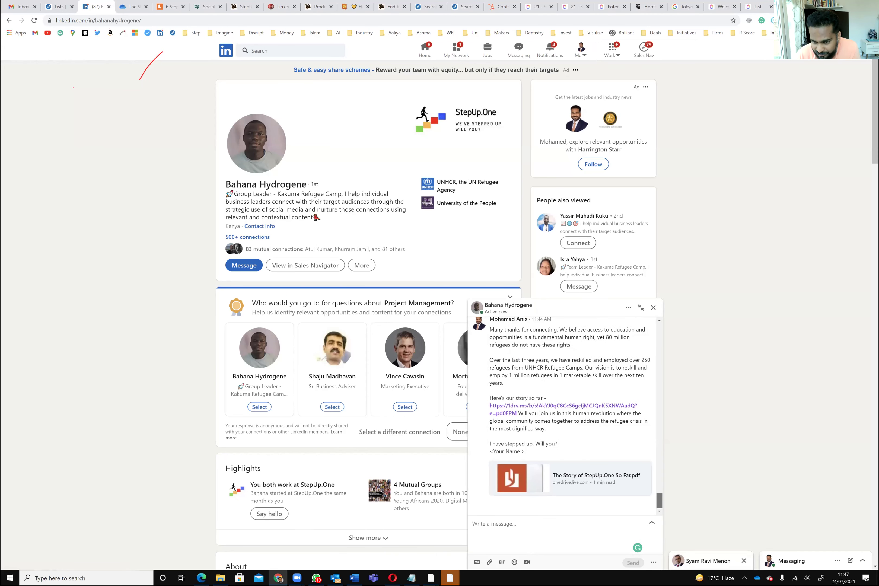
pyautogui.tripleClick(512, 345)
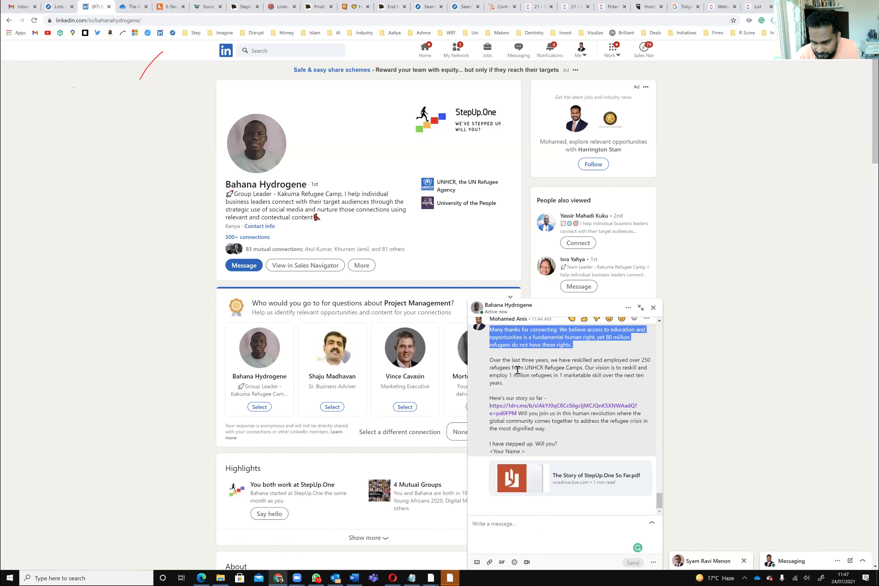
pyautogui.keyDown('shift'); pyautogui.click(518, 370); pyautogui.keyUp('shift')
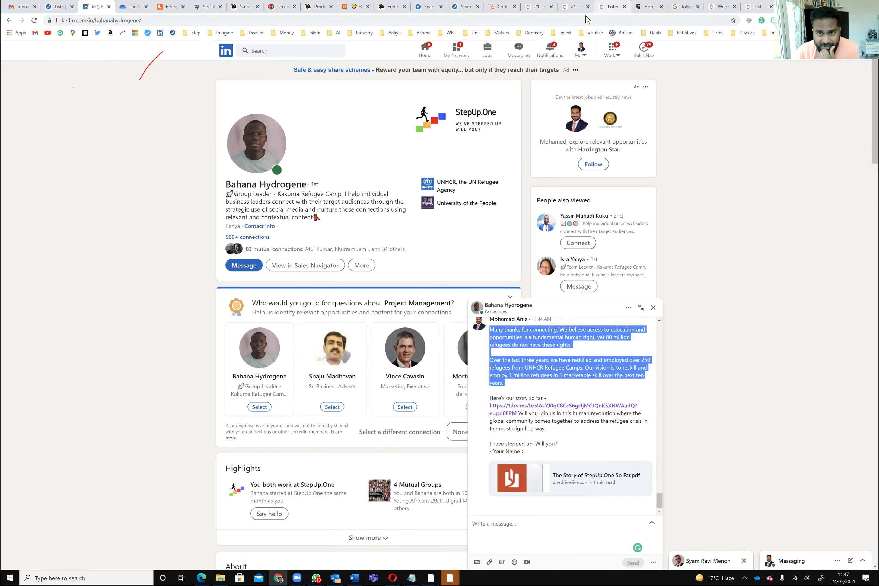
# Expand and scroll task 21's full description, then close the task back to the 03 Finding Your first Job list.
pyautogui.click(575, 9)
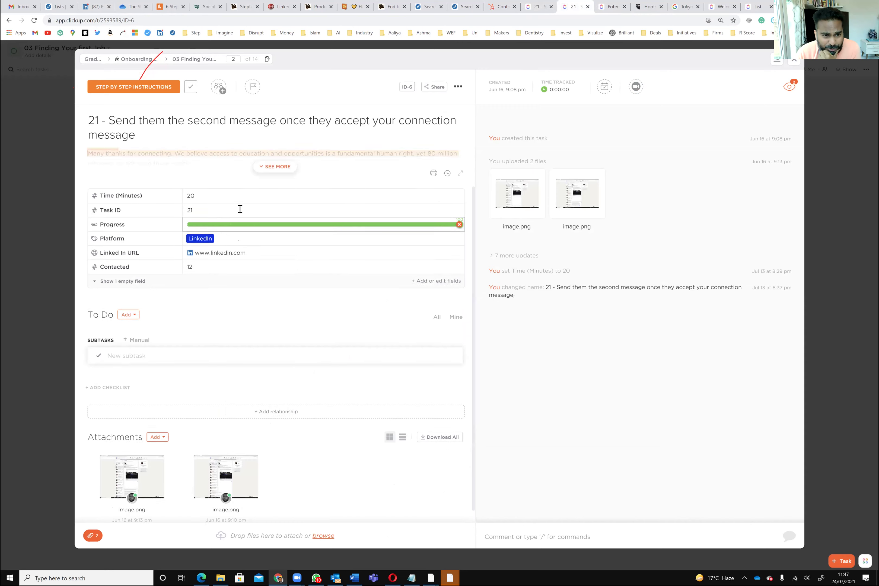
pyautogui.click(270, 271)
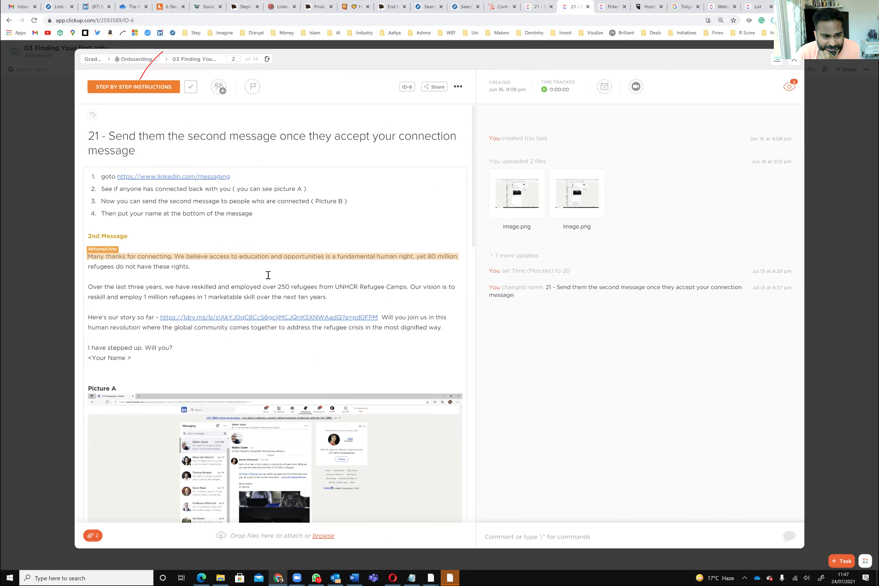
pyautogui.scroll(-3, 269, 275)
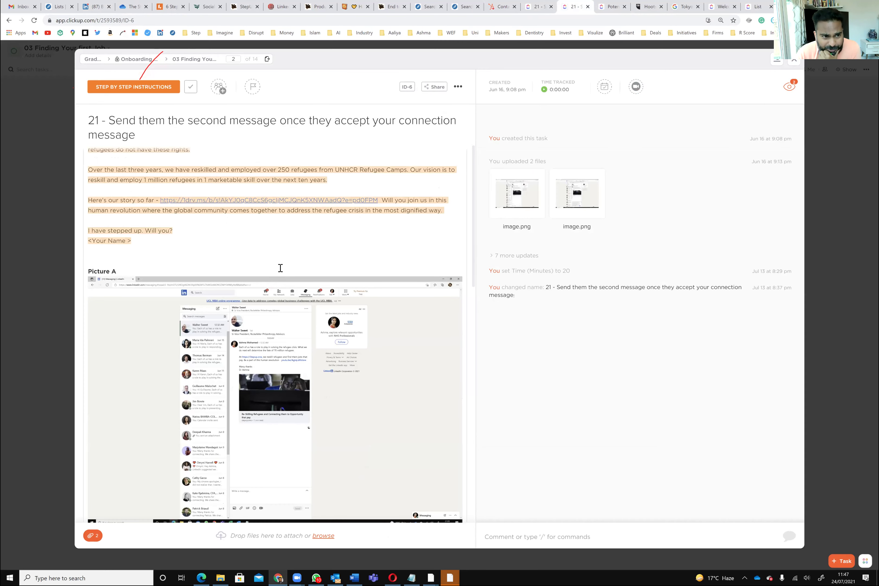
pyautogui.scroll(3, 280, 268)
pyautogui.scroll(-9, 280, 268)
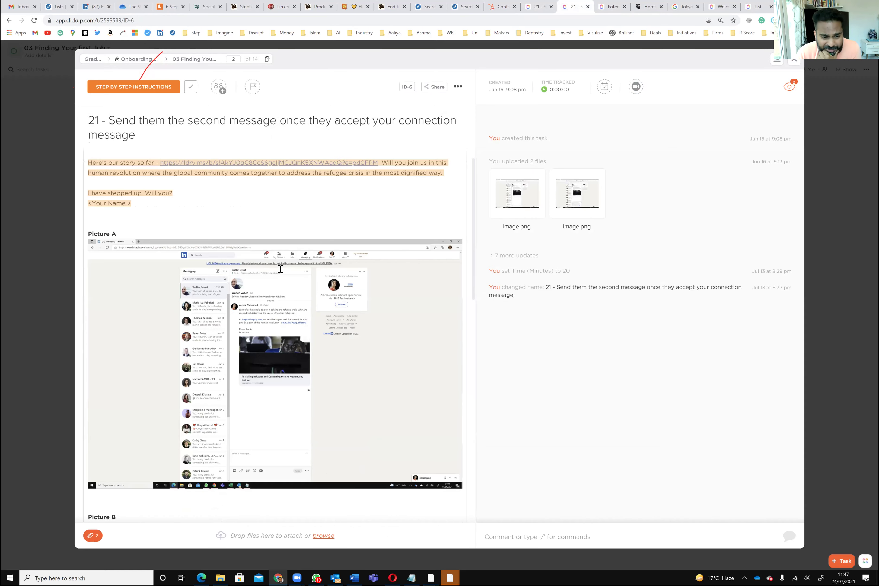
pyautogui.scroll(9, 280, 268)
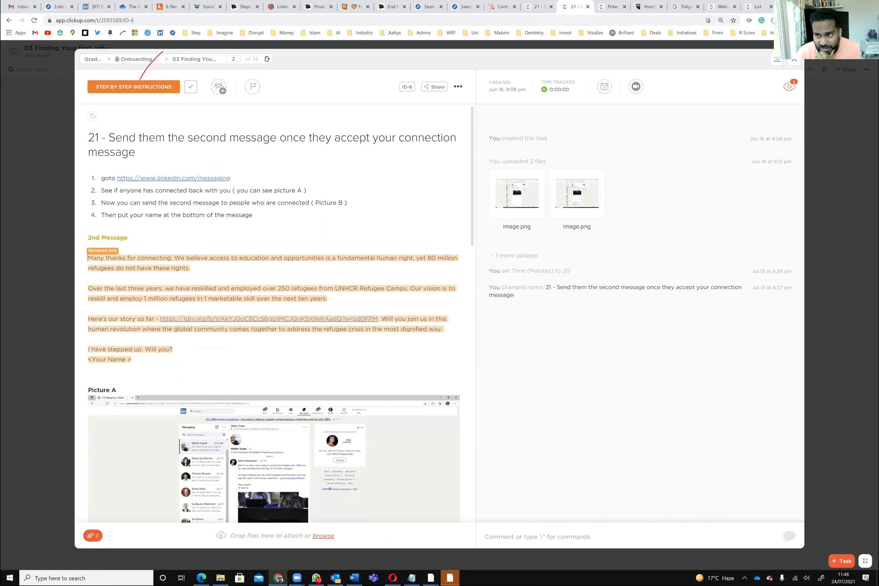
pyautogui.click(777, 59)
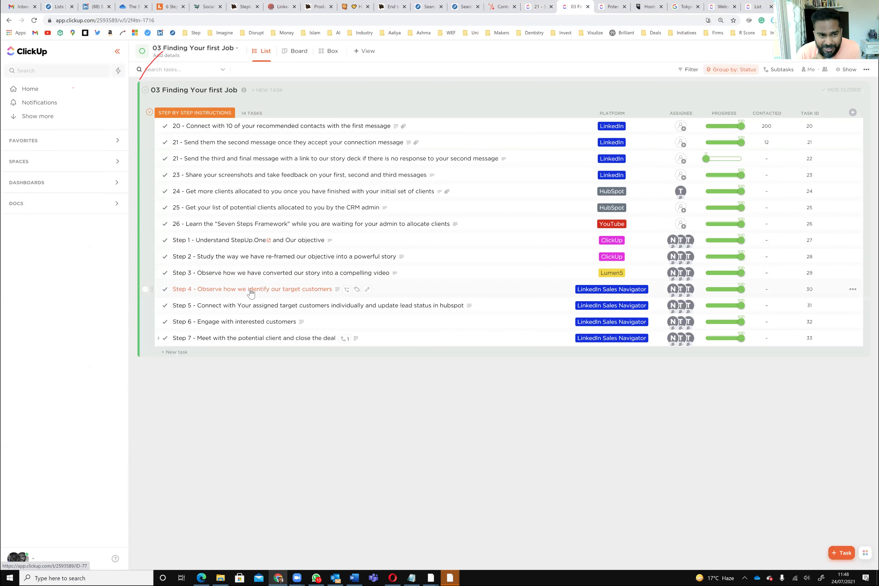
# Open the third-and-final-message task, inspect its one-line 3rd Message, then switch to Outlook.
pyautogui.click(229, 161)
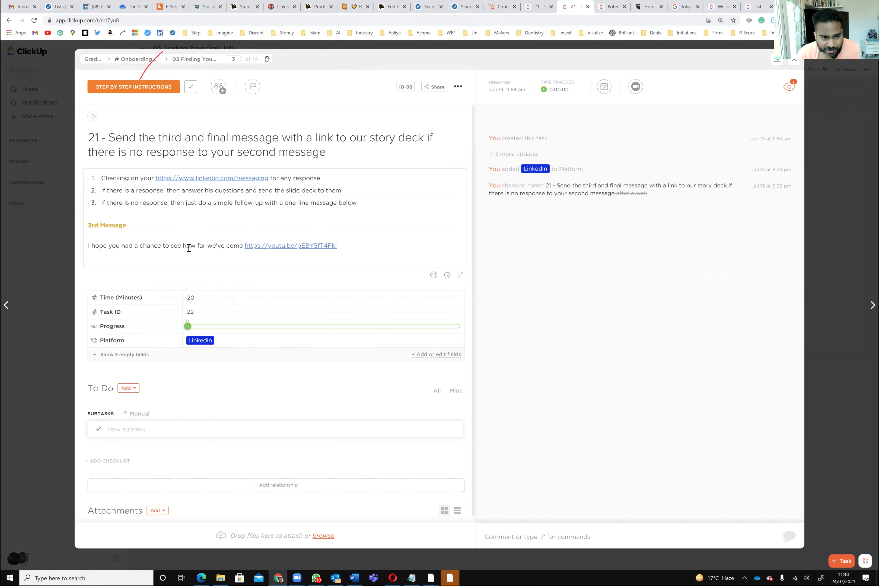
pyautogui.tripleClick(188, 248)
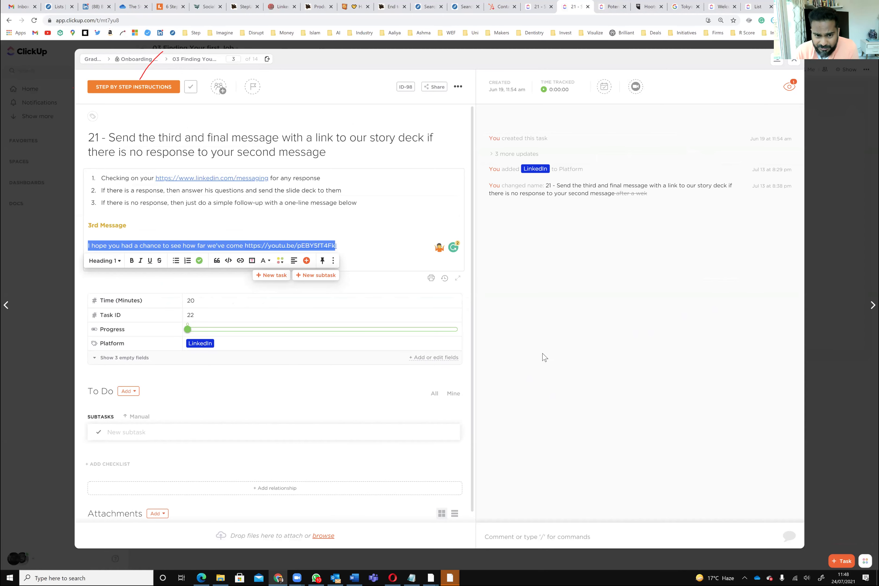
pyautogui.click(393, 245)
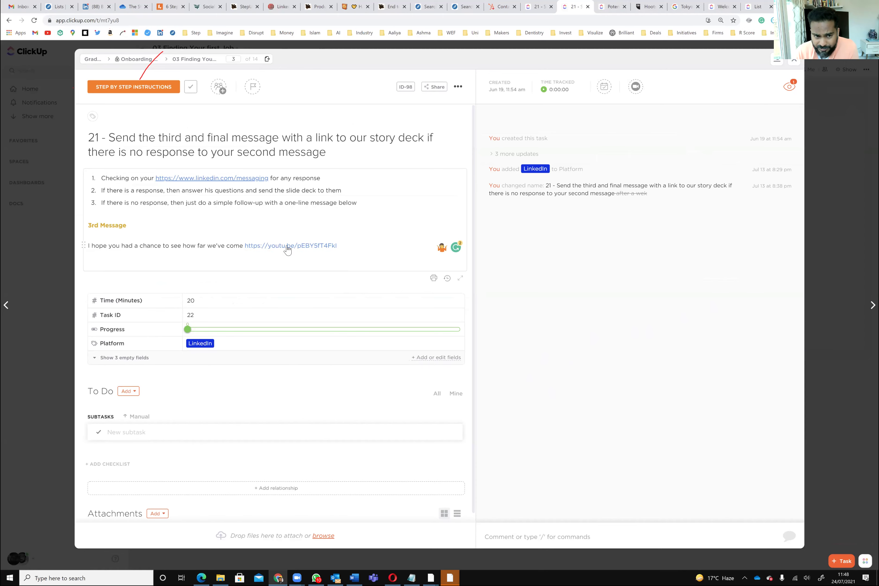
pyautogui.doubleClick(214, 246)
pyautogui.tripleClick(215, 246)
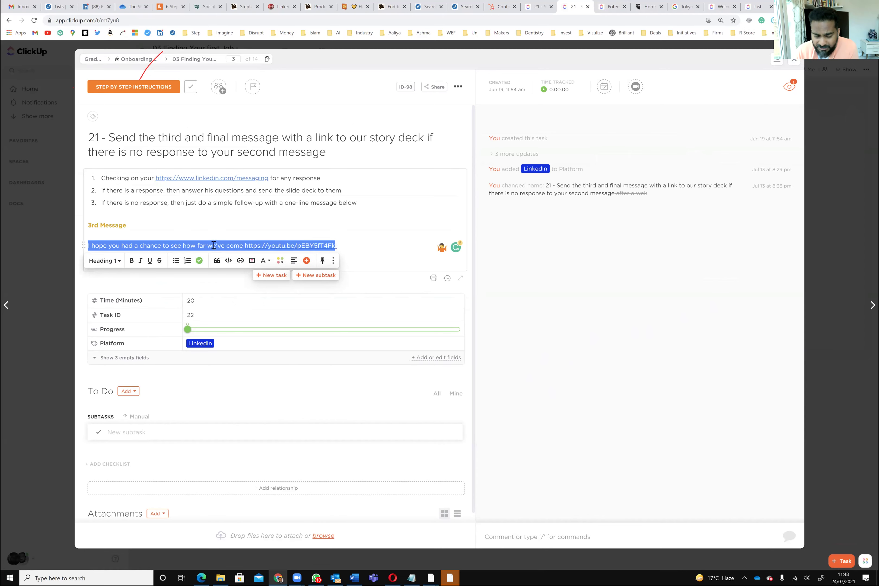
pyautogui.click(387, 261)
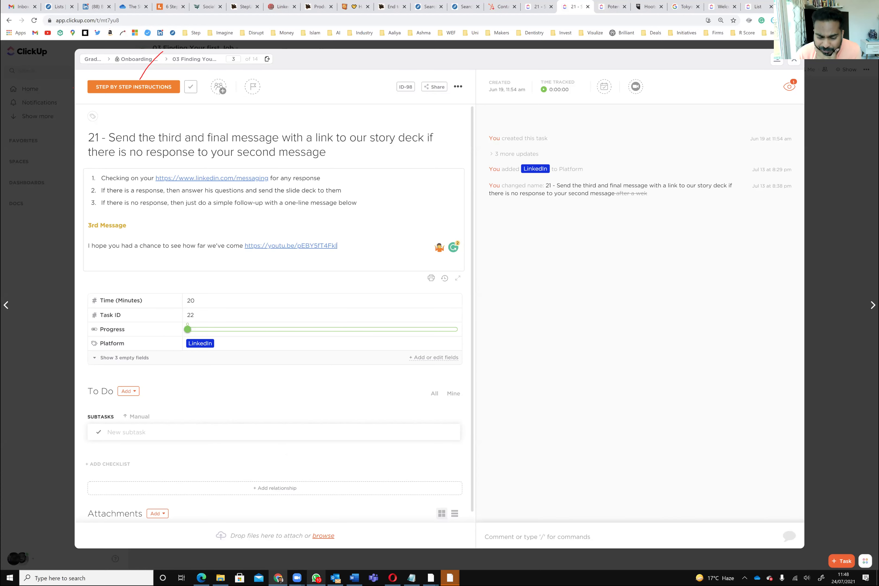
pyautogui.click(336, 577)
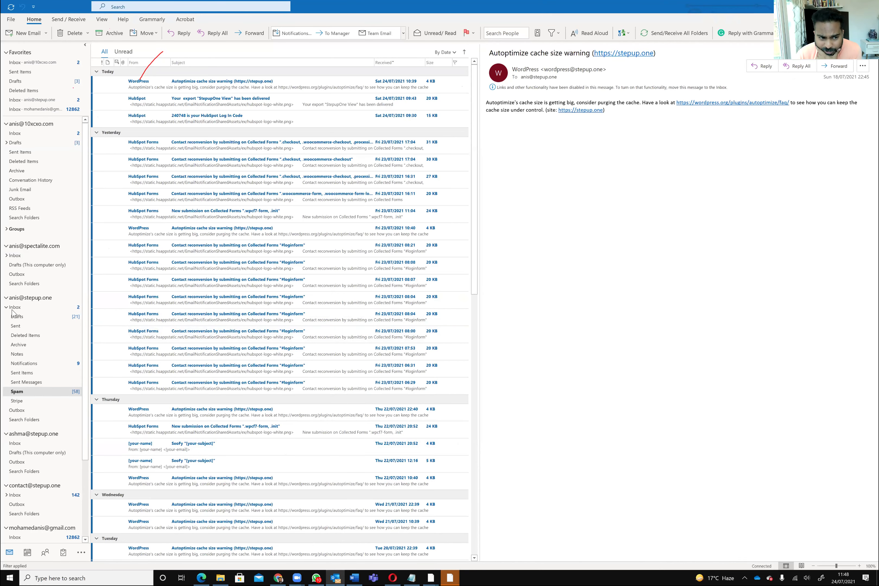
# Read the opening paragraphs of the 'Reskilling Refugees and Connecting them to Opportunities' draft, then return to Chrome.
pyautogui.click(31, 319)
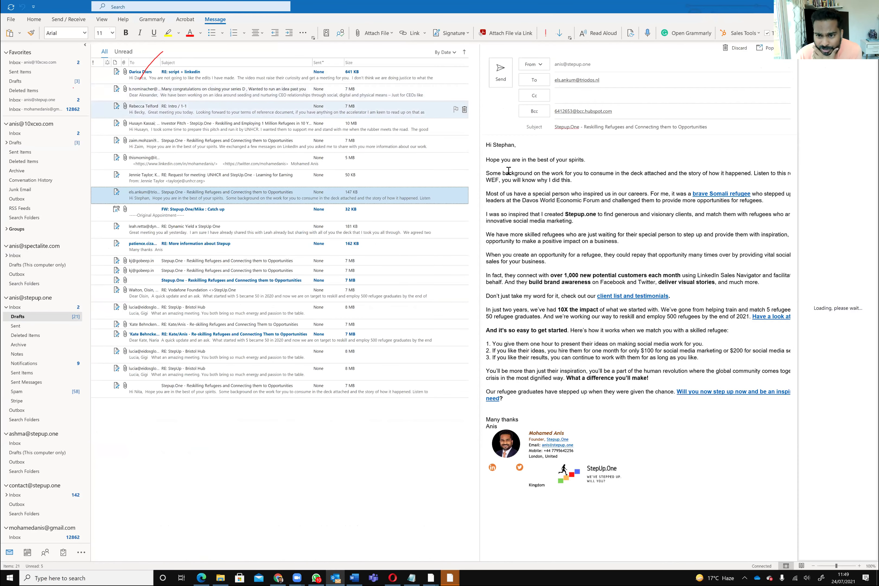
pyautogui.tripleClick(514, 160)
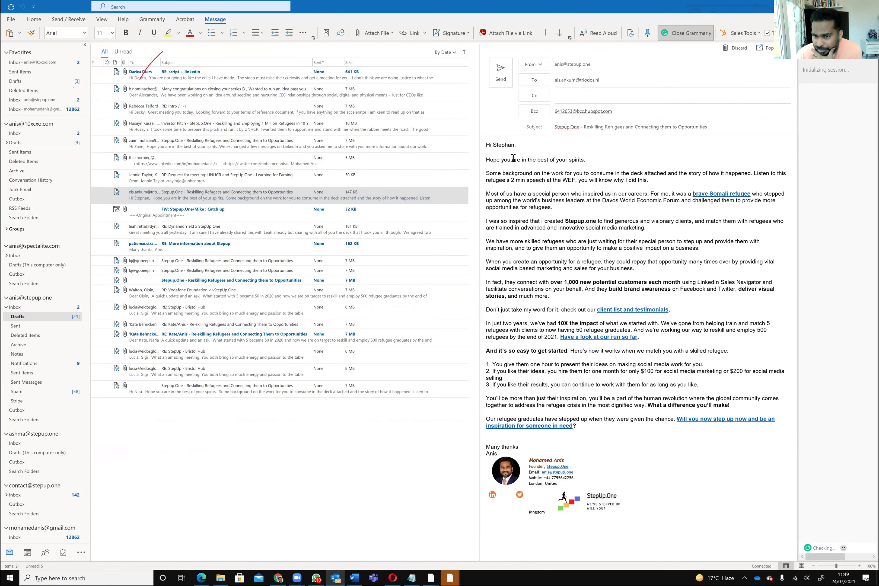
pyautogui.tripleClick(509, 175)
pyautogui.tripleClick(509, 199)
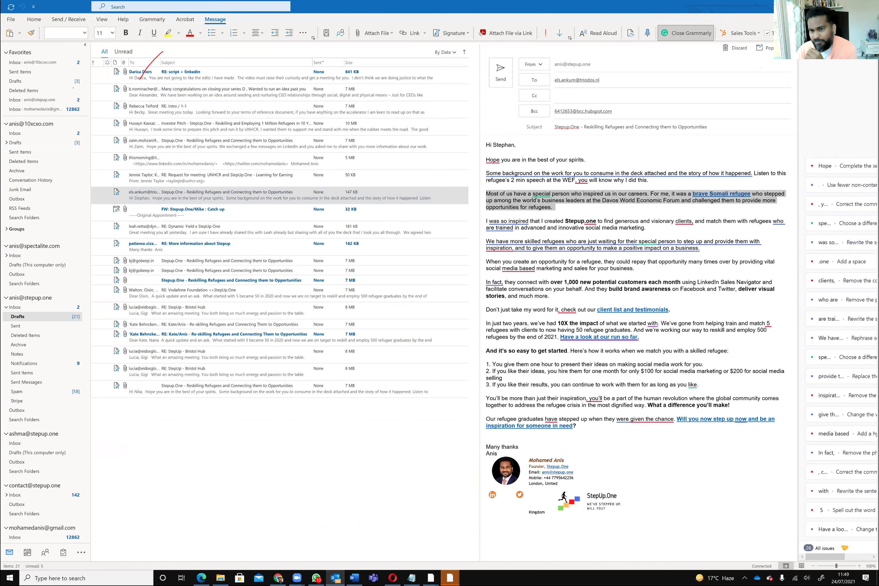
pyautogui.hotkey('alt', 'Tab')
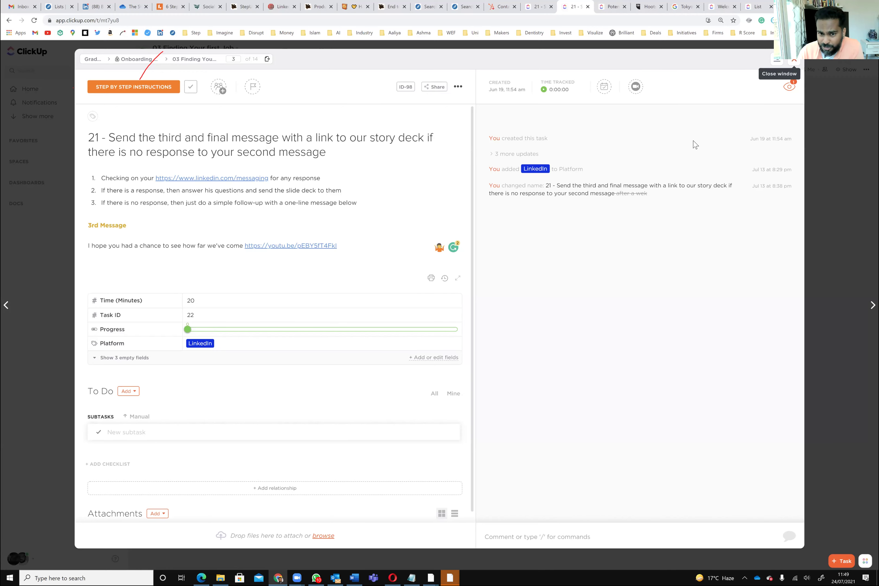
# Close the third-message task with Esc and reopen task 21 from the list.
pyautogui.press('Escape')
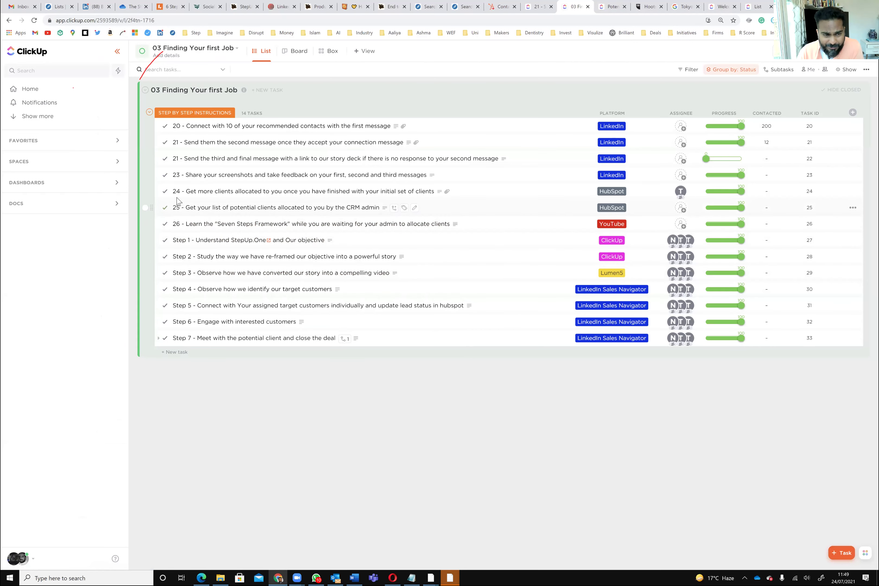
pyautogui.click(255, 143)
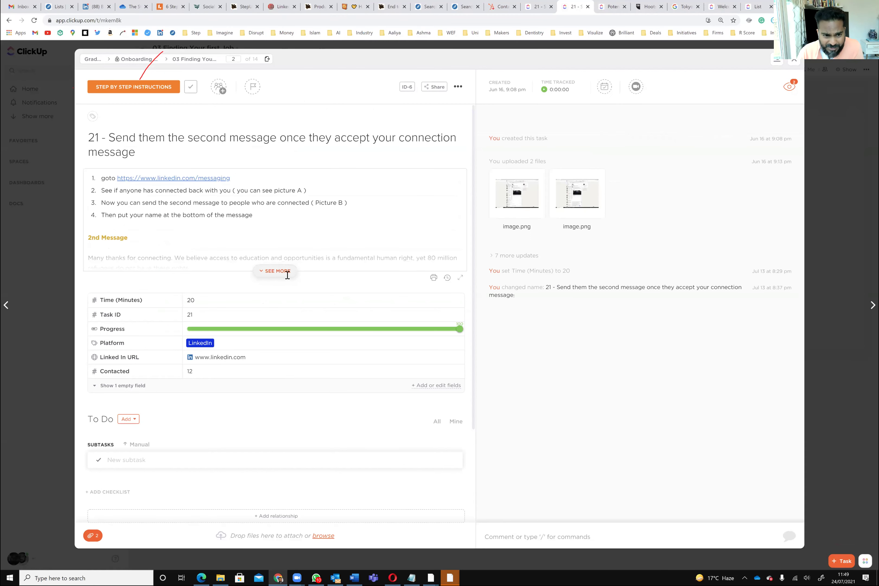
# Expand task 21's description, place the caret after the 2nd Message heading, and select the 'Here's our story' paragraph.
pyautogui.click(287, 271)
pyautogui.click(170, 268)
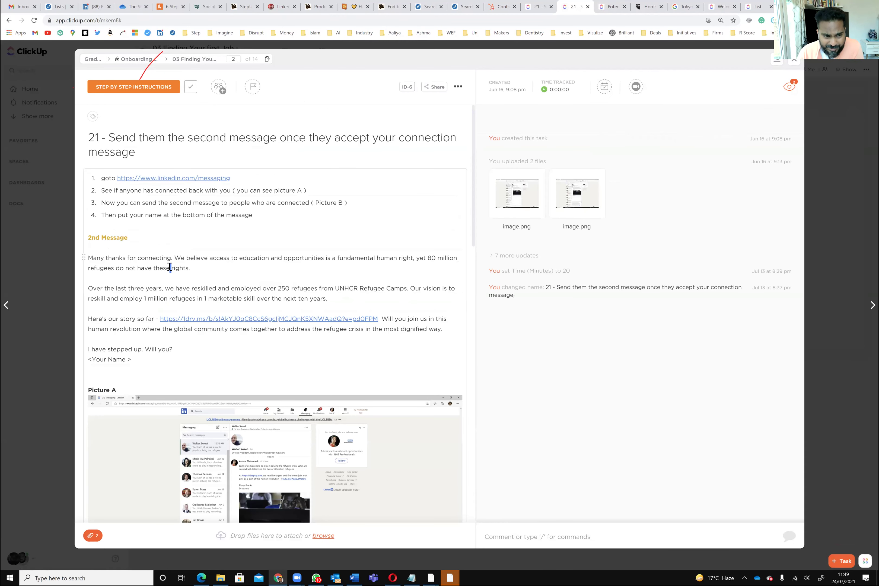
pyautogui.click(150, 241)
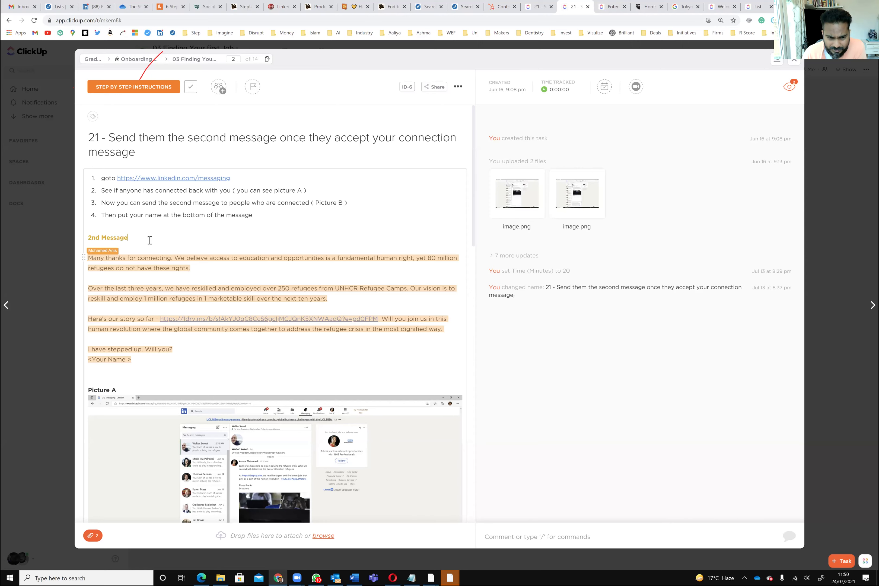
pyautogui.click(150, 241)
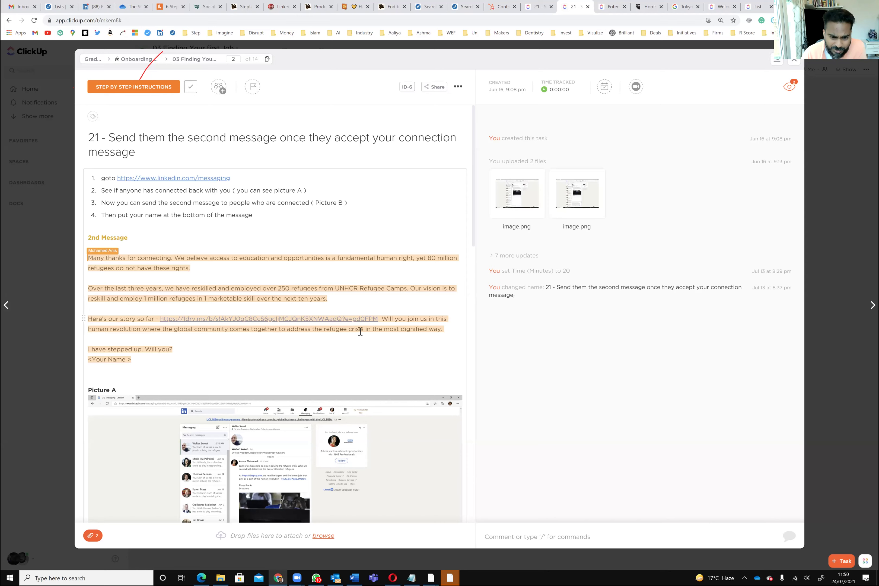
pyautogui.tripleClick(390, 330)
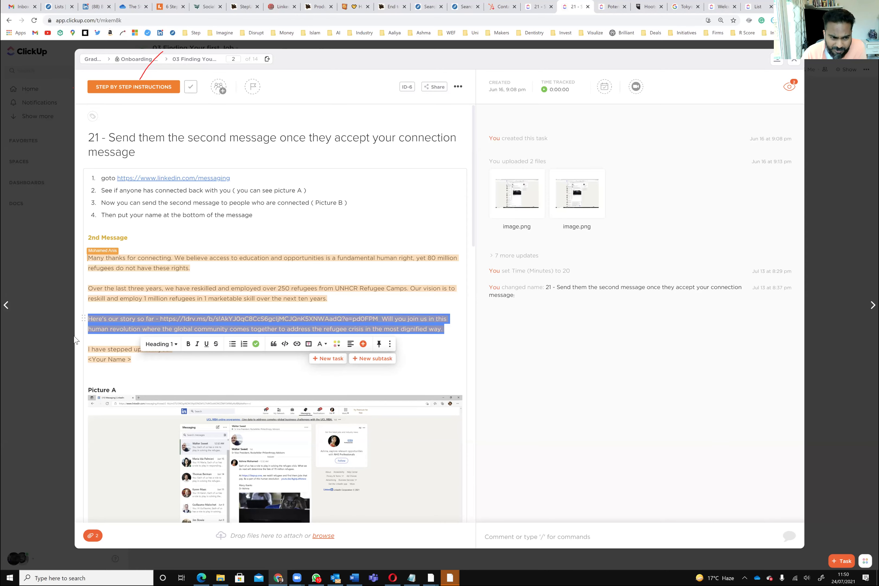
pyautogui.click(115, 342)
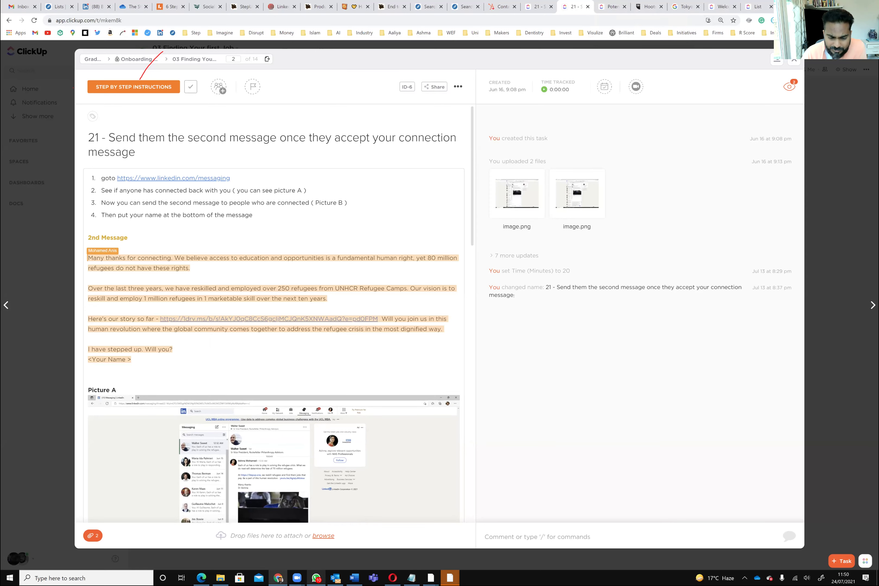
pyautogui.moveTo(411, 578)
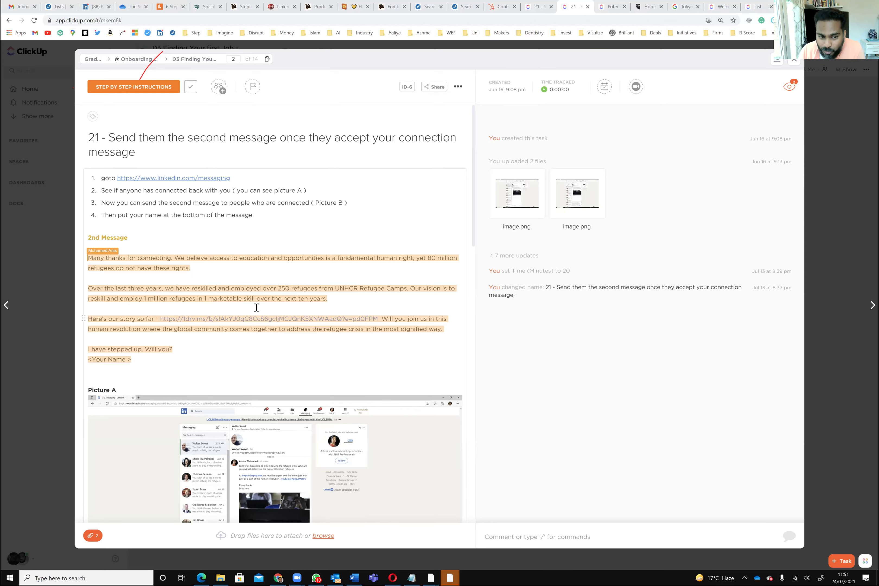
# Extend the first 2nd Message heading with 'when there is no question or reaction from the client' and select it.
pyautogui.click(157, 361)
pyautogui.hotkey('shift', 'Left')
pyautogui.hotkey('shift', 'Left')
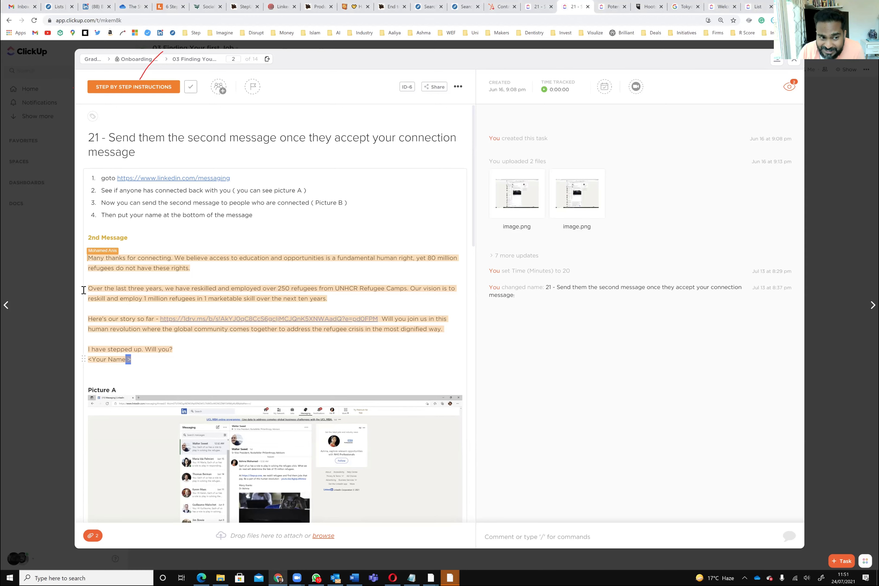
pyautogui.keyDown('shift'); pyautogui.click(80, 261); pyautogui.keyUp('shift')
pyautogui.keyDown('shift'); pyautogui.click(82, 243); pyautogui.keyUp('shift')
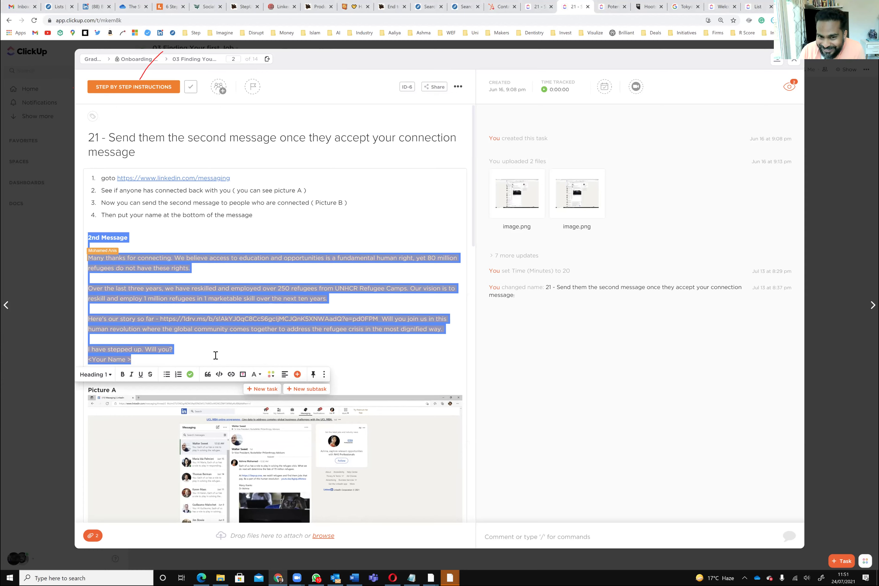
pyautogui.click(154, 242)
pyautogui.write('wh')
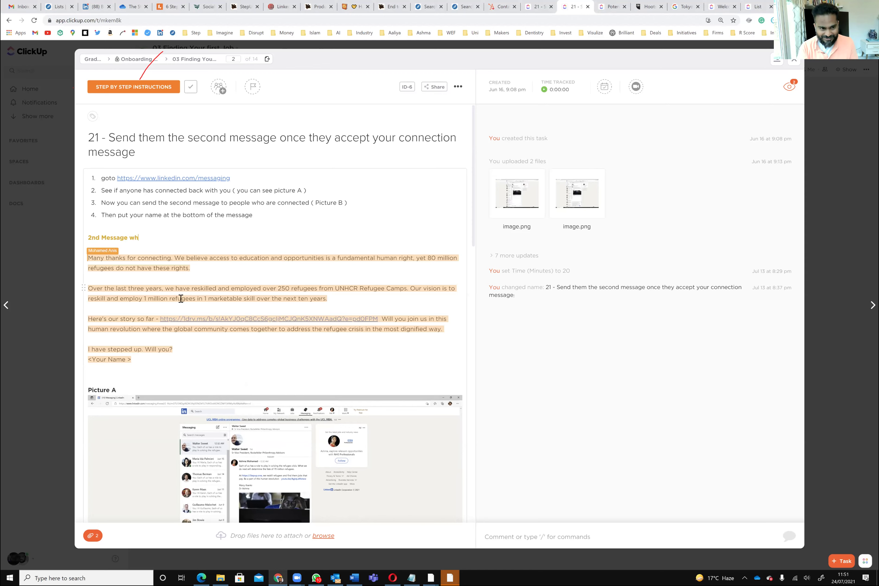
pyautogui.write('en there is no question or ')
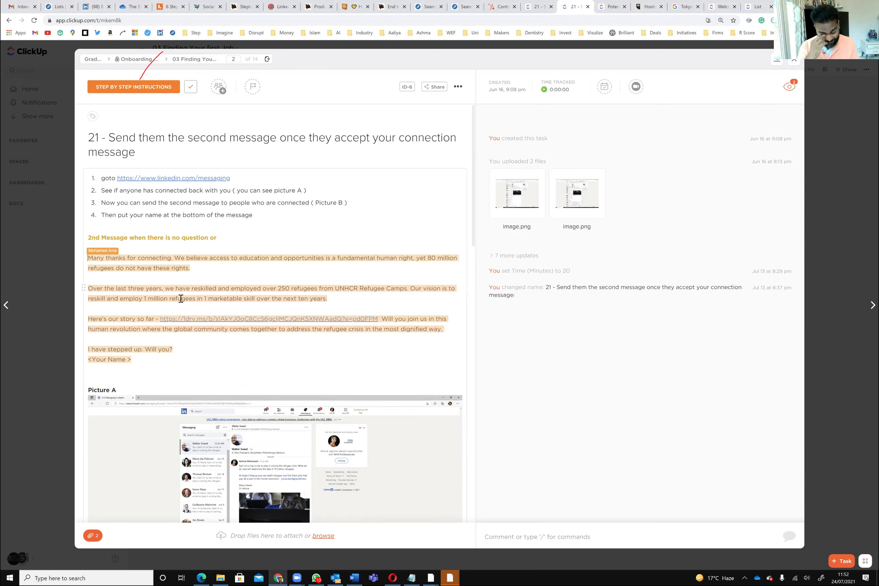
pyautogui.write('reaction from the')
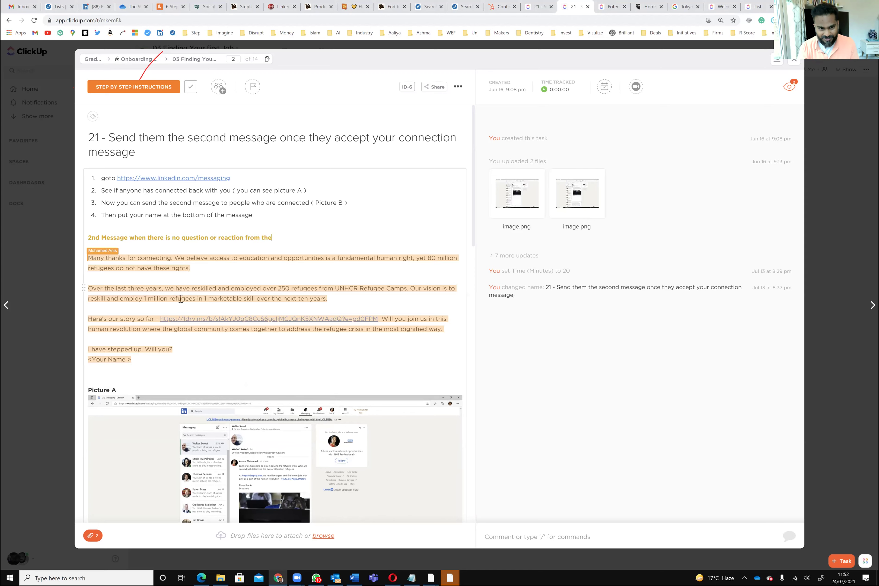
pyautogui.write(' client afte')
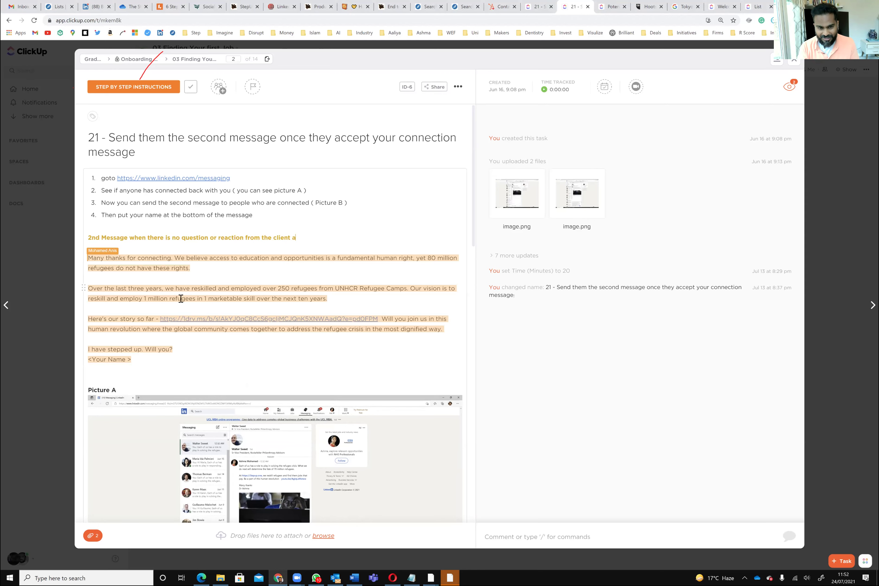
pyautogui.press('BackSpace')
pyautogui.press('BackSpace')
pyautogui.press('BackSpace')
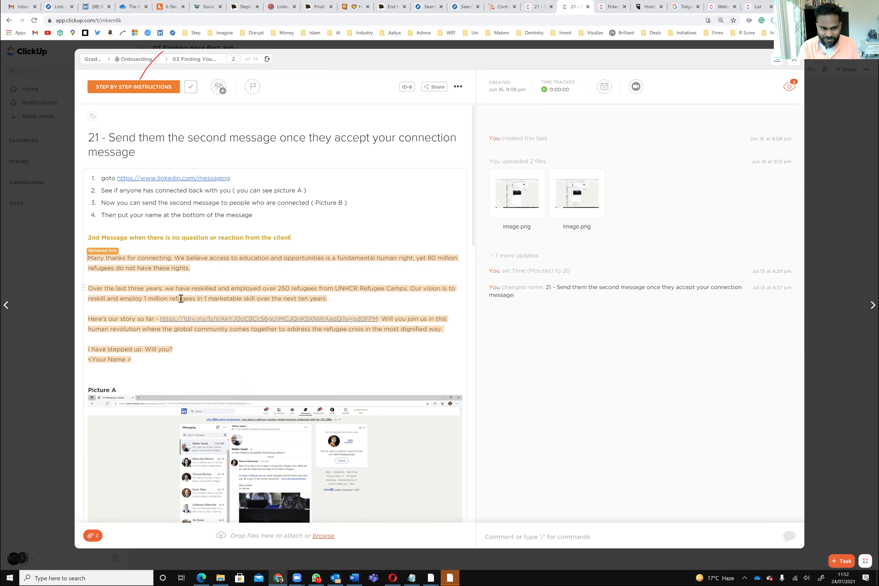
pyautogui.hotkey('shift', 'Home')
pyautogui.hotkey('ctrl', 'c')
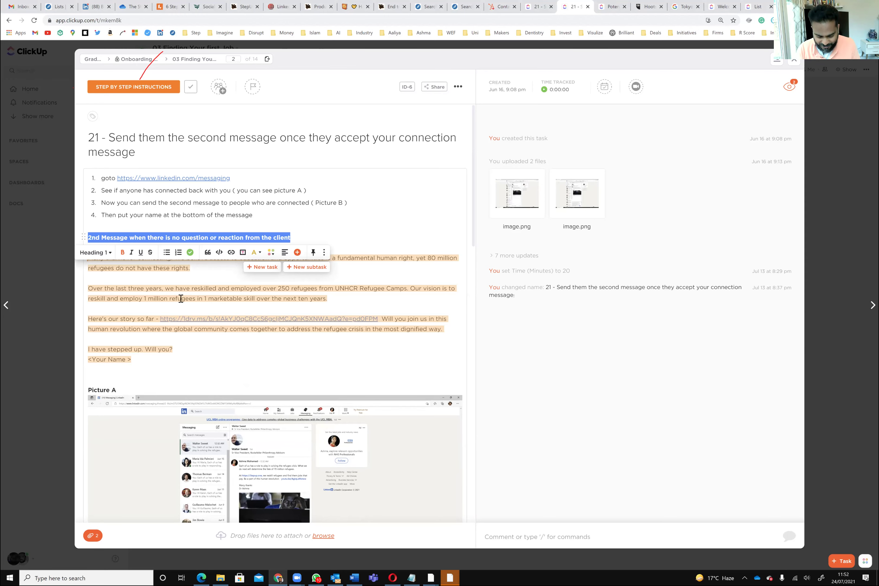
# Paste a copy of the heading below the first message, reworded to '2nd Message If there is a question or some reaction from the client'.
pyautogui.click(181, 299)
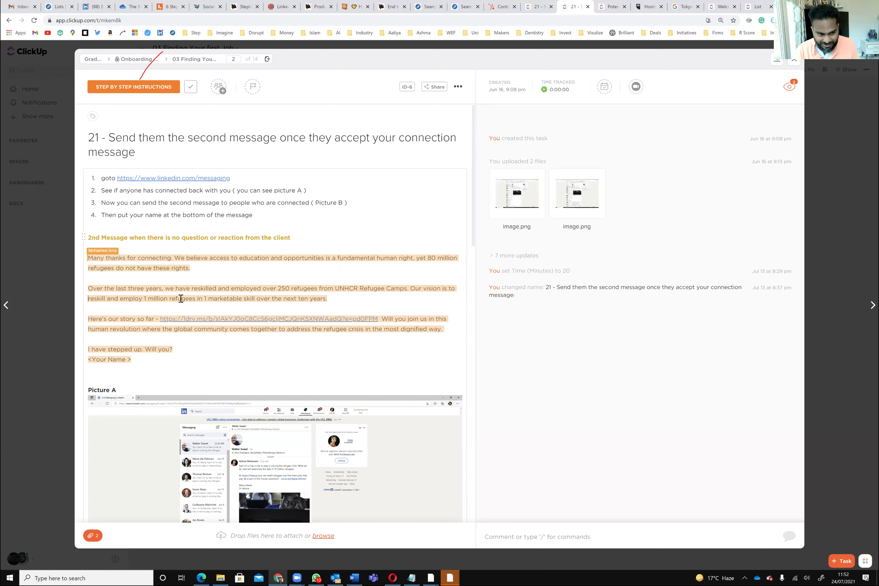
pyautogui.press('Return')
pyautogui.press('Return')
pyautogui.hotkey('ctrl', 'v')
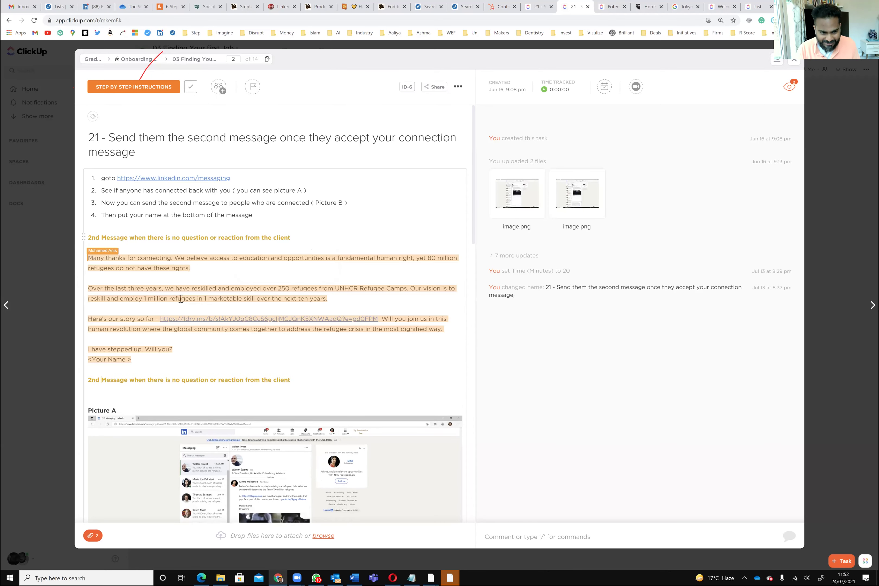
pyautogui.write('If')
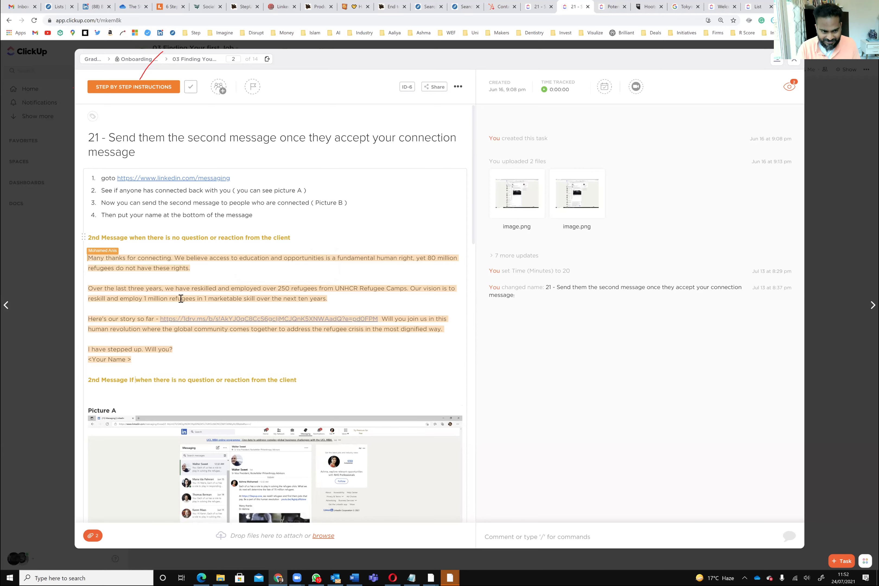
pyautogui.press('Delete')
pyautogui.press('Delete')
pyautogui.press('Delete')
pyautogui.press('Delete')
pyautogui.press('Delete')
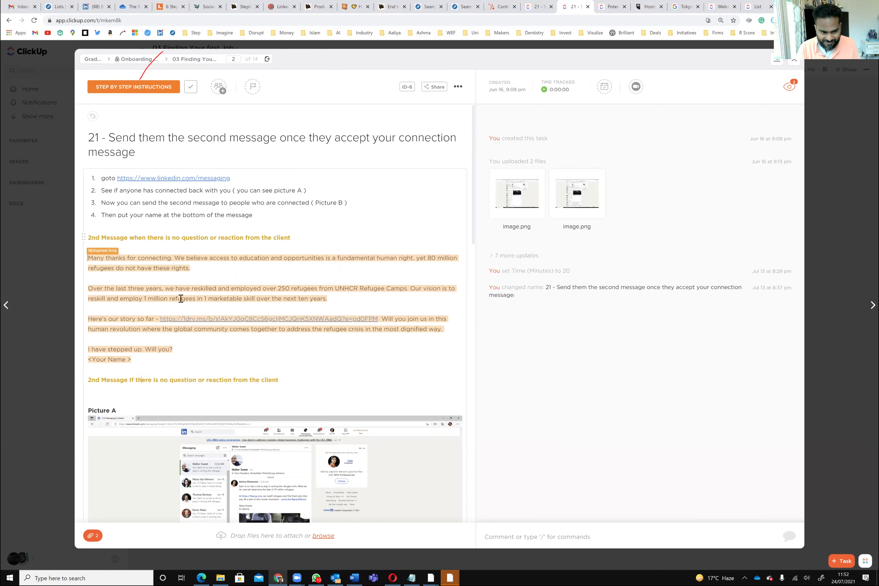
pyautogui.press('Delete')
pyautogui.press('Delete')
pyautogui.write('a')
pyautogui.write('some')
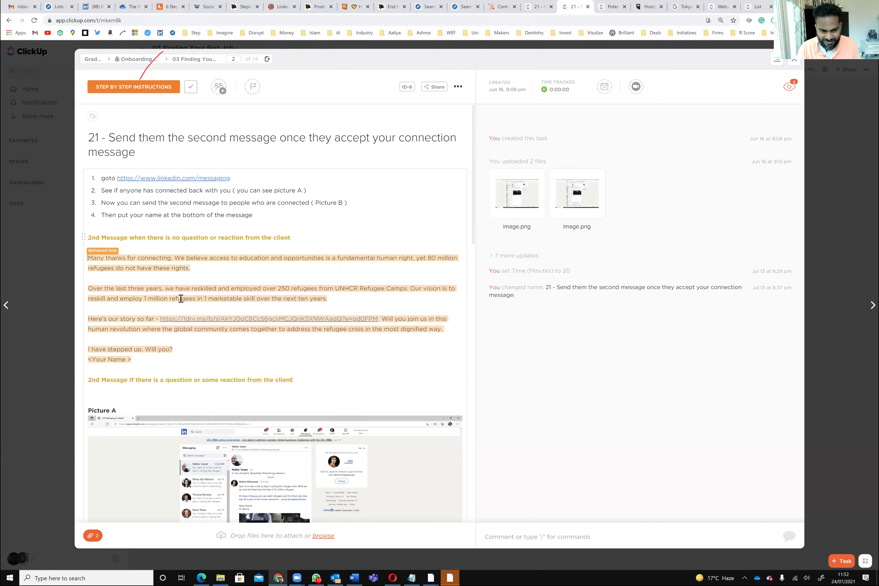
pyautogui.press('Return')
pyautogui.press('Return')
# Add the line 'You answer the question in the very first line directly.' under the new heading.
pyautogui.write('You answer the question')
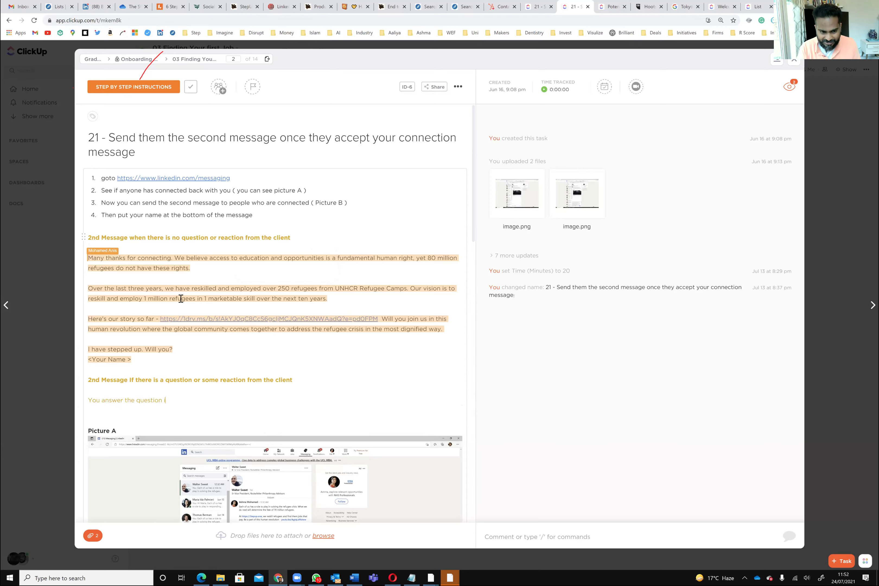
pyautogui.write(' in the very f')
pyautogui.press('BackSpace')
pyautogui.write('very first line directly')
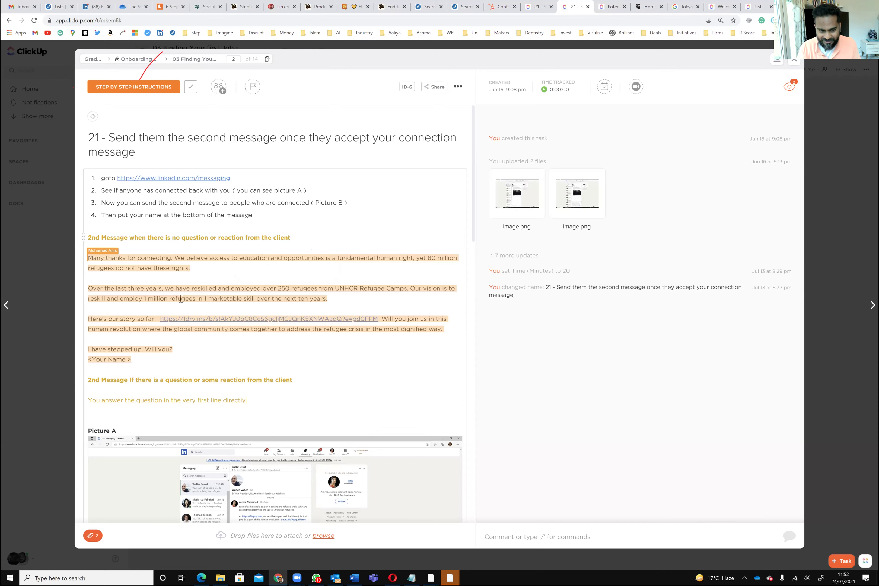
pyautogui.write('.')
pyautogui.press('Return')
pyautogui.press('Return')
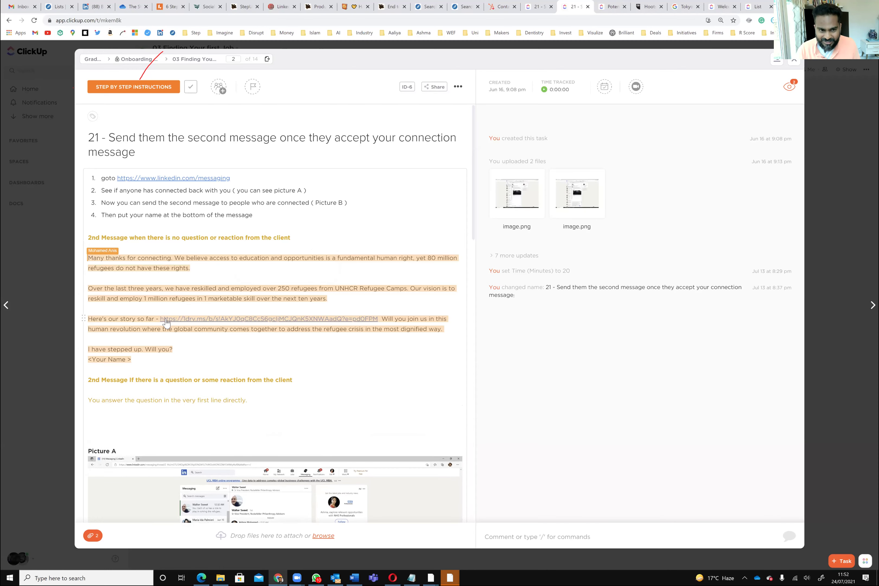
# Copy the 2nd Message body from 'We believe…' through the givethemjobs link in the Potential Clients doc, then return to task 21.
pyautogui.click(607, 8)
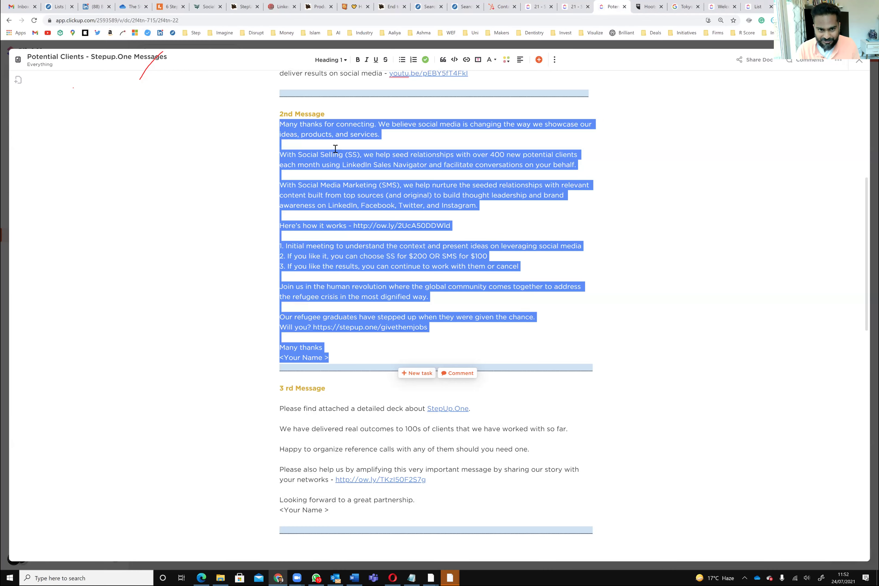
pyautogui.click(381, 126)
pyautogui.moveTo(382, 126); pyautogui.dragTo(452, 356)
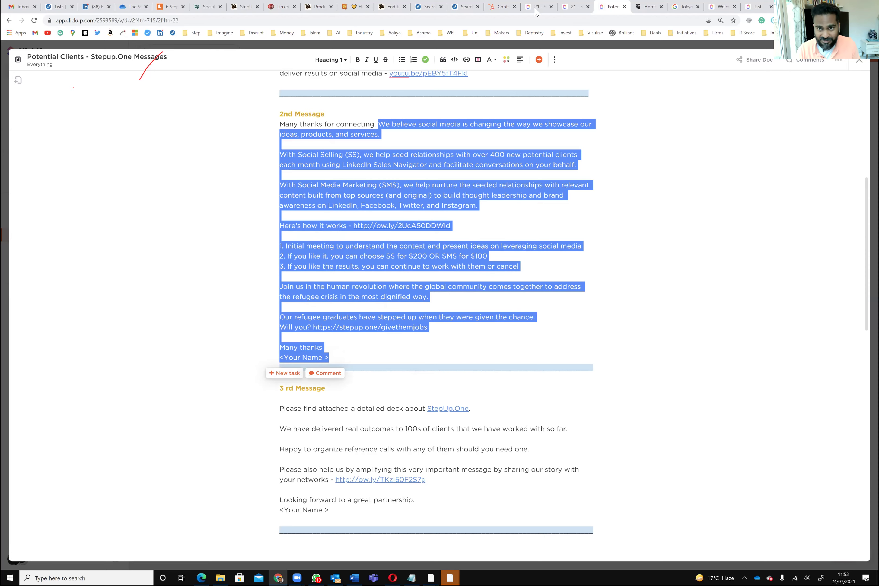
pyautogui.click(545, 10)
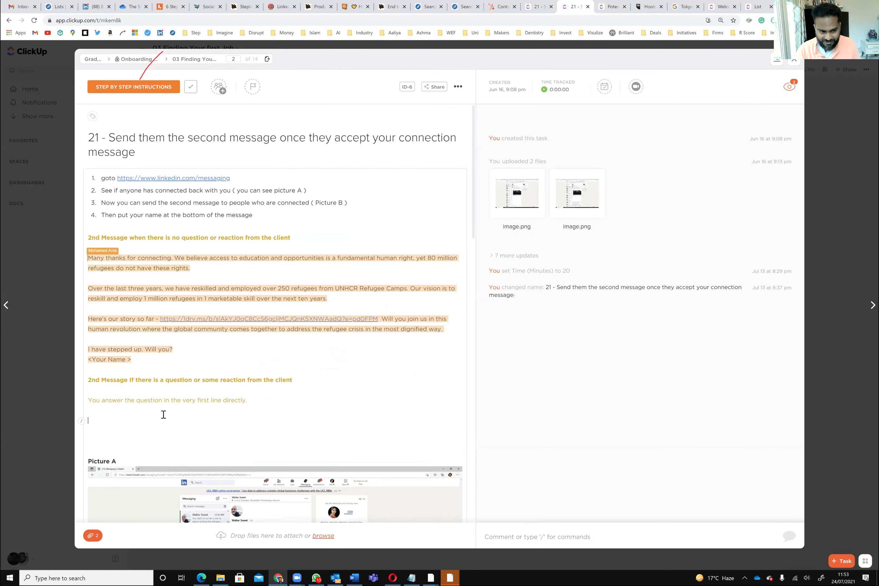
# Paste the copied 'We believe…' social-selling message below the answer line.
pyautogui.write("We believe social media is changing the way we showcase our ideas, products, and services.  With Social Selling (SS), we help seed relationships with over 400 new potential clients each month using LinkedIn Sales Navigator and facilitate conversations on your behalf.  With Social Media Marketing (SMS), we help nurture the seeded relationships with relevant content built from top sources (and original) to build thought leadership and brand awareness on LinkedIn, Facebook, Twitter, and Instagram.  Here's how it works - http://ow.ly/2UcA50DDWId  1. Initial meeting to understand the context and present ideas on leveraging social media 2. If you like it, you can choose SS for $200 OR SMS for $100 3. If you like the results, you can continue to work with them or cancel  Join us in the human revolution where the global community comes together to address the refugee crisis in the most dignified way.  Our refugee graduates have stepped up when they were given the chance. Will you? https://stepup.one/givethemjobs  Many thanks <Your Name >")
pyautogui.click(164, 287)
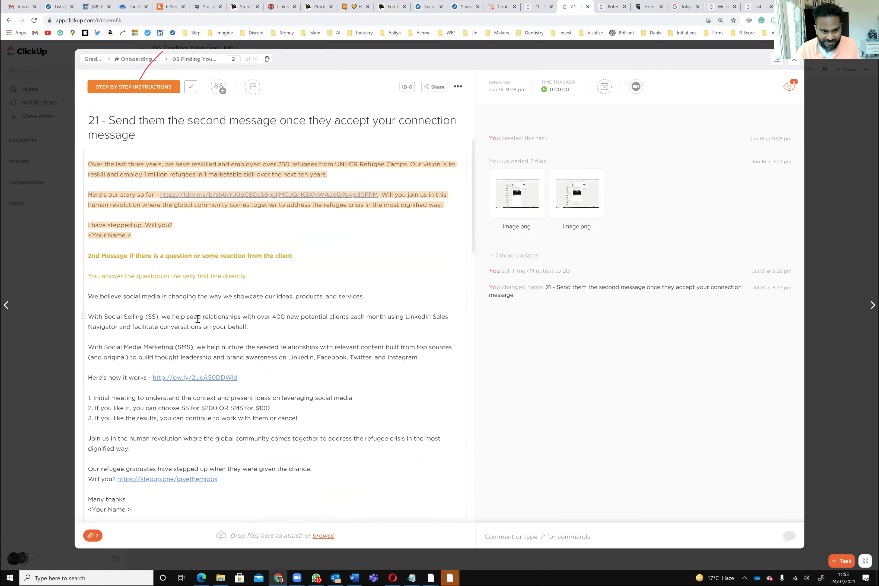
pyautogui.hotkey('shift', 'Down')
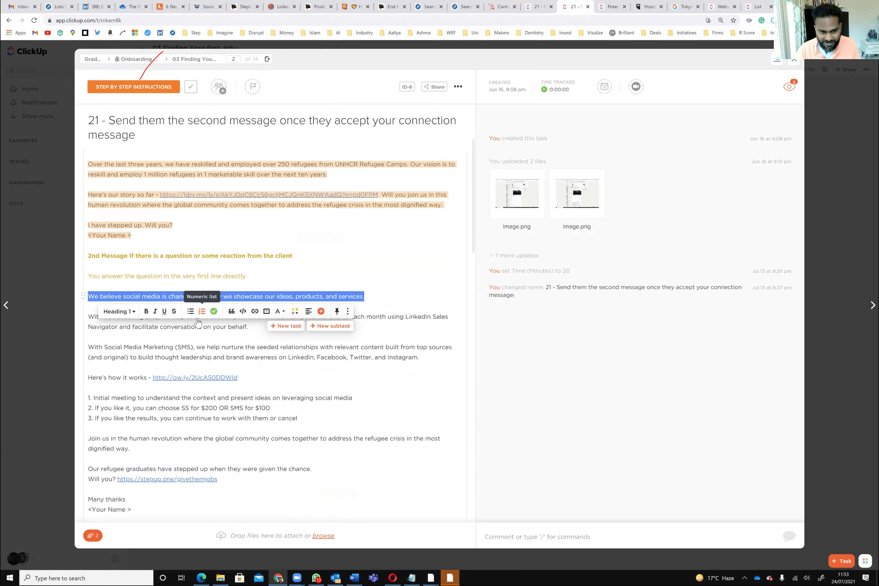
pyautogui.press('Down')
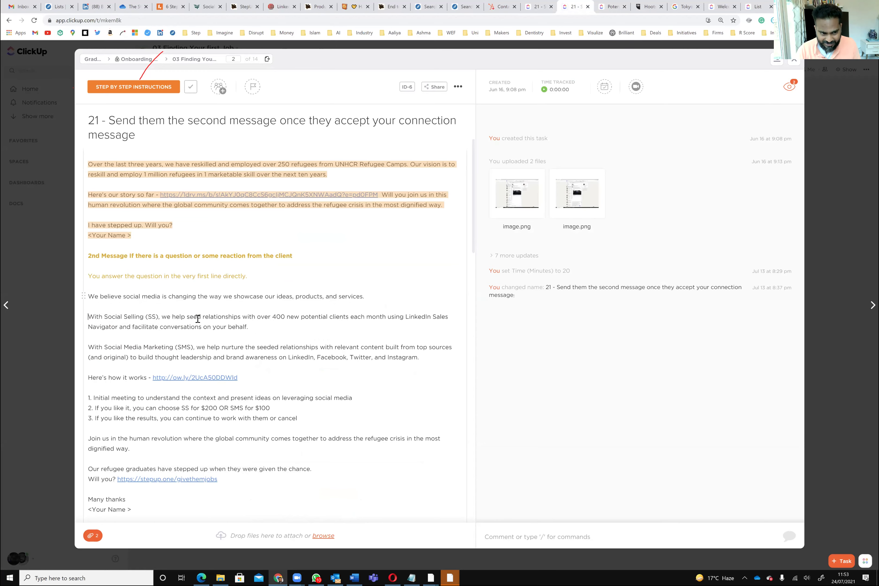
pyautogui.tripleClick(198, 319)
pyautogui.press('Down')
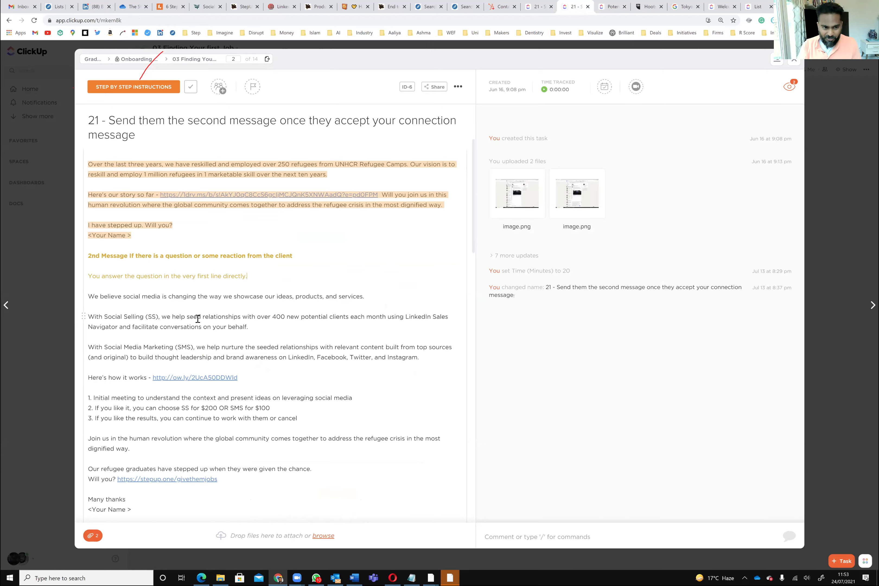
# Insert 'There are three ways in which you can join hands with us.' above the pasted message.
pyautogui.press('Return')
pyautogui.press('Return')
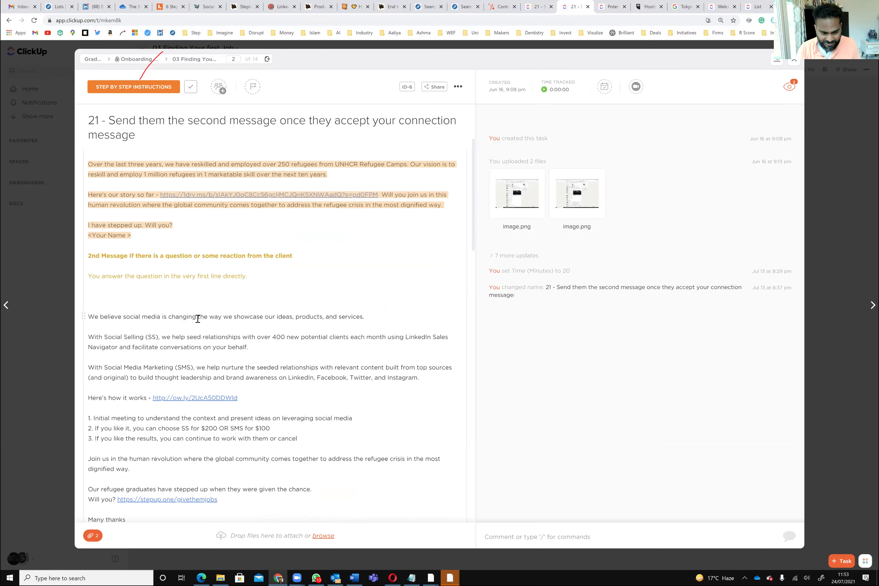
pyautogui.write('There a')
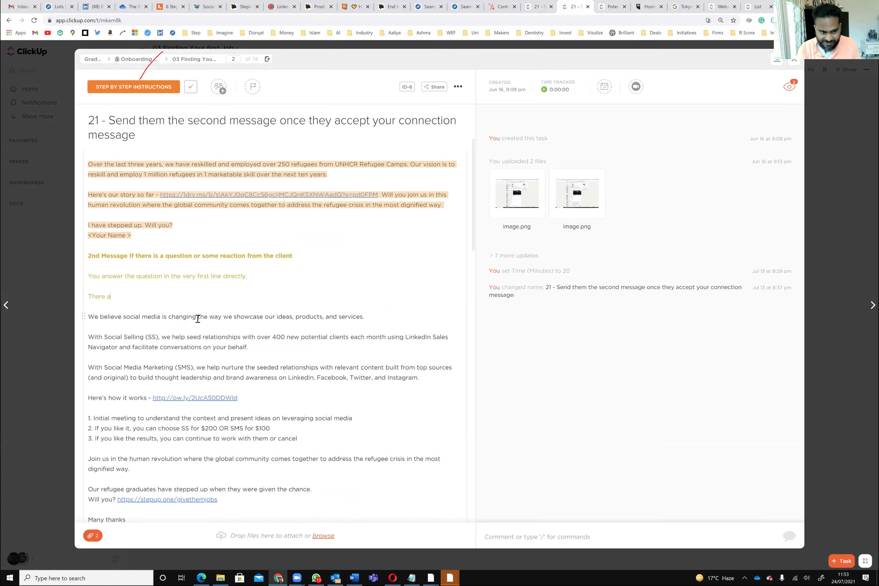
pyautogui.write('re three wyas')
pyautogui.press('BackSpace')
pyautogui.press('BackSpace')
pyautogui.press('BackSpace')
pyautogui.press('BackSpace')
pyautogui.write('ays in which you can ')
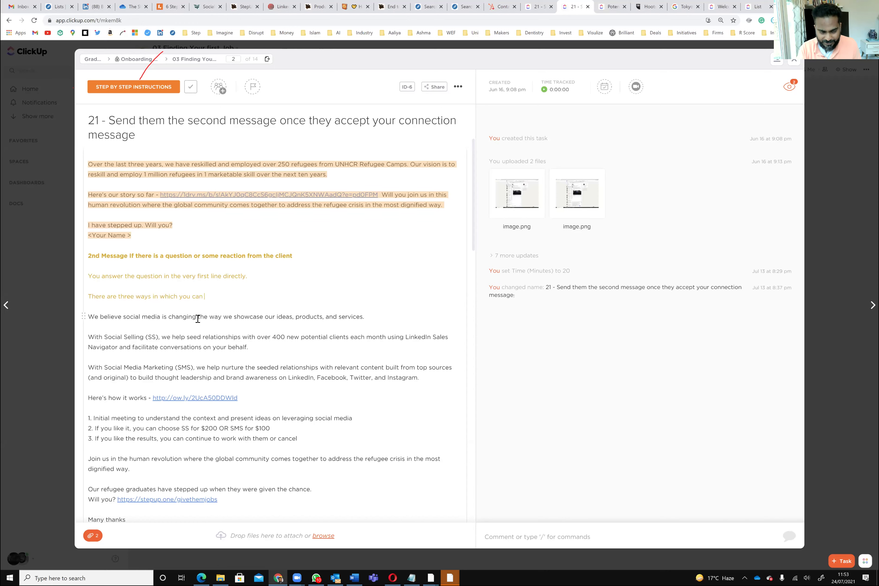
pyautogui.write('join hands with us.')
pyautogui.press('Return')
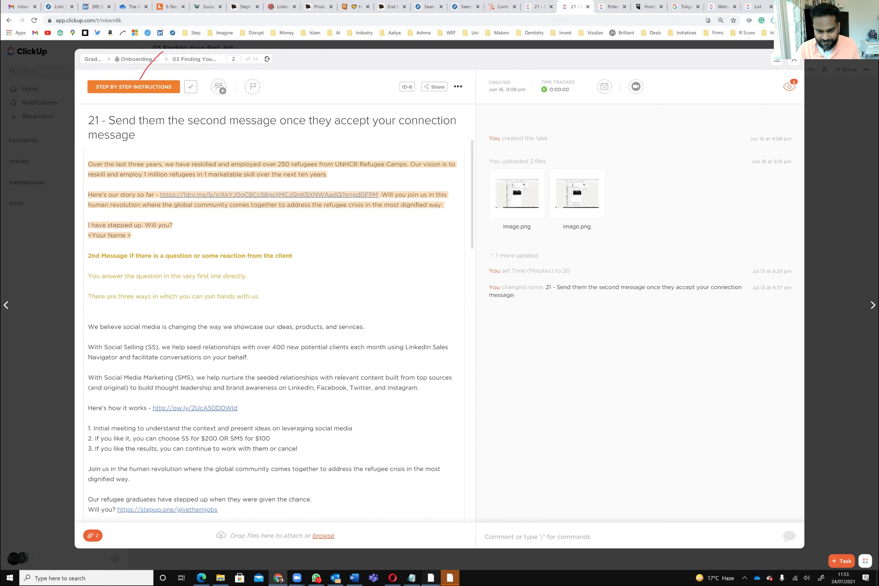
# Copy the 'Hire us to make your social media deliver' line from slide 25 of the Investor Pitch deck and return to task 21.
pyautogui.moveTo(430, 578)
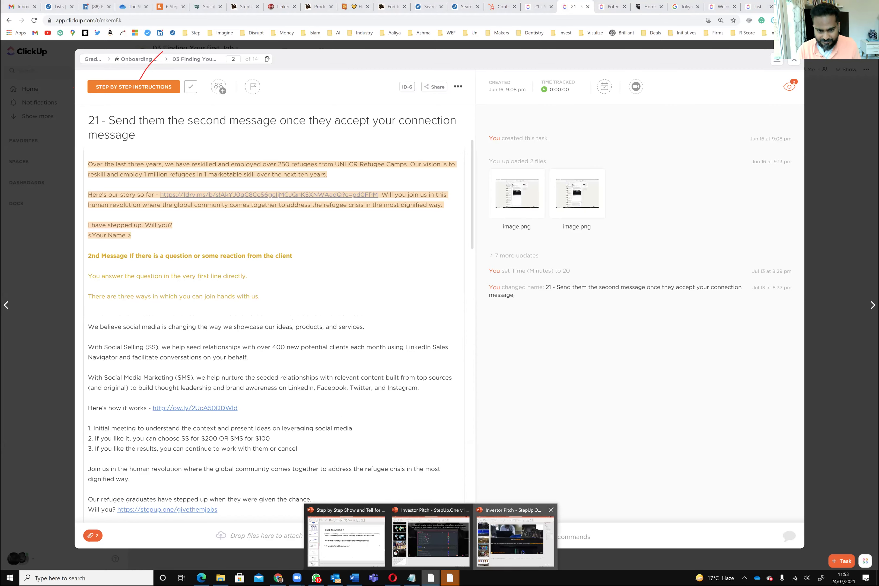
pyautogui.click(515, 537)
pyautogui.scroll(-5, 95, 437)
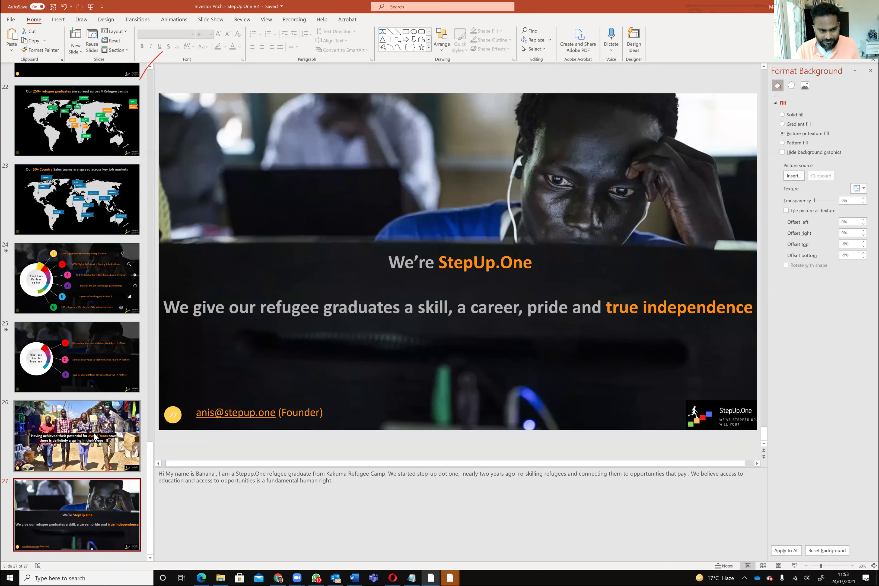
pyautogui.click(114, 384)
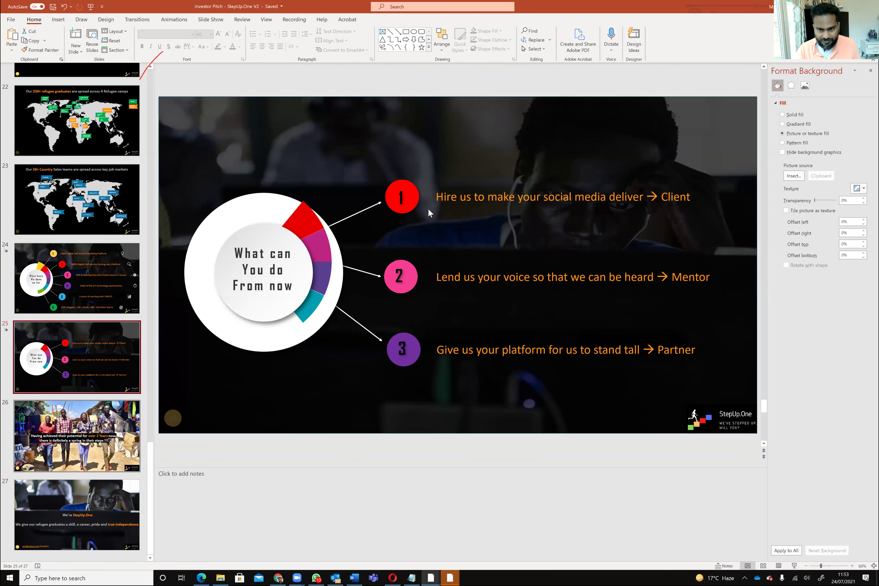
pyautogui.click(467, 197)
pyautogui.tripleClick(466, 197)
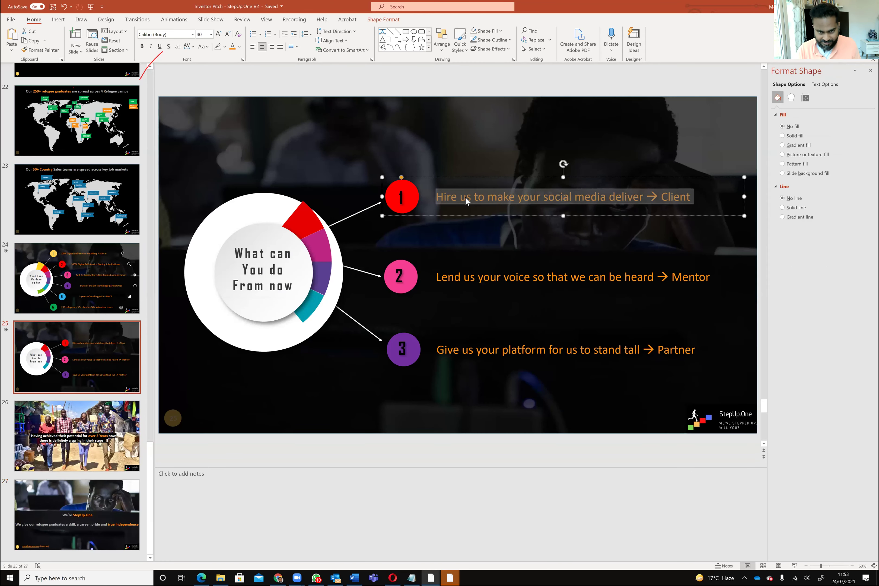
pyautogui.hotkey('ctrl', 'c')
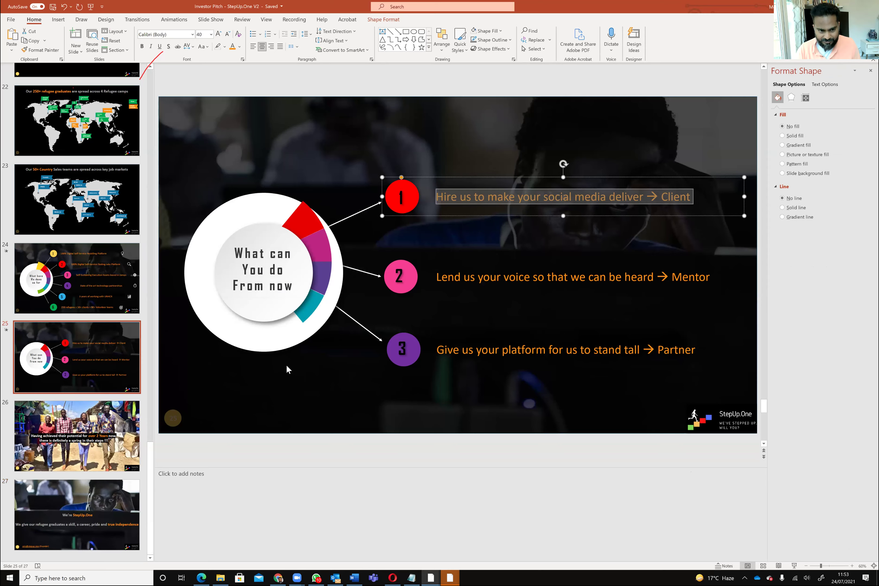
pyautogui.hotkey('alt', 'Tab')
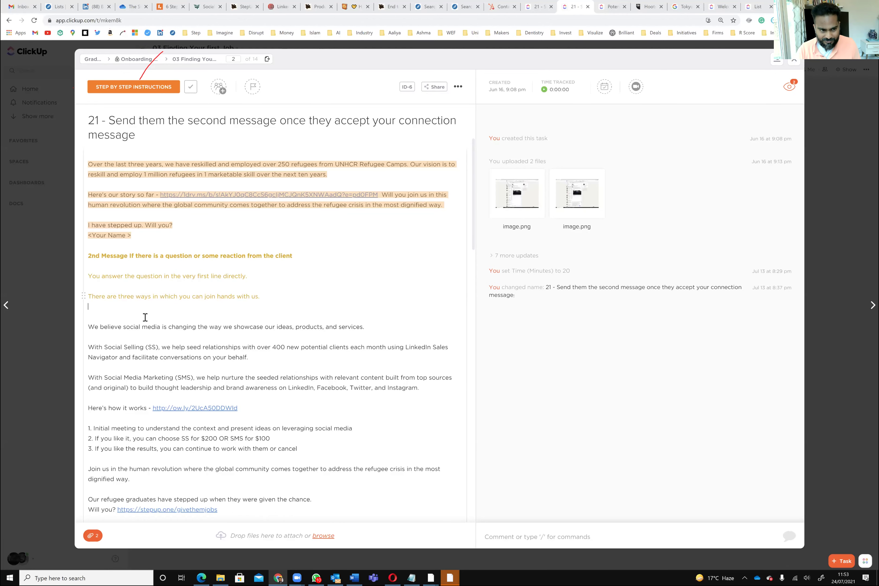
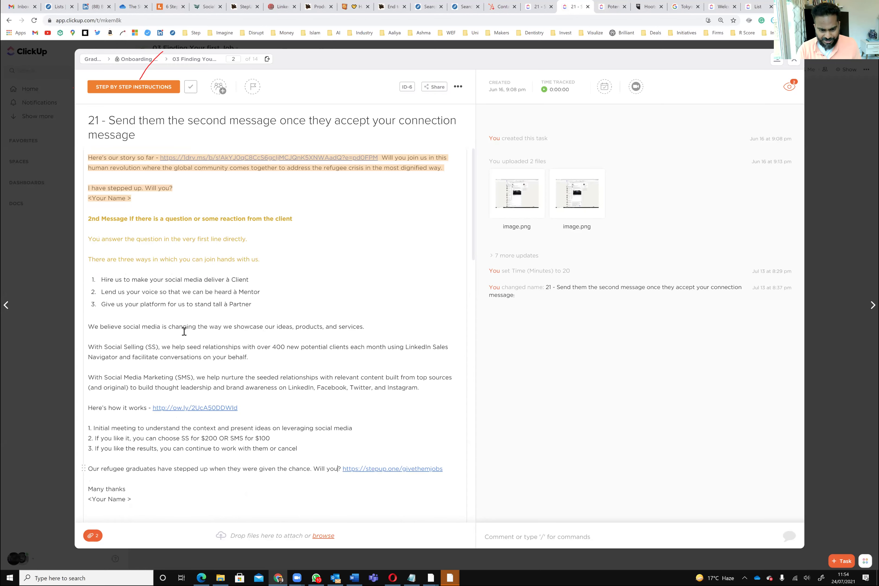
# Replace the 'Our refugee graduates… Will you?' sentence with 'You can hire our graduates from this link'.
pyautogui.hotkey('shift', 'Home')
pyautogui.press('BackSpace')
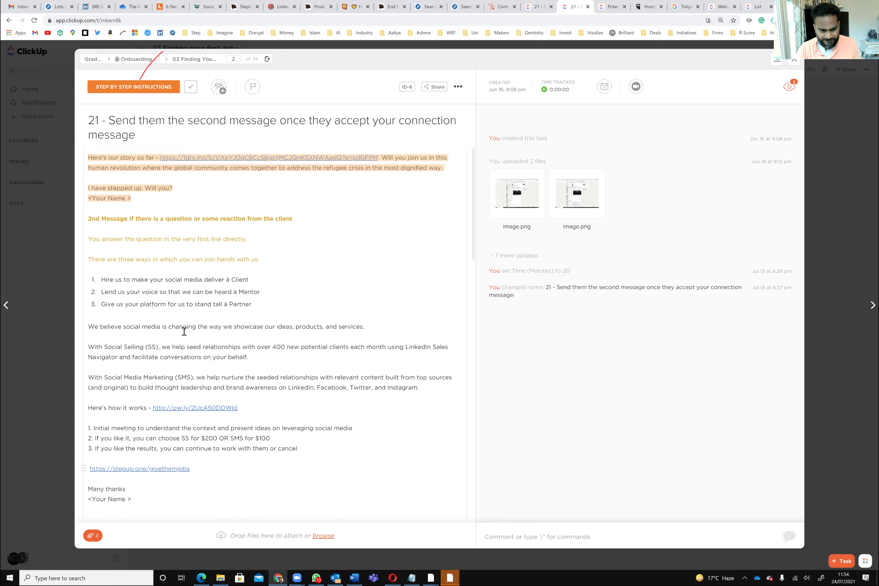
pyautogui.write('You can ')
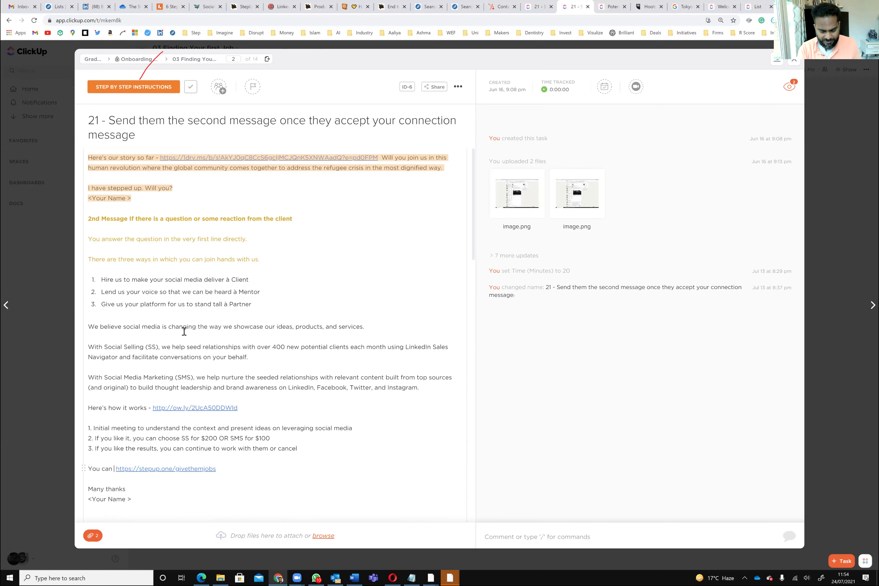
pyautogui.write('hire our gr')
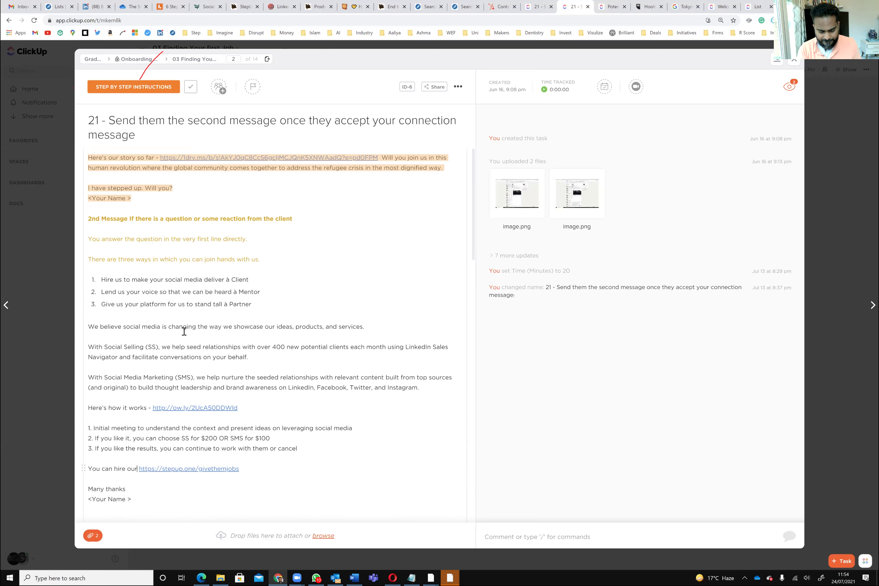
pyautogui.write('aduates from')
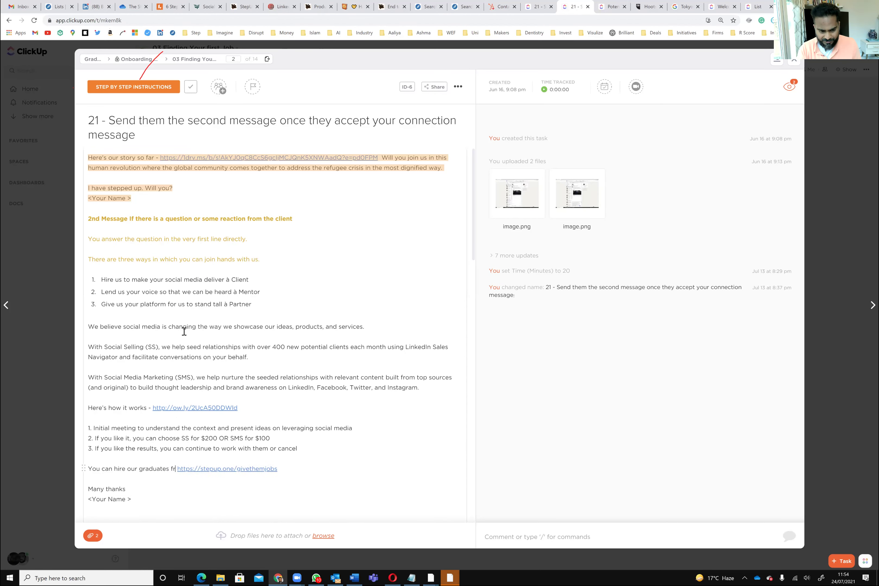
pyautogui.write(' this link')
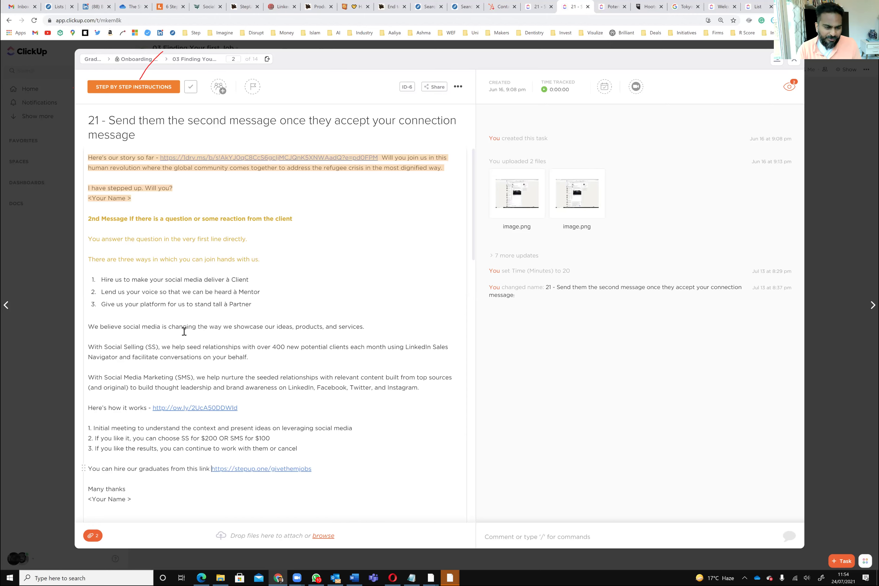
pyautogui.press('Home')
pyautogui.hotkey('shift', 'End')
pyautogui.press('End')
pyautogui.press('Down')
pyautogui.press('End')
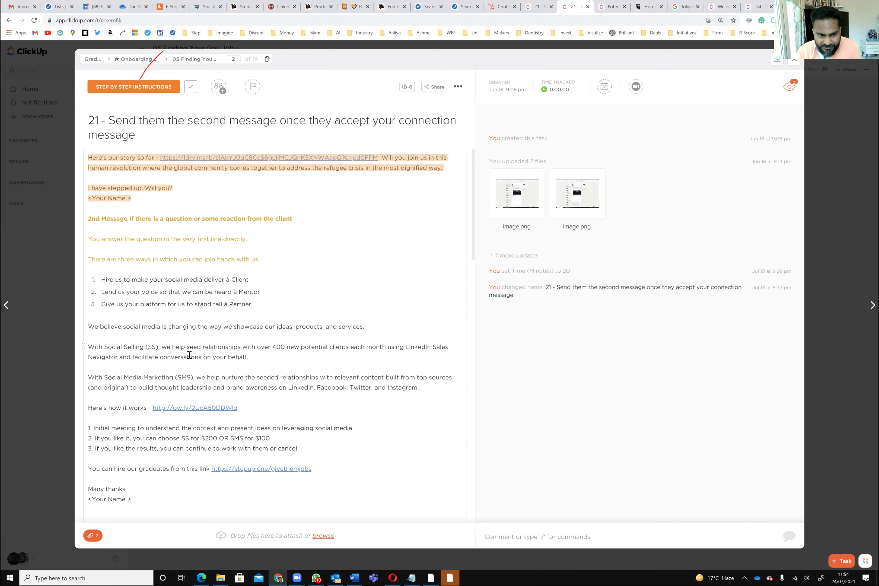
pyautogui.scroll(4, 189, 250)
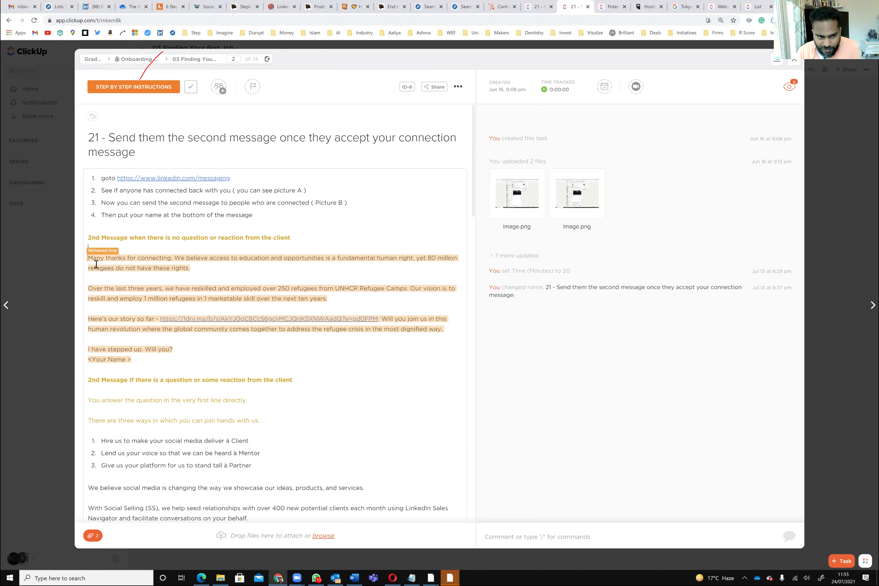
pyautogui.keyDown('shift'); pyautogui.click(135, 363); pyautogui.keyUp('shift')
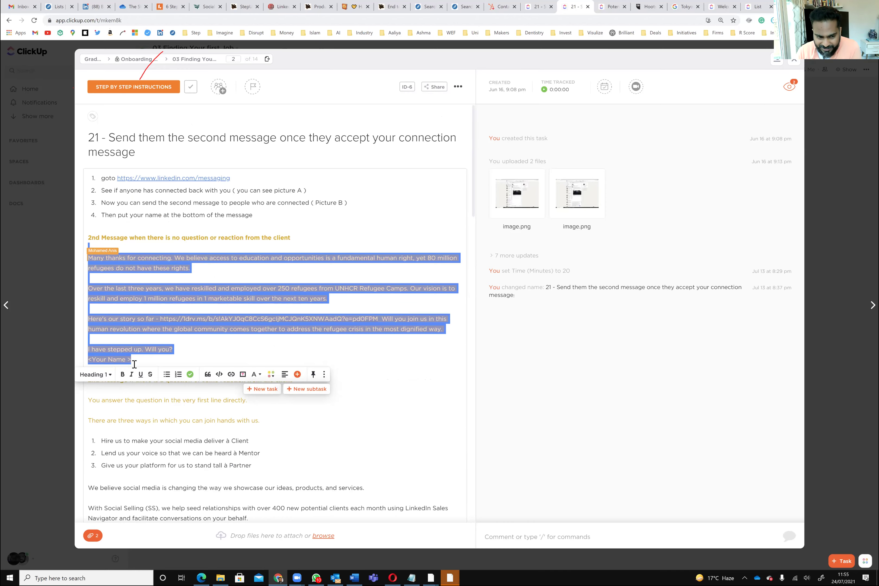
pyautogui.click(178, 351)
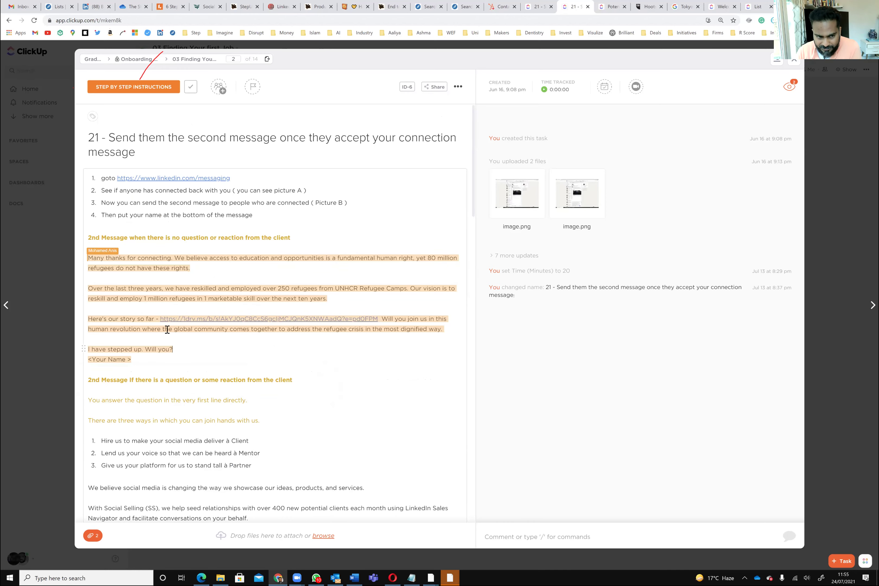
pyautogui.scroll(-3, 169, 264)
pyautogui.tripleClick(168, 263)
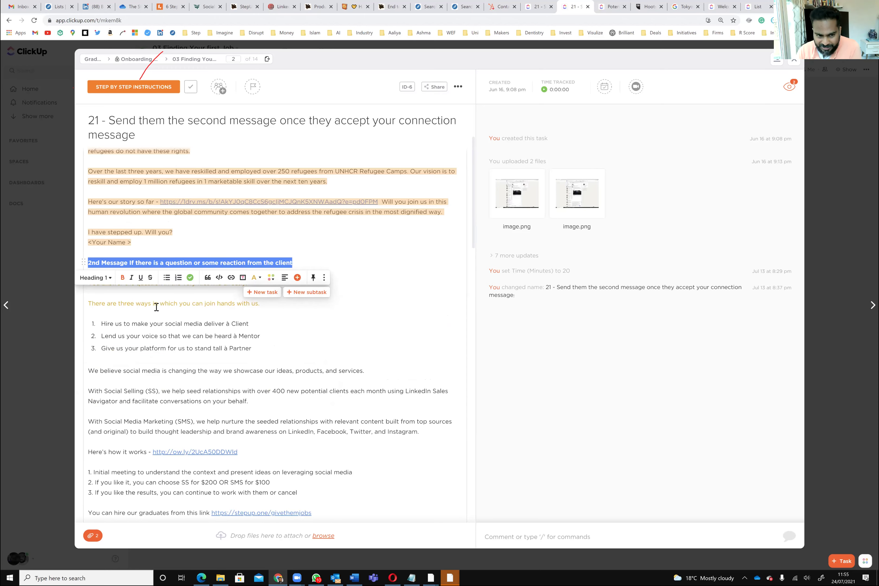
pyautogui.click(165, 346)
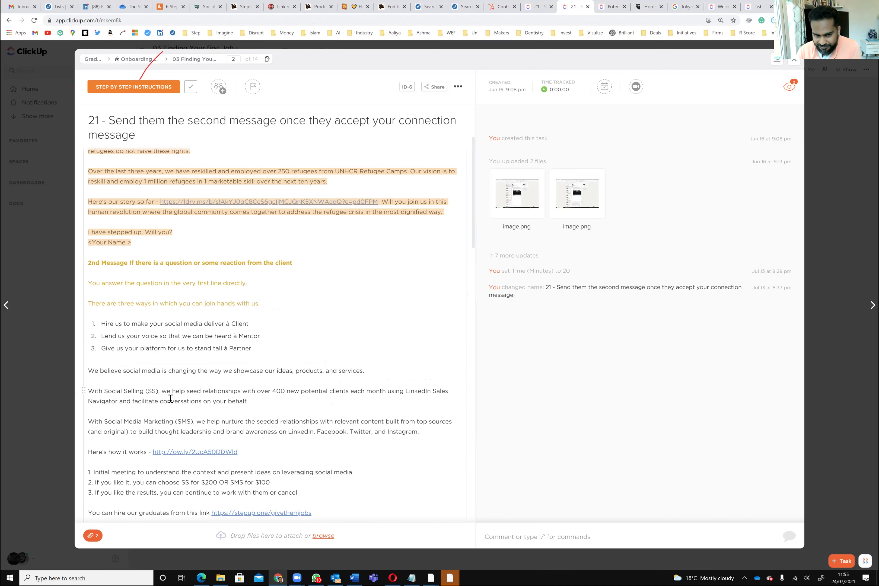
pyautogui.scroll(-5, 171, 398)
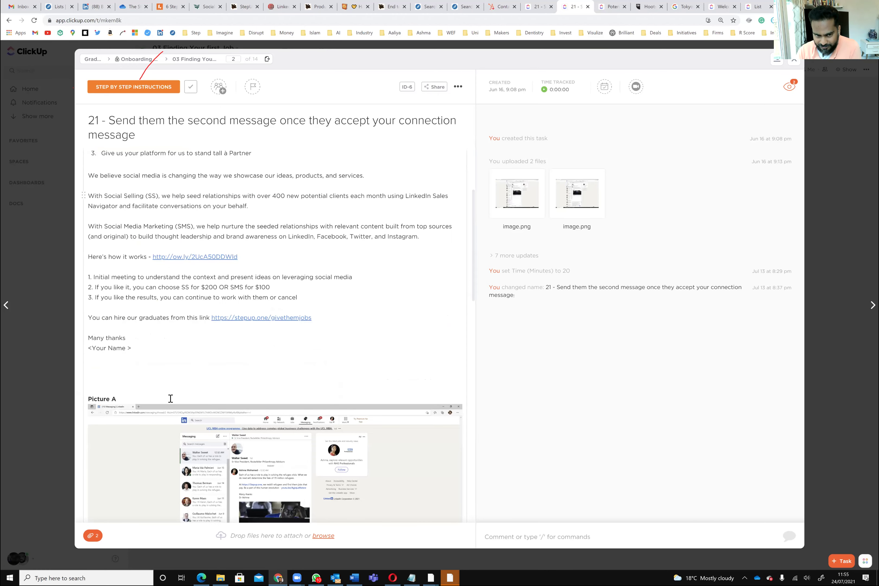
pyautogui.scroll(4, 170, 398)
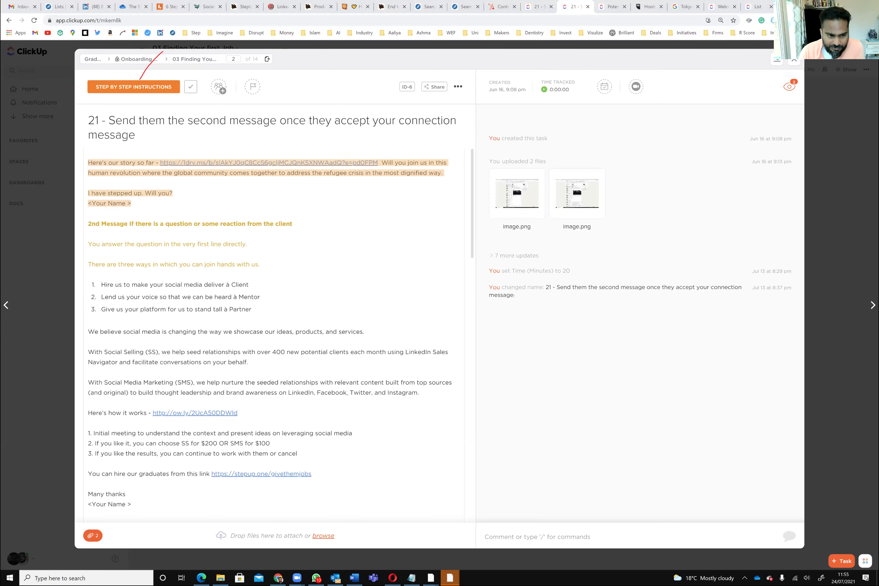
pyautogui.click(131, 504)
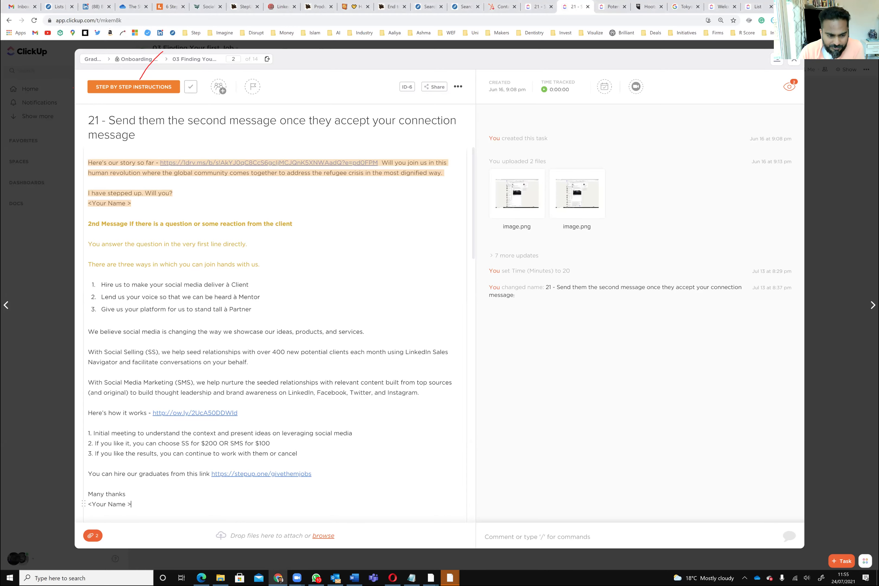
pyautogui.moveTo(130, 504); pyautogui.dragTo(74, 246)
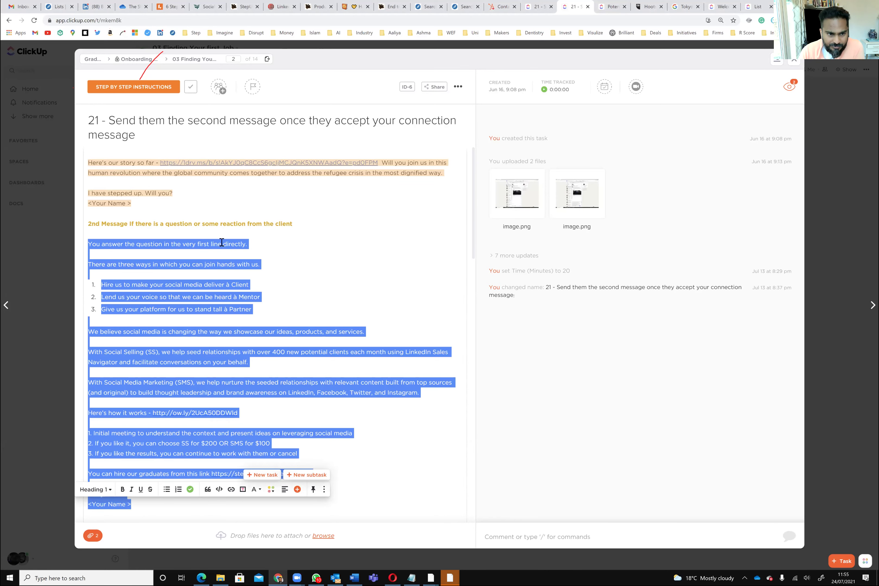
pyautogui.click(221, 226)
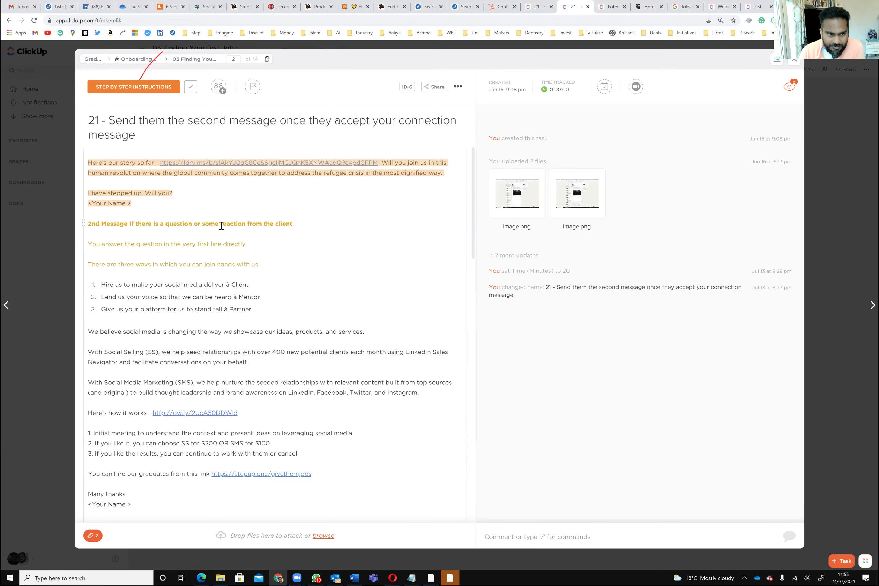
pyautogui.click(213, 249)
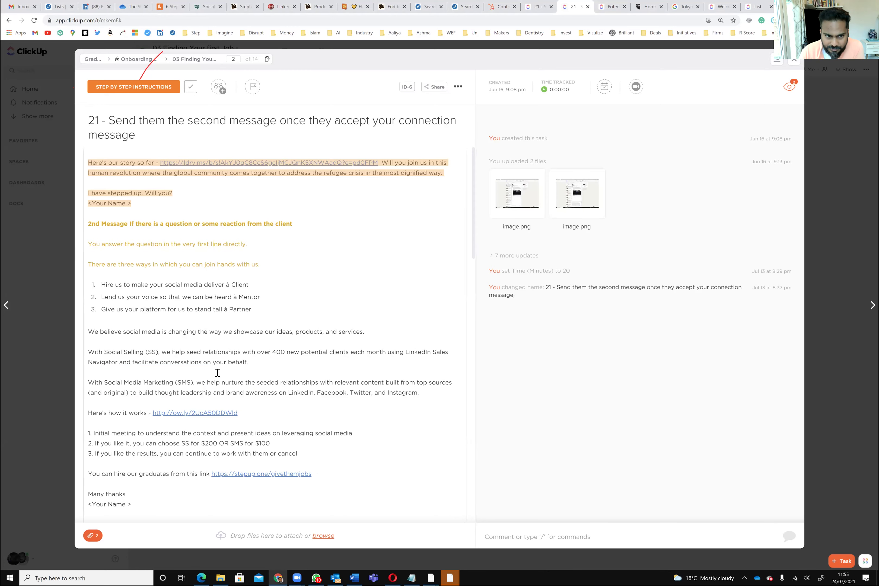
pyautogui.scroll(3, 217, 372)
pyautogui.click(174, 323)
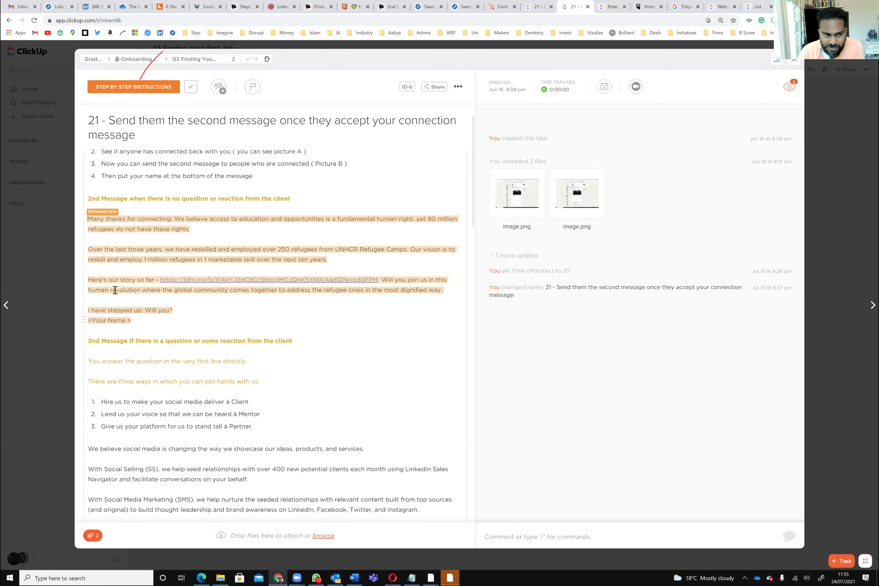
pyautogui.hotkey('ctrl', 'a')
pyautogui.click(176, 321)
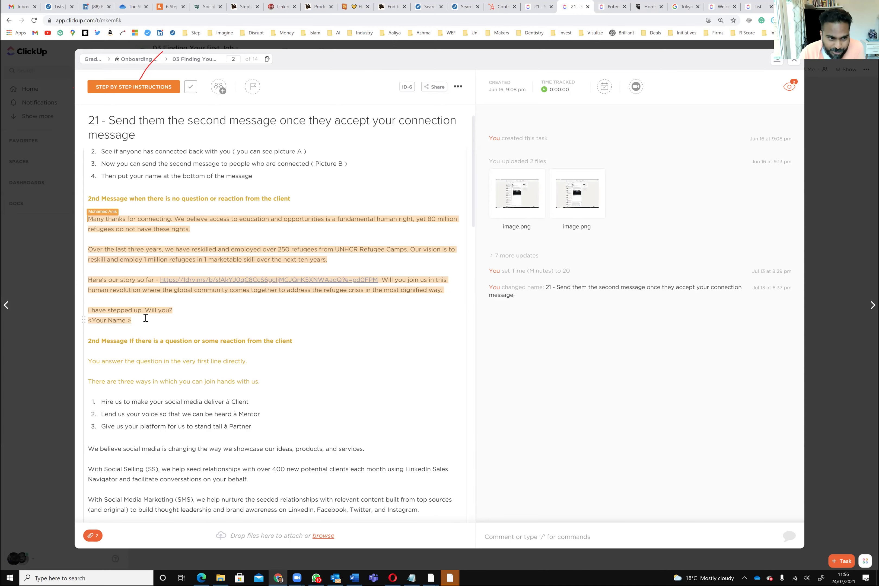
# Review the orange message block, the 'You answer the question' line and the three-ways list.
pyautogui.tripleClick(78, 213)
pyautogui.doubleClick(120, 362)
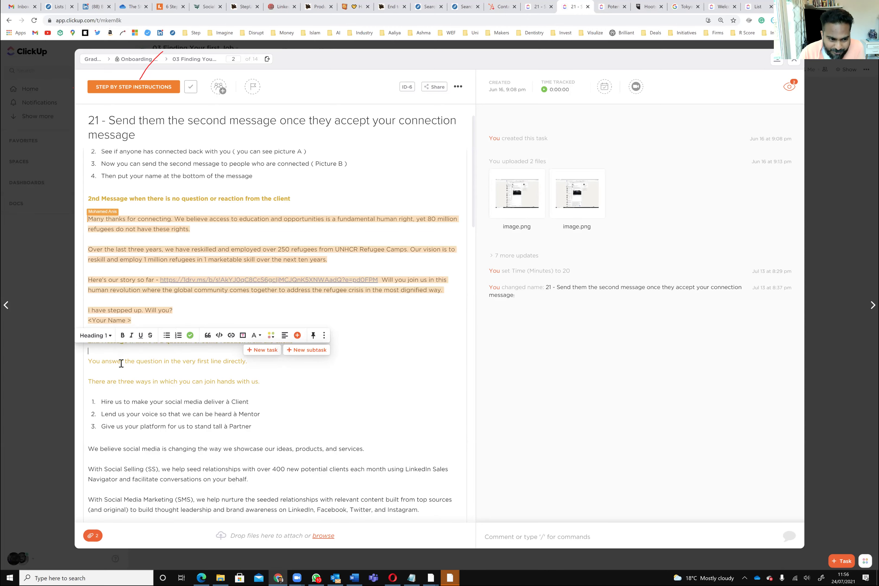
pyautogui.click(121, 363)
pyautogui.click(136, 417)
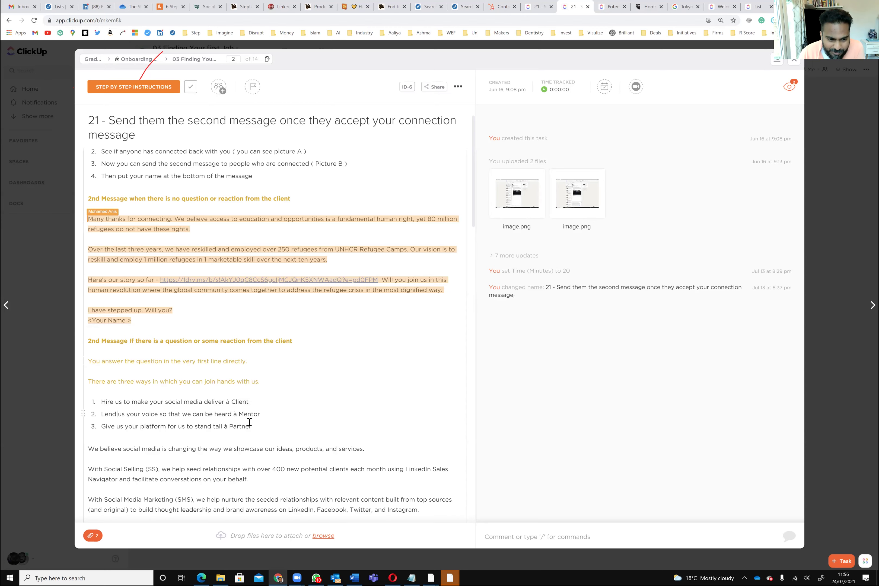
pyautogui.moveTo(243, 427); pyautogui.dragTo(48, 372)
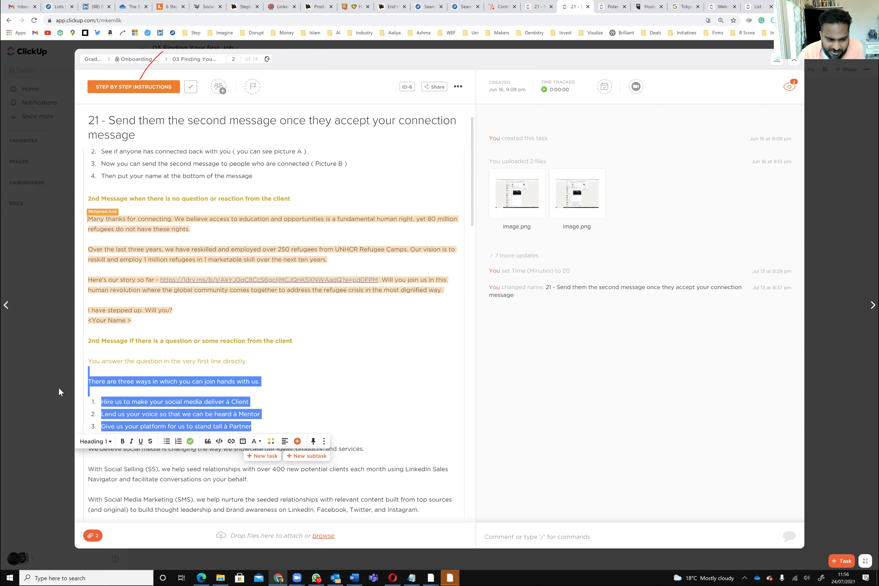
pyautogui.click(185, 458)
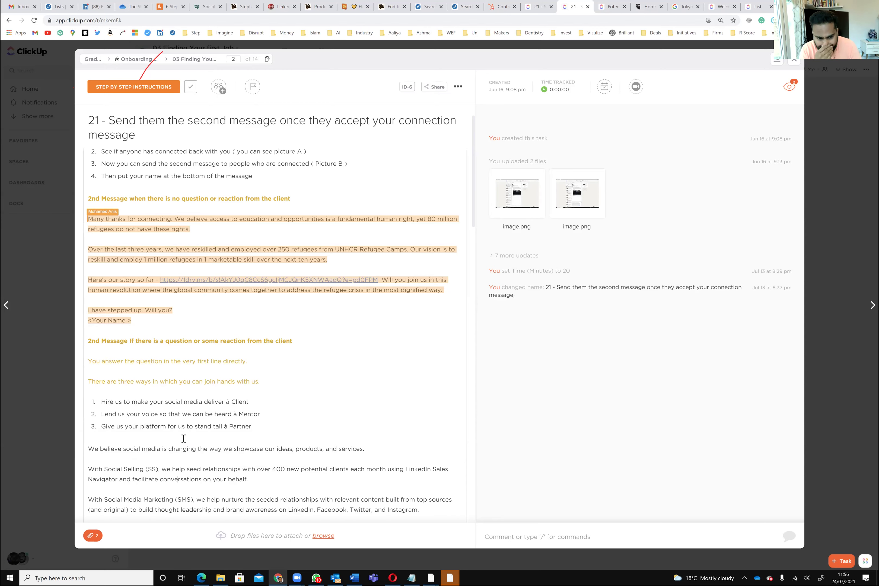
# Scroll through the rest of task 21 and return to the 03 Finding Your first Job list.
pyautogui.click(277, 414)
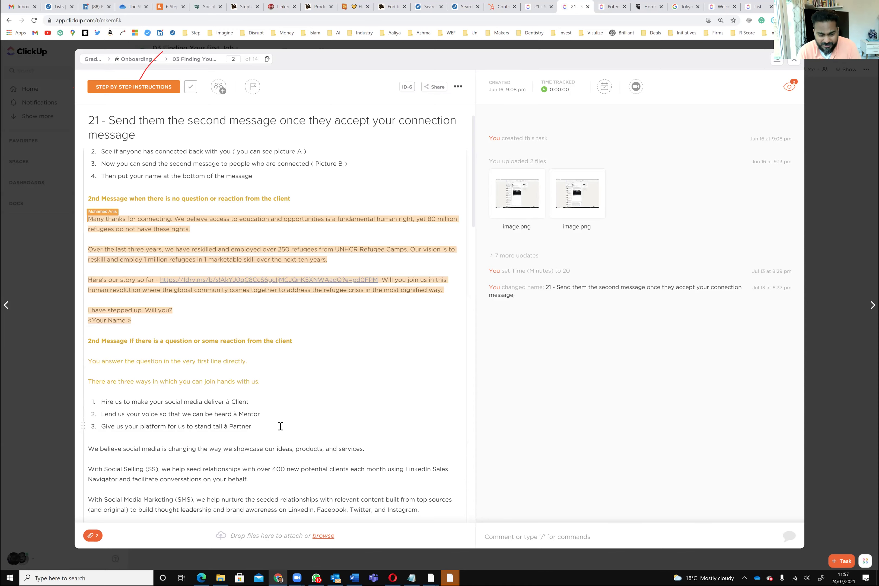
pyautogui.scroll(-6, 280, 426)
pyautogui.click(265, 405)
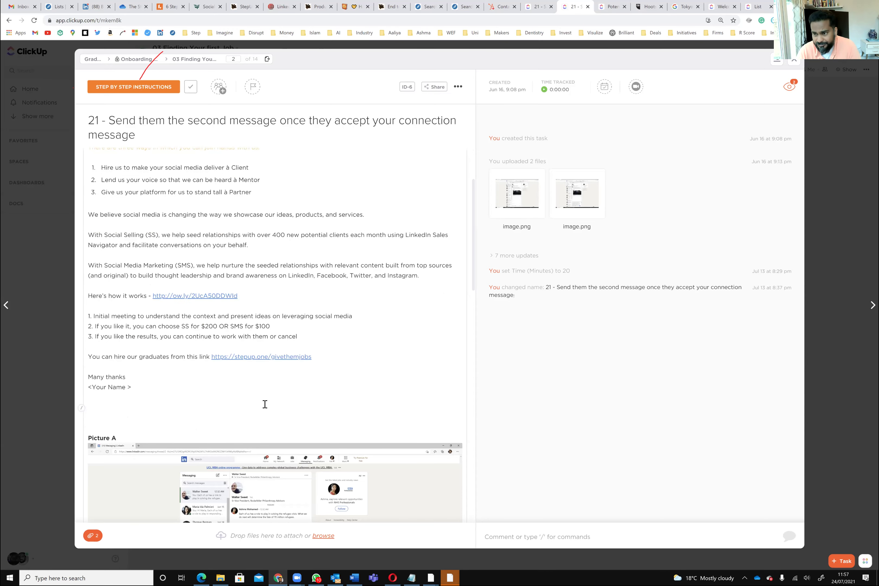
pyautogui.scroll(7, 265, 405)
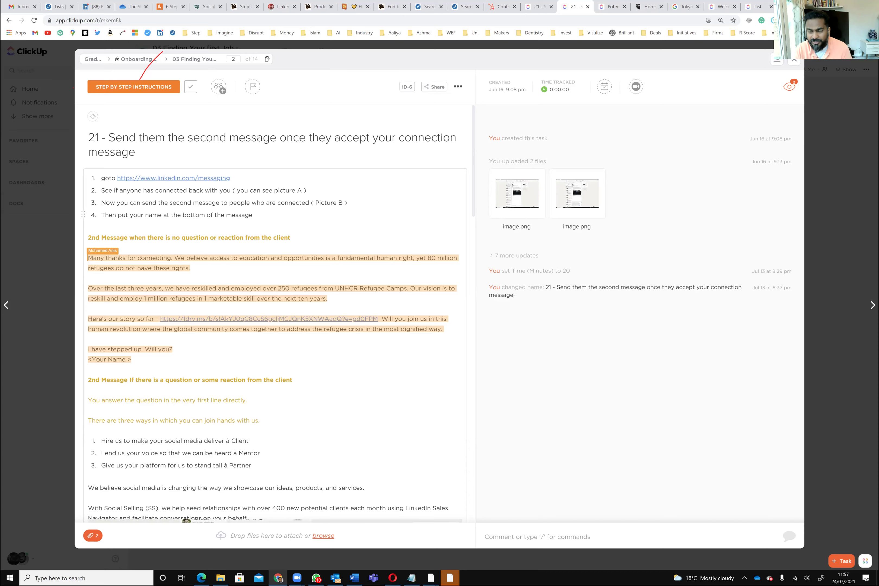
pyautogui.scroll(-10, 186, 521)
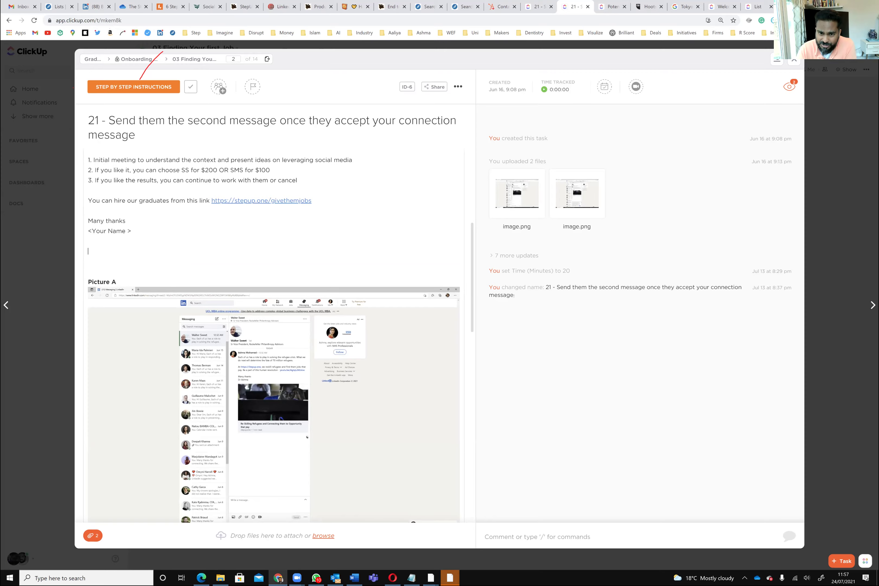
pyautogui.press('Escape')
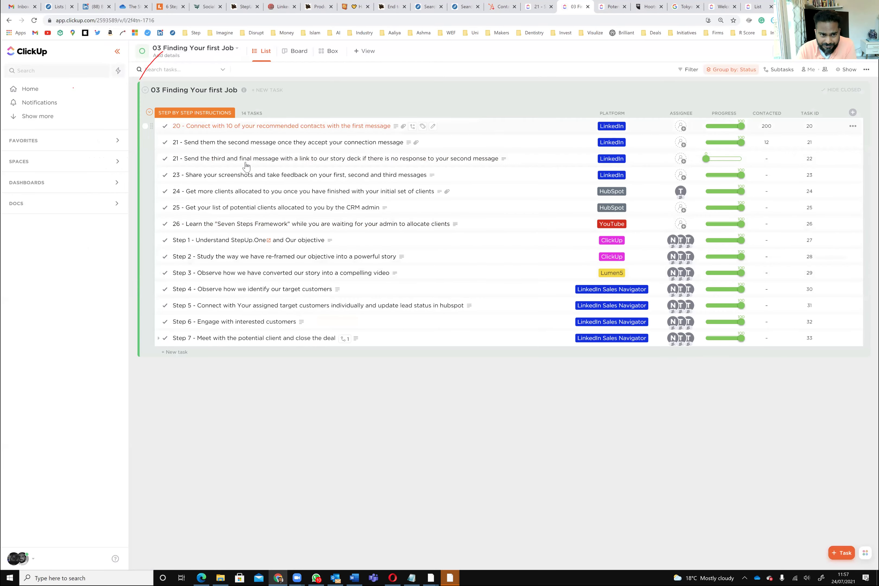
# Open task 22 about the third and final message and insert 'review our deck' before 'see'.
pyautogui.click(244, 159)
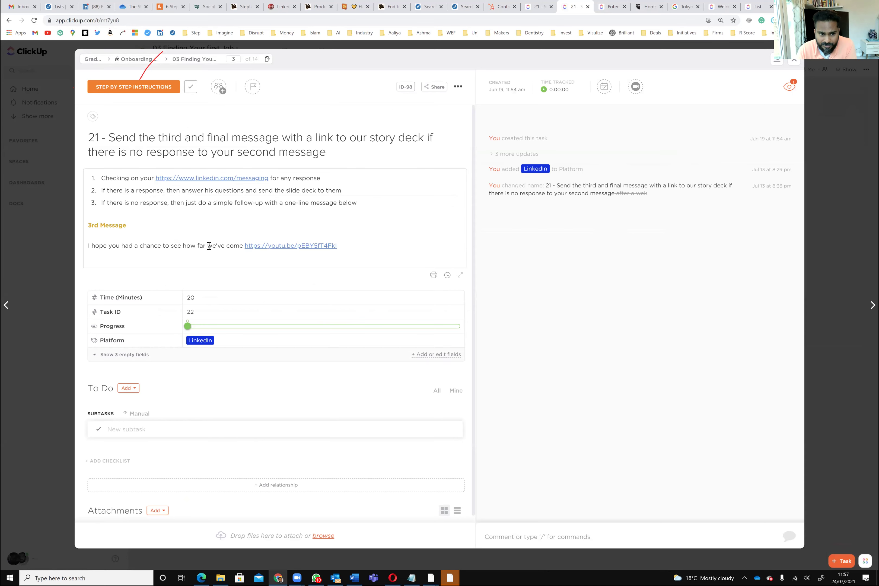
pyautogui.tripleClick(209, 246)
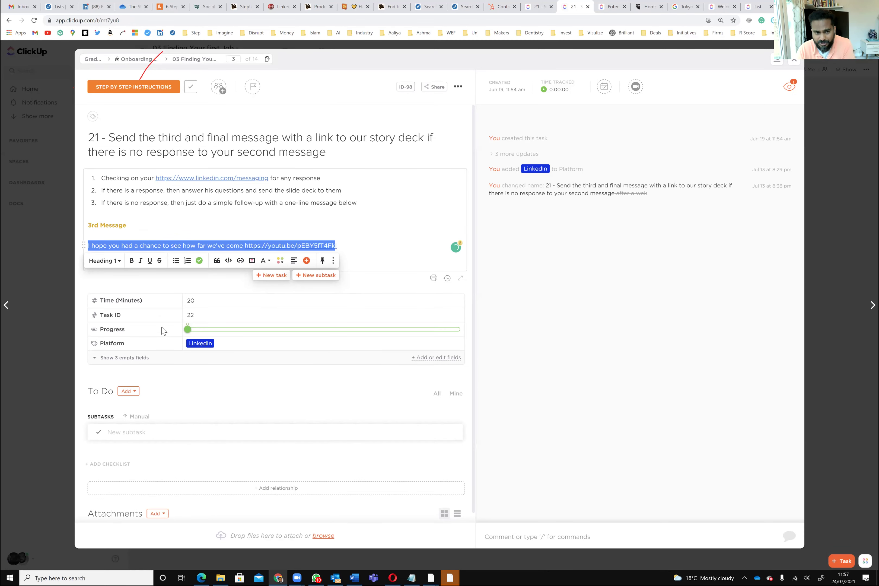
pyautogui.click(171, 246)
pyautogui.write('review our deck')
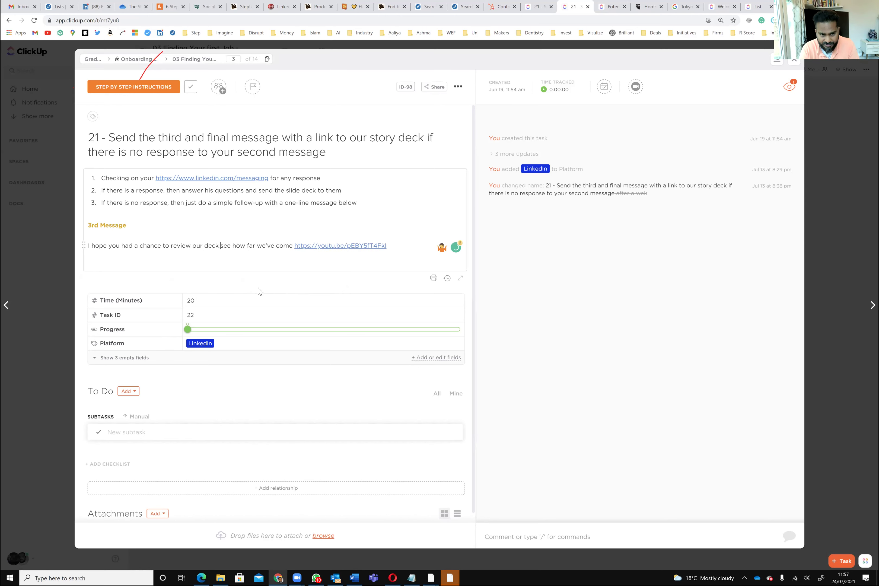
pyautogui.press('Delete')
pyautogui.press('Delete')
pyautogui.press('Delete')
pyautogui.press('Delete')
pyautogui.press('Delete')
pyautogui.press('Delete')
pyautogui.press('Delete')
pyautogui.press('Delete')
pyautogui.press('Delete')
pyautogui.press('Delete')
pyautogui.press('Delete')
pyautogui.press('Delete')
pyautogui.press('Delete')
pyautogui.press('Delete')
pyautogui.press('Delete')
pyautogui.press('Delete')
pyautogui.press('Delete')
pyautogui.press('Delete')
pyautogui.press('Delete')
pyautogui.press('Delete')
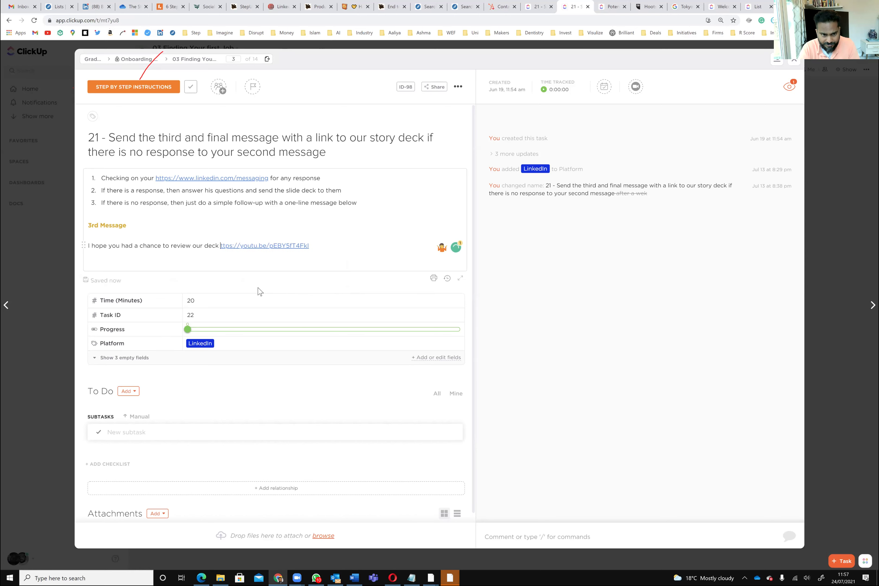
pyautogui.press('Delete')
pyautogui.press('Delete')
pyautogui.press('Delete')
pyautogui.press('Delete')
pyautogui.press('Delete')
pyautogui.press('Delete')
pyautogui.press('Delete')
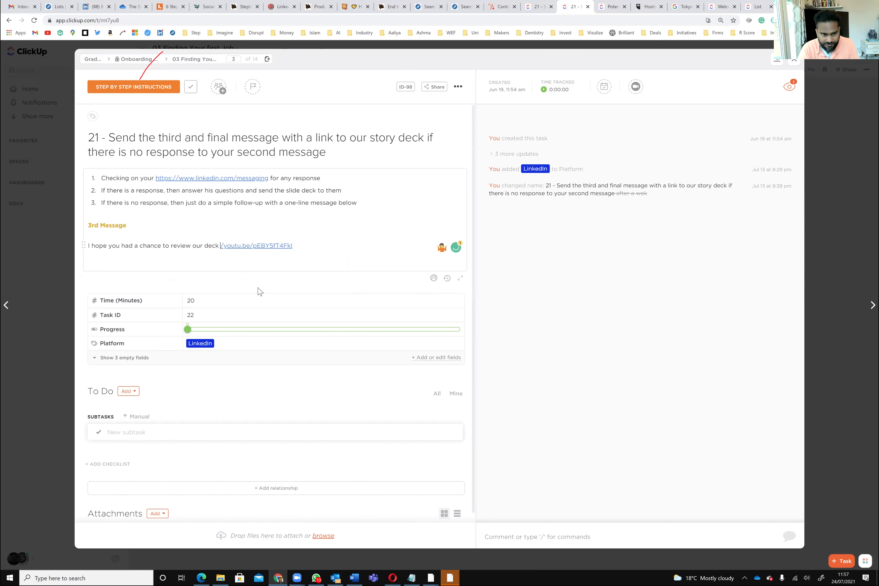
pyautogui.hotkey('shift', 'Home')
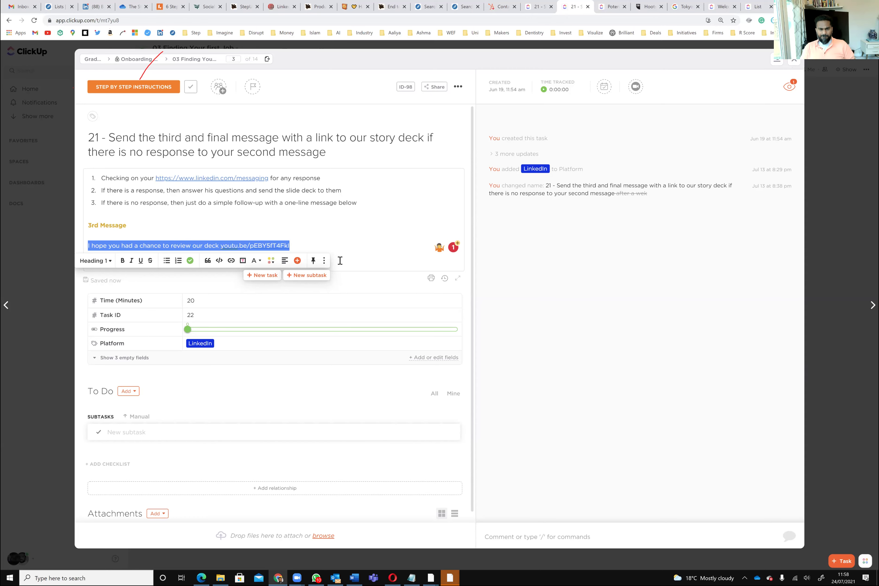
pyautogui.click(325, 244)
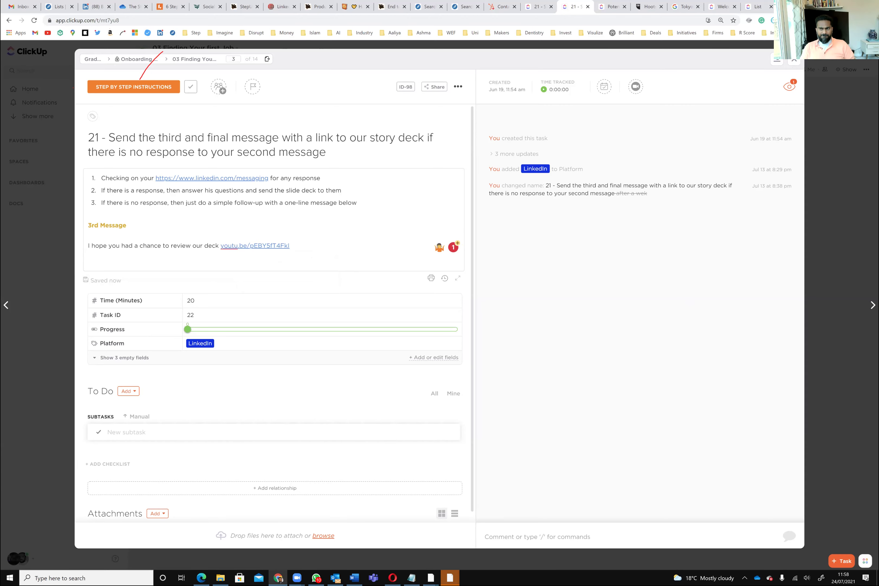
pyautogui.click(794, 60)
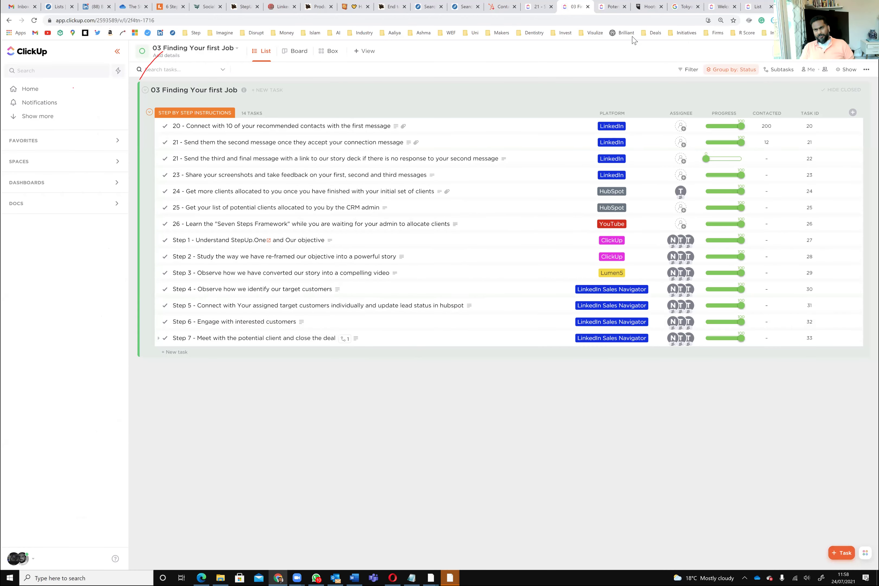
# Close the second-message task and collapse the Onboarding Template folder in the sidebar.
pyautogui.click(526, 10)
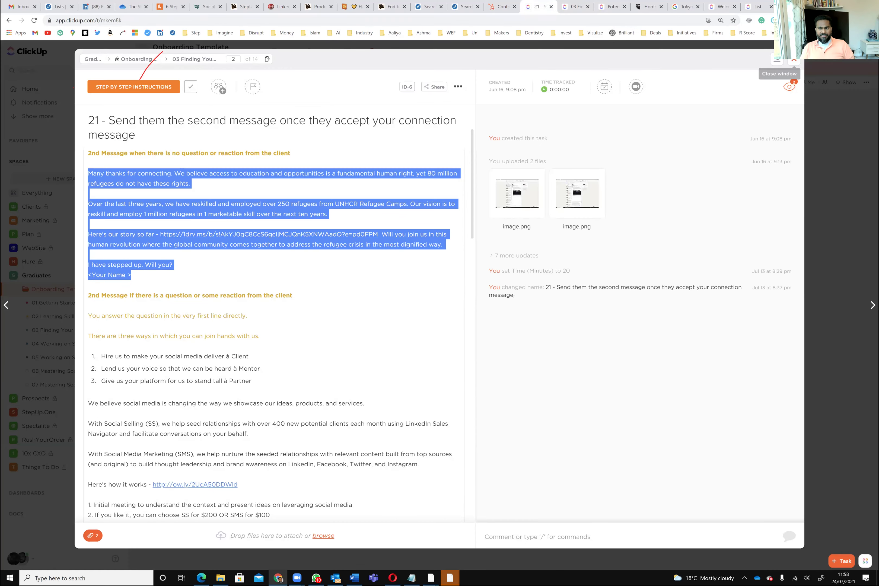
pyautogui.press('Escape')
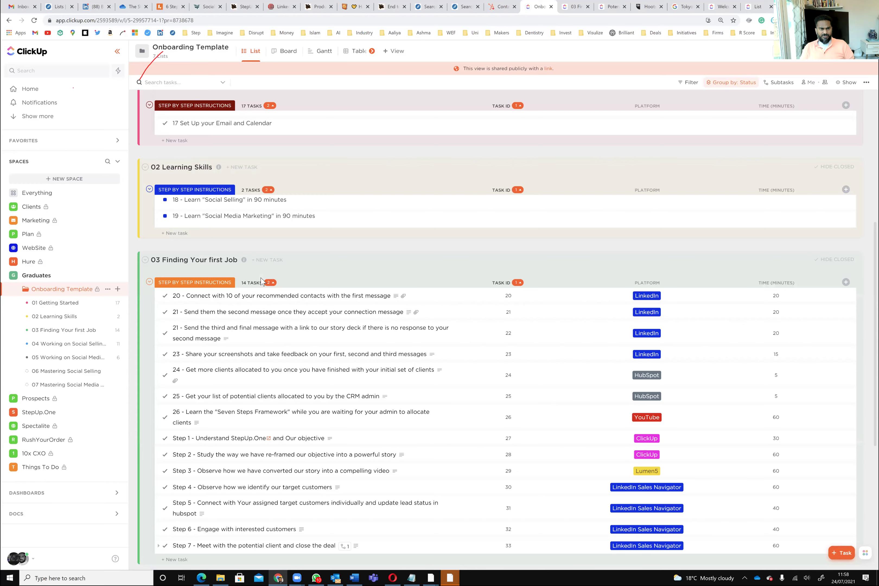
pyautogui.scroll(8, 261, 280)
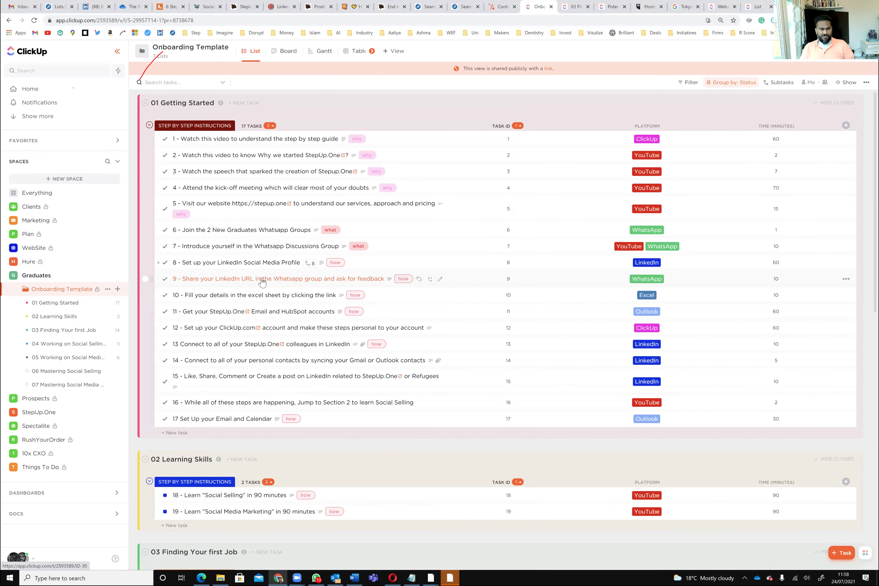
pyautogui.click(53, 290)
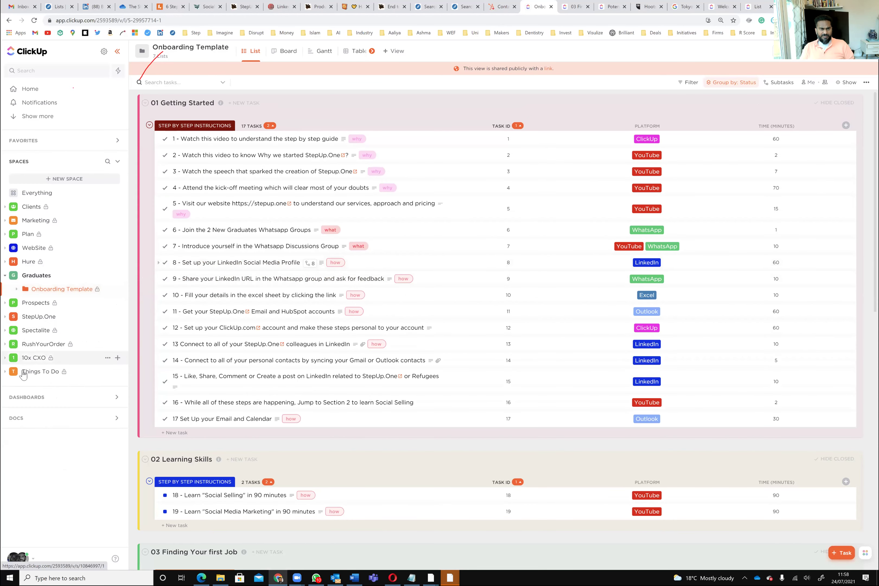
# Glance over the Stepup.One Messages doc, Welcome doc and shared list, ending on Onboarding Template.
pyautogui.click(576, 7)
pyautogui.click(608, 7)
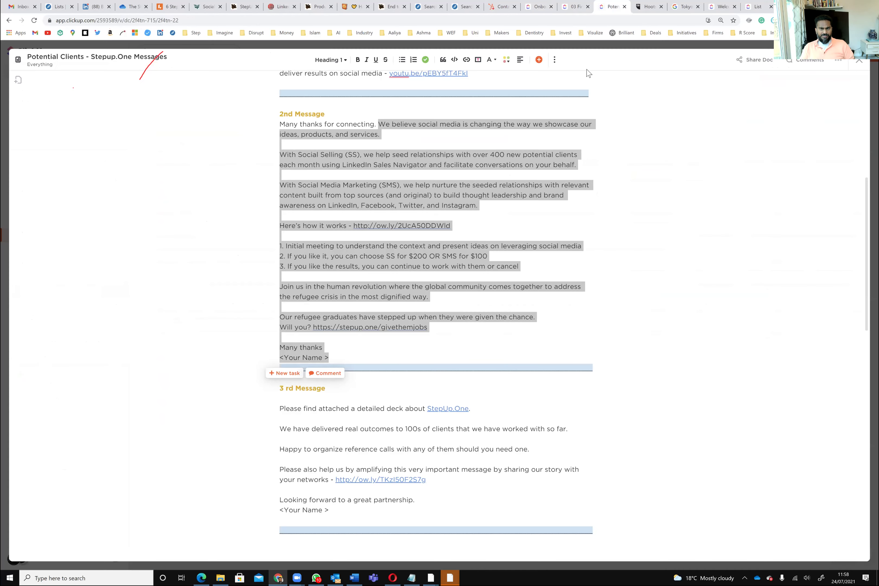
pyautogui.press('Escape')
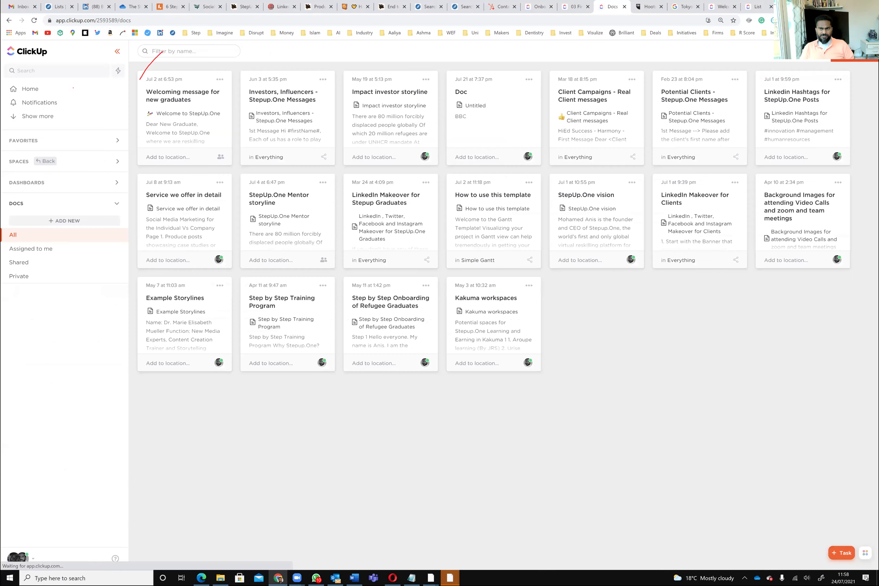
pyautogui.click(721, 6)
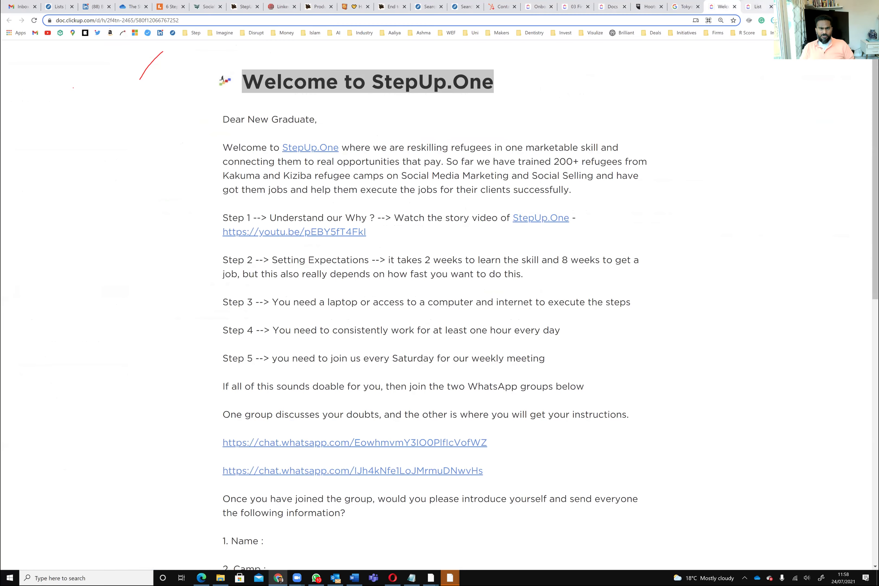
pyautogui.click(756, 7)
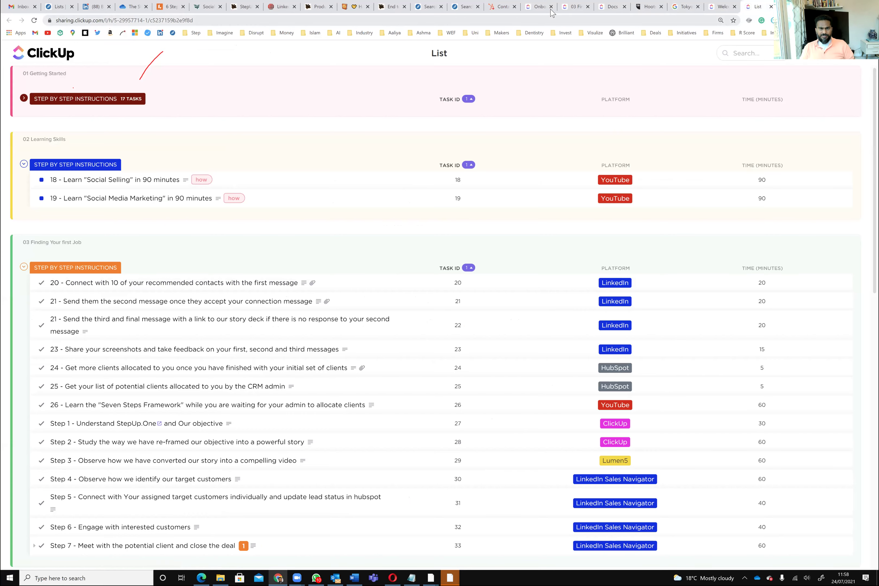
pyautogui.click(541, 7)
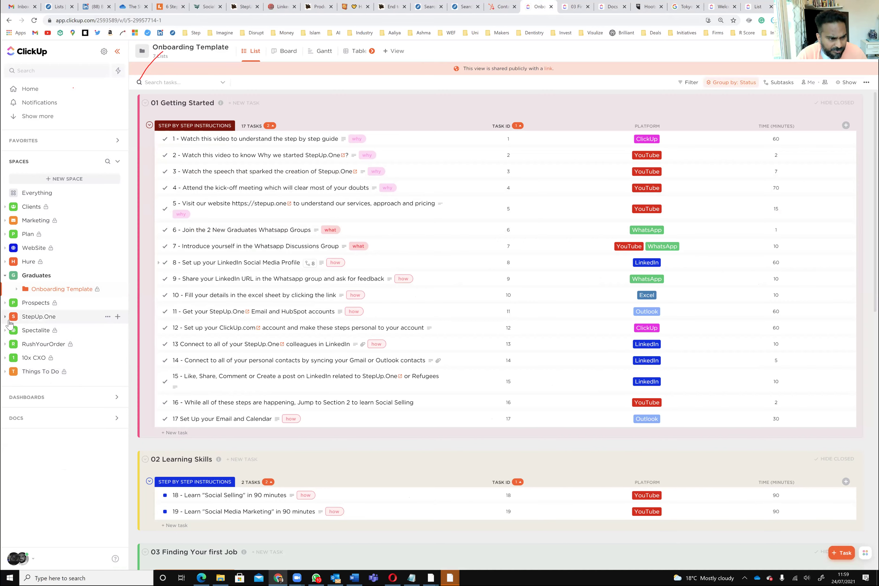
# Expand StepUp.One, open StepUp.One Weekly Actions and the 'Meeting Minutes after every client meeting' task.
pyautogui.click(5, 319)
pyautogui.click(64, 343)
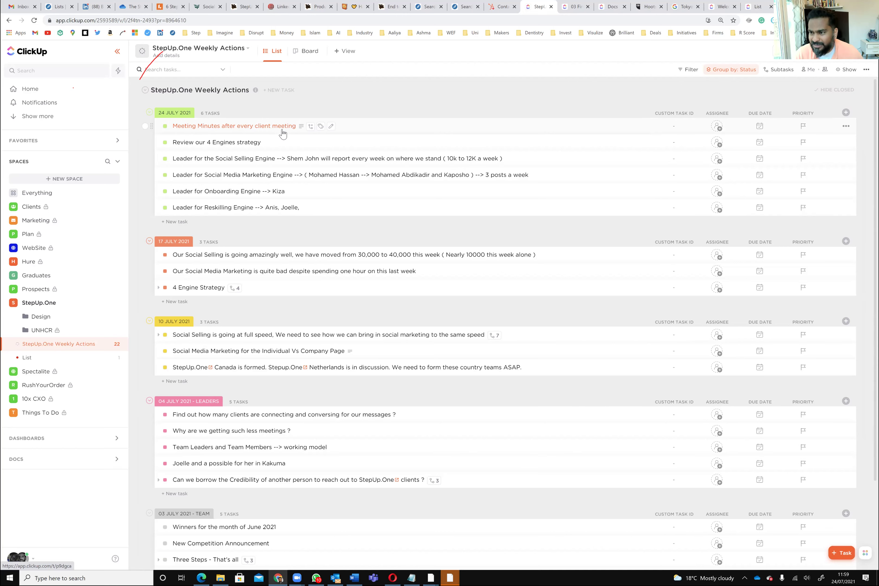
pyautogui.click(283, 131)
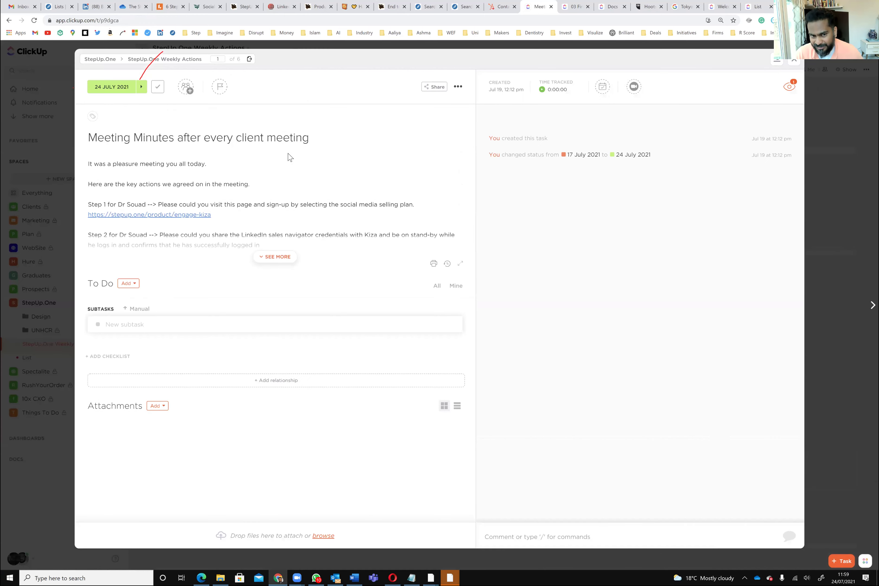
# Expand the task description with See More and select its full text and first line.
pyautogui.click(288, 254)
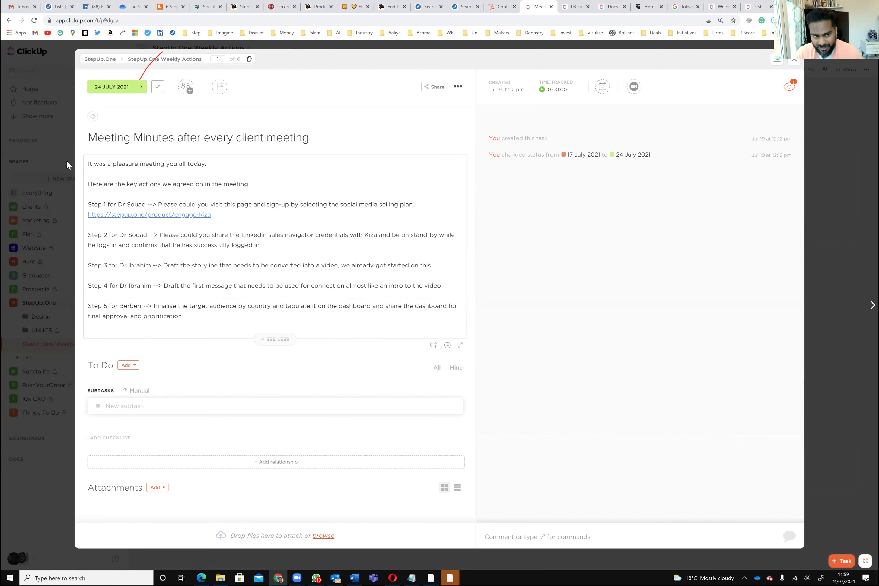
pyautogui.moveTo(101, 167); pyautogui.dragTo(148, 313)
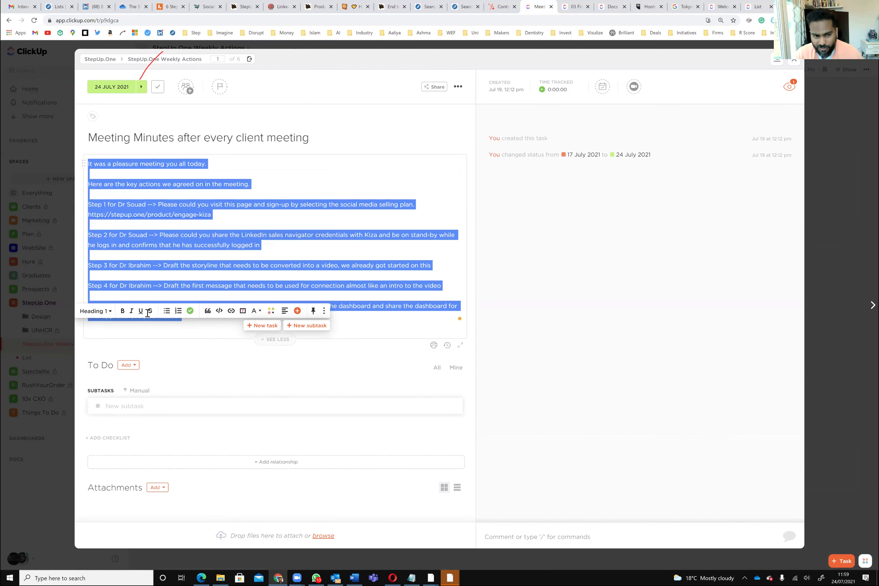
pyautogui.tripleClick(123, 166)
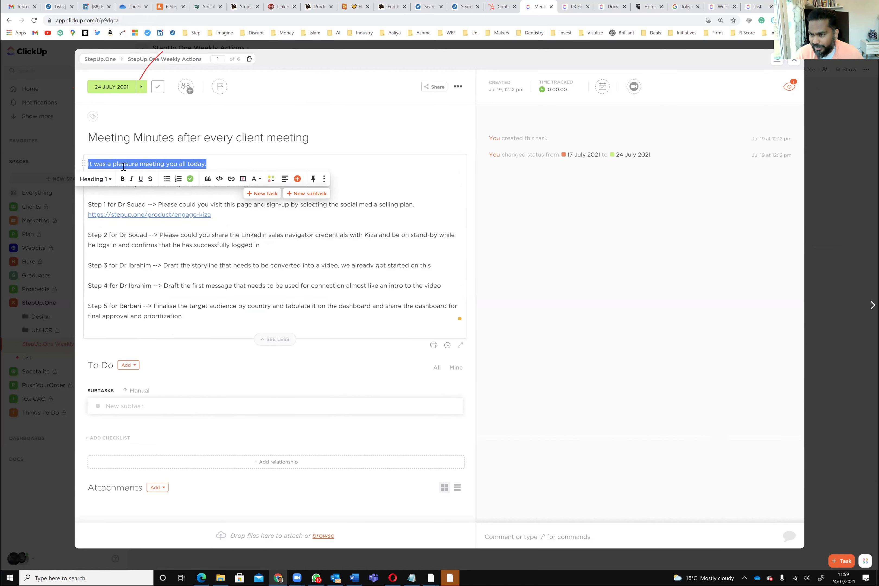
pyautogui.click(143, 197)
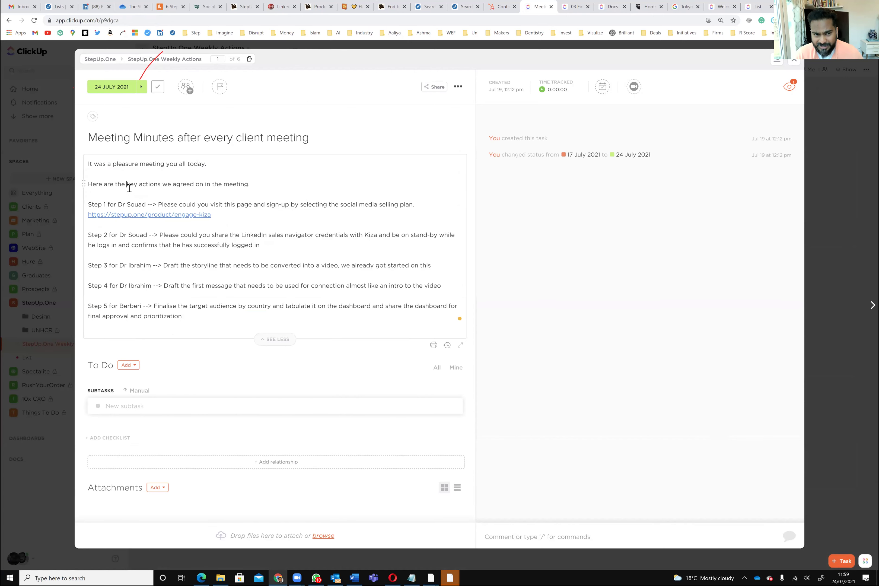
# Try the checklist format on the Step 1 line, then undo it with Ctrl+Z.
pyautogui.doubleClick(131, 185)
pyautogui.click(186, 204)
pyautogui.moveTo(271, 208); pyautogui.dragTo(338, 215)
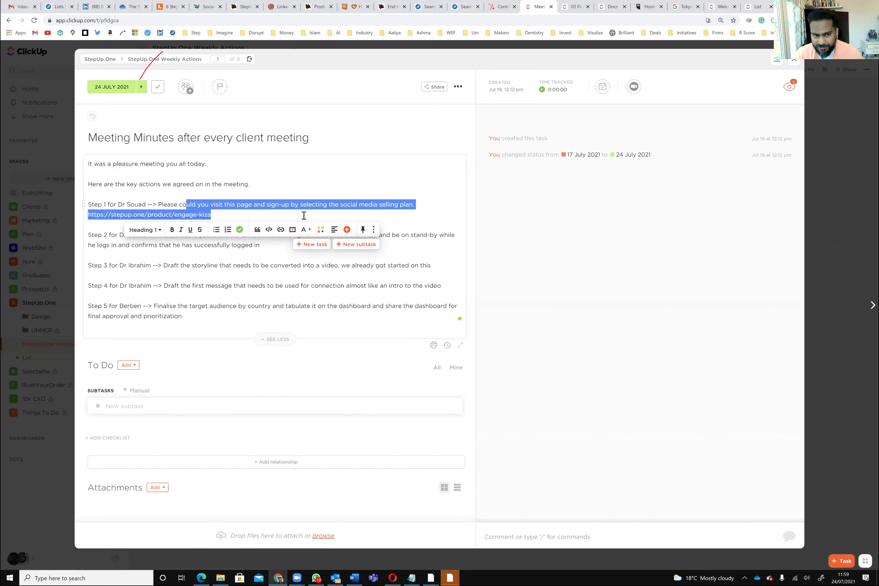
pyautogui.click(240, 230)
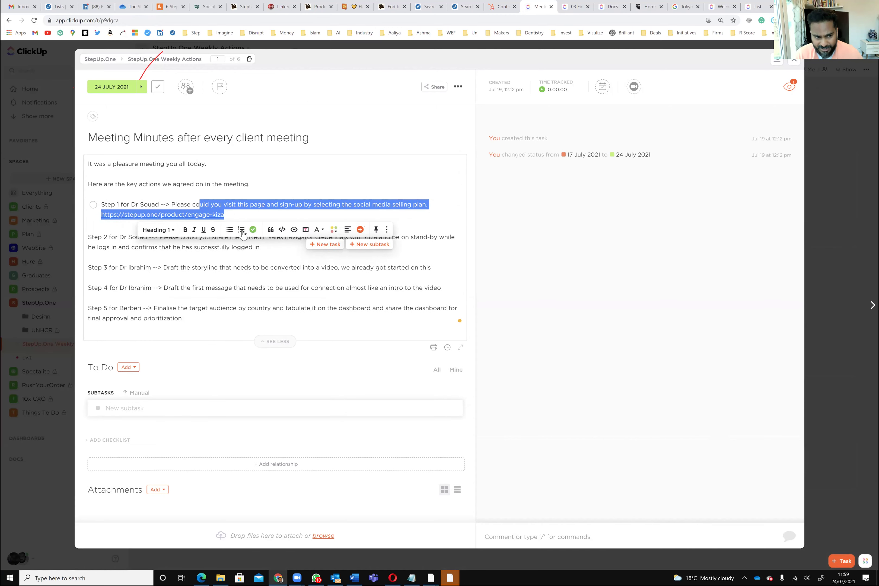
pyautogui.hotkey('ctrl', 'z')
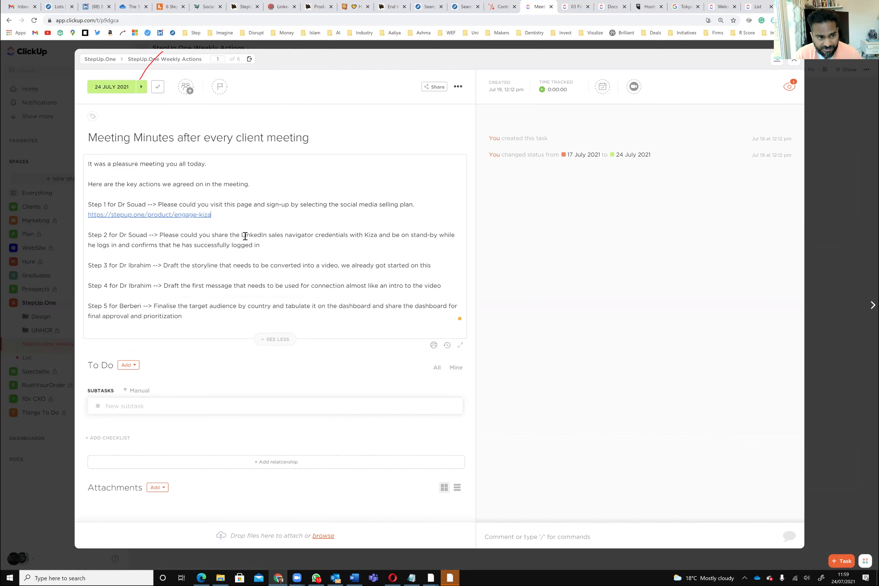
# Select the Step 1 paragraph and the Step 2 instruction text to review them.
pyautogui.tripleClick(243, 204)
pyautogui.click(248, 208)
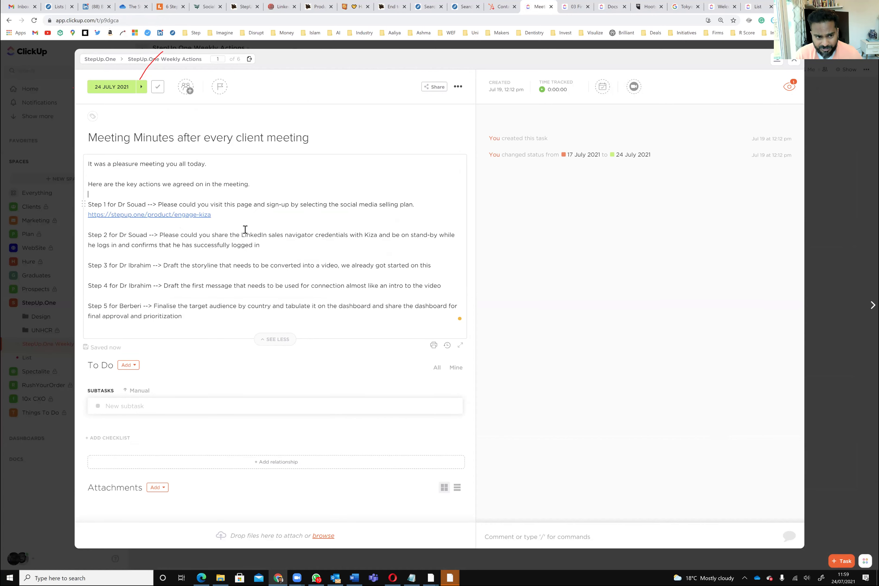
pyautogui.click(109, 205)
pyautogui.tripleClick(187, 205)
pyautogui.click(170, 265)
pyautogui.click(128, 237)
pyautogui.moveTo(186, 234); pyautogui.dragTo(261, 243)
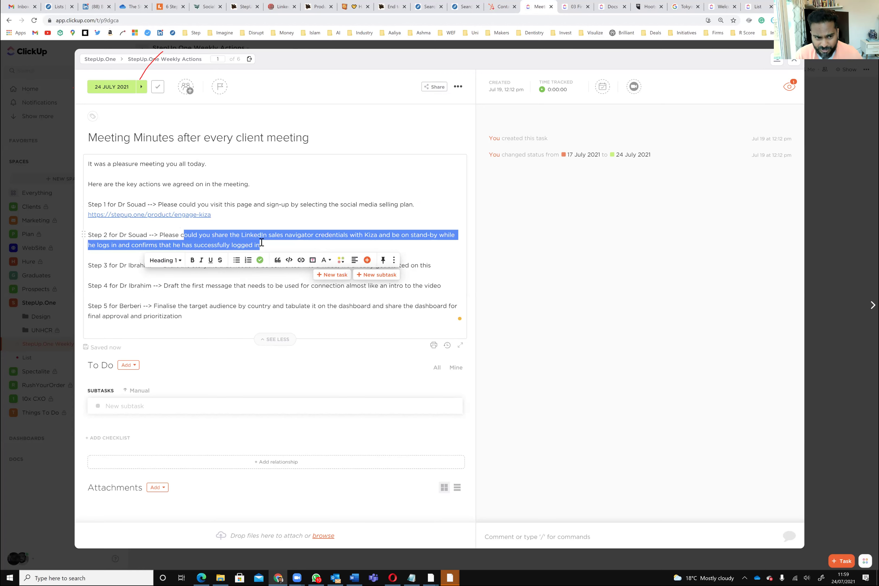
pyautogui.click(104, 267)
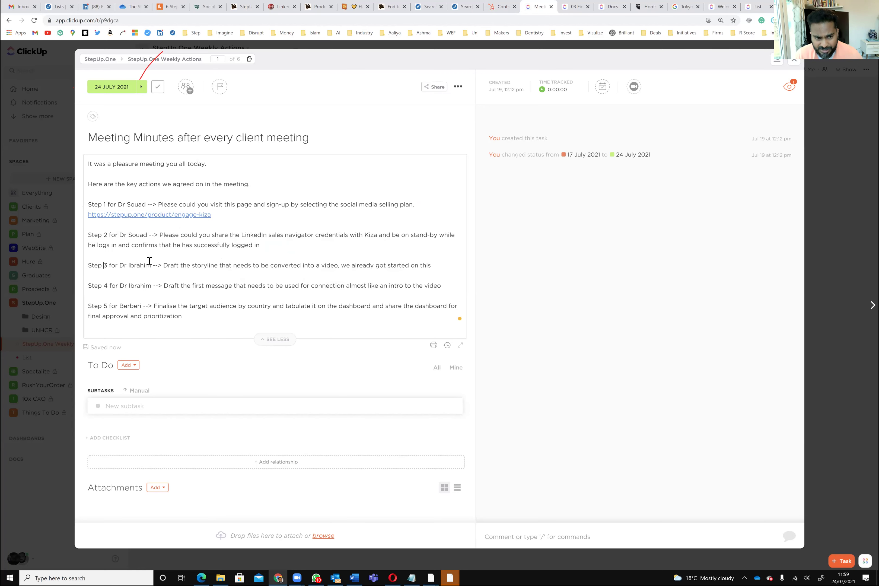
# Select parts of the Step 3, 4 and 5 instructions in turn to review them.
pyautogui.moveTo(171, 265); pyautogui.dragTo(325, 268)
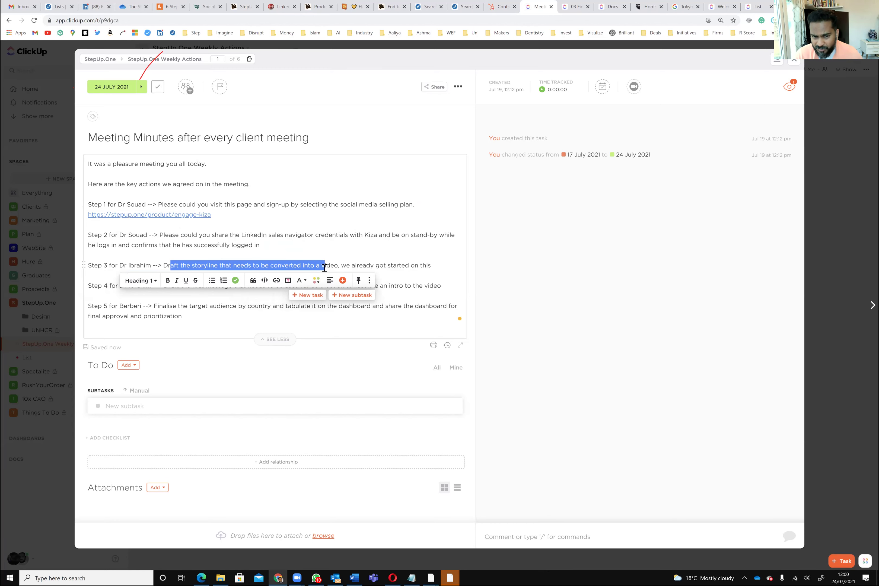
pyautogui.click(394, 266)
pyautogui.click(148, 287)
pyautogui.moveTo(176, 287); pyautogui.dragTo(183, 318)
pyautogui.click(120, 317)
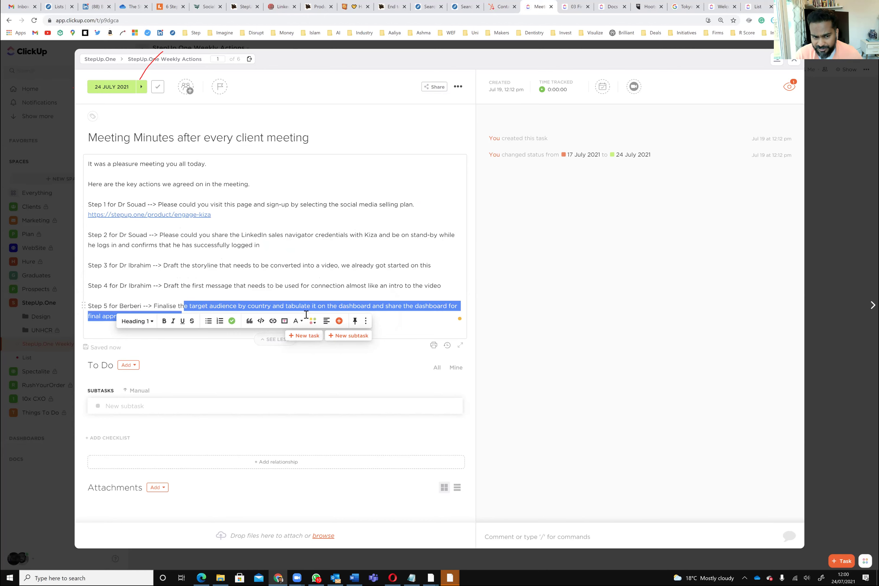
pyautogui.click(222, 285)
# Select the whole description from the first line through Step 5, leaving it unchanged.
pyautogui.moveTo(90, 165); pyautogui.dragTo(204, 321)
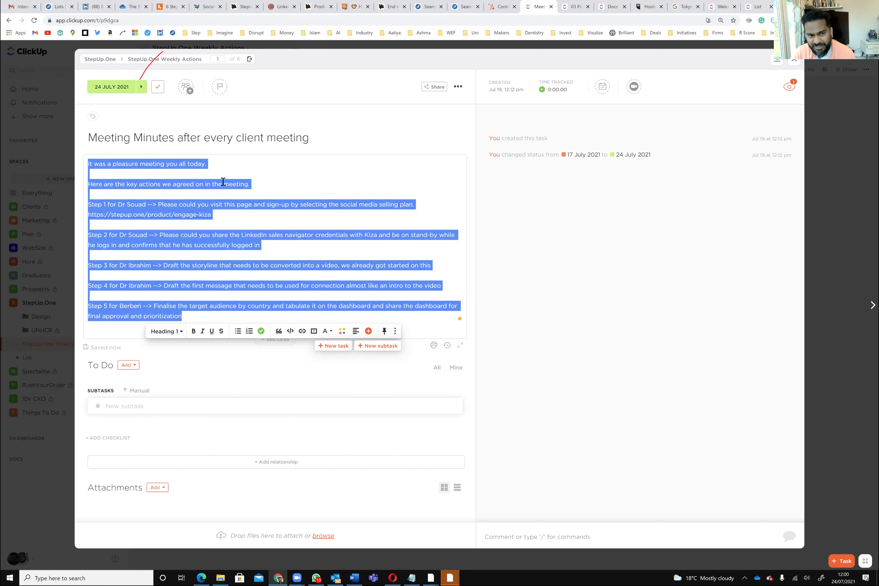
pyautogui.click(210, 166)
pyautogui.tripleClick(197, 165)
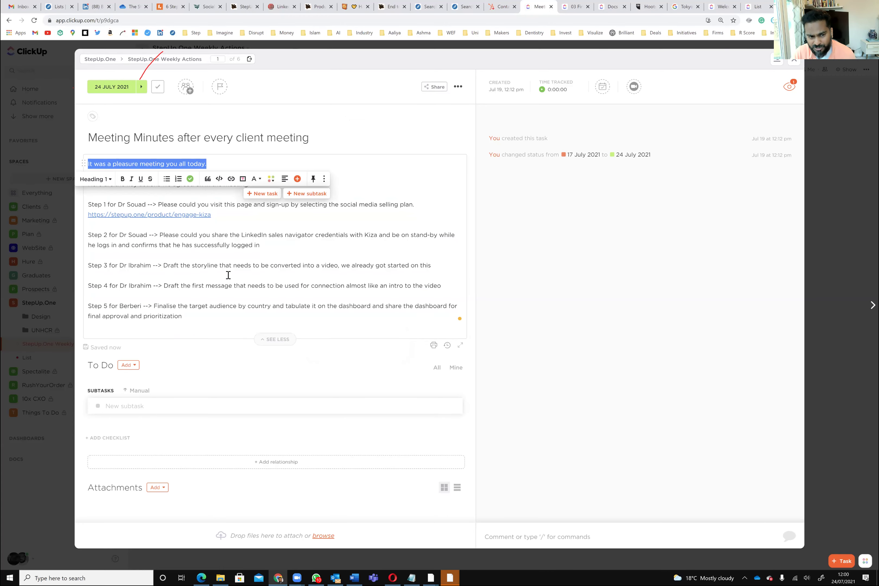
pyautogui.moveTo(183, 316); pyautogui.dragTo(45, 129)
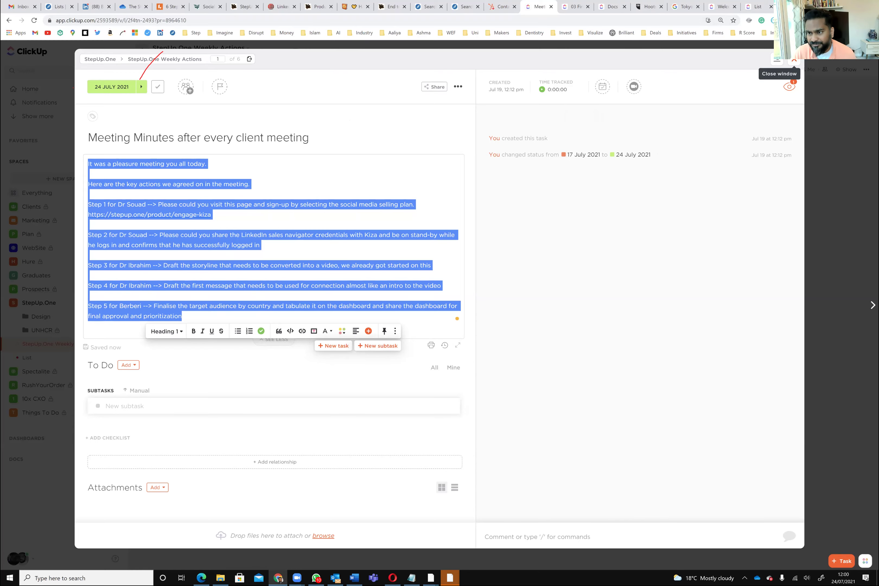
# Close the Meeting Minutes task and expand 4 Engine Strategy to show its four subtasks.
pyautogui.click(164, 59)
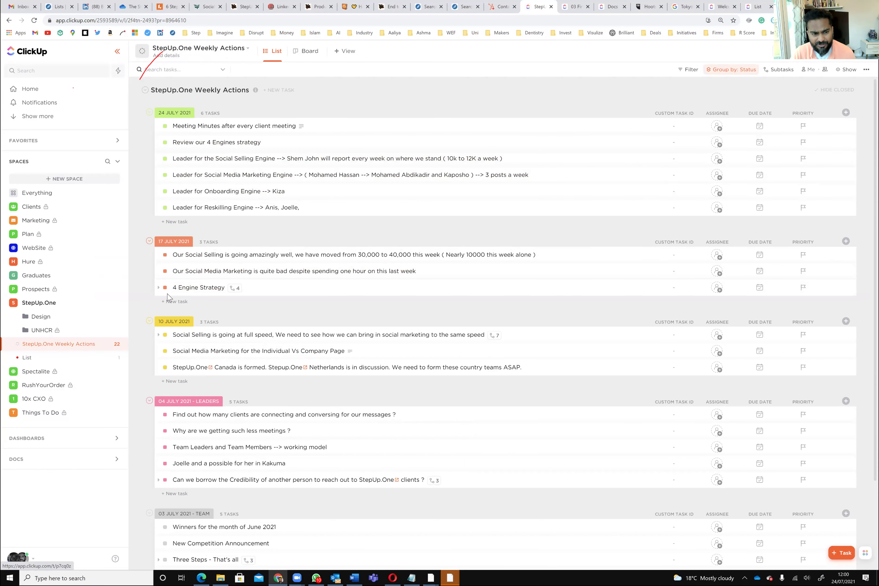
pyautogui.click(158, 288)
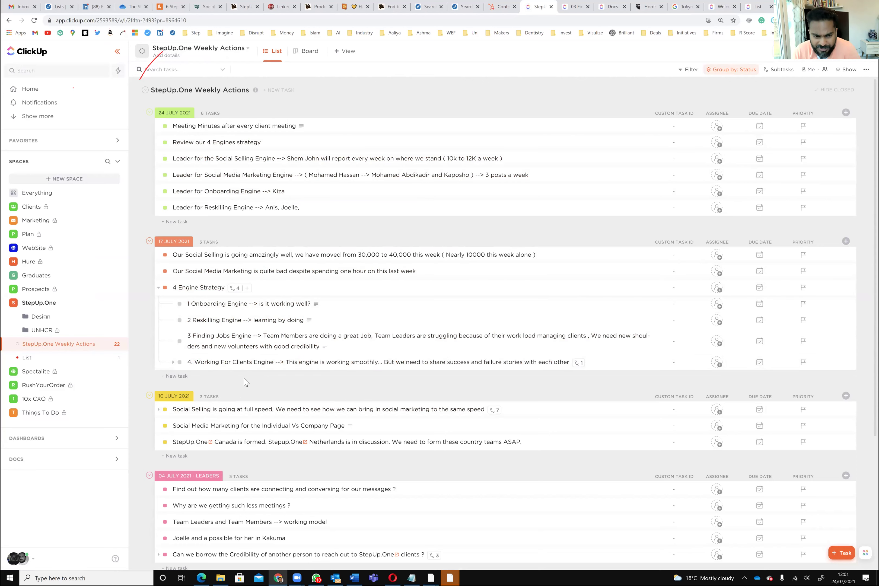
# Hide the four 4 Engine Strategy subtasks in the 24 July 2021 week.
pyautogui.click(158, 289)
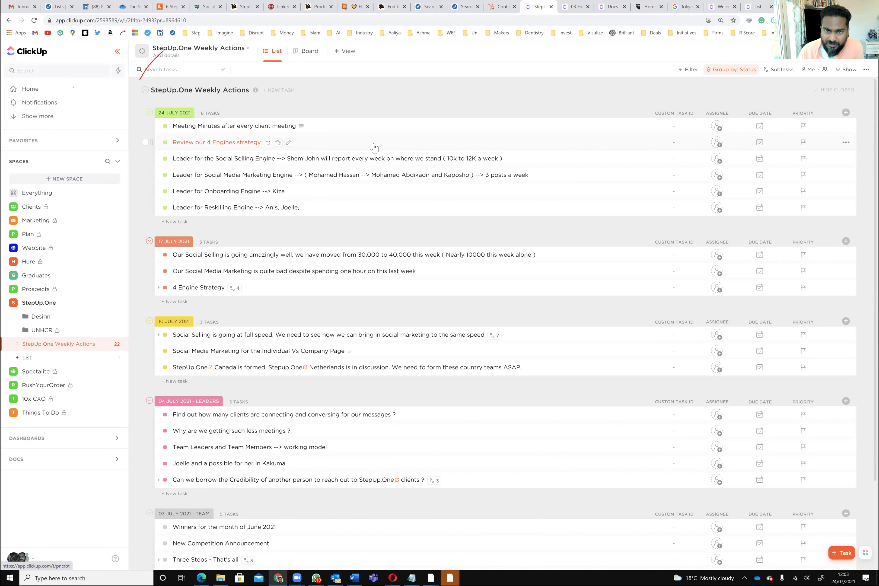
# Move between the HubSpot, Weekly Actions and 03 Finding Your first Job tabs, then open task 21.
pyautogui.click(502, 6)
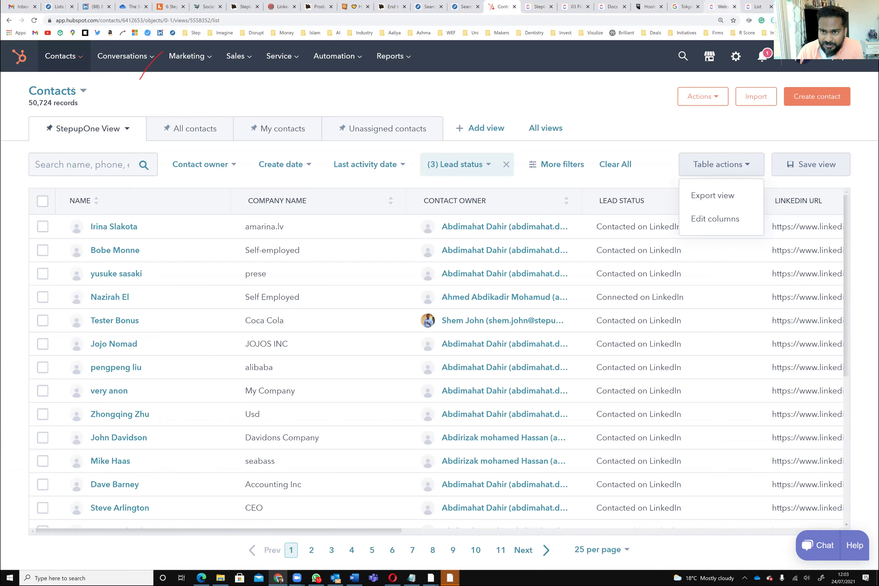
pyautogui.click(539, 6)
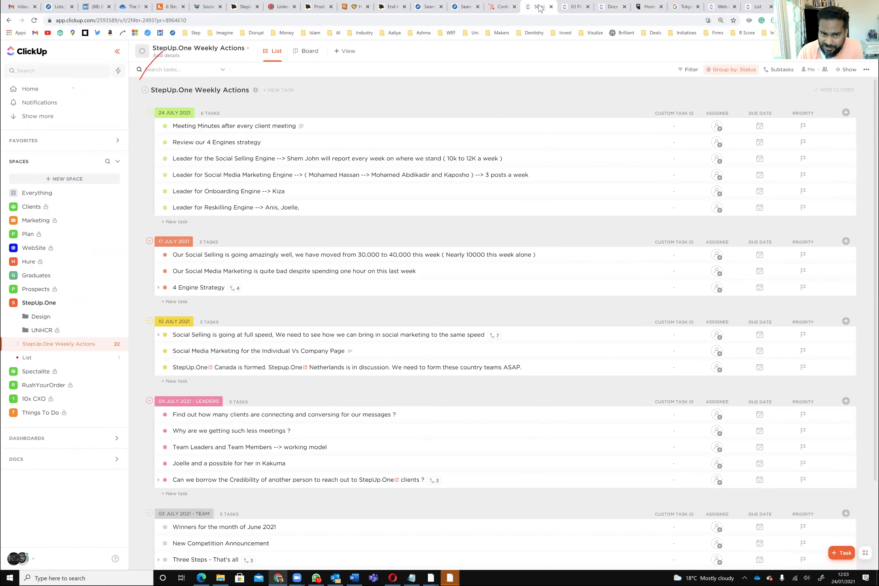
pyautogui.click(573, 8)
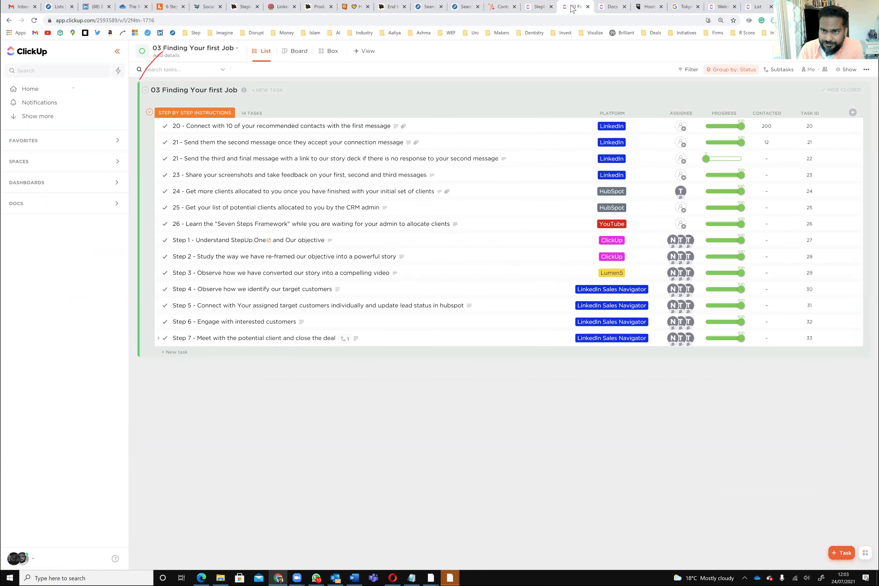
pyautogui.click(540, 6)
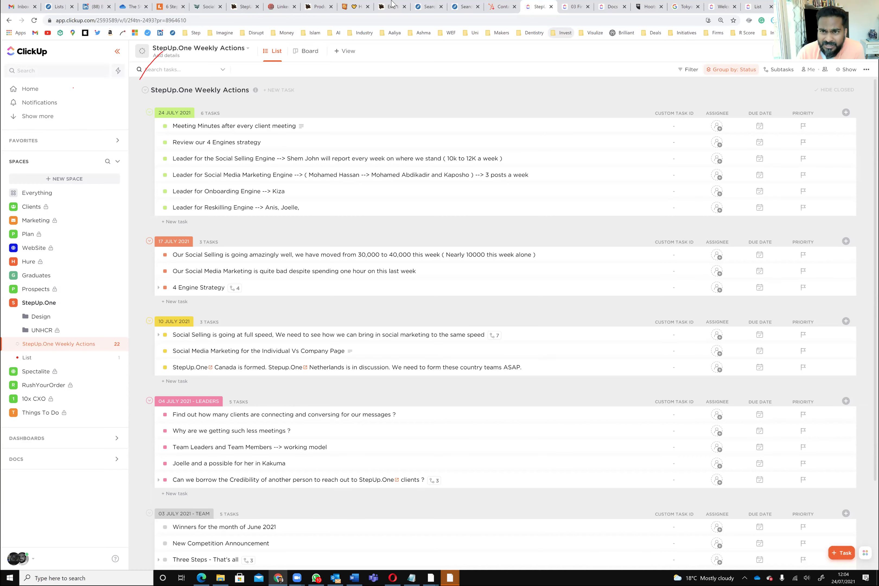
pyautogui.click(573, 7)
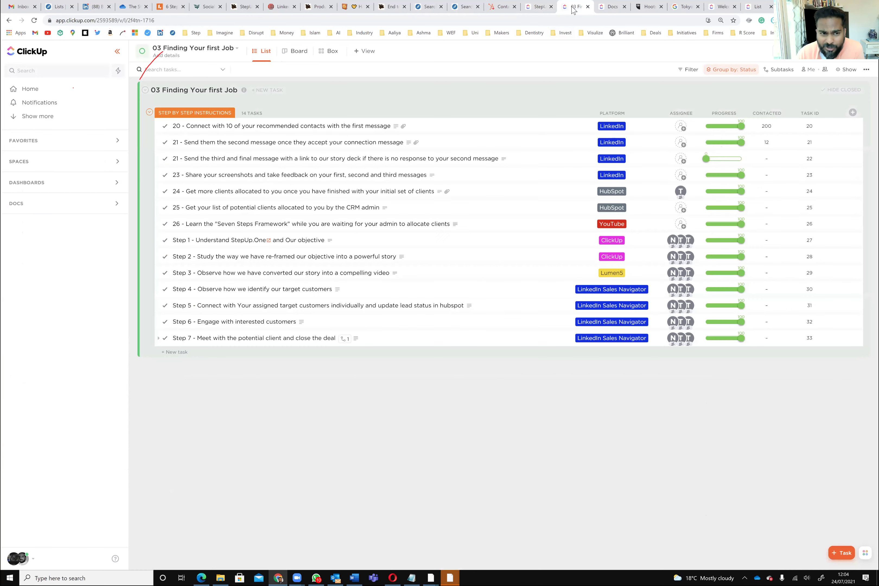
pyautogui.click(538, 6)
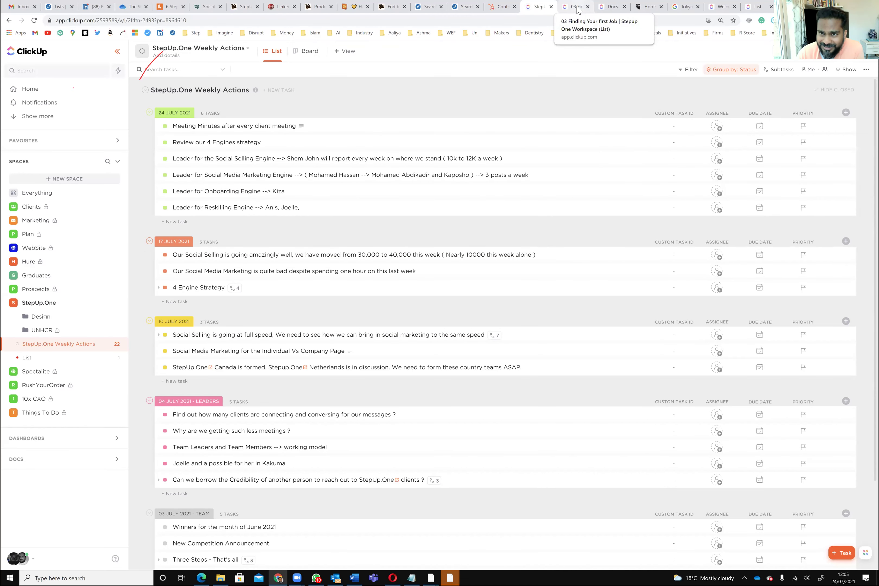
pyautogui.click(578, 10)
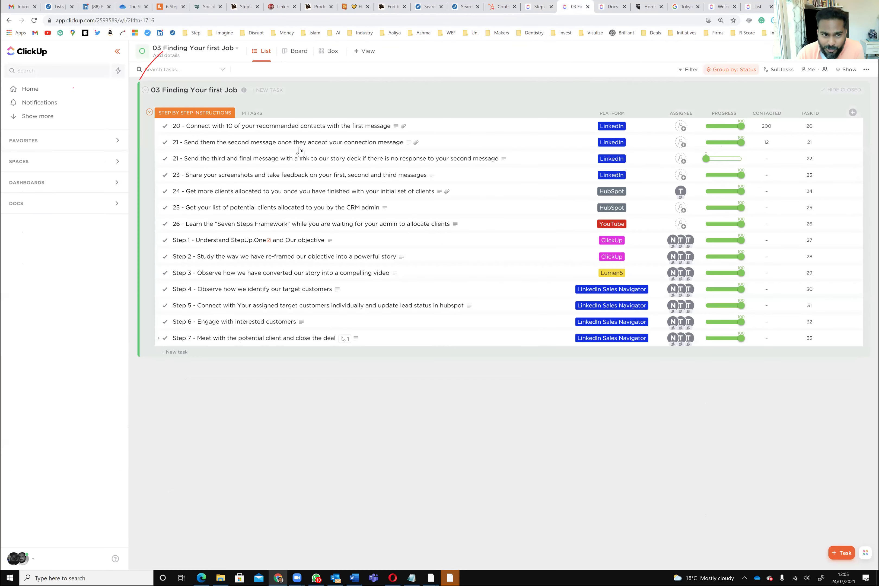
pyautogui.click(280, 144)
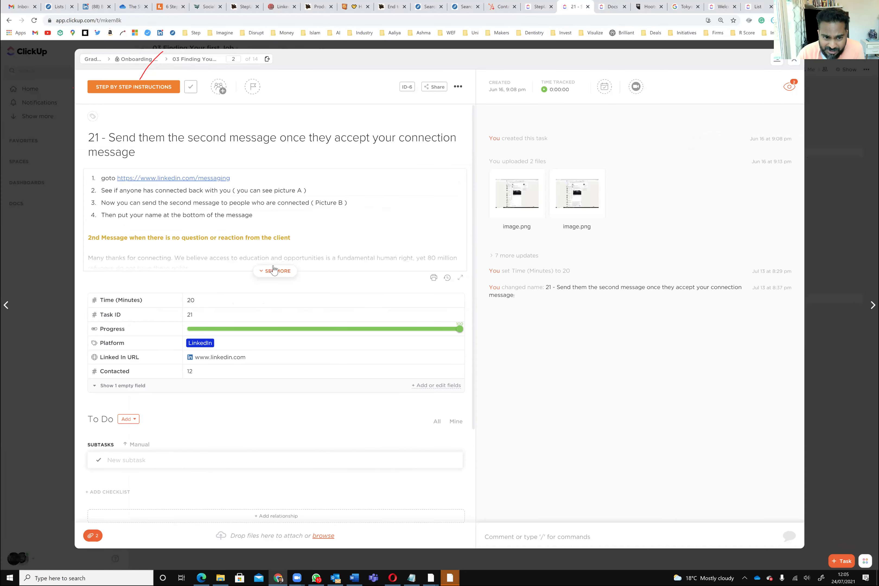
# Expand task 21's full description and review the line about answering the question directly.
pyautogui.click(273, 271)
pyautogui.scroll(-3, 271, 268)
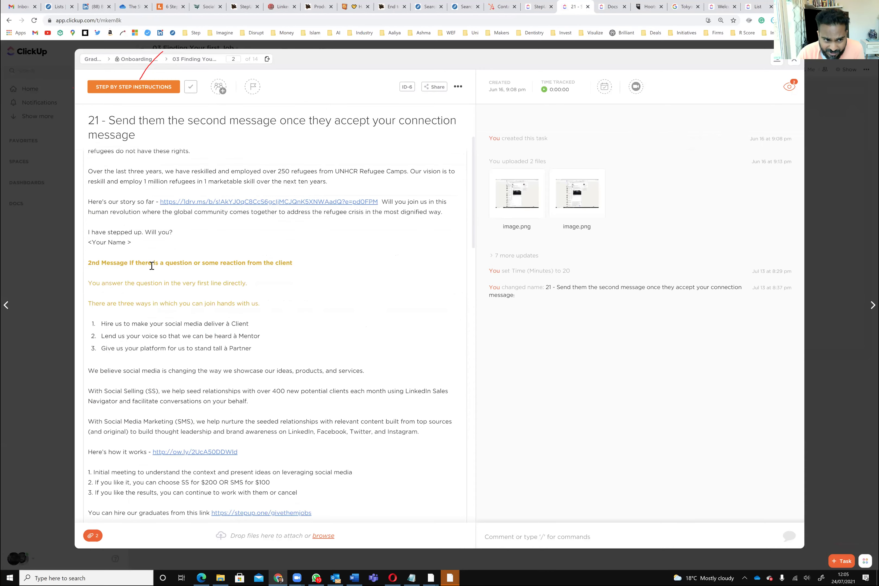
pyautogui.tripleClick(133, 283)
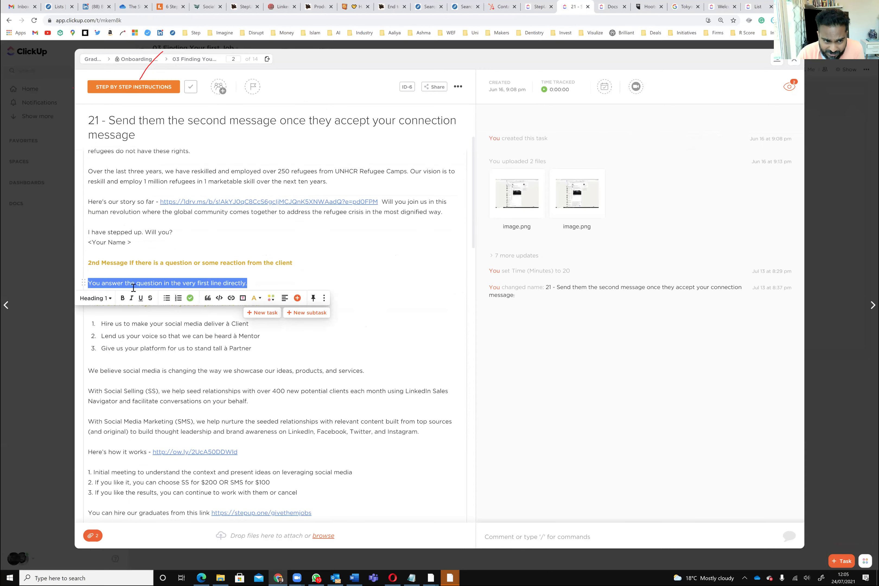
pyautogui.click(188, 311)
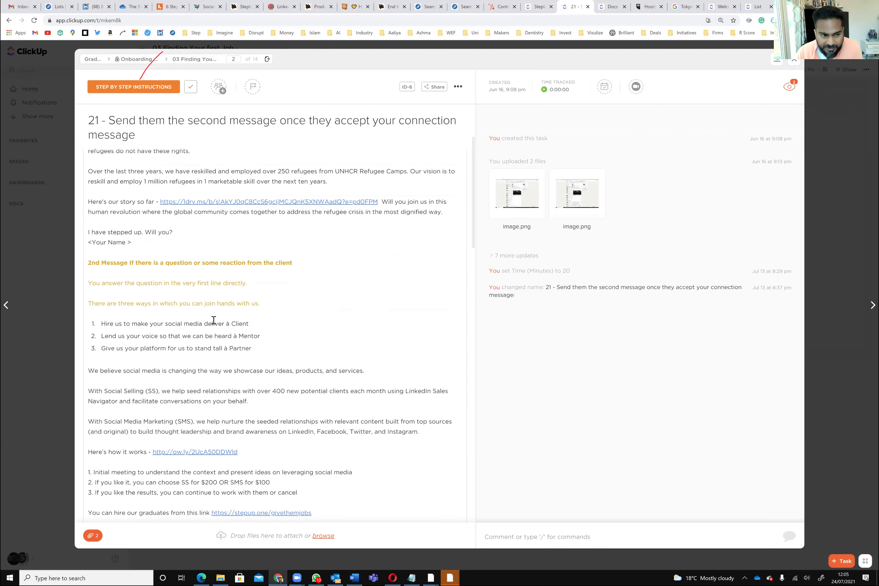
pyautogui.tripleClick(170, 284)
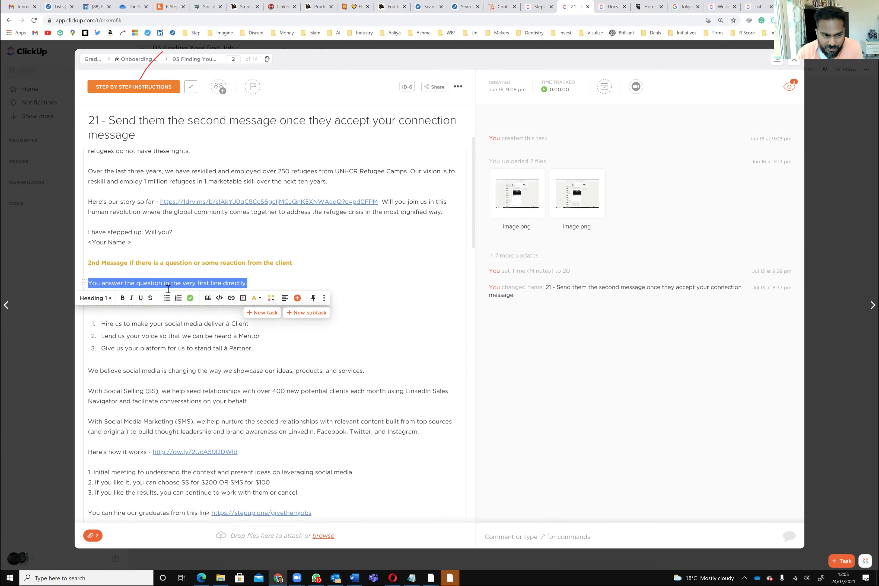
pyautogui.click(149, 322)
# Review the social-media showcase and 250-refugee reskilling paragraphs, then close the task.
pyautogui.tripleClick(138, 371)
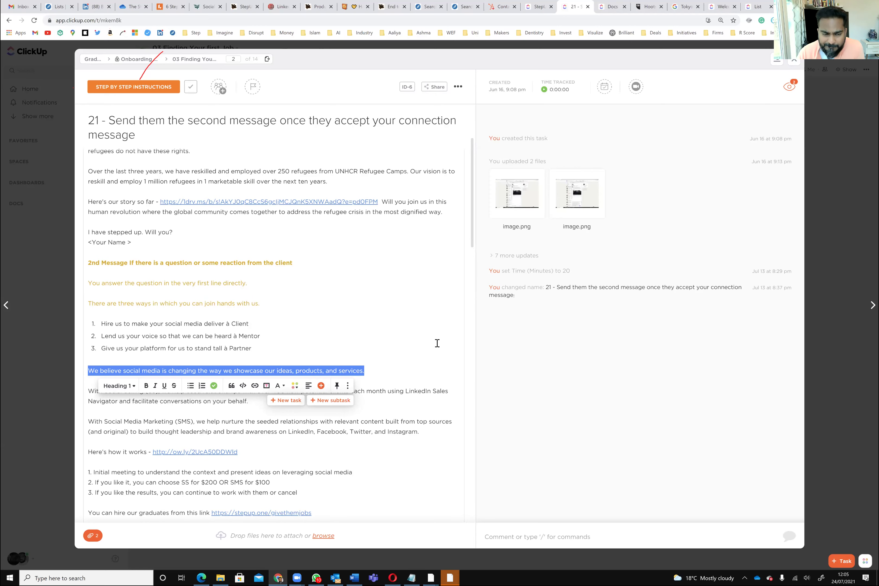
pyautogui.click(241, 176)
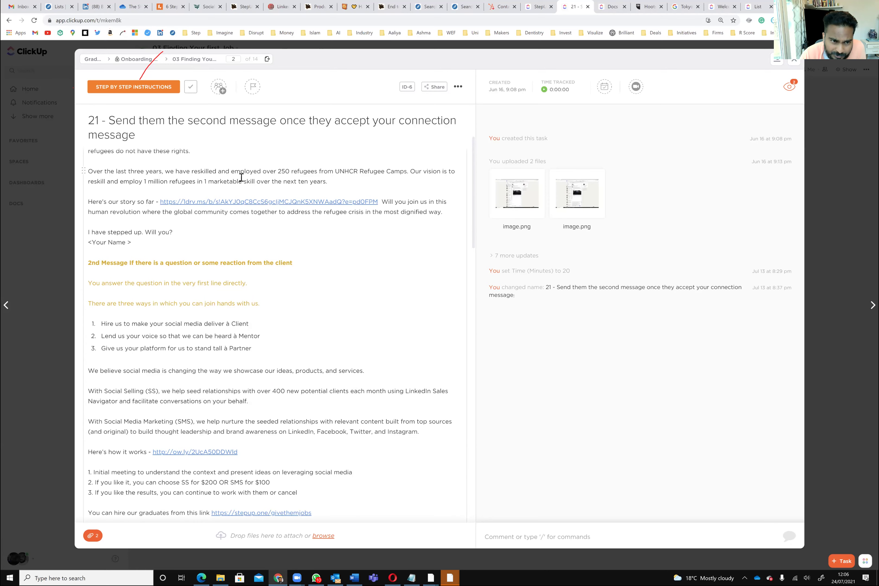
pyautogui.tripleClick(241, 177)
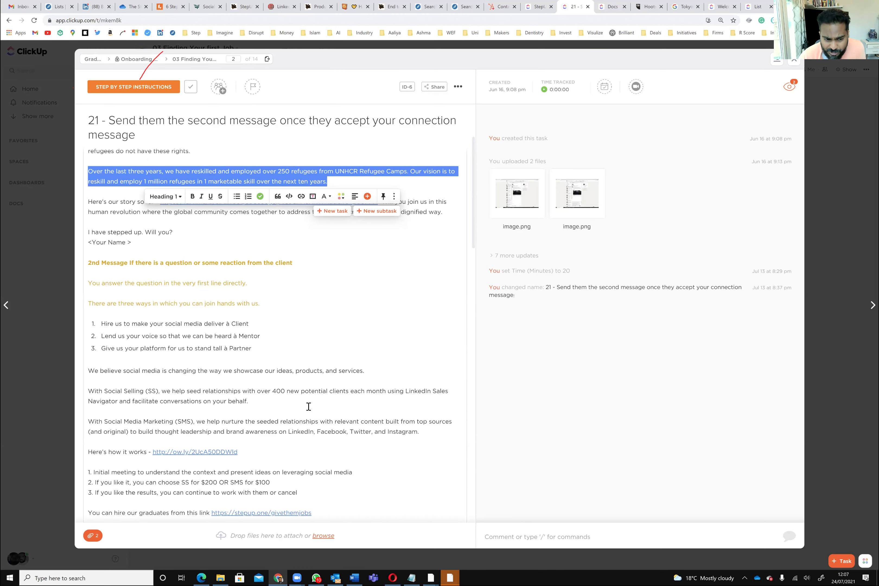
pyautogui.scroll(-3, 309, 406)
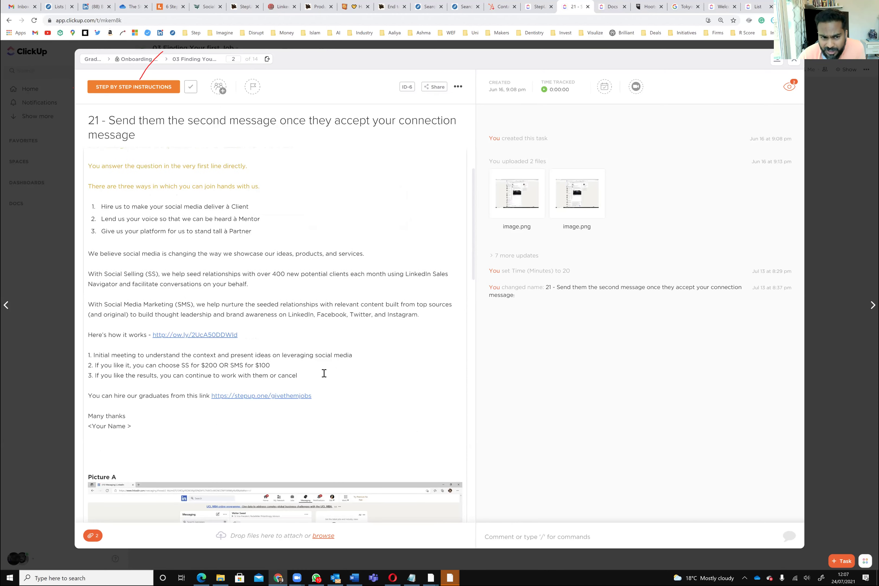
pyautogui.scroll(1, 377, 247)
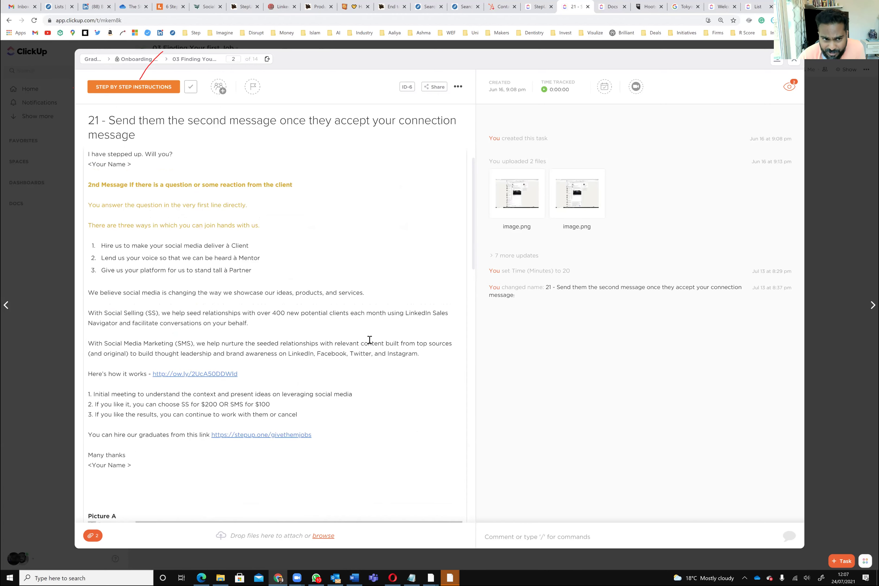
pyautogui.scroll(3, 370, 340)
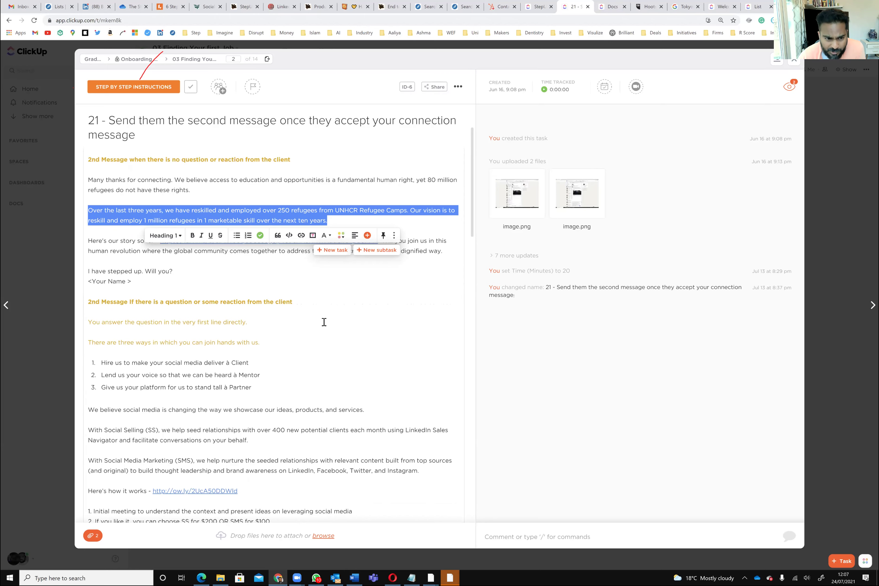
pyautogui.click(294, 302)
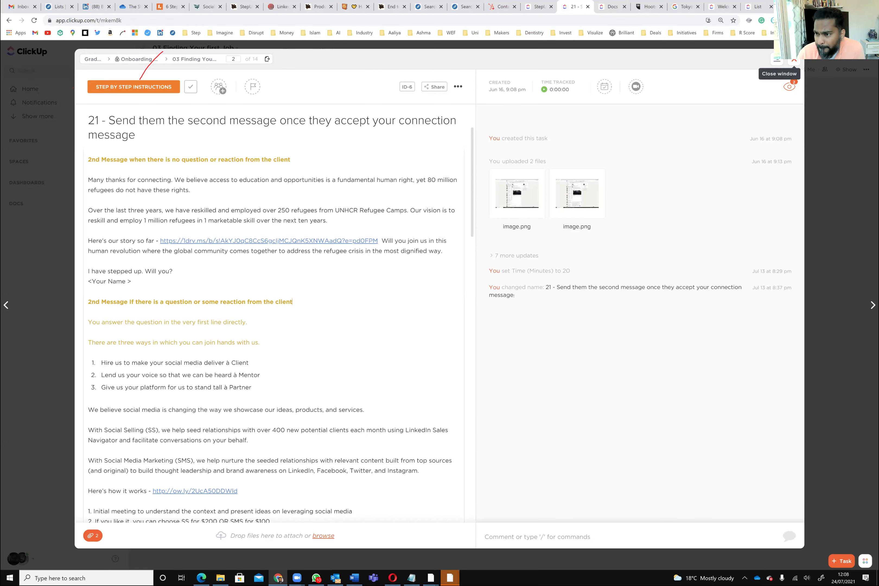
pyautogui.click(794, 60)
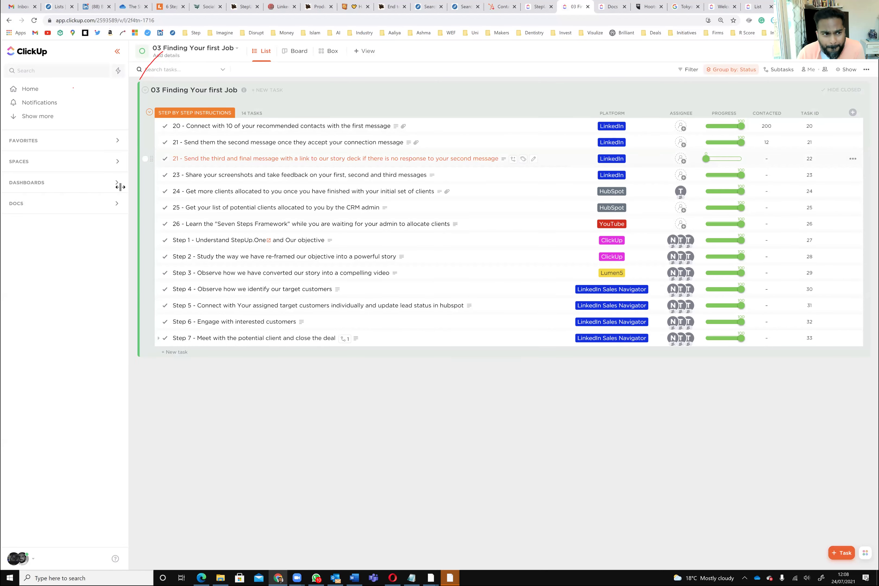
# Show the all-Docs overview from the sidebar, then bring WhatsApp to the front.
pyautogui.click(33, 208)
pyautogui.click(34, 236)
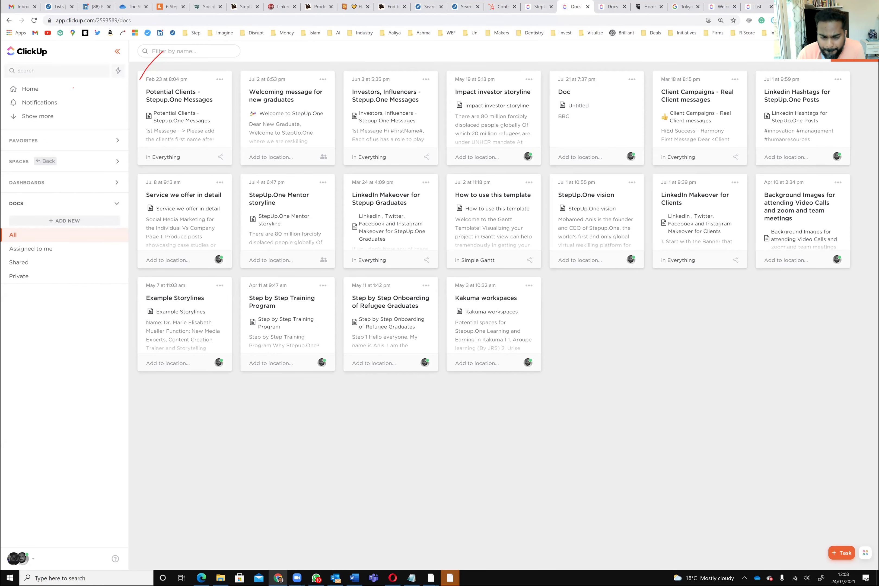
pyautogui.moveTo(317, 578)
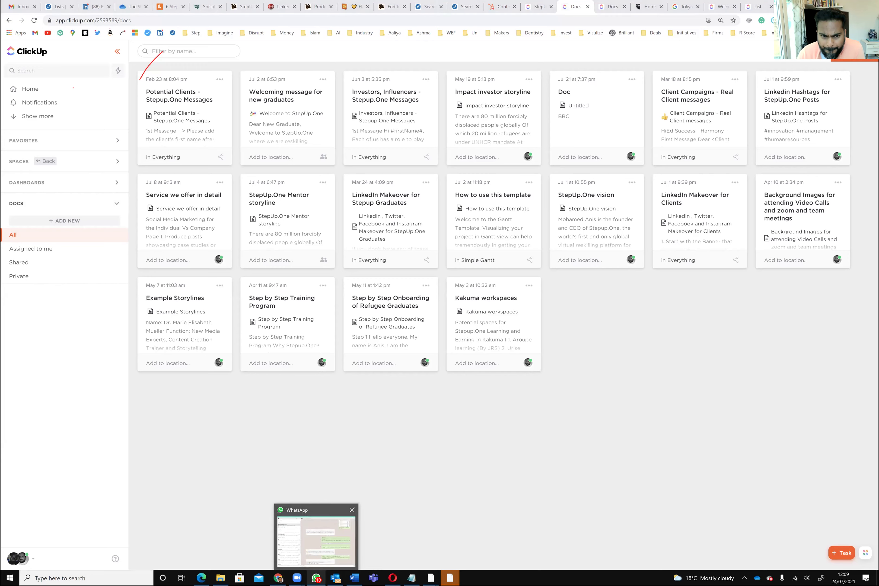
pyautogui.click(317, 541)
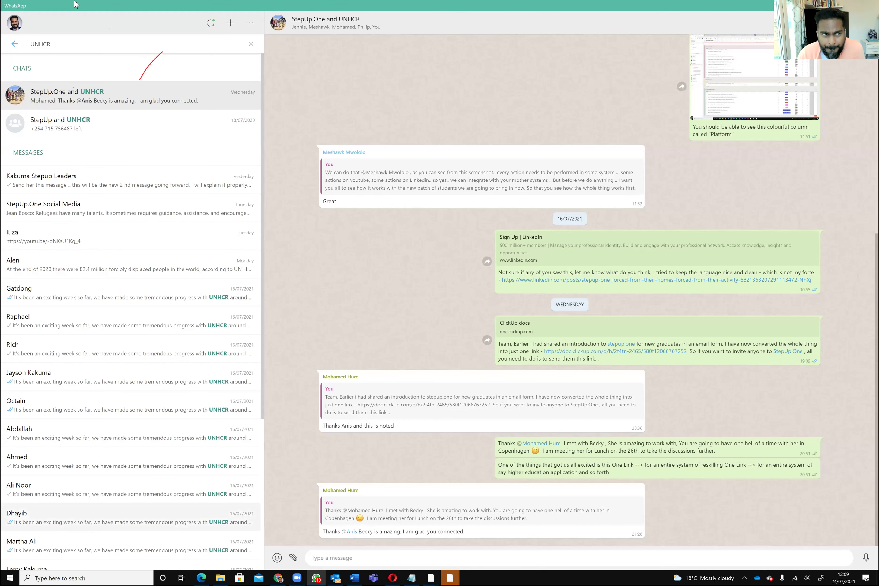
# Clear the UNHCR chat search and switch to slide 25 of the Investor Pitch presentation.
pyautogui.click(15, 44)
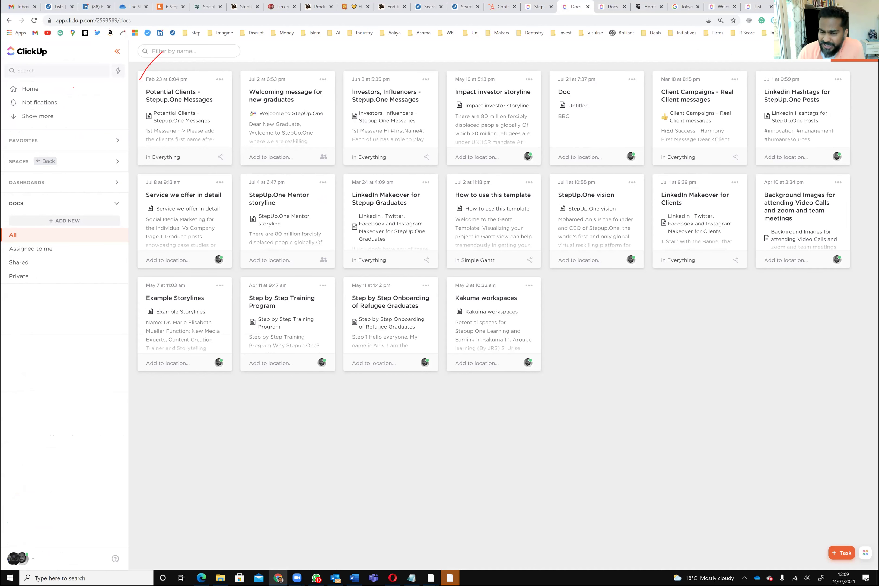
pyautogui.hotkey('alt', 'Tab')
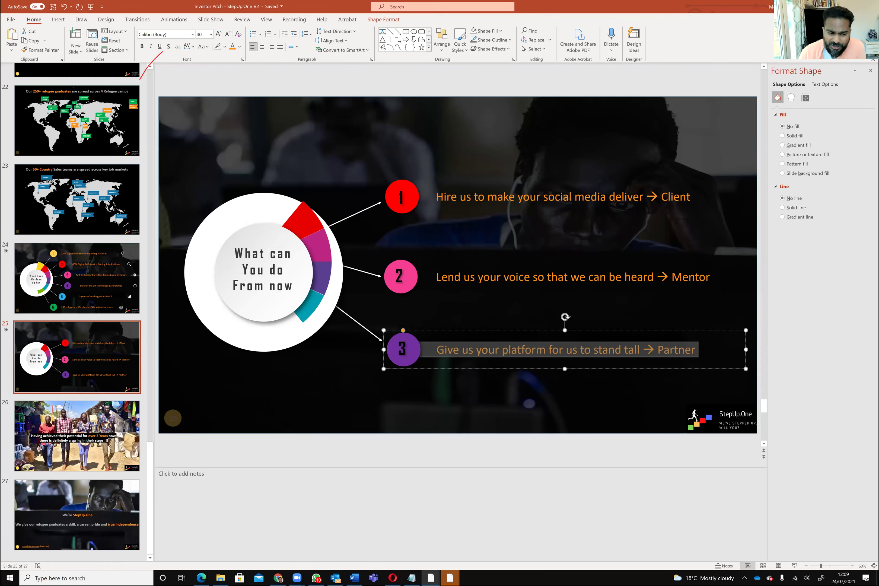